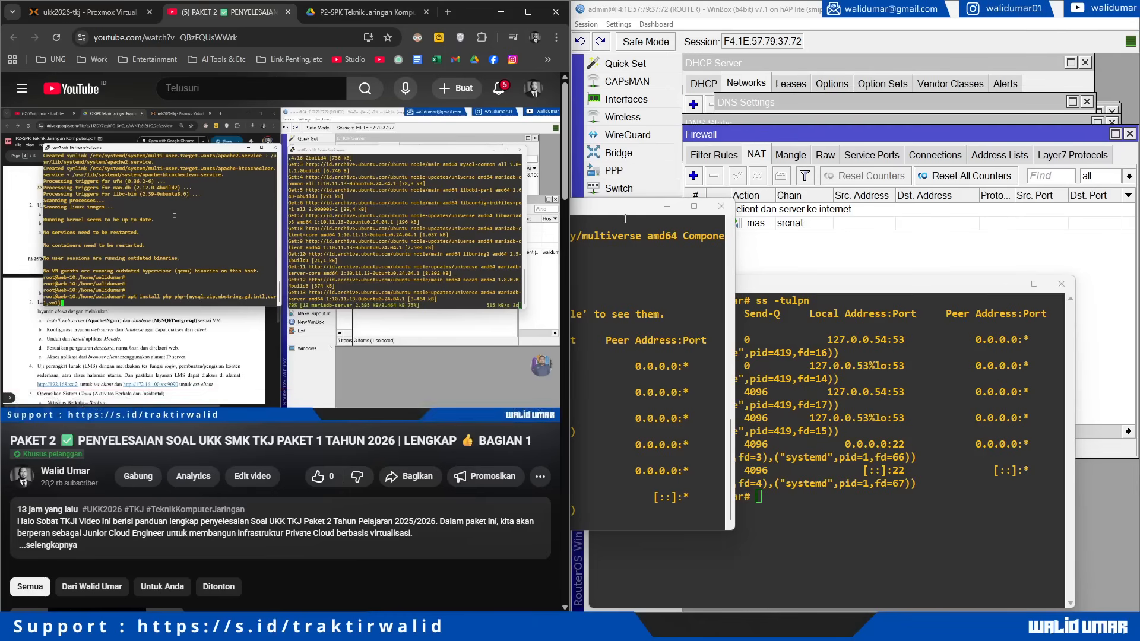
Step: Arrange the web-10 and db-10 PuTTY terminals side by side
{"action": "left_click_drag", "start_coordinate": [626, 214], "coordinate": [434, 278]}
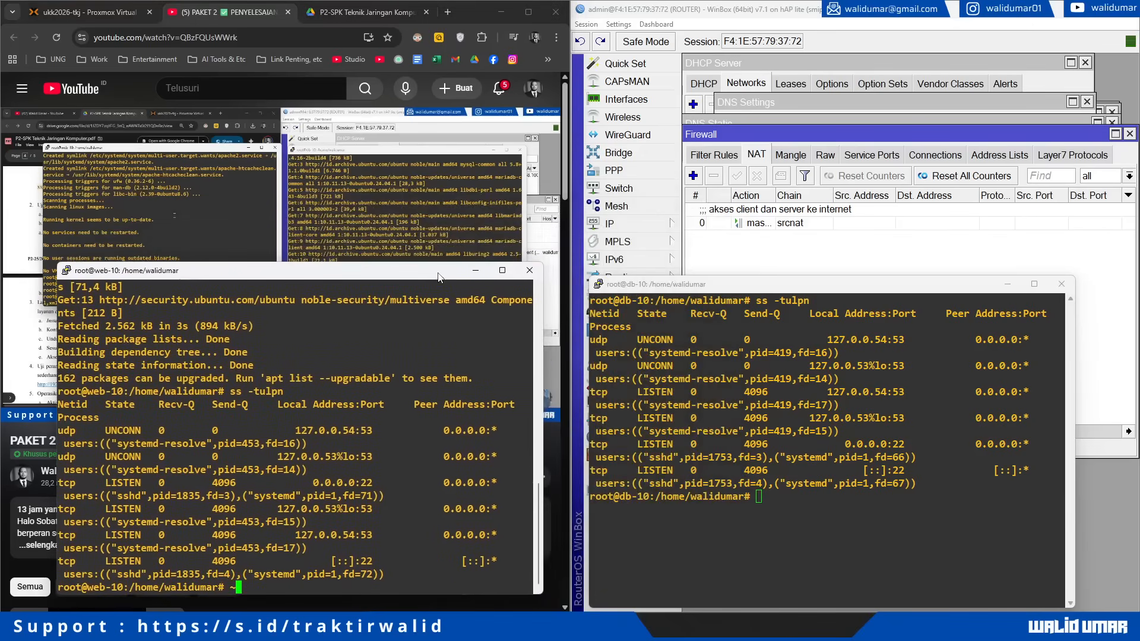
{"action": "left_click_drag", "start_coordinate": [677, 286], "coordinate": [673, 277]}
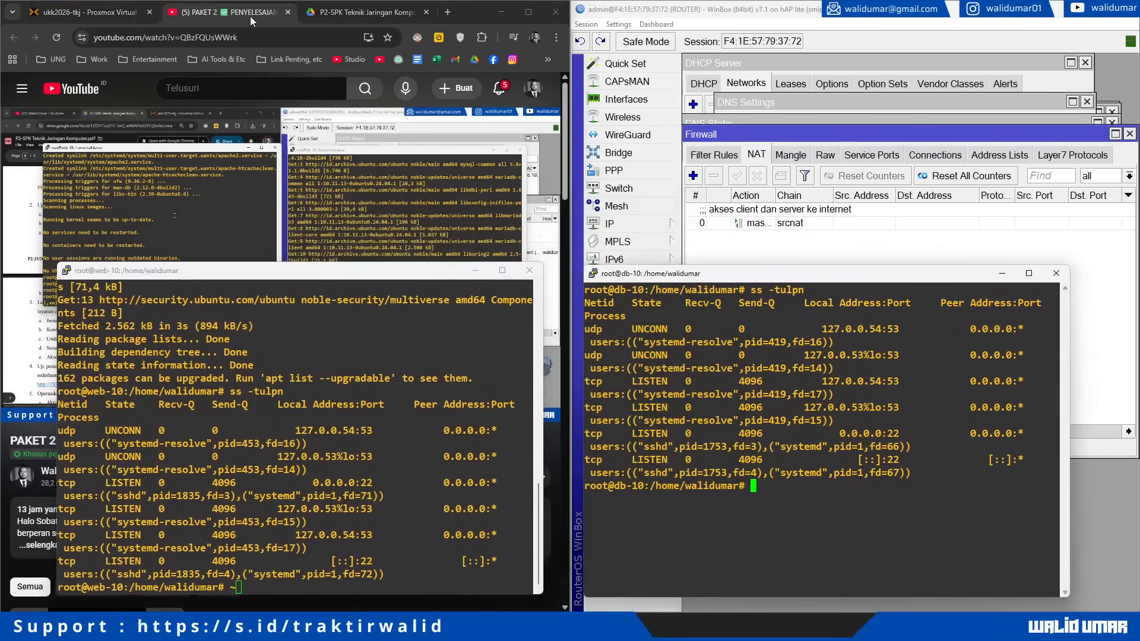
{"action": "left_click_drag", "start_coordinate": [357, 270], "coordinate": [547, 252]}
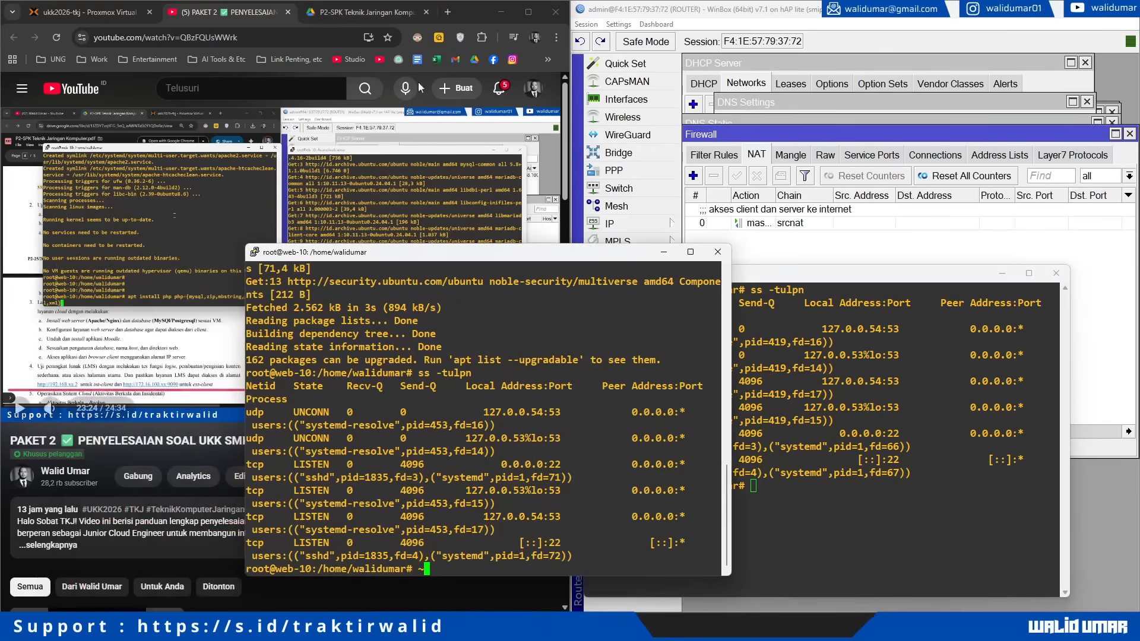
Step: Show page 4 of the exam task PDF in Drive beside both terminals
{"action": "left_click", "coordinate": [355, 12]}
{"action": "left_click_drag", "start_coordinate": [618, 253], "coordinate": [492, 254]}
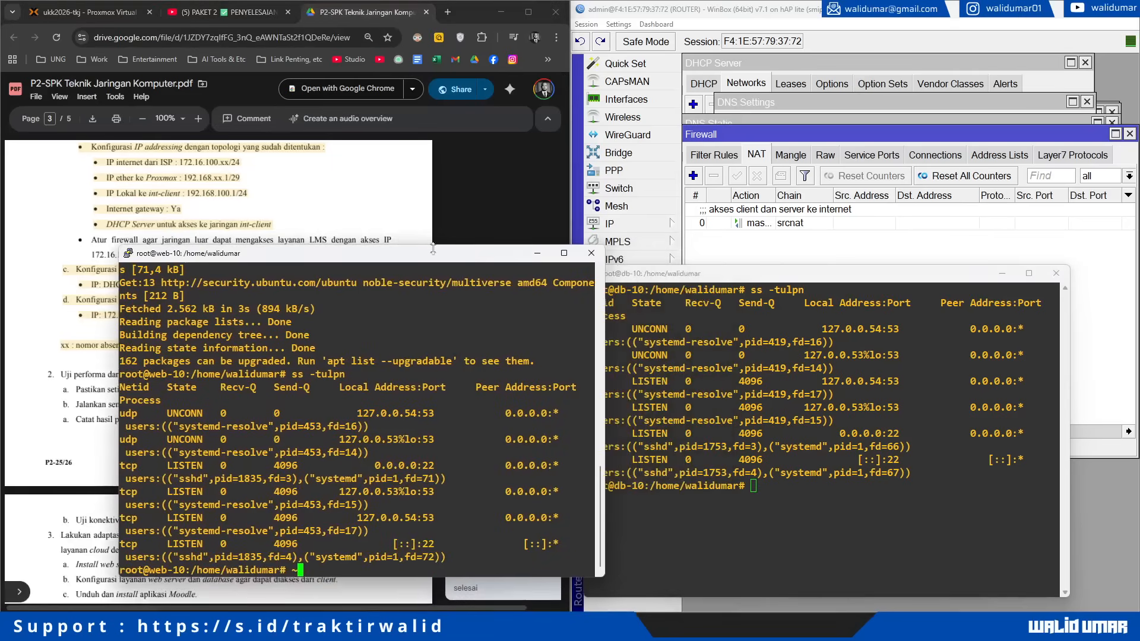
{"action": "scroll", "coordinate": [277, 216], "scroll_direction": "down", "scroll_amount": 4}
{"action": "scroll", "coordinate": [277, 216], "scroll_direction": "down", "scroll_amount": 2}
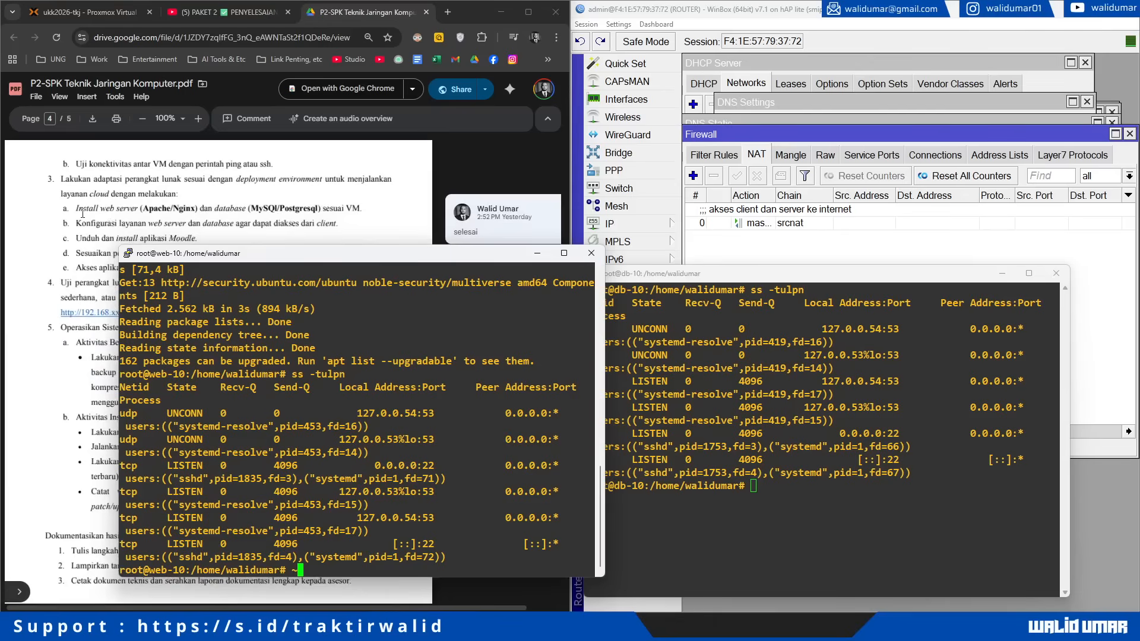
{"action": "left_click_drag", "start_coordinate": [339, 248], "coordinate": [289, 253]}
{"action": "left_click_drag", "start_coordinate": [611, 276], "coordinate": [614, 259]}
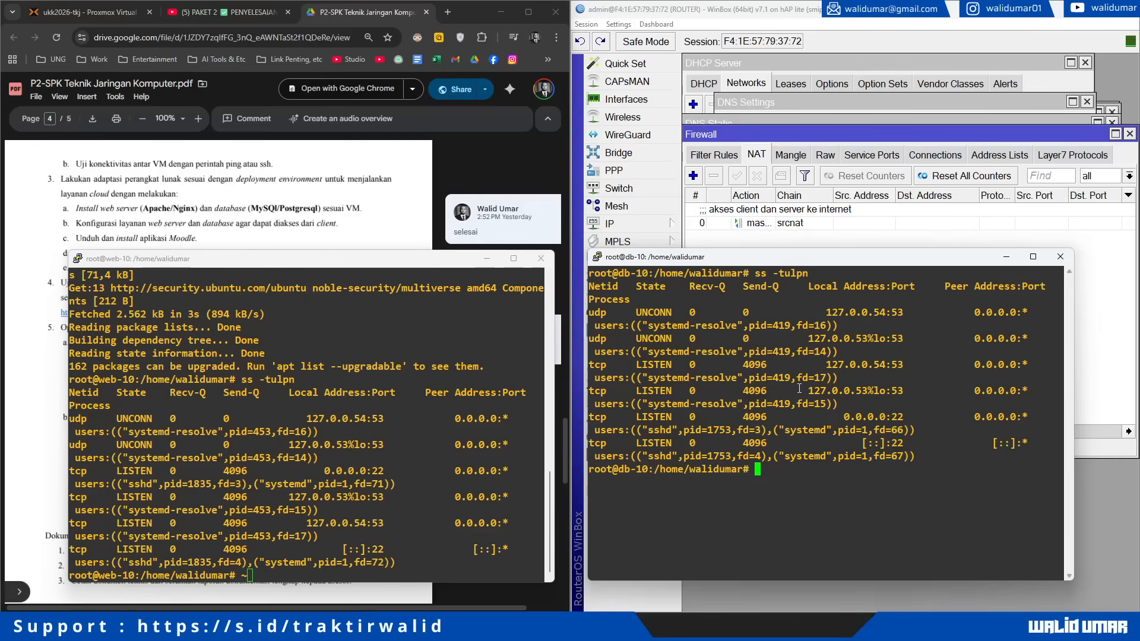
Step: Set the db-10 server's timezone to Asia/Makassar from root's home directory
{"action": "type", "text": "cd"}
{"action": "key", "text": "Return"}
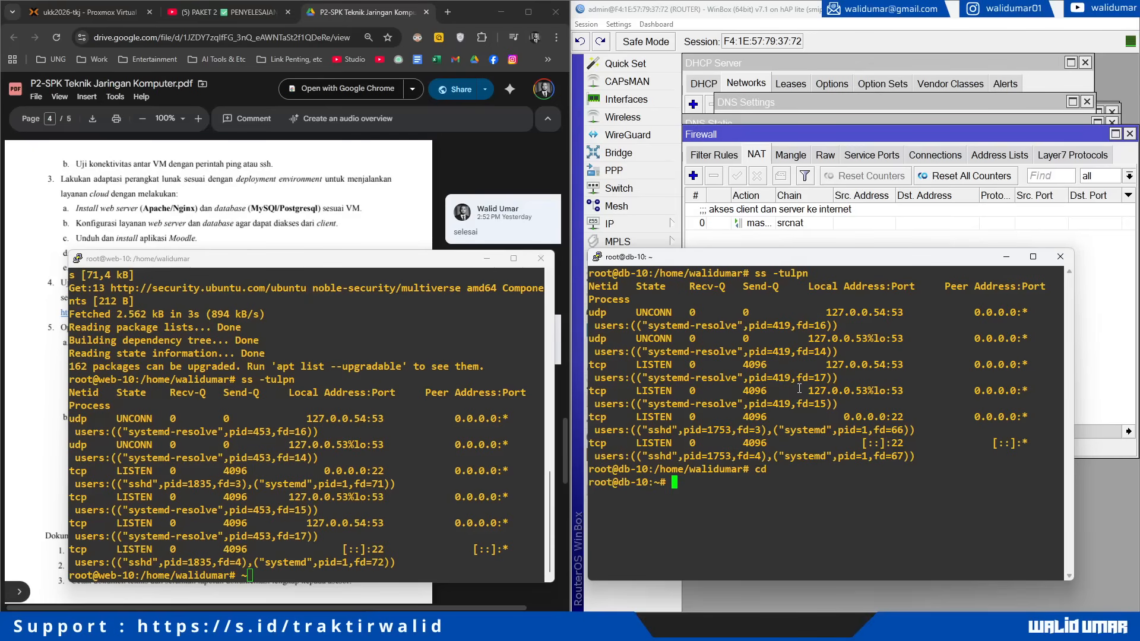
{"action": "type", "text": "timedatectl set-ti"}
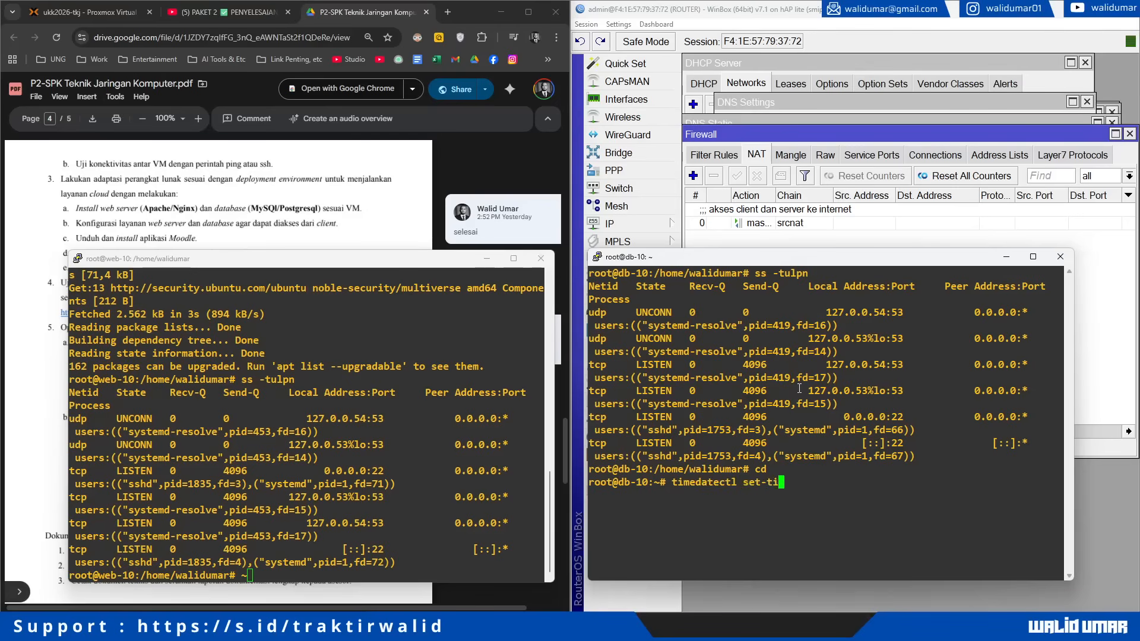
{"action": "type", "text": "mezone Asia/Makassa"}
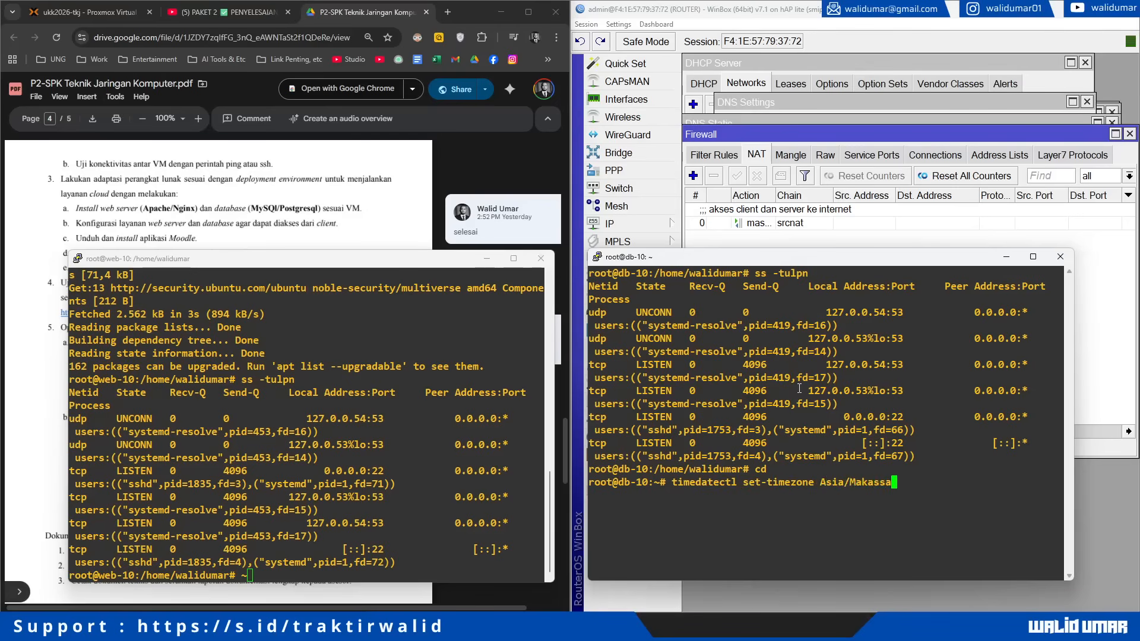
{"action": "type", "text": "r"}
{"action": "key", "text": "Return"}
Step: Start installing mariadb-server on db-10, then clear a stray character at the web-10 prompt
{"action": "type", "text": "apt insta"}
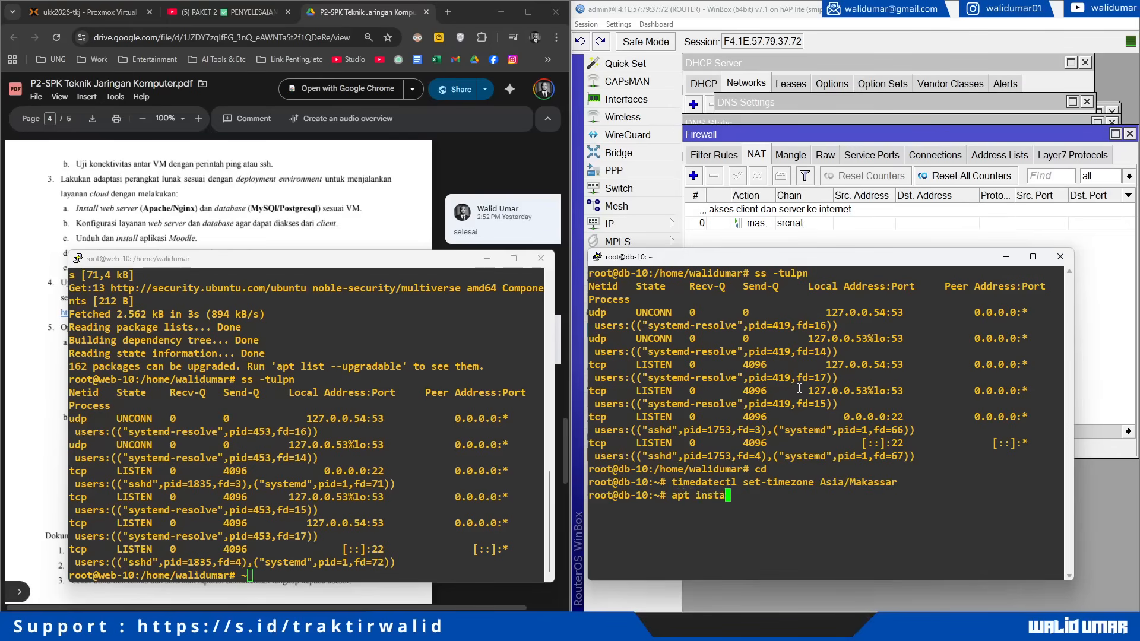
{"action": "type", "text": "ll mariadb-server -"}
{"action": "key", "text": "Return"}
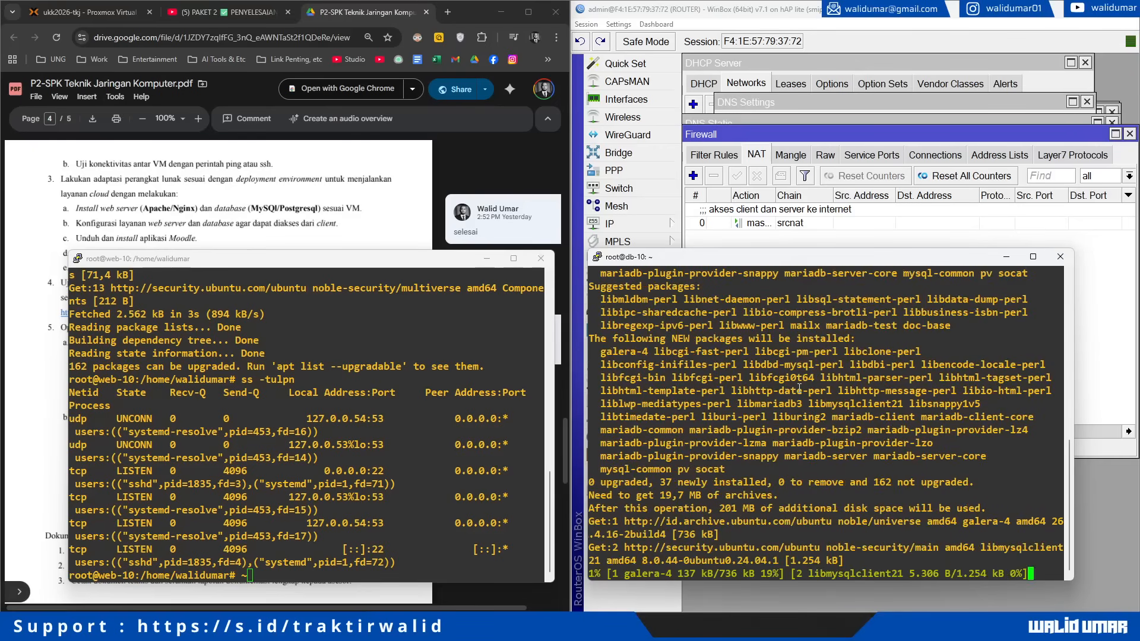
{"action": "left_click", "coordinate": [359, 506]}
{"action": "key", "text": "BackSpace"}
Step: Clear the web-10 terminal and set its timezone to Asia/Makassar with timedatectl
{"action": "type", "text": "cd"}
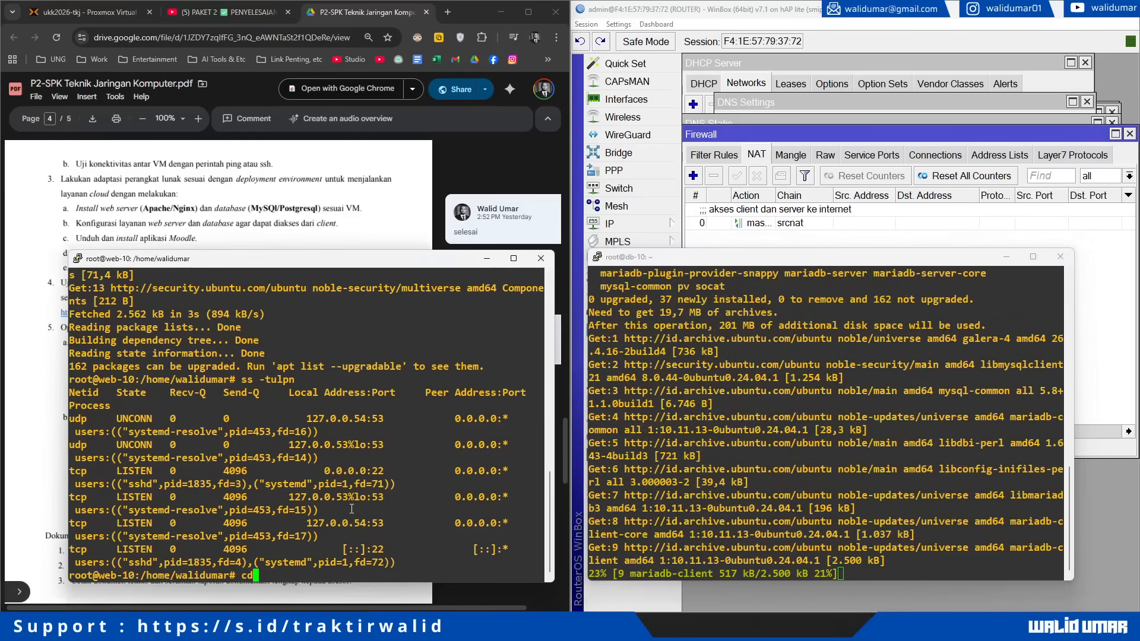
{"action": "key", "text": "Return"}
{"action": "type", "text": "clear"}
{"action": "key", "text": "Return"}
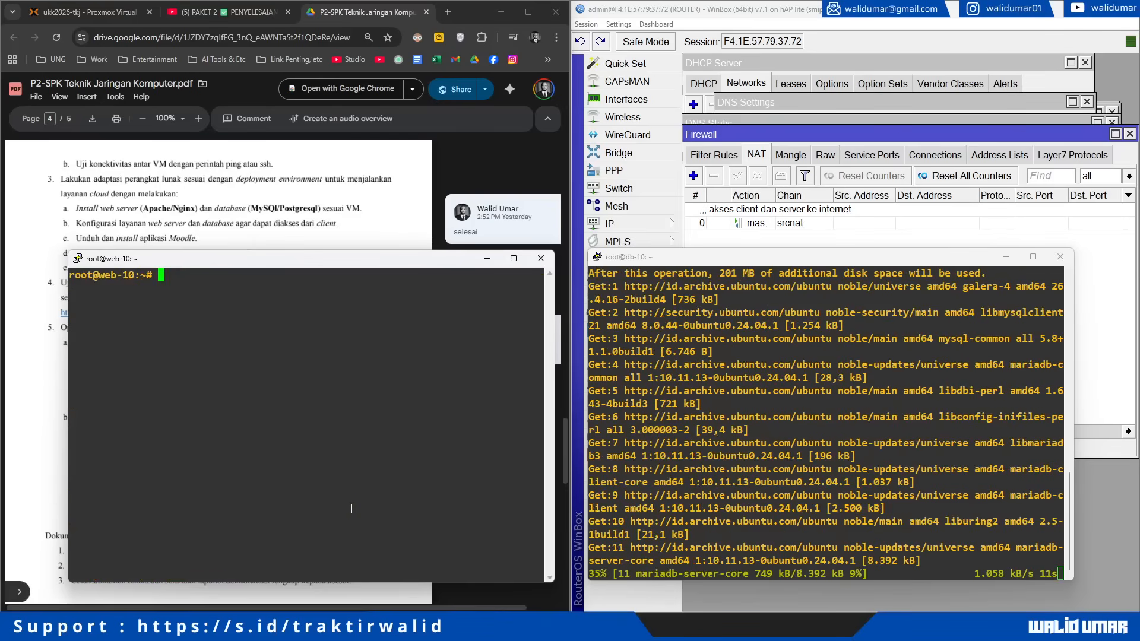
{"action": "type", "text": "tim"}
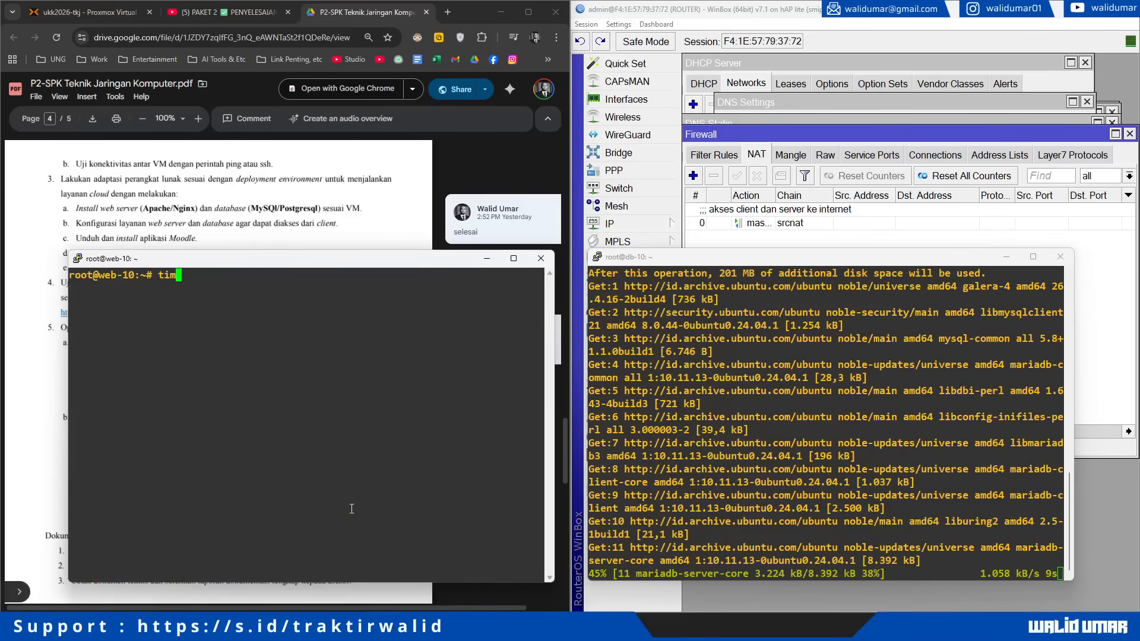
{"action": "type", "text": "eda"}
{"action": "key", "text": "Tab"}
{"action": "type", "text": "set-timezone A"}
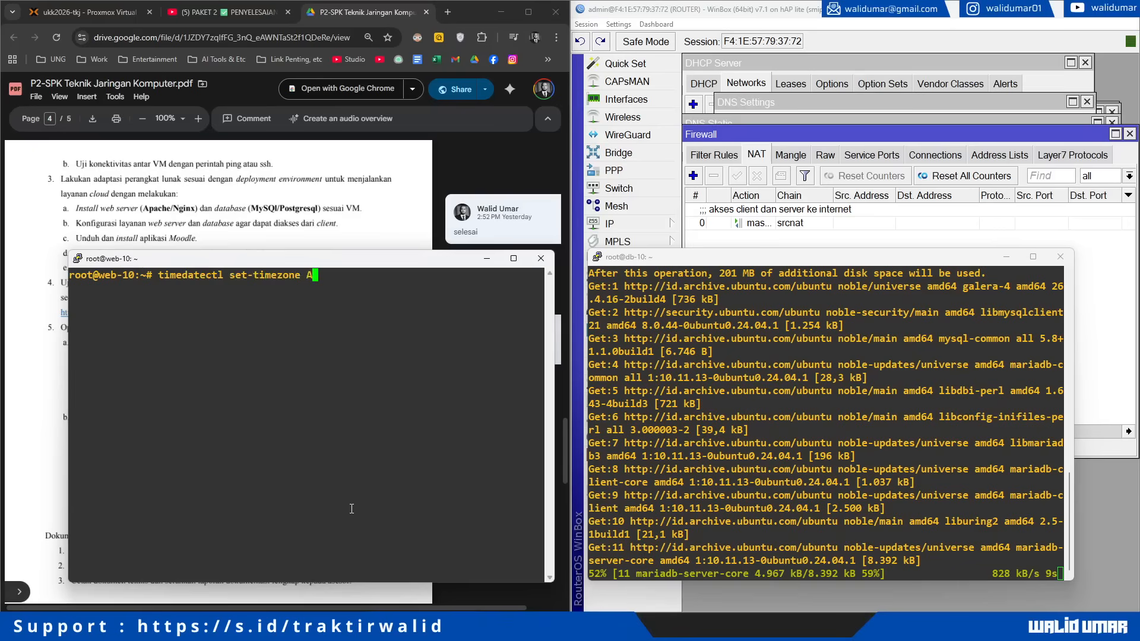
{"action": "type", "text": "sia/Makassar"}
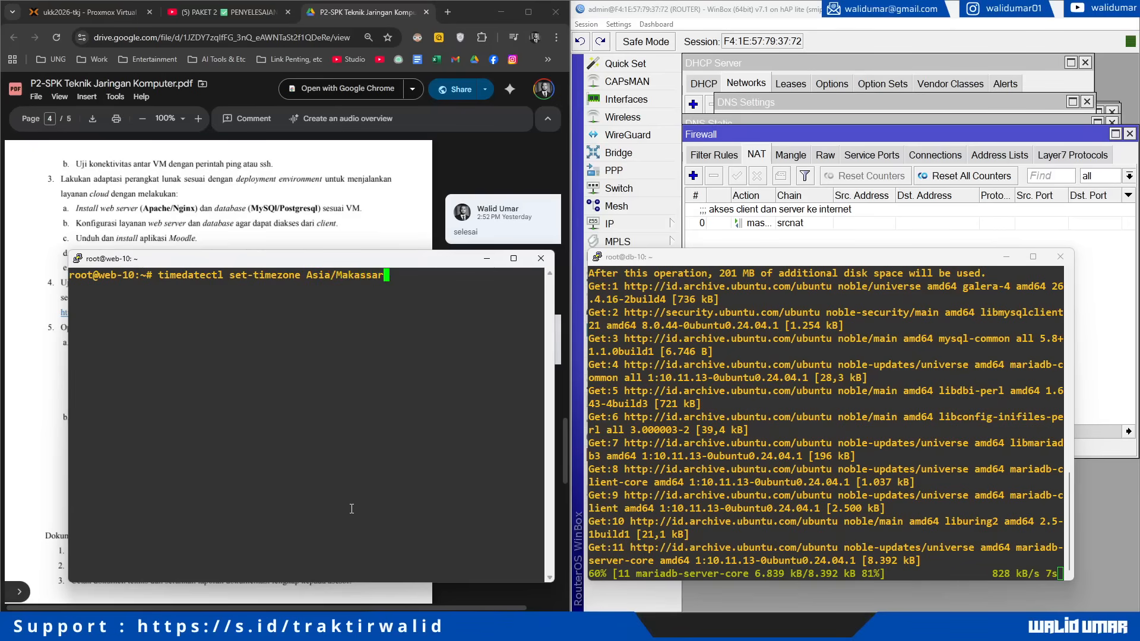
{"action": "key", "text": "Return"}
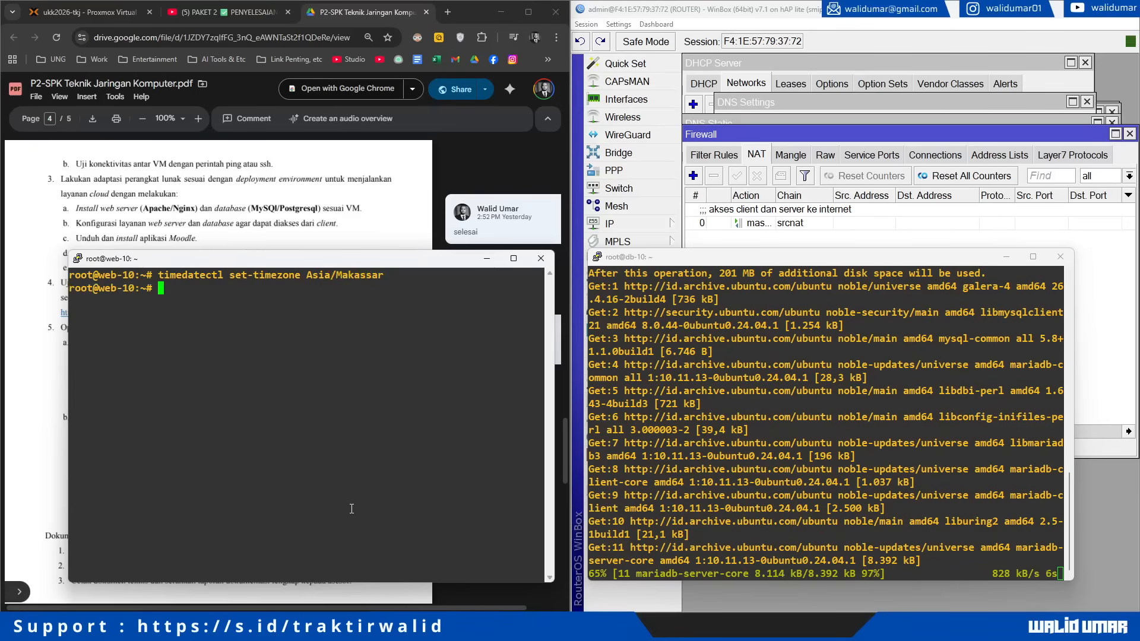
Step: Install apache2, php and php-soap, xml, intl, zip, mysql, curl, mbstring, tokenizer, xmlrpc on web-10
{"action": "type", "text": "apt ins"}
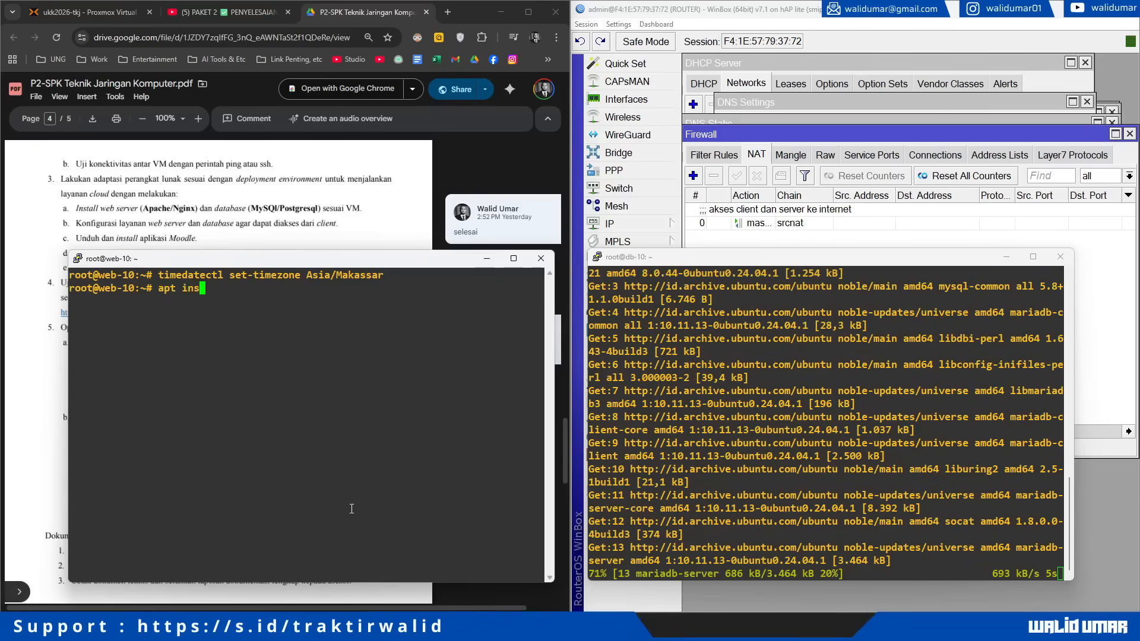
{"action": "type", "text": "tall apache2"}
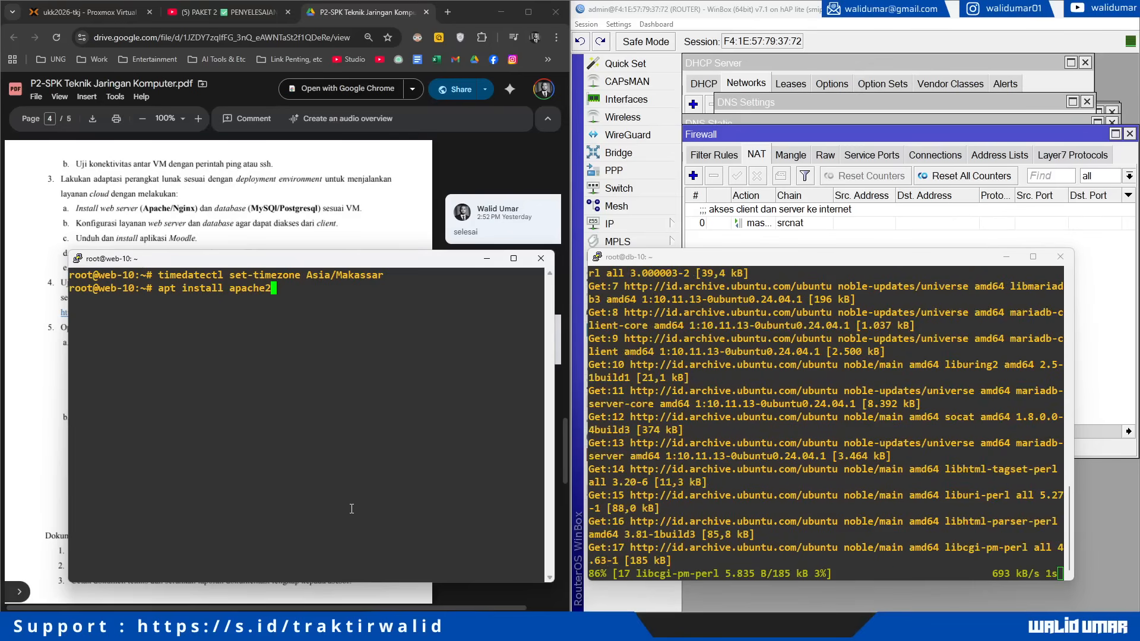
{"action": "type", "text": " php php"}
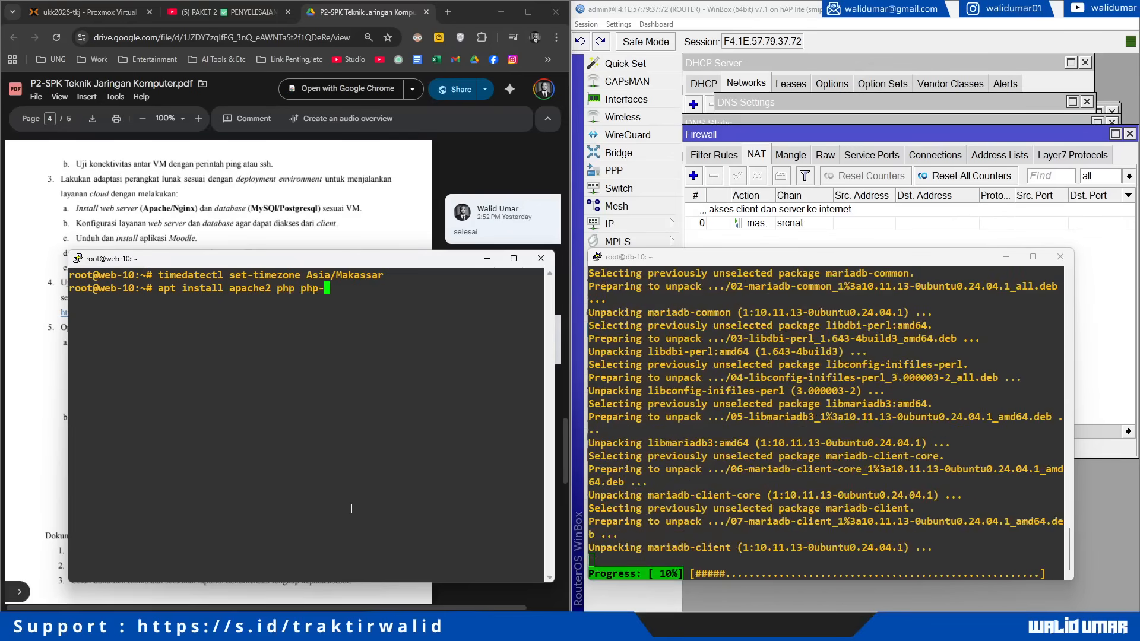
{"action": "type", "text": "-{"}
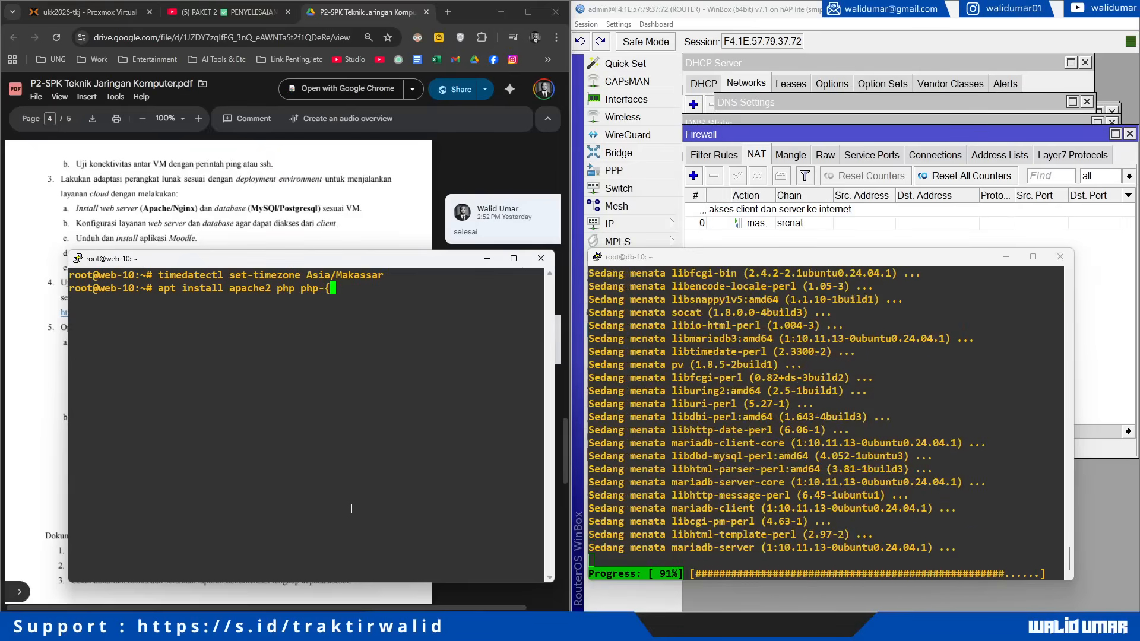
{"action": "type", "text": "soap,"}
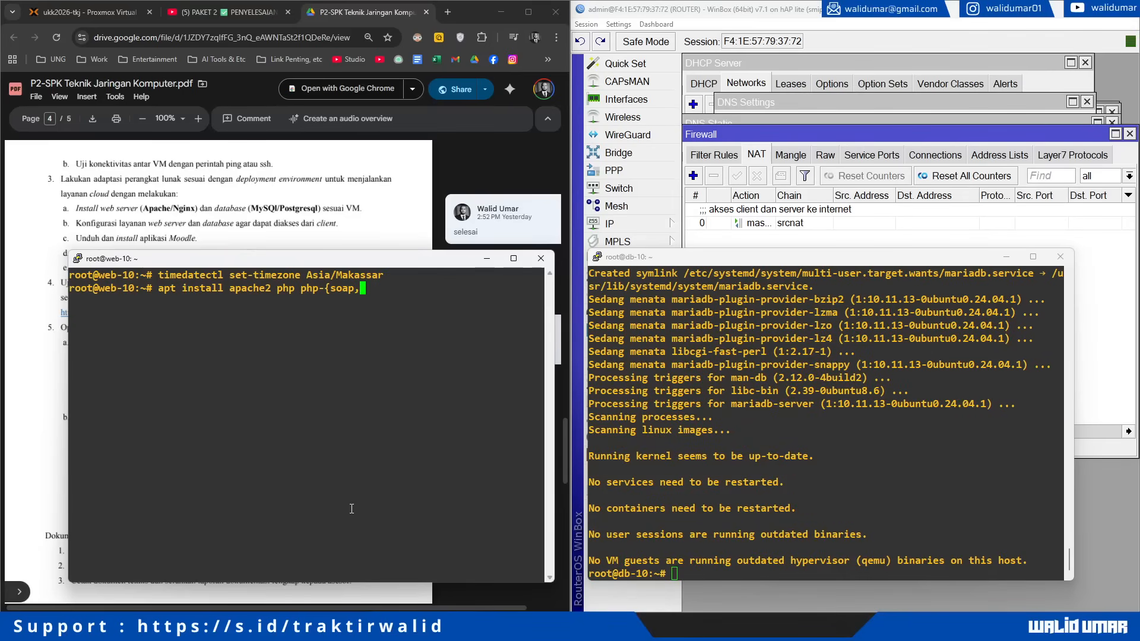
{"action": "type", "text": "xml,intl,zip,mysql,cur"}
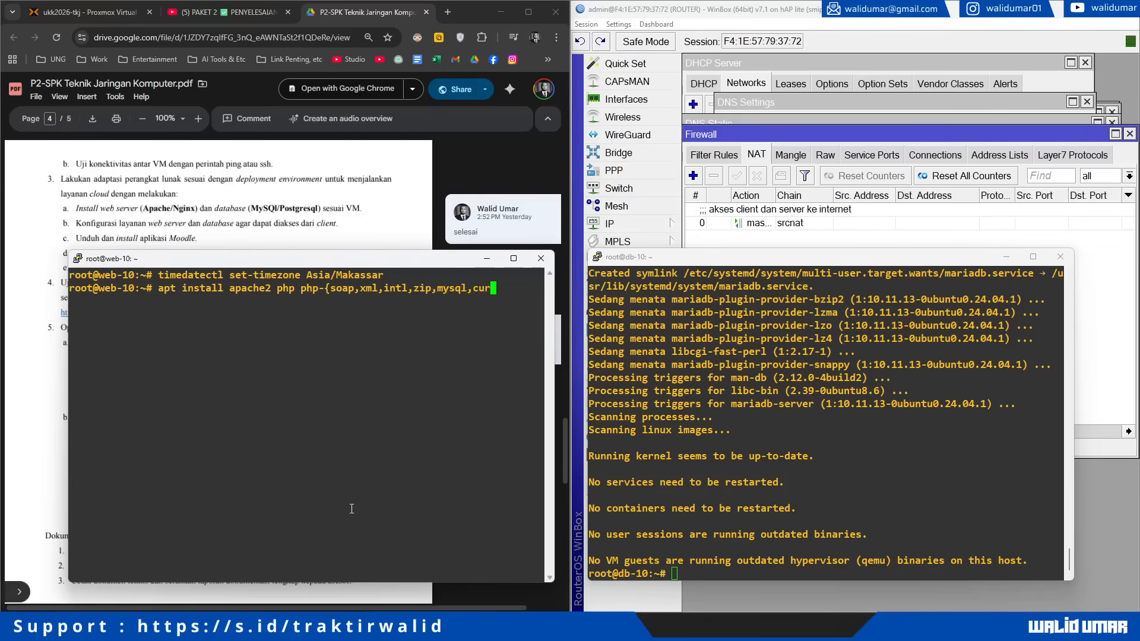
{"action": "type", "text": "l,mbstring,tokeniz"}
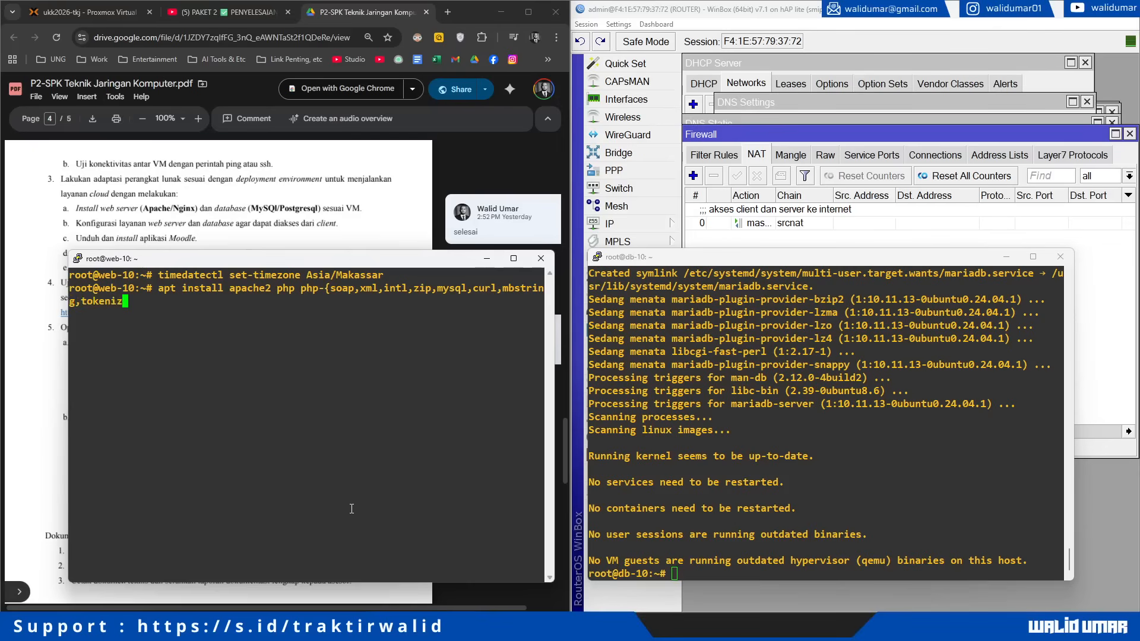
{"action": "type", "text": "er,xmlrpc} -y"}
{"action": "key", "text": "Return"}
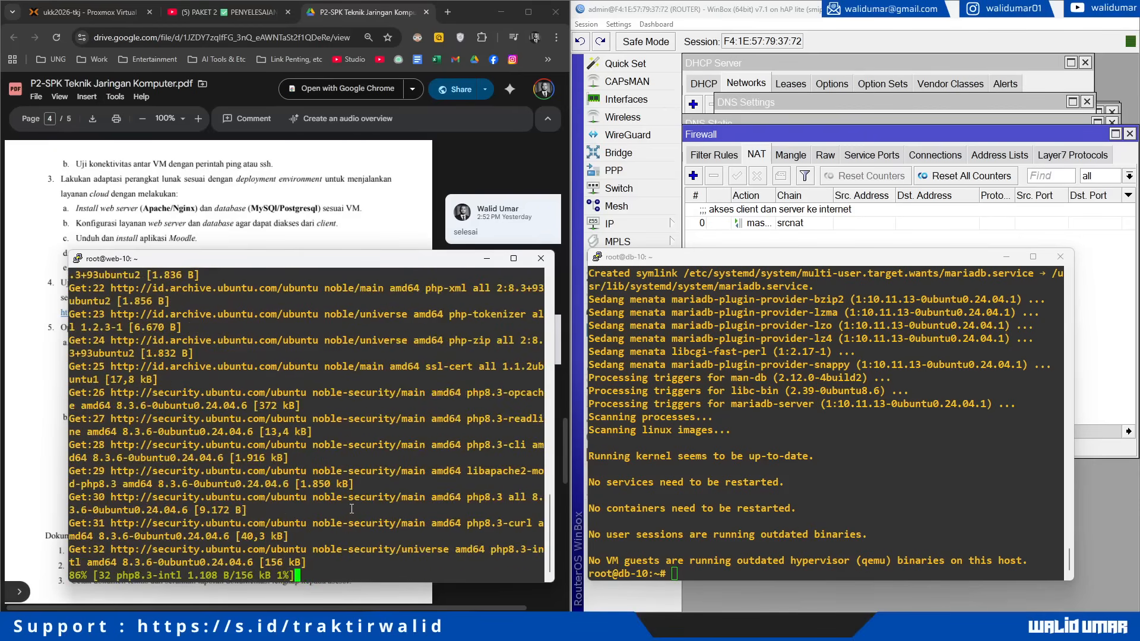
{"action": "left_click", "coordinate": [770, 453]}
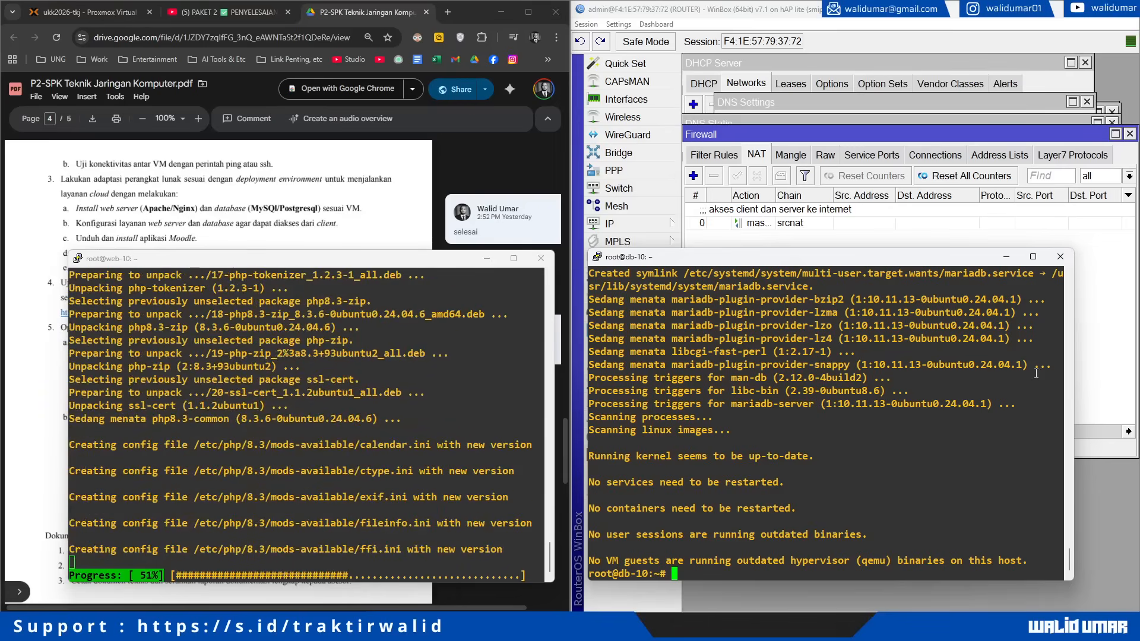
{"action": "type", "text": "ss -tup"}
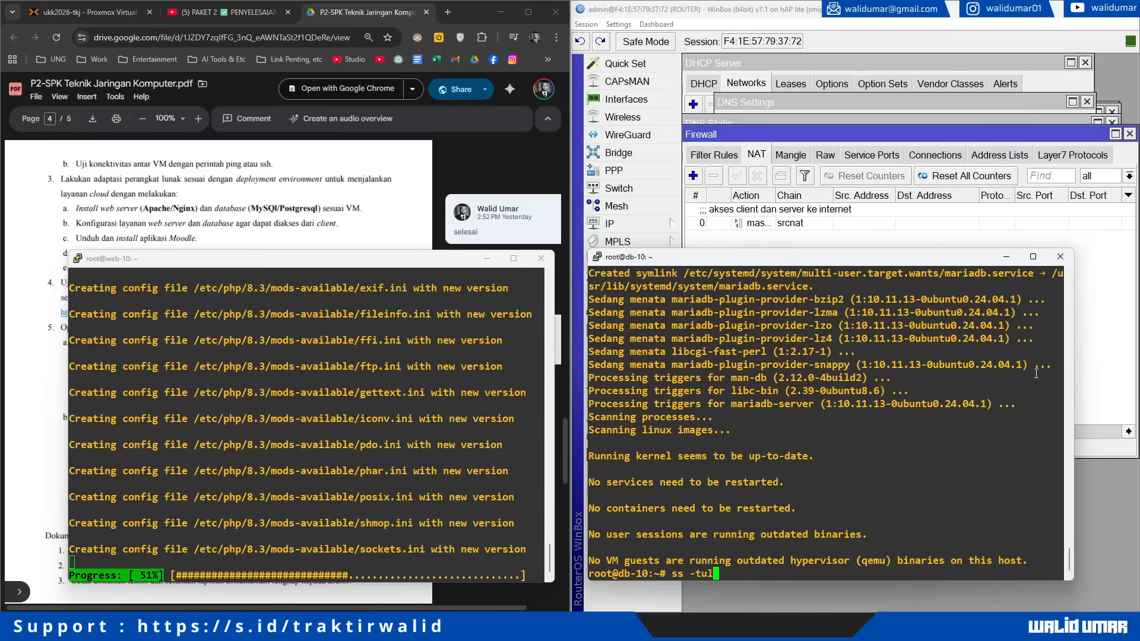
{"action": "type", "text": "pn"}
Step: Run ss -tuppn on db-10 and highlight mariadbd listening on 127.0.0.1:3306
{"action": "key", "text": "Return"}
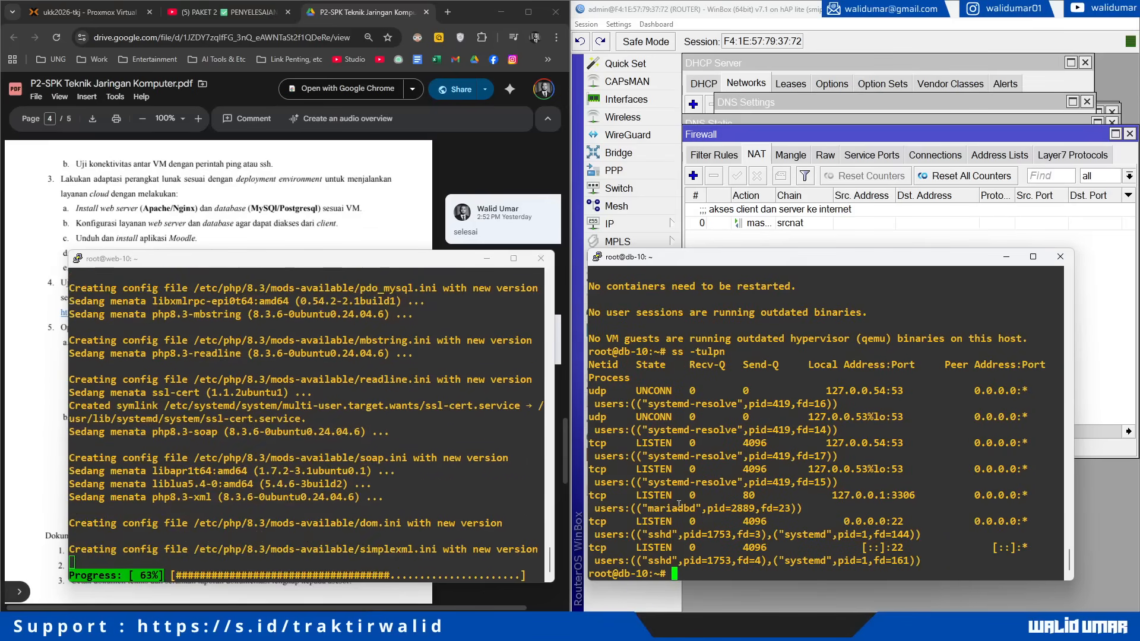
{"action": "left_click_drag", "start_coordinate": [590, 495], "coordinate": [944, 507]}
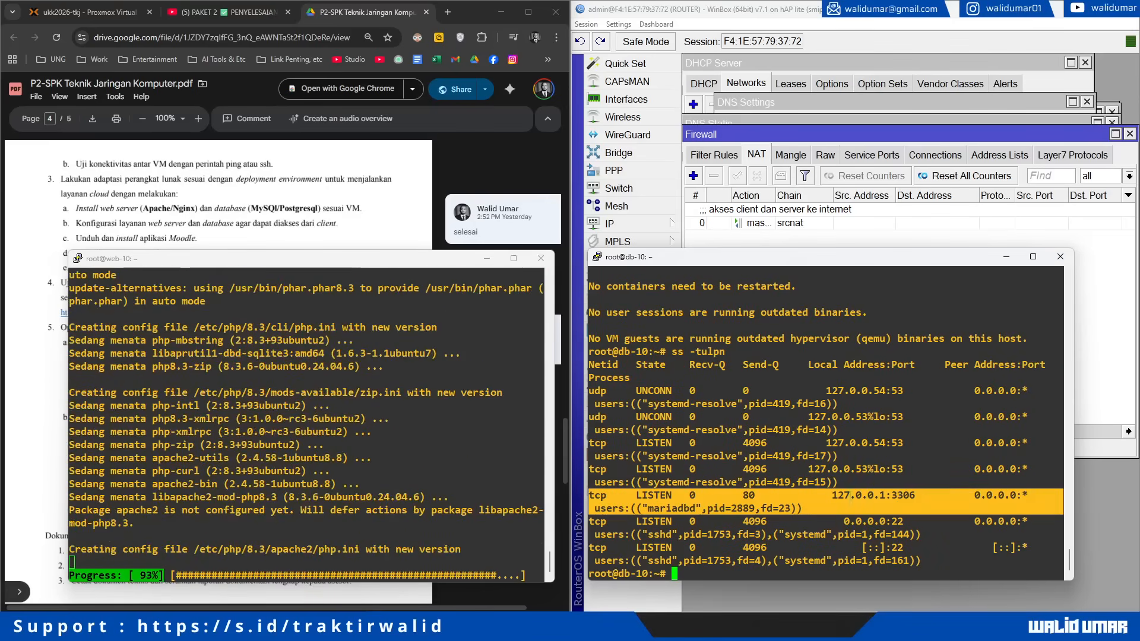
{"action": "left_click_drag", "start_coordinate": [832, 495], "coordinate": [884, 496]}
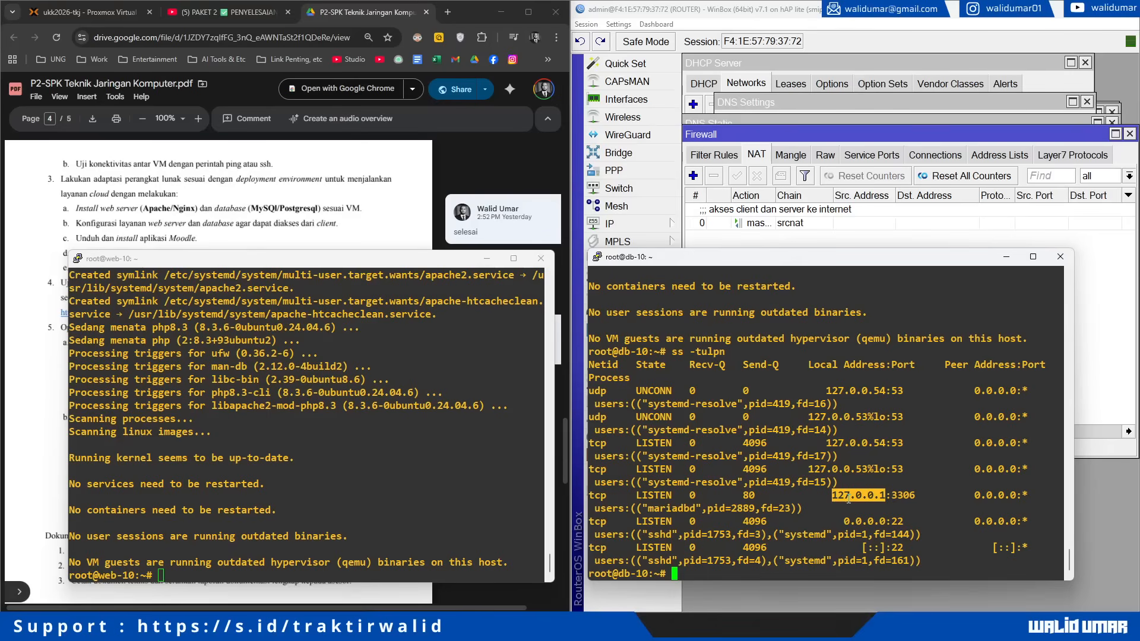
{"action": "left_click", "coordinate": [818, 515]}
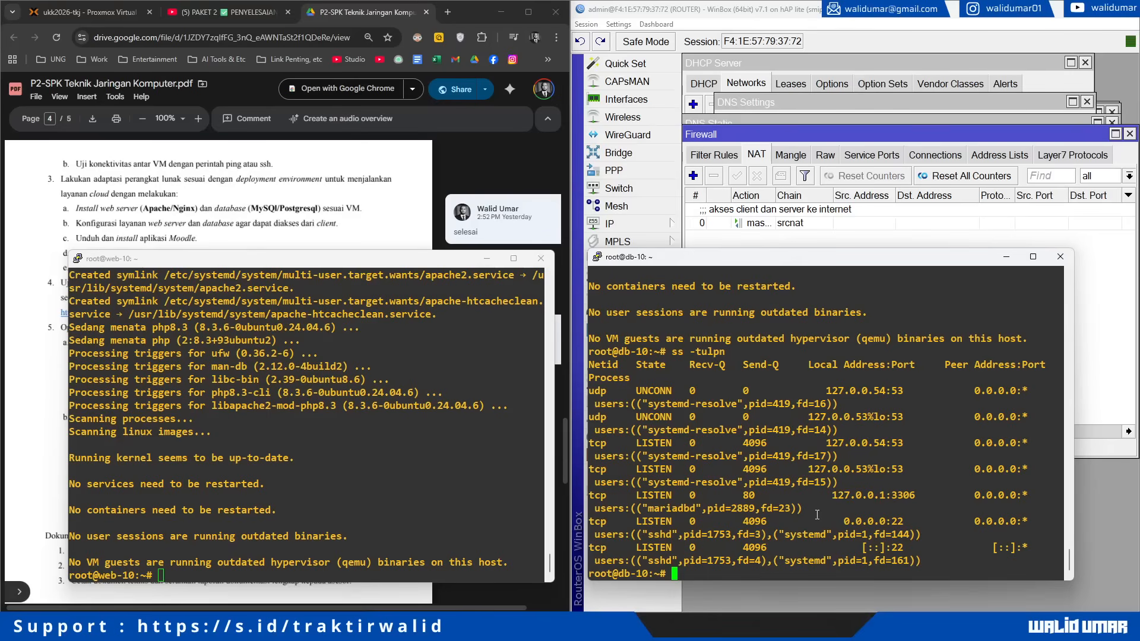
{"action": "type", "text": "nano /etc/"}
{"action": "left_click", "coordinate": [282, 447]}
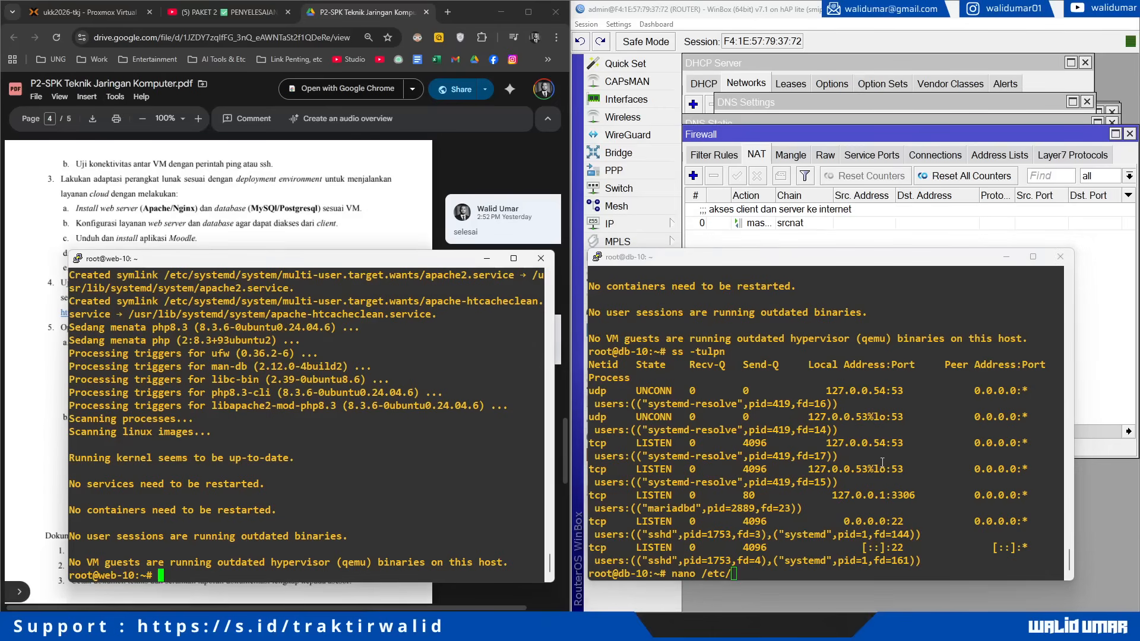
Step: Open /etc/mysql/mariadb.conf.d/50-server.cnf in nano on db-10
{"action": "double_click", "coordinate": [900, 495]}
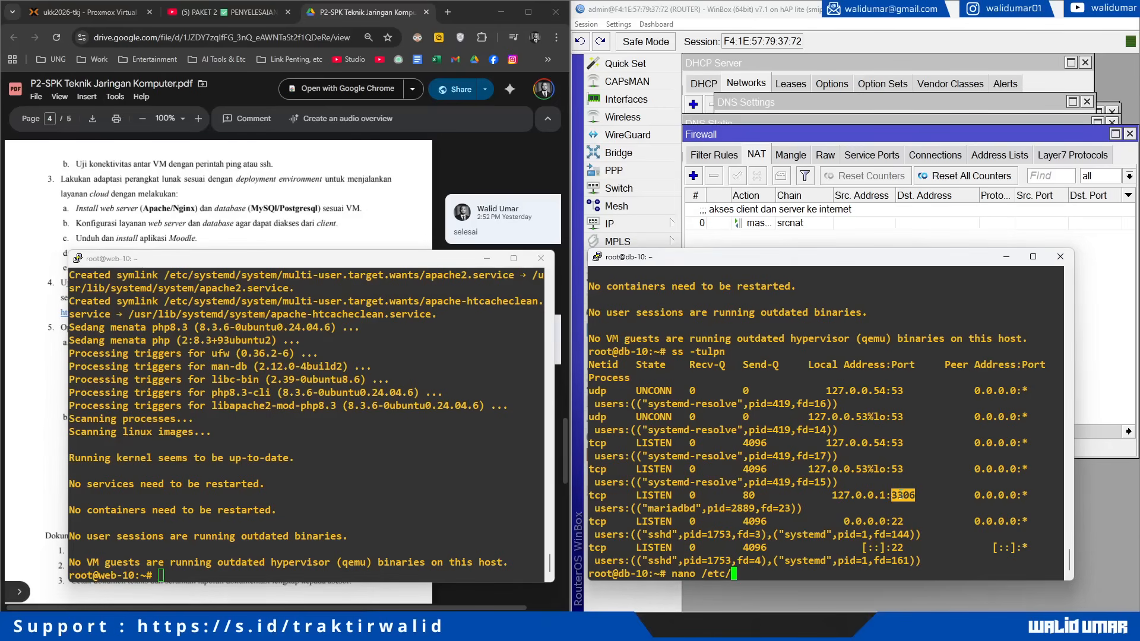
{"action": "left_click", "coordinate": [764, 483]}
{"action": "type", "text": "nano /etc/mysql/ma"}
{"action": "key", "text": "Tab"}
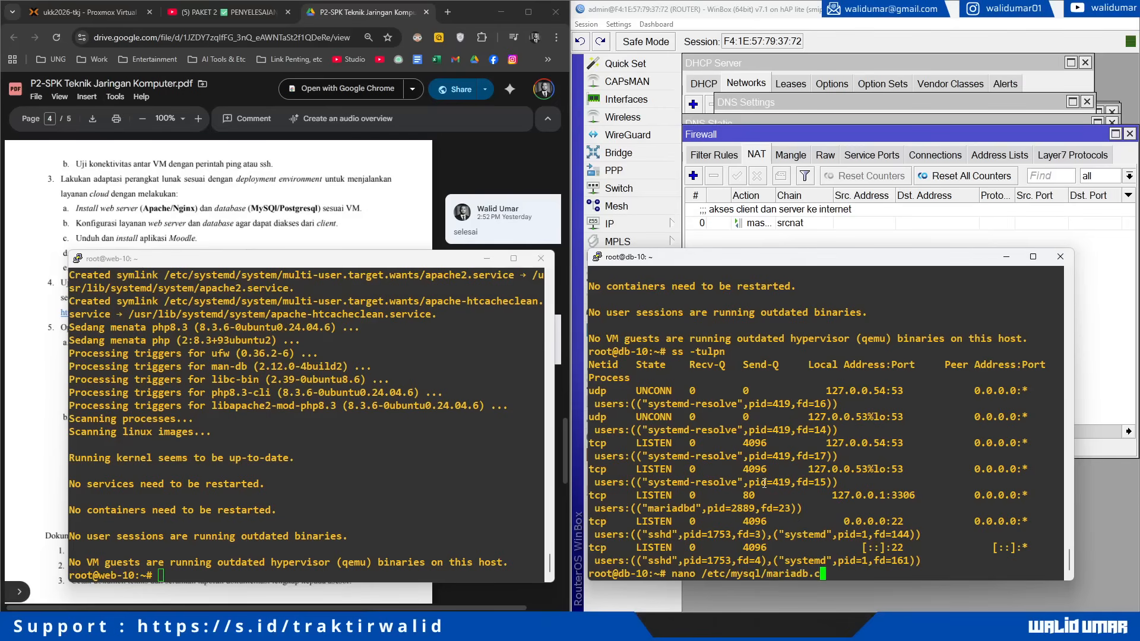
{"action": "type", "text": "o"}
{"action": "key", "text": "Tab"}
{"action": "type", "text": "50-s"}
{"action": "key", "text": "Tab"}
{"action": "key", "text": "Return"}
Step: Change bind-address from 127.0.0.1 to 0.0.0.0 and save the config file
{"action": "key", "text": "Down"}
{"action": "key", "text": "Down"}
{"action": "key", "text": "Down"}
{"action": "key", "text": "Down"}
{"action": "key", "text": "Down"}
{"action": "key", "text": "Down"}
{"action": "key", "text": "Down"}
{"action": "key", "text": "Down"}
{"action": "key", "text": "Down"}
{"action": "key", "text": "Down"}
{"action": "key", "text": "Down"}
{"action": "key", "text": "Down"}
{"action": "key", "text": "Down"}
{"action": "key", "text": "Down"}
{"action": "key", "text": "Down"}
{"action": "key", "text": "Down"}
{"action": "key", "text": "Down"}
{"action": "key", "text": "Down"}
{"action": "key", "text": "Down"}
{"action": "key", "text": "Down"}
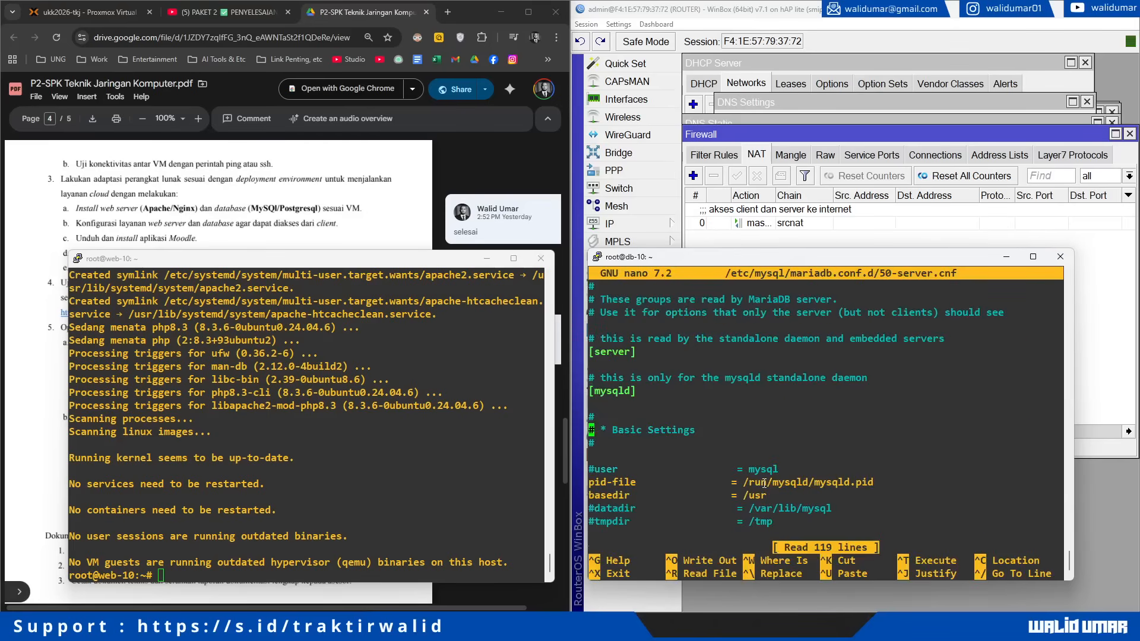
{"action": "key", "text": "Down"}
{"action": "key", "text": "Down"}
{"action": "key", "text": "Down"}
{"action": "key", "text": "Down"}
{"action": "key", "text": "Down"}
{"action": "key", "text": "Down"}
{"action": "key", "text": "Down"}
{"action": "key", "text": "Down"}
{"action": "key", "text": "Down"}
{"action": "key", "text": "Down"}
{"action": "key", "text": "Down"}
{"action": "key", "text": "Down"}
{"action": "key", "text": "Down"}
{"action": "key", "text": "Down"}
{"action": "key", "text": "Down"}
{"action": "key", "text": "Down"}
{"action": "key", "text": "Down"}
{"action": "key", "text": "Down"}
{"action": "key", "text": "Down"}
{"action": "key", "text": "Down"}
{"action": "key", "text": "Up"}
{"action": "key", "text": "Up"}
{"action": "key", "text": "Up"}
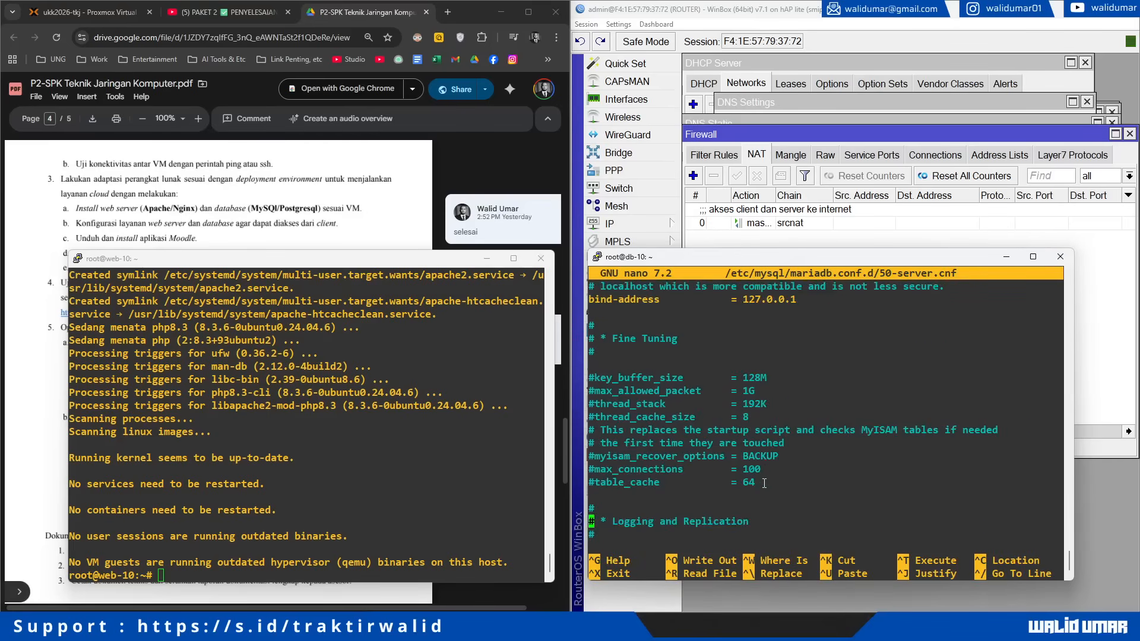
{"action": "key", "text": "Up"}
{"action": "key", "text": "Up"}
{"action": "key", "text": "Up"}
{"action": "key", "text": "Up"}
{"action": "key", "text": "Up"}
{"action": "key", "text": "Up"}
{"action": "key", "text": "Up"}
{"action": "key", "text": "Up"}
{"action": "key", "text": "Up"}
{"action": "key", "text": "Up"}
{"action": "key", "text": "Up"}
{"action": "key", "text": "Up"}
{"action": "key", "text": "Up"}
{"action": "key", "text": "Up"}
{"action": "key", "text": "Up"}
{"action": "key", "text": "Up"}
{"action": "key", "text": "Up"}
{"action": "key", "text": "Up"}
{"action": "key", "text": "Up"}
{"action": "key", "text": "Up"}
{"action": "key", "text": "Down"}
{"action": "key", "text": "Down"}
{"action": "key", "text": "Down"}
{"action": "key", "text": "Down"}
{"action": "key", "text": "Down"}
{"action": "key", "text": "Down"}
{"action": "key", "text": "Down"}
{"action": "key", "text": "Down"}
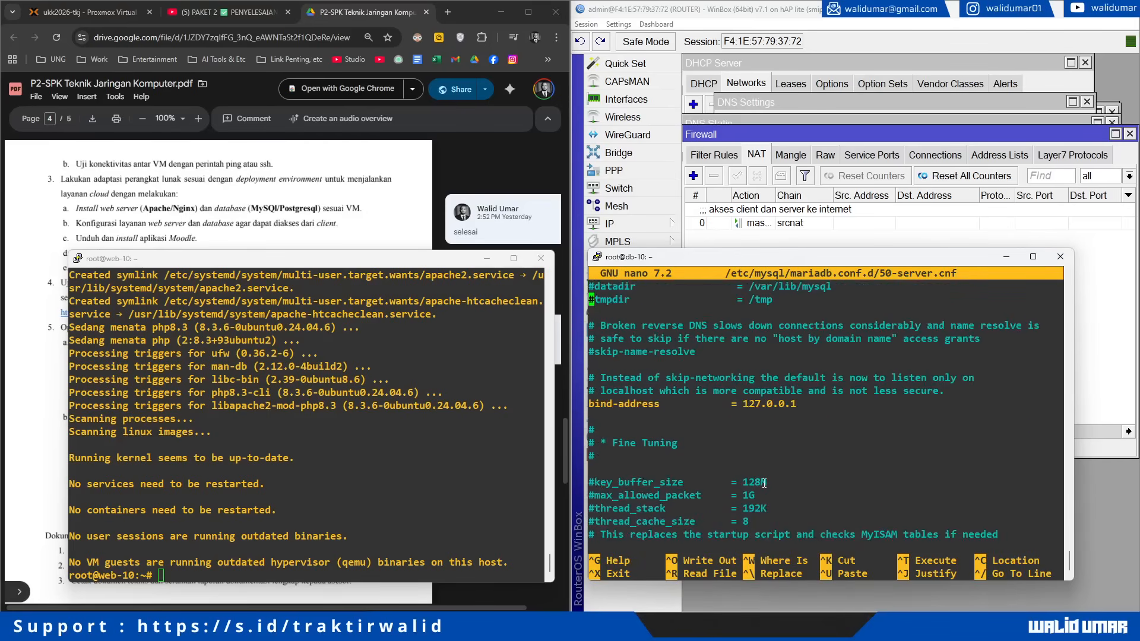
{"action": "key", "text": "Down"}
{"action": "key", "text": "Up"}
{"action": "key", "text": "End"}
{"action": "key", "text": "BackSpace"}
{"action": "key", "text": "BackSpace"}
{"action": "key", "text": "BackSpace"}
{"action": "key", "text": "BackSpace"}
{"action": "key", "text": "BackSpace"}
{"action": "key", "text": "BackSpace"}
{"action": "key", "text": "BackSpace"}
{"action": "key", "text": "BackSpace"}
{"action": "key", "text": "BackSpace"}
{"action": "type", "text": "0.0.0.0"}
{"action": "key", "text": "ctrl+s"}
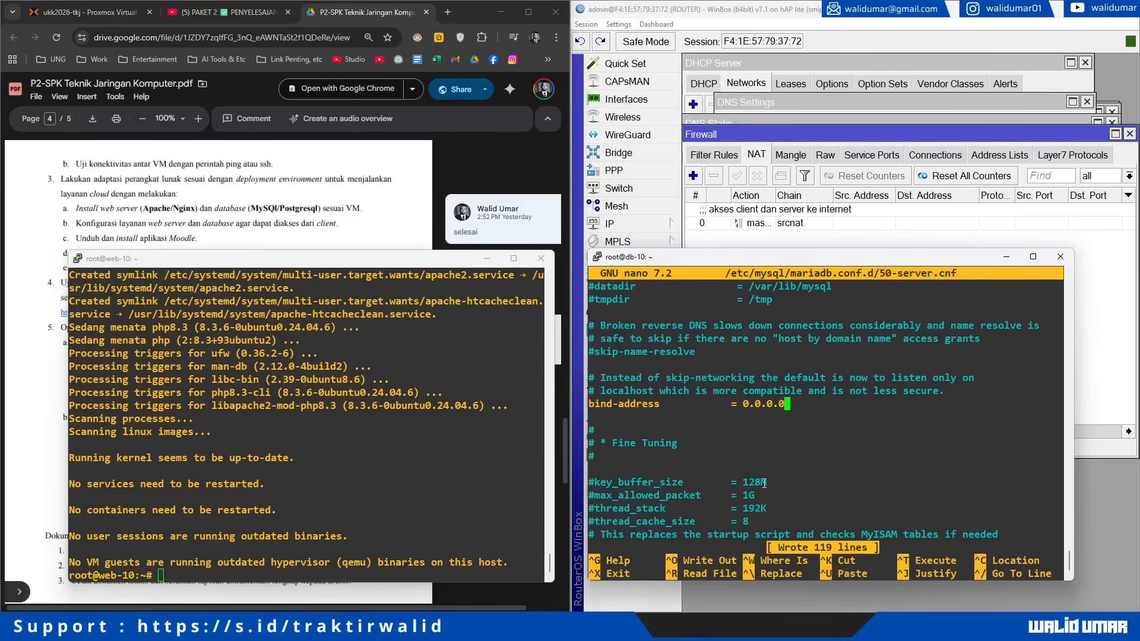
{"action": "key", "text": "ctrl+x"}
Step: Restart MariaDB, confirm it now listens on 0.0.0.0:3306, and clear the screen
{"action": "type", "text": "sys"}
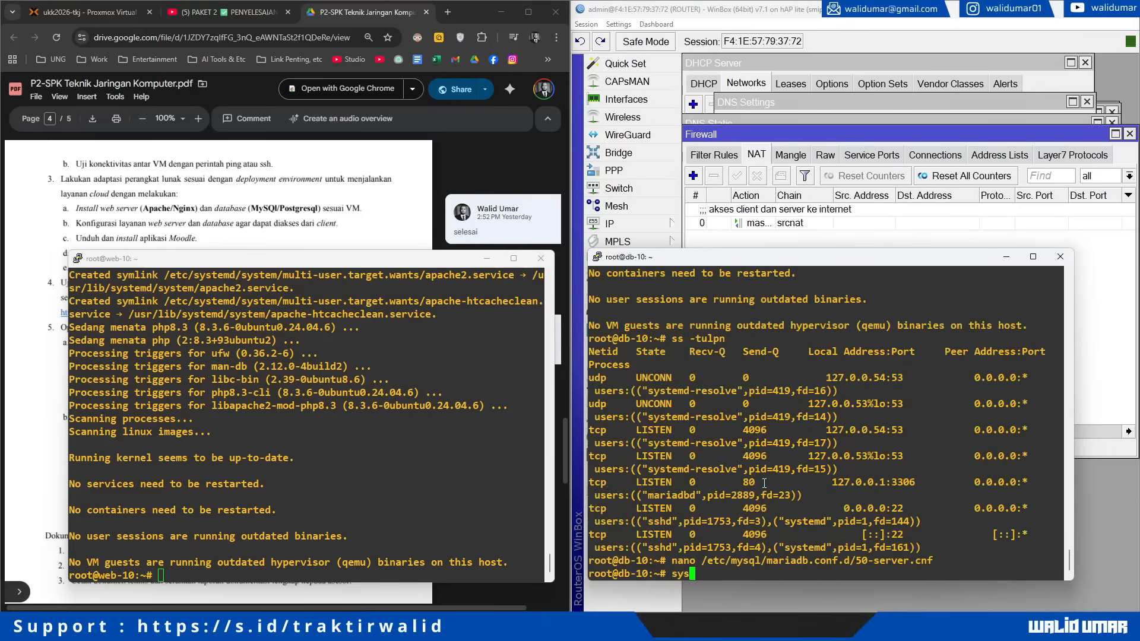
{"action": "type", "text": "temctl restart mariadb"}
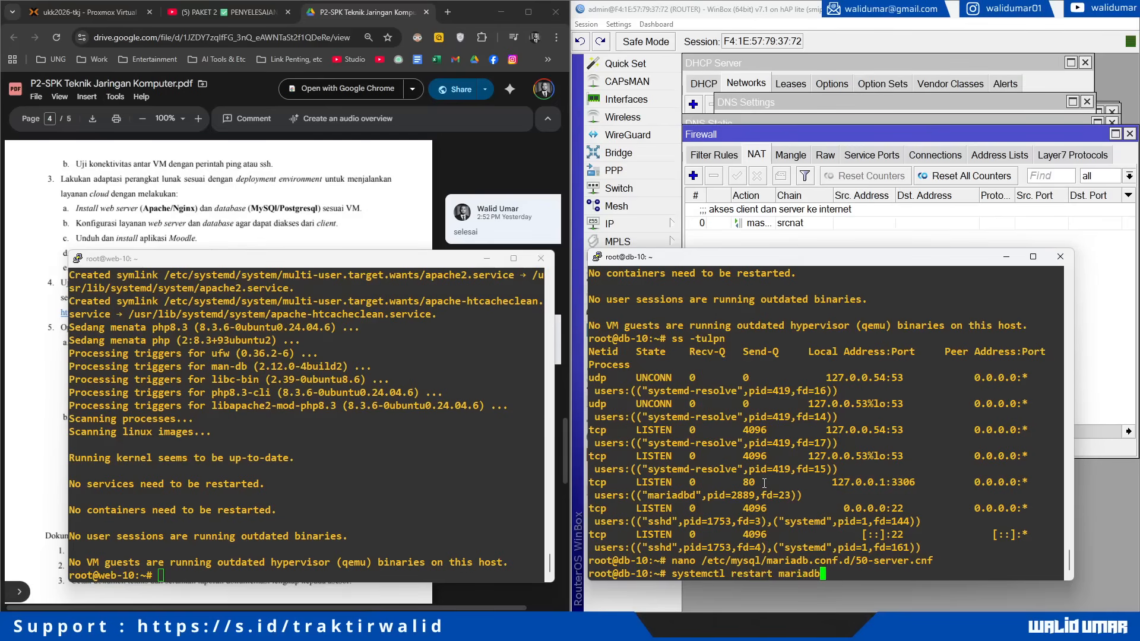
{"action": "key", "text": "Return"}
{"action": "key", "text": "Up"}
{"action": "key", "text": "Up"}
{"action": "key", "text": "Up"}
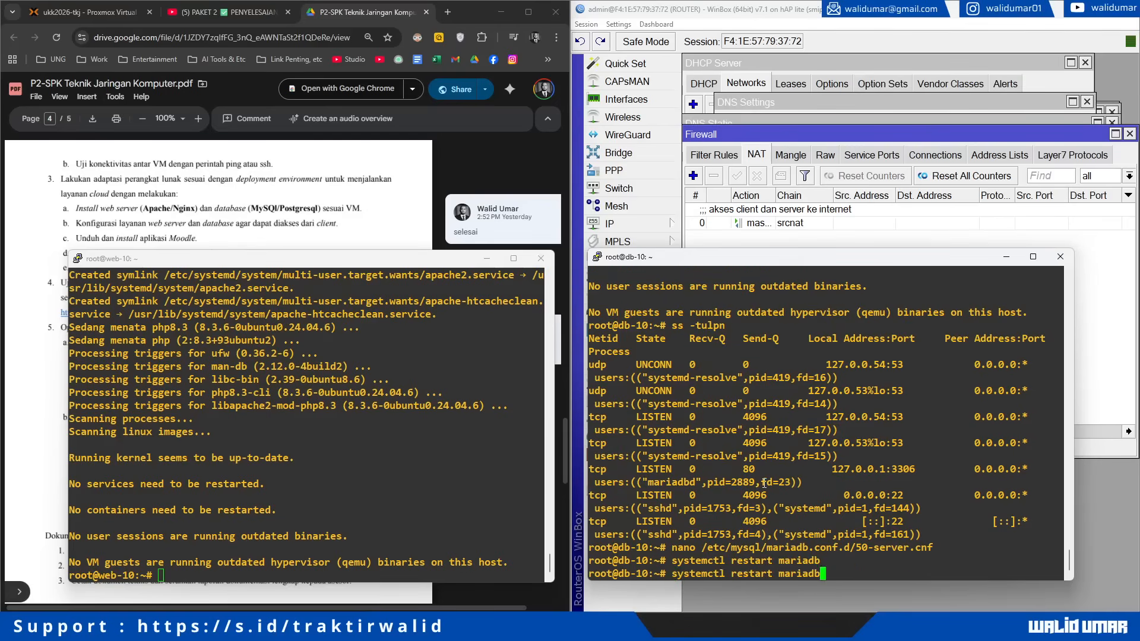
{"action": "key", "text": "Return"}
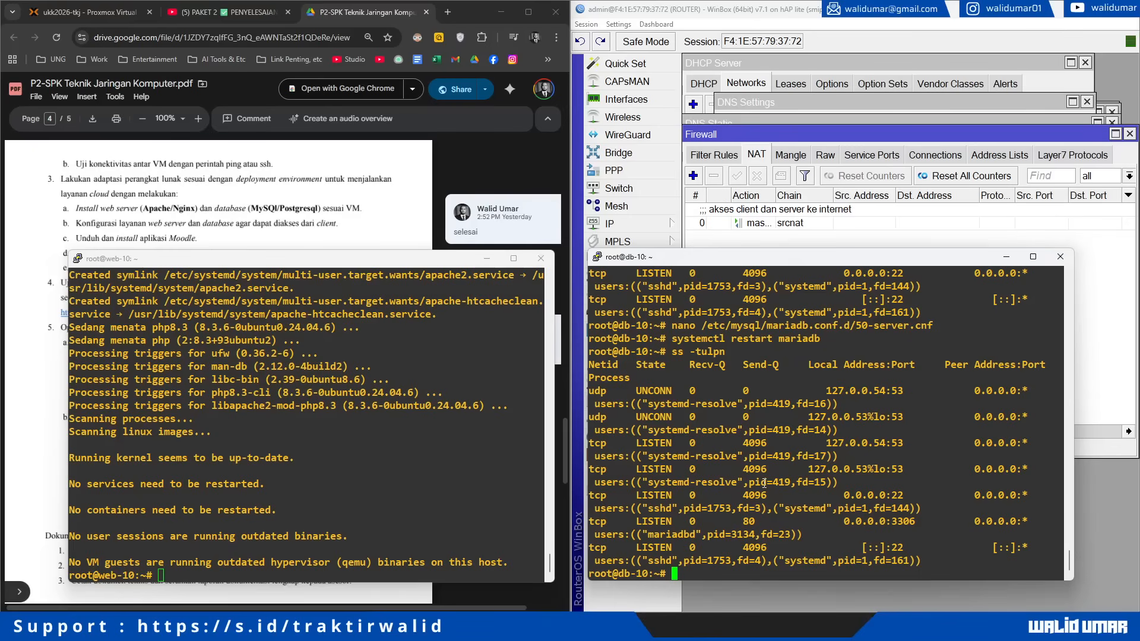
{"action": "triple_click", "coordinate": [698, 523]}
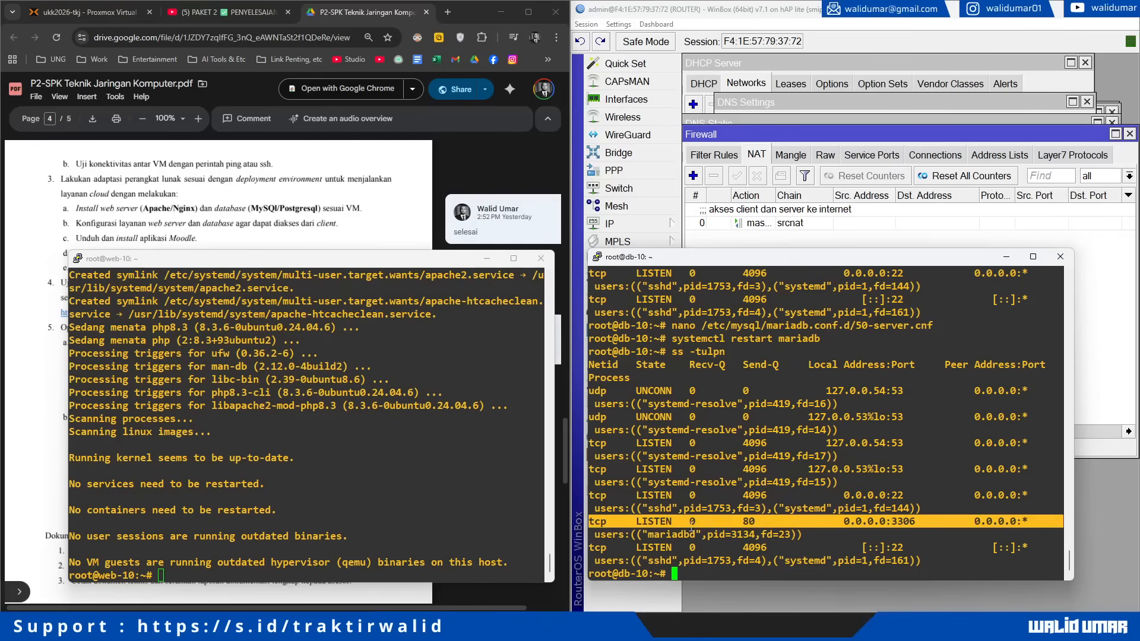
{"action": "left_click", "coordinate": [602, 524]}
{"action": "left_click_drag", "start_coordinate": [591, 523], "coordinate": [990, 536]}
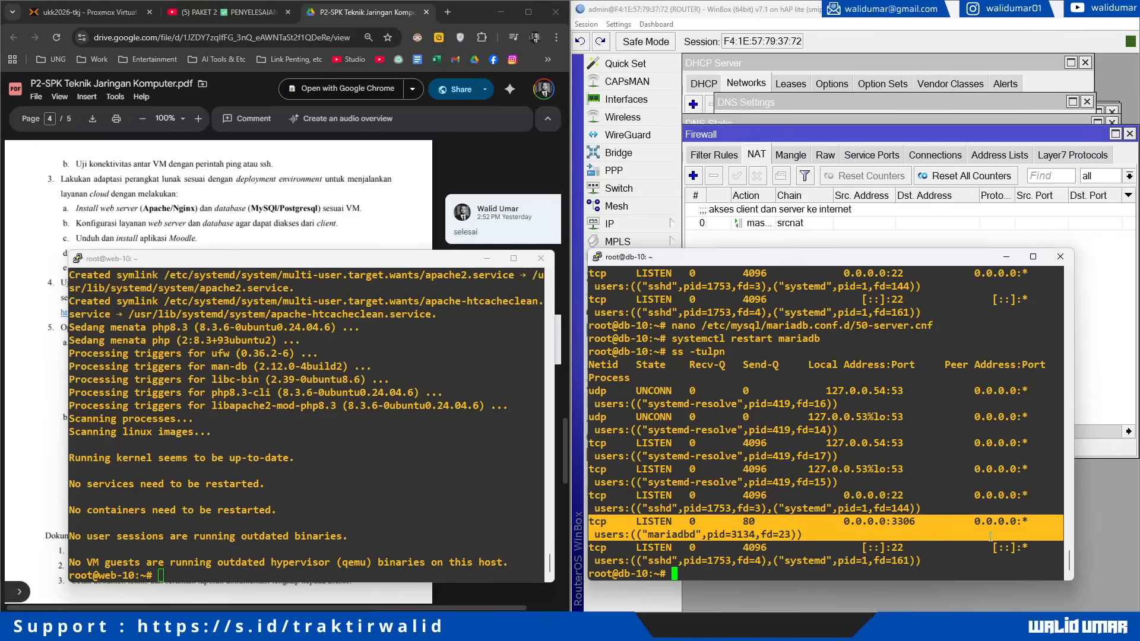
{"action": "left_click", "coordinate": [901, 523]}
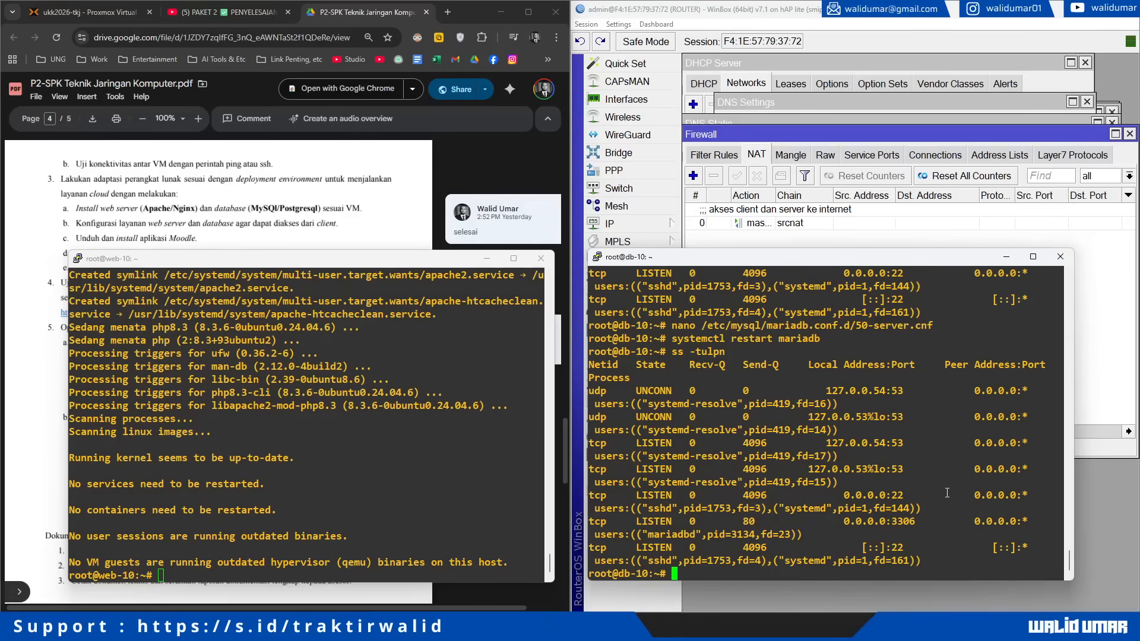
{"action": "type", "text": "clear"}
{"action": "key", "text": "Return"}
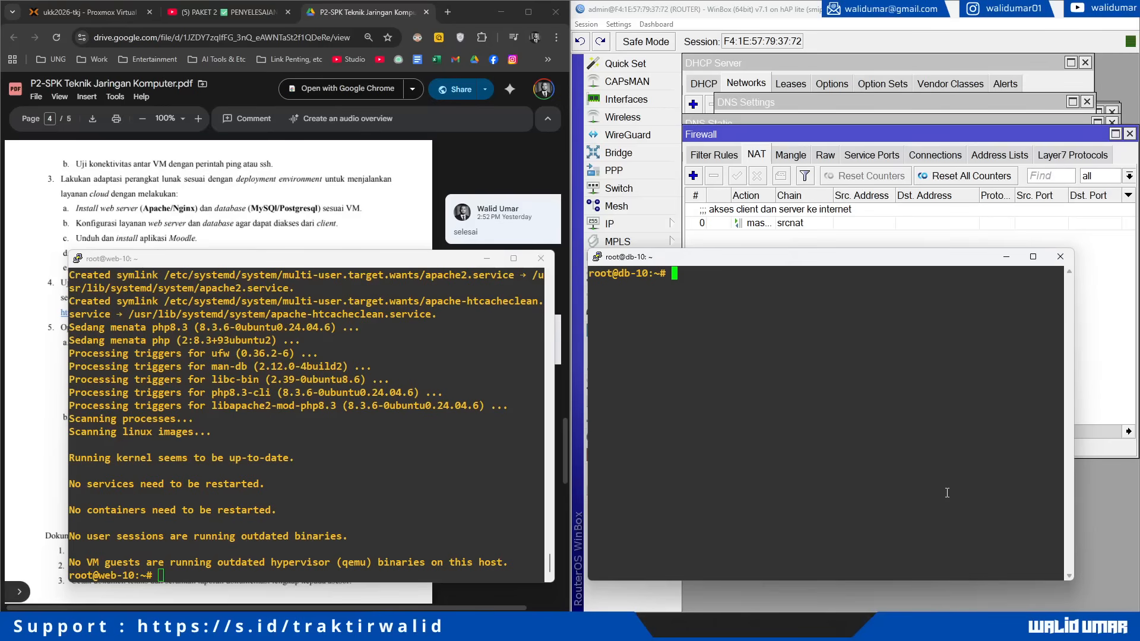
Step: Log into MariaDB as root and create the moodle_db database
{"action": "type", "text": "sql"}
{"action": "key", "text": "BackSpace"}
{"action": "key", "text": "BackSpace"}
{"action": "key", "text": "BackSpace"}
{"action": "key", "text": "BackSpace"}
{"action": "type", "text": "sql -u root -p"}
{"action": "key", "text": "Return"}
{"action": "key", "text": "Return"}
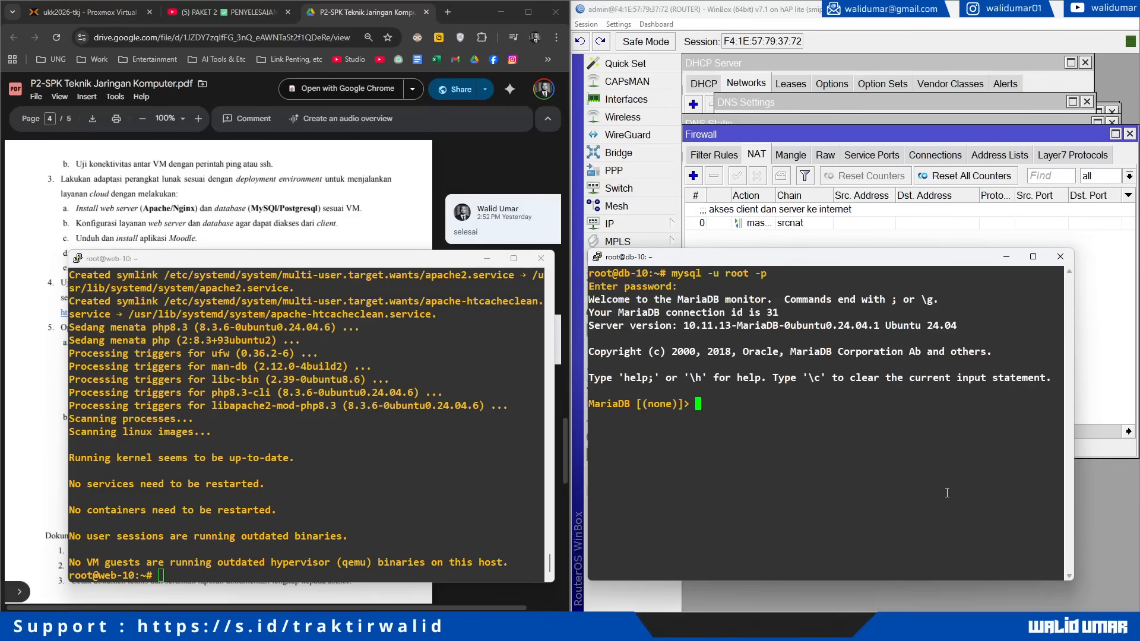
{"action": "type", "text": "create database mo"}
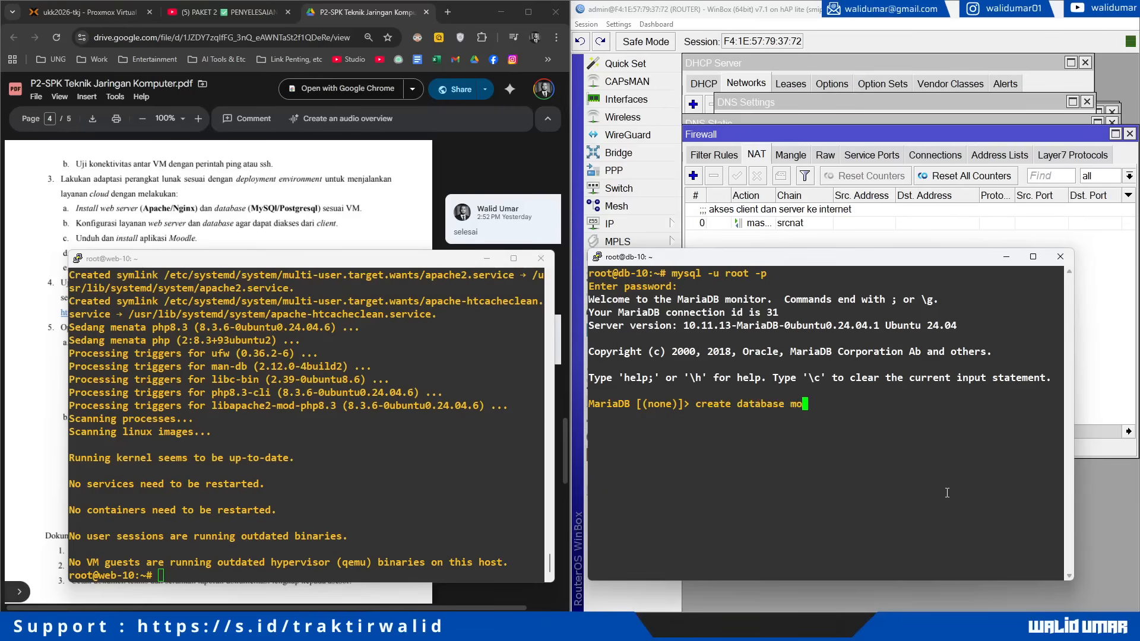
{"action": "type", "text": "odle_db;"}
{"action": "key", "text": "Return"}
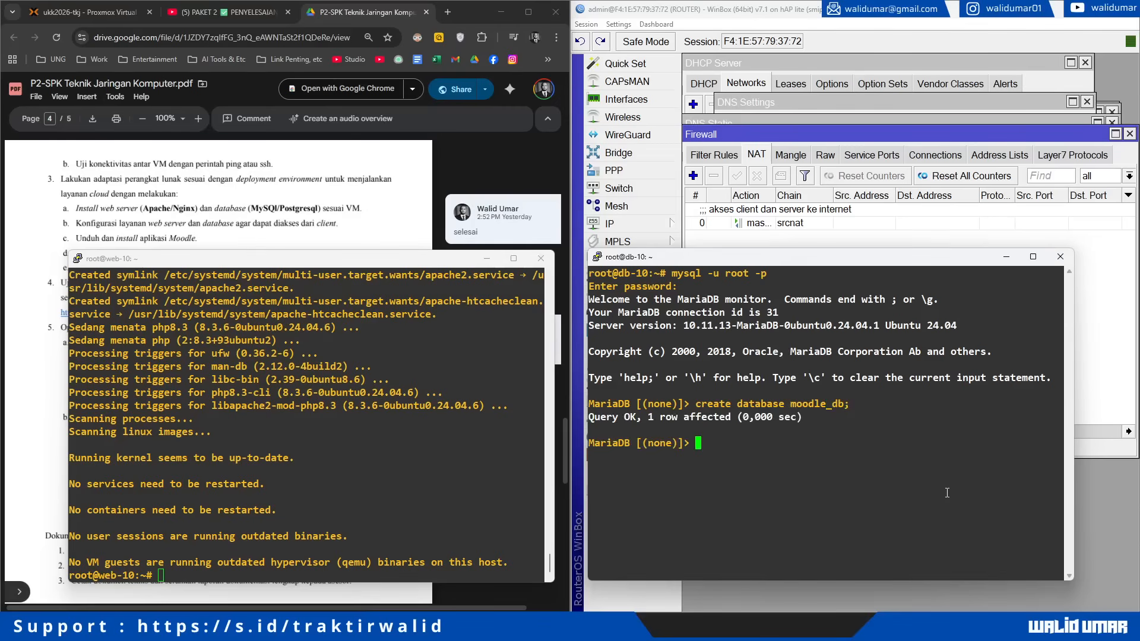
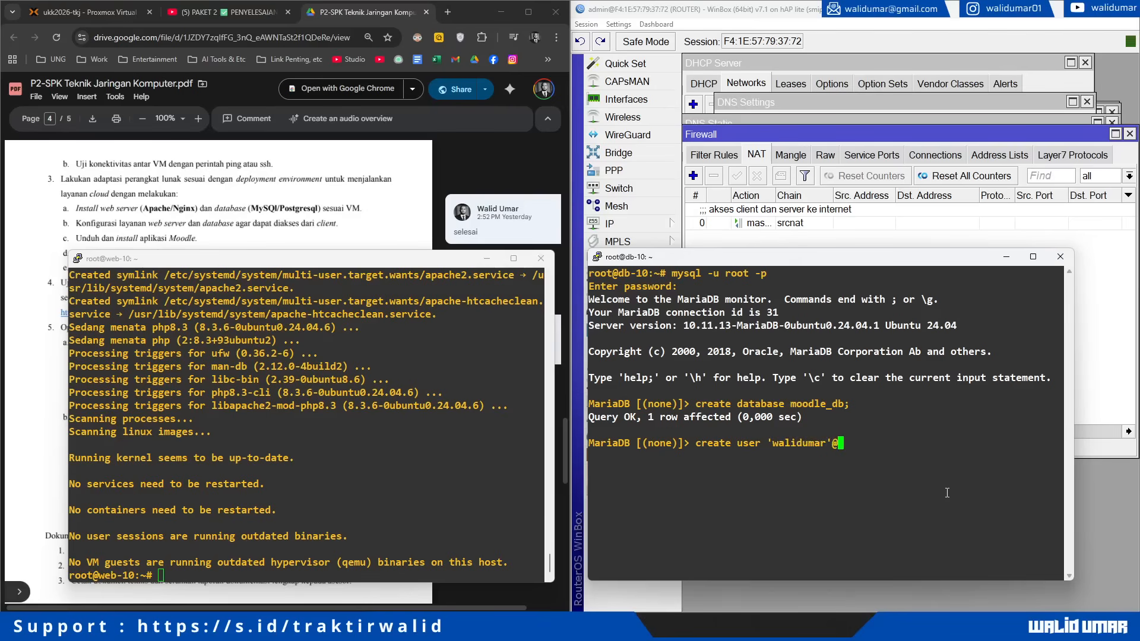
Step: Create the database user for host 192.168.10.2, identified by the chosen password
{"action": "key", "text": "BackSpace"}
{"action": "key", "text": "BackSpace"}
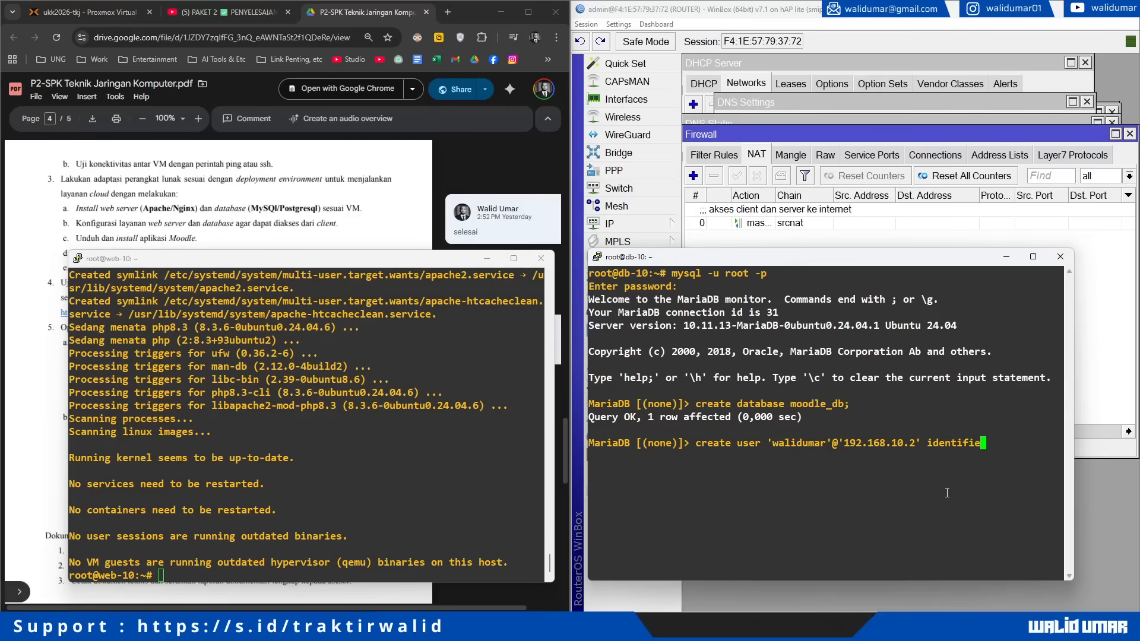
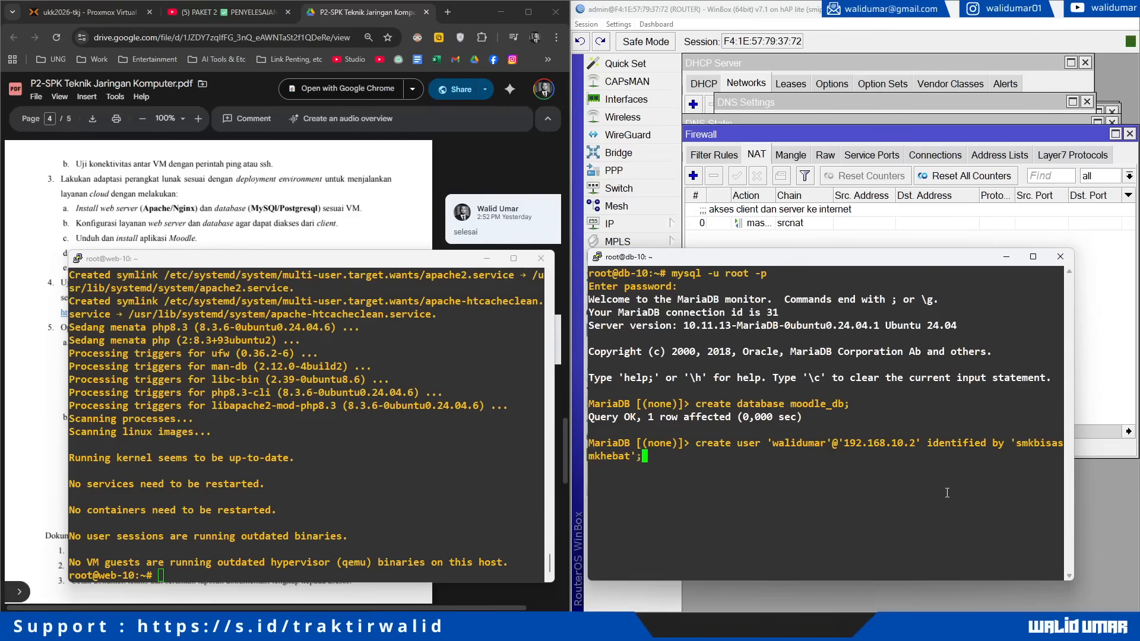
{"action": "key", "text": "Return"}
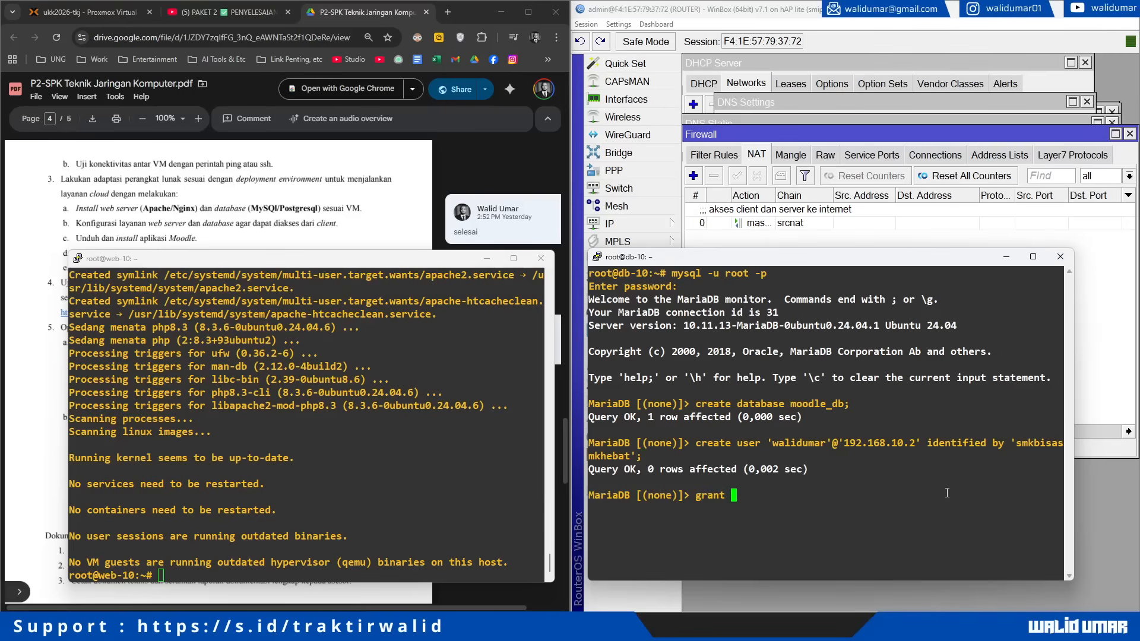
Step: Grant all privileges on moodle_db.* to the user at 192.168.10.2, correcting the 192.168.110.2 typo
{"action": "left_click_drag", "start_coordinate": [1077, 425], "coordinate": [1110, 426]}
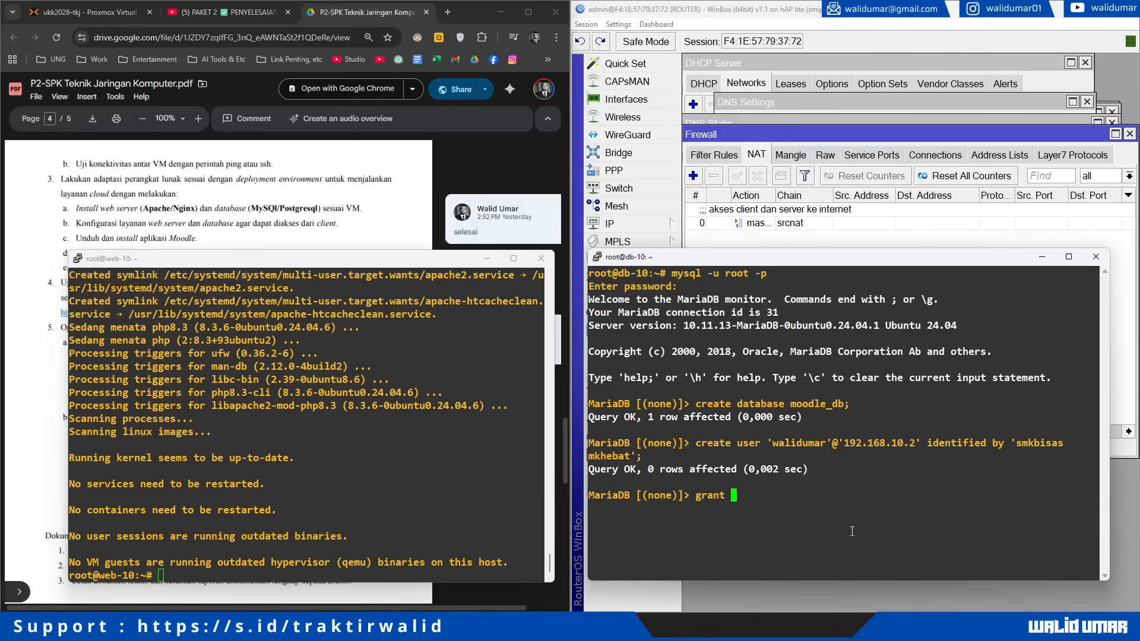
{"action": "type", "text": "all privileges on moodle"}
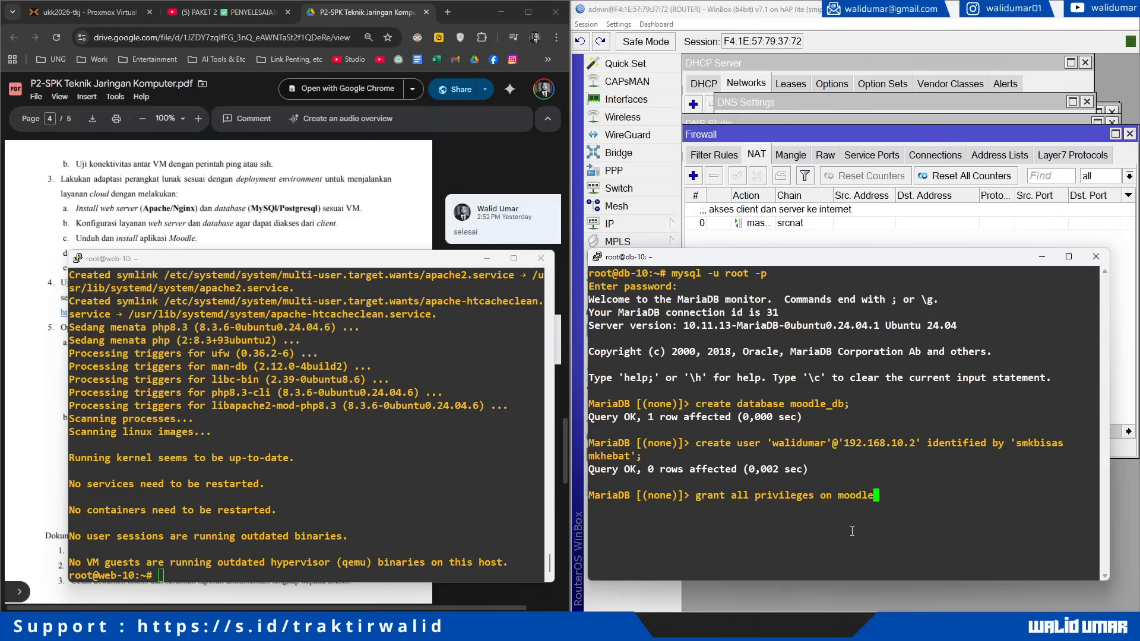
{"action": "type", "text": "_db.* to 'walidumar'@'192.168.11"}
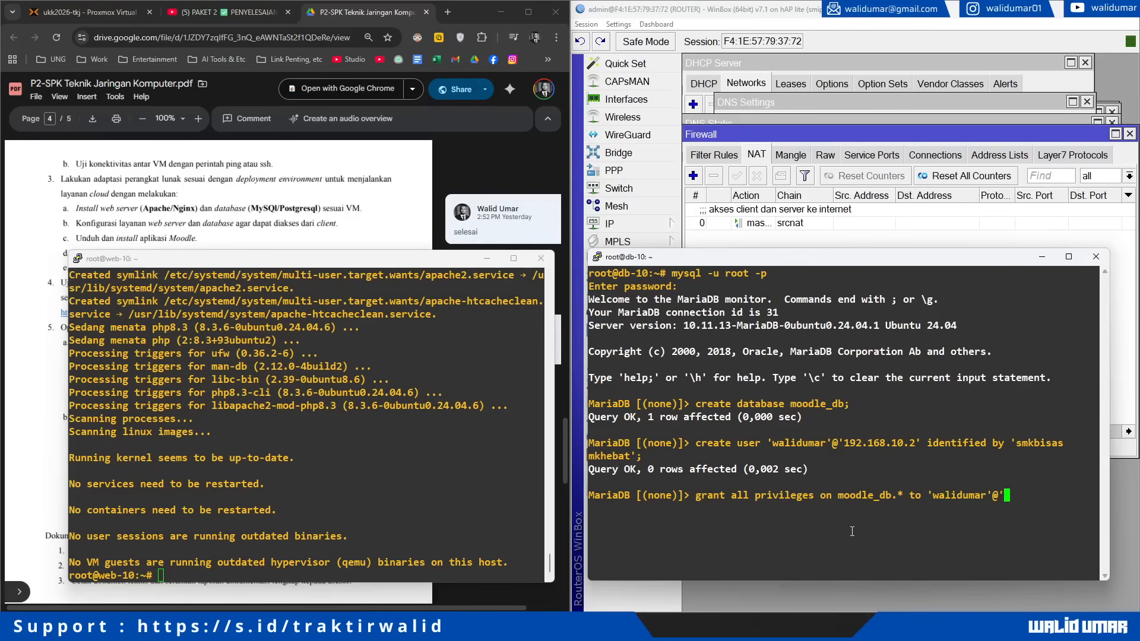
{"action": "type", "text": "0.2';"}
{"action": "key", "text": "Return"}
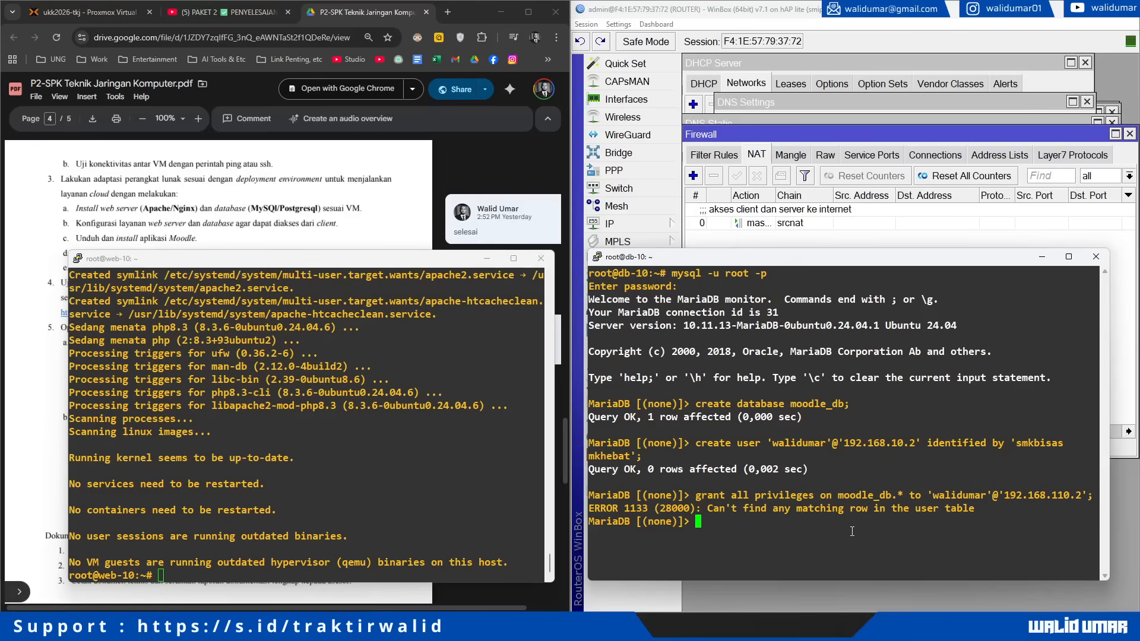
{"action": "key", "text": "Up"}
{"action": "key", "text": "Left"}
{"action": "key", "text": "Left"}
{"action": "key", "text": "Left"}
{"action": "key", "text": "Left"}
{"action": "key", "text": "Left"}
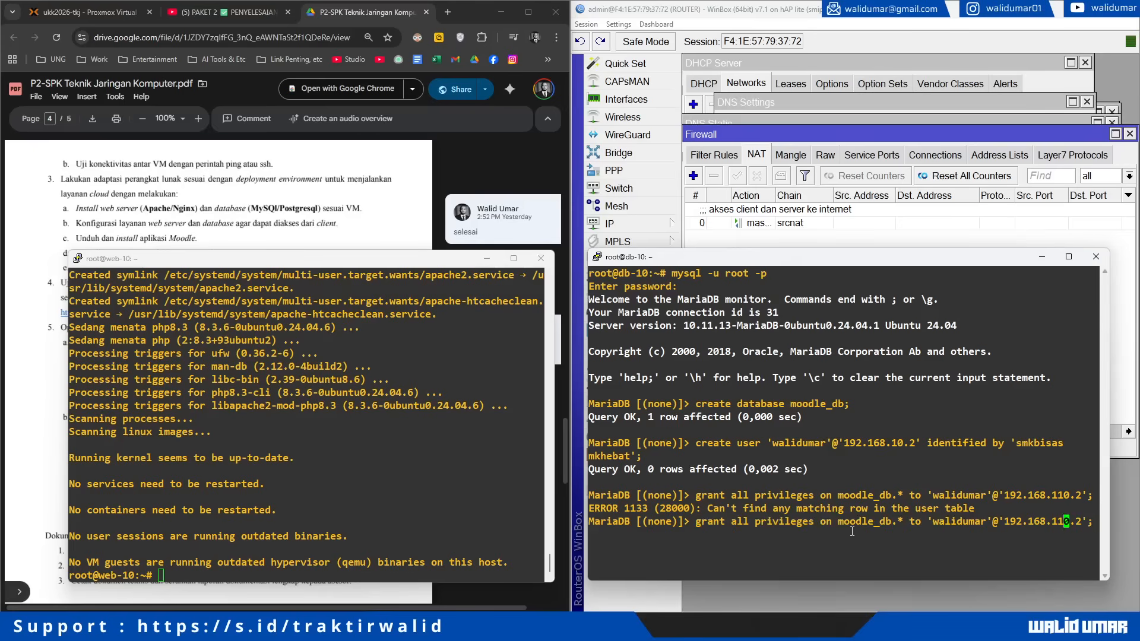
{"action": "key", "text": "BackSpace"}
{"action": "key", "text": "Return"}
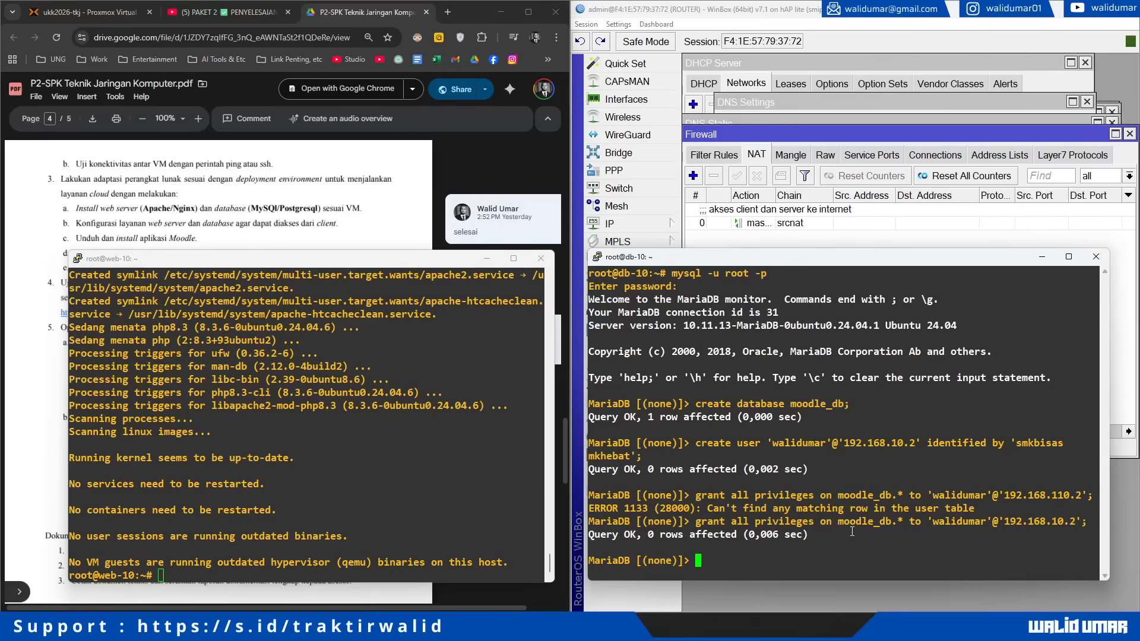
{"action": "double_click", "coordinate": [1052, 498]}
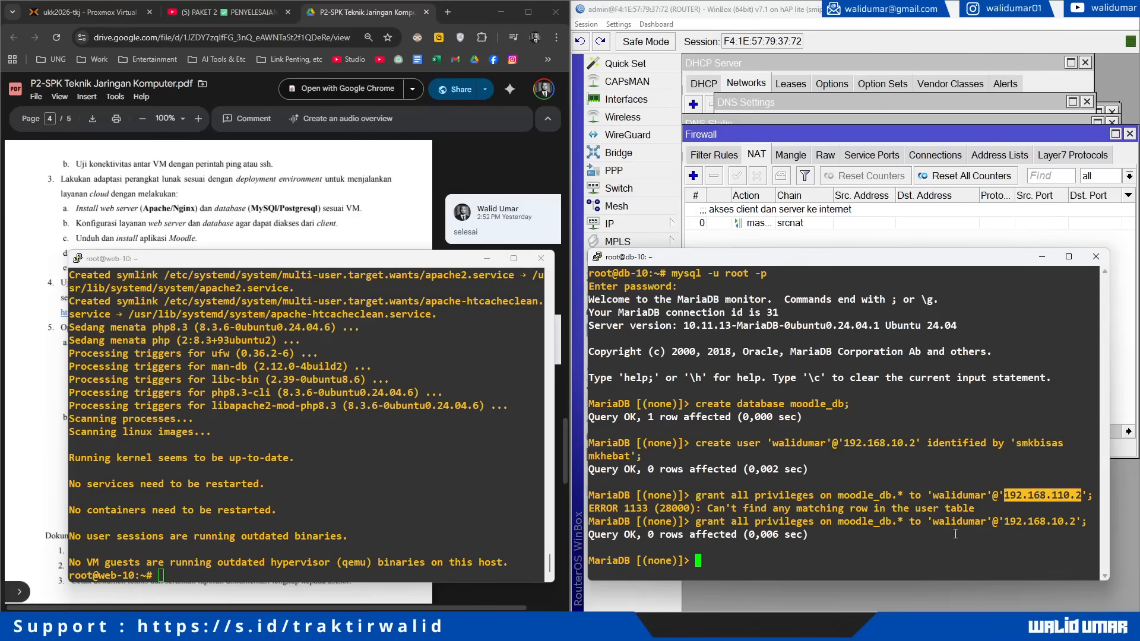
{"action": "left_click", "coordinate": [953, 535]}
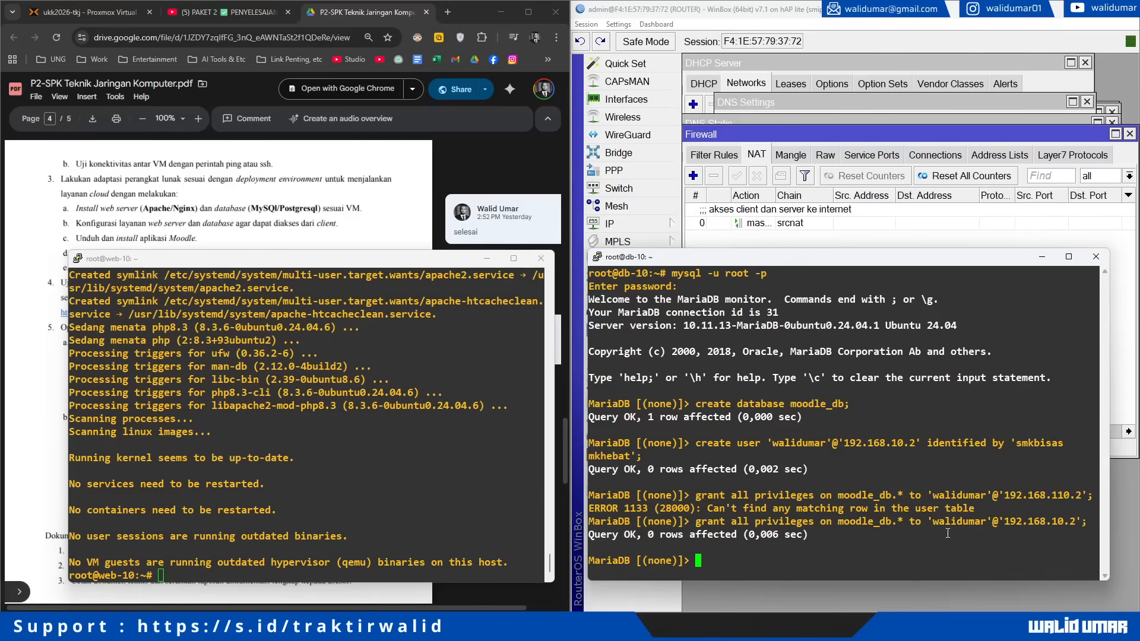
Step: Flush privileges and exit the MariaDB monitor
{"action": "type", "text": "flush privileges;"}
{"action": "key", "text": "Return"}
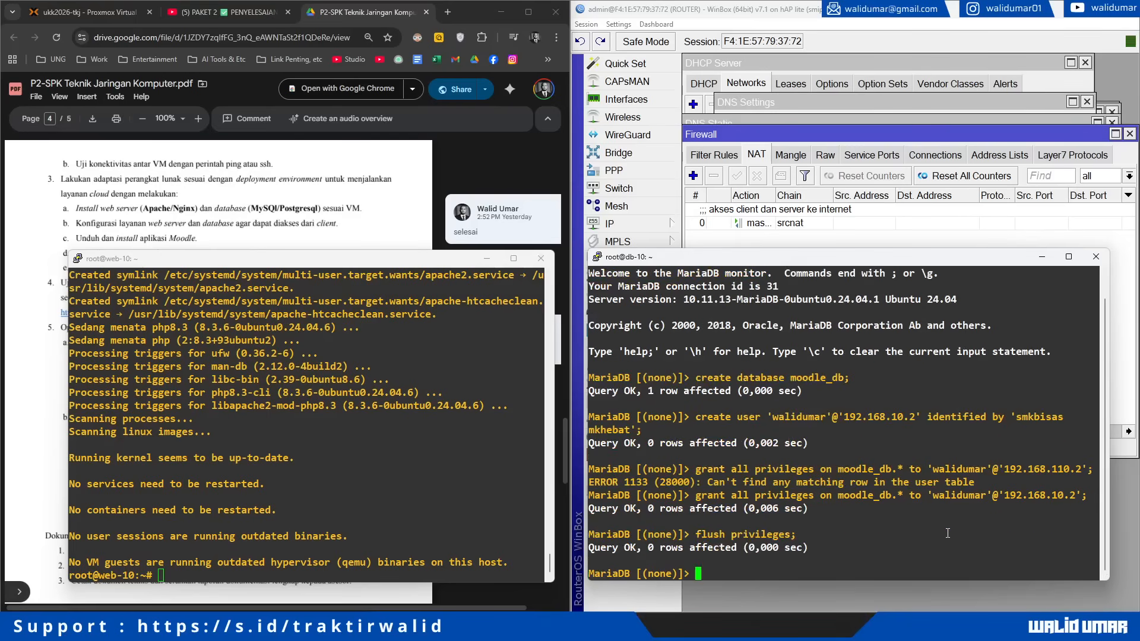
{"action": "type", "text": "exit"}
{"action": "key", "text": "Return"}
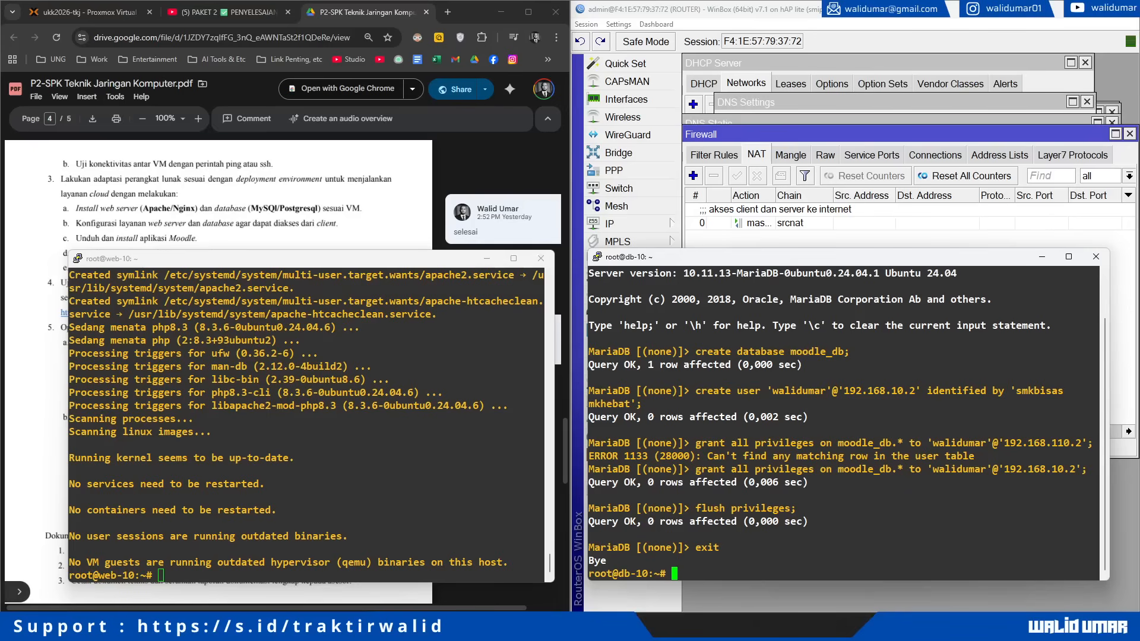
Step: On web-10, discard a pasted command and install links and unzip with -y
{"action": "left_click", "coordinate": [238, 484]}
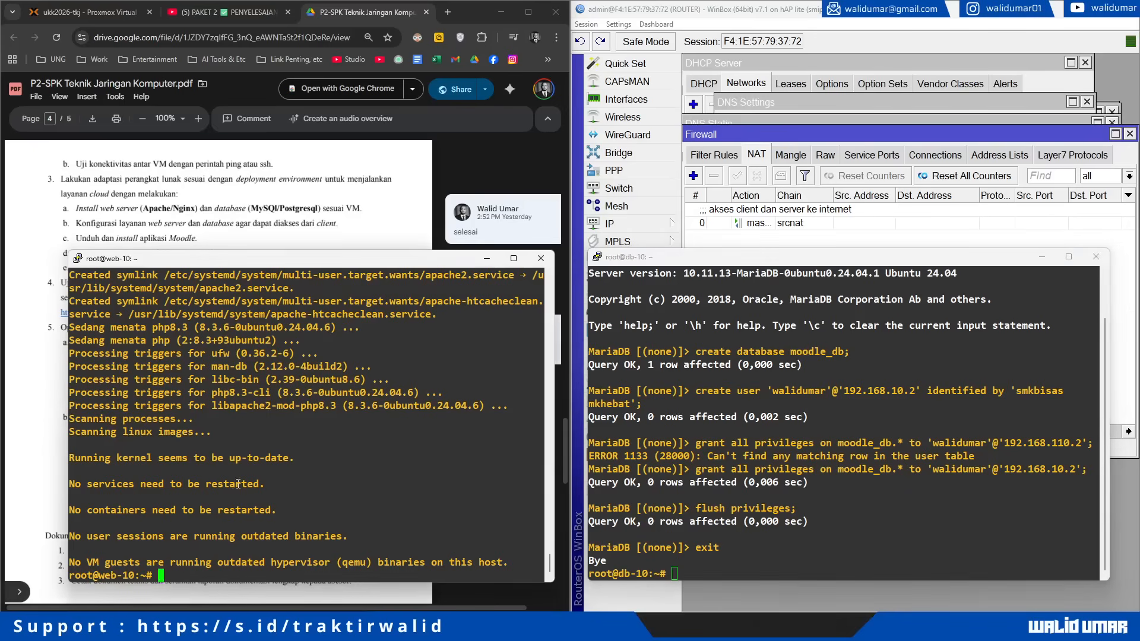
{"action": "right_click", "coordinate": [238, 485]}
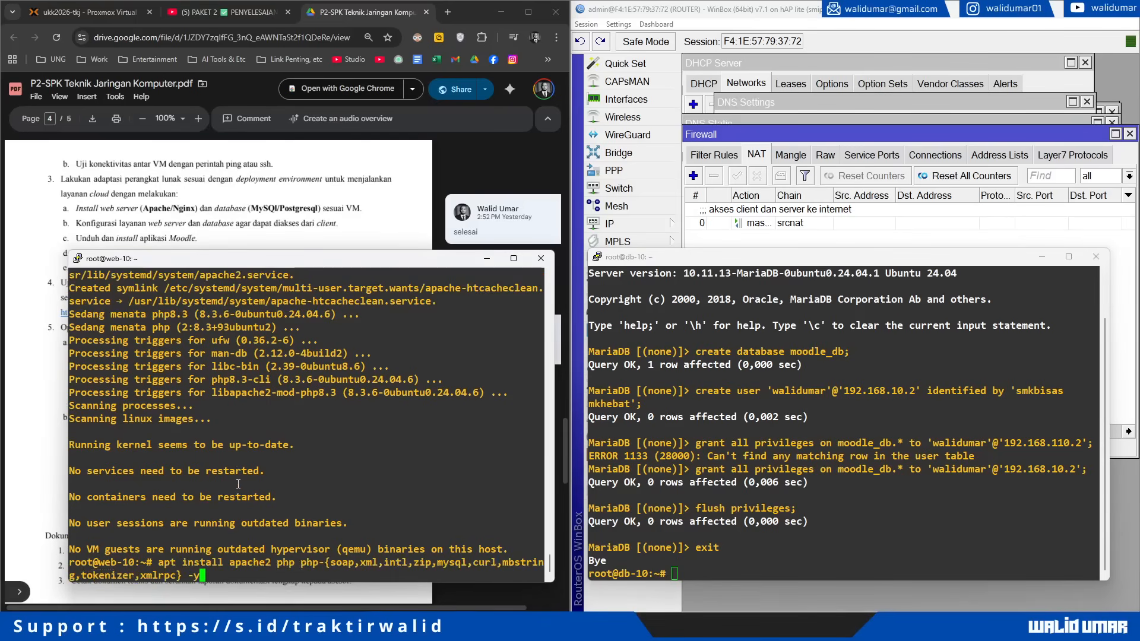
{"action": "key", "text": "ctrl+u"}
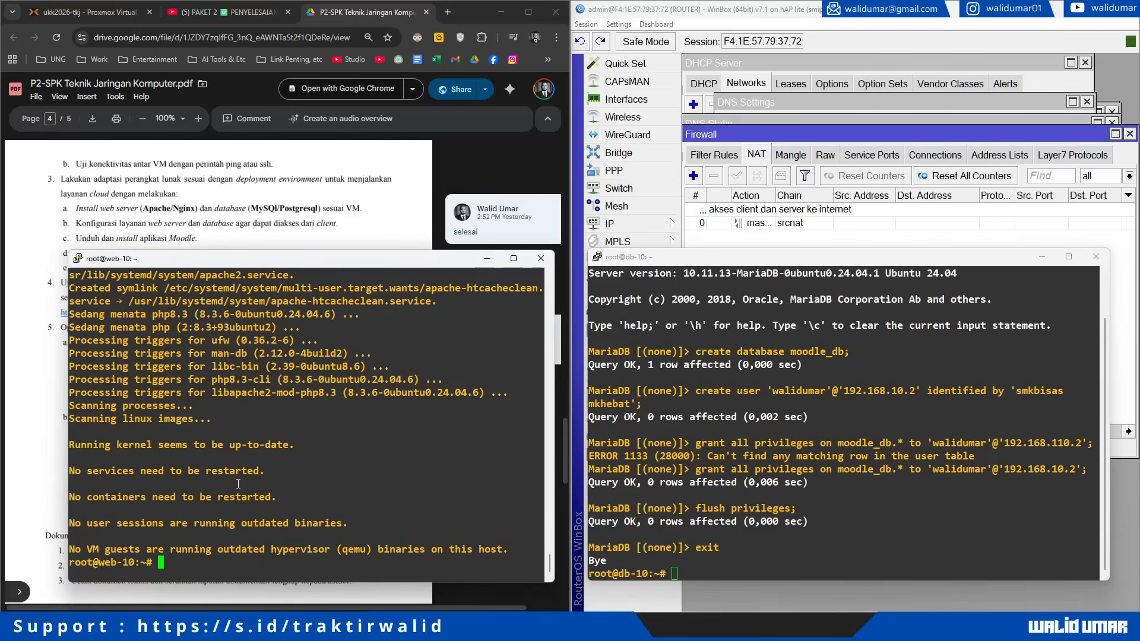
{"action": "type", "text": "apt install links u"}
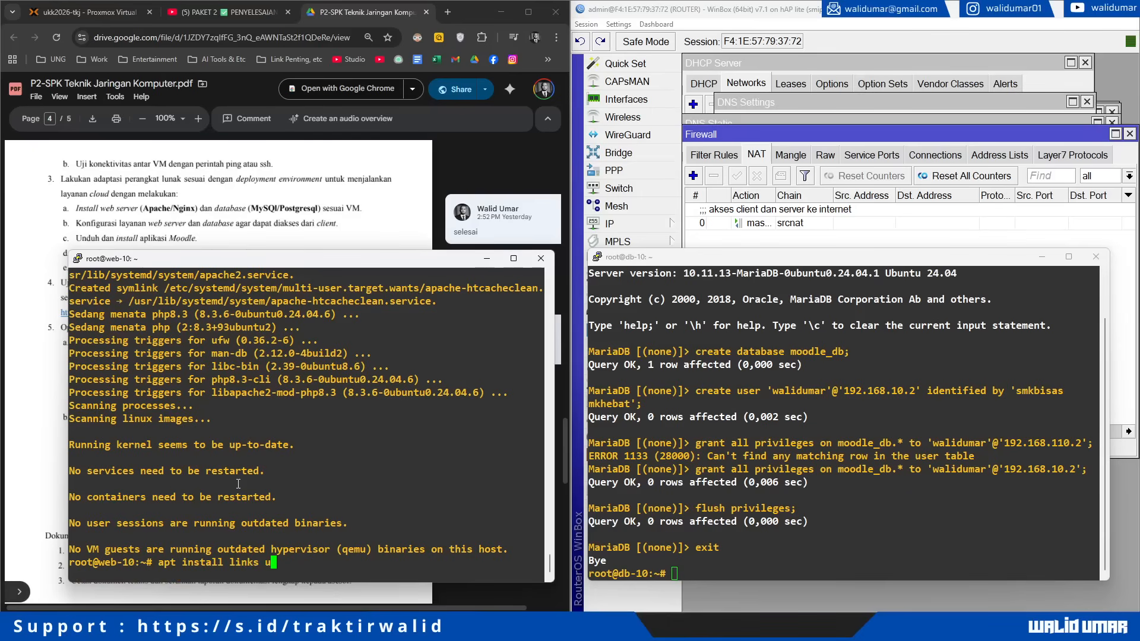
{"action": "type", "text": "nzip -y"}
{"action": "key", "text": "Return"}
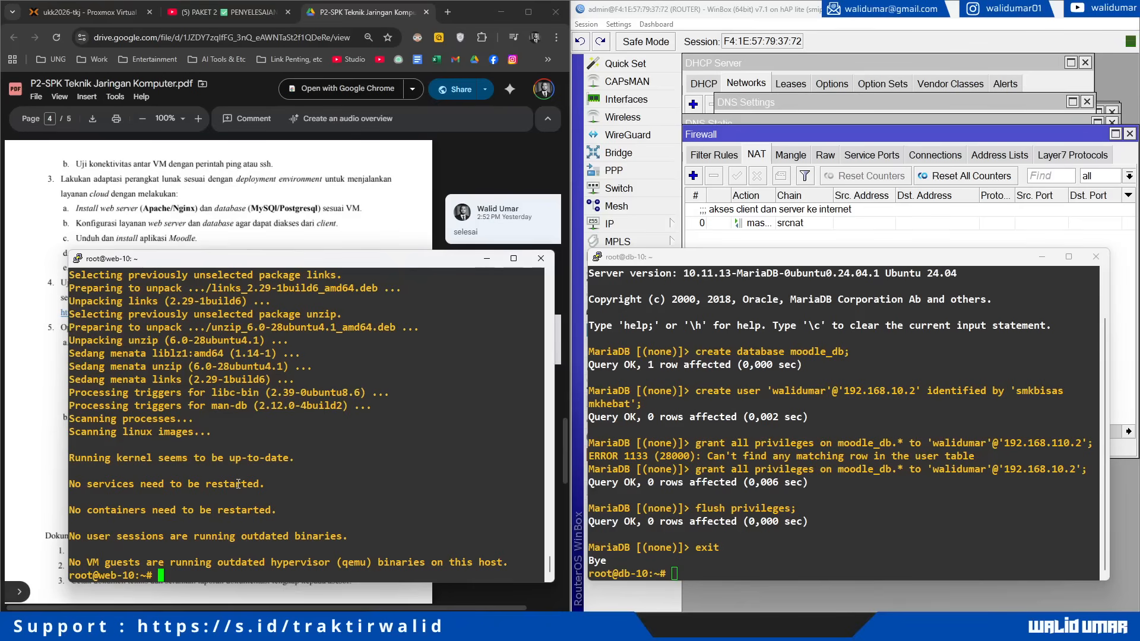
{"action": "type", "text": "nano /etc/php/8.3/ap"}
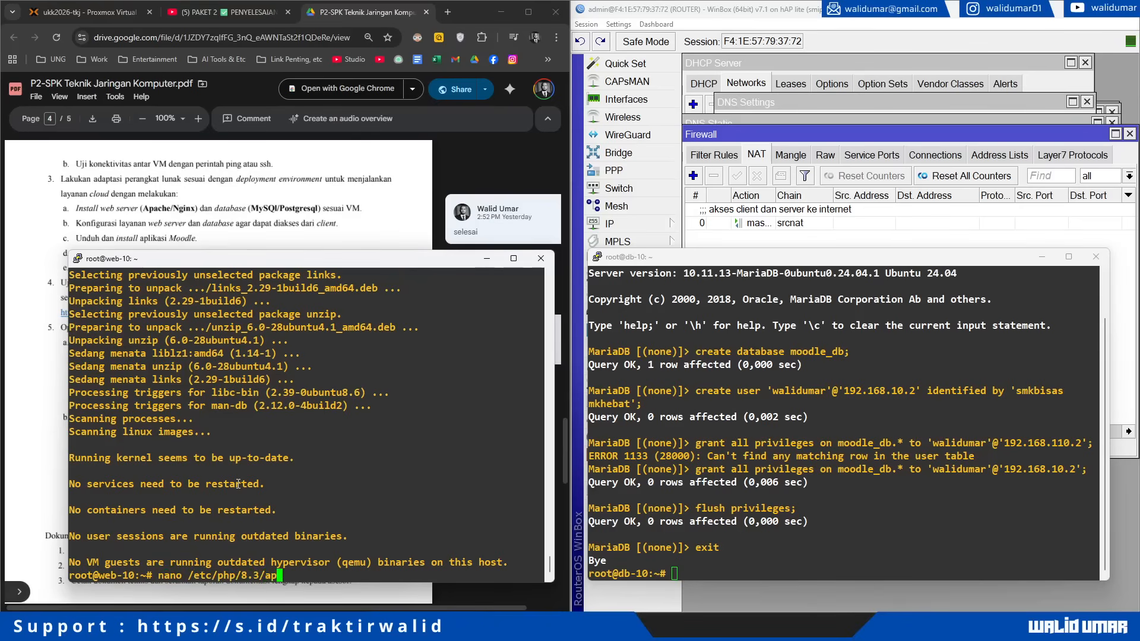
Step: Open /etc/php/8.3/apache2/php.ini in nano on web-10
{"action": "key", "text": "Tab"}
{"action": "type", "text": "php"}
{"action": "key", "text": "Tab"}
{"action": "key", "text": "Return"}
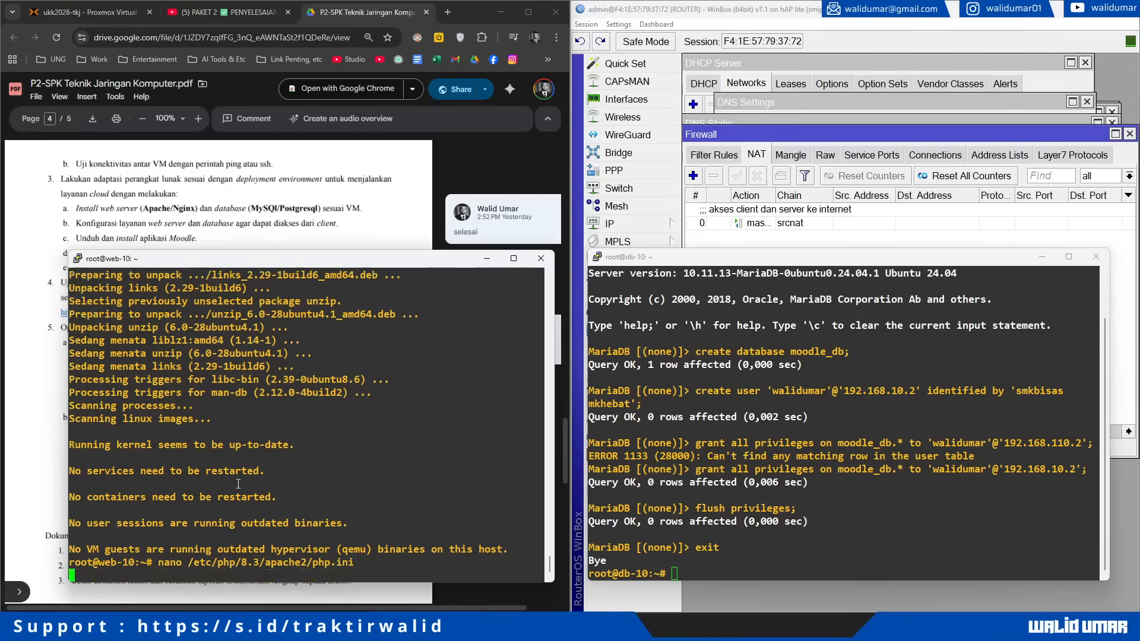
{"action": "key", "text": "Down"}
{"action": "key", "text": "Down"}
{"action": "key", "text": "Down"}
{"action": "key", "text": "Down"}
{"action": "key", "text": "Down"}
{"action": "key", "text": "Down"}
{"action": "key", "text": "Down"}
{"action": "key", "text": "Down"}
{"action": "key", "text": "Down"}
{"action": "key", "text": "Down"}
{"action": "key", "text": "Down"}
{"action": "key", "text": "Down"}
{"action": "key", "text": "Down"}
{"action": "key", "text": "Down"}
{"action": "key", "text": "Down"}
{"action": "key", "text": "Down"}
{"action": "key", "text": "Down"}
{"action": "key", "text": "Down"}
{"action": "key", "text": "Down"}
{"action": "key", "text": "Down"}
{"action": "key", "text": "Down"}
{"action": "key", "text": "Down"}
{"action": "key", "text": "Down"}
{"action": "key", "text": "Down"}
{"action": "key", "text": "Down"}
{"action": "key", "text": "Down"}
{"action": "key", "text": "Down"}
{"action": "key", "text": "Down"}
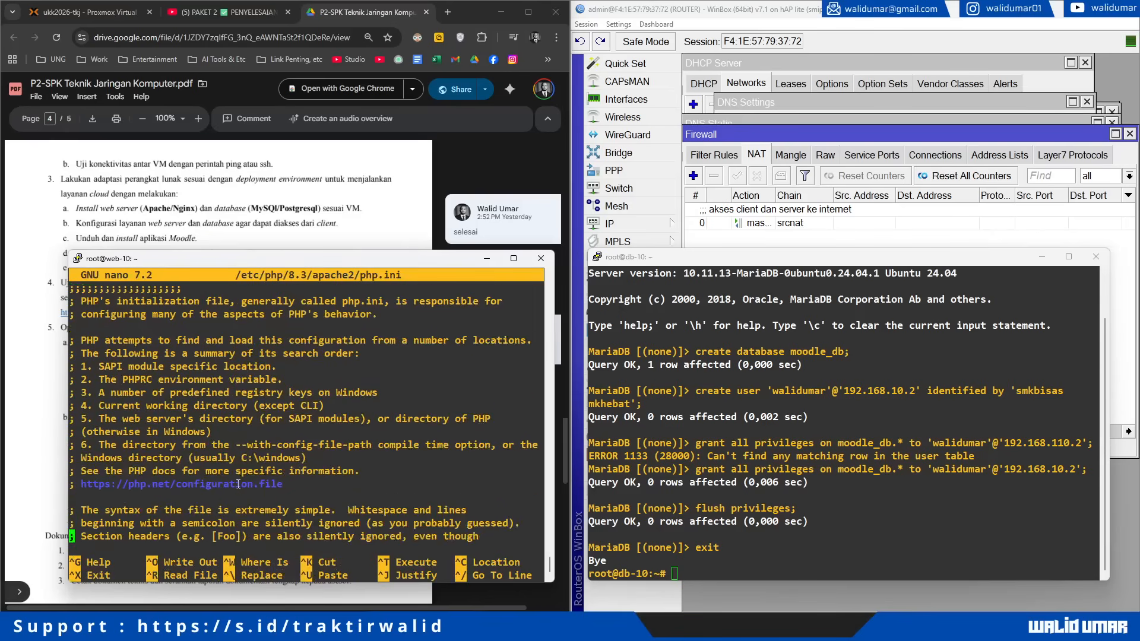
{"action": "key", "text": "Down"}
{"action": "key", "text": "Down"}
{"action": "key", "text": "Down"}
{"action": "key", "text": "Down"}
{"action": "key", "text": "Down"}
{"action": "key", "text": "Down"}
{"action": "key", "text": "Down"}
{"action": "key", "text": "Down"}
{"action": "key", "text": "Down"}
{"action": "key", "text": "Down"}
{"action": "key", "text": "Down"}
{"action": "key", "text": "Down"}
{"action": "key", "text": "Down"}
{"action": "key", "text": "Down"}
{"action": "key", "text": "Down"}
{"action": "key", "text": "Down"}
{"action": "key", "text": "Down"}
{"action": "key", "text": "Down"}
{"action": "key", "text": "Down"}
{"action": "key", "text": "Down"}
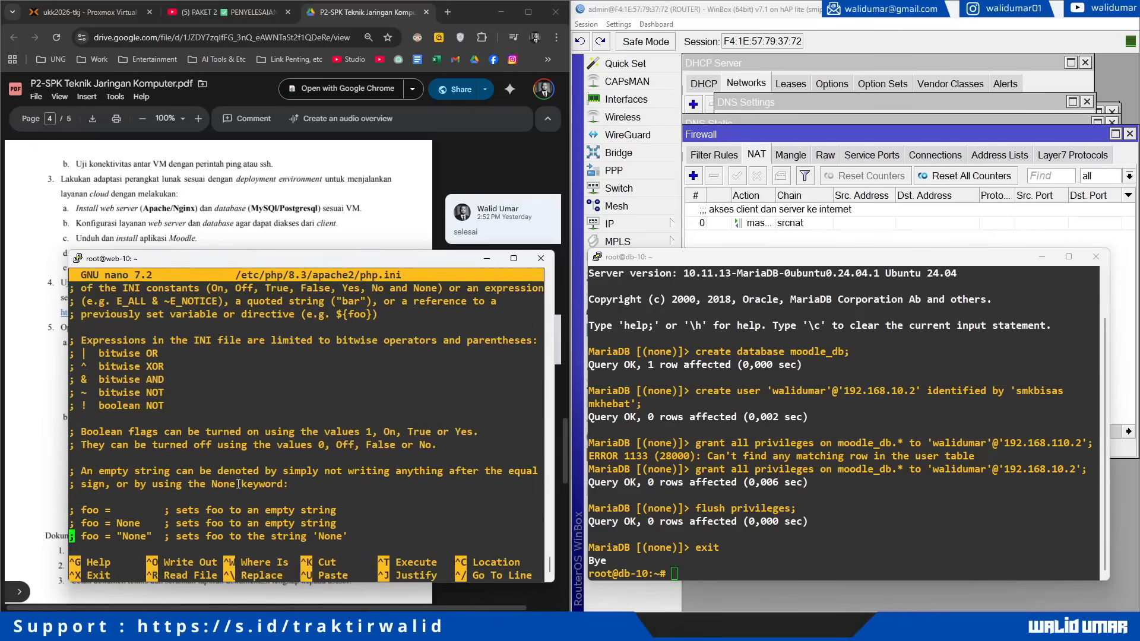
{"action": "key", "text": "Down"}
Step: Uncomment max_input_vars in php.ini and raise it from 1000 to 5000
{"action": "key", "text": "ctrl+w"}
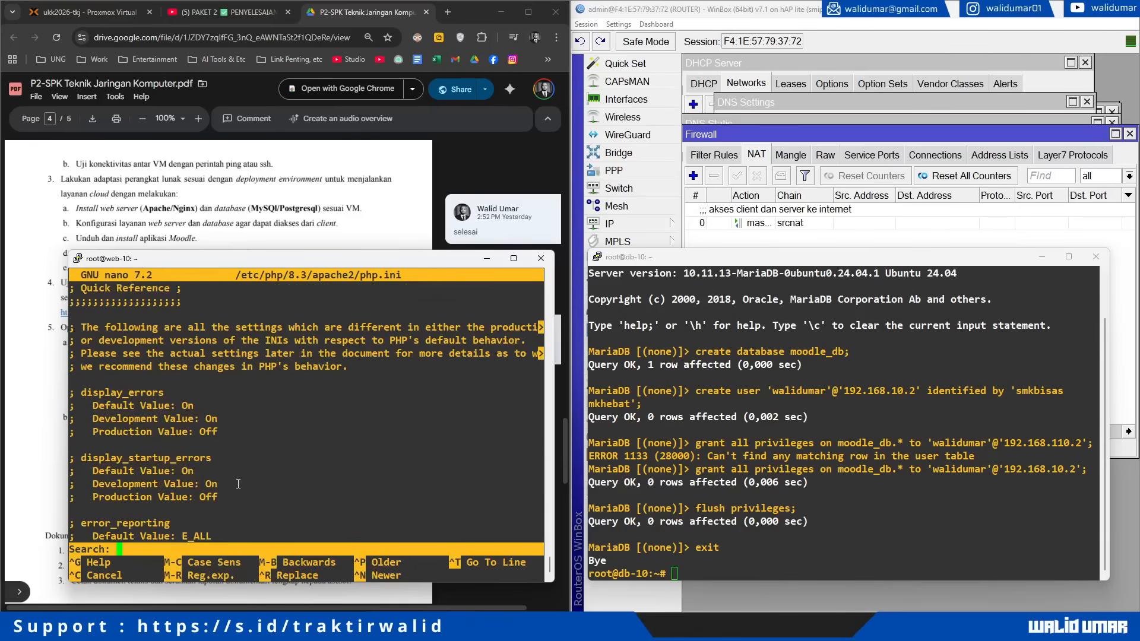
{"action": "type", "text": "max_input_vb"}
{"action": "key", "text": "BackSpace"}
{"action": "type", "text": "ars"}
{"action": "key", "text": "Return"}
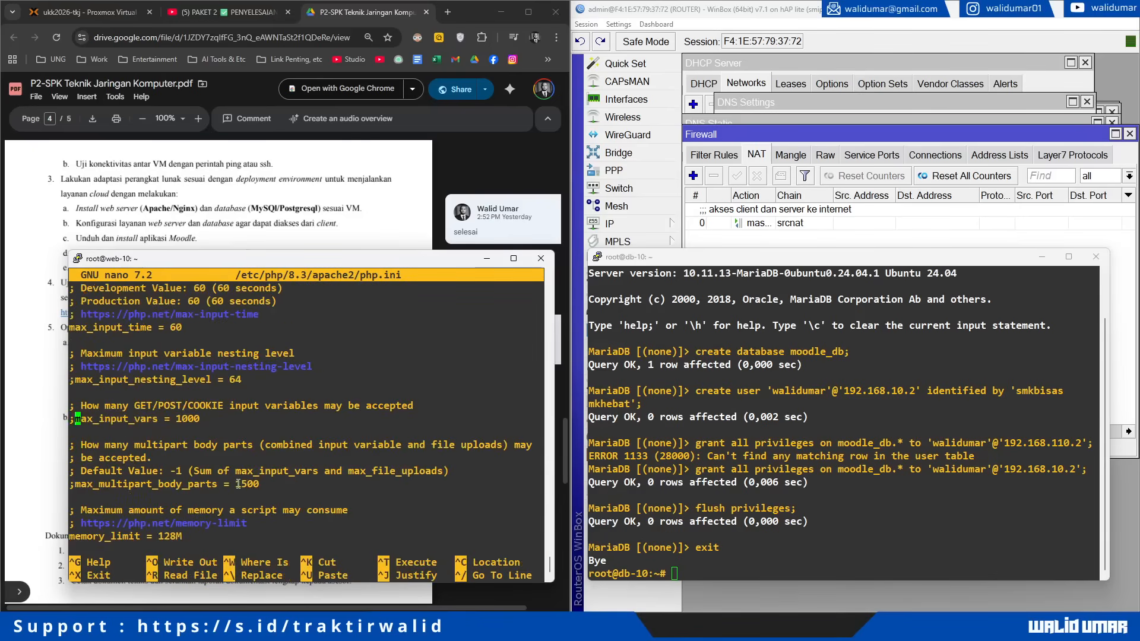
{"action": "key", "text": "BackSpace"}
{"action": "key", "text": "End"}
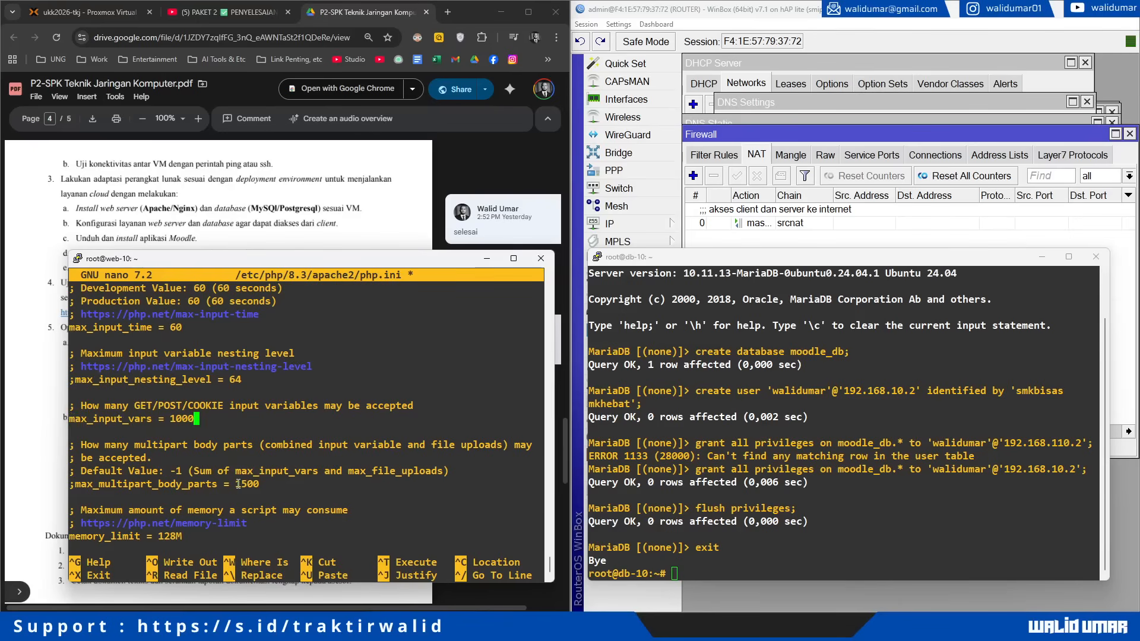
{"action": "key", "text": "Left"}
{"action": "key", "text": "Left"}
{"action": "key", "text": "Left"}
{"action": "key", "text": "BackSpace"}
{"action": "type", "text": "5"}
{"action": "key", "text": "Down"}
{"action": "key", "text": "Down"}
{"action": "key", "text": "Down"}
{"action": "key", "text": "Down"}
{"action": "key", "text": "Down"}
{"action": "key", "text": "Down"}
{"action": "key", "text": "Down"}
{"action": "key", "text": "Down"}
{"action": "key", "text": "Down"}
{"action": "key", "text": "Down"}
{"action": "key", "text": "Down"}
{"action": "key", "text": "Down"}
{"action": "key", "text": "Down"}
{"action": "key", "text": "Down"}
{"action": "key", "text": "Down"}
{"action": "key", "text": "Down"}
{"action": "key", "text": "Down"}
{"action": "key", "text": "Down"}
{"action": "key", "text": "Down"}
{"action": "key", "text": "Down"}
{"action": "key", "text": "Down"}
{"action": "key", "text": "Down"}
{"action": "key", "text": "Down"}
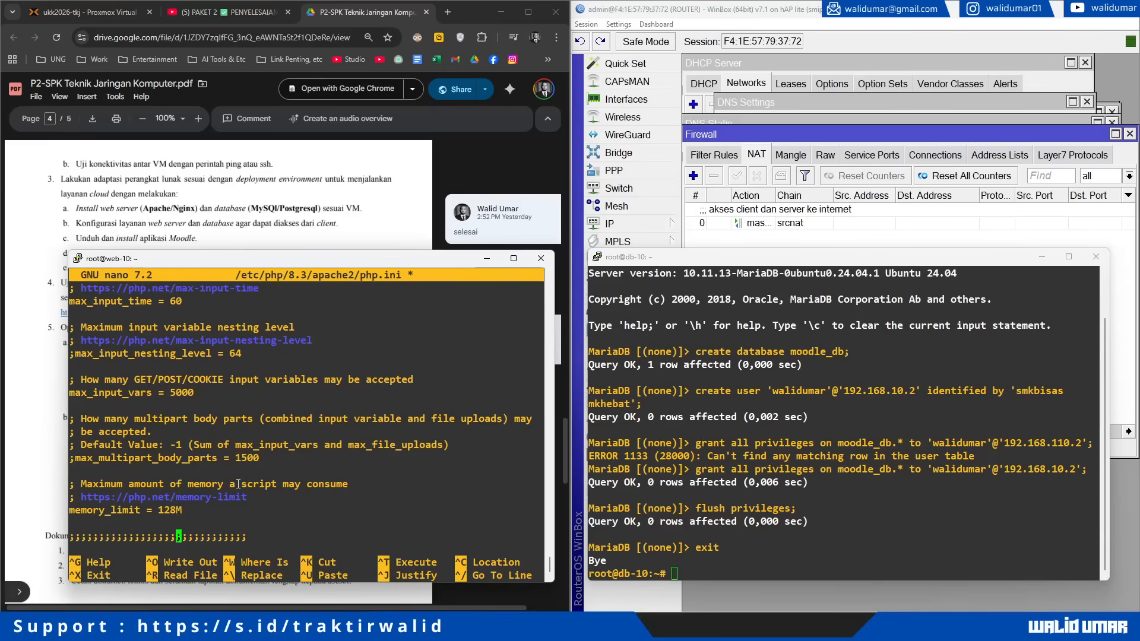
{"action": "key", "text": "Down"}
{"action": "key", "text": "Down"}
{"action": "key", "text": "Down"}
{"action": "key", "text": "Down"}
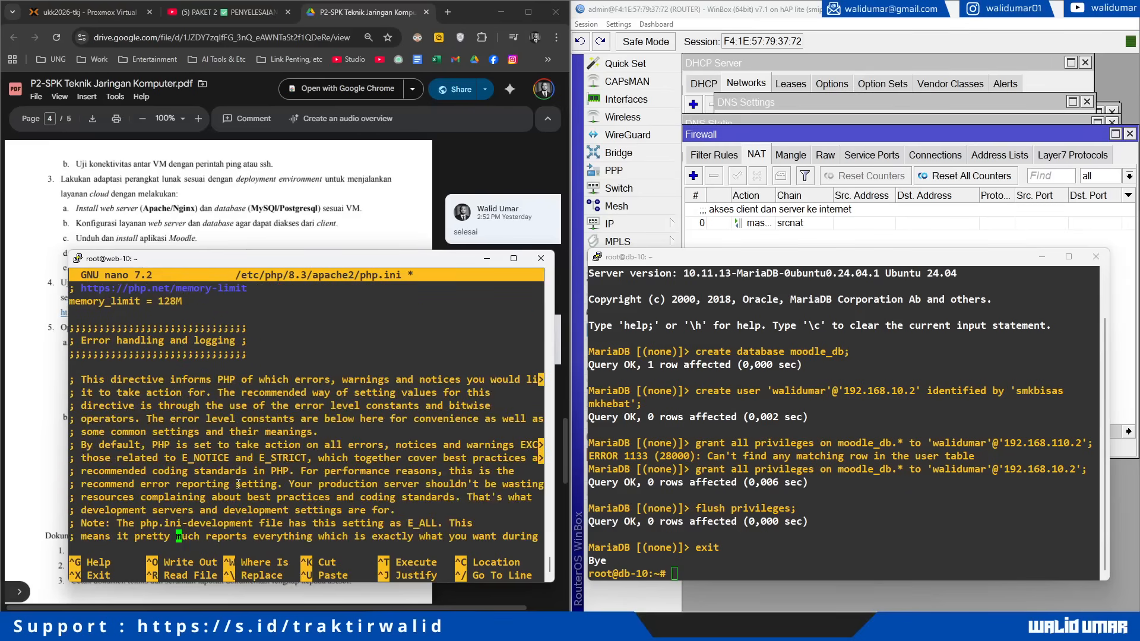
Step: Uncomment date.timezone, set it to Asia/Makassar, save php.ini and restart Apache2
{"action": "key", "text": "ctrl+w"}
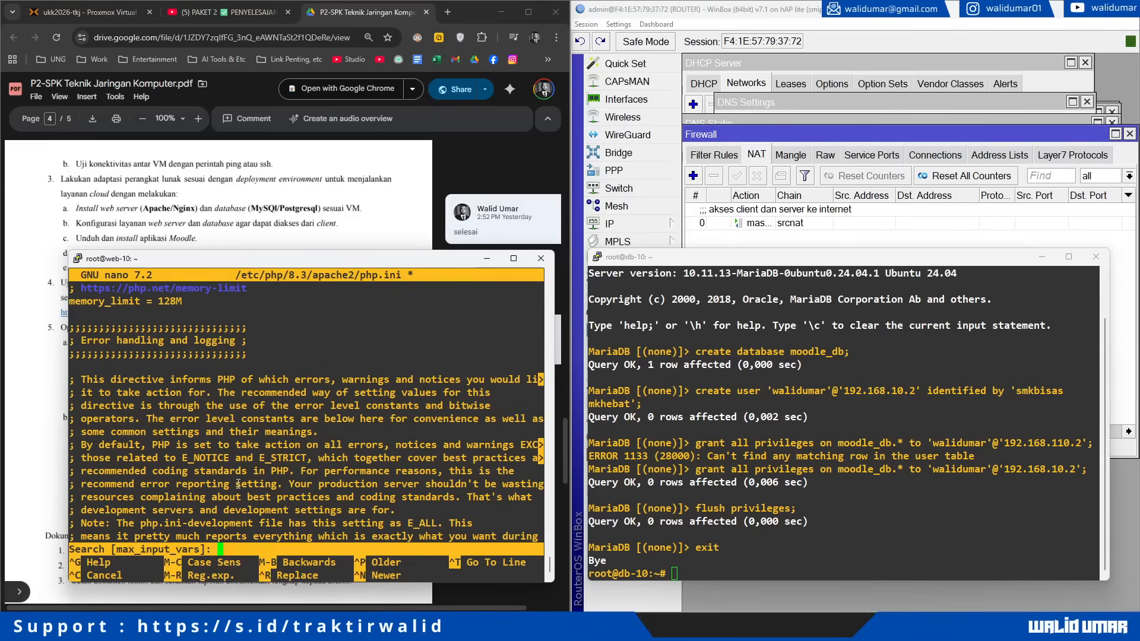
{"action": "type", "text": "date.timezone"}
{"action": "key", "text": "Return"}
{"action": "key", "text": "Down"}
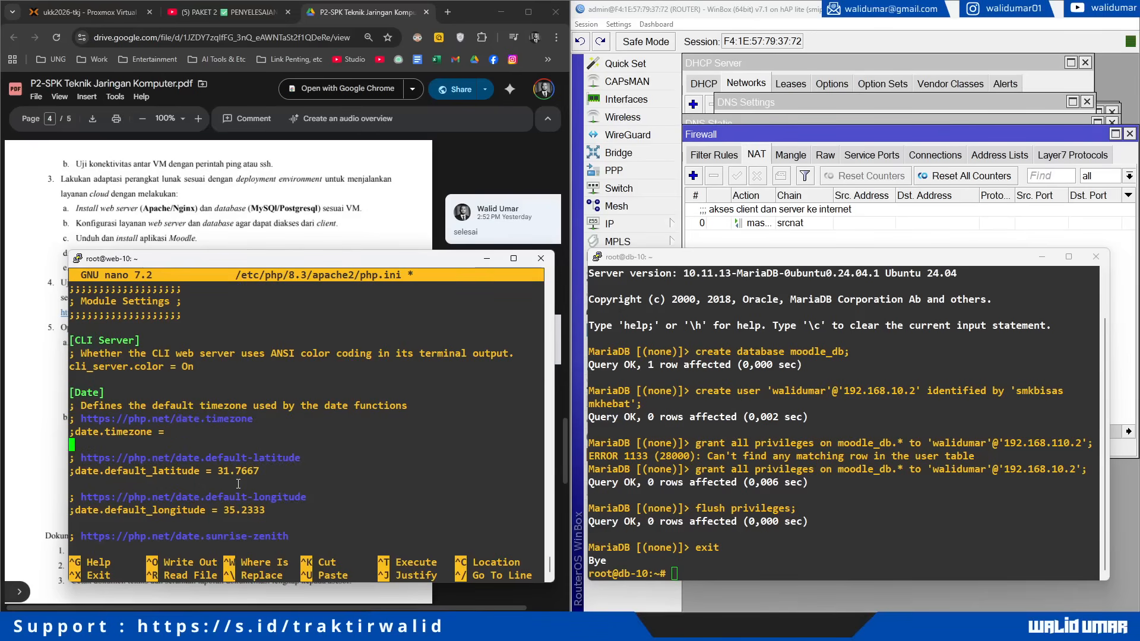
{"action": "key", "text": "Home"}
{"action": "key", "text": "Delete"}
{"action": "key", "text": "End"}
{"action": "type", "text": "Asia/Makassar"}
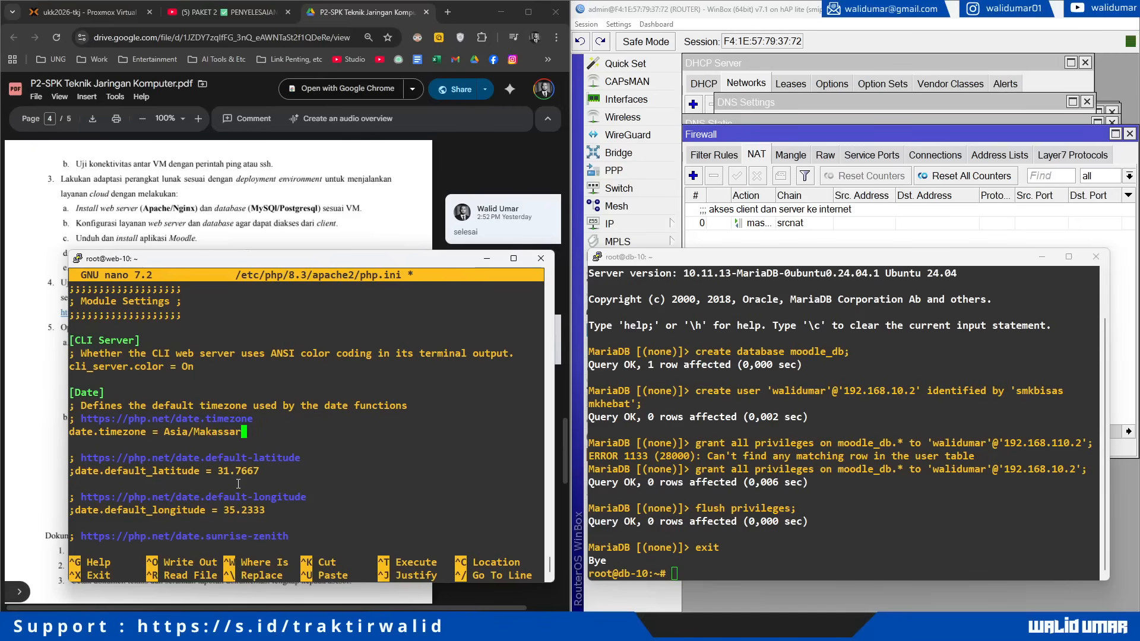
{"action": "key", "text": "ctrl+o"}
{"action": "key", "text": "Return"}
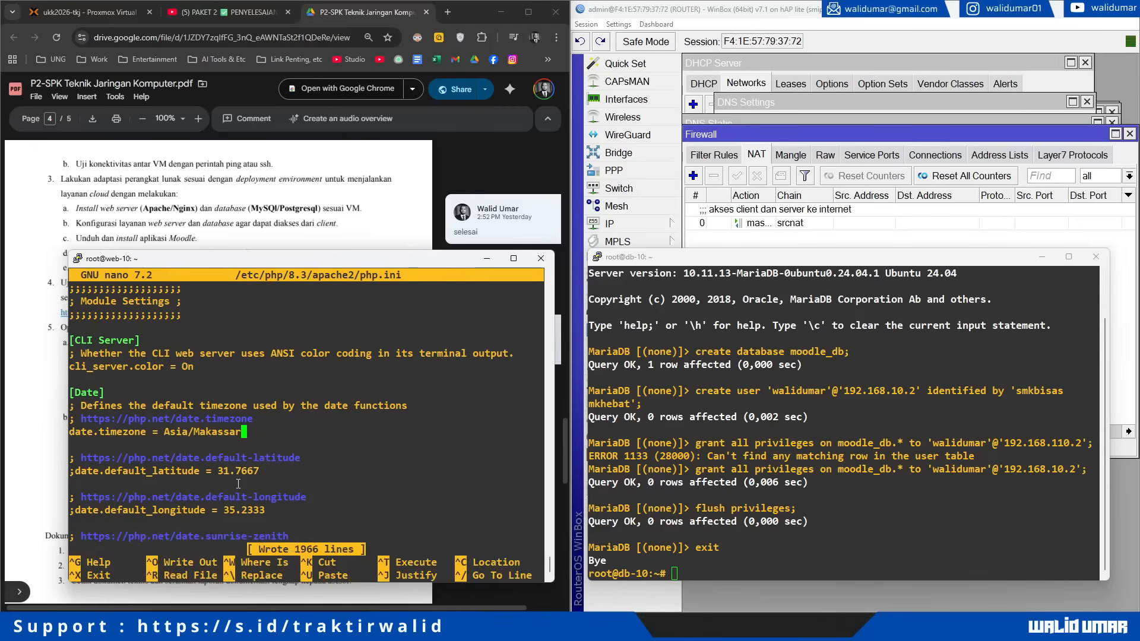
{"action": "key", "text": "ctrl+x"}
{"action": "type", "text": "/etc/init"}
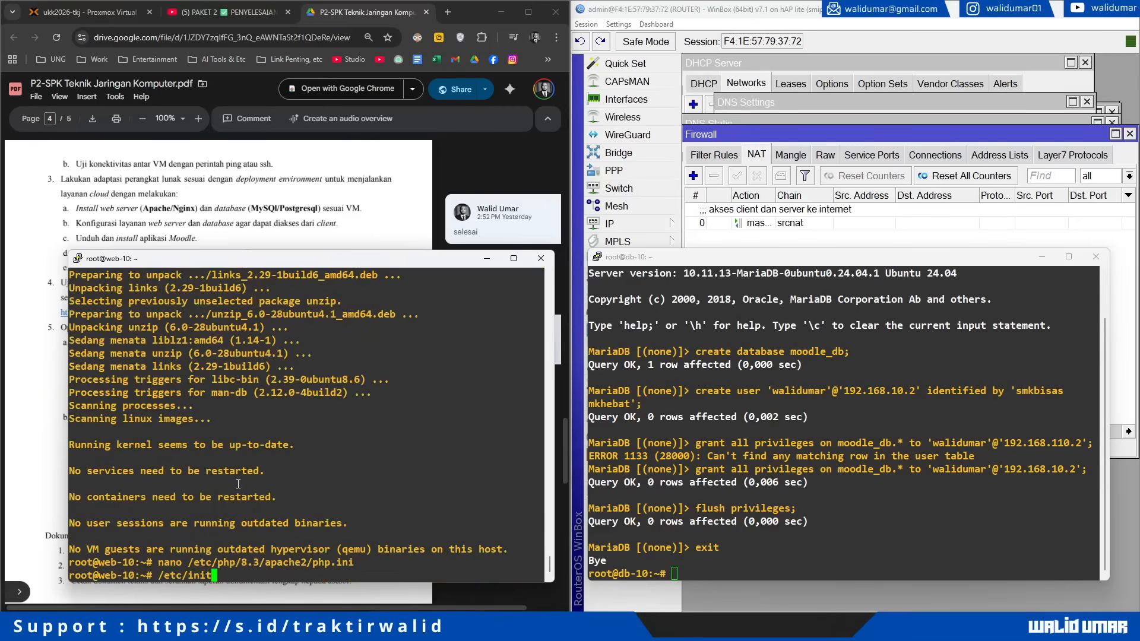
{"action": "type", "text": ".d/apache2 restart"}
{"action": "key", "text": "Return"}
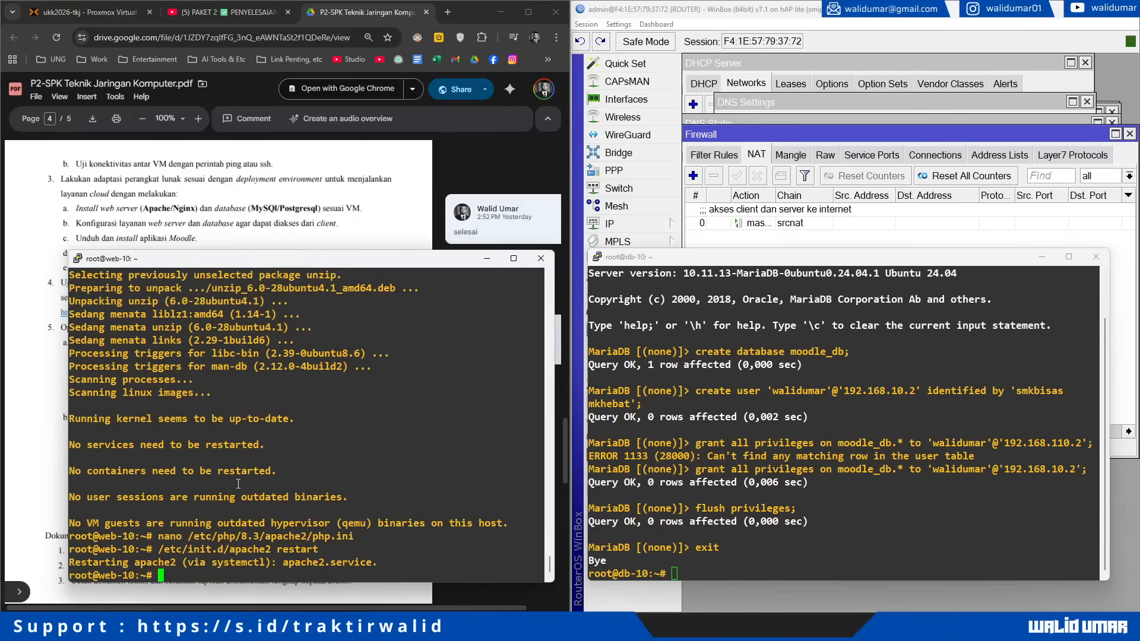
Step: Go to /var/www/html and delete the default index.html page
{"action": "type", "text": "clear"}
{"action": "key", "text": "Return"}
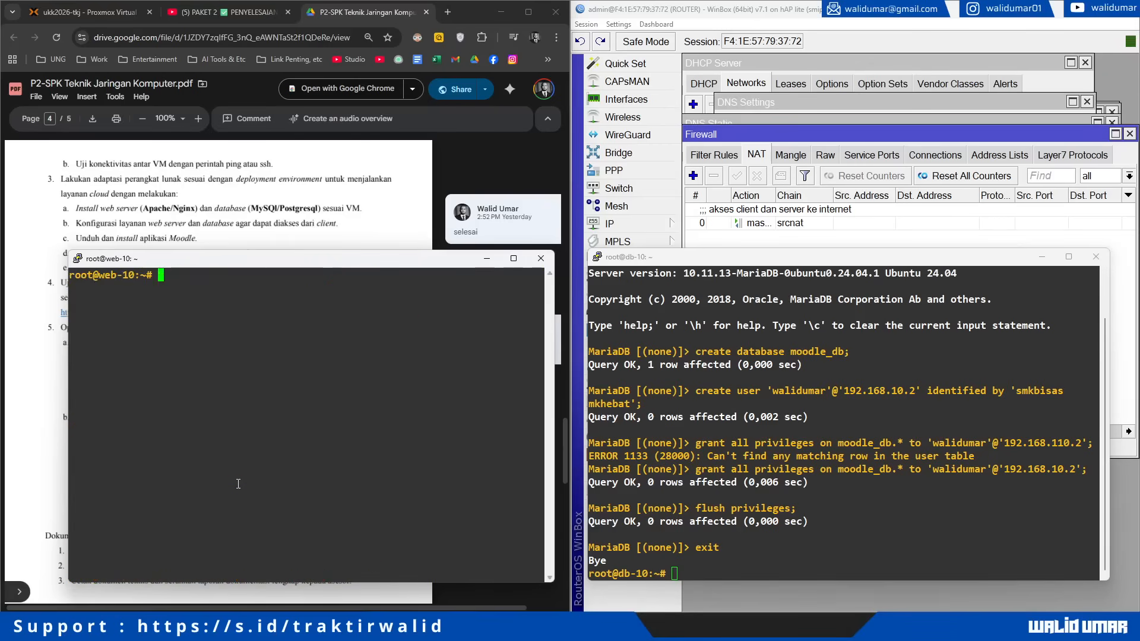
{"action": "type", "text": "cd /var/www/html/"}
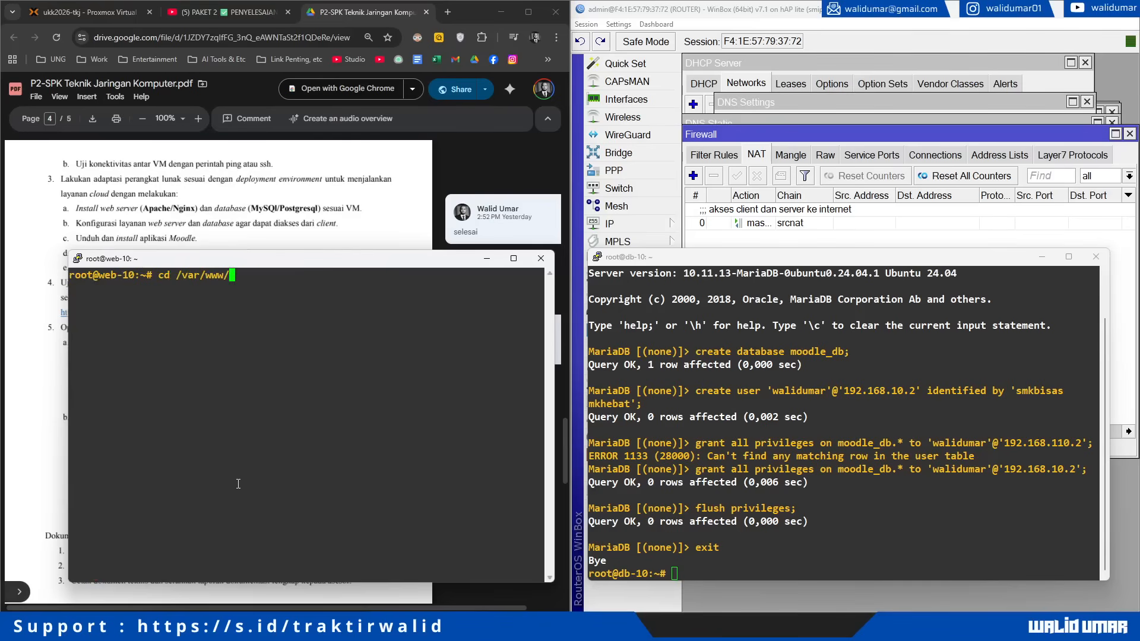
{"action": "key", "text": "Return"}
{"action": "type", "text": "ls"}
{"action": "key", "text": "Return"}
{"action": "type", "text": "rm index.html"}
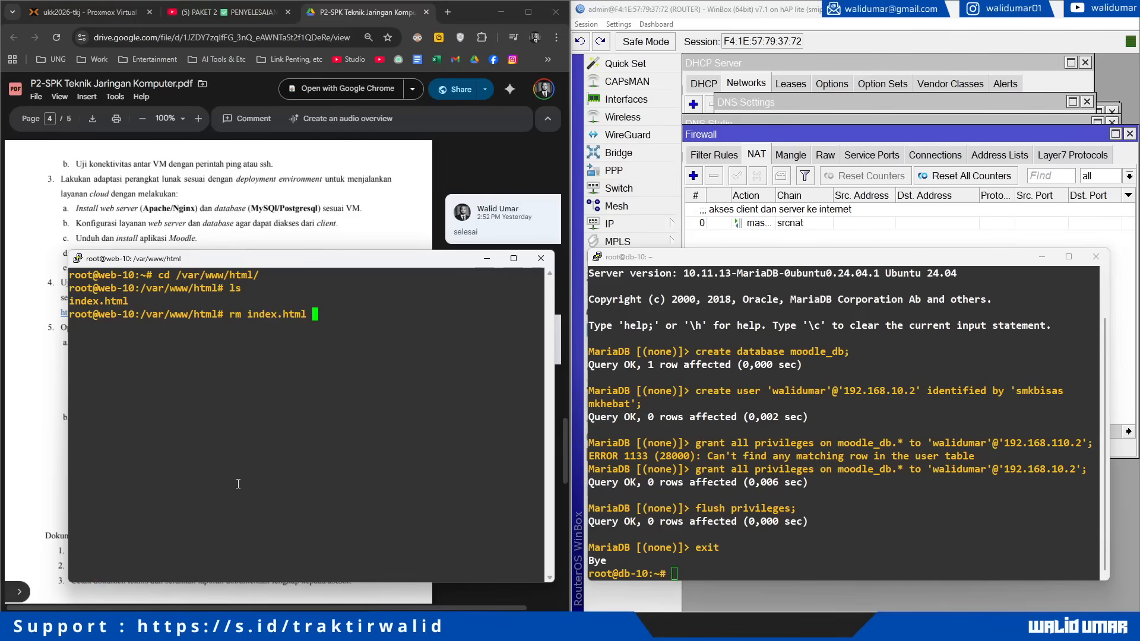
{"action": "key", "text": "Return"}
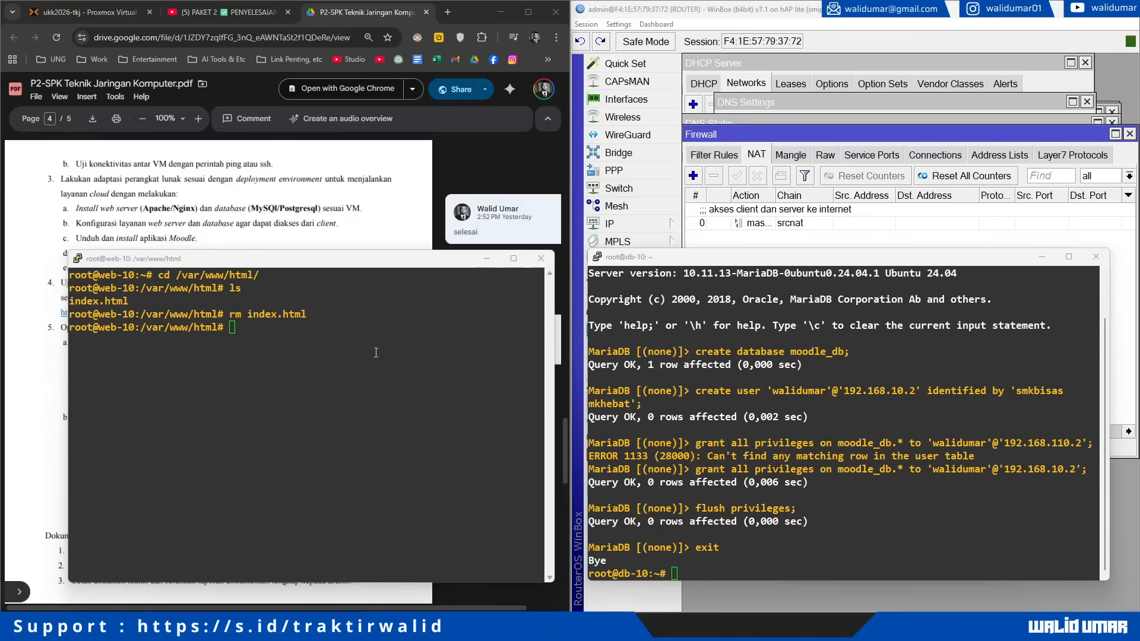
Step: Paste and run the links command to open the Moodle downloads page
{"action": "right_click", "coordinate": [313, 336]}
{"action": "key", "text": "Left"}
{"action": "key", "text": "Left"}
{"action": "key", "text": "Left"}
{"action": "key", "text": "Left"}
{"action": "key", "text": "Left"}
{"action": "key", "text": "Left"}
{"action": "key", "text": "Left"}
{"action": "key", "text": "Left"}
{"action": "key", "text": "Left"}
{"action": "key", "text": "Left"}
{"action": "key", "text": "Left"}
{"action": "key", "text": "Left"}
{"action": "key", "text": "Left"}
{"action": "key", "text": "Left"}
{"action": "key", "text": "Left"}
{"action": "key", "text": "Left"}
{"action": "key", "text": "Left"}
{"action": "key", "text": "Left"}
{"action": "key", "text": "Left"}
{"action": "key", "text": "Left"}
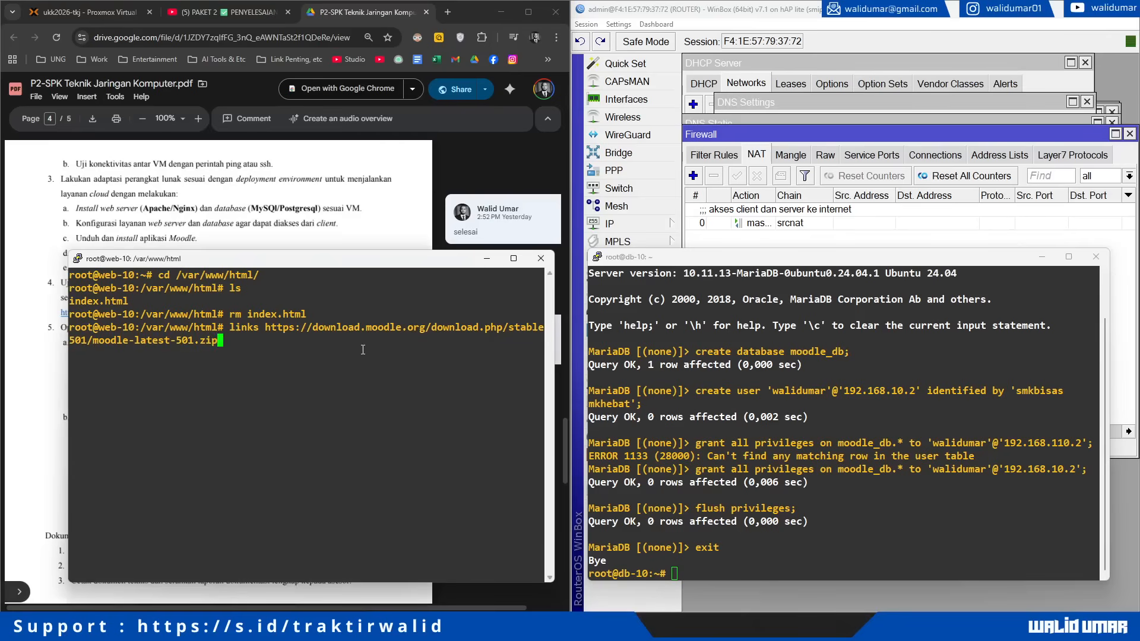
{"action": "key", "text": "Left"}
{"action": "key", "text": "Left"}
{"action": "key", "text": "Left"}
{"action": "key", "text": "Left"}
{"action": "key", "text": "Left"}
{"action": "key", "text": "Left"}
{"action": "key", "text": "Left"}
{"action": "key", "text": "Left"}
{"action": "key", "text": "Left"}
{"action": "key", "text": "Left"}
{"action": "key", "text": "Left"}
{"action": "key", "text": "Left"}
{"action": "key", "text": "Left"}
{"action": "key", "text": "Left"}
{"action": "key", "text": "Left"}
{"action": "key", "text": "Left"}
{"action": "key", "text": "Left"}
{"action": "key", "text": "Left"}
{"action": "key", "text": "Left"}
{"action": "key", "text": "Left"}
{"action": "key", "text": "Right"}
{"action": "key", "text": "Right"}
{"action": "key", "text": "Right"}
{"action": "key", "text": "Right"}
{"action": "key", "text": "Right"}
{"action": "key", "text": "Right"}
{"action": "key", "text": "Right"}
{"action": "key", "text": "Right"}
{"action": "key", "text": "Right"}
{"action": "key", "text": "Right"}
{"action": "key", "text": "Right"}
{"action": "key", "text": "Right"}
{"action": "key", "text": "Right"}
{"action": "key", "text": "Right"}
{"action": "key", "text": "Right"}
{"action": "key", "text": "Right"}
{"action": "key", "text": "Right"}
{"action": "key", "text": "Right"}
{"action": "key", "text": "Right"}
{"action": "key", "text": "Right"}
{"action": "key", "text": "Right"}
{"action": "key", "text": "Right"}
{"action": "key", "text": "Right"}
{"action": "key", "text": "Right"}
{"action": "key", "text": "Right"}
{"action": "key", "text": "Right"}
{"action": "key", "text": "Right"}
{"action": "key", "text": "Right"}
{"action": "key", "text": "Right"}
{"action": "key", "text": "Right"}
{"action": "key", "text": "Right"}
{"action": "key", "text": "Right"}
{"action": "key", "text": "Right"}
{"action": "key", "text": "Right"}
{"action": "key", "text": "Right"}
{"action": "key", "text": "Right"}
{"action": "key", "text": "Right"}
{"action": "key", "text": "Right"}
{"action": "key", "text": "Right"}
{"action": "key", "text": "Right"}
{"action": "key", "text": "Return"}
{"action": "key", "text": "BackSpace"}
{"action": "key", "text": "Return"}
{"action": "key", "text": "Return"}
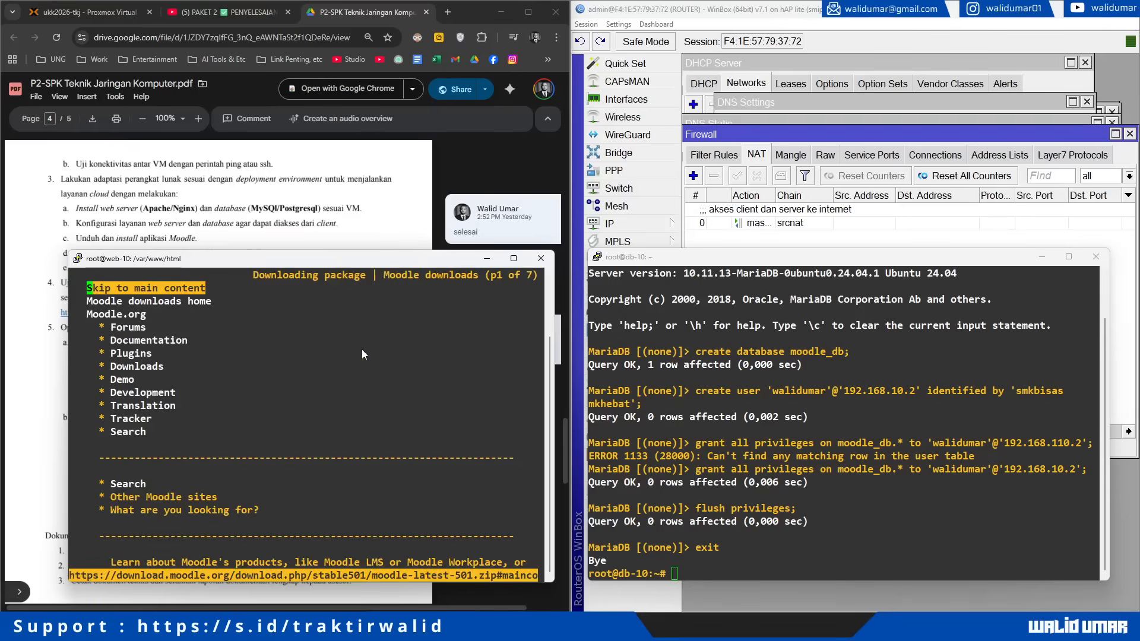
Step: Follow the manual download link, save moodle-latest-501.zip, and quit links
{"action": "key", "text": "Down"}
{"action": "key", "text": "Down"}
{"action": "key", "text": "Down"}
{"action": "key", "text": "Down"}
{"action": "key", "text": "Down"}
{"action": "key", "text": "Down"}
{"action": "key", "text": "Down"}
{"action": "key", "text": "Down"}
{"action": "key", "text": "Down"}
{"action": "key", "text": "Down"}
{"action": "key", "text": "Down"}
{"action": "key", "text": "Down"}
{"action": "key", "text": "Down"}
{"action": "key", "text": "Down"}
{"action": "key", "text": "Down"}
{"action": "key", "text": "Down"}
{"action": "key", "text": "Down"}
{"action": "key", "text": "Down"}
{"action": "key", "text": "Down"}
{"action": "key", "text": "Down"}
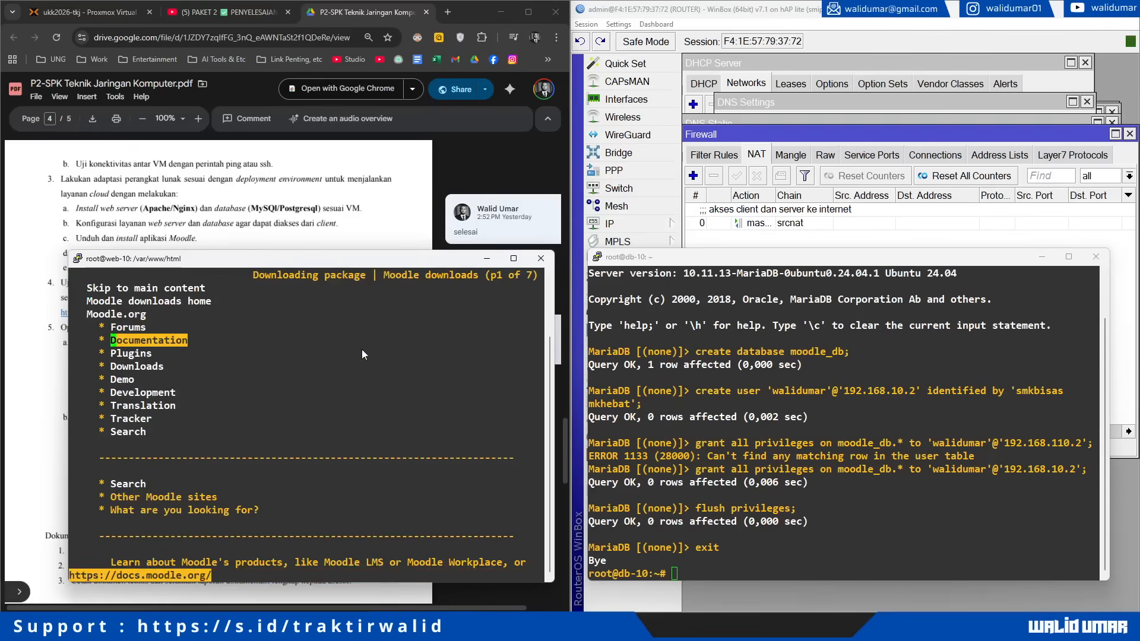
{"action": "key", "text": "Down"}
{"action": "key", "text": "Down"}
{"action": "key", "text": "Down"}
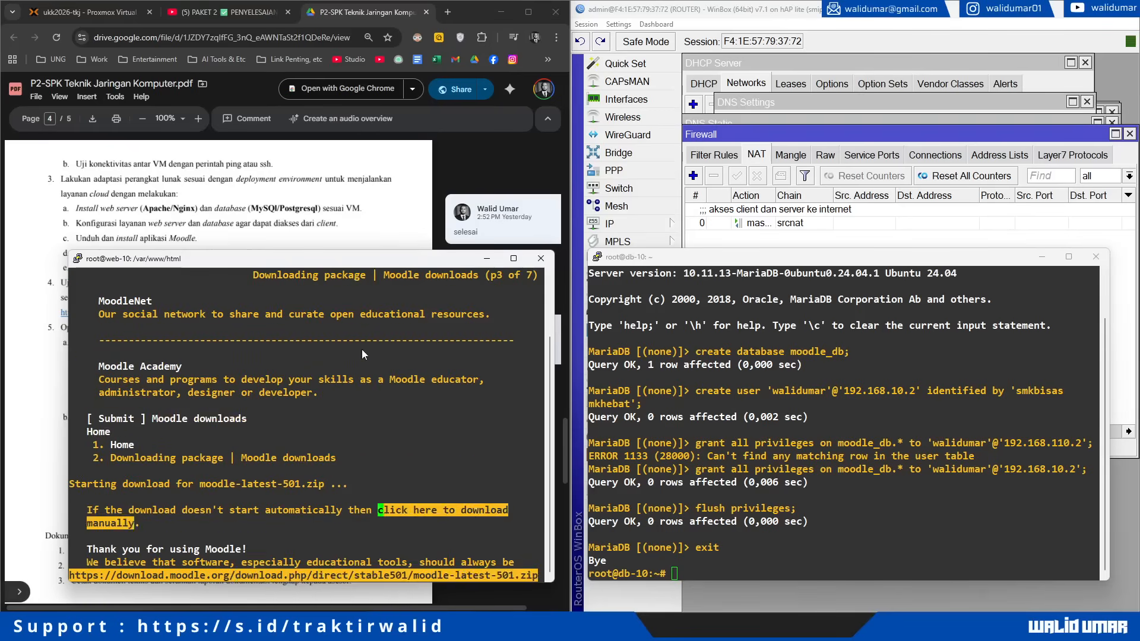
{"action": "key", "text": "Return"}
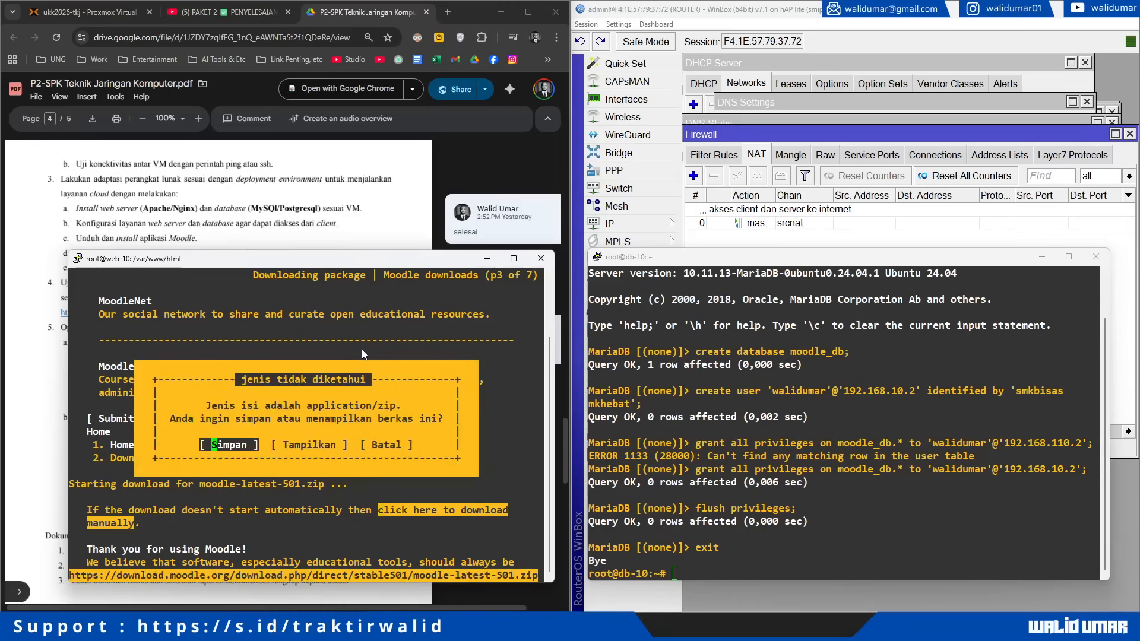
{"action": "key", "text": "Return"}
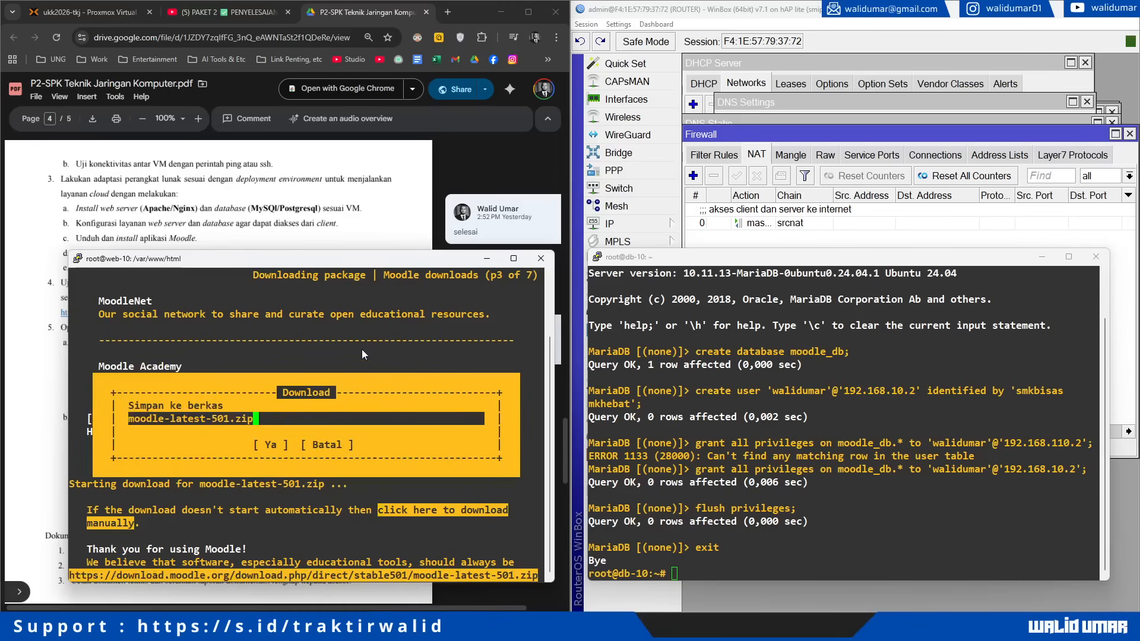
{"action": "key", "text": "Return"}
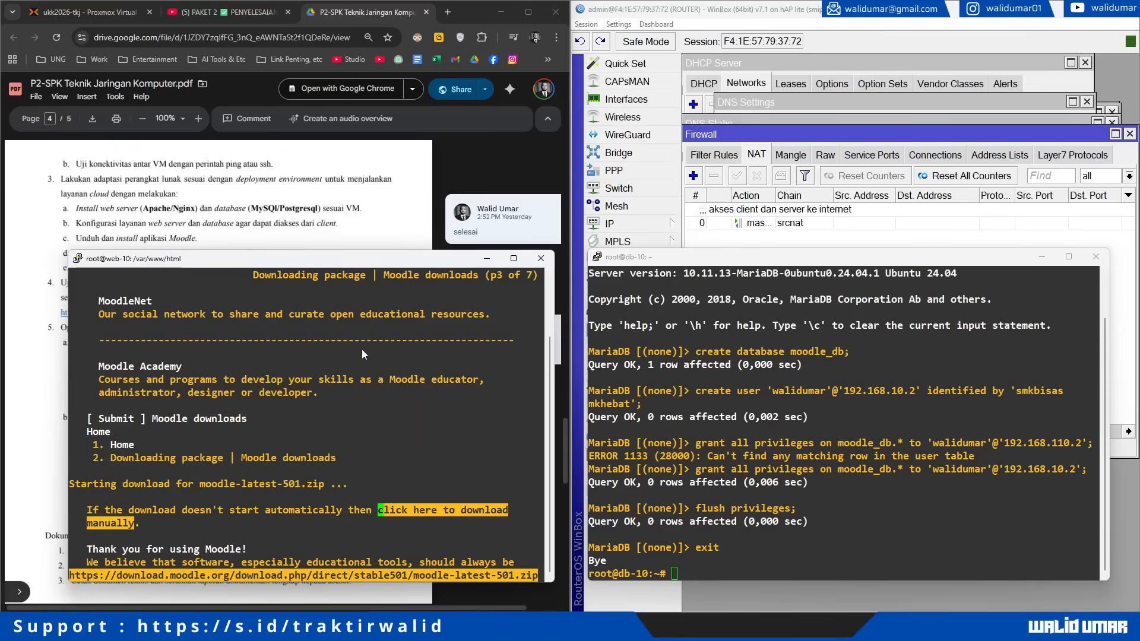
{"action": "key", "text": "q"}
{"action": "key", "text": "Return"}
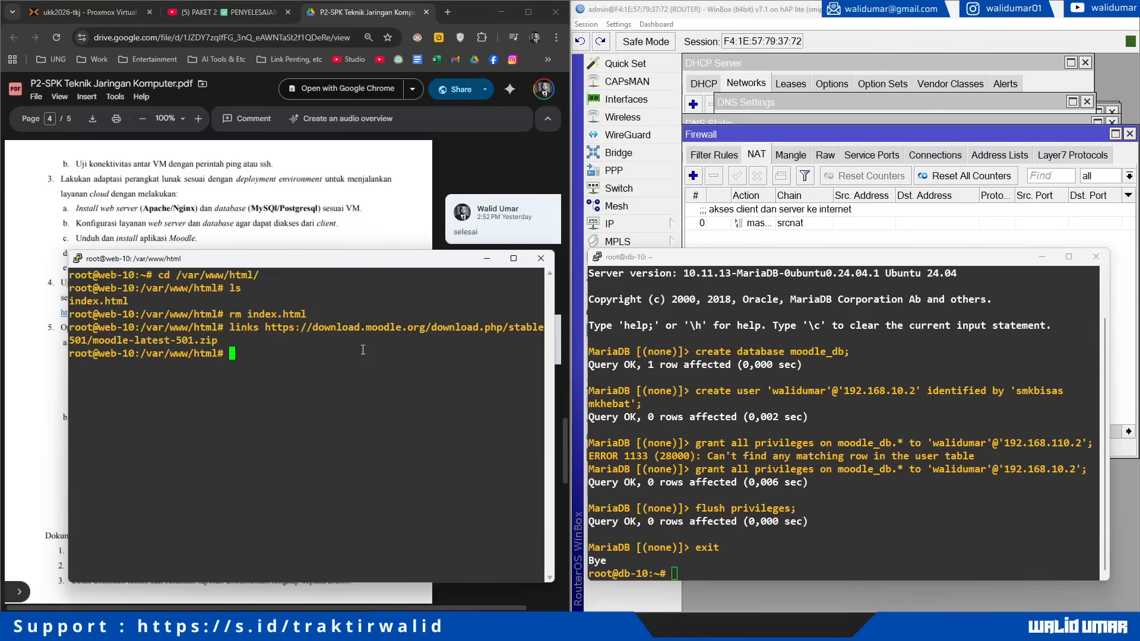
Step: Unzip moodle-latest-501.zip and confirm the moodle folder was extracted
{"action": "type", "text": "ls"}
{"action": "key", "text": "Return"}
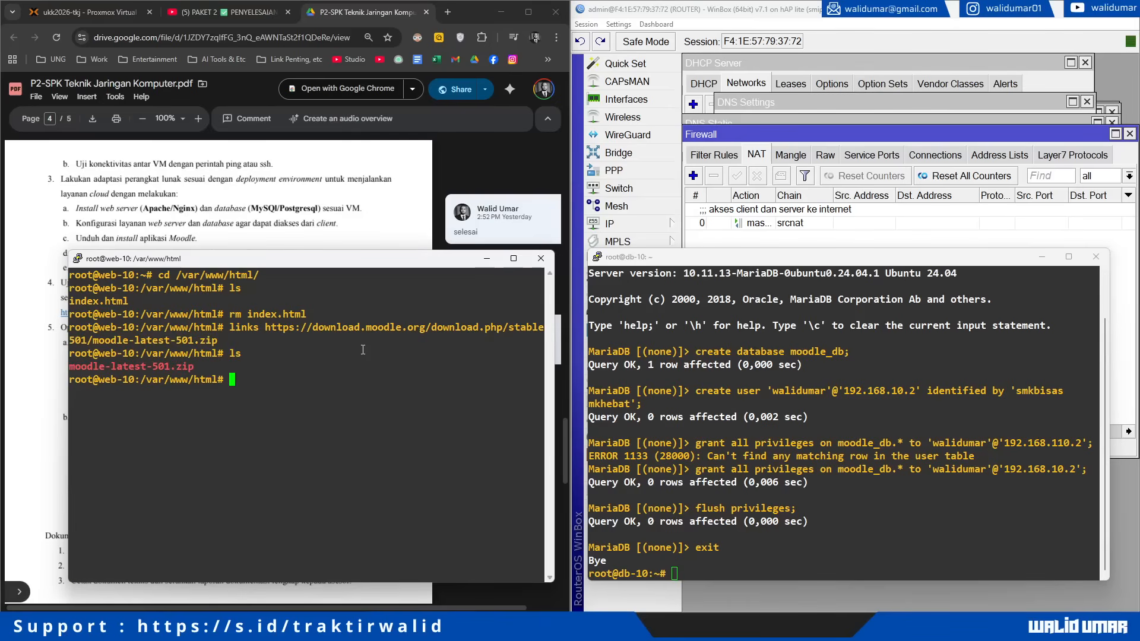
{"action": "type", "text": "unzip moodle-latest-501.zip"}
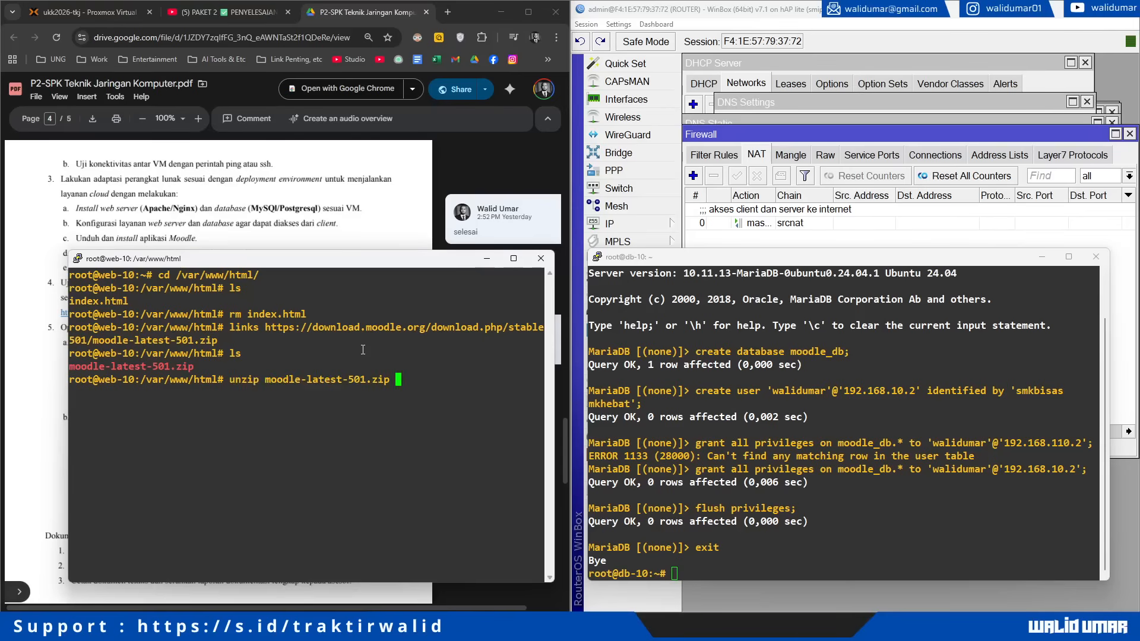
{"action": "key", "text": "Return"}
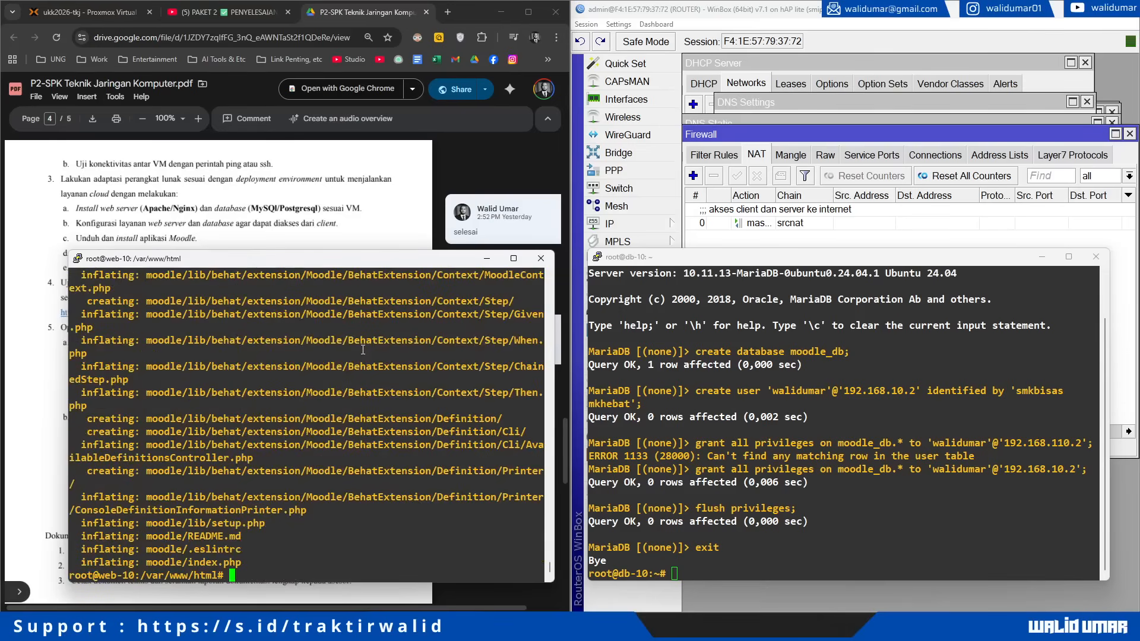
{"action": "type", "text": "ls"}
{"action": "key", "text": "Return"}
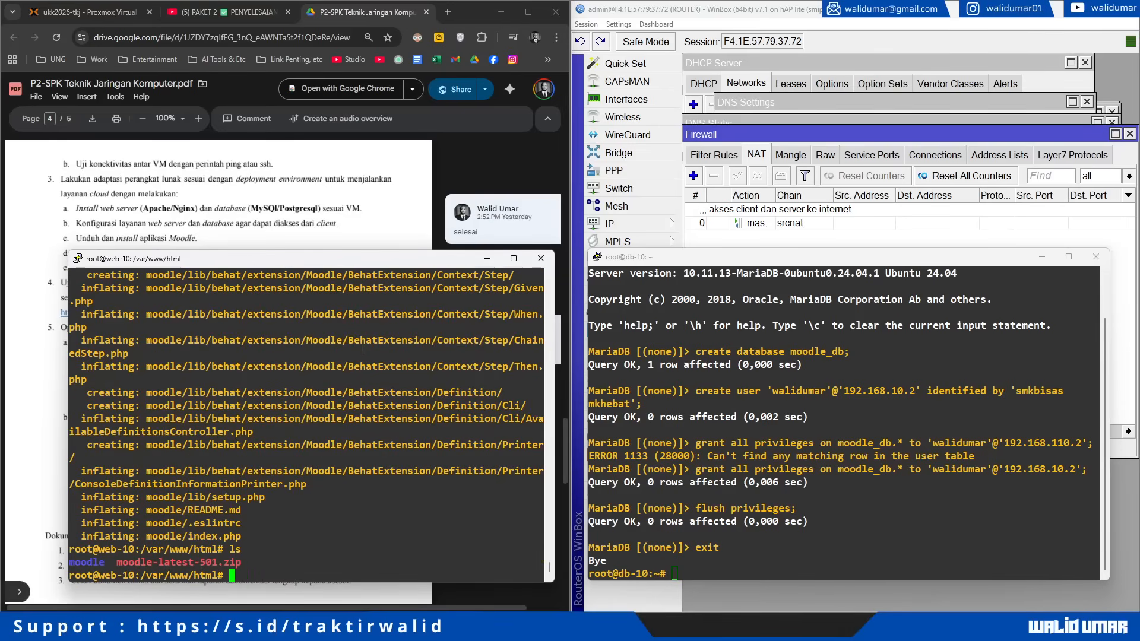
Step: Move all files from the moodle folder up into /var/www/html with mv * ..
{"action": "type", "text": "cd moodle"}
{"action": "key", "text": "Return"}
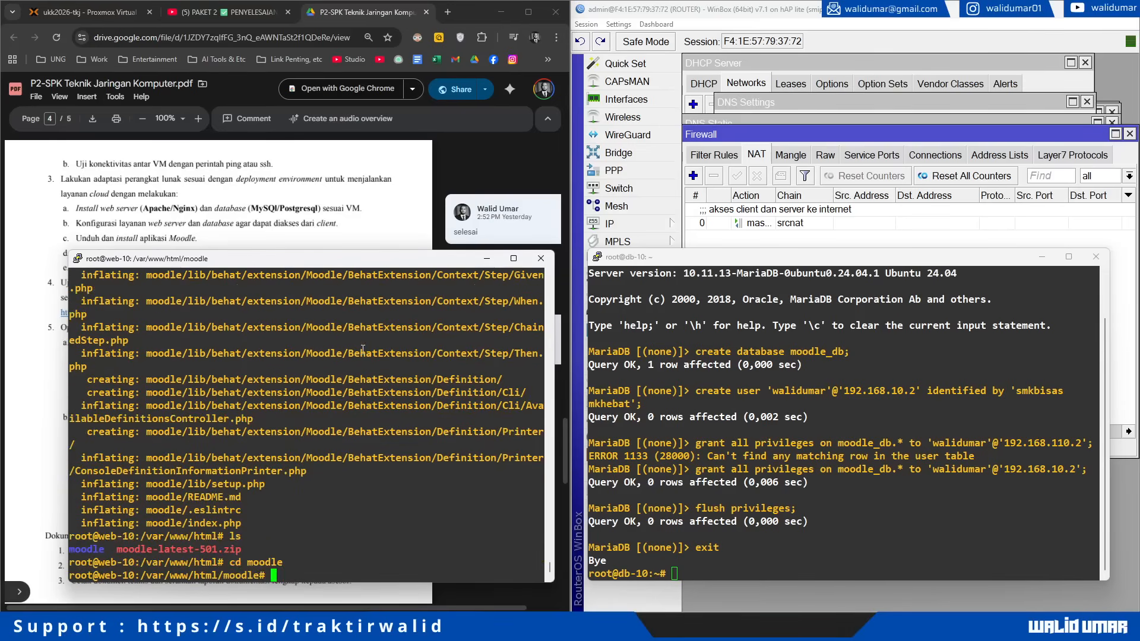
{"action": "type", "text": "ls"}
{"action": "key", "text": "Return"}
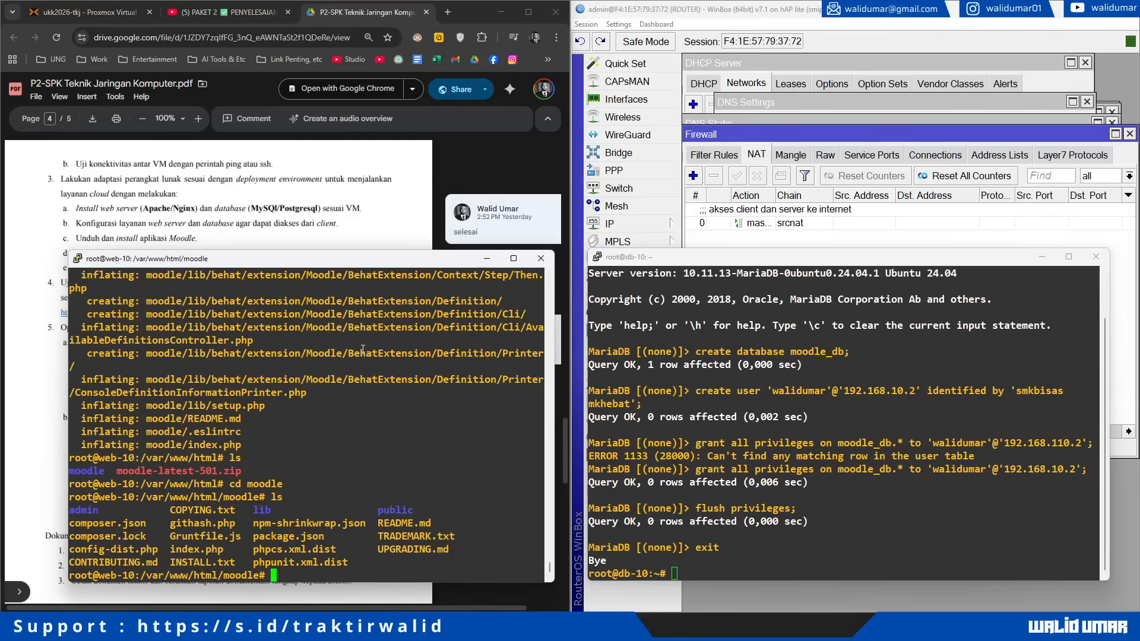
{"action": "type", "text": "mv * .."}
{"action": "key", "text": "Return"}
Step: Confirm the moodle folder is empty and list /var/www/html with ls -l
{"action": "type", "text": "ls -l"}
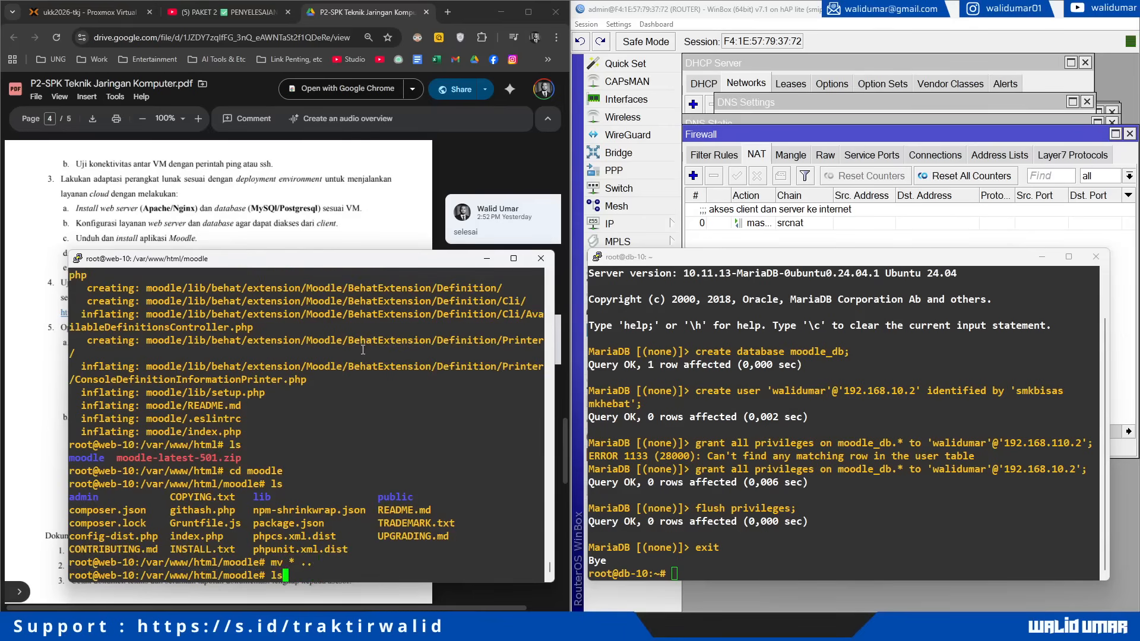
{"action": "key", "text": "BackSpace"}
{"action": "key", "text": "BackSpace"}
{"action": "key", "text": "BackSpace"}
{"action": "key", "text": "Return"}
{"action": "type", "text": "cd .."}
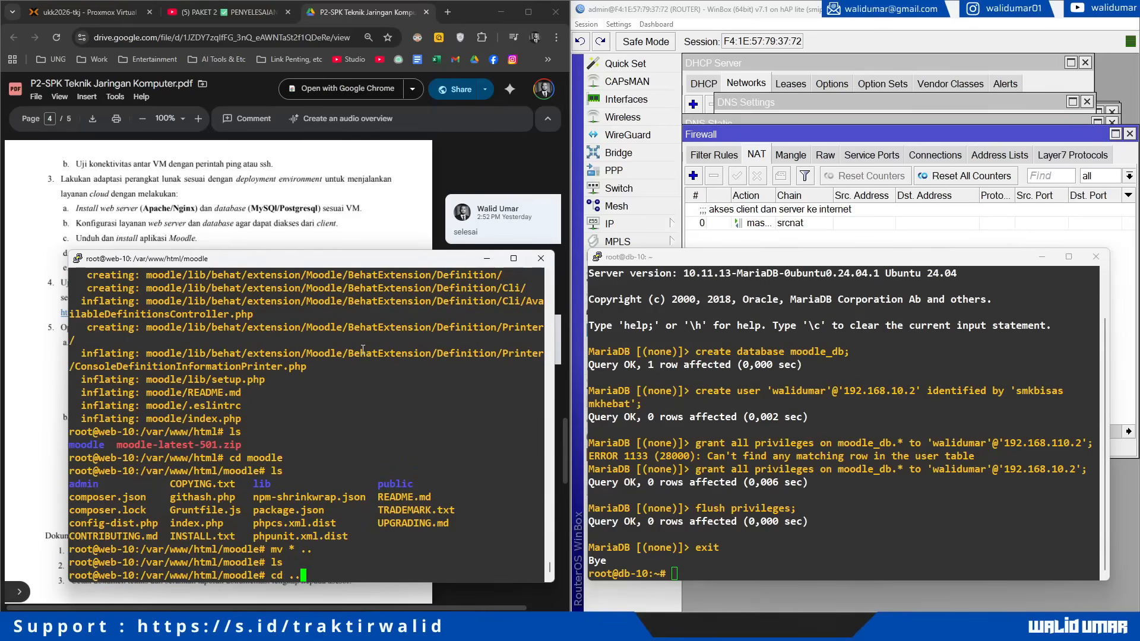
{"action": "key", "text": "Return"}
{"action": "type", "text": "ls -l"}
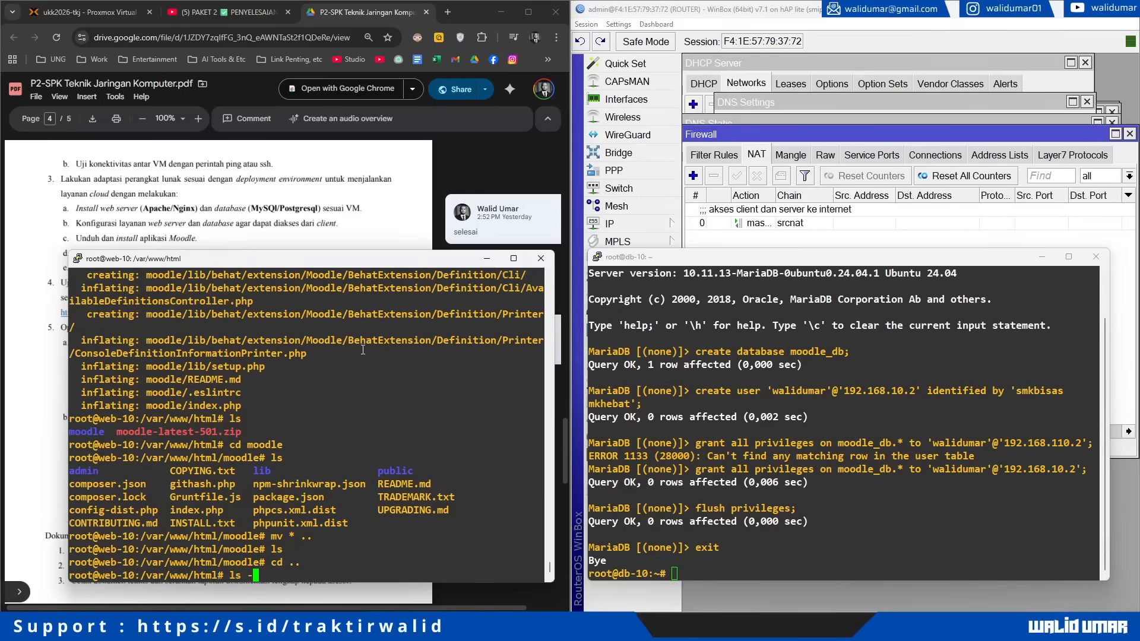
{"action": "key", "text": "Return"}
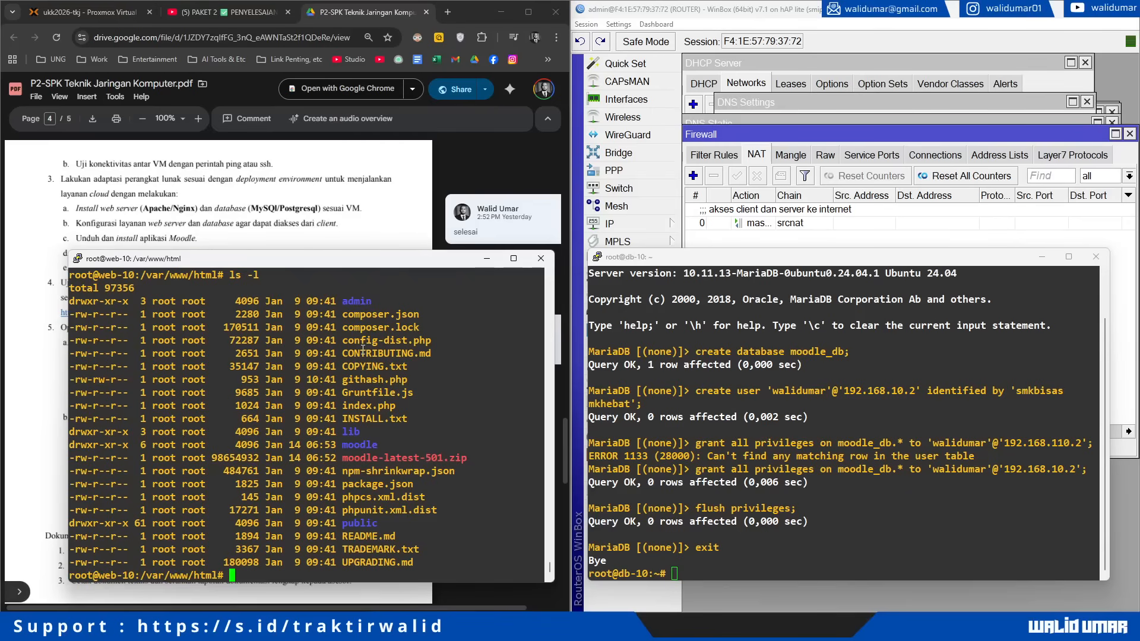
Step: Create /var/www/moodledata and recursively chown html and moodledata to www-data:www-data
{"action": "type", "text": "mkdir /var/www/moodle"}
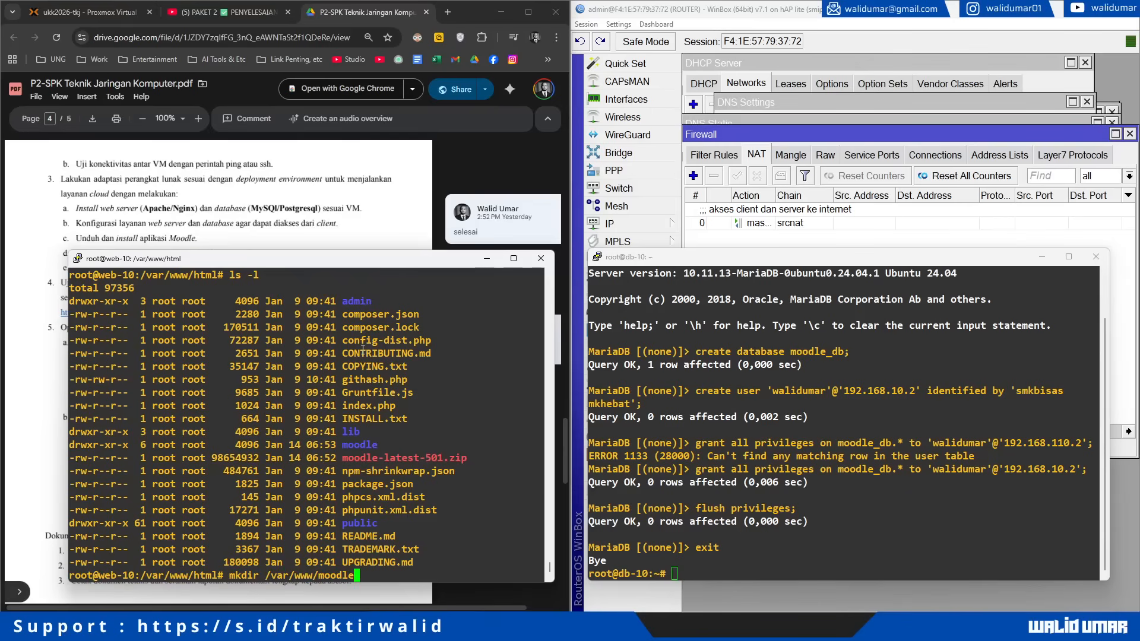
{"action": "type", "text": "data"}
{"action": "key", "text": "Return"}
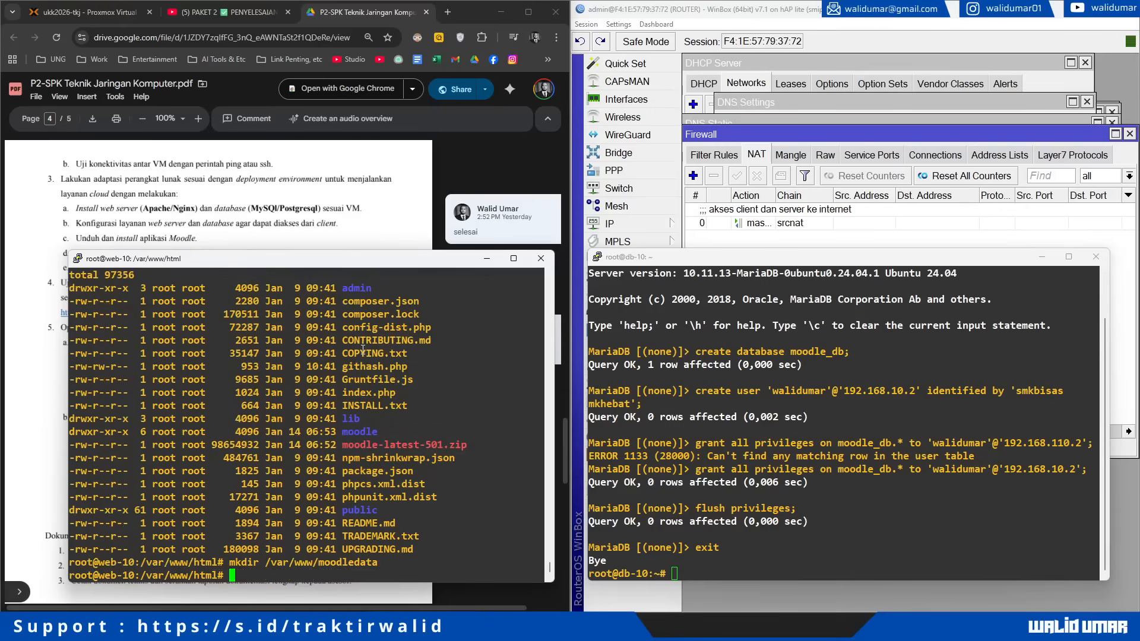
{"action": "type", "text": "chown"}
{"action": "type", "text": " -R /v"}
{"action": "type", "text": "a"}
{"action": "key", "text": "BackSpace"}
{"action": "key", "text": "BackSpace"}
{"action": "key", "text": "BackSpace"}
{"action": "type", "text": "www-data:www-data "}
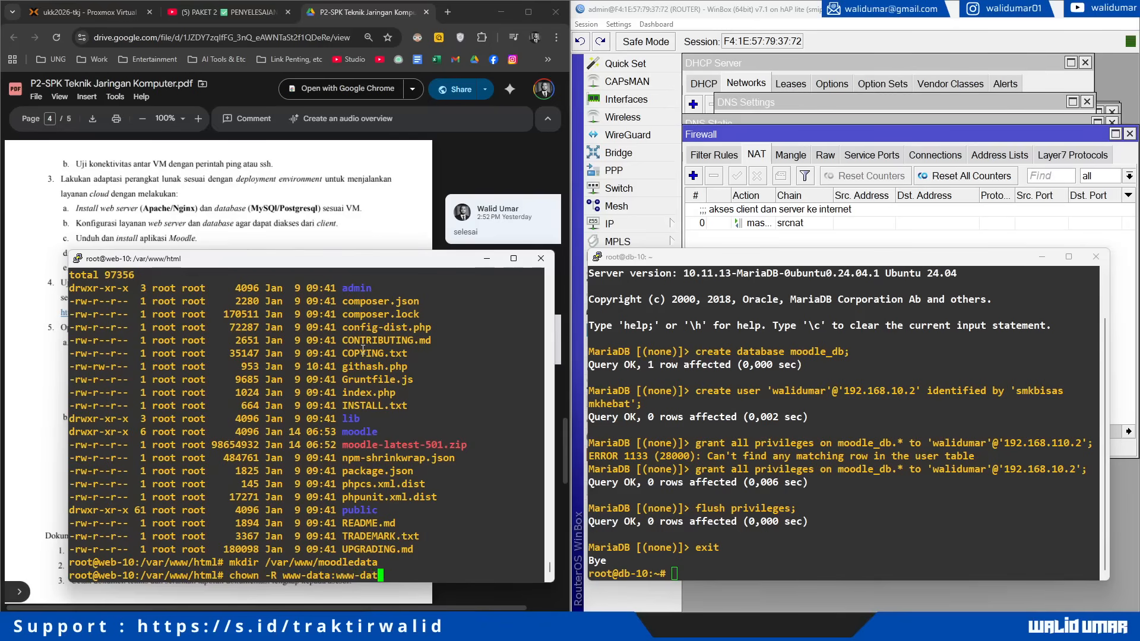
{"action": "type", "text": "/var/www/html/"}
{"action": "key", "text": "BackSpace"}
{"action": "type", "text": "/var/www/m"}
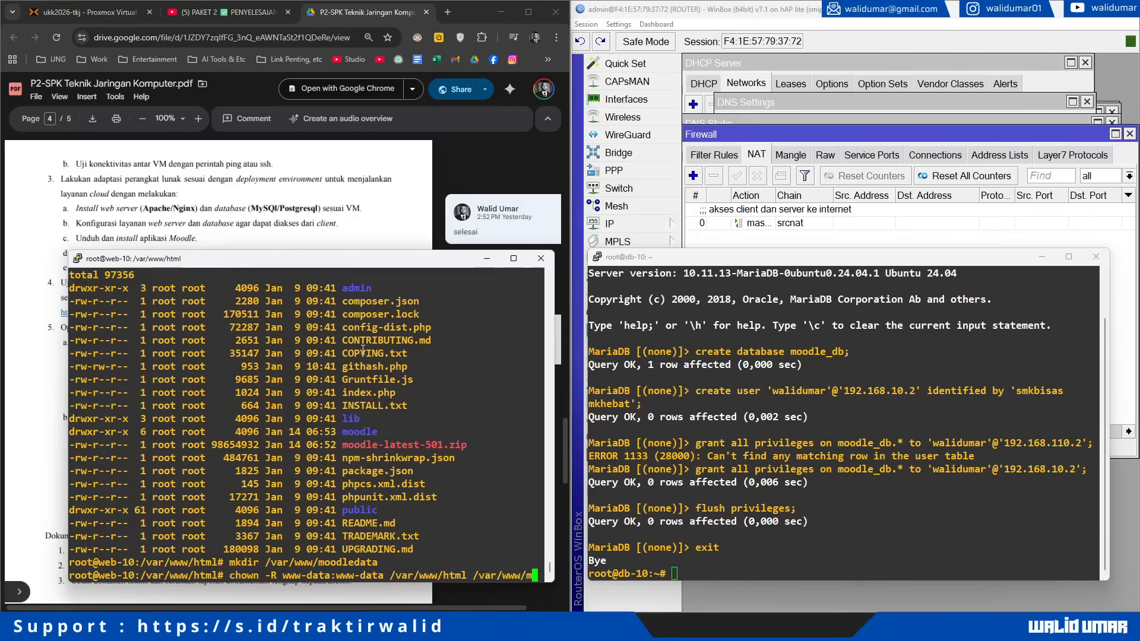
{"action": "key", "text": "Tab"}
{"action": "key", "text": "Return"}
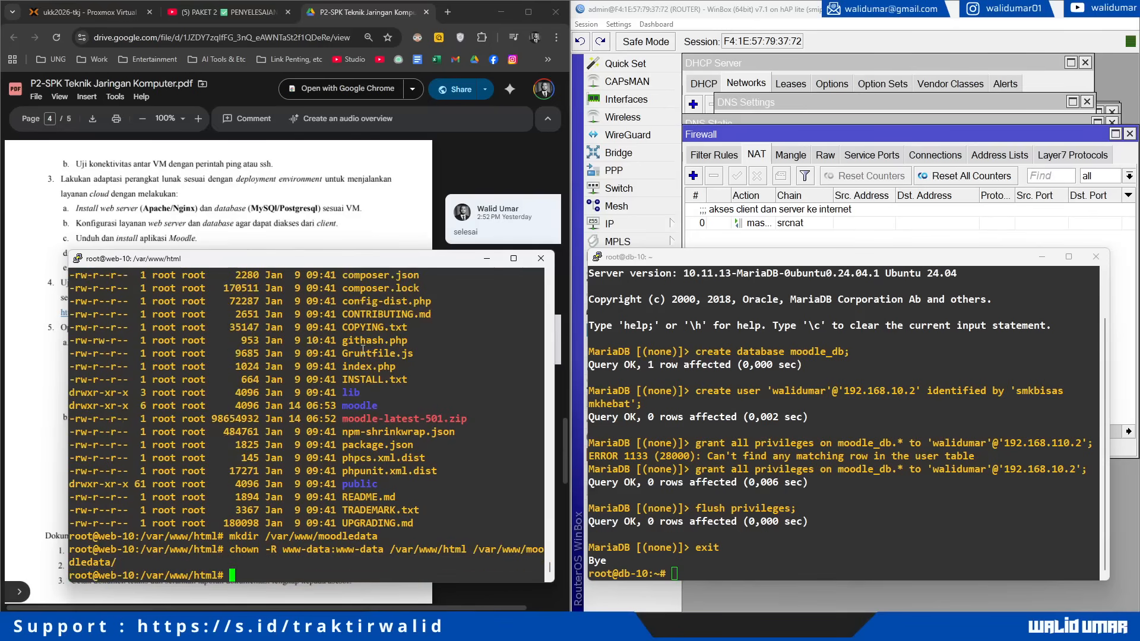
Step: List /var/www with ls -l to verify www-data ownership
{"action": "type", "text": "ls -l"}
{"action": "key", "text": "Return"}
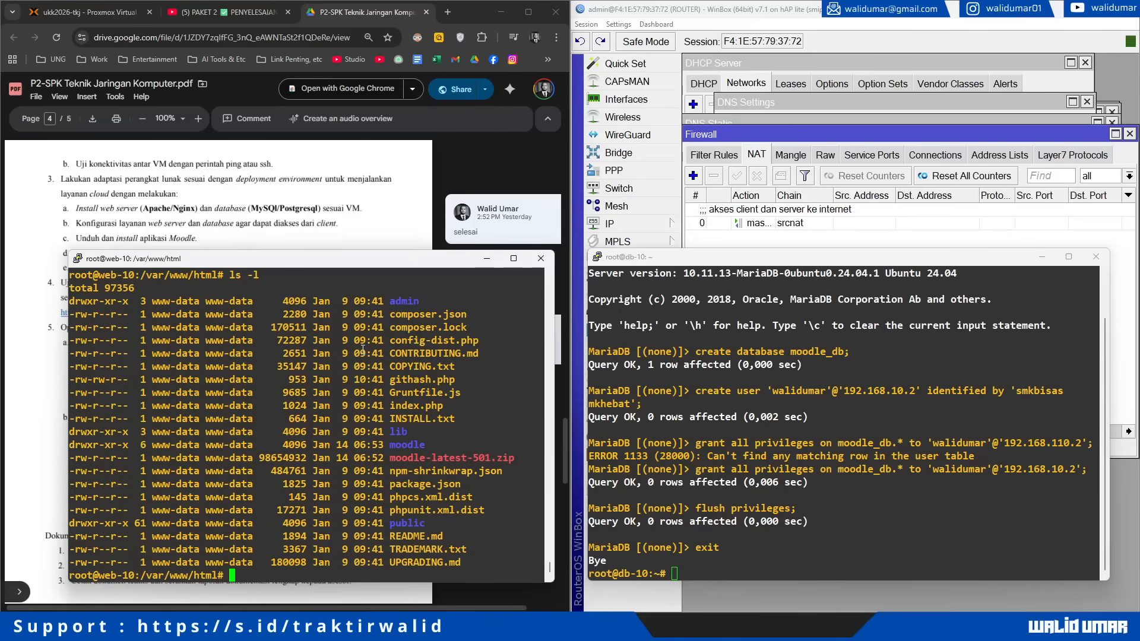
{"action": "type", "text": "cd .."}
{"action": "key", "text": "Return"}
{"action": "type", "text": "ls -l"}
{"action": "key", "text": "Return"}
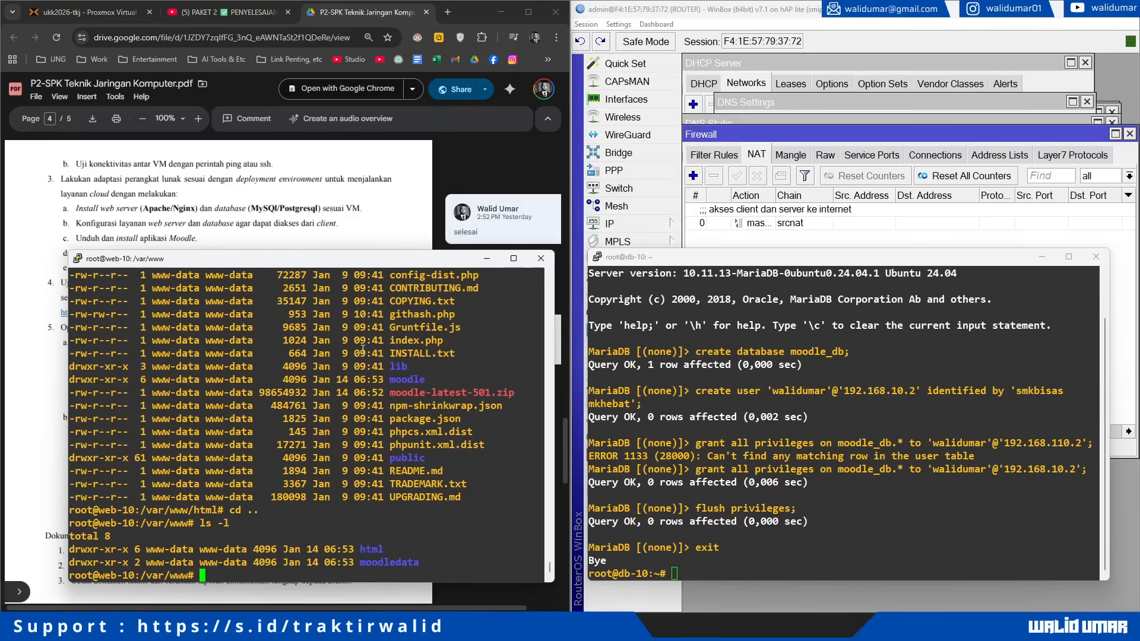
Step: Recursively set /var/www/html to 755 and /var/www/moodledata to 770
{"action": "type", "text": "chmod -R 755 /var/www/html/"}
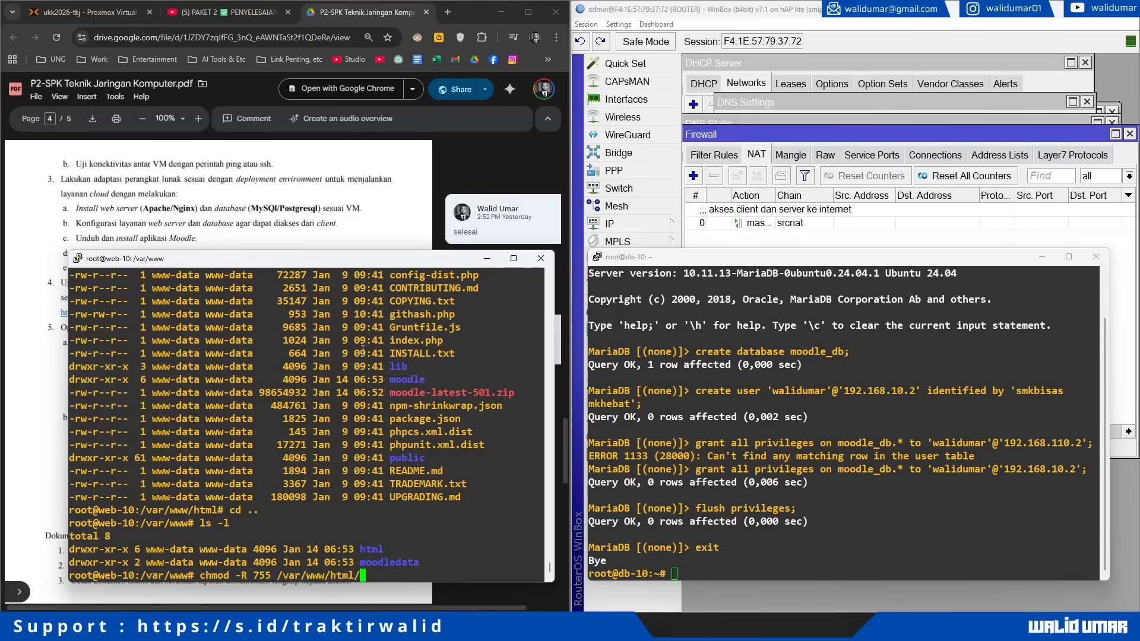
{"action": "key", "text": "Return"}
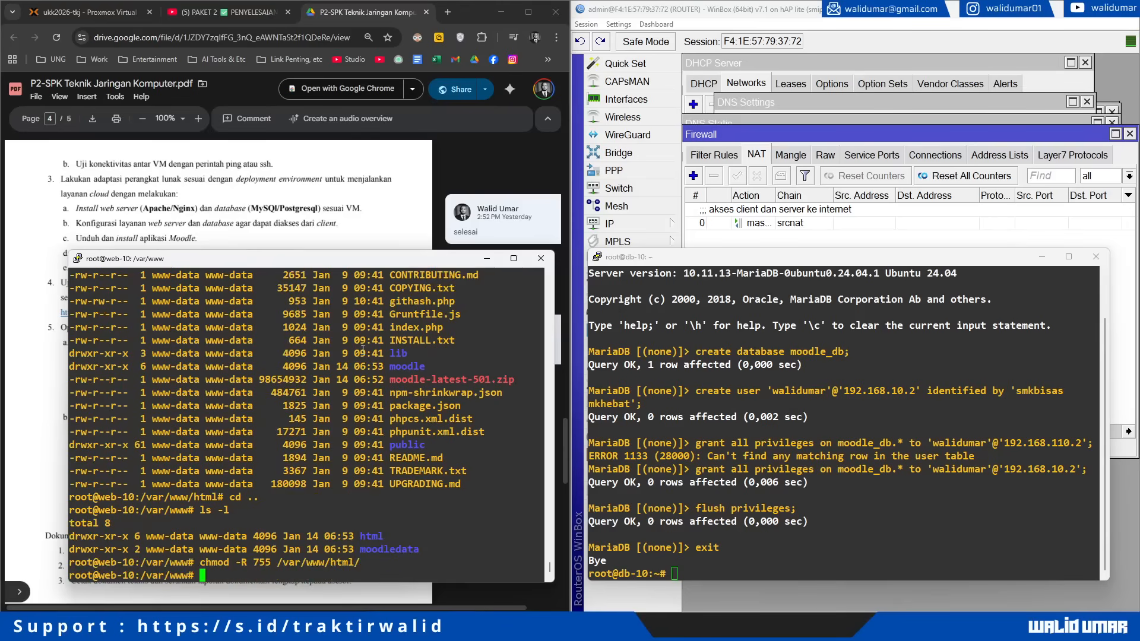
{"action": "key", "text": "Up"}
{"action": "key", "text": "Left"}
{"action": "key", "text": "Left"}
{"action": "key", "text": "Left"}
{"action": "key", "text": "Left"}
{"action": "key", "text": "Left"}
{"action": "key", "text": "Left"}
{"action": "key", "text": "Left"}
{"action": "key", "text": "Left"}
{"action": "key", "text": "Left"}
{"action": "key", "text": "Left"}
{"action": "key", "text": "Left"}
{"action": "key", "text": "Left"}
{"action": "key", "text": "Left"}
{"action": "key", "text": "Left"}
{"action": "key", "text": "Left"}
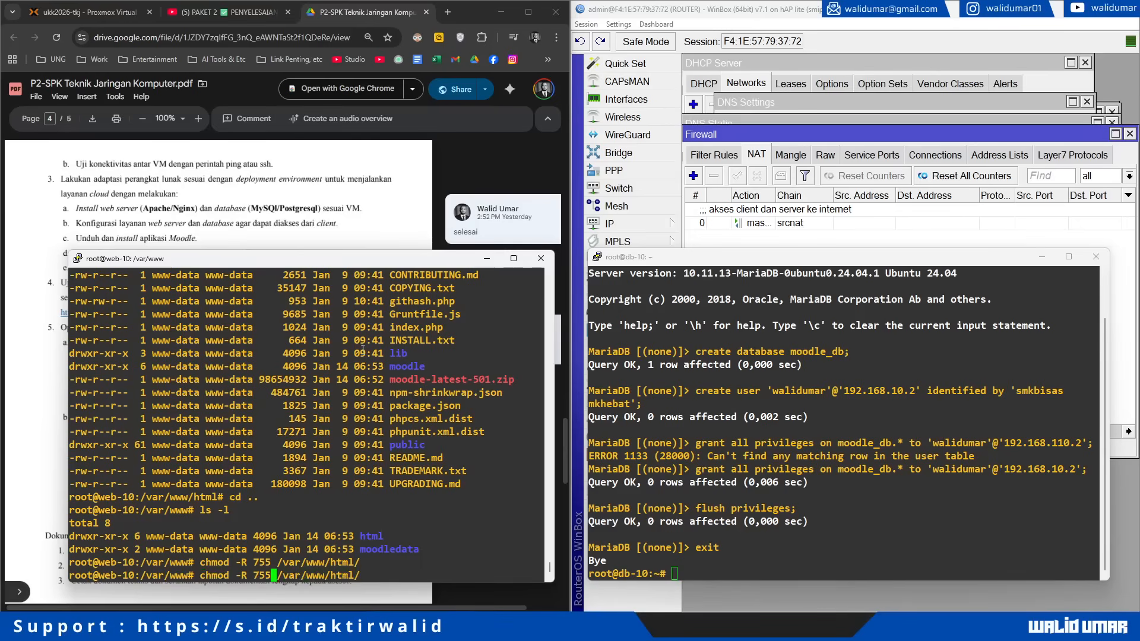
{"action": "key", "text": "BackSpace"}
{"action": "key", "text": "BackSpace"}
{"action": "type", "text": "70"}
{"action": "key", "text": "Right"}
{"action": "key", "text": "Right"}
{"action": "key", "text": "Right"}
{"action": "key", "text": "Right"}
{"action": "key", "text": "Right"}
{"action": "key", "text": "Right"}
{"action": "key", "text": "Right"}
{"action": "key", "text": "Right"}
{"action": "key", "text": "Right"}
{"action": "key", "text": "Right"}
{"action": "key", "text": "Right"}
{"action": "key", "text": "Right"}
{"action": "key", "text": "Right"}
{"action": "key", "text": "Right"}
{"action": "key", "text": "Right"}
{"action": "key", "text": "BackSpace"}
{"action": "key", "text": "BackSpace"}
{"action": "key", "text": "BackSpace"}
{"action": "key", "text": "BackSpace"}
{"action": "key", "text": "BackSpace"}
{"action": "type", "text": "m"}
{"action": "key", "text": "Tab"}
{"action": "key", "text": "Return"}
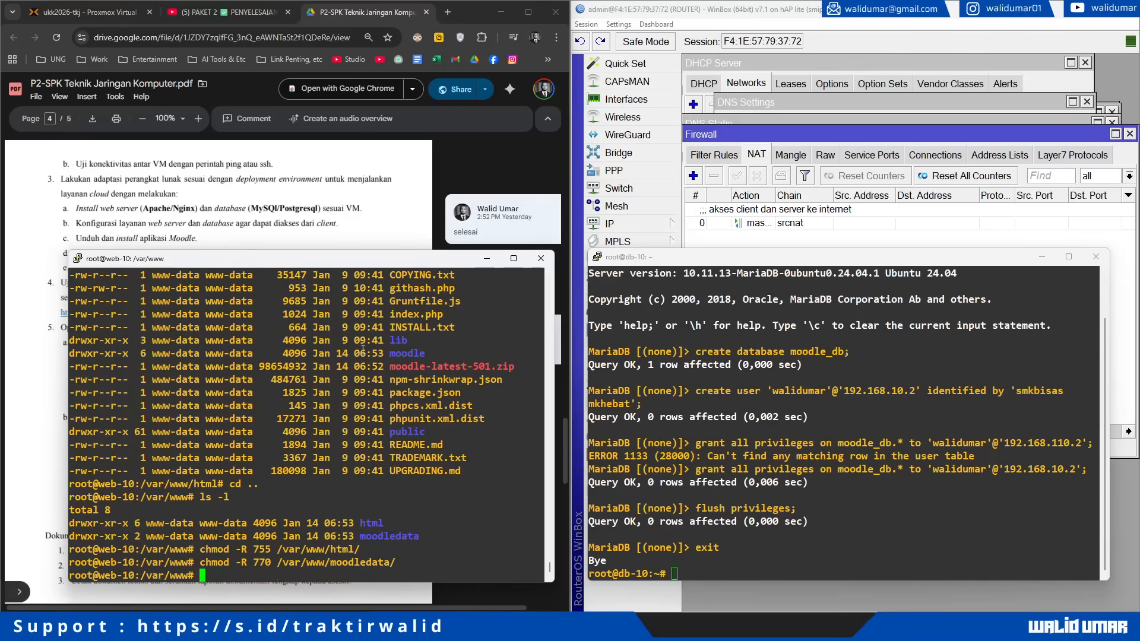
{"action": "type", "text": "nano /etc/apa"}
{"action": "key", "text": "Tab"}
Step: Append /public to DocumentRoot in 000-default.conf and save the file in nano
{"action": "type", "text": "sites-av"}
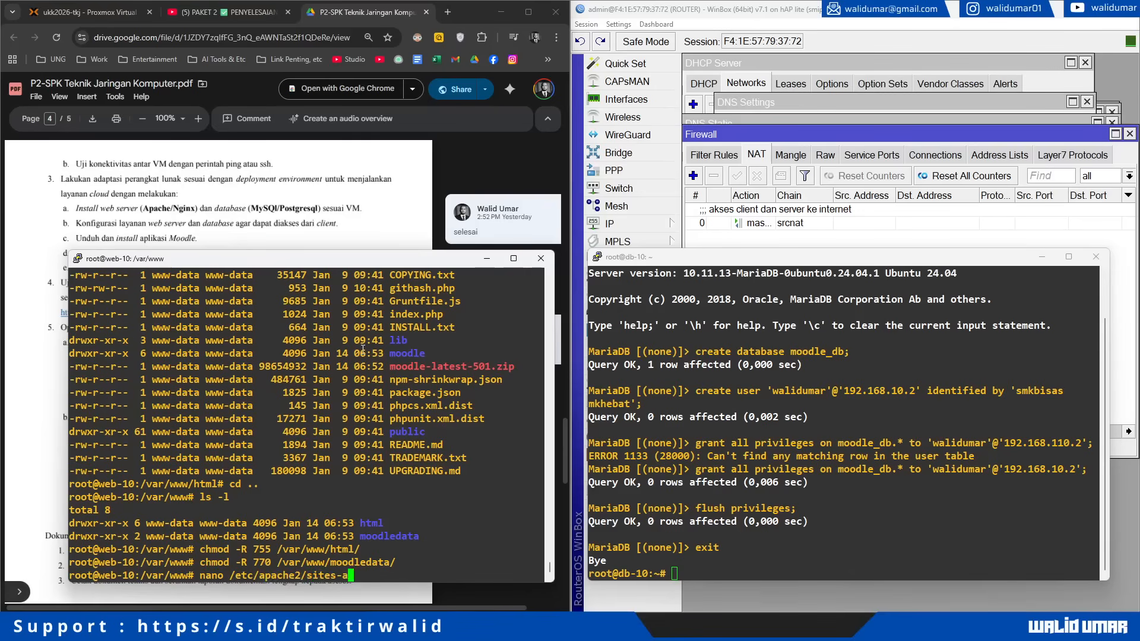
{"action": "key", "text": "Tab"}
{"action": "type", "text": "0"}
{"action": "key", "text": "Tab"}
{"action": "key", "text": "Return"}
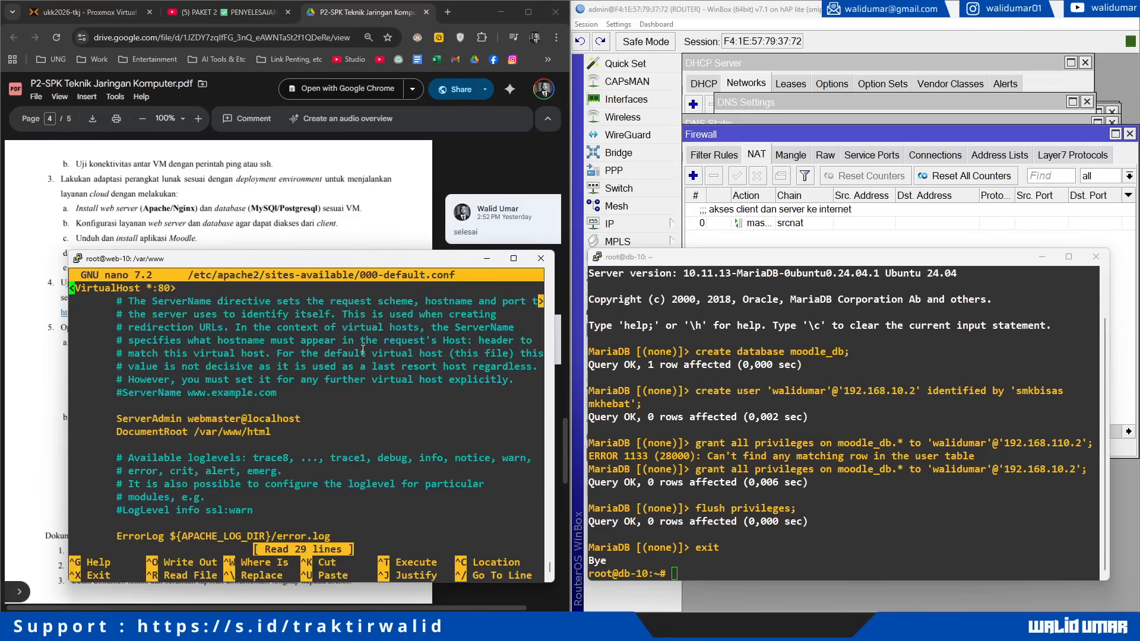
{"action": "key", "text": "Down"}
{"action": "key", "text": "Down"}
{"action": "key", "text": "Down"}
{"action": "key", "text": "Down"}
{"action": "key", "text": "Down"}
{"action": "key", "text": "Down"}
{"action": "key", "text": "Down"}
{"action": "key", "text": "Down"}
{"action": "key", "text": "Down"}
{"action": "key", "text": "Down"}
{"action": "key", "text": "Down"}
{"action": "key", "text": "Down"}
{"action": "key", "text": "Left"}
{"action": "type", "text": "/public"}
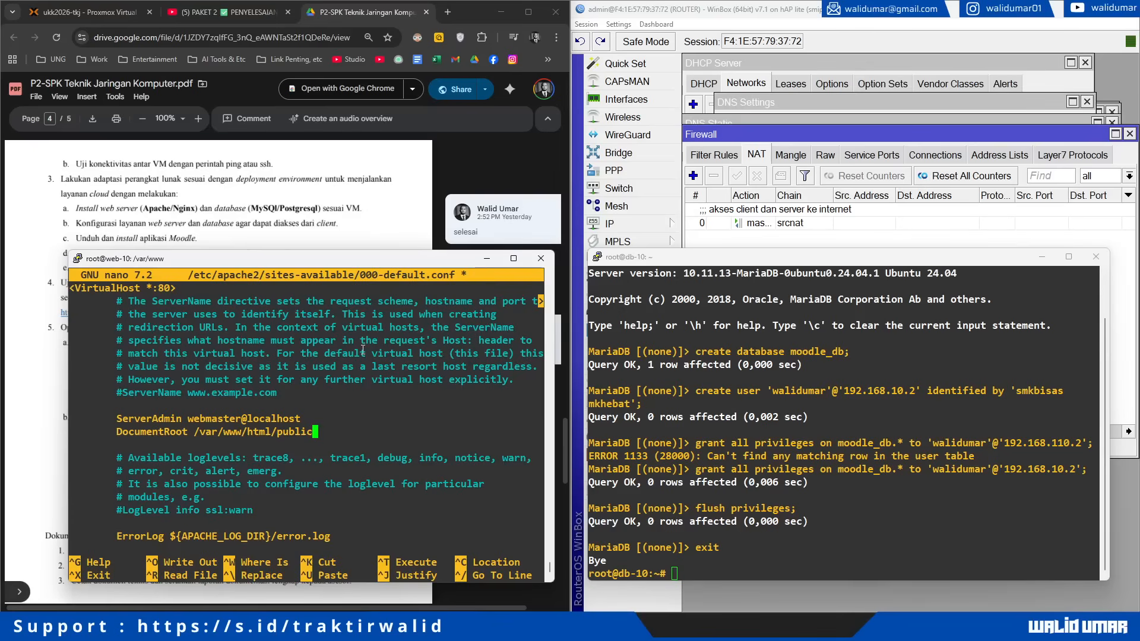
{"action": "key", "text": "ctrl+o"}
{"action": "key", "text": "Return"}
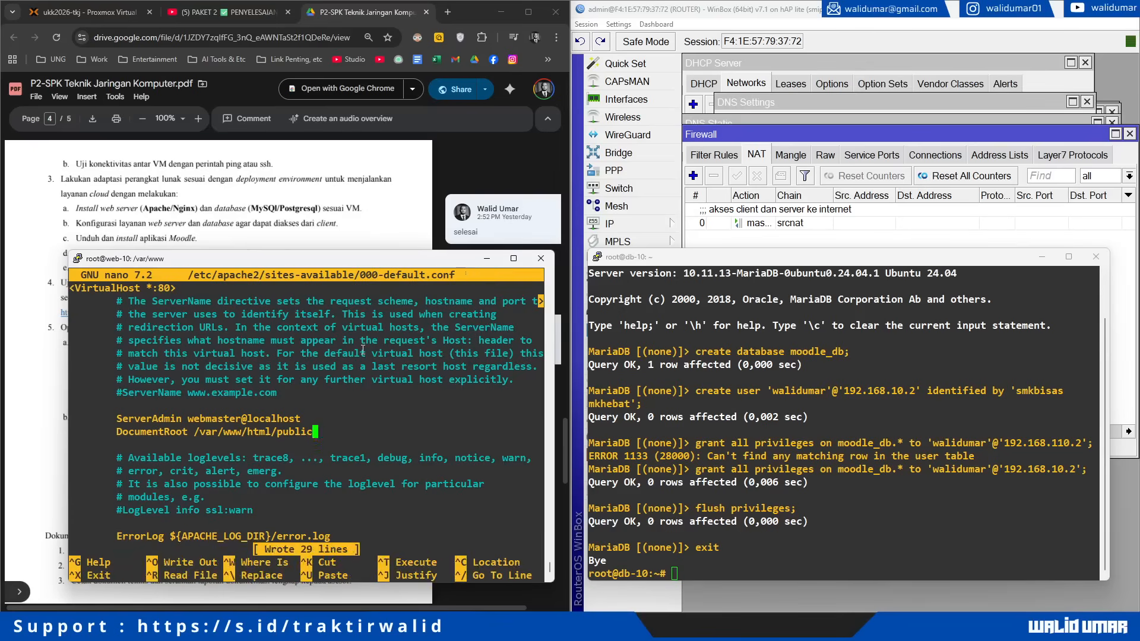
{"action": "key", "text": "ctrl+x"}
Step: Clear the screen and restart apache2 with /etc/init.d/apache2 restart
{"action": "type", "text": "clear"}
{"action": "key", "text": "Return"}
{"action": "type", "text": "/etc/init.d/"}
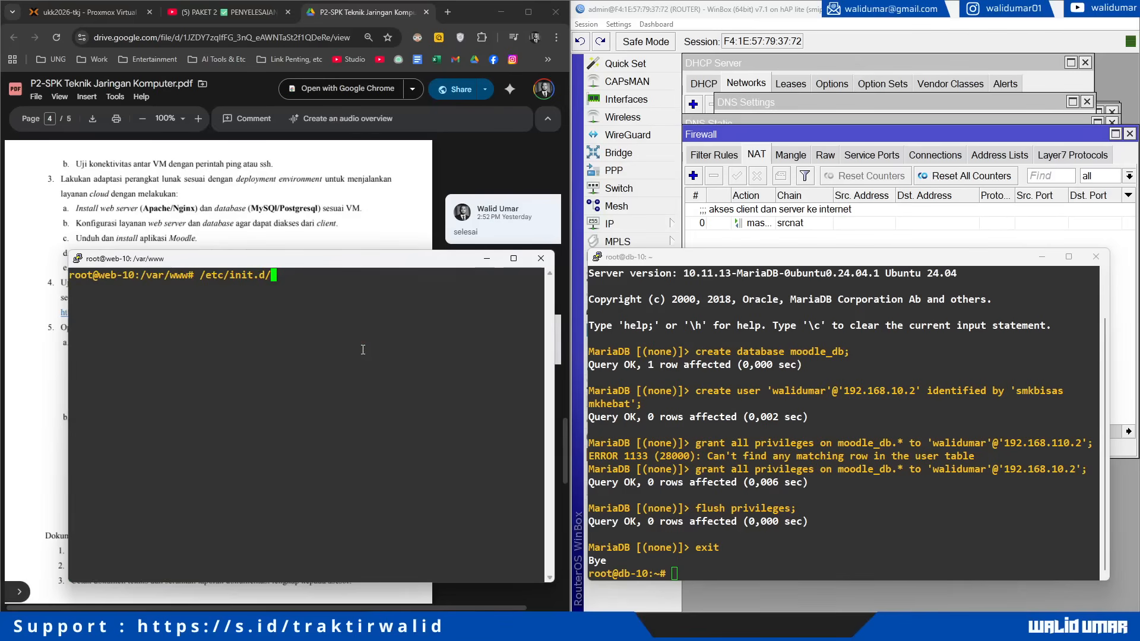
{"action": "type", "text": "apache2 restart"}
{"action": "key", "text": "Return"}
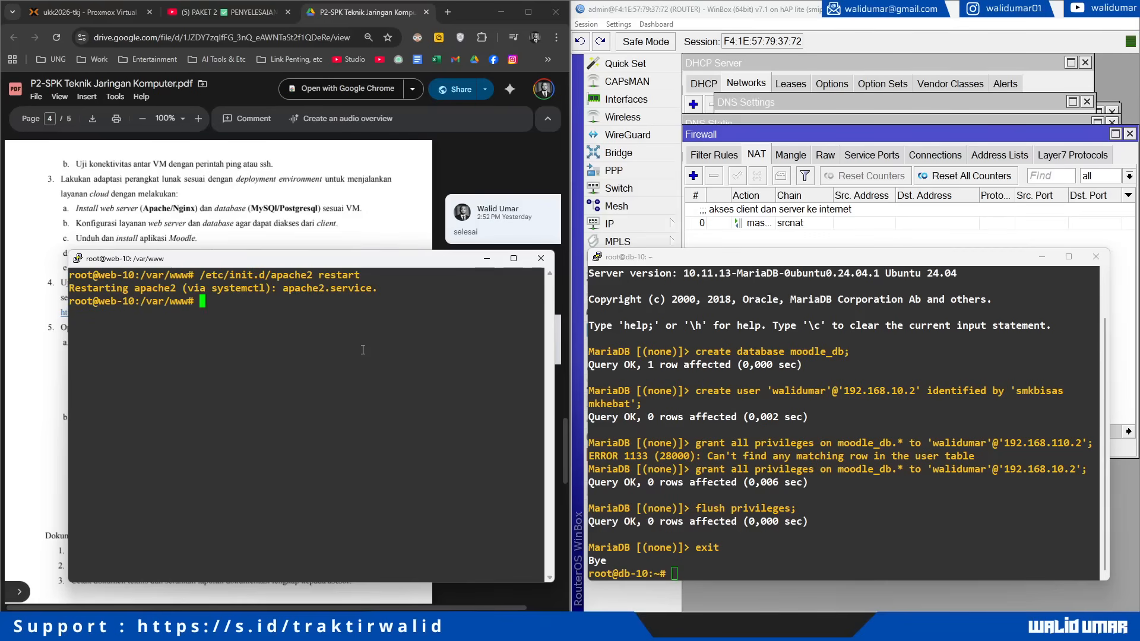
Step: Hide Chrome's bookmarks bar and rearrange the web-10 and db-10 terminal windows
{"action": "left_click", "coordinate": [556, 36]}
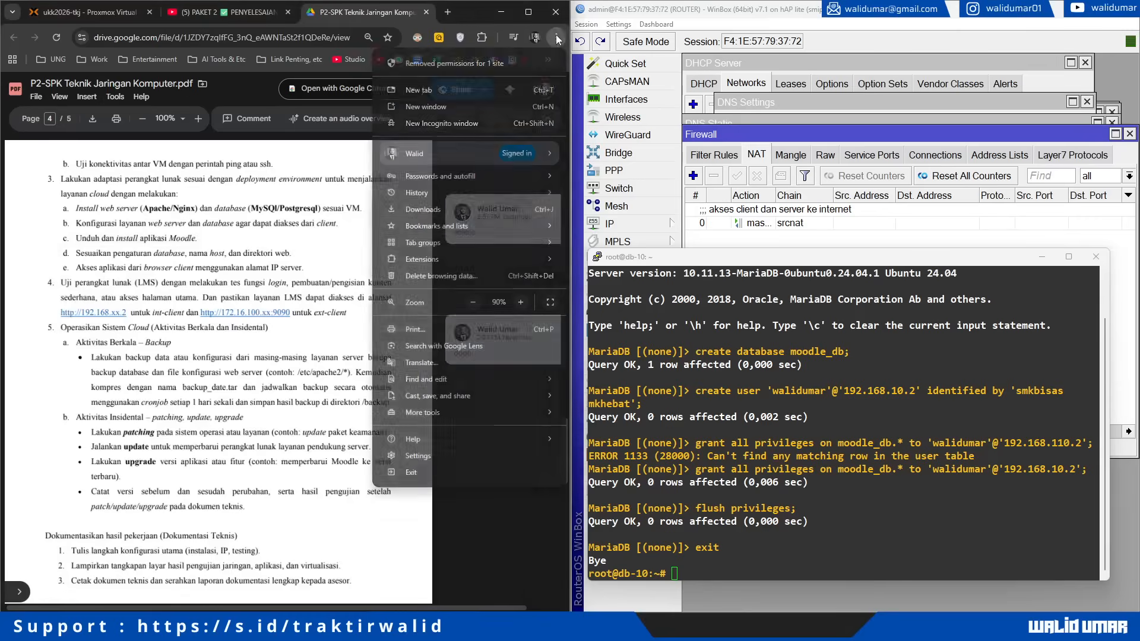
{"action": "mouse_move", "coordinate": [483, 229]}
{"action": "left_click", "coordinate": [612, 64]}
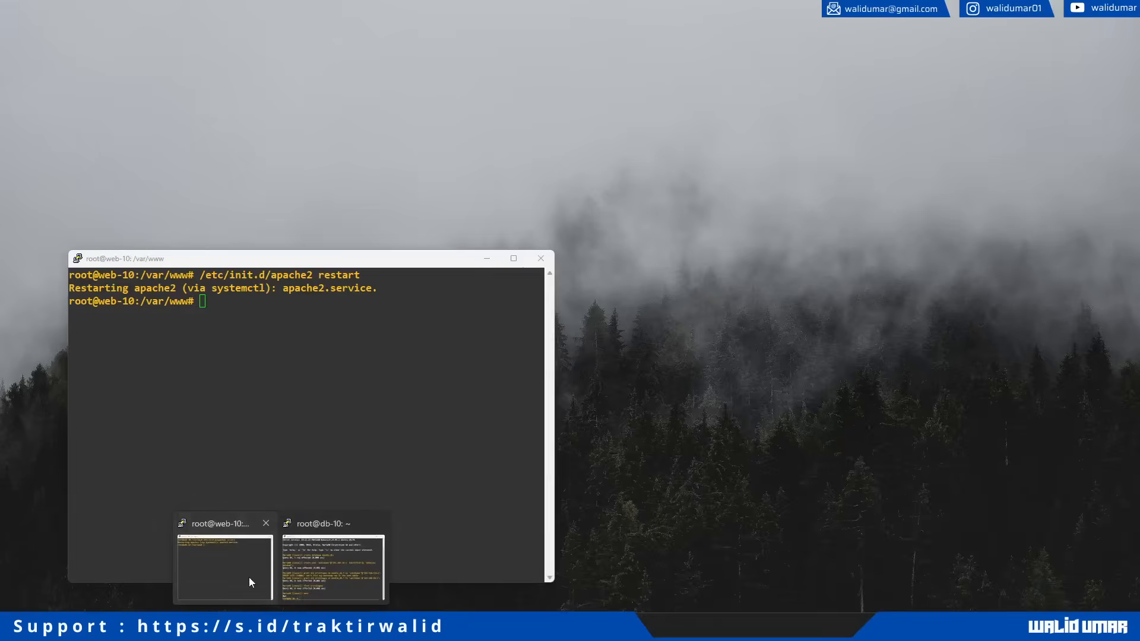
{"action": "left_click", "coordinate": [249, 578]}
{"action": "left_click_drag", "start_coordinate": [327, 265], "coordinate": [846, 19]}
{"action": "left_click", "coordinate": [904, 397]}
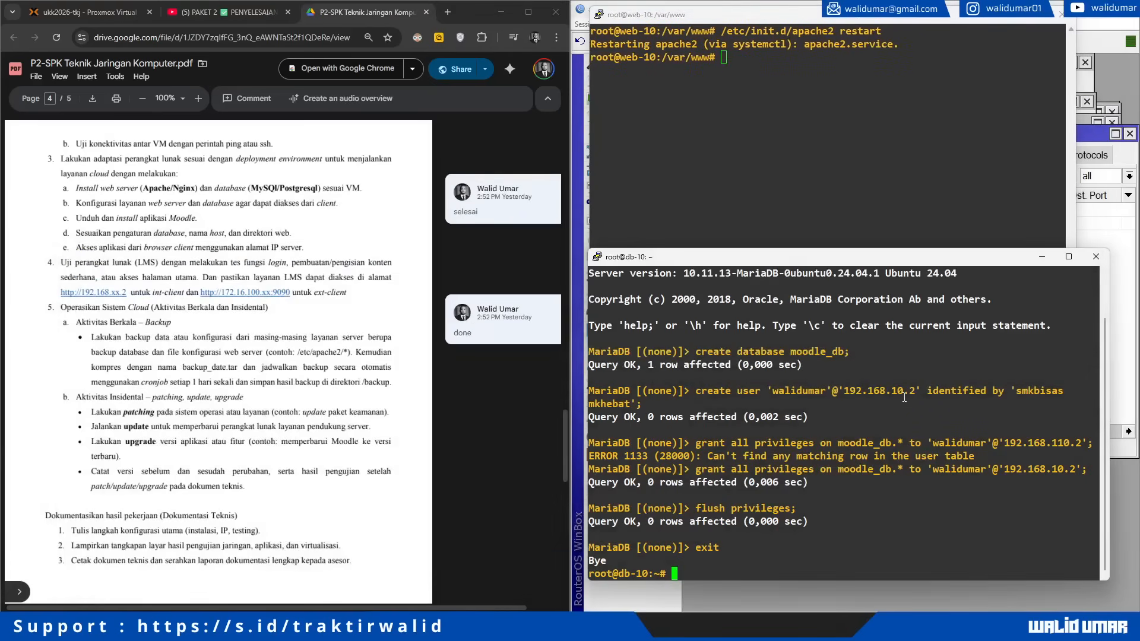
Step: Load 192.168.10.2 in a new Chrome tab
{"action": "left_click", "coordinate": [448, 12]}
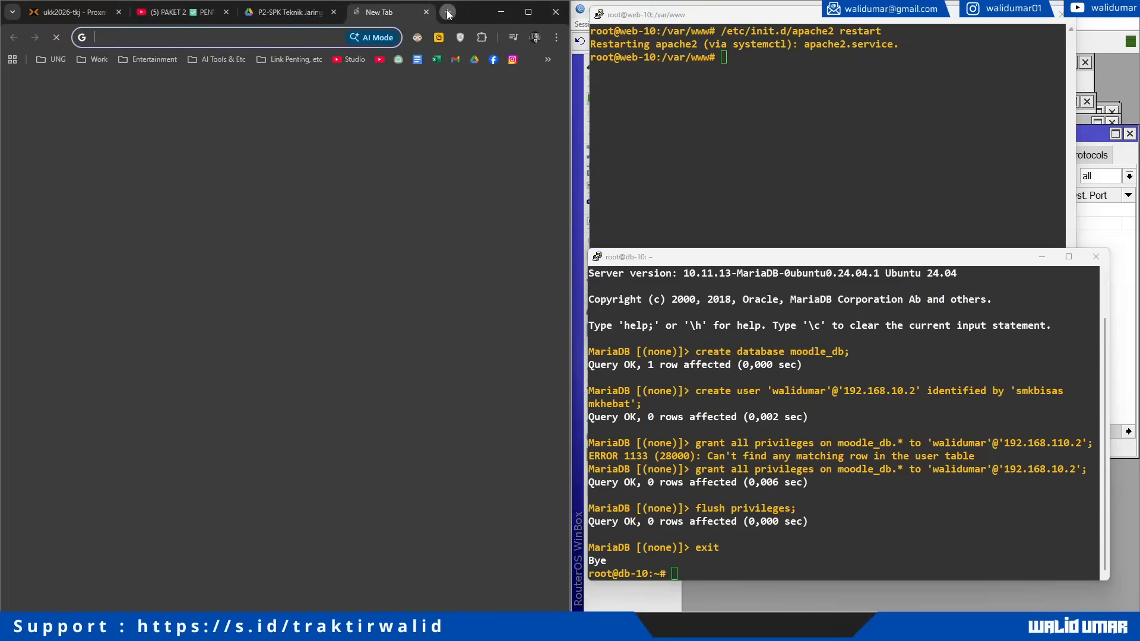
{"action": "type", "text": "119"}
{"action": "key", "text": "BackSpace"}
{"action": "key", "text": "BackSpace"}
{"action": "key", "text": "BackSpace"}
{"action": "type", "text": "92"}
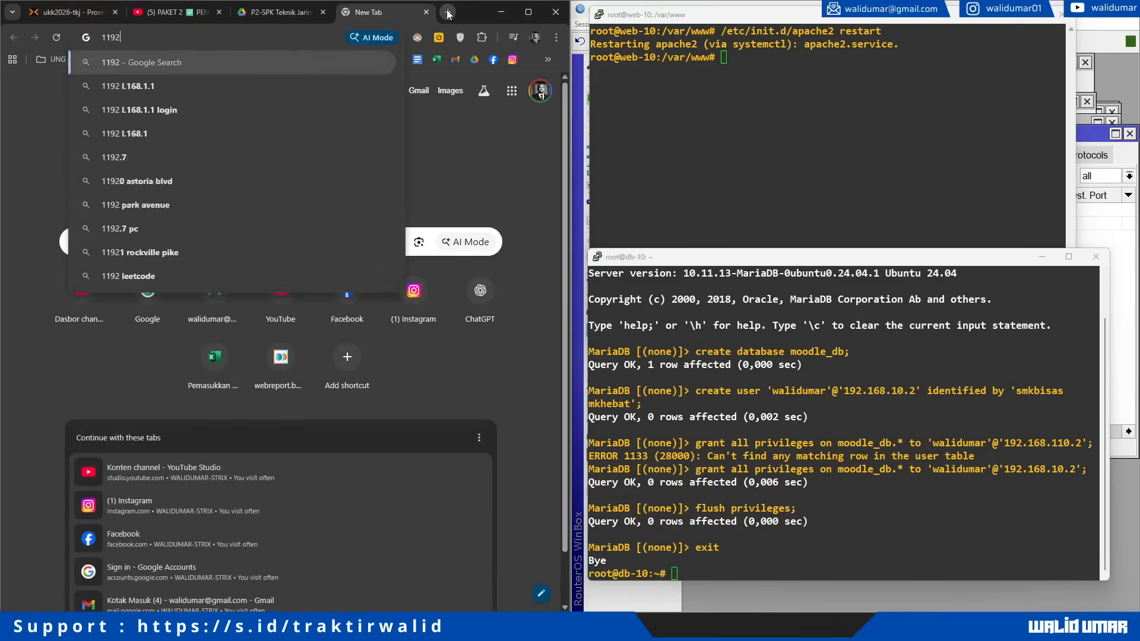
{"action": "type", "text": ".168.10.2"}
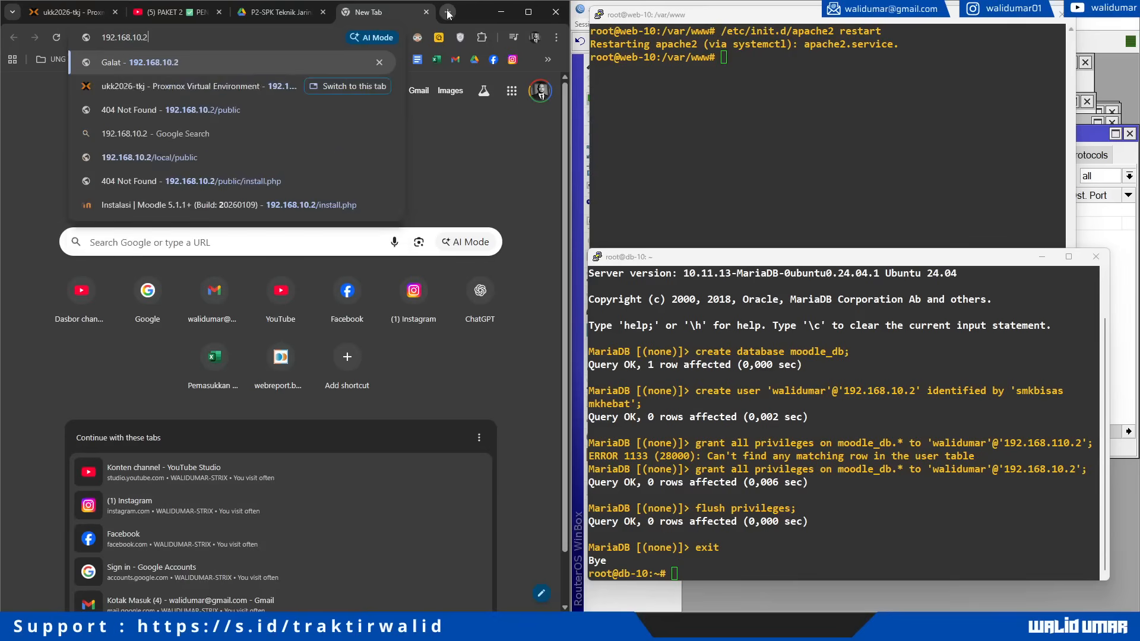
{"action": "key", "text": "Return"}
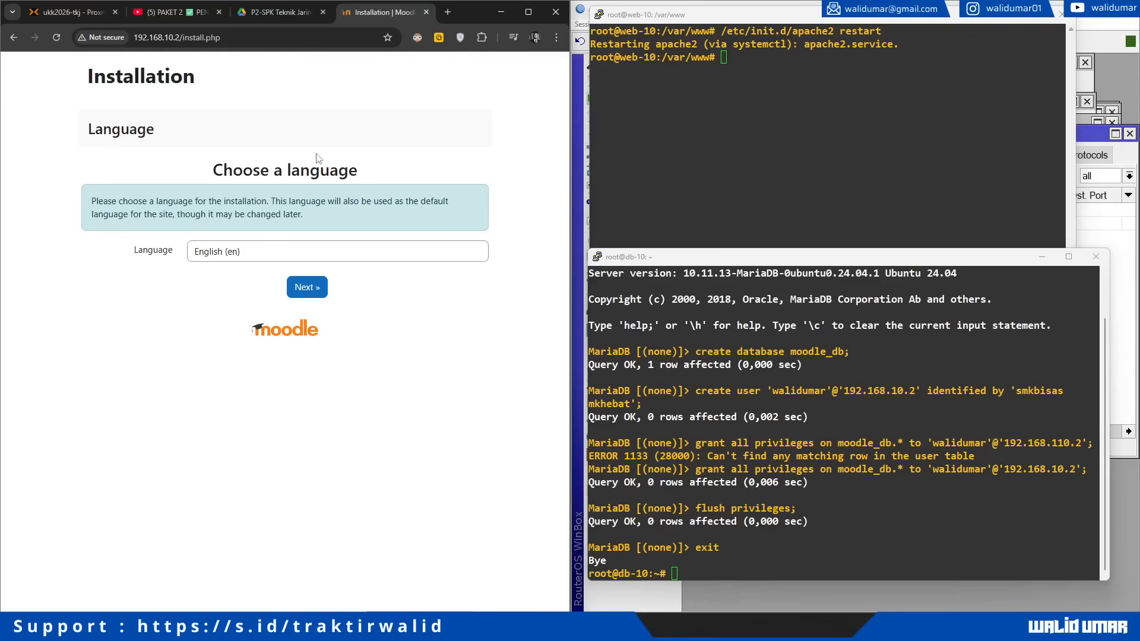
Step: Choose Bahasa Indonesia as the installation language and continue
{"action": "left_click", "coordinate": [263, 250]}
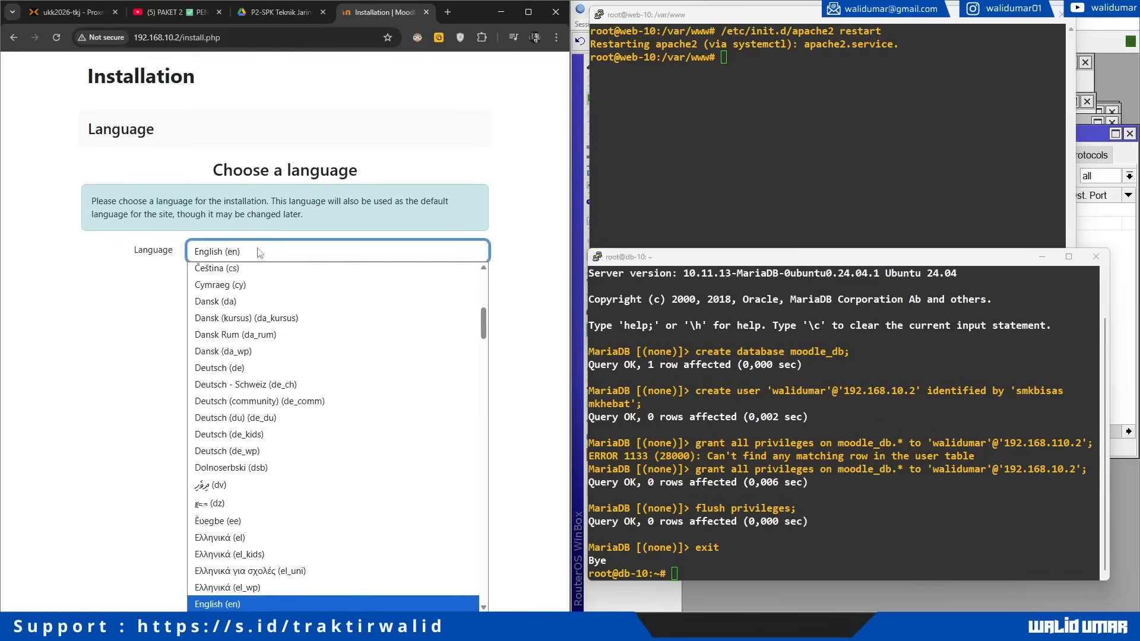
{"action": "scroll", "coordinate": [321, 424], "scroll_direction": "down", "scroll_amount": 15}
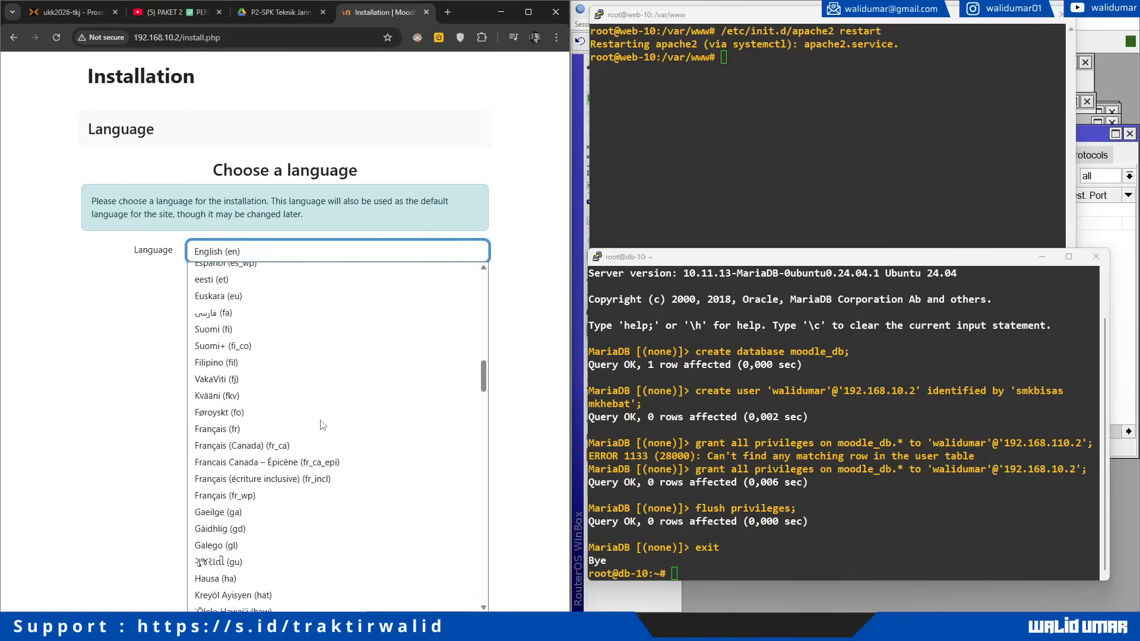
{"action": "key", "text": "i"}
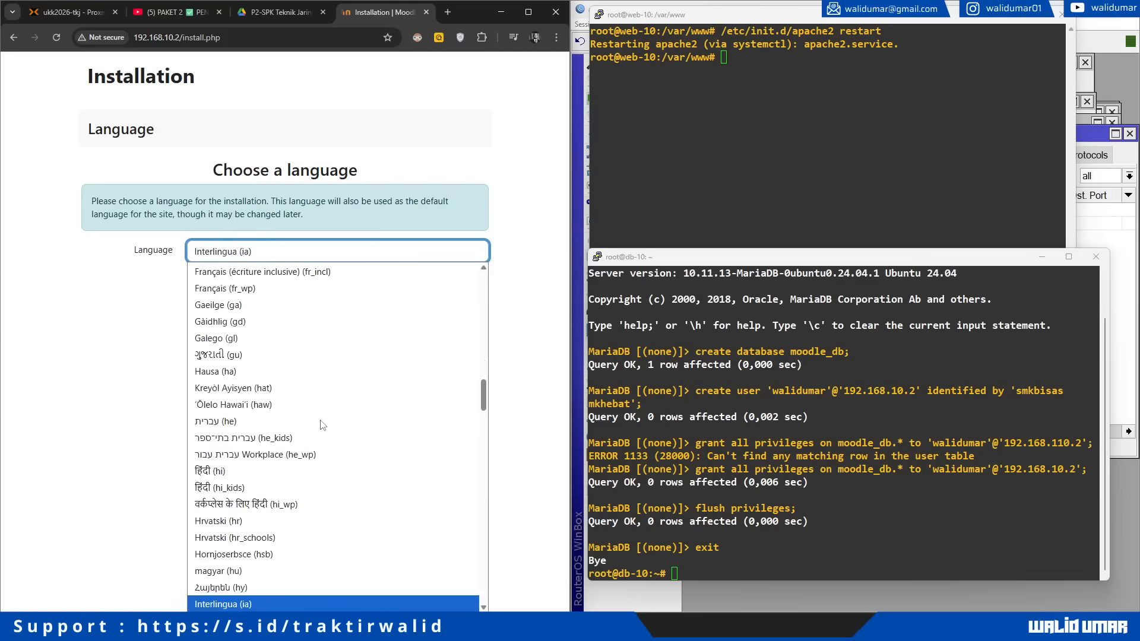
{"action": "scroll", "coordinate": [321, 424], "scroll_direction": "down", "scroll_amount": 1}
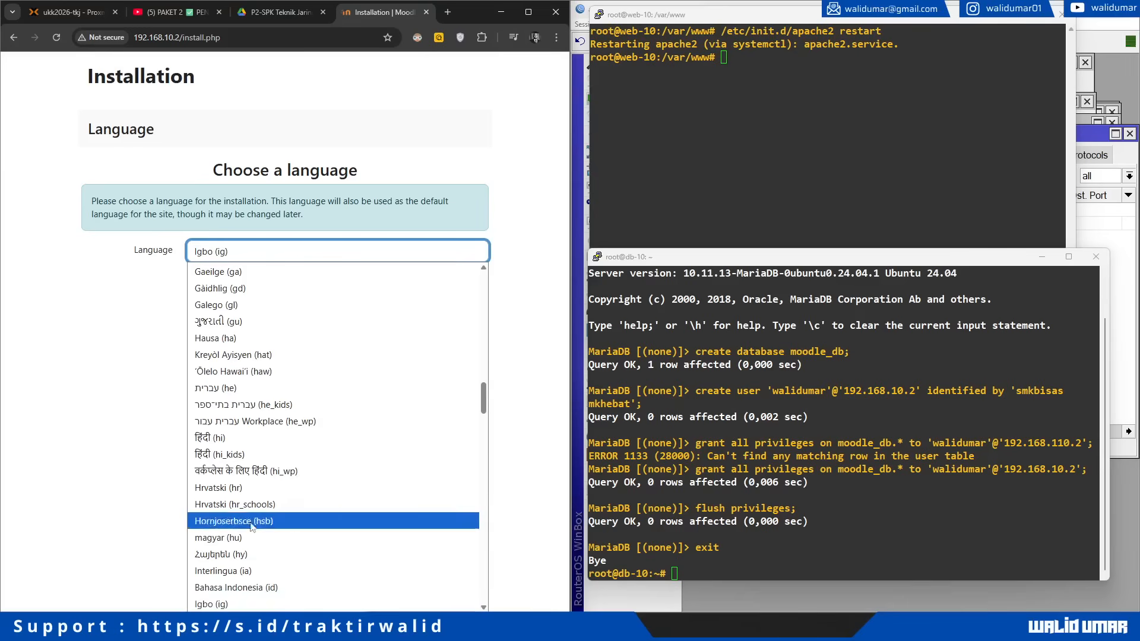
{"action": "left_click", "coordinate": [243, 588]}
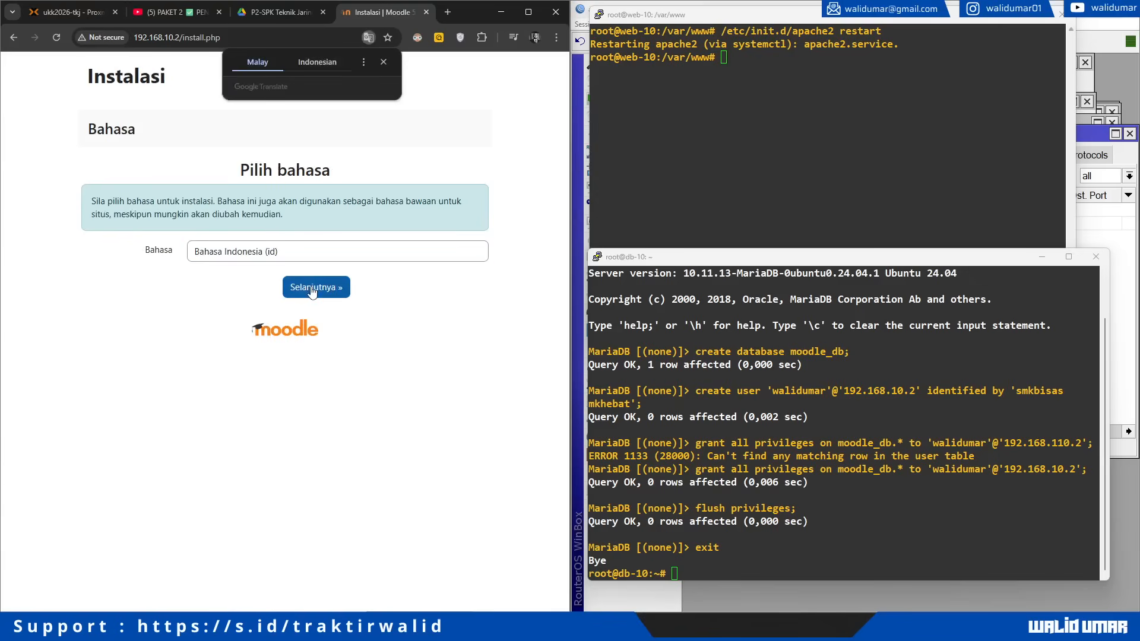
{"action": "left_click", "coordinate": [312, 290]}
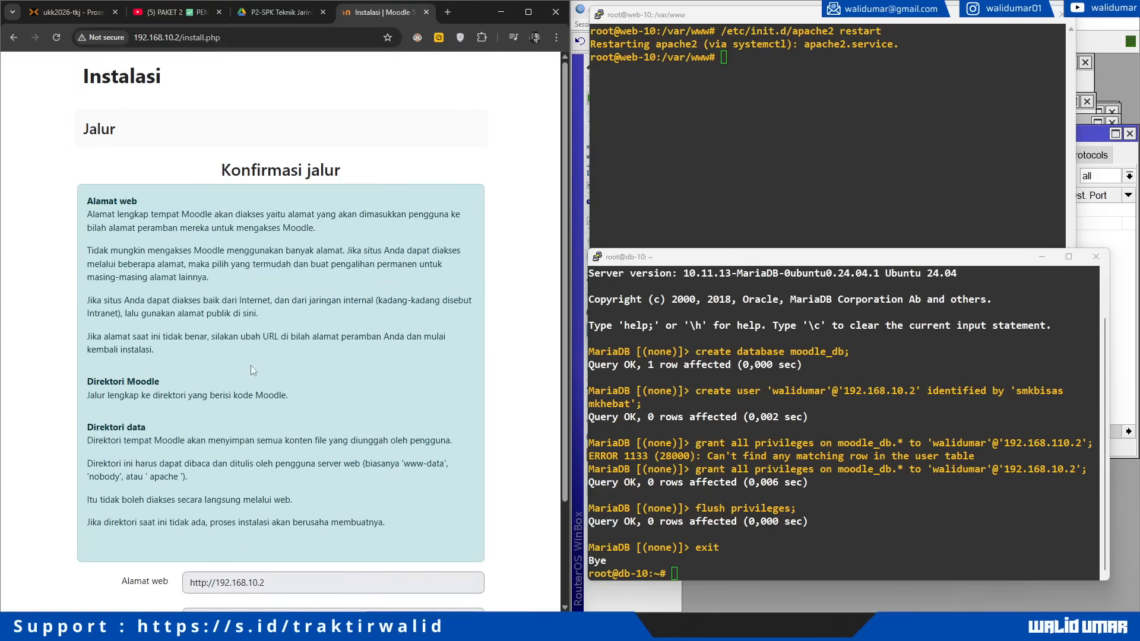
Step: Accept the /var/www/html Moodle directory and /var/www/moodledata data directory paths
{"action": "scroll", "coordinate": [251, 365], "scroll_direction": "down", "scroll_amount": 3}
{"action": "scroll", "coordinate": [251, 399], "scroll_direction": "up", "scroll_amount": 1}
{"action": "scroll", "coordinate": [251, 399], "scroll_direction": "down", "scroll_amount": 1}
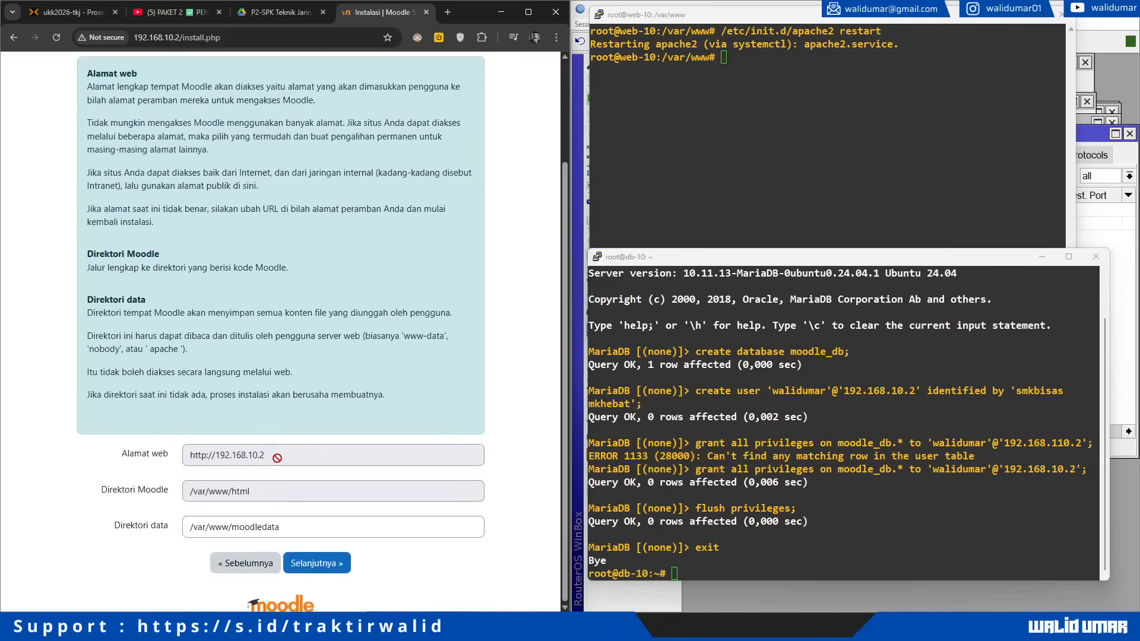
{"action": "left_click_drag", "start_coordinate": [276, 457], "coordinate": [188, 456]}
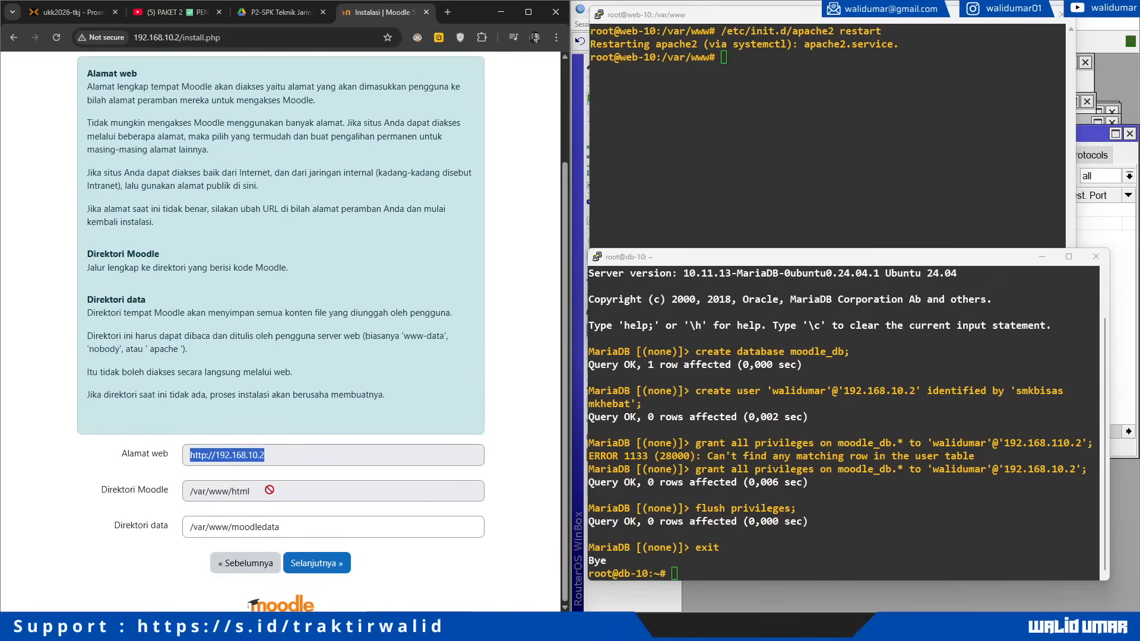
{"action": "left_click_drag", "start_coordinate": [267, 491], "coordinate": [122, 497]}
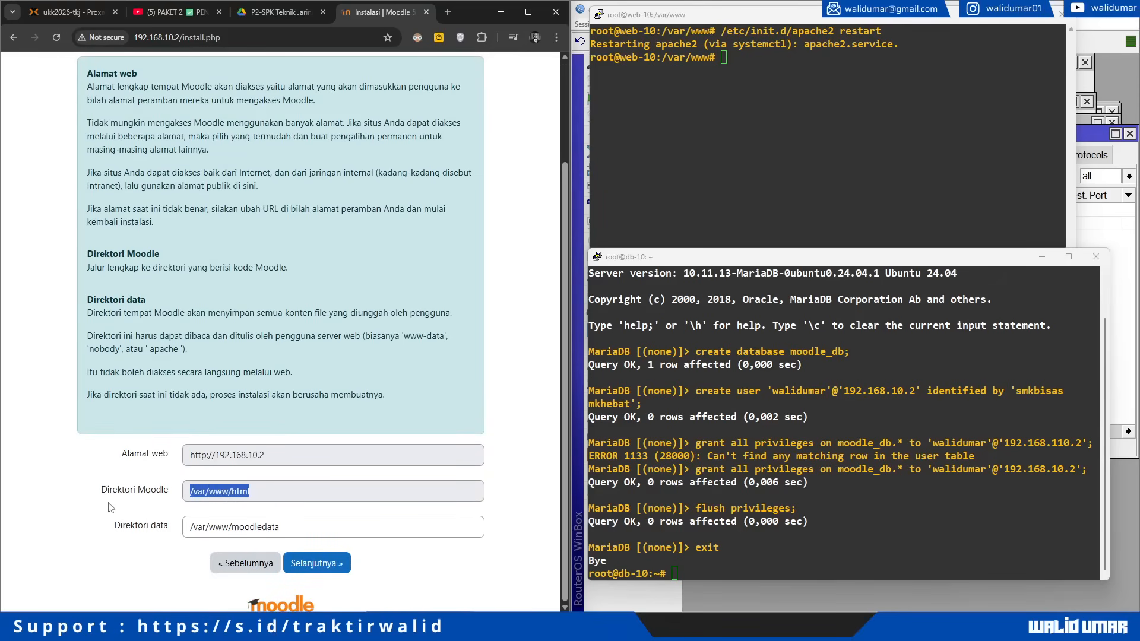
{"action": "left_click_drag", "start_coordinate": [308, 527], "coordinate": [189, 528]}
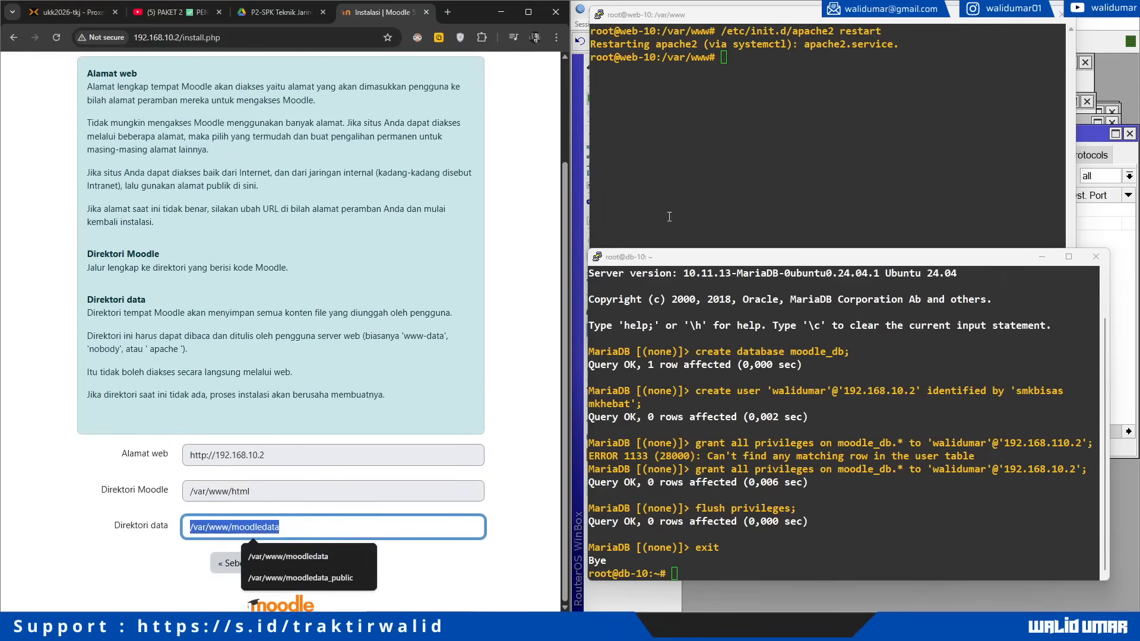
{"action": "left_click", "coordinate": [744, 104]}
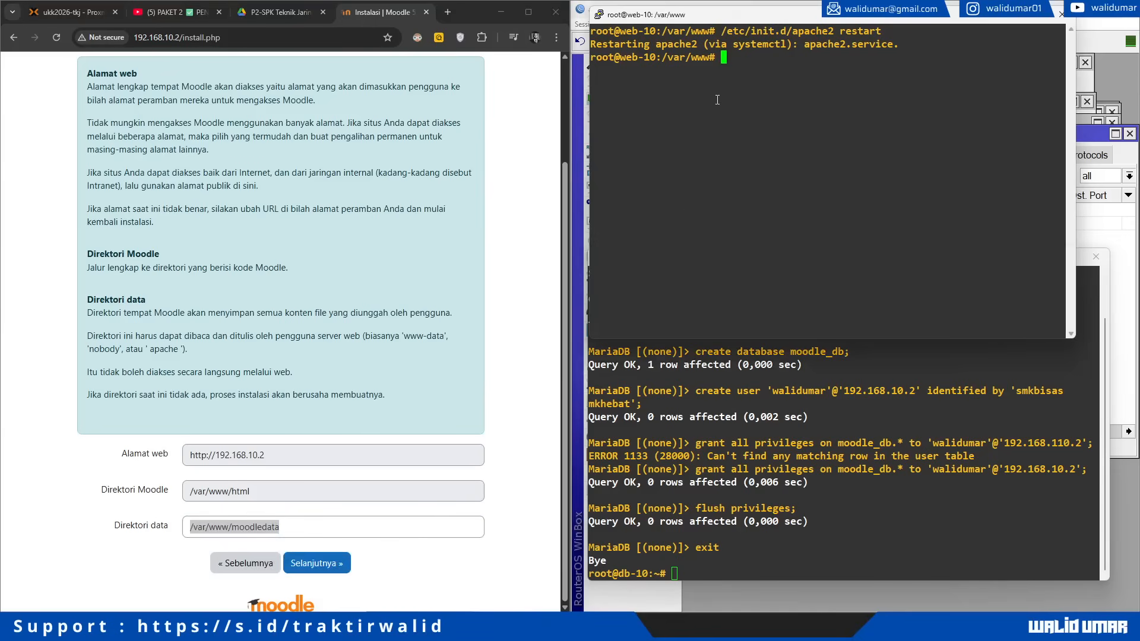
{"action": "left_click", "coordinate": [319, 566]}
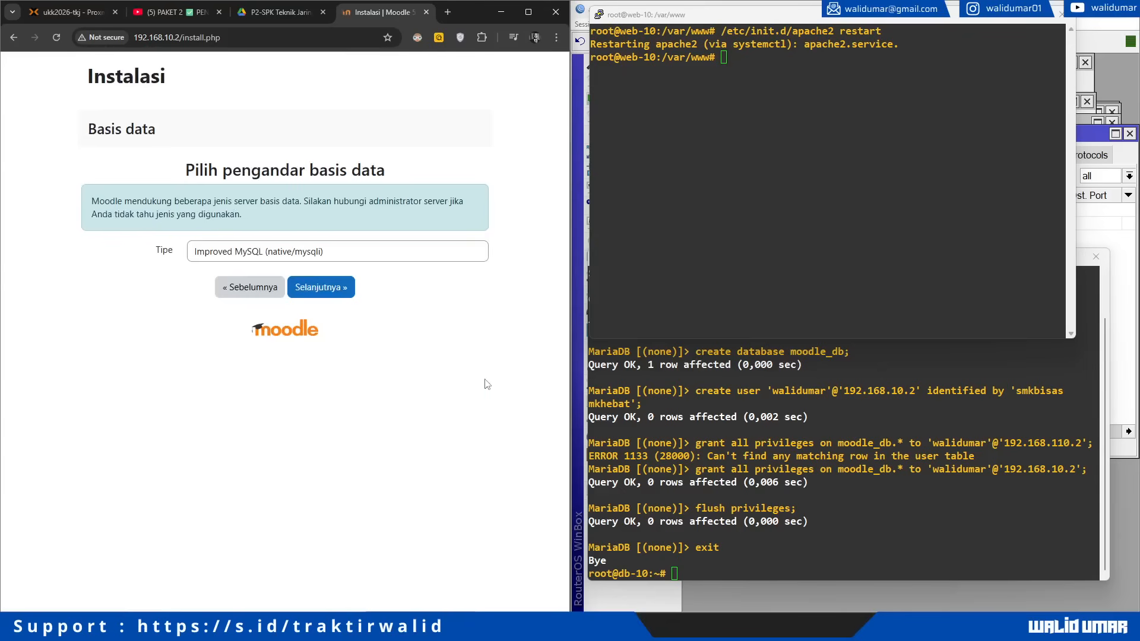
Step: Choose the MariaDB driver and set the database host to 192.168.10.3
{"action": "left_click", "coordinate": [326, 255]}
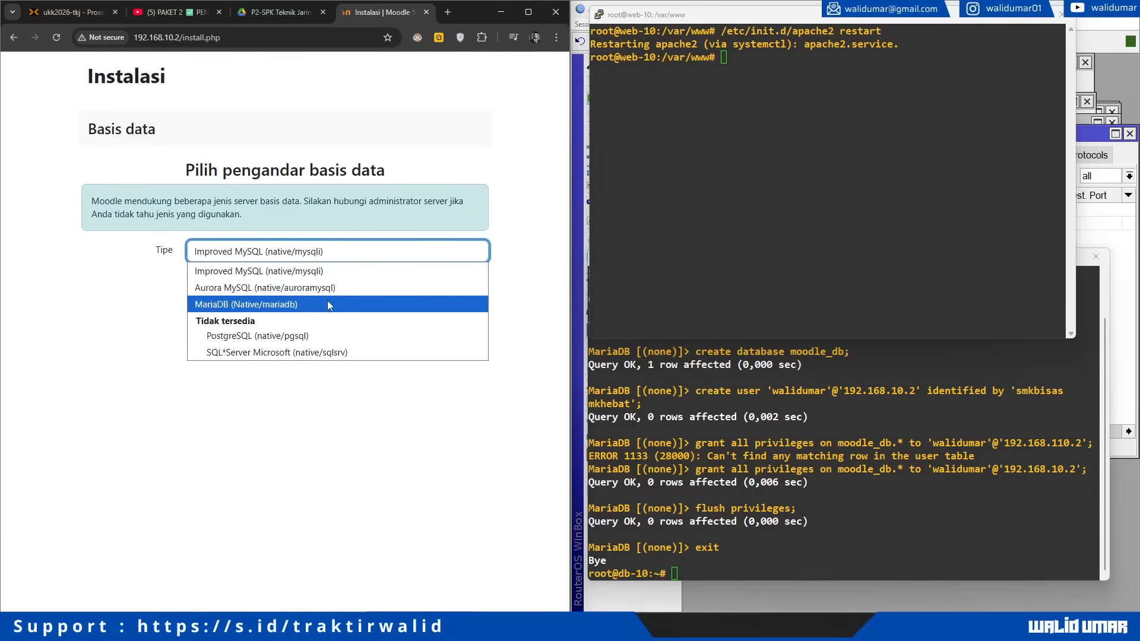
{"action": "left_click", "coordinate": [293, 306]}
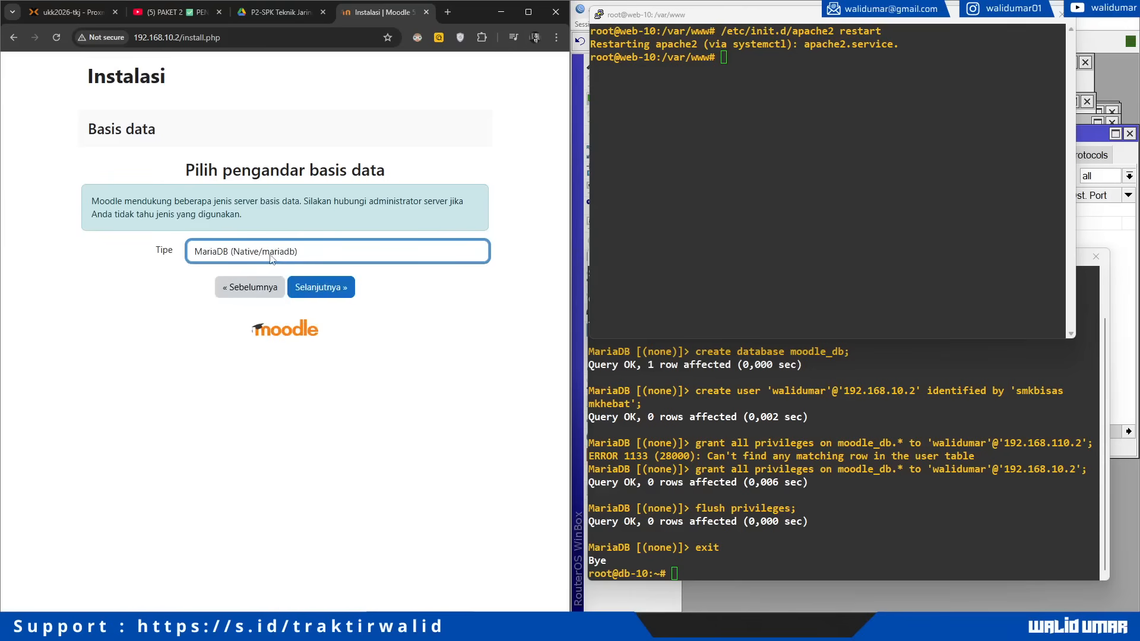
{"action": "left_click", "coordinate": [318, 287]}
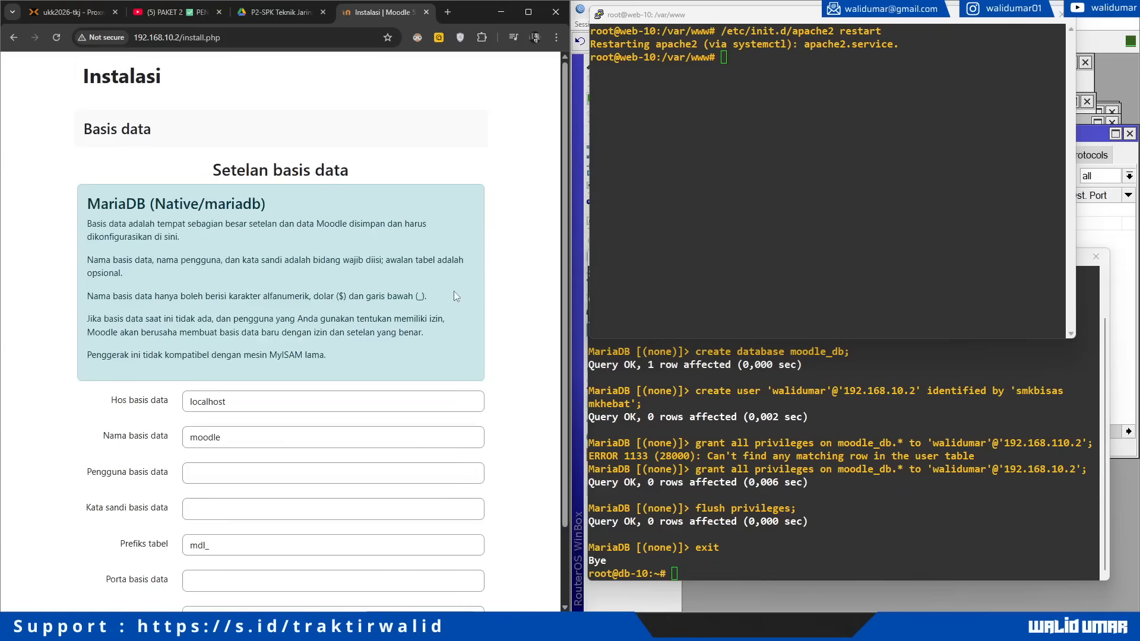
{"action": "scroll", "coordinate": [455, 291], "scroll_direction": "down", "scroll_amount": 2}
{"action": "left_click_drag", "start_coordinate": [260, 317], "coordinate": [183, 317]}
{"action": "left_click", "coordinate": [706, 369]}
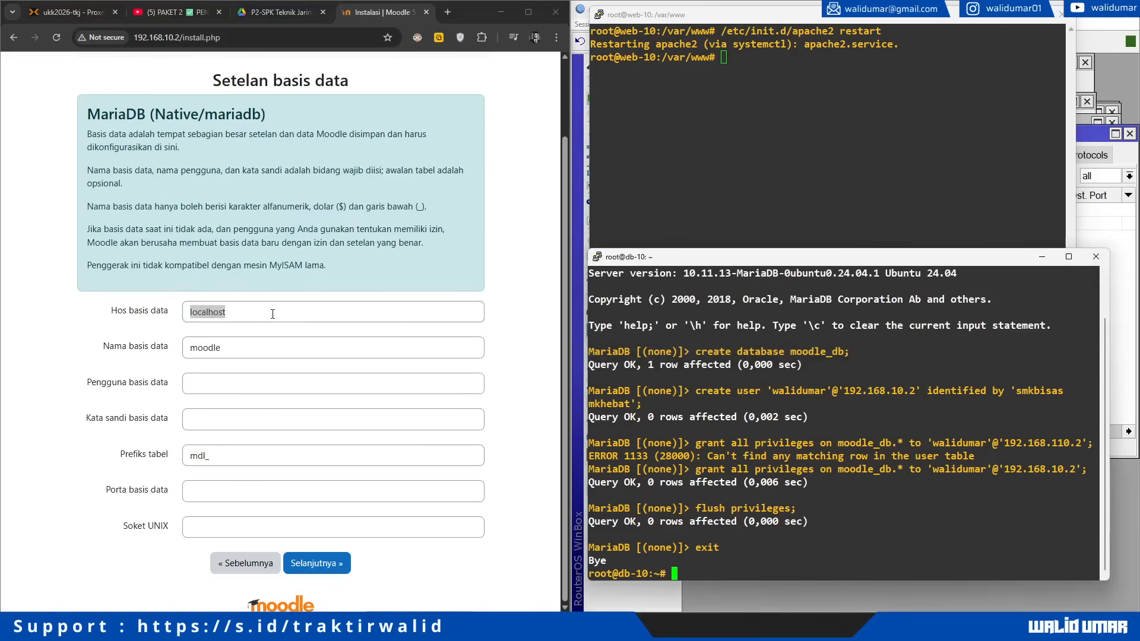
{"action": "left_click_drag", "start_coordinate": [273, 314], "coordinate": [105, 307]}
{"action": "type", "text": "19"}
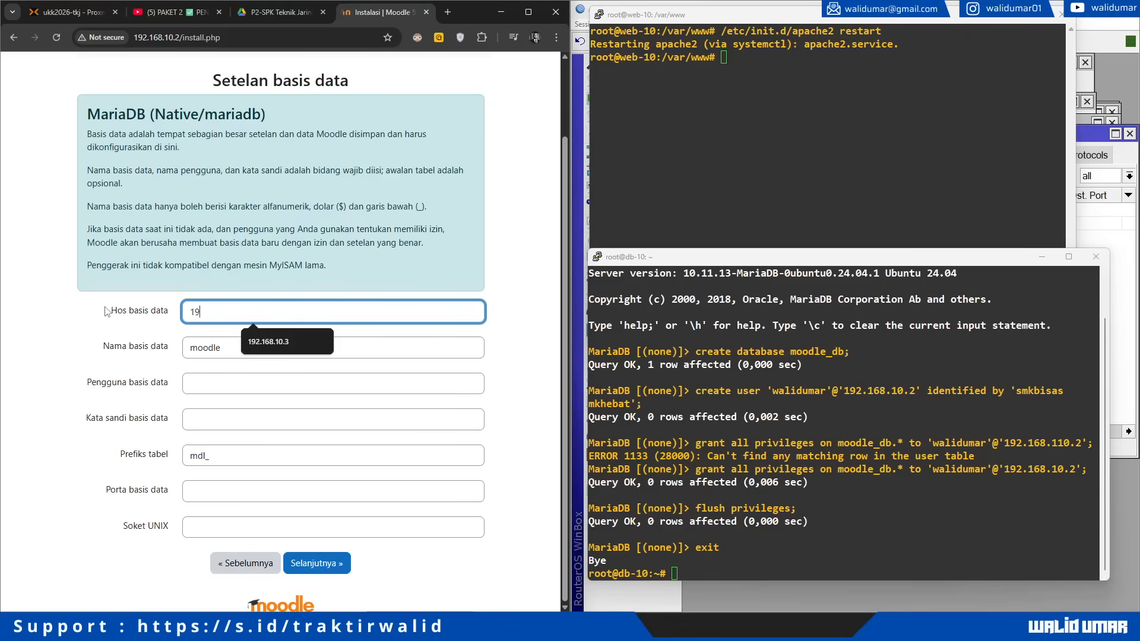
{"action": "type", "text": "2.168.10.3"}
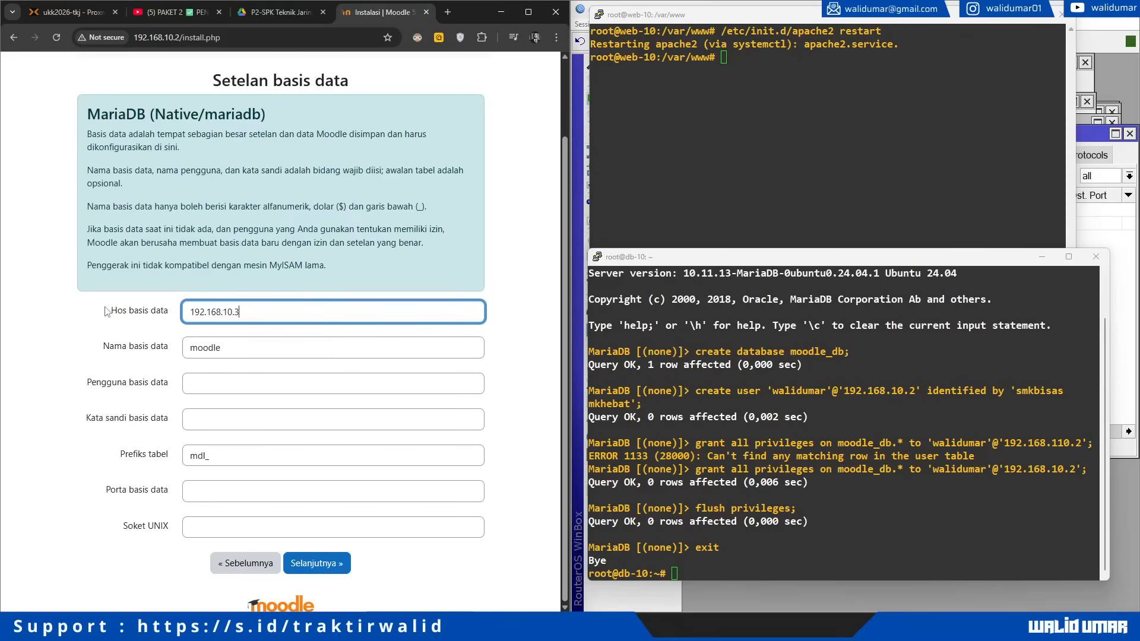
Step: Fill in database moodle_db, the database user, its password, and table prefix ukk_
{"action": "left_click", "coordinate": [254, 347]}
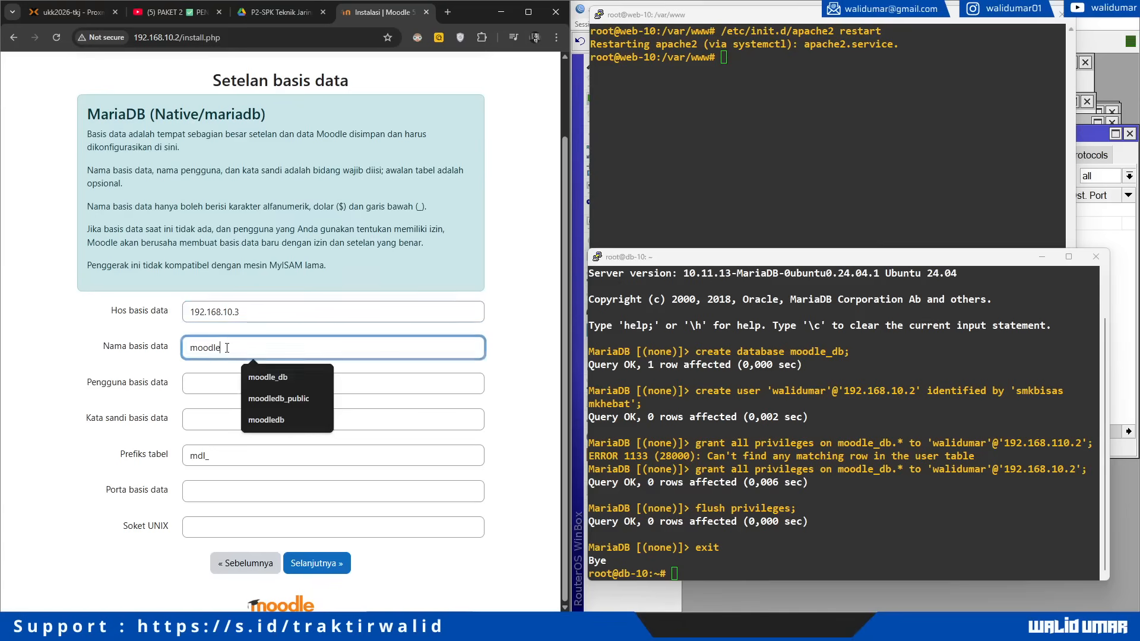
{"action": "left_click", "coordinate": [291, 378]}
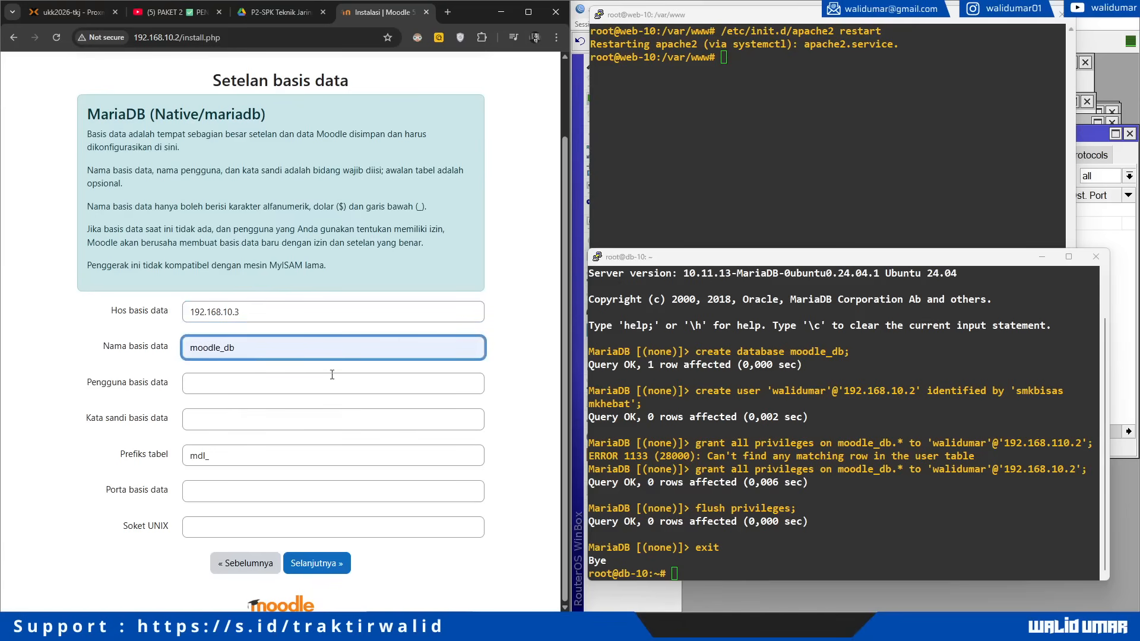
{"action": "left_click", "coordinate": [189, 390]}
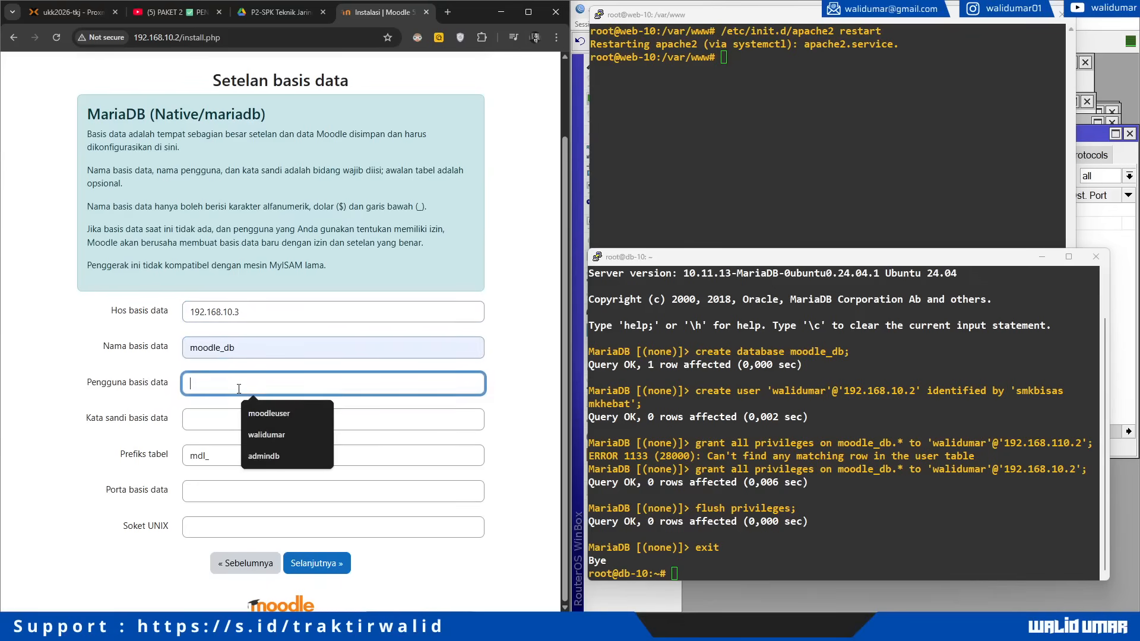
{"action": "left_click", "coordinate": [266, 436]}
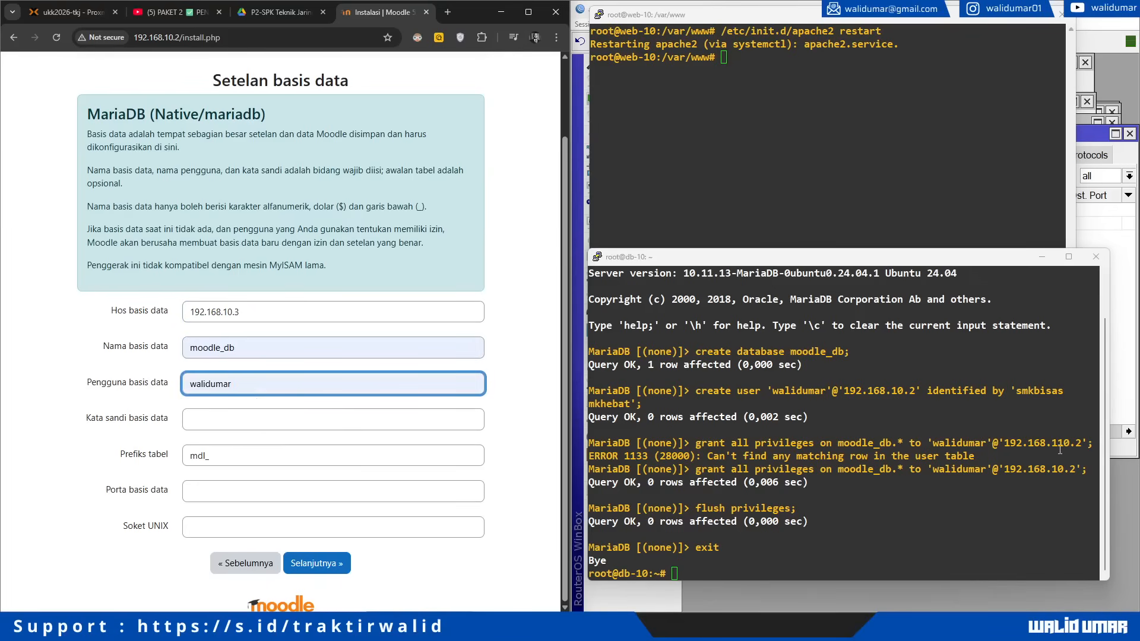
{"action": "left_click", "coordinate": [303, 425]}
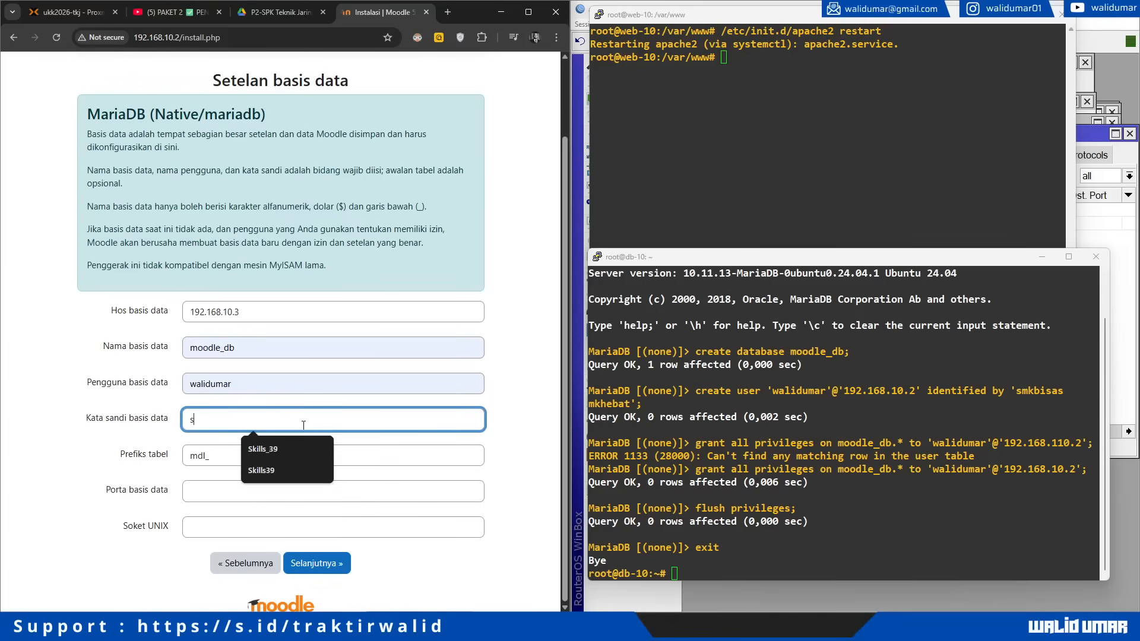
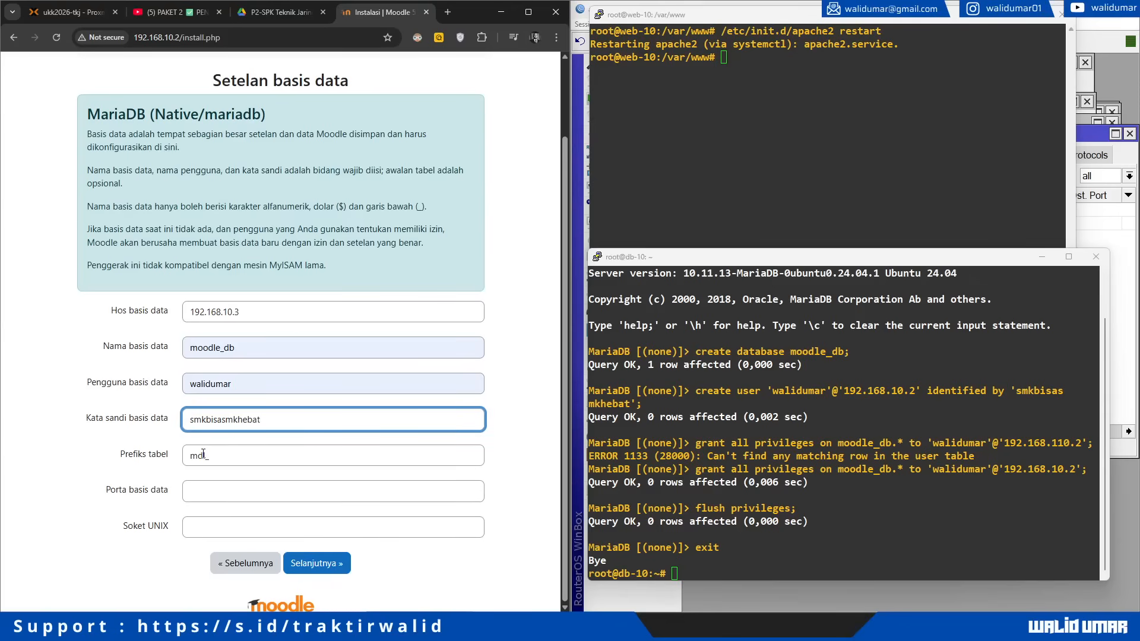
{"action": "key", "text": "Tab"}
{"action": "type", "text": "u"}
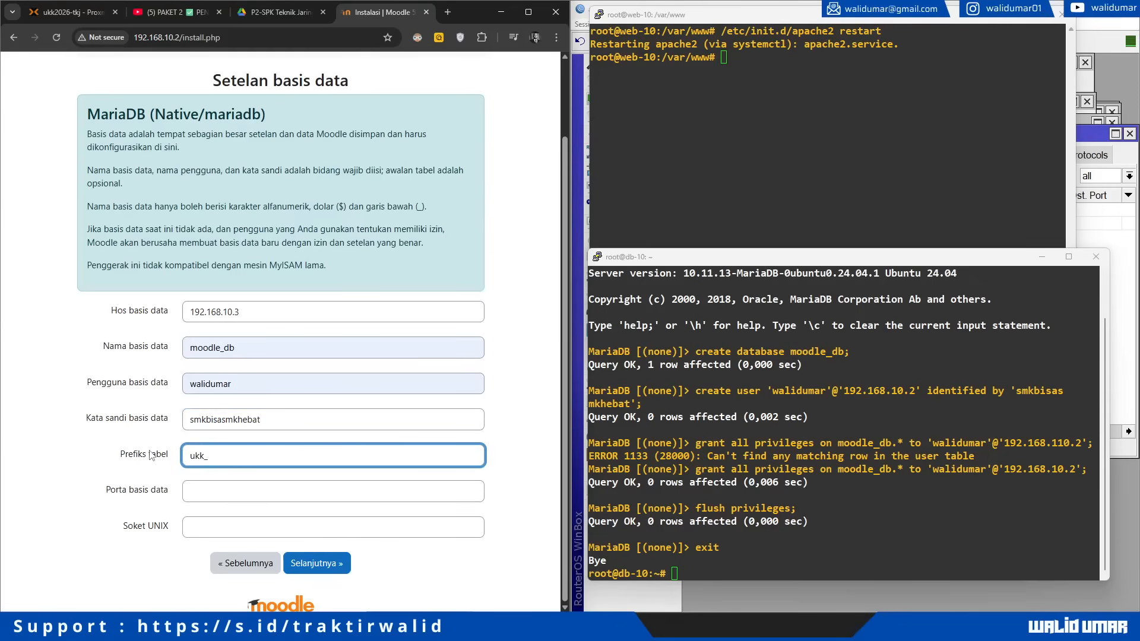
{"action": "left_click", "coordinate": [509, 330]}
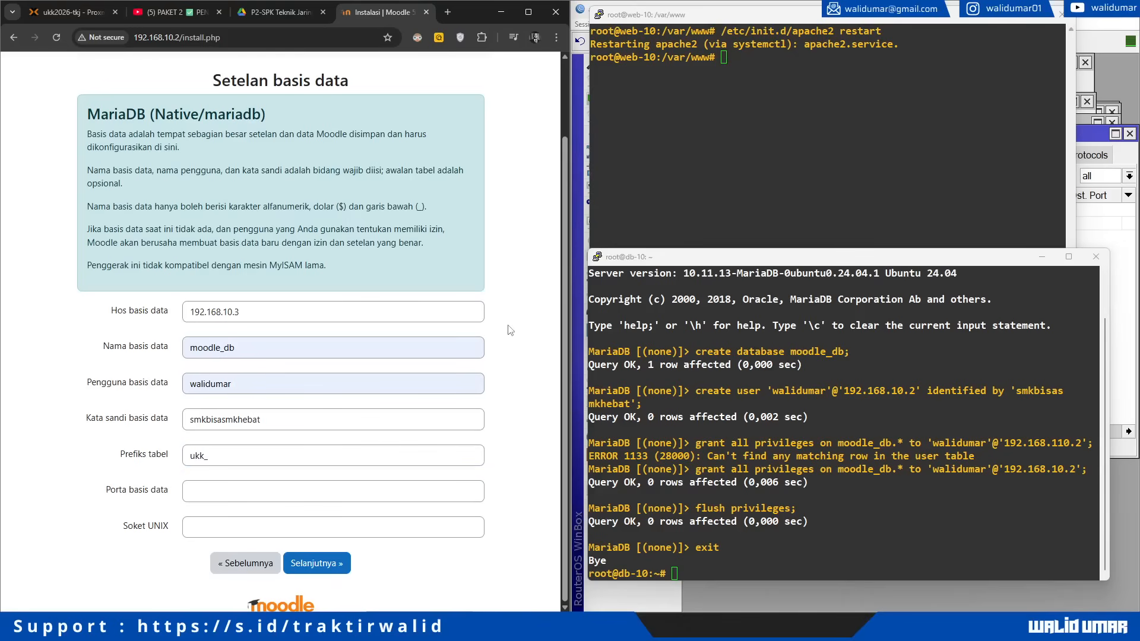
Step: Cross-check the database name and user in the db-10 terminal, then submit the settings
{"action": "left_click_drag", "start_coordinate": [620, 326], "coordinate": [1093, 523]}
{"action": "left_click", "coordinate": [818, 368]}
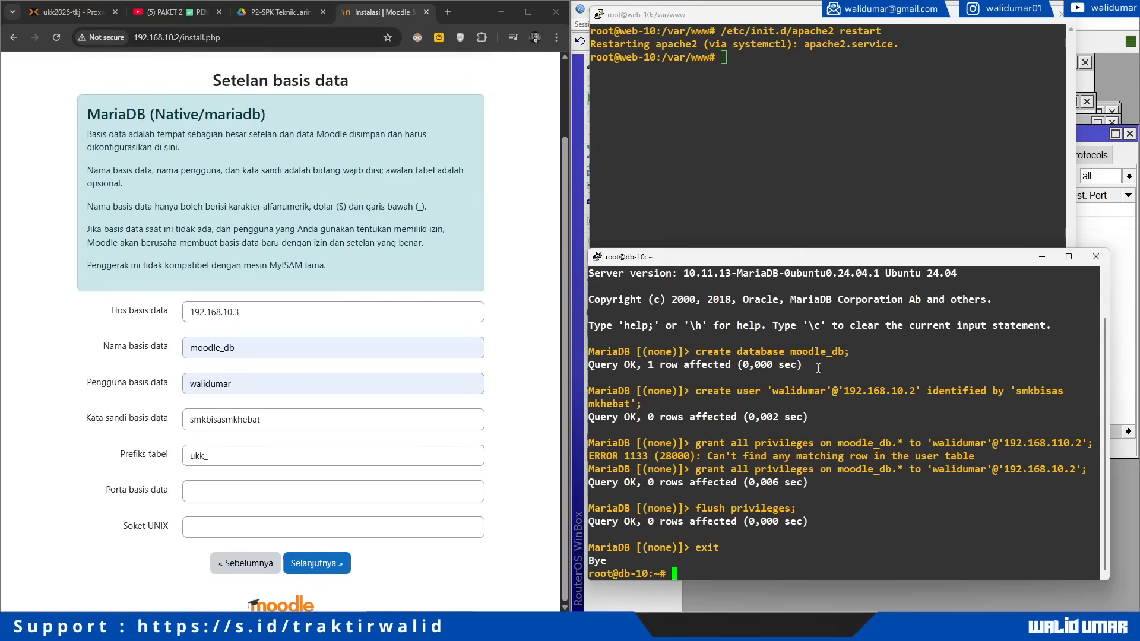
{"action": "left_click_drag", "start_coordinate": [798, 353], "coordinate": [843, 352]}
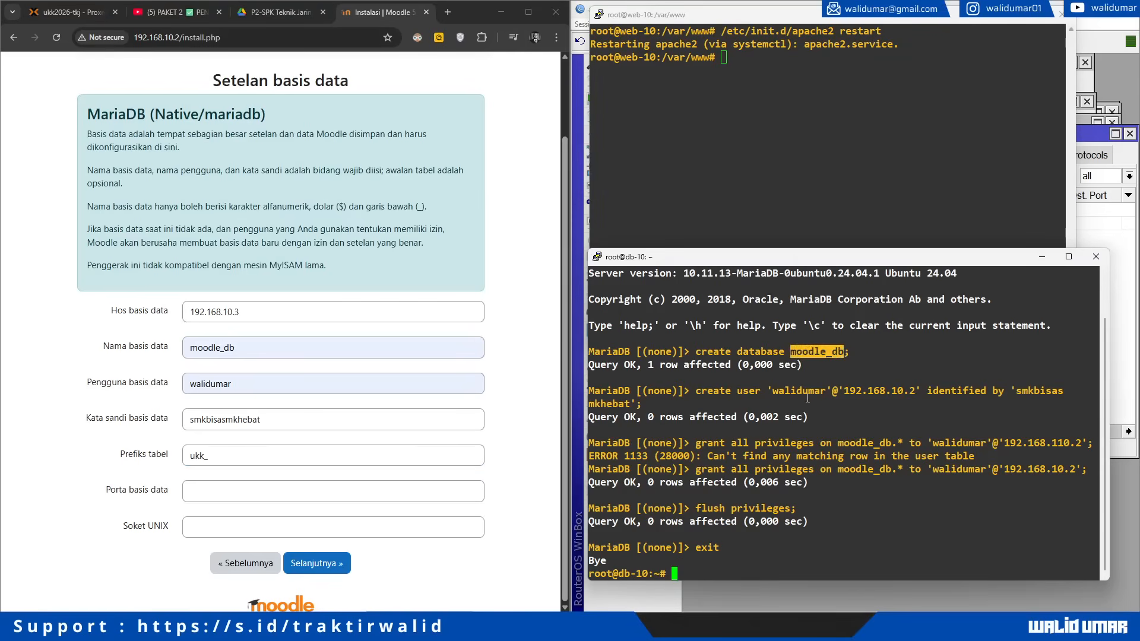
{"action": "left_click_drag", "start_coordinate": [773, 392], "coordinate": [826, 392]}
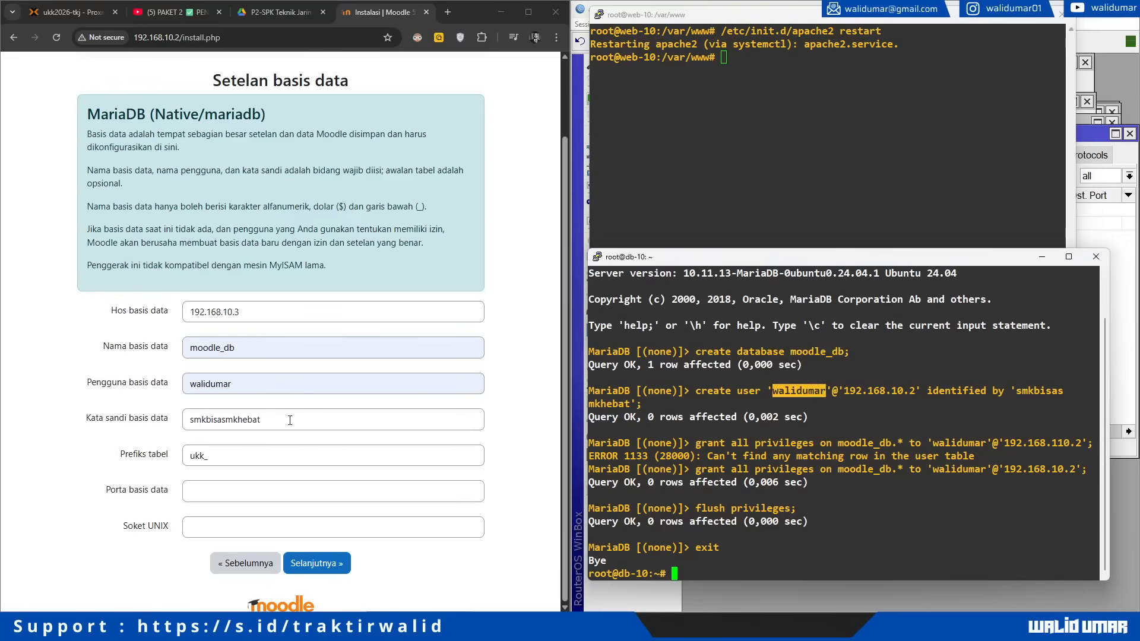
{"action": "left_click", "coordinate": [506, 444]}
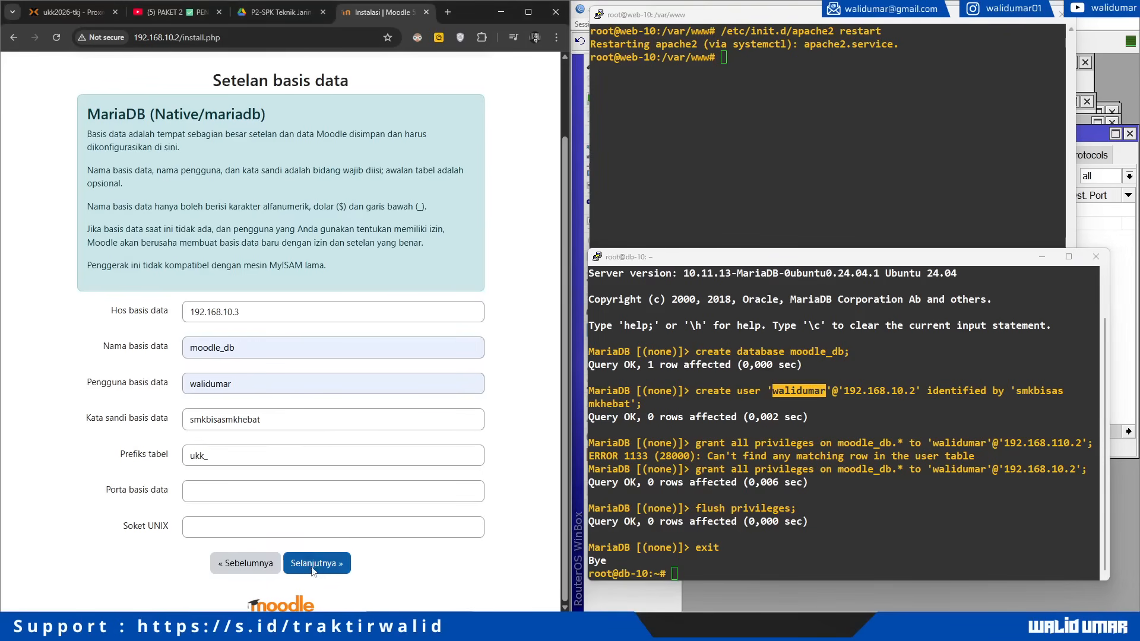
{"action": "left_click", "coordinate": [313, 570]}
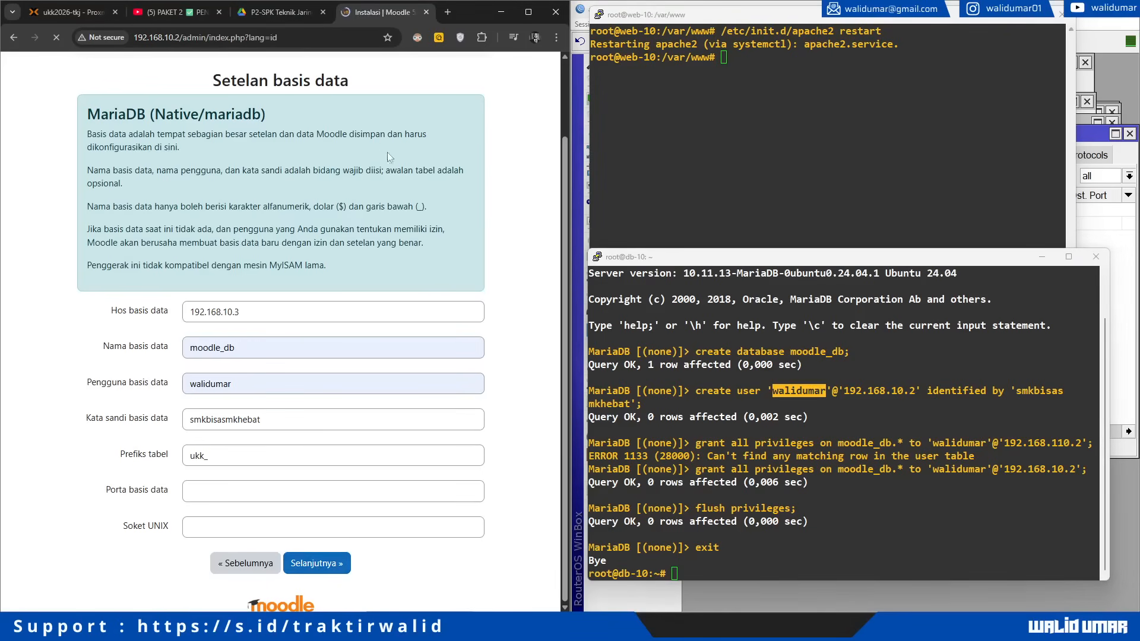
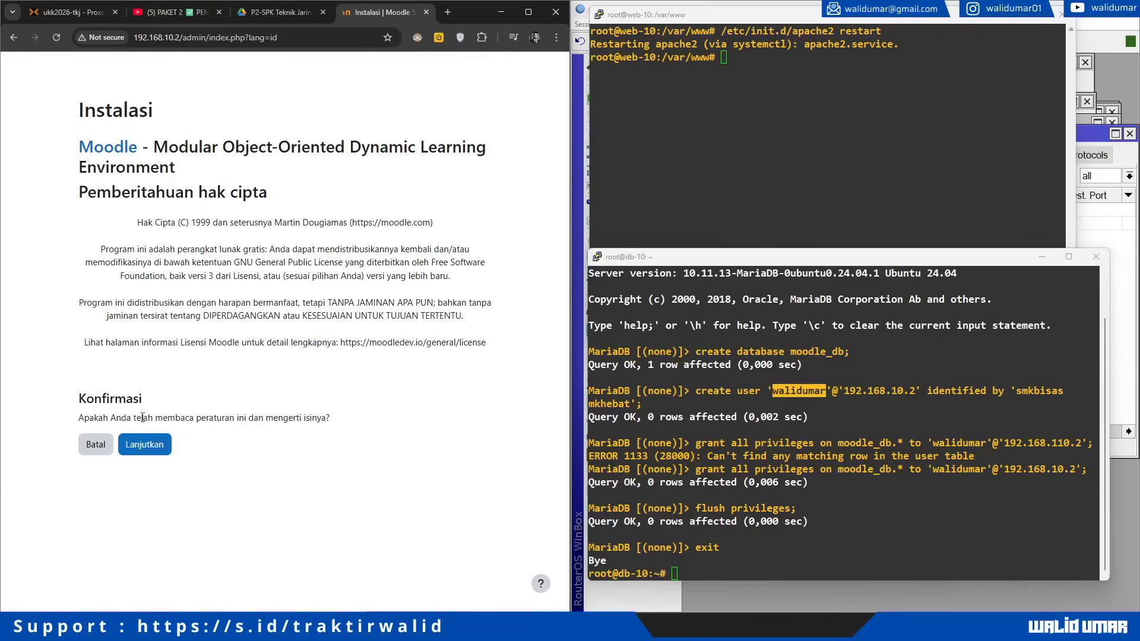
Step: Accept the copyright notice and review the server check results, which flag the missing gd extension
{"action": "left_click", "coordinate": [142, 453]}
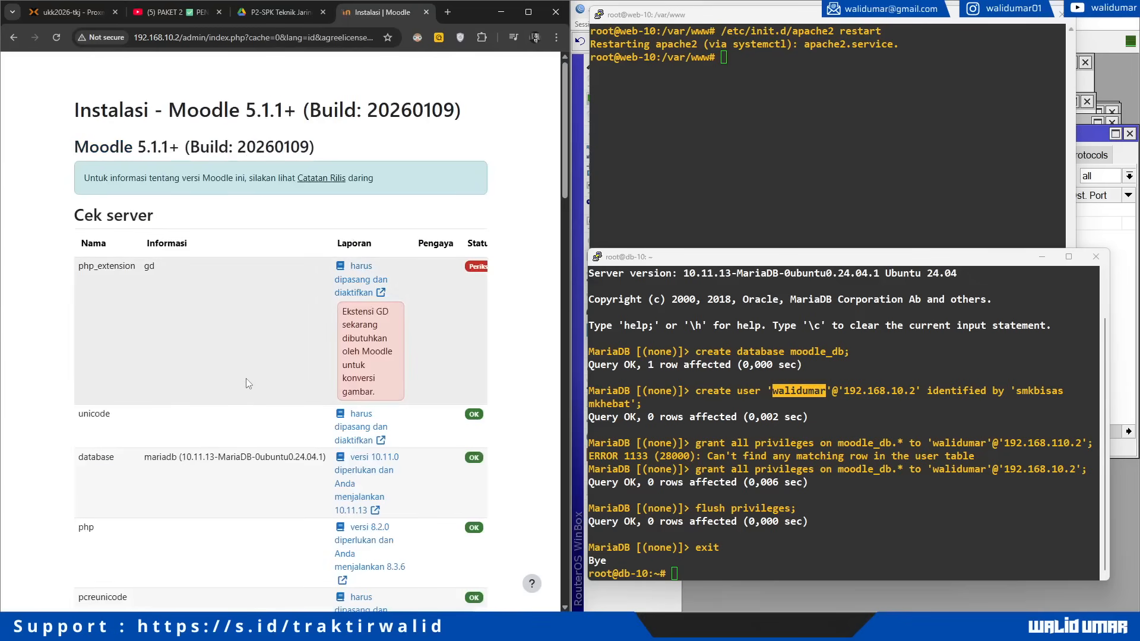
{"action": "key", "text": "ctrl+minus"}
{"action": "scroll", "coordinate": [246, 380], "scroll_direction": "down", "scroll_amount": 15}
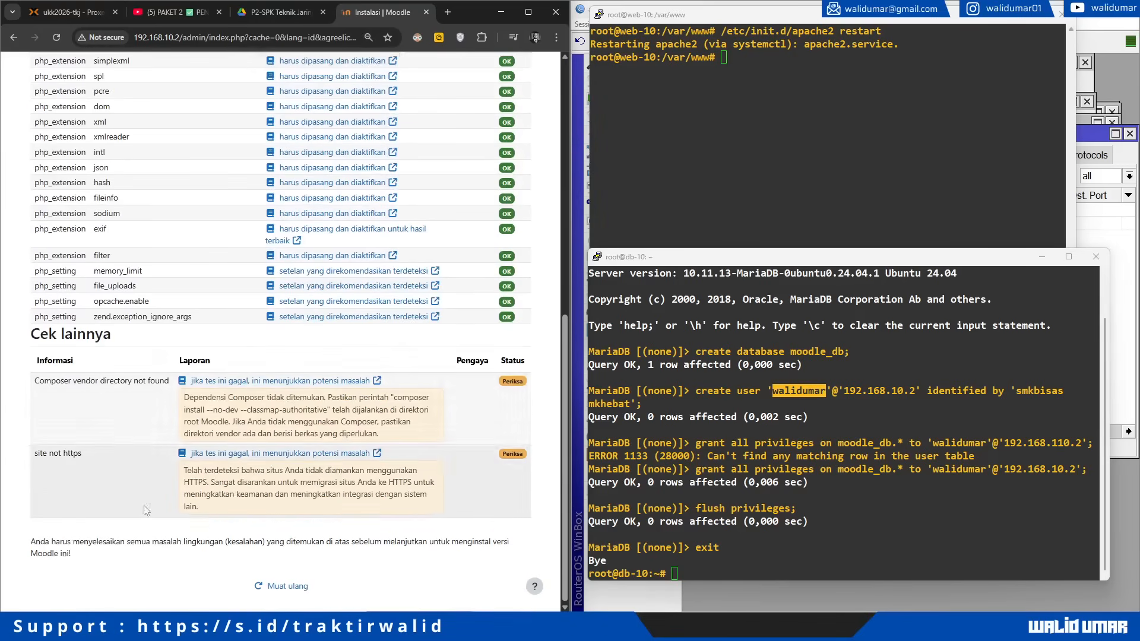
{"action": "scroll", "coordinate": [151, 429], "scroll_direction": "up", "scroll_amount": 15}
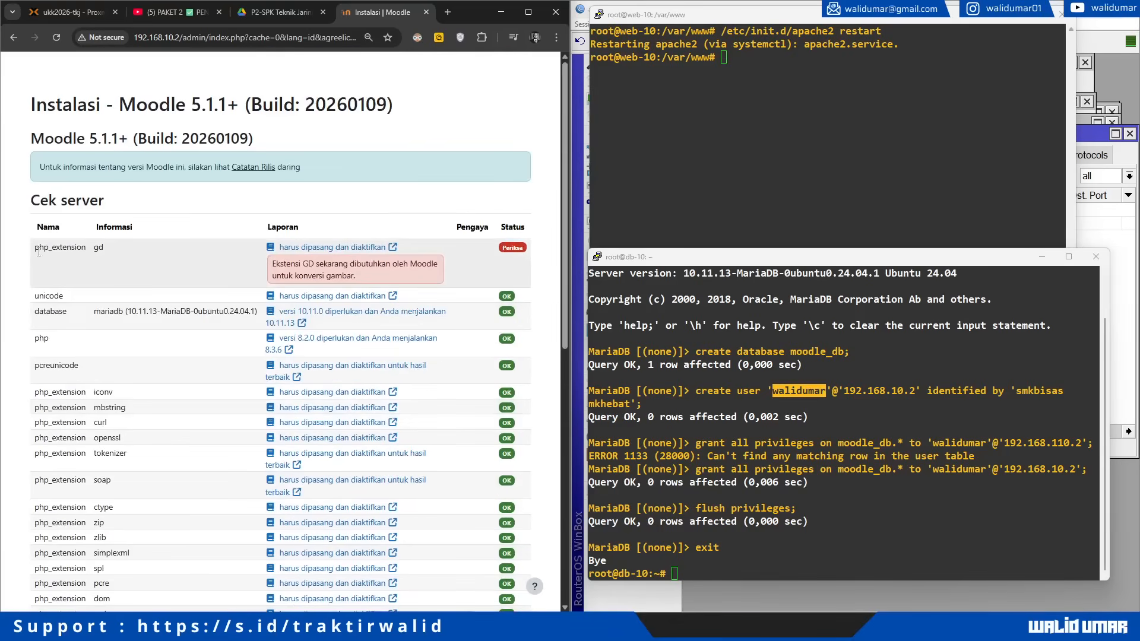
Step: On web-10, install php-gd with apt and restart Apache via /etc/init.d/apache2 restart
{"action": "left_click", "coordinate": [760, 162]}
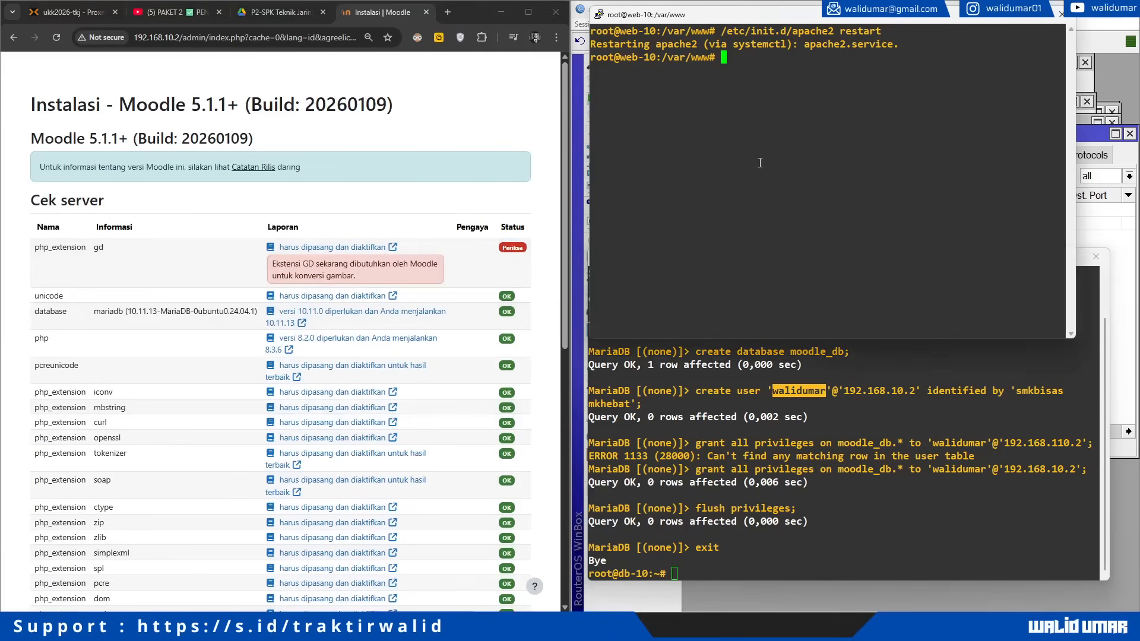
{"action": "type", "text": "apt install php-gd -y"}
{"action": "key", "text": "Return"}
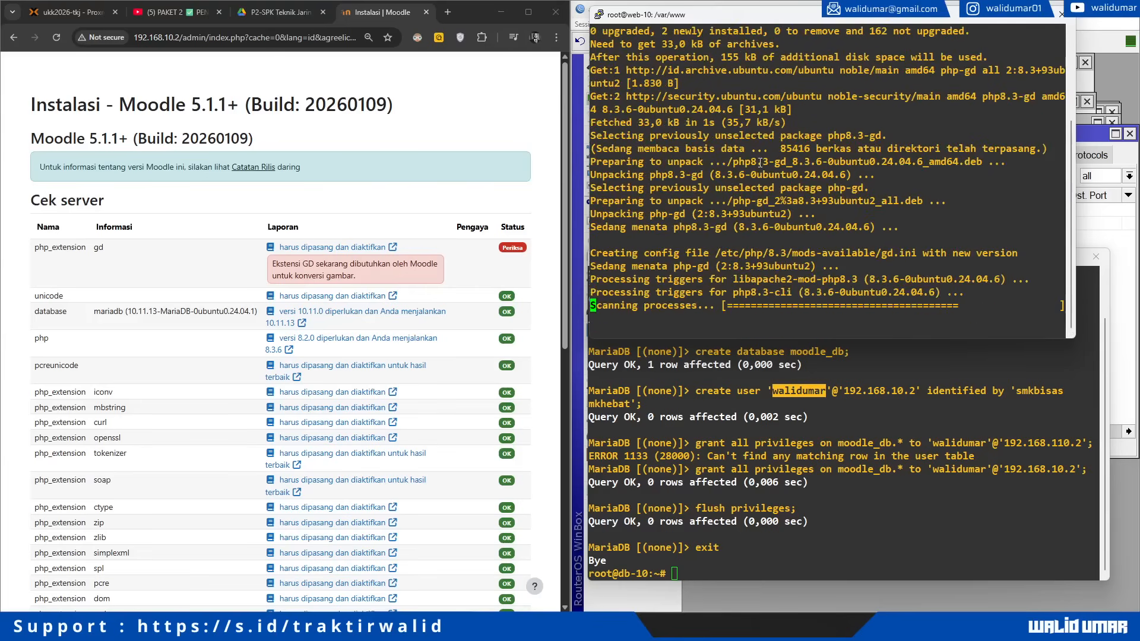
{"action": "key", "text": "Return"}
{"action": "key", "text": "Return"}
{"action": "type", "text": "/etc/init.d/apache2 restart"}
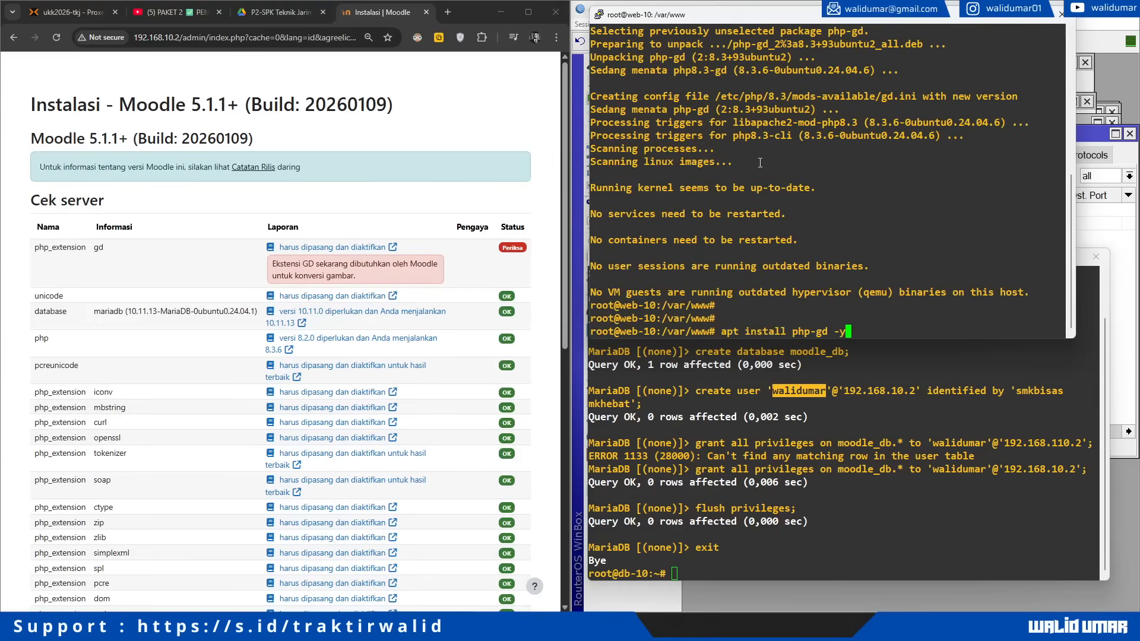
{"action": "key", "text": "Return"}
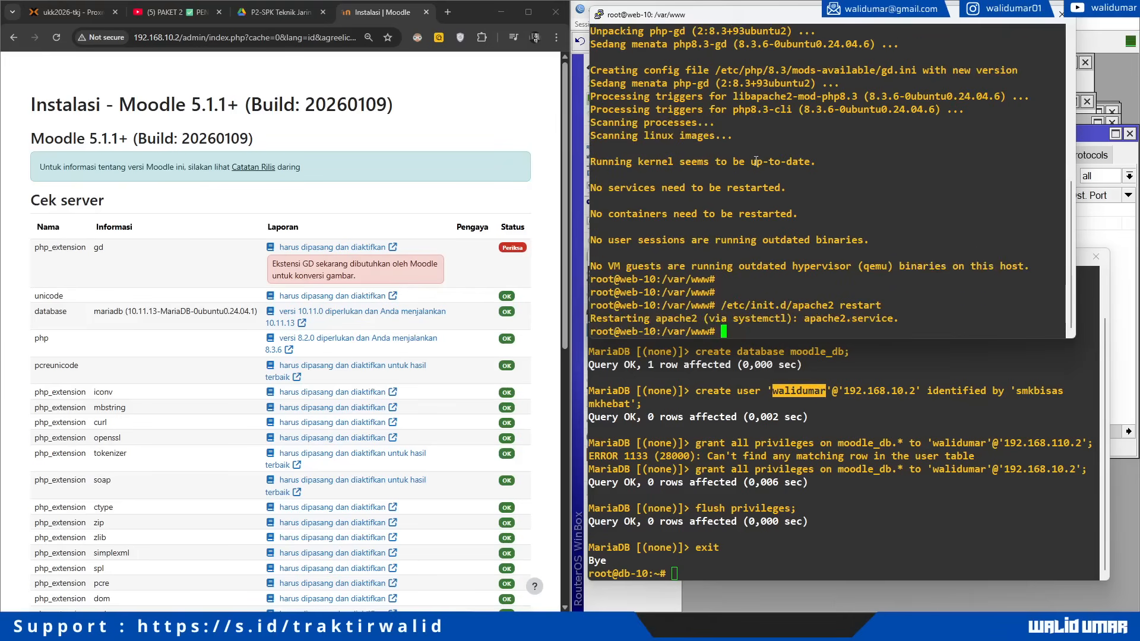
{"action": "scroll", "coordinate": [356, 357], "scroll_direction": "down", "scroll_amount": 8}
{"action": "left_click", "coordinate": [281, 586]}
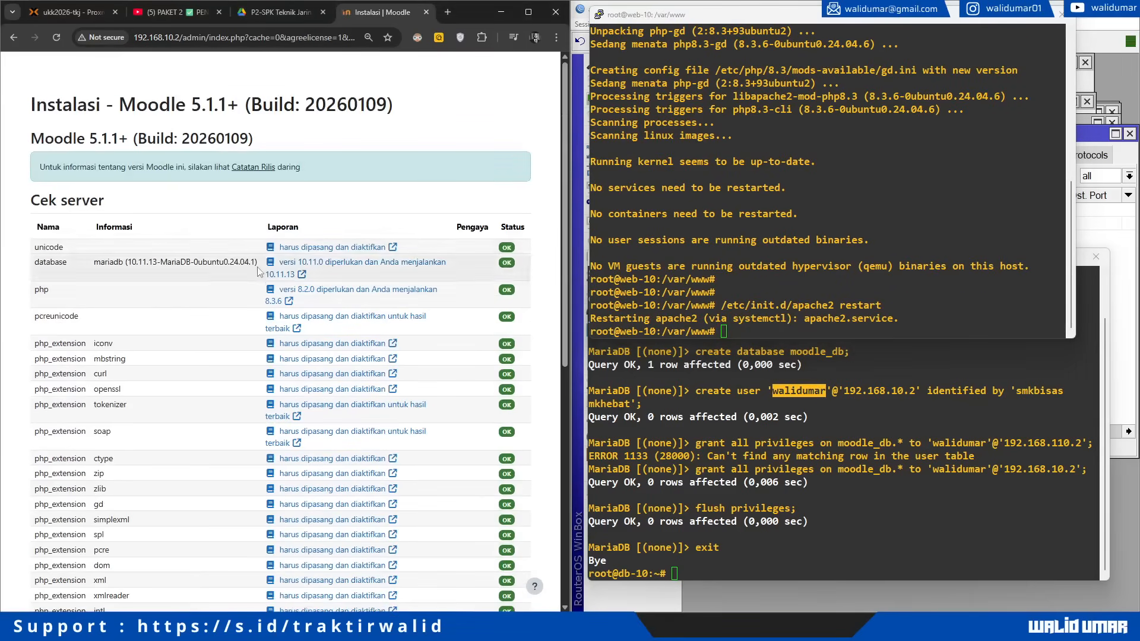
{"action": "scroll", "coordinate": [259, 272], "scroll_direction": "down", "scroll_amount": 7}
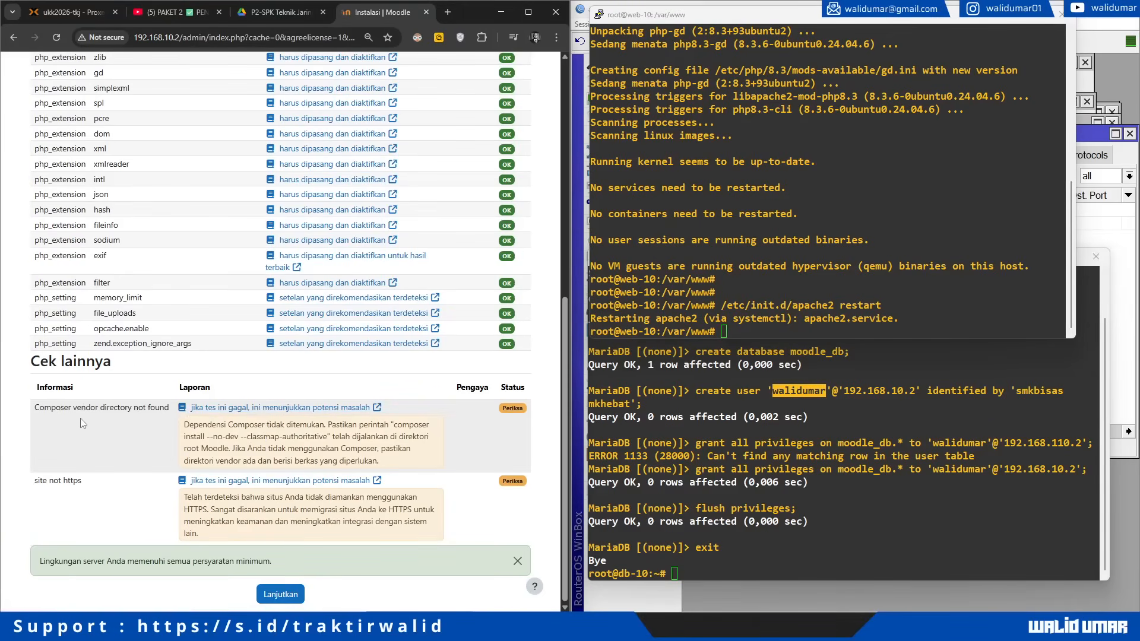
{"action": "triple_click", "coordinate": [59, 481]}
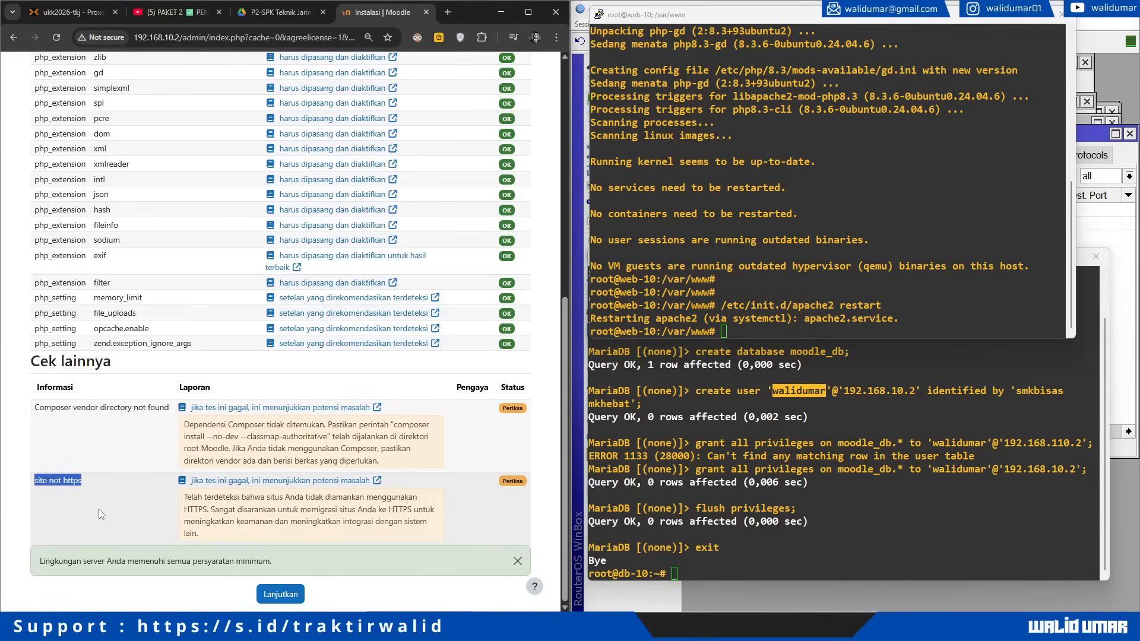
{"action": "left_click", "coordinate": [280, 594]}
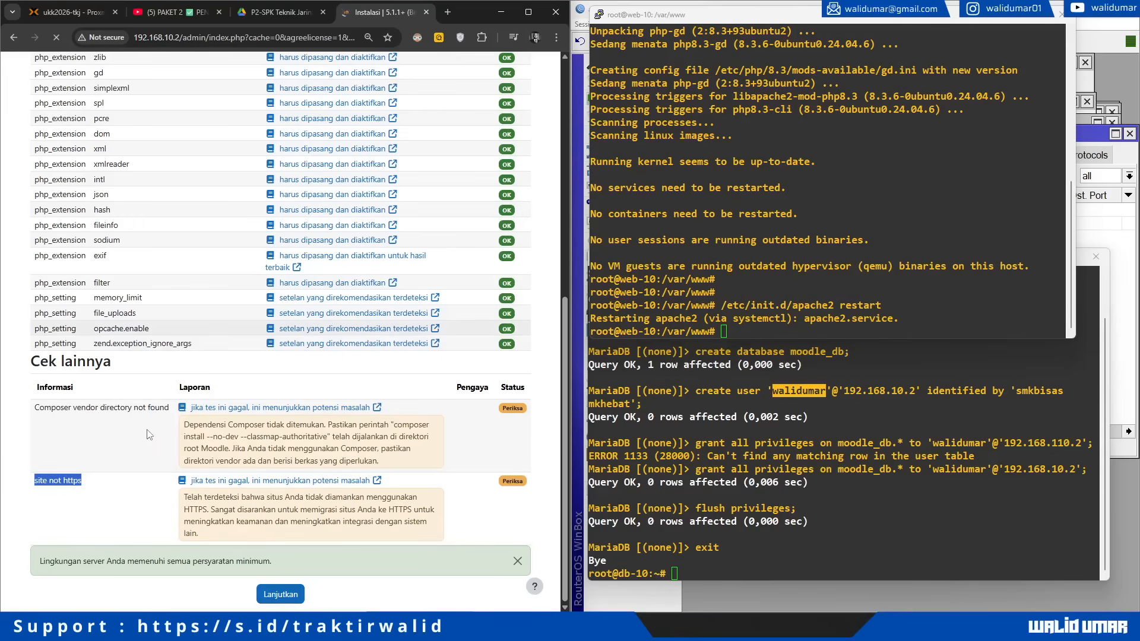
Step: On db-10, start a tail -f command while browsing /var/log for the MySQL log
{"action": "left_click", "coordinate": [777, 181]}
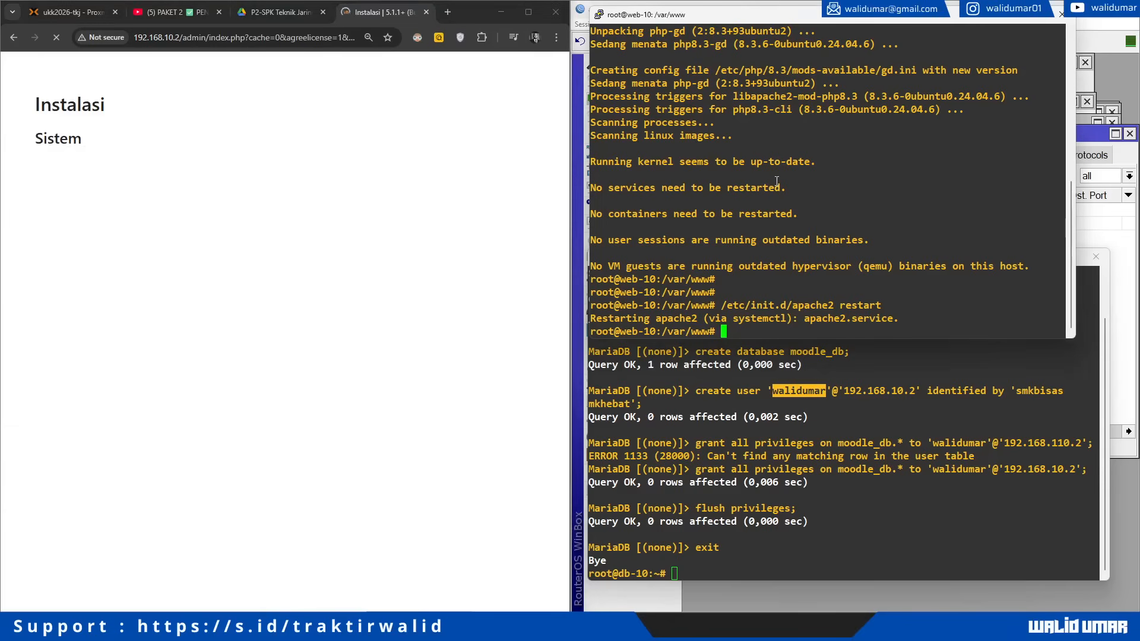
{"action": "left_click", "coordinate": [828, 427]}
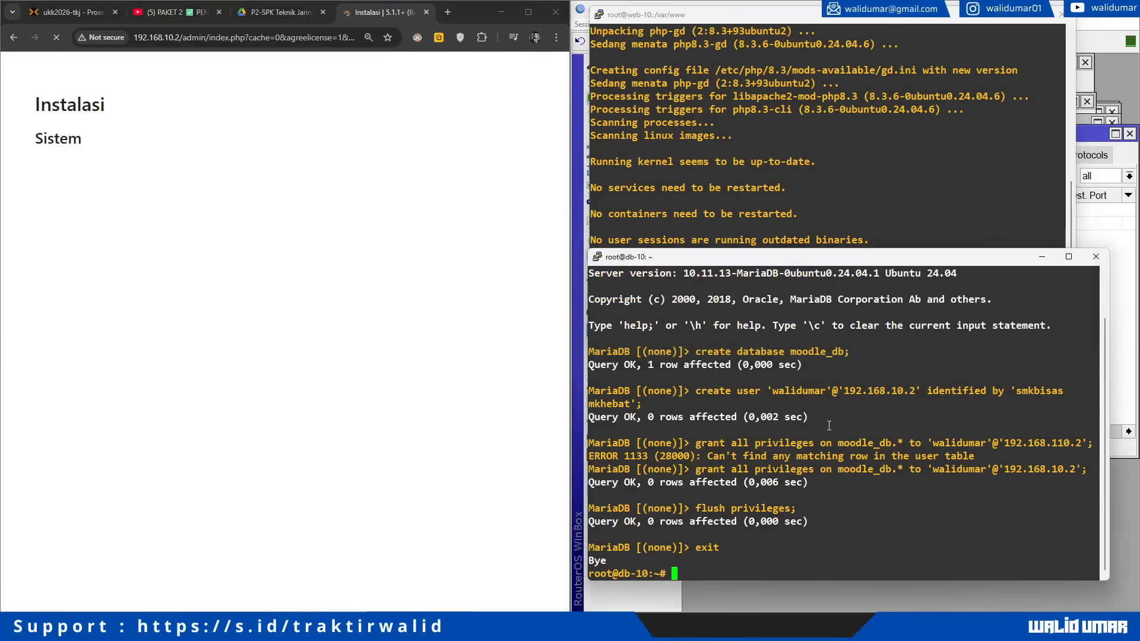
{"action": "type", "text": "tail -f /var/"}
{"action": "type", "text": "my"}
{"action": "key", "text": "BackSpace"}
{"action": "key", "text": "BackSpace"}
{"action": "key", "text": "Tab"}
{"action": "key", "text": "Tab"}
{"action": "key", "text": "Tab"}
{"action": "type", "text": "log/"}
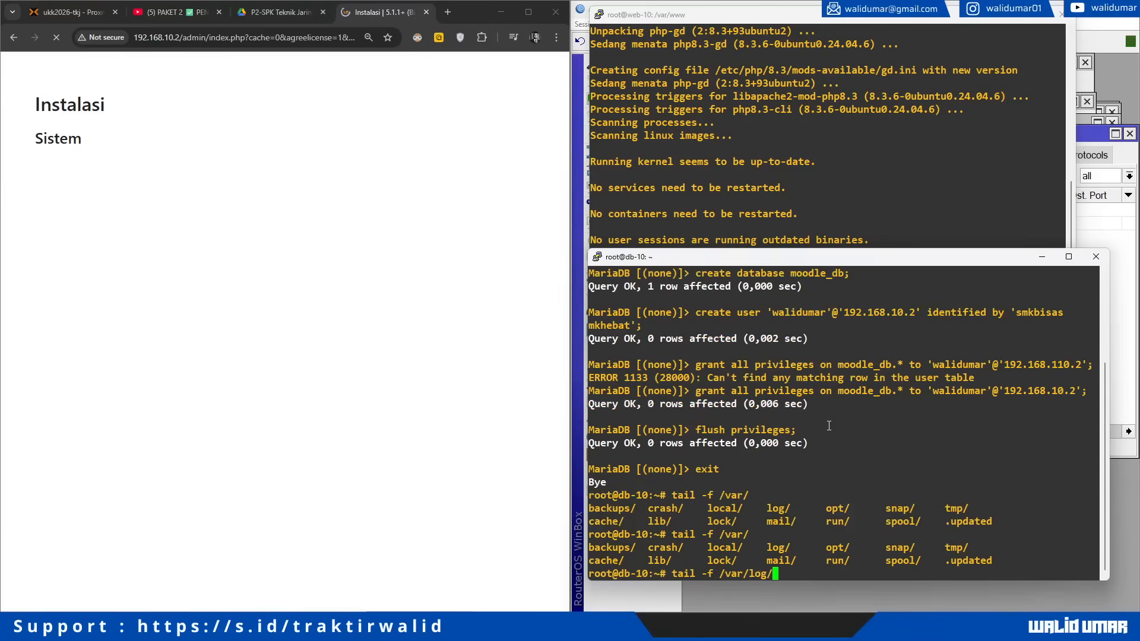
{"action": "type", "text": "my"}
{"action": "key", "text": "BackSpace"}
{"action": "key", "text": "BackSpace"}
{"action": "key", "text": "BackSpace"}
{"action": "key", "text": "BackSpace"}
{"action": "key", "text": "BackSpace"}
{"action": "key", "text": "BackSpace"}
{"action": "key", "text": "BackSpace"}
{"action": "key", "text": "BackSpace"}
{"action": "key", "text": "BackSpace"}
{"action": "key", "text": "BackSpace"}
{"action": "key", "text": "BackSpace"}
{"action": "key", "text": "BackSpace"}
{"action": "key", "text": "BackSpace"}
{"action": "key", "text": "BackSpace"}
Step: Uncomment general_log_file and general_log in /etc/mysql/mariadb.conf.d/50-server.cnf
{"action": "key", "text": "Up"}
{"action": "key", "text": "Up"}
{"action": "key", "text": "Up"}
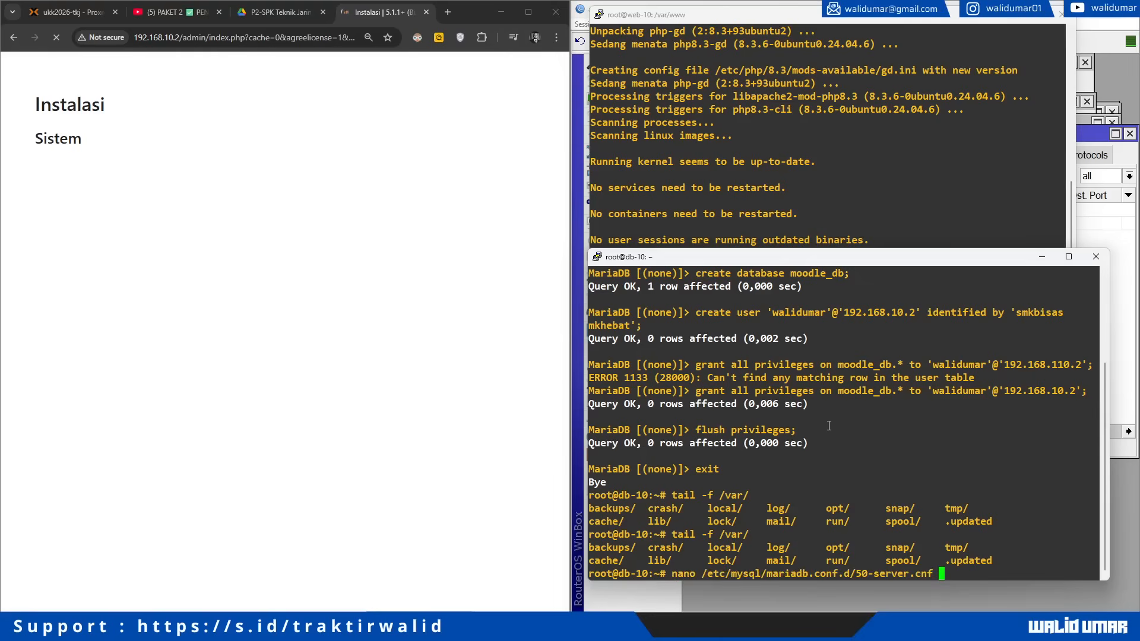
{"action": "key", "text": "Return"}
{"action": "key", "text": "Down"}
{"action": "key", "text": "Down"}
{"action": "key", "text": "Down"}
{"action": "key", "text": "Down"}
{"action": "key", "text": "Down"}
{"action": "key", "text": "Down"}
{"action": "key", "text": "Down"}
{"action": "key", "text": "Down"}
{"action": "key", "text": "Down"}
{"action": "key", "text": "Down"}
{"action": "key", "text": "Down"}
{"action": "key", "text": "Down"}
{"action": "key", "text": "Down"}
{"action": "key", "text": "Down"}
{"action": "key", "text": "Down"}
{"action": "key", "text": "Down"}
{"action": "key", "text": "Down"}
{"action": "key", "text": "Down"}
{"action": "key", "text": "Down"}
{"action": "key", "text": "Down"}
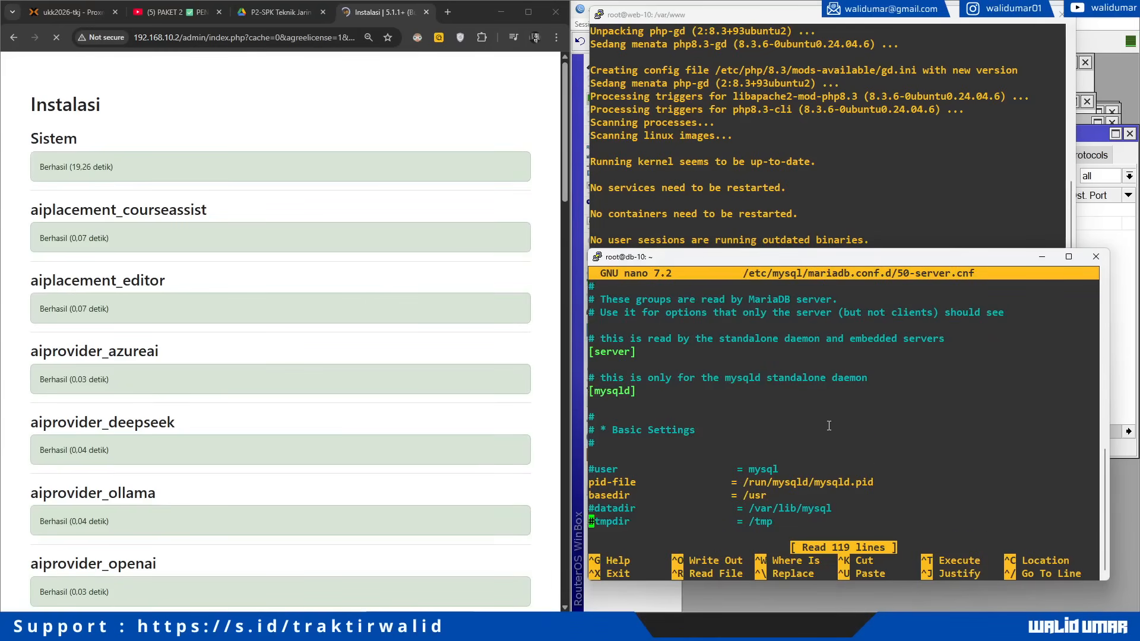
{"action": "key", "text": "Down"}
{"action": "key", "text": "Down"}
{"action": "key", "text": "Down"}
{"action": "key", "text": "Down"}
{"action": "key", "text": "Down"}
{"action": "key", "text": "Down"}
{"action": "key", "text": "Down"}
{"action": "key", "text": "Down"}
{"action": "key", "text": "Down"}
{"action": "key", "text": "Down"}
{"action": "key", "text": "Down"}
{"action": "key", "text": "Down"}
{"action": "key", "text": "Down"}
{"action": "key", "text": "Down"}
{"action": "key", "text": "Down"}
{"action": "key", "text": "Down"}
{"action": "key", "text": "Down"}
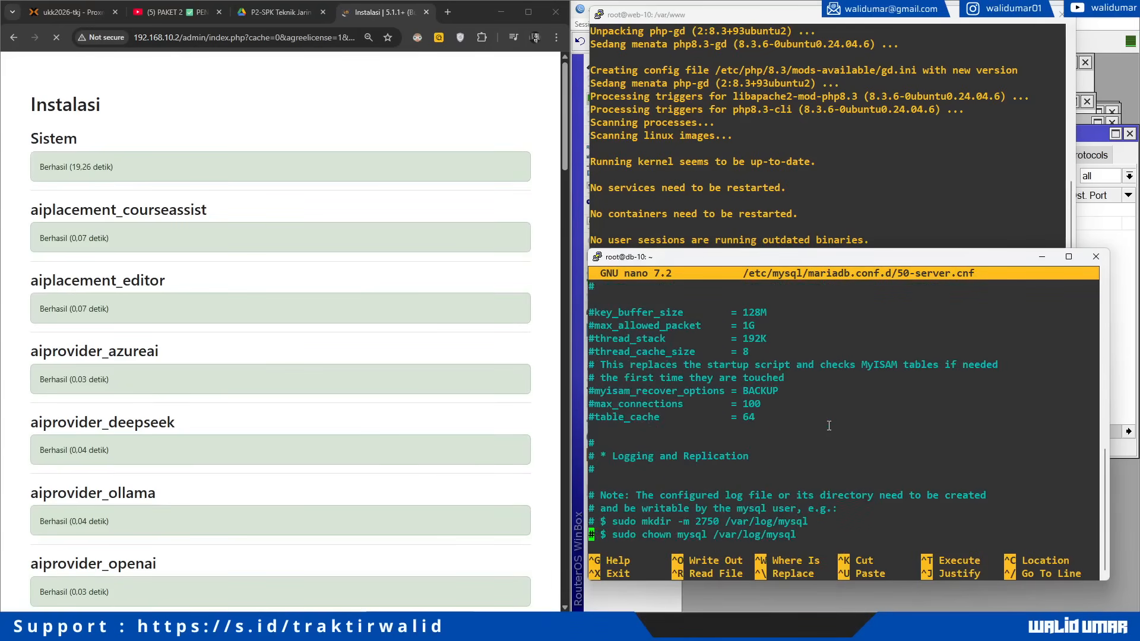
{"action": "key", "text": "Down"}
{"action": "key", "text": "Down"}
{"action": "key", "text": "Down"}
{"action": "key", "text": "Down"}
{"action": "key", "text": "Down"}
{"action": "key", "text": "Down"}
{"action": "key", "text": "Down"}
{"action": "key", "text": "Down"}
{"action": "key", "text": "Down"}
{"action": "key", "text": "Down"}
{"action": "key", "text": "Down"}
{"action": "key", "text": "Down"}
{"action": "key", "text": "Down"}
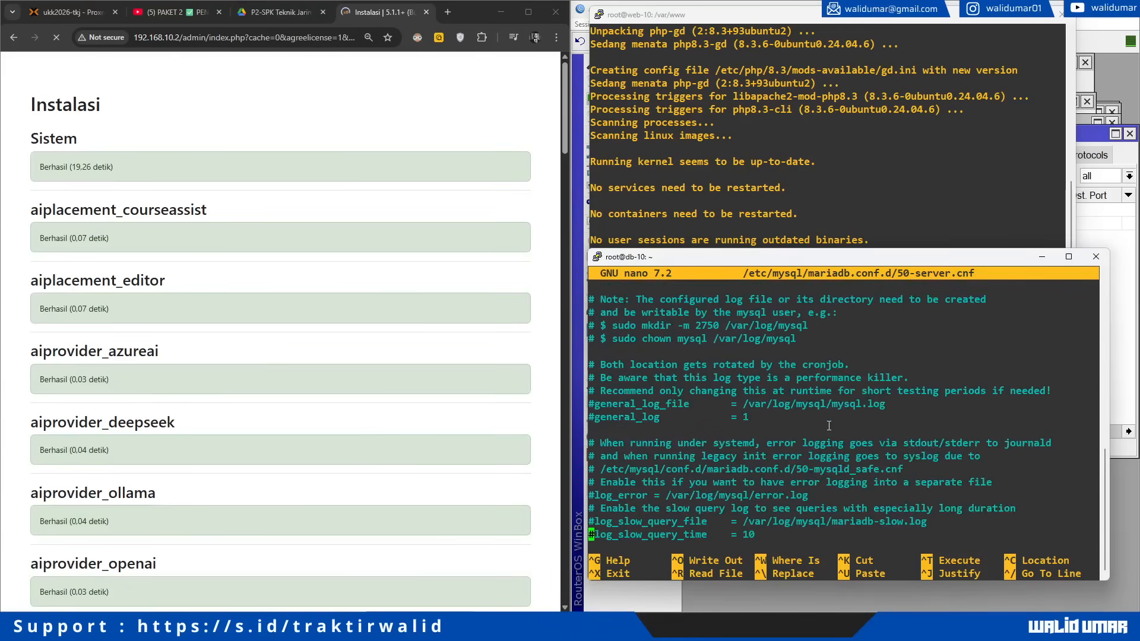
{"action": "key", "text": "Up"}
{"action": "key", "text": "Up"}
{"action": "key", "text": "Up"}
{"action": "key", "text": "Up"}
{"action": "key", "text": "Up"}
{"action": "key", "text": "Up"}
{"action": "key", "text": "Up"}
{"action": "key", "text": "Up"}
{"action": "key", "text": "Up"}
{"action": "key", "text": "Right"}
{"action": "key", "text": "BackSpace"}
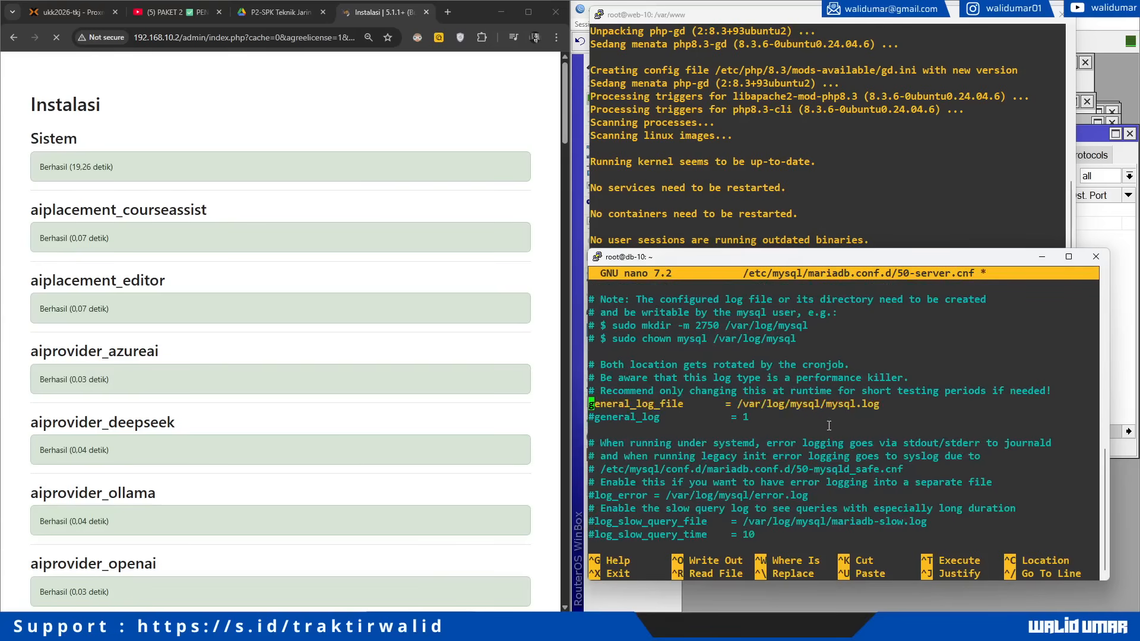
{"action": "key", "text": "Down"}
{"action": "key", "text": "Right"}
{"action": "key", "text": "BackSpace"}
Step: Save 50-server.cnf and restart MariaDB with /etc/init.d/mariadb restart
{"action": "key", "text": "ctrl+o"}
{"action": "key", "text": "Return"}
{"action": "key", "text": "ctrl+x"}
{"action": "type", "text": "/etc/in"}
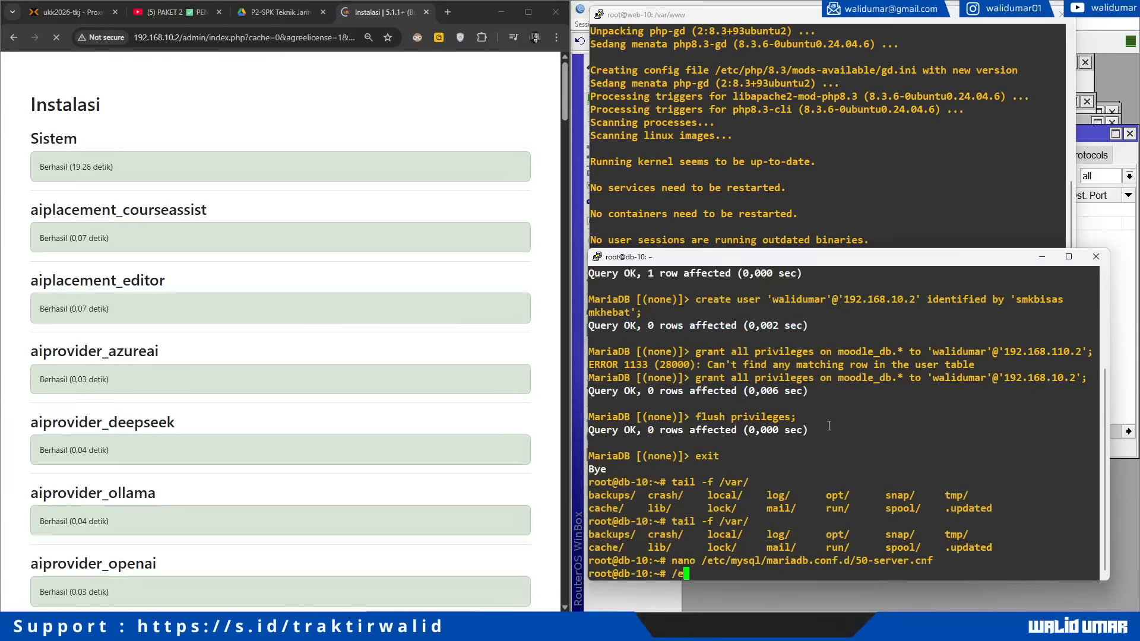
{"action": "type", "text": "it.d/mariadb "}
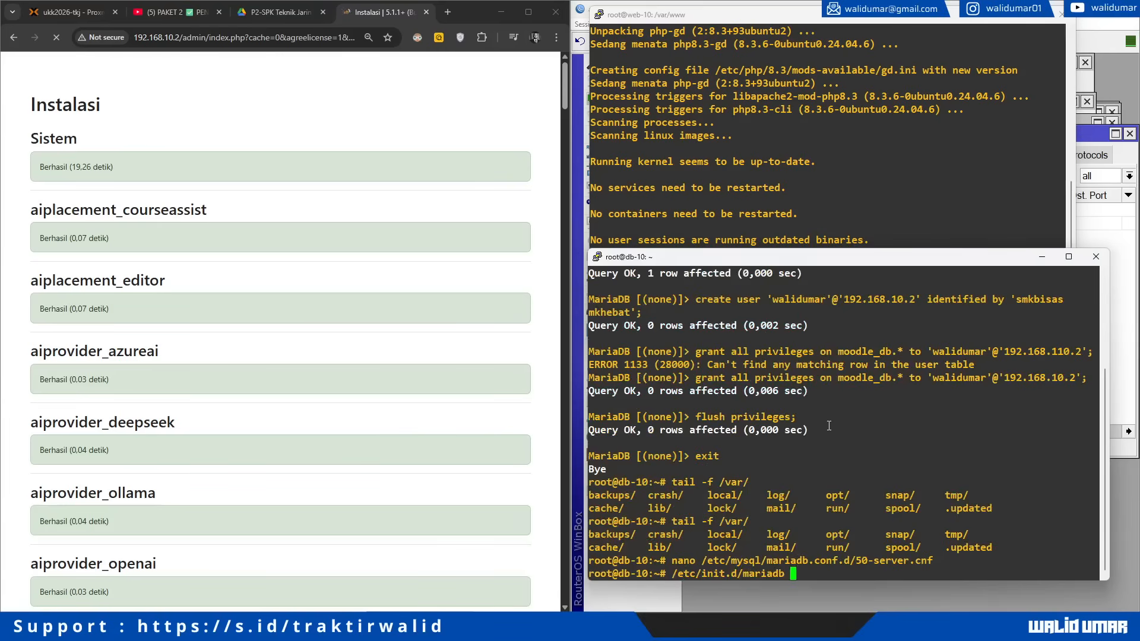
{"action": "type", "text": "restart"}
{"action": "key", "text": "Return"}
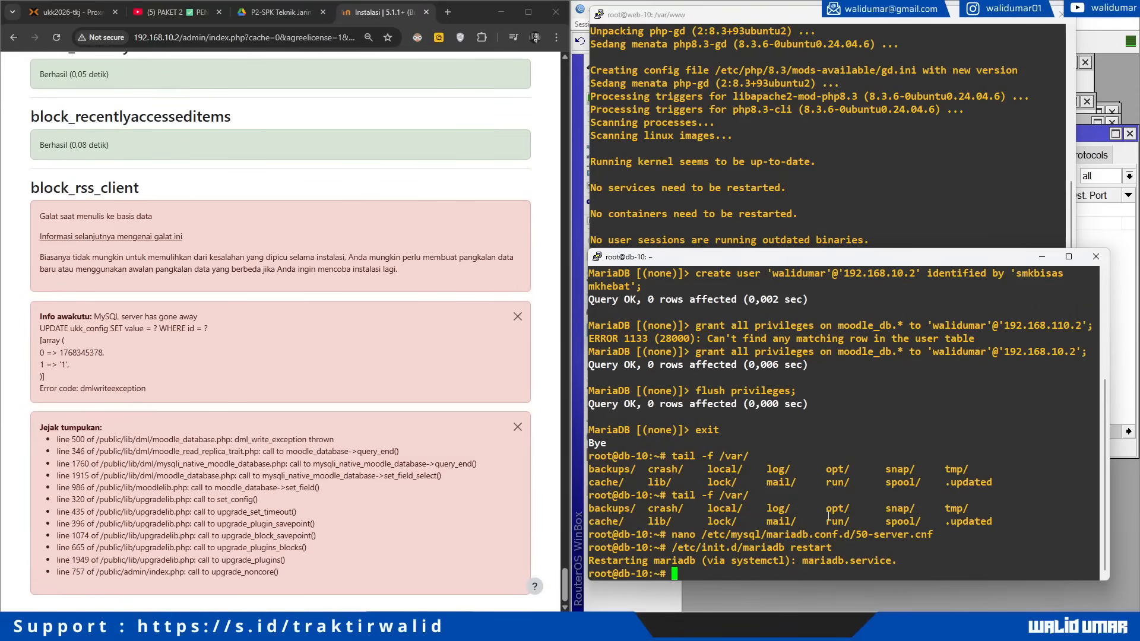
Step: Look for the MySQL log in /var/log and recheck the general log path in 50-server.cnf
{"action": "type", "text": "tail -f /var/log/my"}
{"action": "key", "text": "BackSpace"}
{"action": "key", "text": "BackSpace"}
{"action": "key", "text": "Tab"}
{"action": "key", "text": "Tab"}
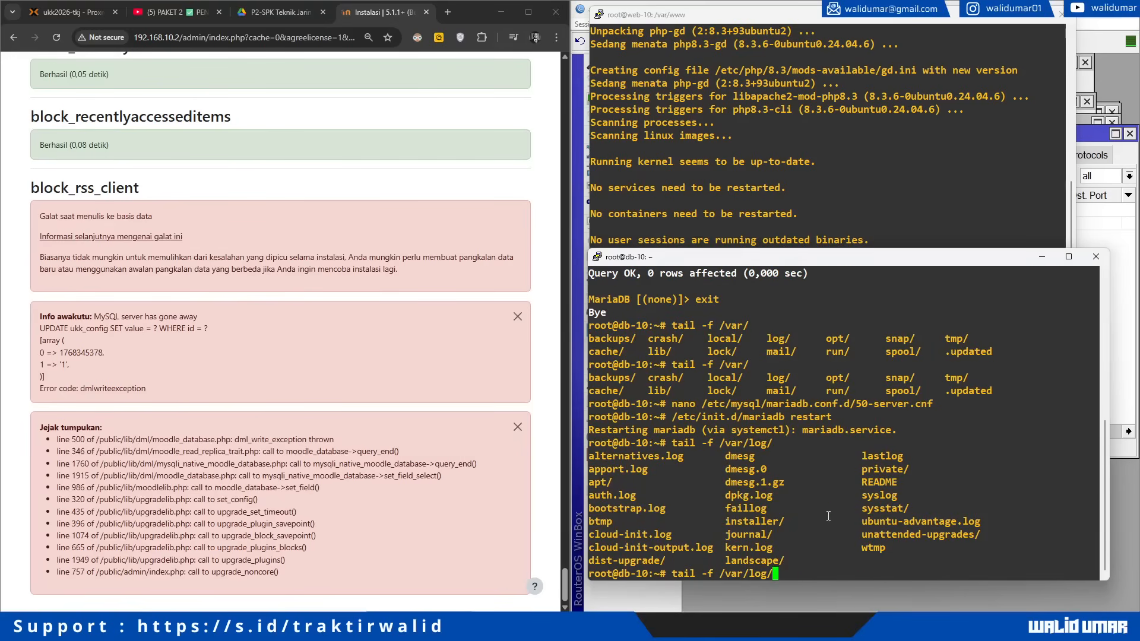
{"action": "key", "text": "Up"}
{"action": "key", "text": "Up"}
{"action": "key", "text": "Return"}
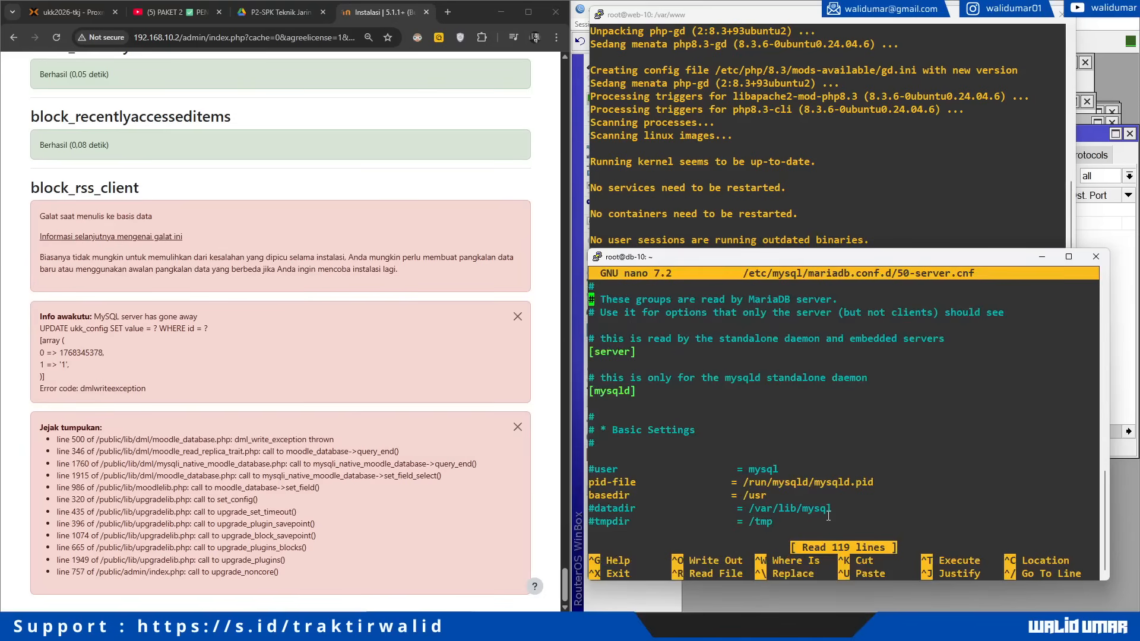
{"action": "key", "text": "Down"}
{"action": "key", "text": "Down"}
{"action": "key", "text": "Down"}
{"action": "key", "text": "Down"}
{"action": "key", "text": "Down"}
{"action": "key", "text": "Down"}
{"action": "key", "text": "Down"}
{"action": "key", "text": "Down"}
{"action": "key", "text": "Down"}
{"action": "key", "text": "Down"}
{"action": "key", "text": "Down"}
{"action": "key", "text": "Down"}
{"action": "key", "text": "Down"}
{"action": "key", "text": "Down"}
{"action": "key", "text": "Down"}
{"action": "key", "text": "Down"}
{"action": "key", "text": "Down"}
{"action": "key", "text": "Down"}
{"action": "key", "text": "Down"}
{"action": "key", "text": "Down"}
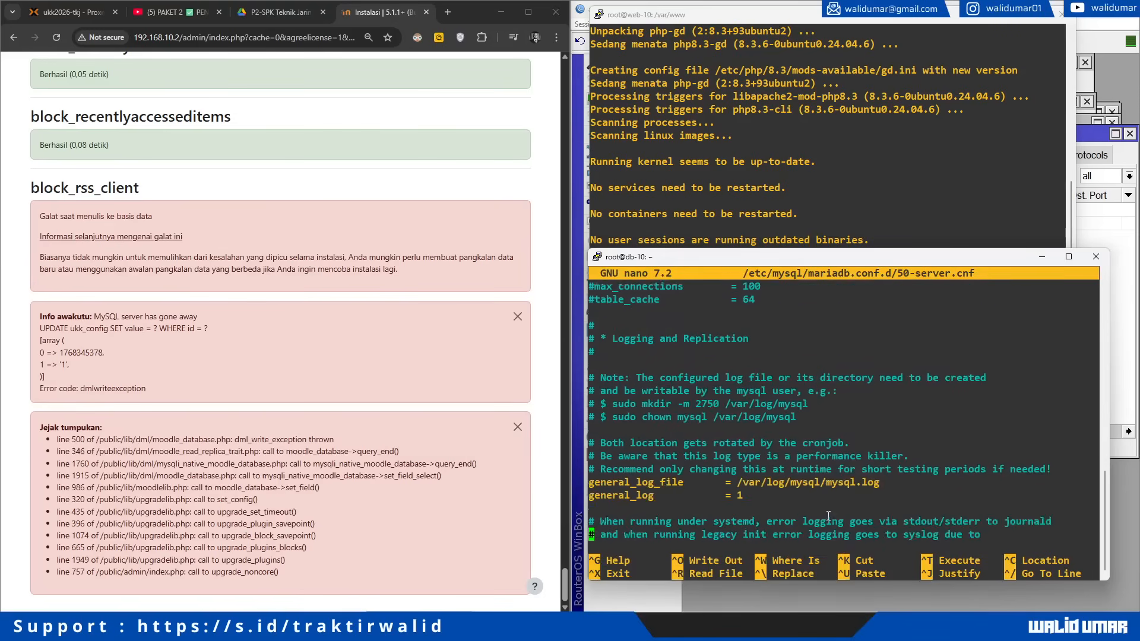
{"action": "key", "text": "Down"}
{"action": "key", "text": "Down"}
{"action": "key", "text": "Down"}
{"action": "key", "text": "Down"}
{"action": "key", "text": "Down"}
{"action": "key", "text": "Down"}
{"action": "key", "text": "Down"}
{"action": "key", "text": "Down"}
{"action": "key", "text": "Down"}
{"action": "key", "text": "Down"}
{"action": "key", "text": "Down"}
{"action": "key", "text": "Down"}
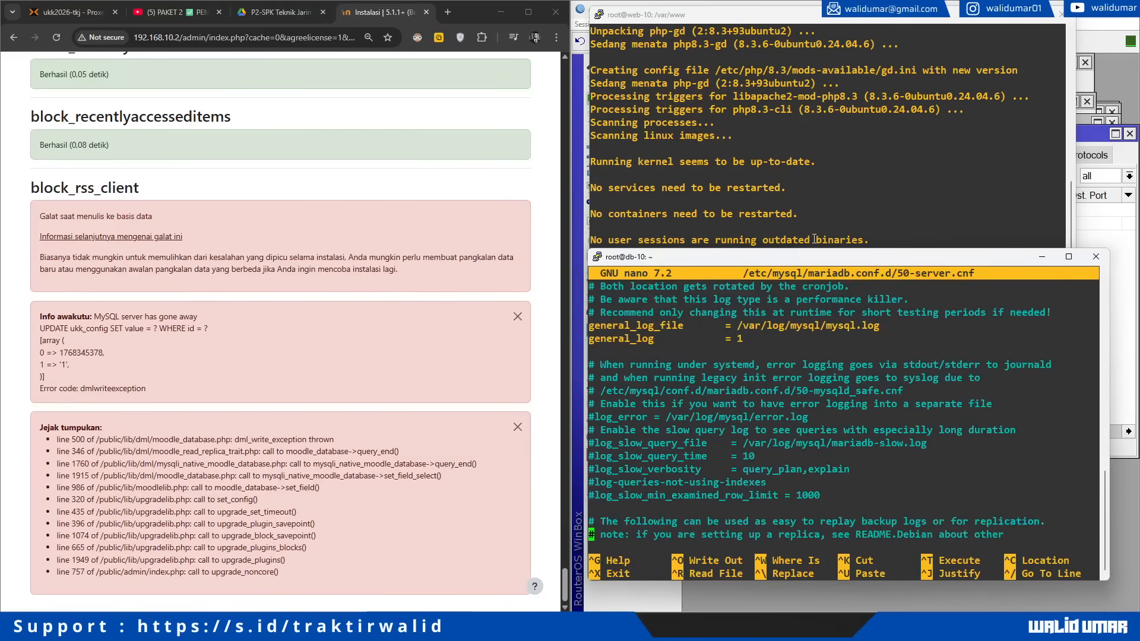
{"action": "left_click_drag", "start_coordinate": [736, 323], "coordinate": [872, 323]}
{"action": "left_click", "coordinate": [853, 321]}
Step: Reload the Moodle installer and load the site at 192.168.10.2
{"action": "left_click", "coordinate": [345, 330]}
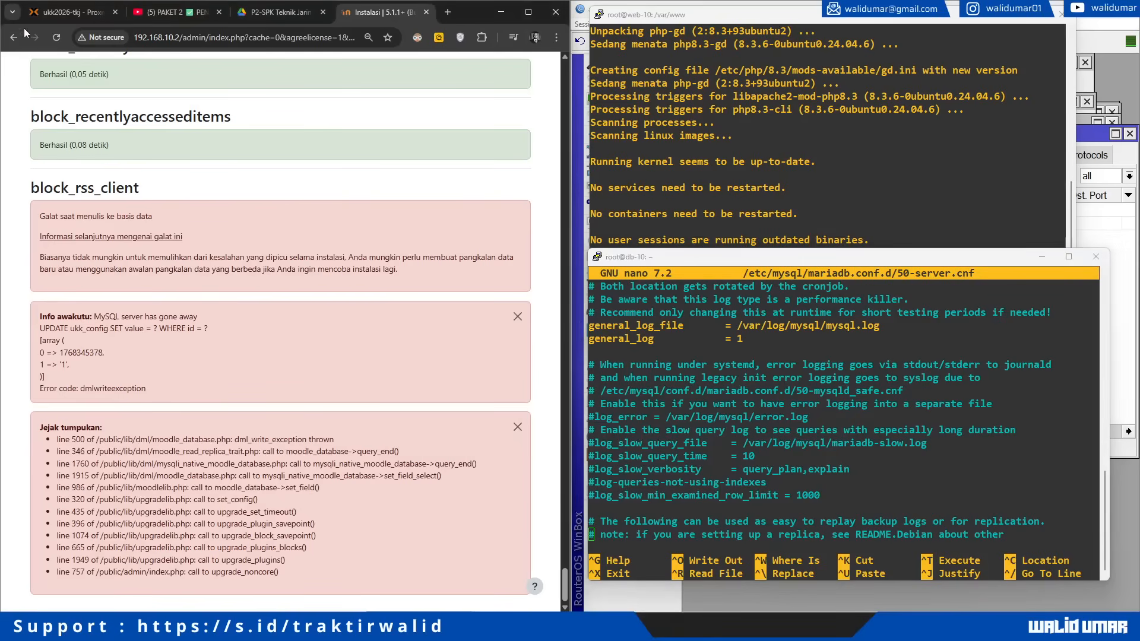
{"action": "left_click", "coordinate": [55, 33]}
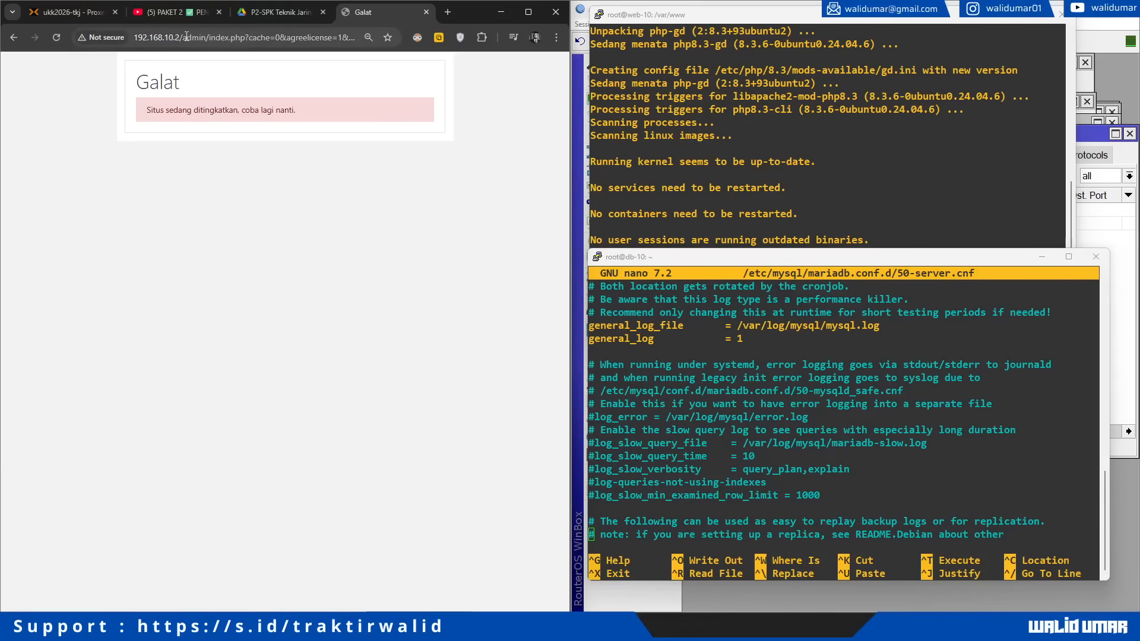
{"action": "left_click_drag", "start_coordinate": [186, 37], "coordinate": [395, 56]}
{"action": "type", "text": "192.168.10.2/"}
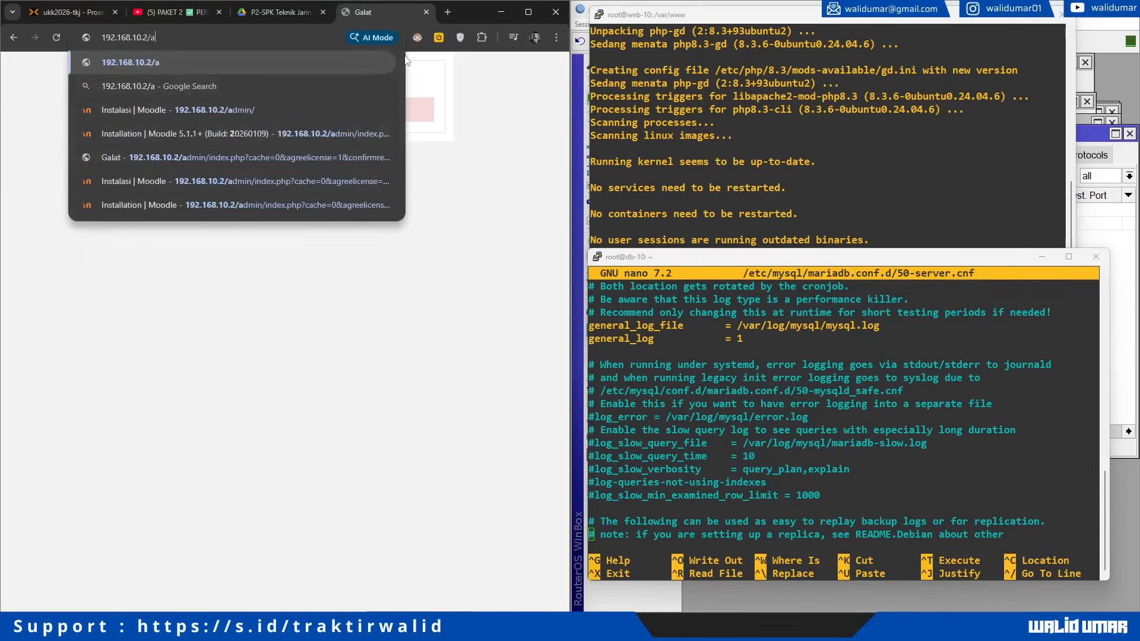
{"action": "key", "text": "Return"}
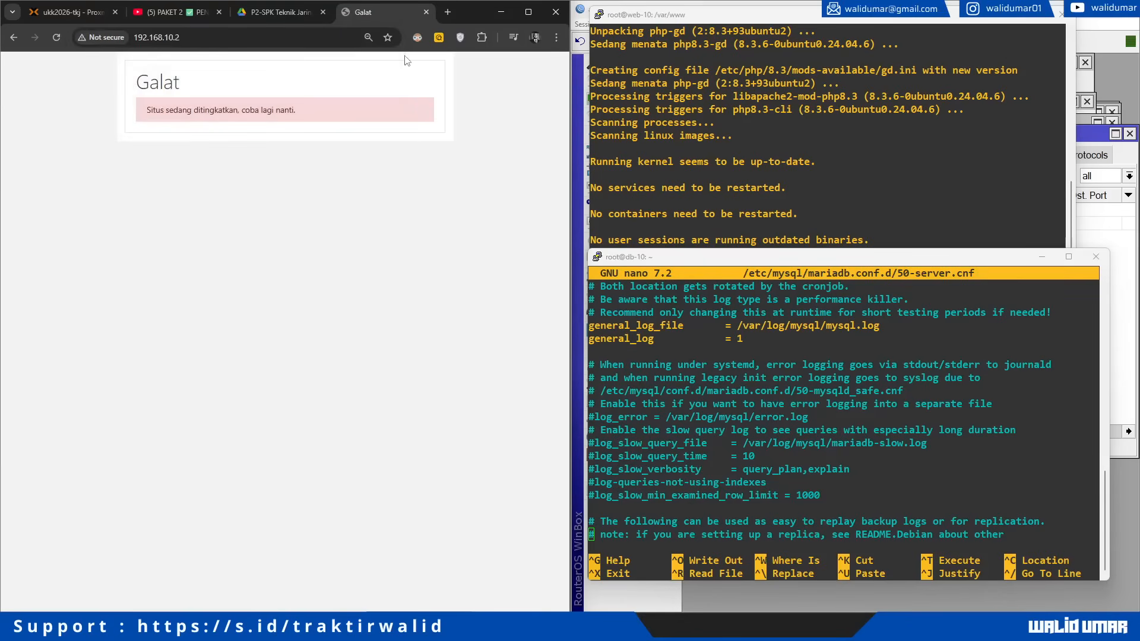
{"action": "left_click", "coordinate": [178, 37]}
{"action": "left_click", "coordinate": [340, 269]}
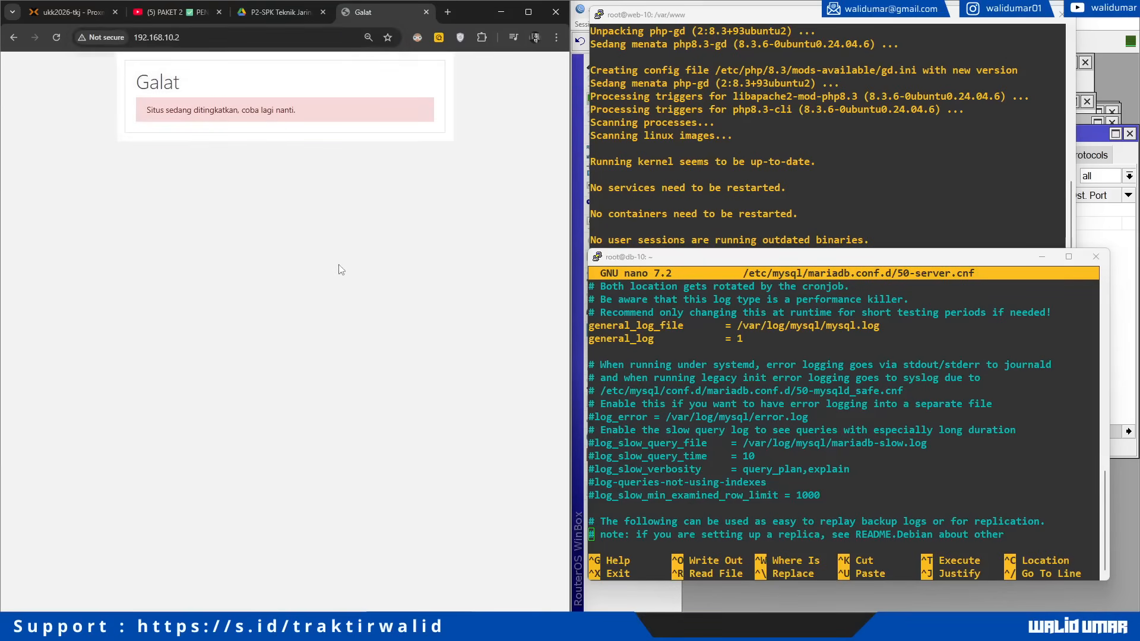
Step: On db-10, exit the editor, confirm MariaDB is running with /etc/init.d/mariadb status, and clear
{"action": "left_click", "coordinate": [775, 420]}
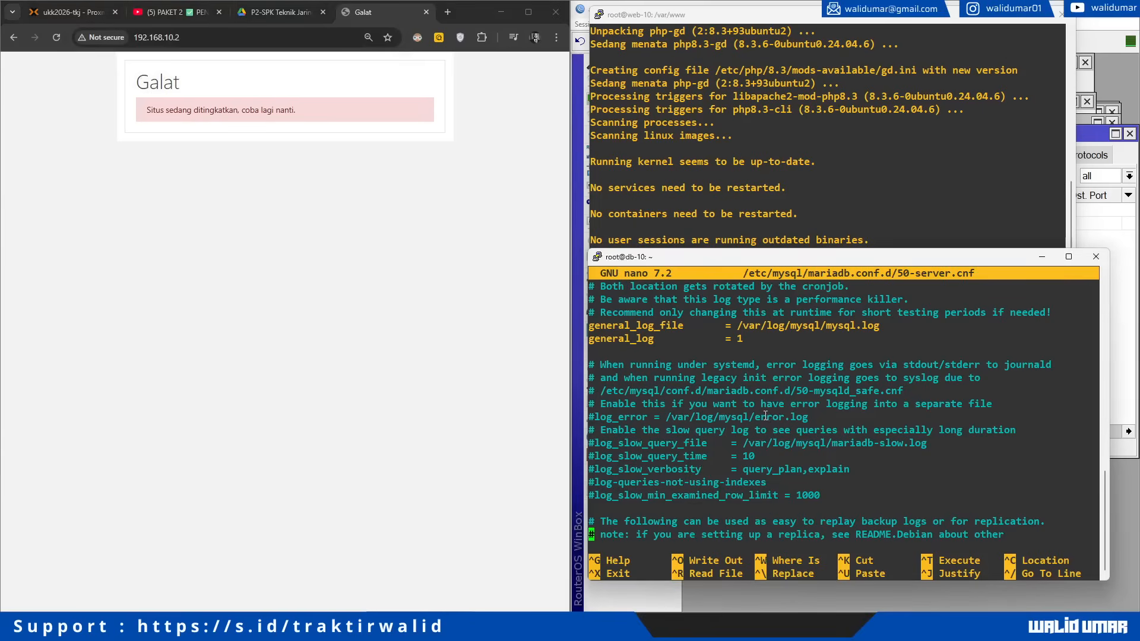
{"action": "key", "text": "ctrl+x"}
{"action": "type", "text": "/etc/init.d/a"}
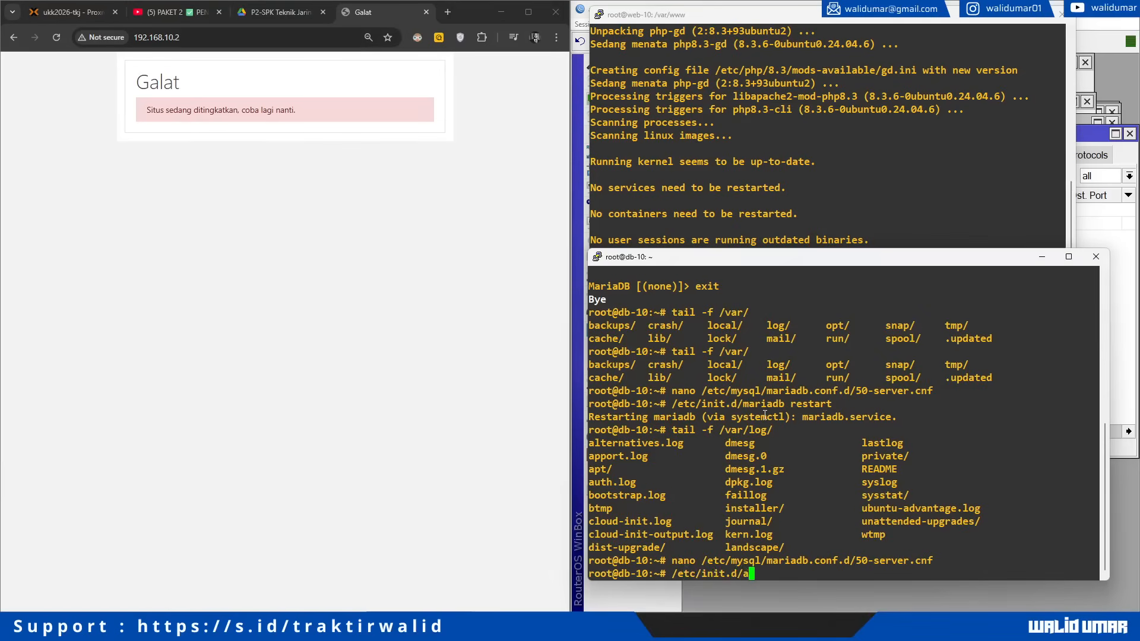
{"action": "type", "text": "pac"}
{"action": "key", "text": "BackSpace"}
{"action": "key", "text": "BackSpace"}
{"action": "key", "text": "BackSpace"}
{"action": "key", "text": "BackSpace"}
{"action": "type", "text": "m"}
{"action": "key", "text": "Tab"}
{"action": "type", "text": "status"}
{"action": "key", "text": "Return"}
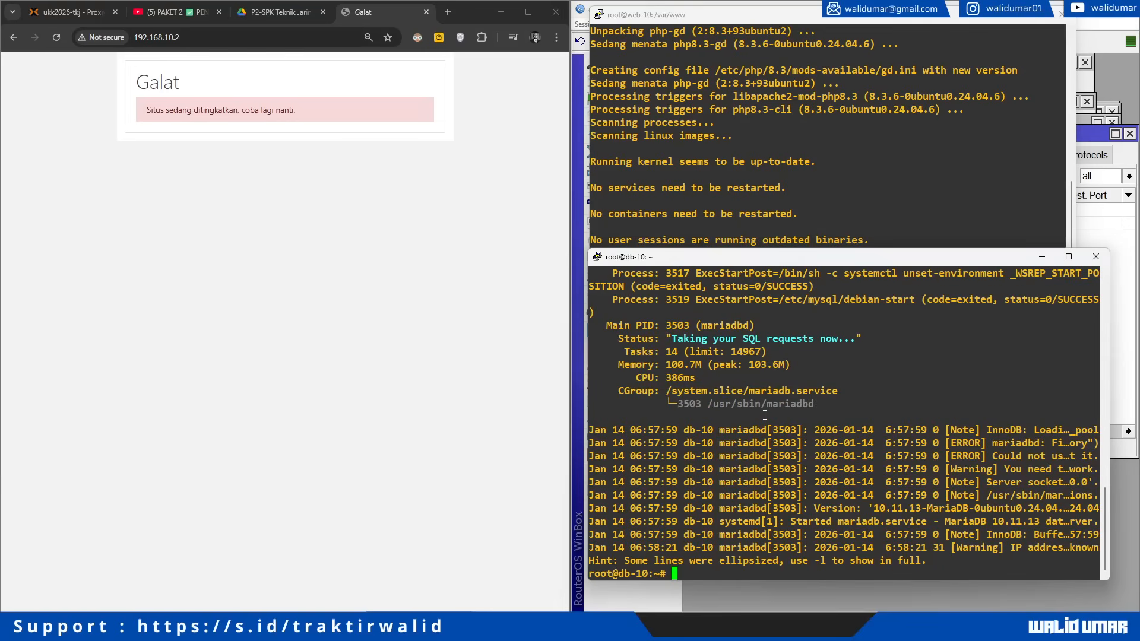
{"action": "scroll", "coordinate": [765, 415], "scroll_direction": "up", "scroll_amount": 8}
{"action": "scroll", "coordinate": [749, 410], "scroll_direction": "down", "scroll_amount": 8}
{"action": "type", "text": "clear"}
{"action": "key", "text": "Return"}
Step: Recall the earlier 50-server.cnf edit command from shell history
{"action": "key", "text": "Up"}
{"action": "key", "text": "Up"}
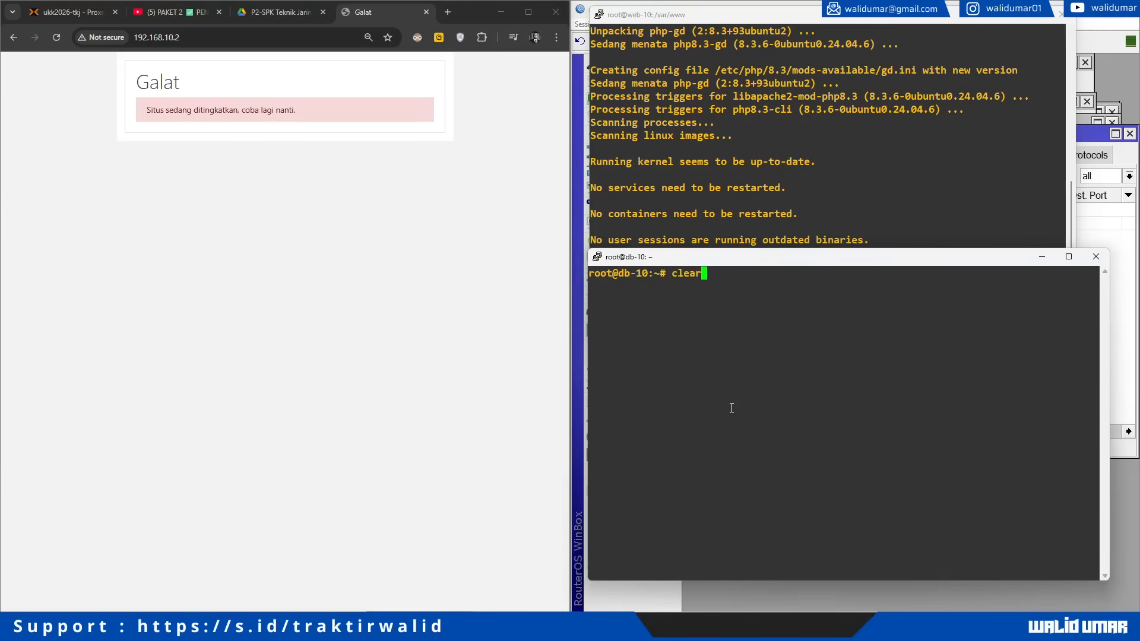
{"action": "key", "text": "Up"}
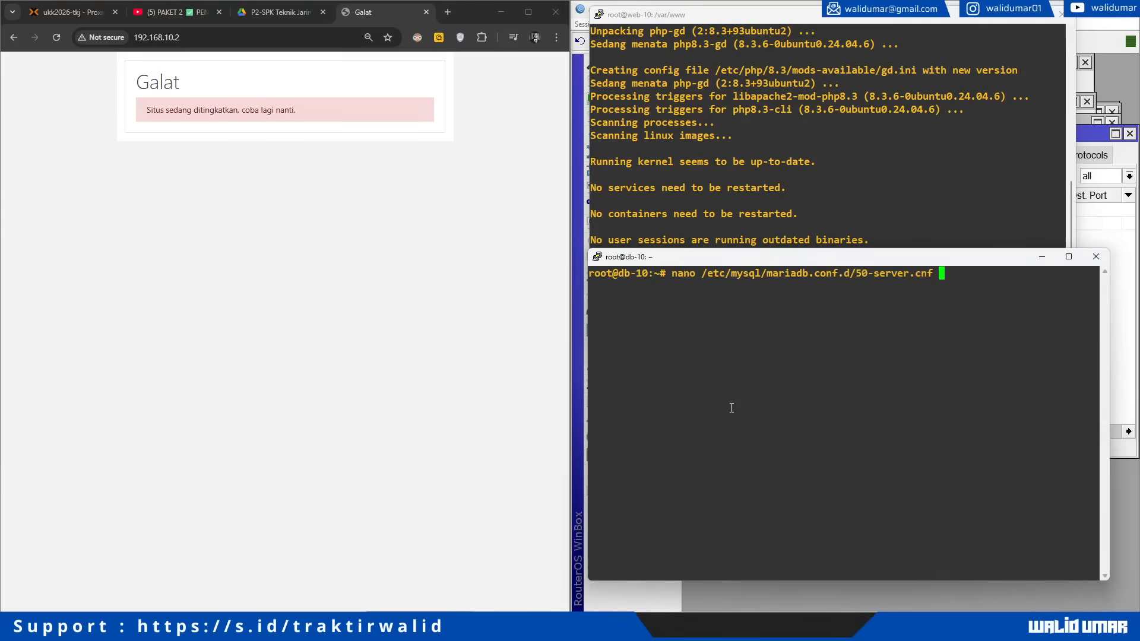
{"action": "key", "text": "Down"}
{"action": "key", "text": "Down"}
{"action": "key", "text": "Down"}
{"action": "key", "text": "Up"}
{"action": "key", "text": "Up"}
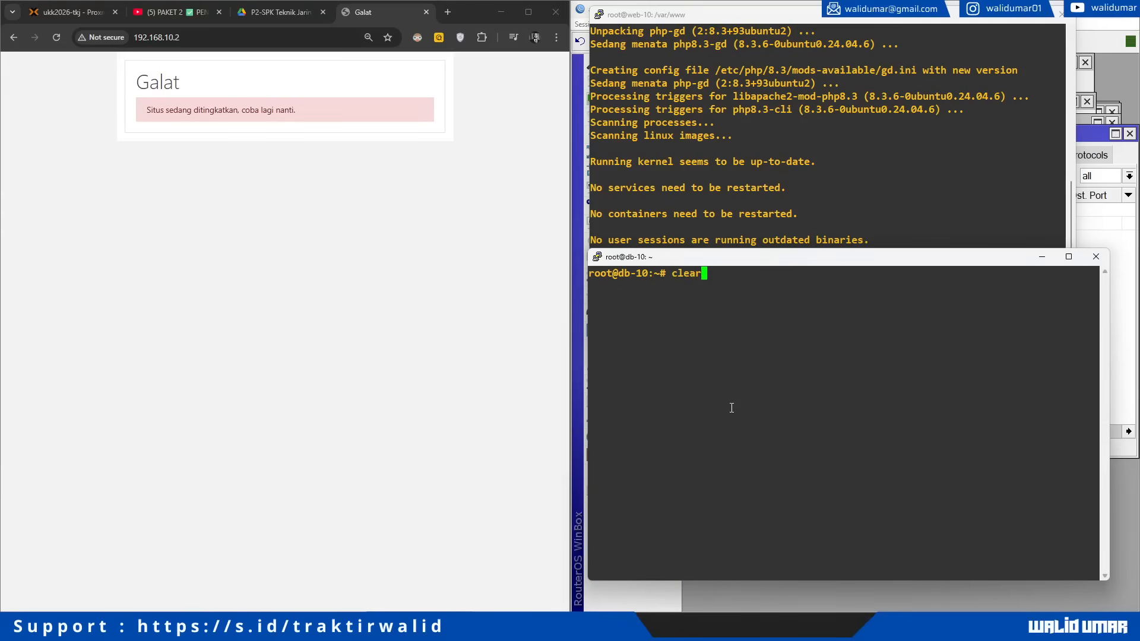
{"action": "key", "text": "Up"}
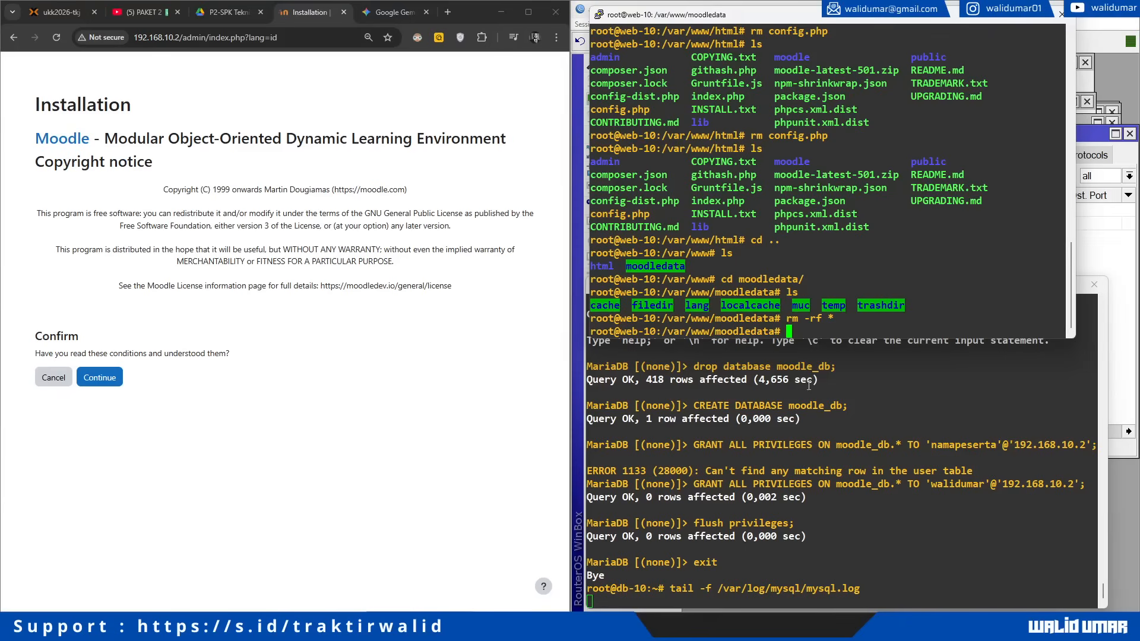
Step: Enlarge the web-10 terminal to show the cleared /var/www/moodledata folder
{"action": "left_click", "coordinate": [809, 385]}
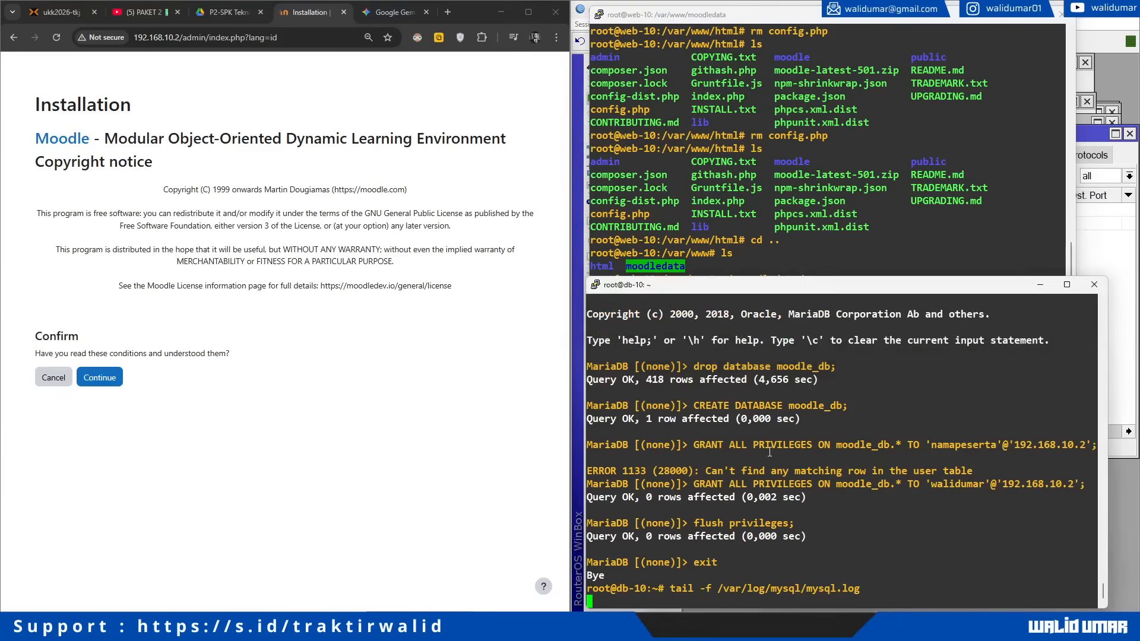
{"action": "left_click", "coordinate": [765, 270]}
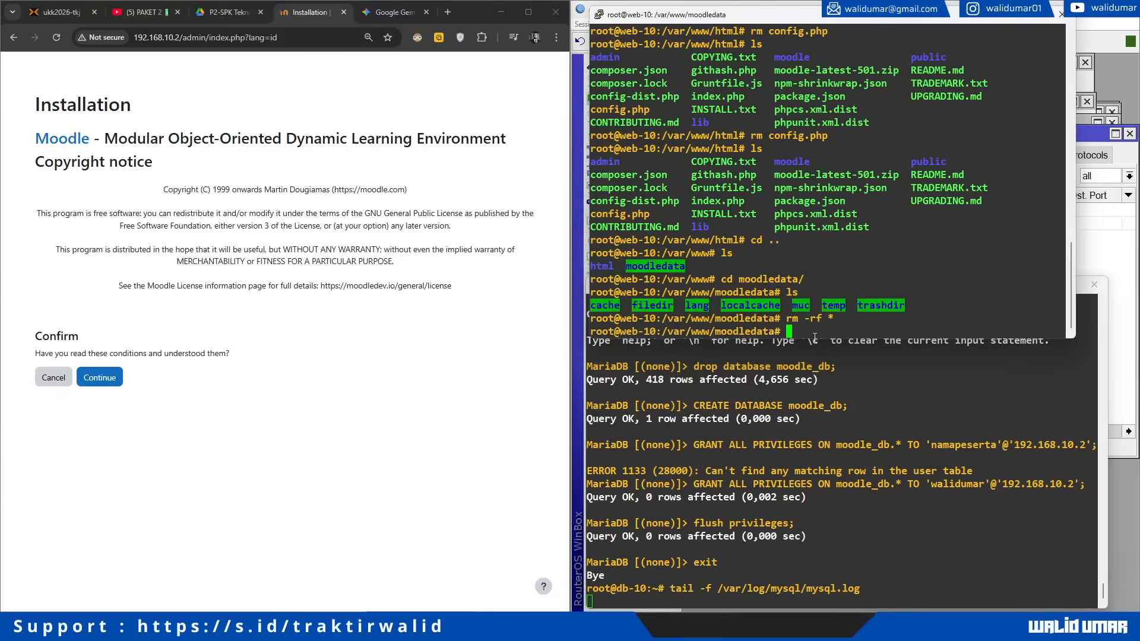
{"action": "left_click_drag", "start_coordinate": [815, 339], "coordinate": [815, 495]}
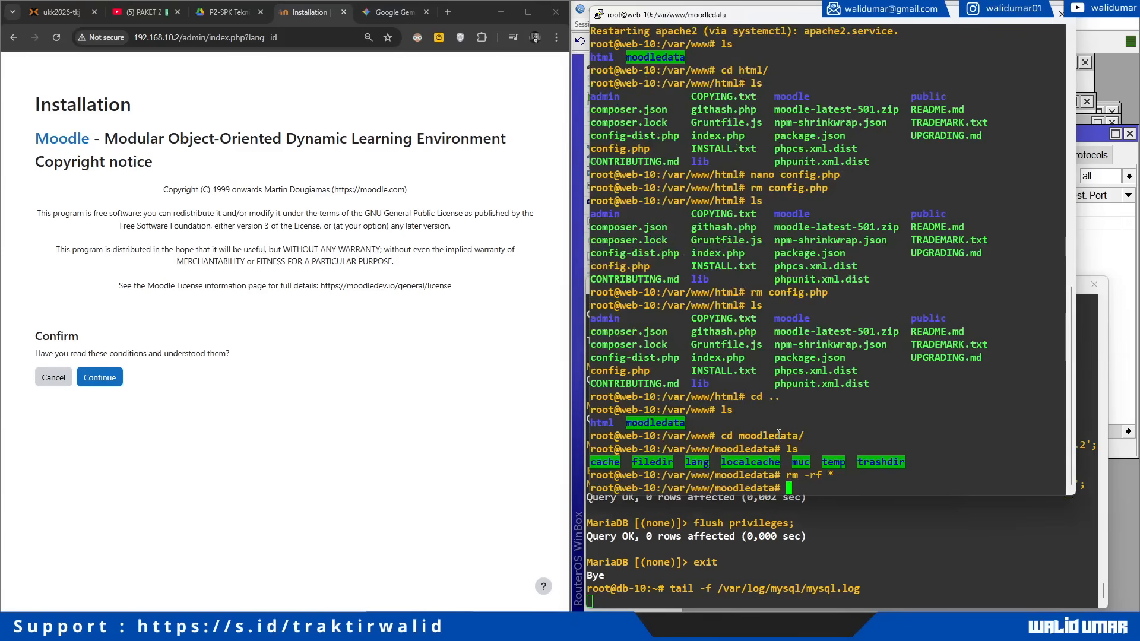
{"action": "left_click_drag", "start_coordinate": [1072, 359], "coordinate": [1109, 356]}
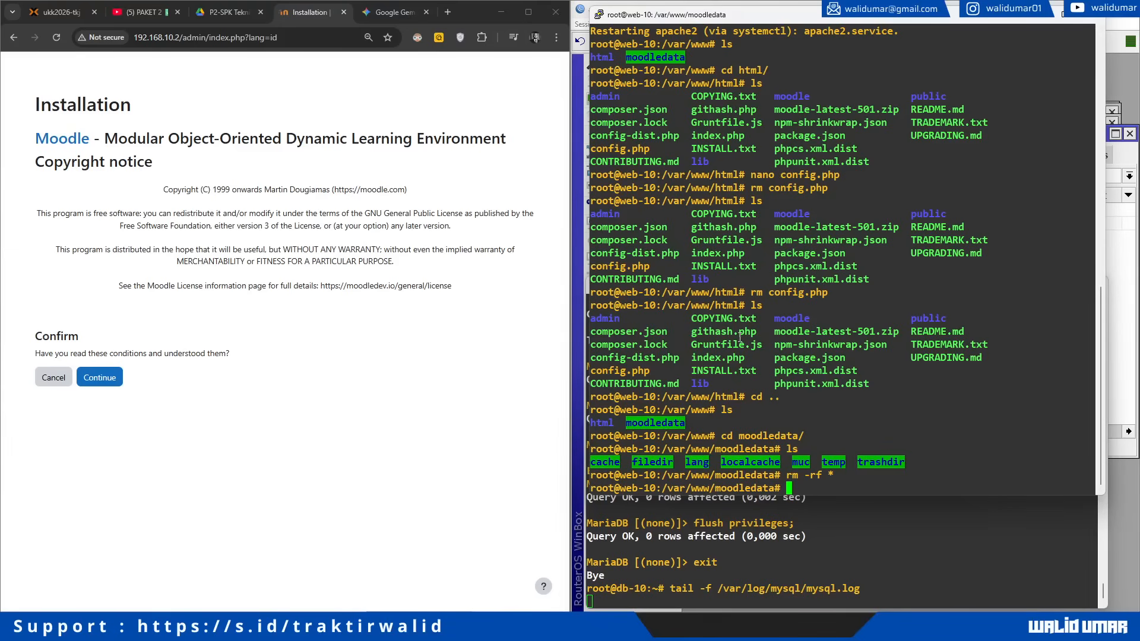
{"action": "double_click", "coordinate": [733, 448]}
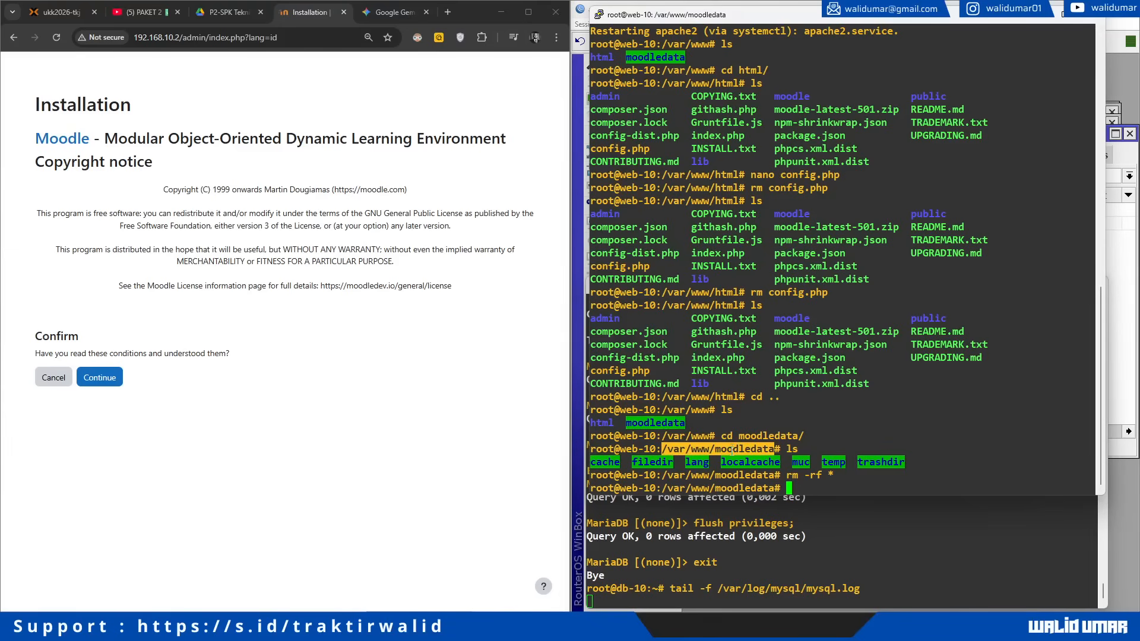
{"action": "left_click", "coordinate": [790, 473]}
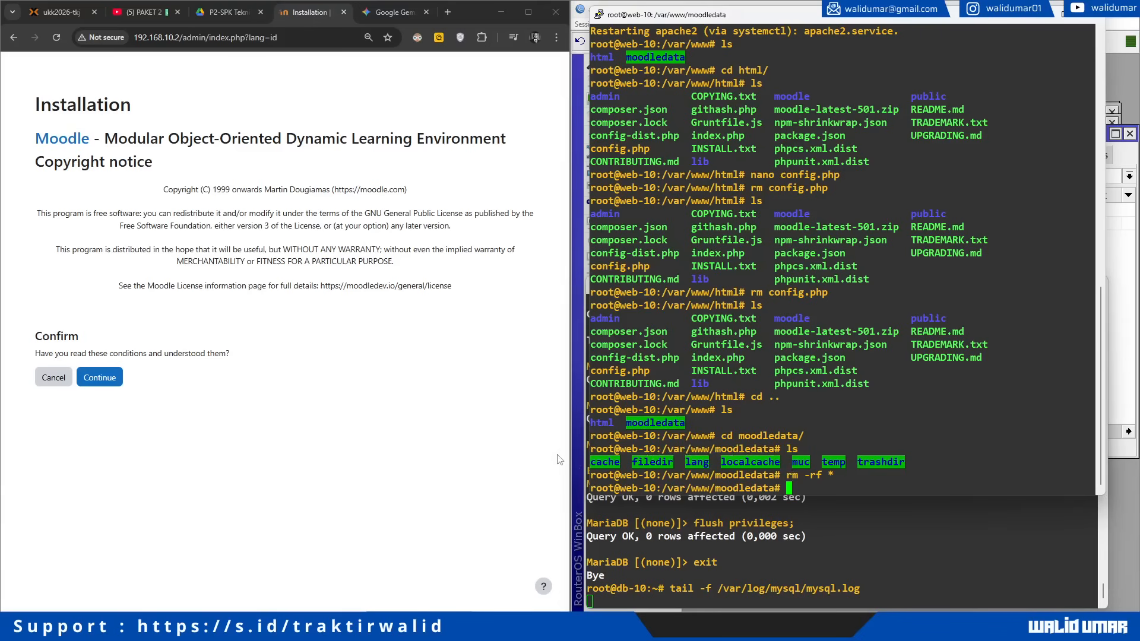
Step: Accept the Moodle licence notice in the browser to reach the server checks
{"action": "left_click", "coordinate": [172, 405]}
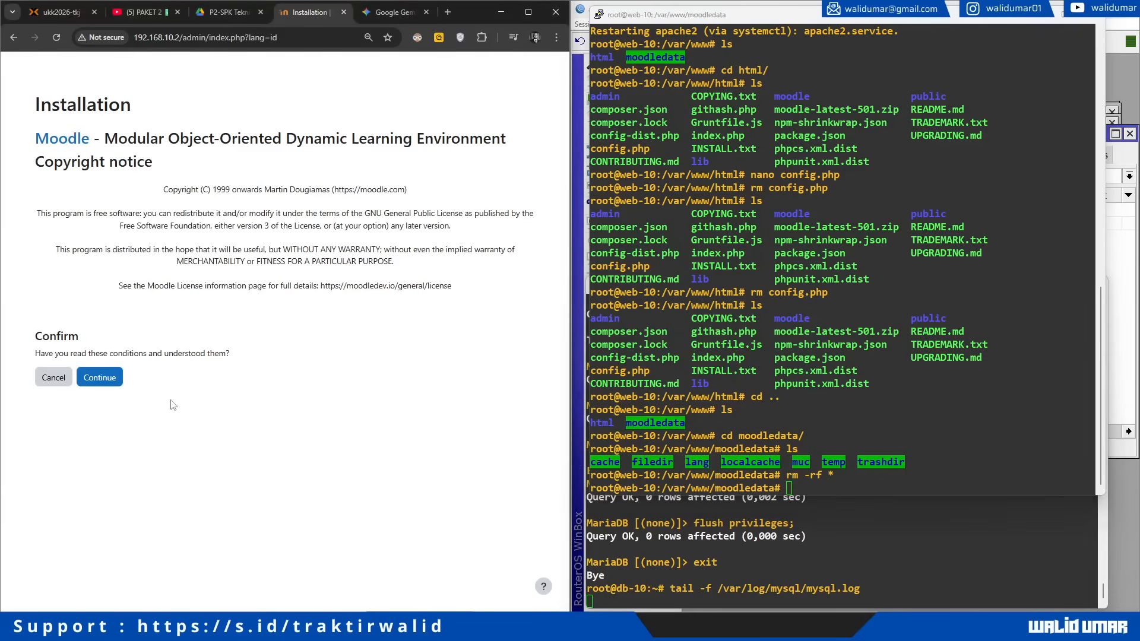
{"action": "left_click", "coordinate": [114, 378]}
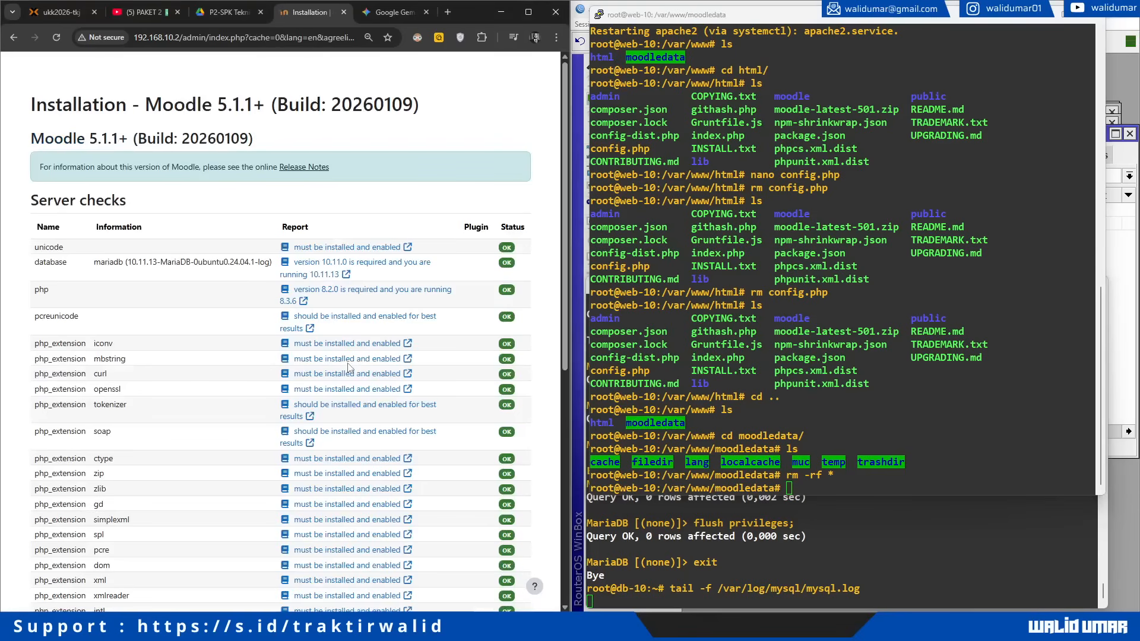
{"action": "scroll", "coordinate": [349, 368], "scroll_direction": "down", "scroll_amount": 7}
Step: Start the installation past server checks and launch htop on db-10 to watch its load
{"action": "left_click", "coordinate": [295, 594]}
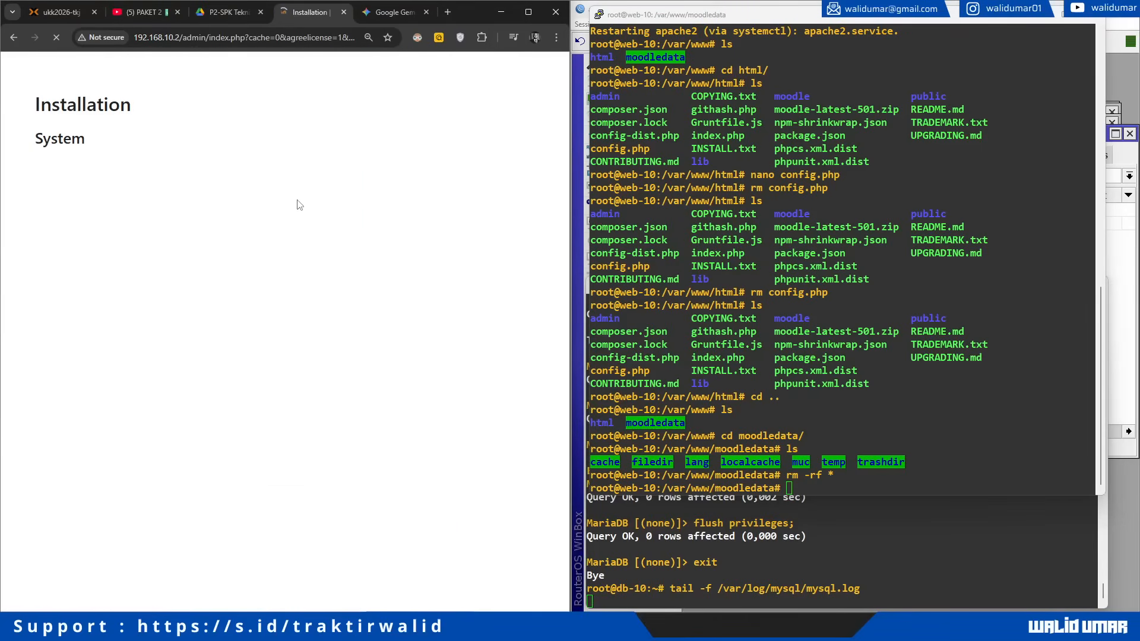
{"action": "left_click", "coordinate": [759, 525]}
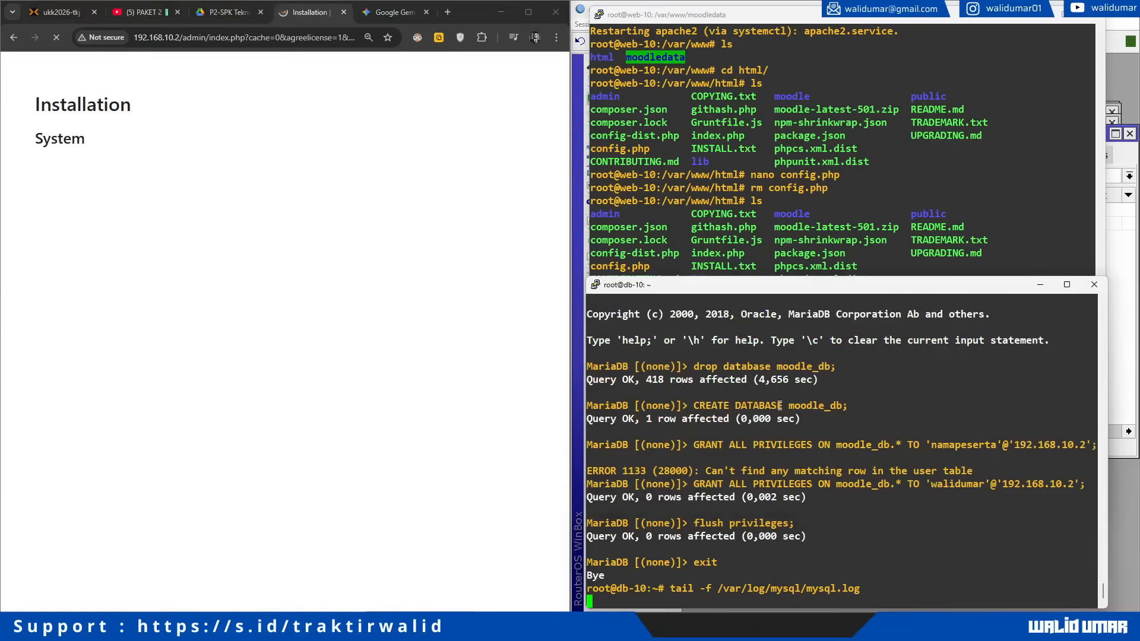
{"action": "key", "text": "ctrl+c"}
{"action": "type", "text": "clear"}
{"action": "key", "text": "Return"}
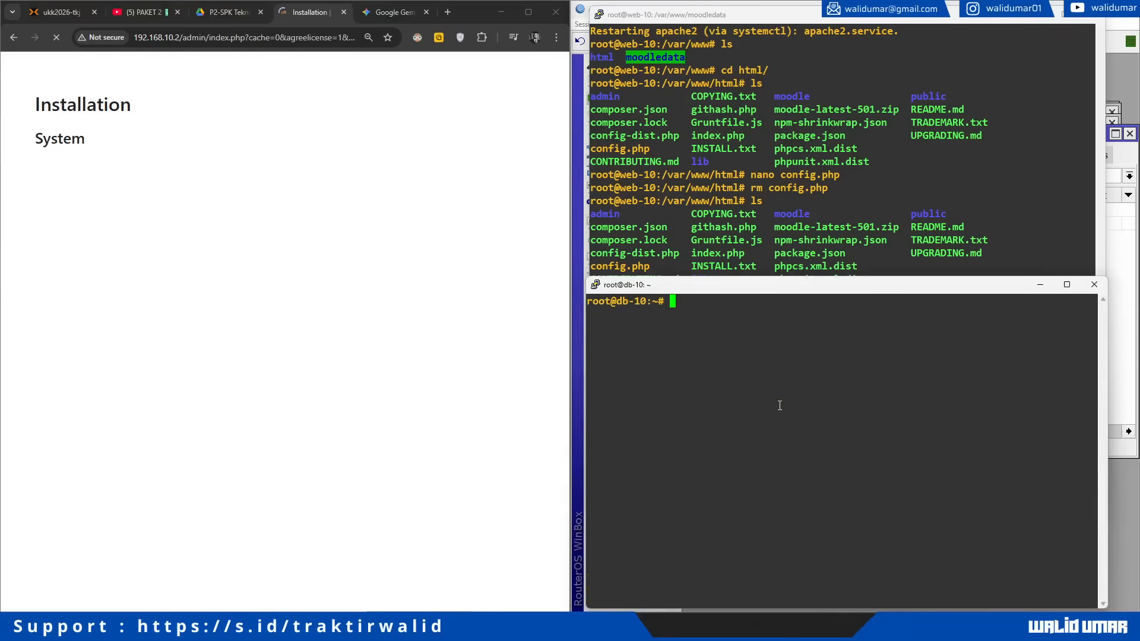
{"action": "type", "text": "htop"}
{"action": "key", "text": "Return"}
Step: Continue past the successful plugin installation results
{"action": "left_click", "coordinate": [788, 162]}
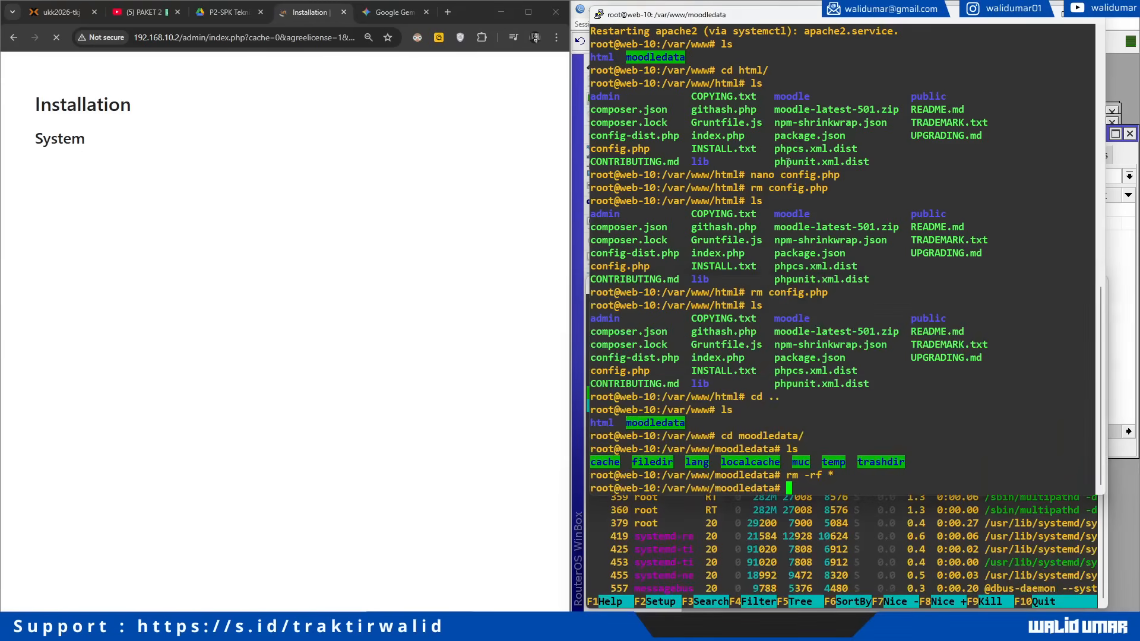
{"action": "left_click", "coordinate": [143, 187]}
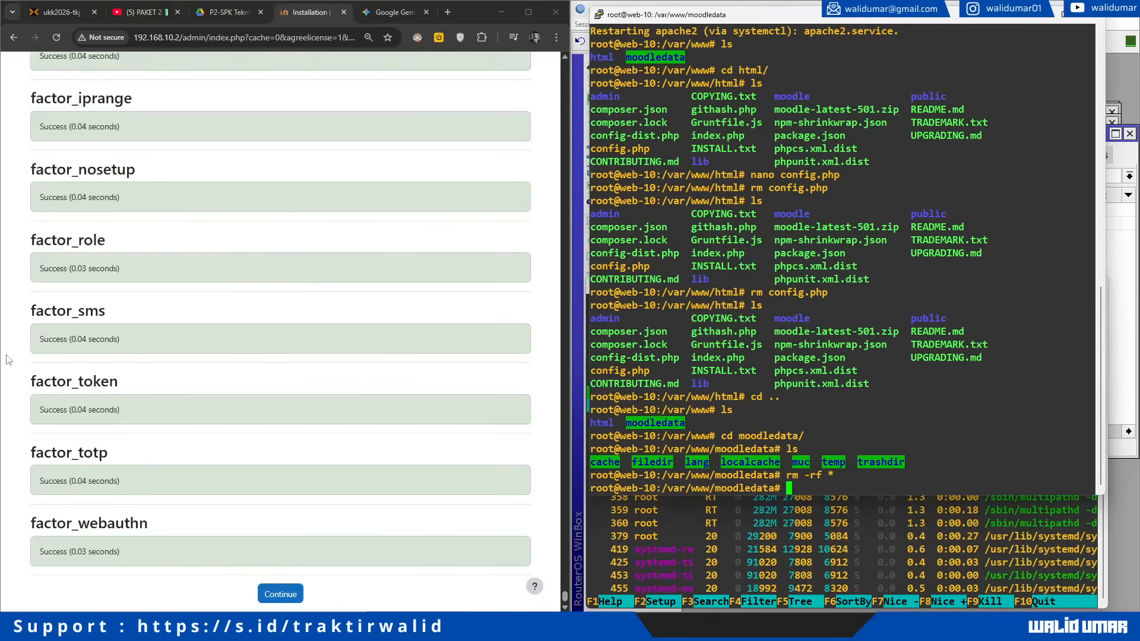
{"action": "left_click", "coordinate": [291, 593]}
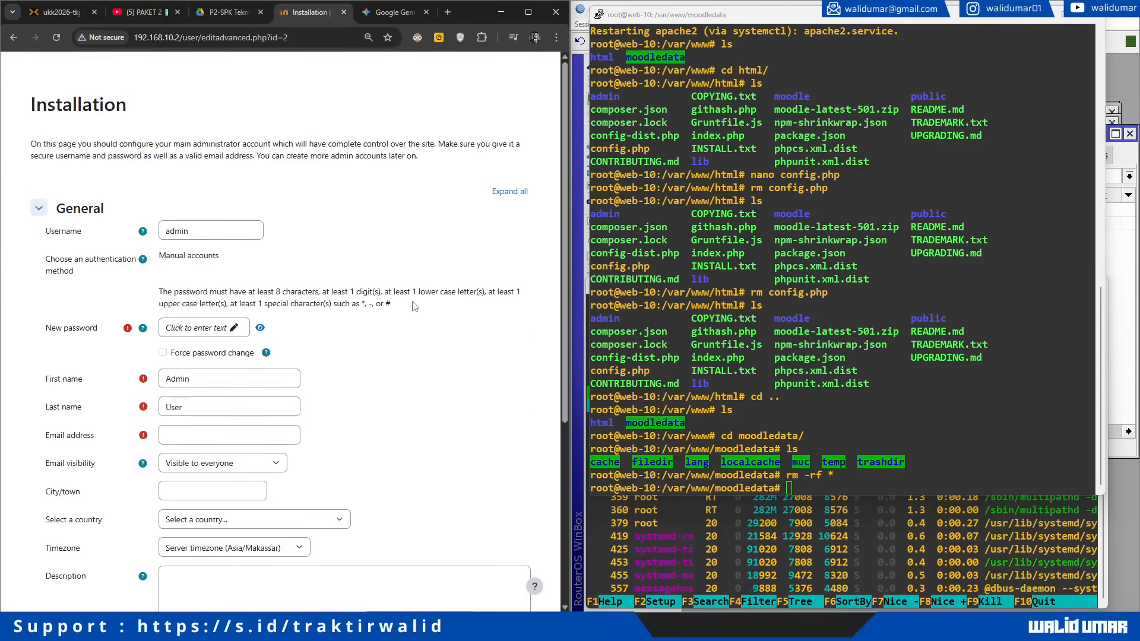
Step: Replace the default admin username and set a new administrator password
{"action": "double_click", "coordinate": [215, 234]}
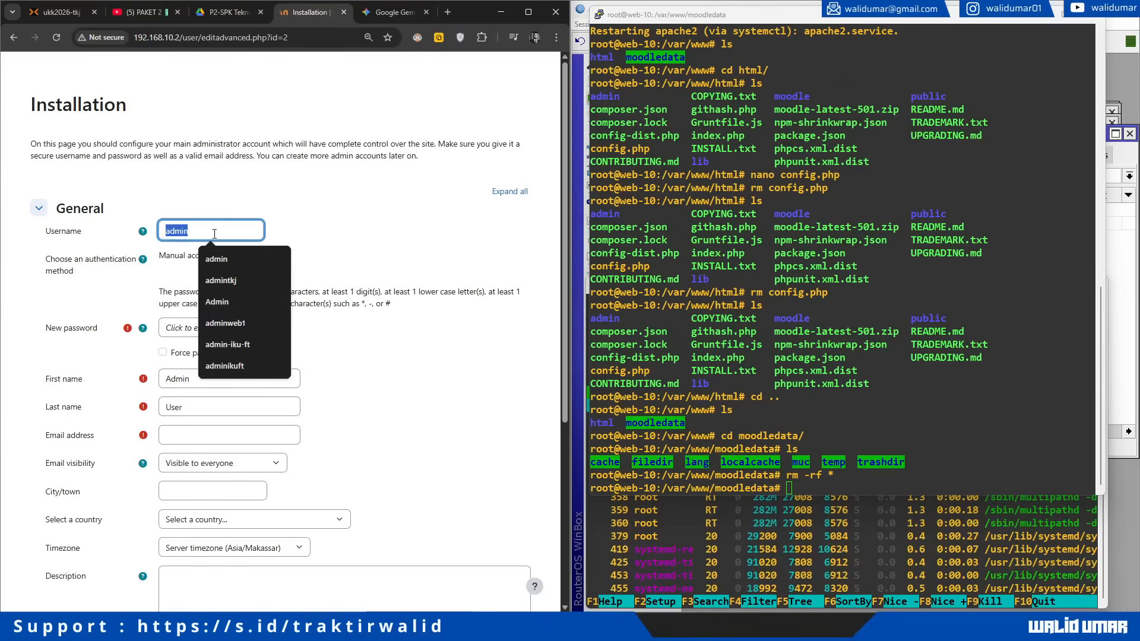
{"action": "type", "text": "walid"}
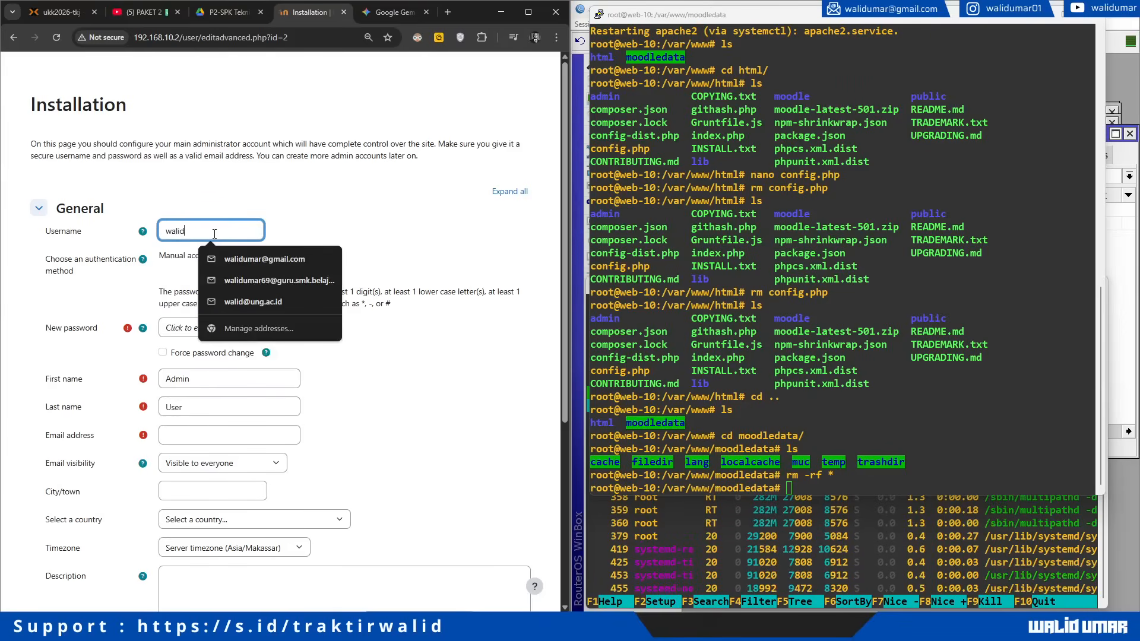
{"action": "type", "text": "umar"}
{"action": "key", "text": "Tab"}
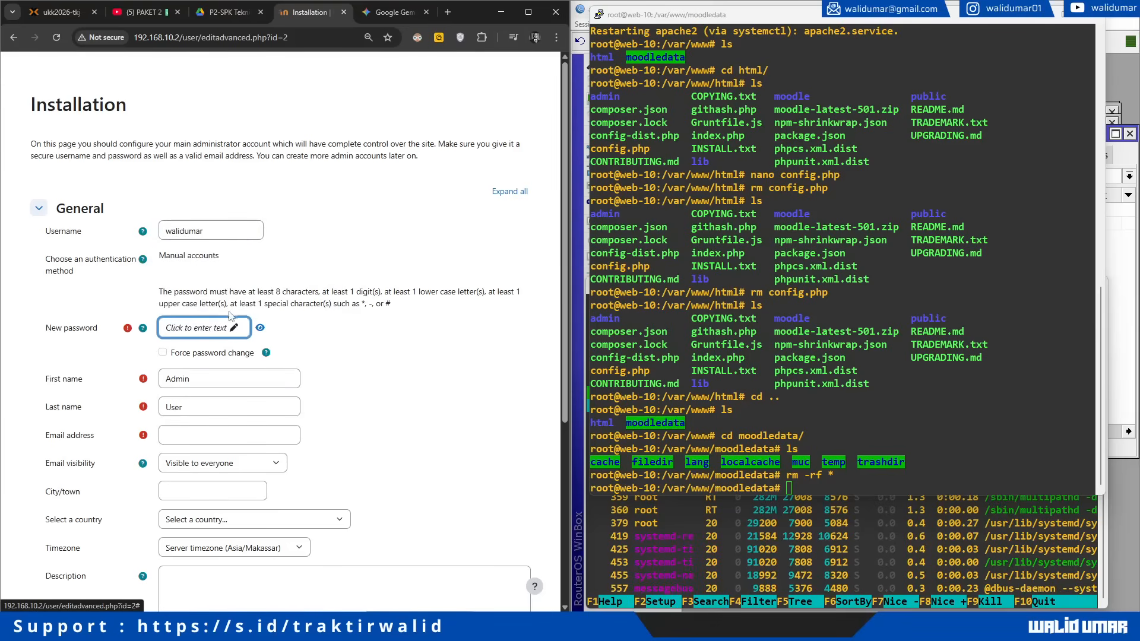
{"action": "left_click", "coordinate": [233, 328]}
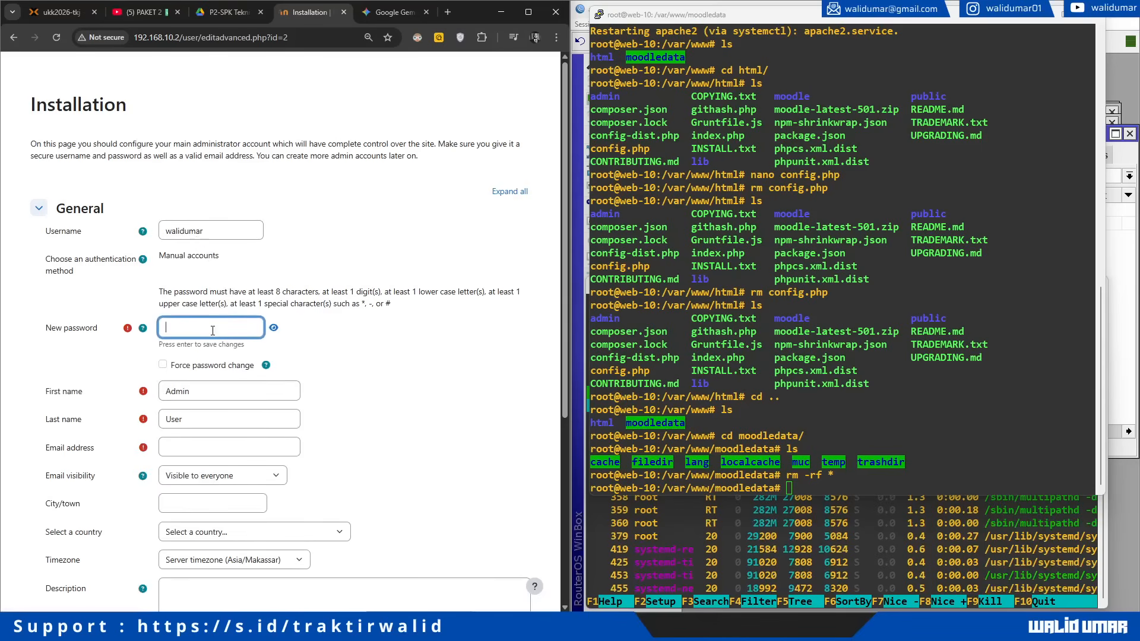
{"action": "type", "text": "•"}
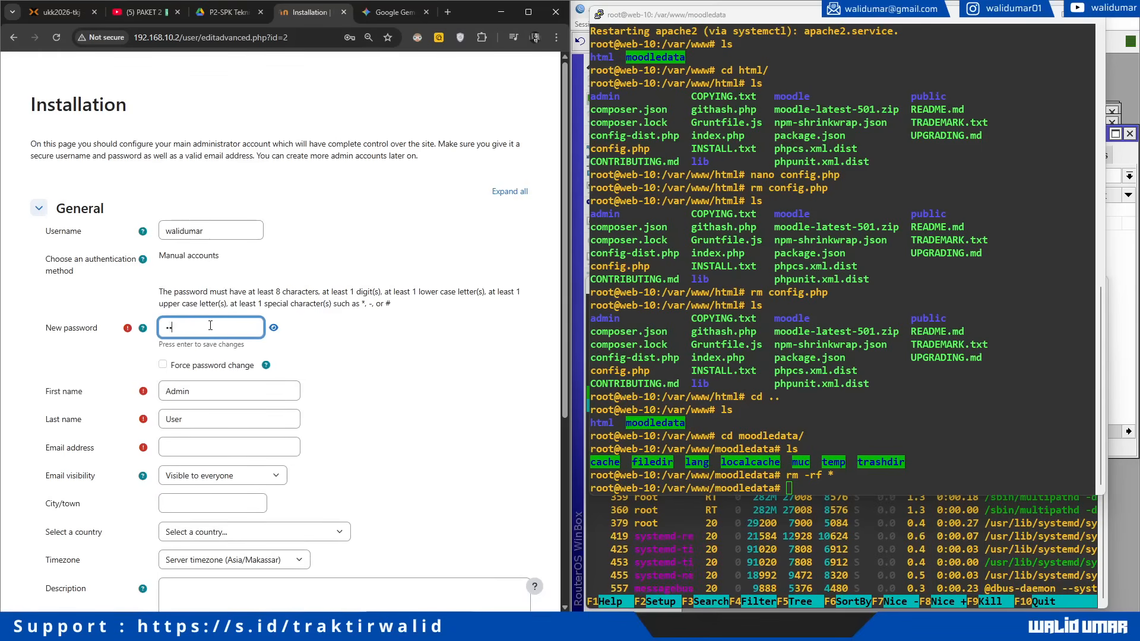
{"action": "type", "text": "••••••"}
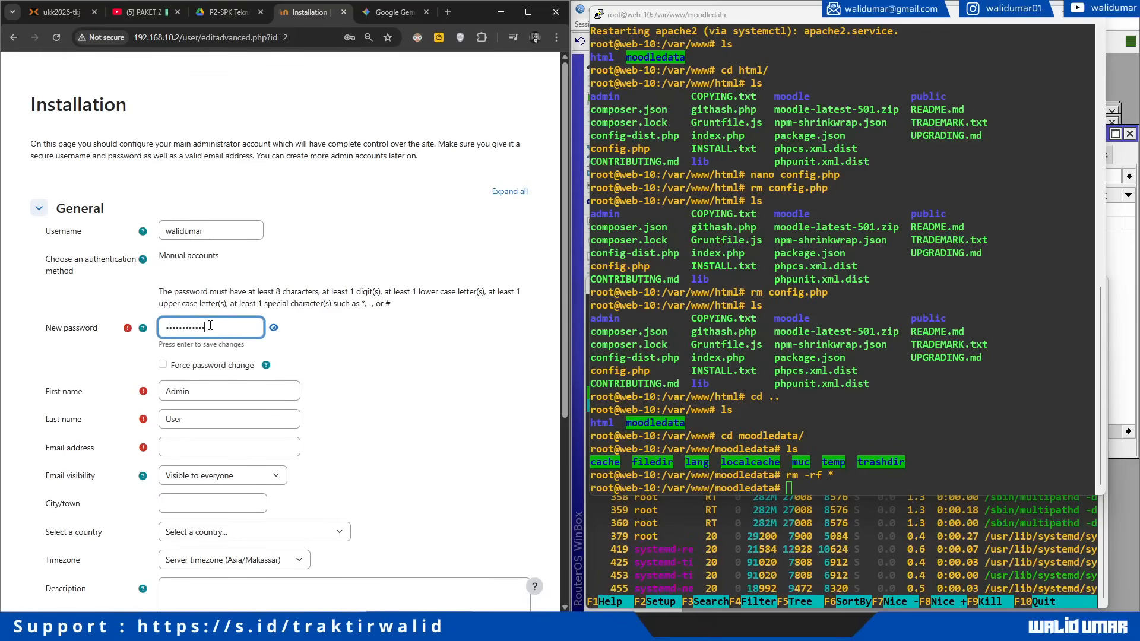
{"action": "key", "text": "ctrl+a"}
{"action": "type", "text": "•••••"}
Step: Enter the administrator's first and last name, autofill e-mail, city and country, and update the profile
{"action": "key", "text": "Tab"}
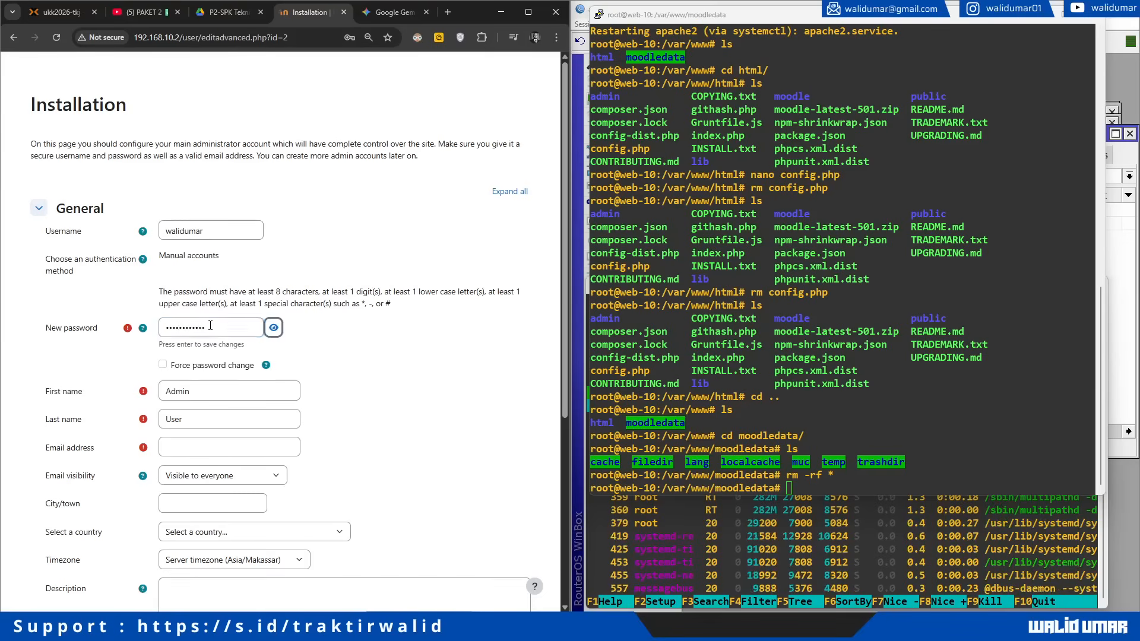
{"action": "type", "text": "Walid"}
{"action": "key", "text": "Tab"}
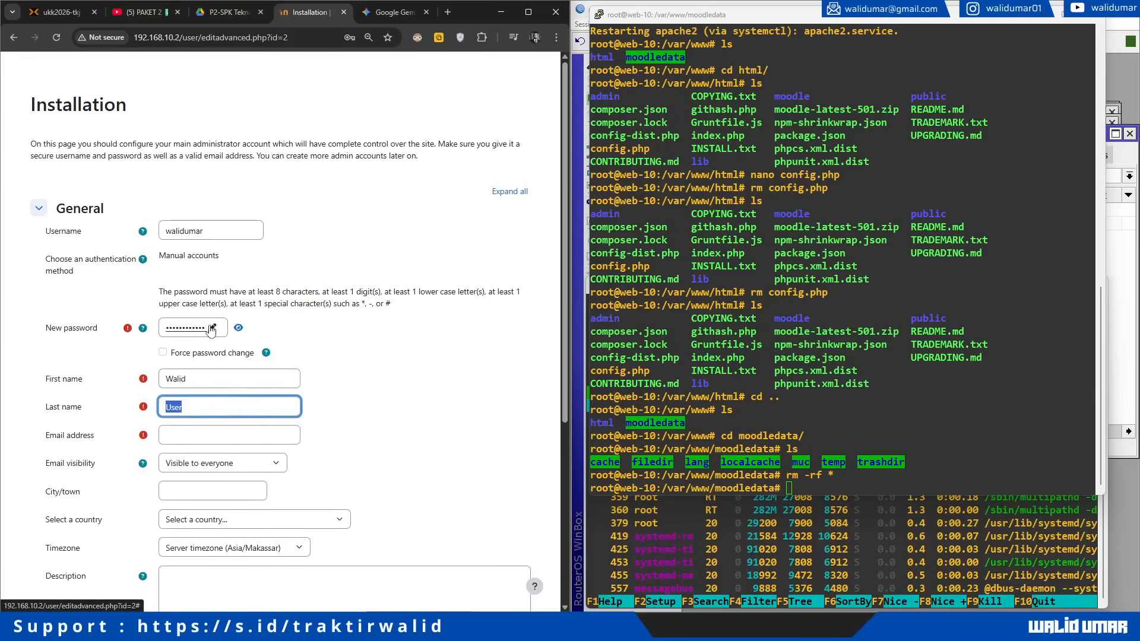
{"action": "type", "text": "Umar"}
{"action": "key", "text": "Tab"}
{"action": "type", "text": "wal"}
{"action": "key", "text": "Down"}
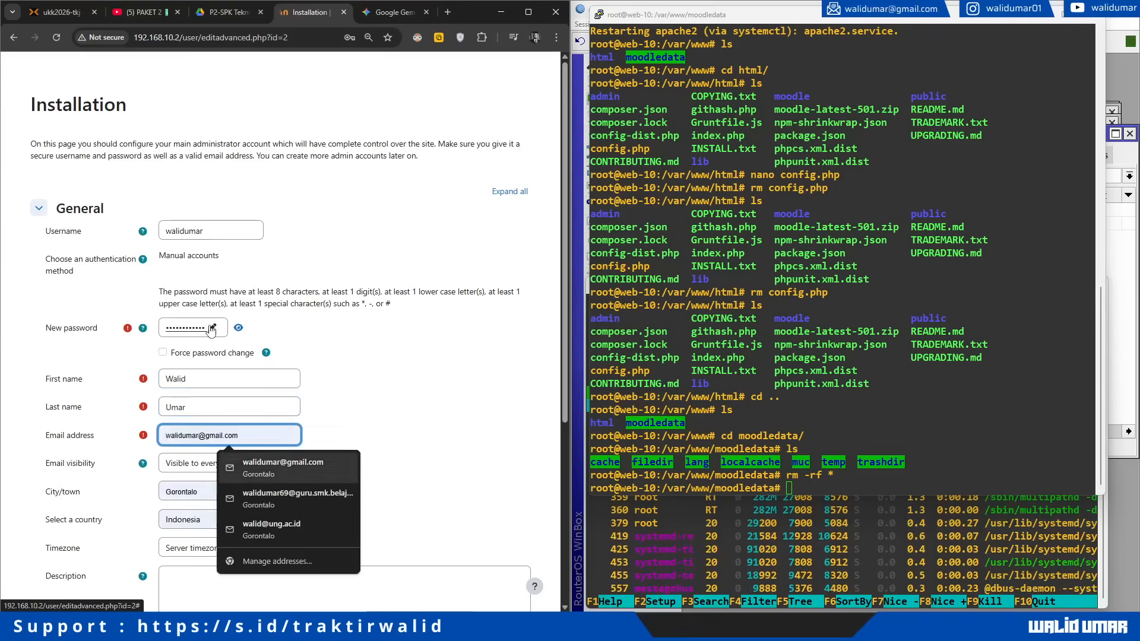
{"action": "key", "text": "Return"}
{"action": "scroll", "coordinate": [257, 226], "scroll_direction": "down", "scroll_amount": 5}
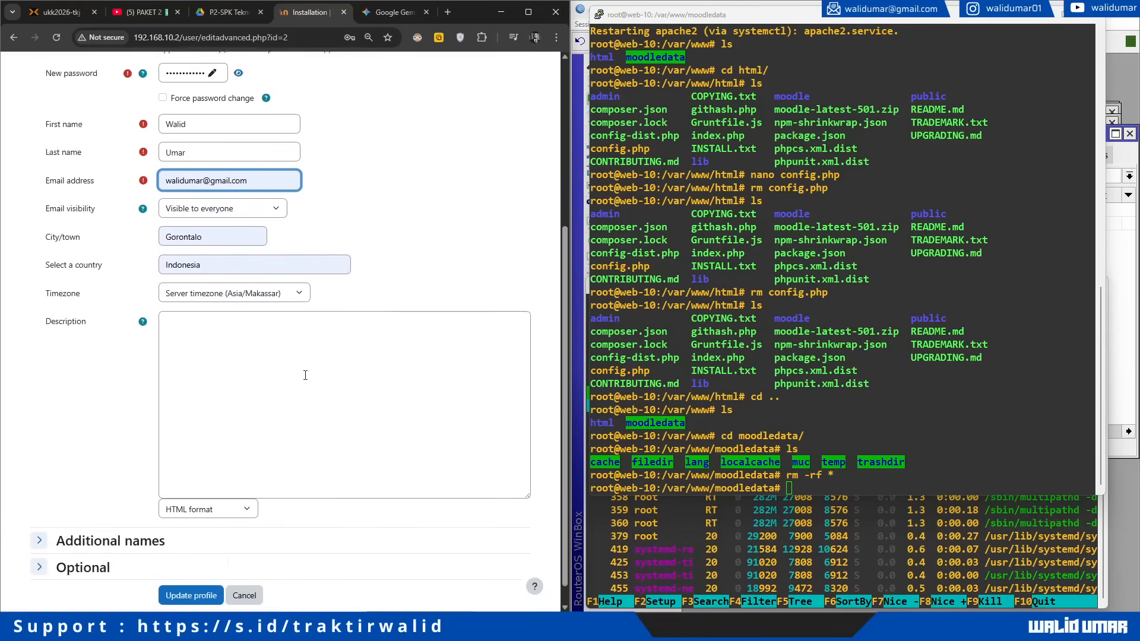
{"action": "left_click", "coordinate": [197, 575]}
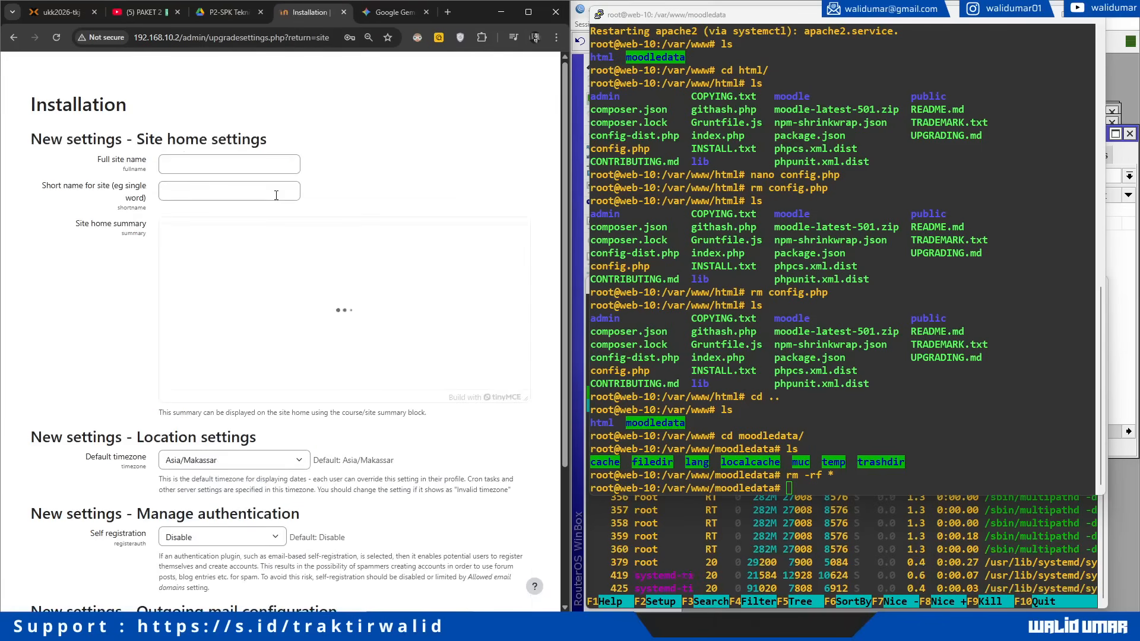
Step: Set full name LMS Moodle - UKK SMK Paket 2, short name LMS, summary 'SELAMAT DATANG DI LMS MOODLE UKK SMK TKJ 2026 PAKET 2', and save
{"action": "left_click", "coordinate": [209, 161]}
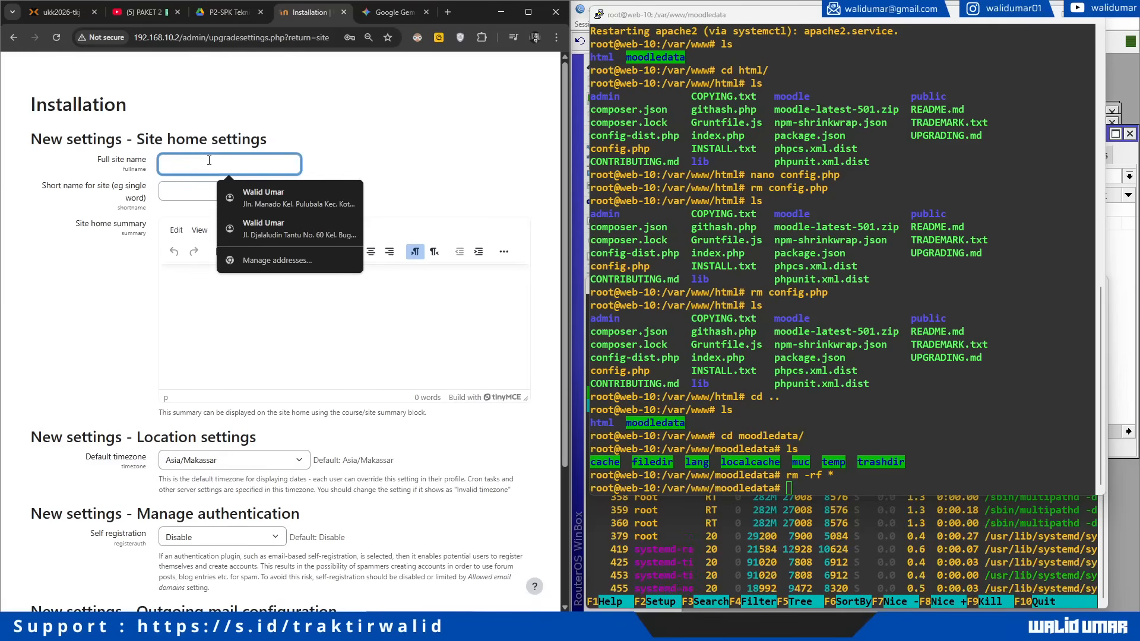
{"action": "type", "text": "LMS"}
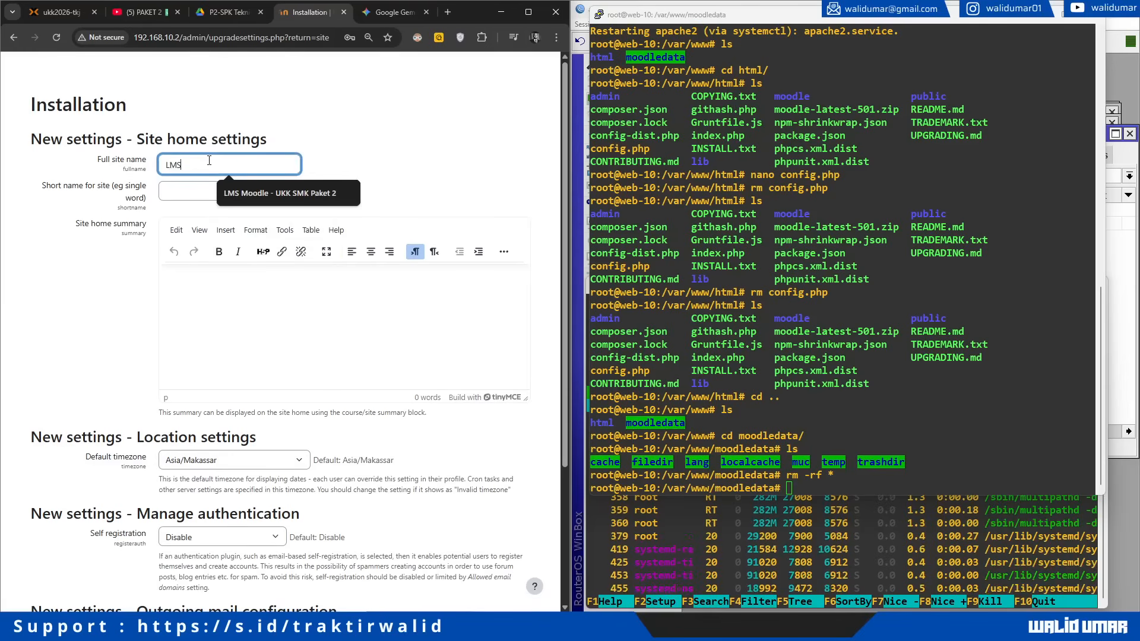
{"action": "key", "text": "Down"}
{"action": "key", "text": "Tab"}
{"action": "type", "text": "L"}
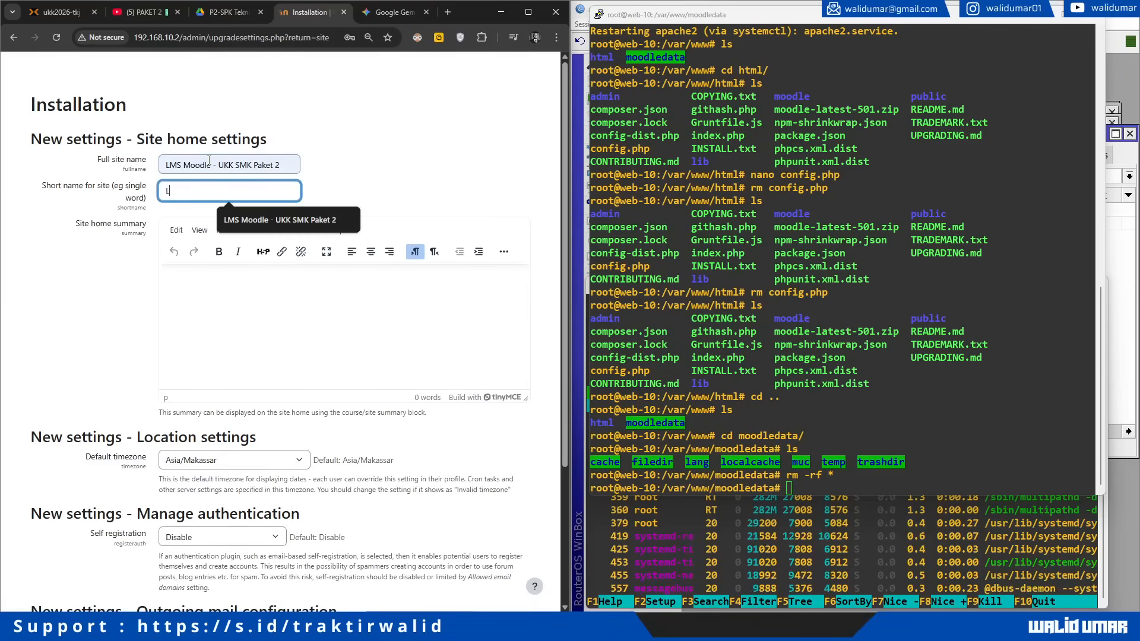
{"action": "type", "text": "MS"}
{"action": "key", "text": "Tab"}
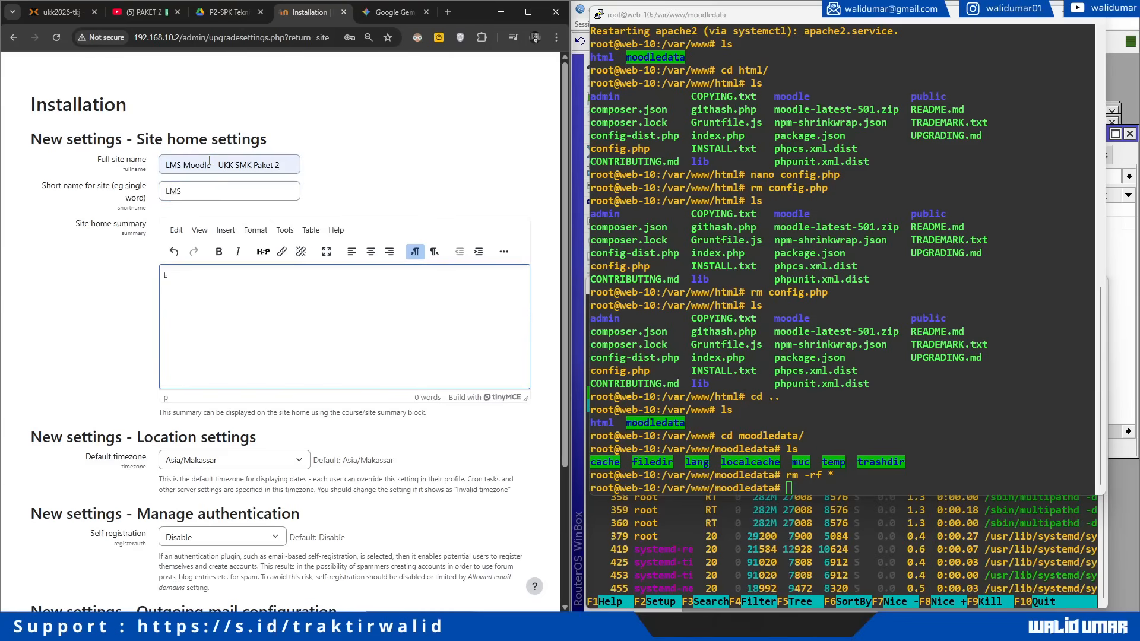
{"action": "type", "text": "SELAM"}
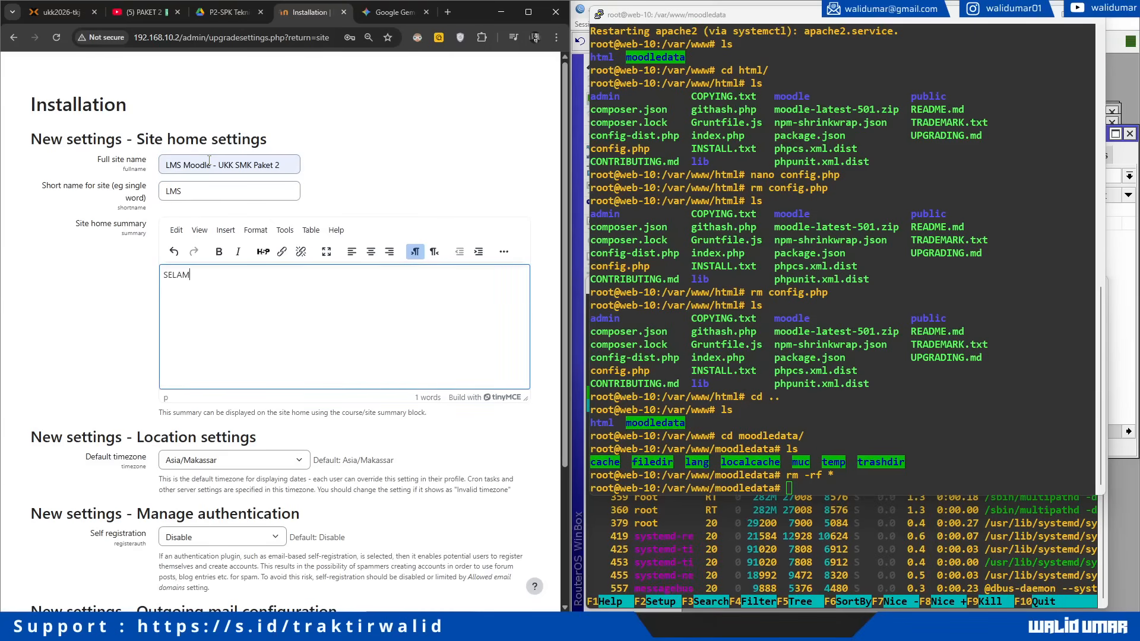
{"action": "type", "text": "AT DATANG DI "}
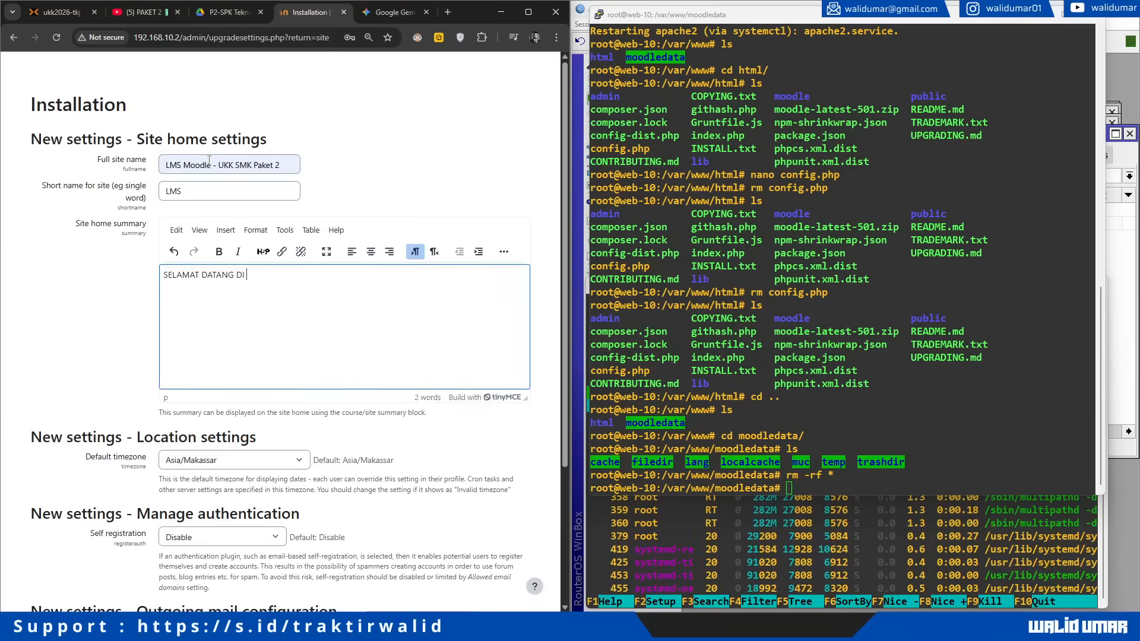
{"action": "type", "text": "LMS MOODLE UK"}
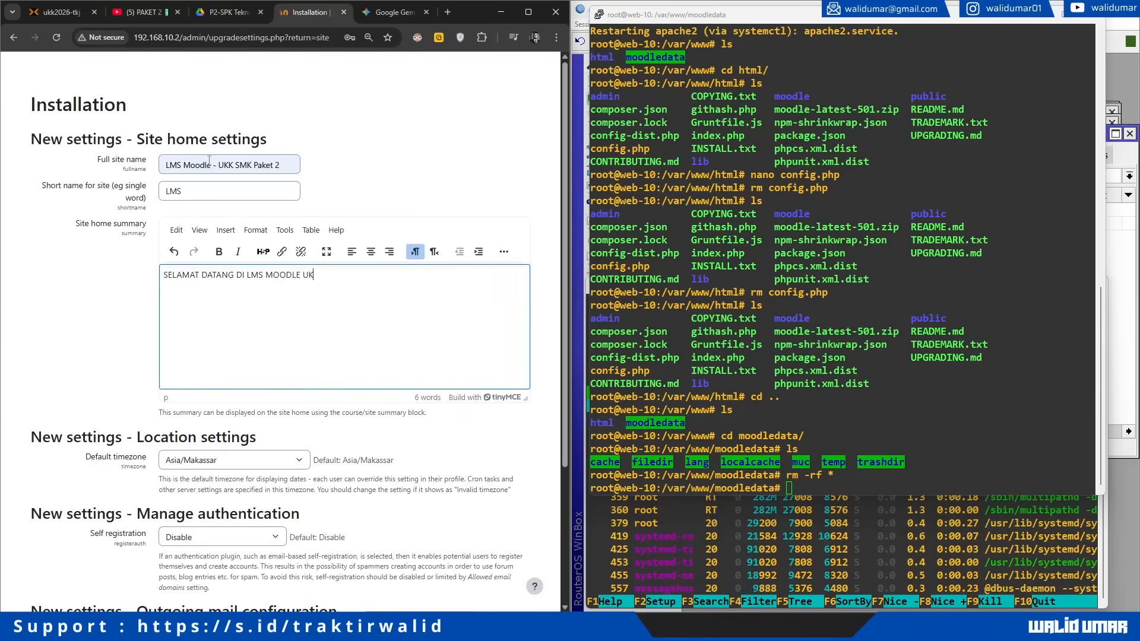
{"action": "type", "text": "K SMK TKJ 202"}
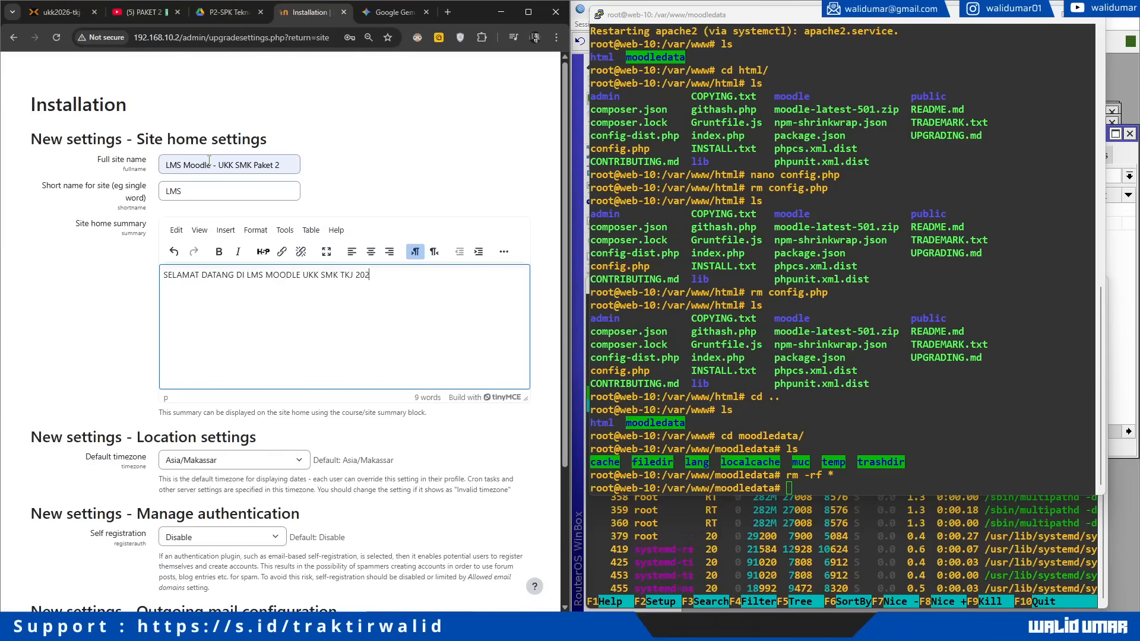
{"action": "type", "text": "6 PAKET 2"}
{"action": "scroll", "coordinate": [146, 332], "scroll_direction": "down", "scroll_amount": 3}
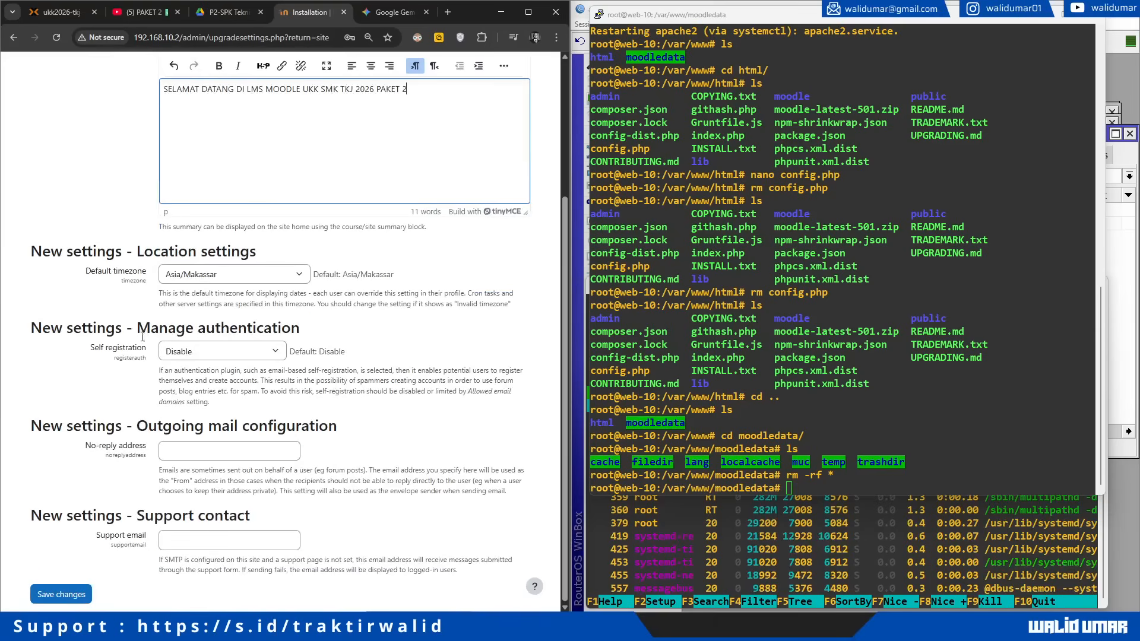
{"action": "left_click", "coordinate": [62, 595]}
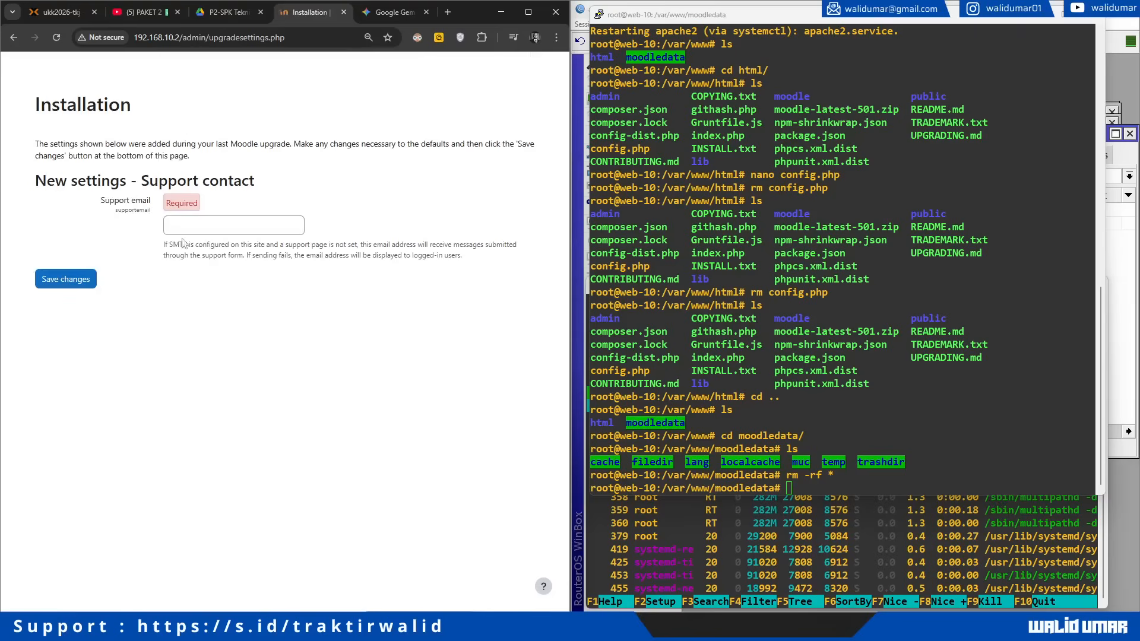
Step: Use the saved address as support e-mail, save, and dismiss the dashboard welcome tour
{"action": "left_click", "coordinate": [189, 225]}
{"action": "left_click", "coordinate": [273, 251]}
{"action": "left_click", "coordinate": [64, 277]}
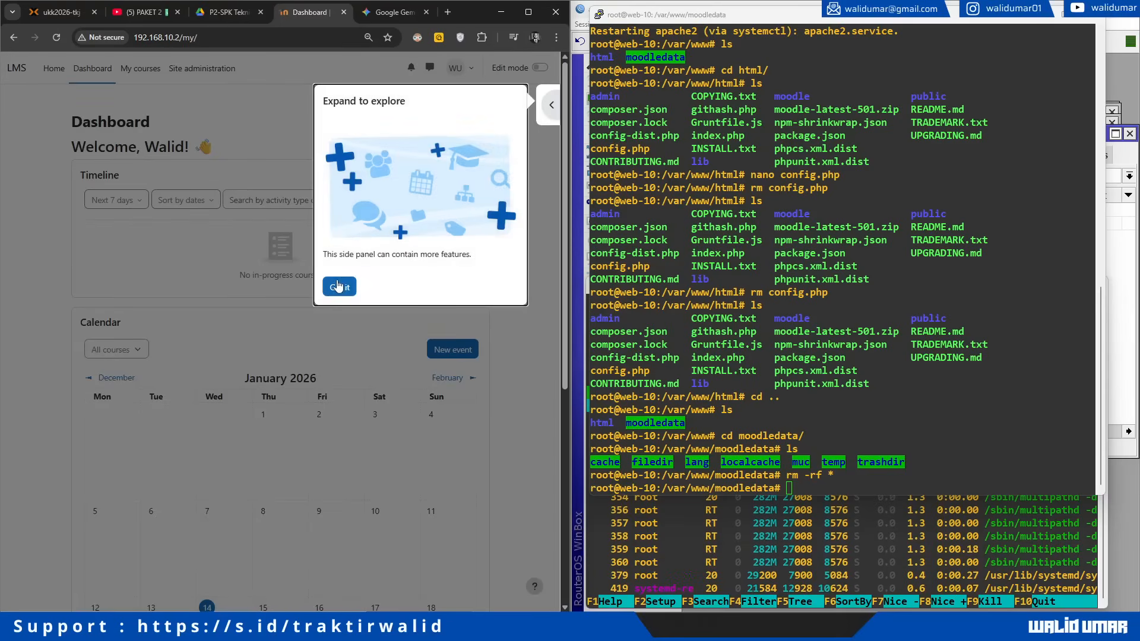
{"action": "left_click", "coordinate": [337, 285]}
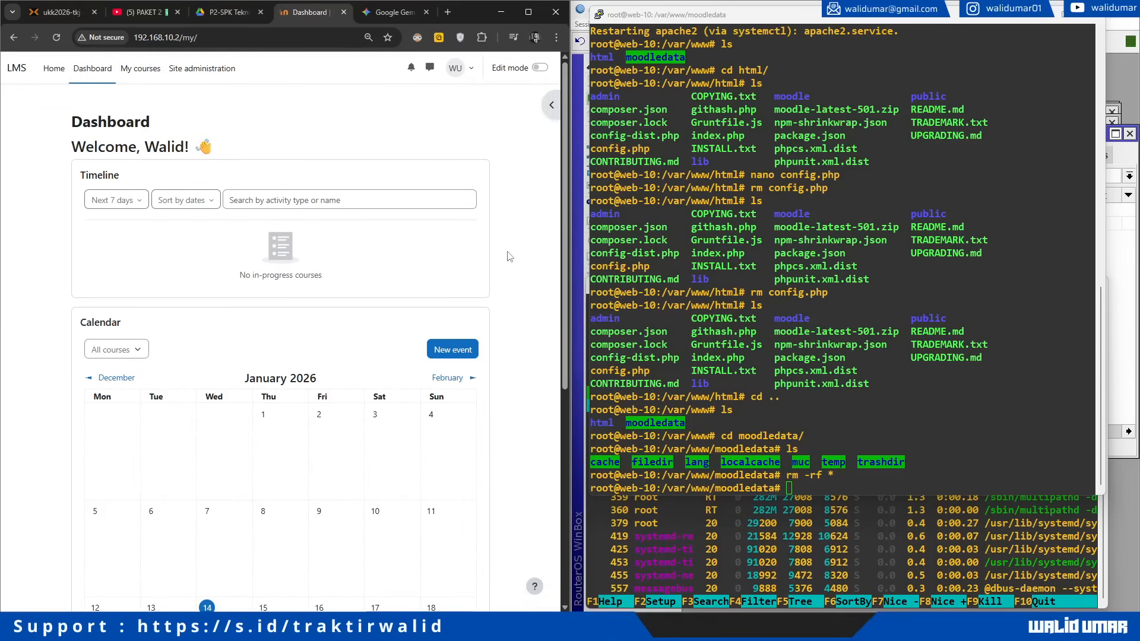
{"action": "scroll", "coordinate": [509, 256], "scroll_direction": "down", "scroll_amount": 2}
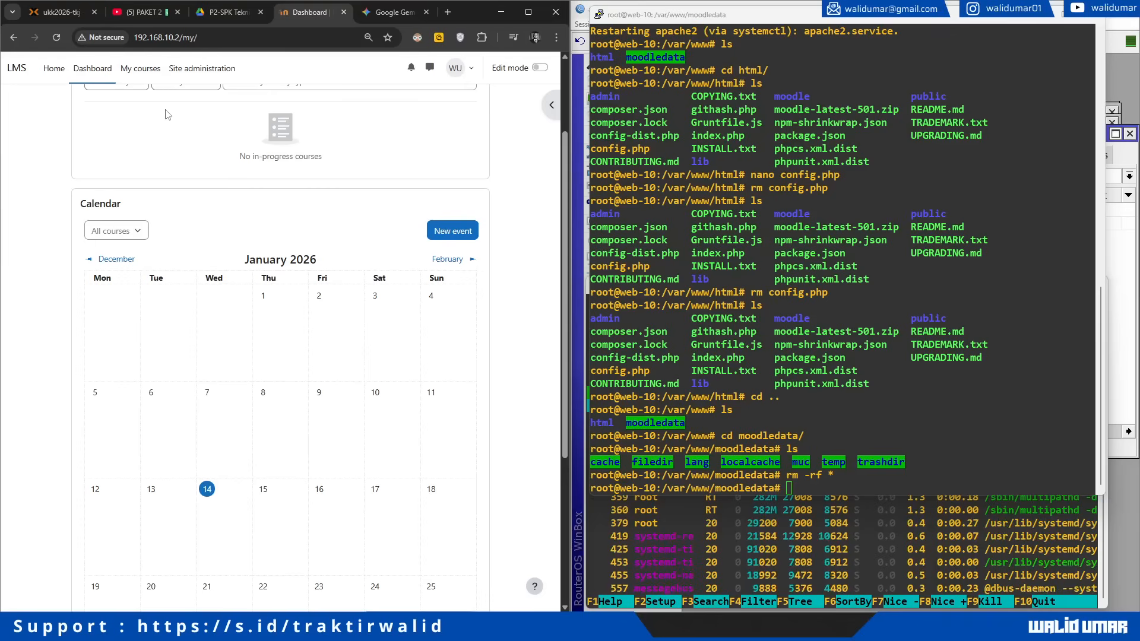
Step: Reload the Moodle dashboard and review the LMS testing requirement in item 4 of the assignment PDF
{"action": "left_click", "coordinate": [57, 36]}
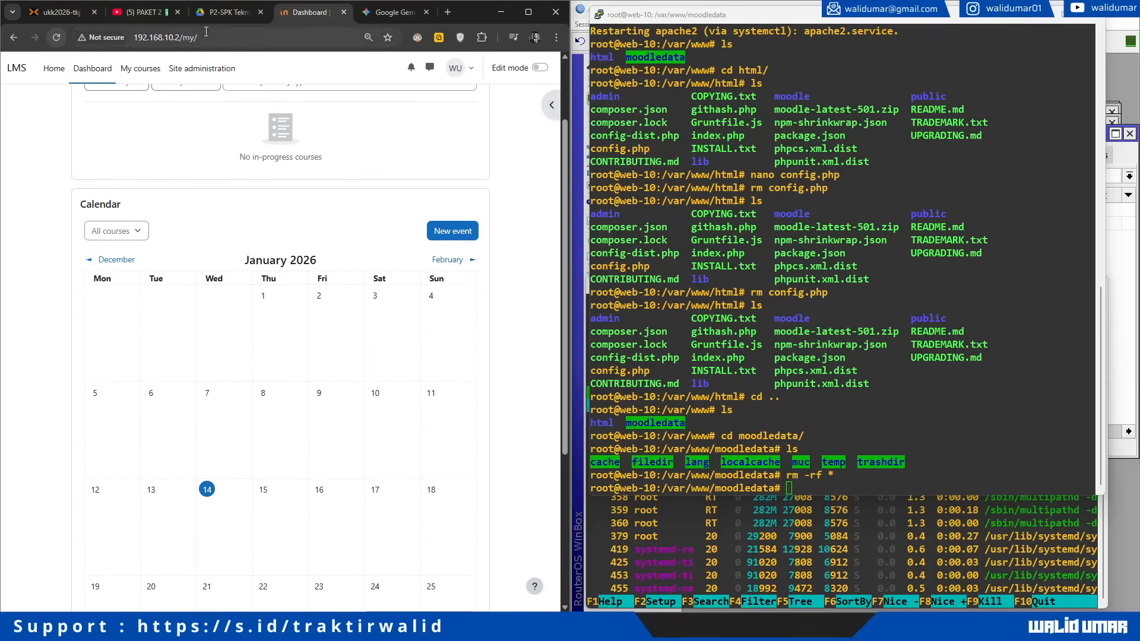
{"action": "left_click", "coordinate": [218, 18]}
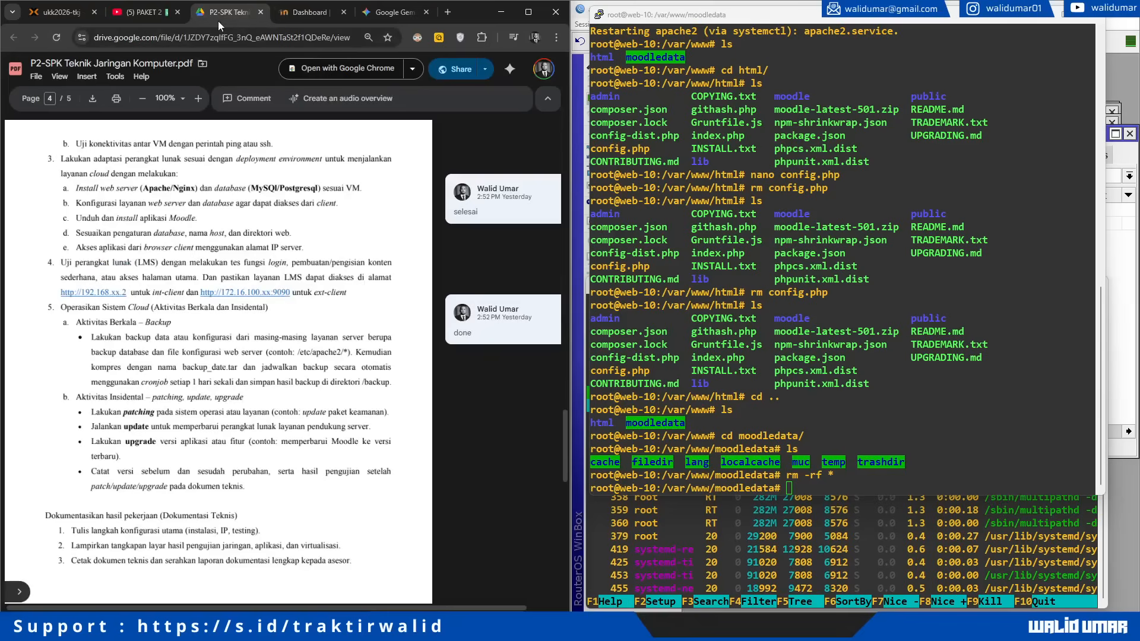
{"action": "left_click", "coordinate": [425, 11]}
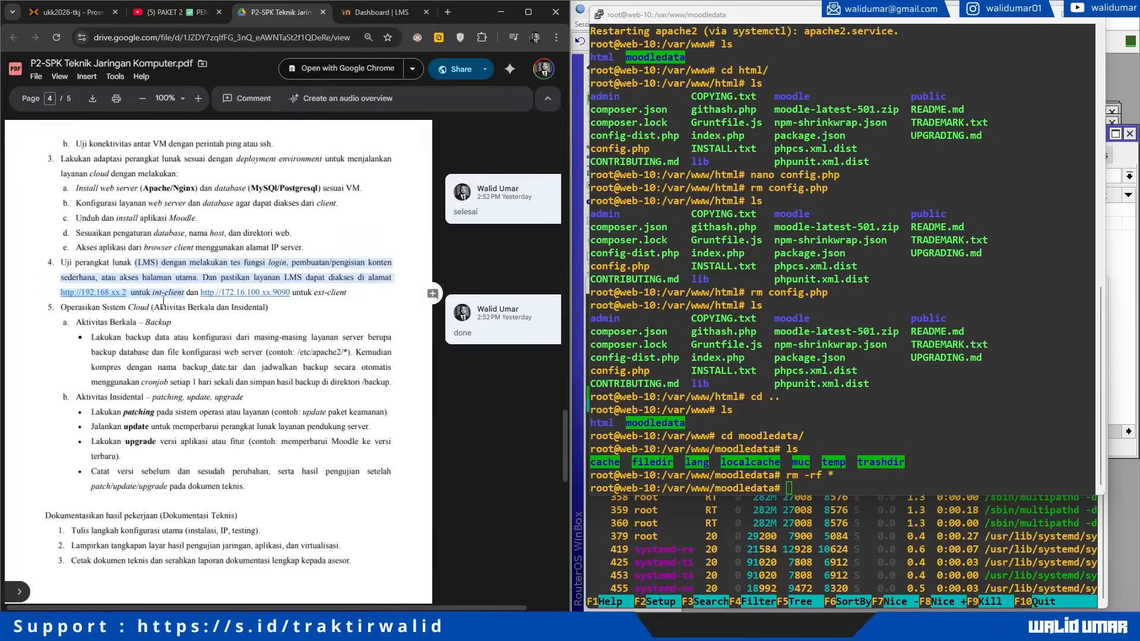
{"action": "left_click_drag", "start_coordinate": [67, 263], "coordinate": [156, 277]}
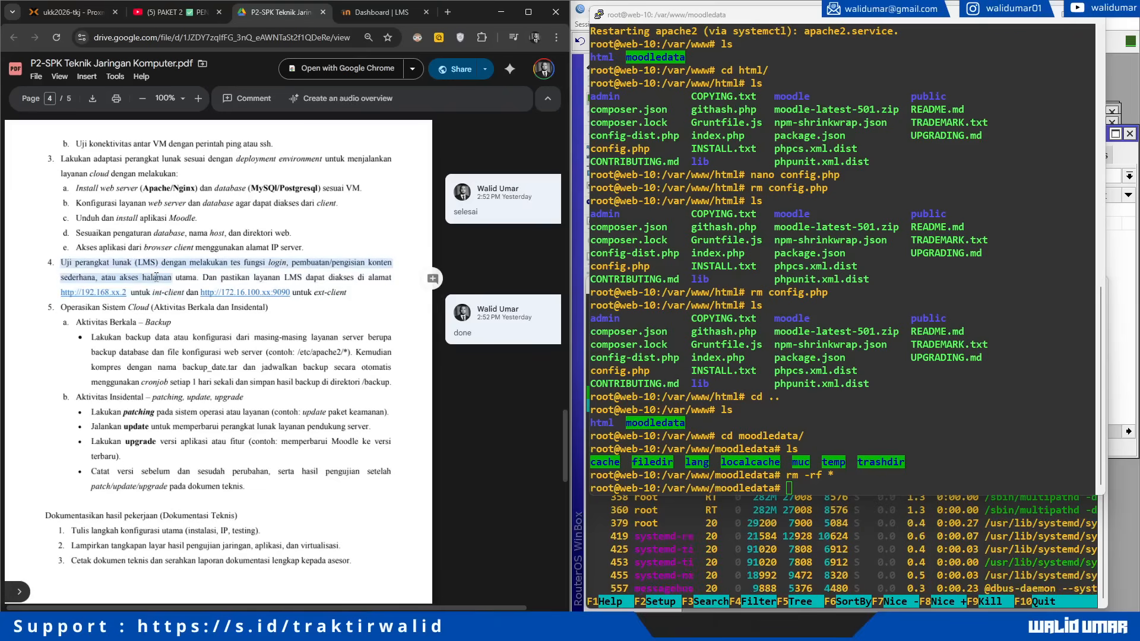
{"action": "left_click", "coordinate": [156, 277]}
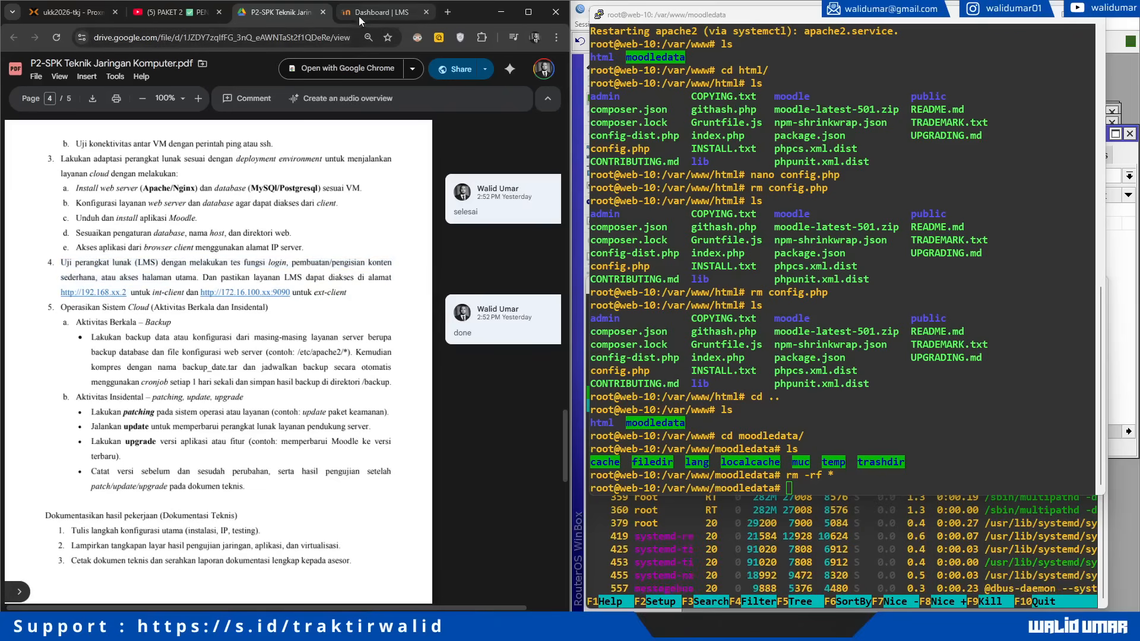
Step: Clear the server terminal and navigate from moodledata up to /var/www/html, listing each directory
{"action": "left_click", "coordinate": [788, 277]}
{"action": "type", "text": "clear"}
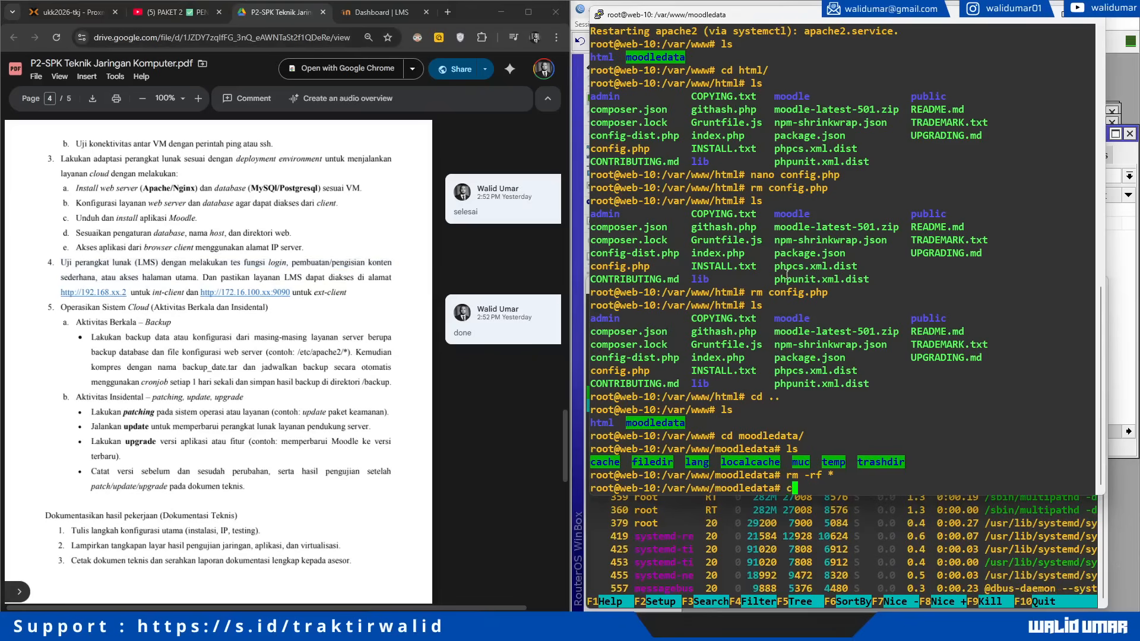
{"action": "key", "text": "Return"}
{"action": "type", "text": "ls"}
{"action": "key", "text": "Return"}
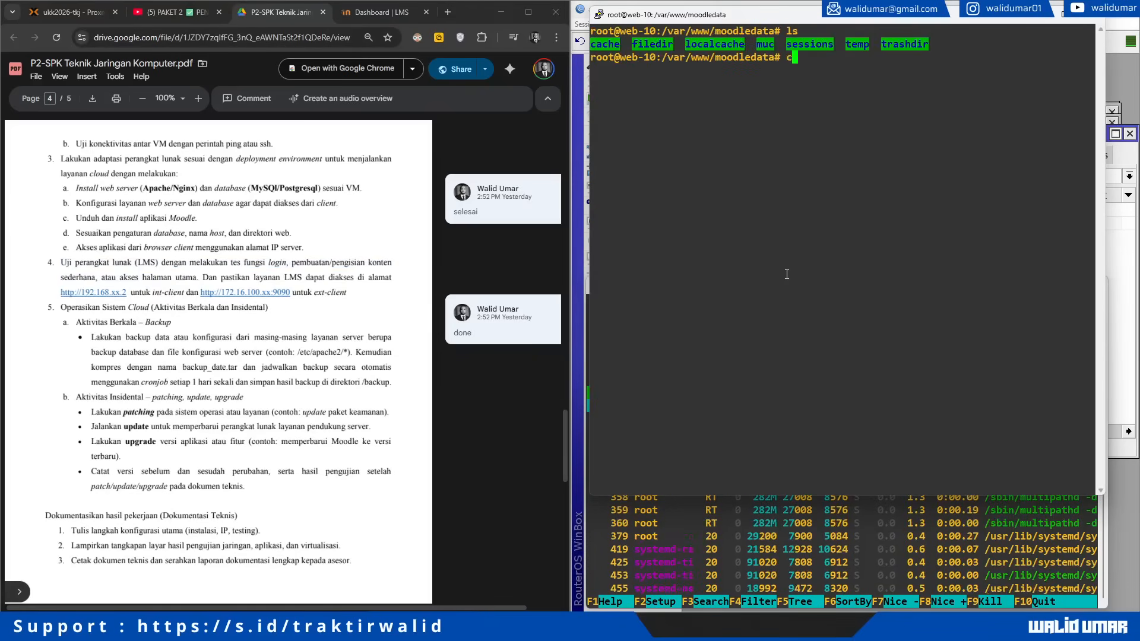
{"action": "type", "text": "cd .."}
{"action": "key", "text": "Return"}
{"action": "type", "text": "ls"}
{"action": "key", "text": "Return"}
{"action": "type", "text": "cd "}
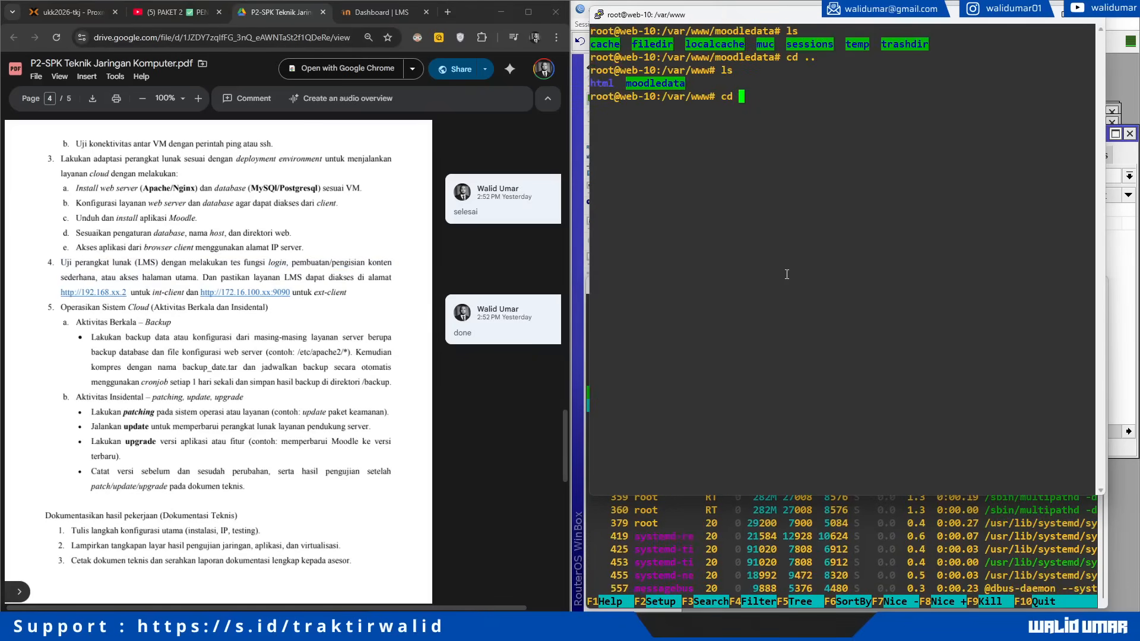
{"action": "type", "text": "h"}
{"action": "key", "text": "Tab"}
{"action": "key", "text": "Return"}
{"action": "type", "text": "ls"}
{"action": "key", "text": "Return"}
{"action": "type", "text": "n"}
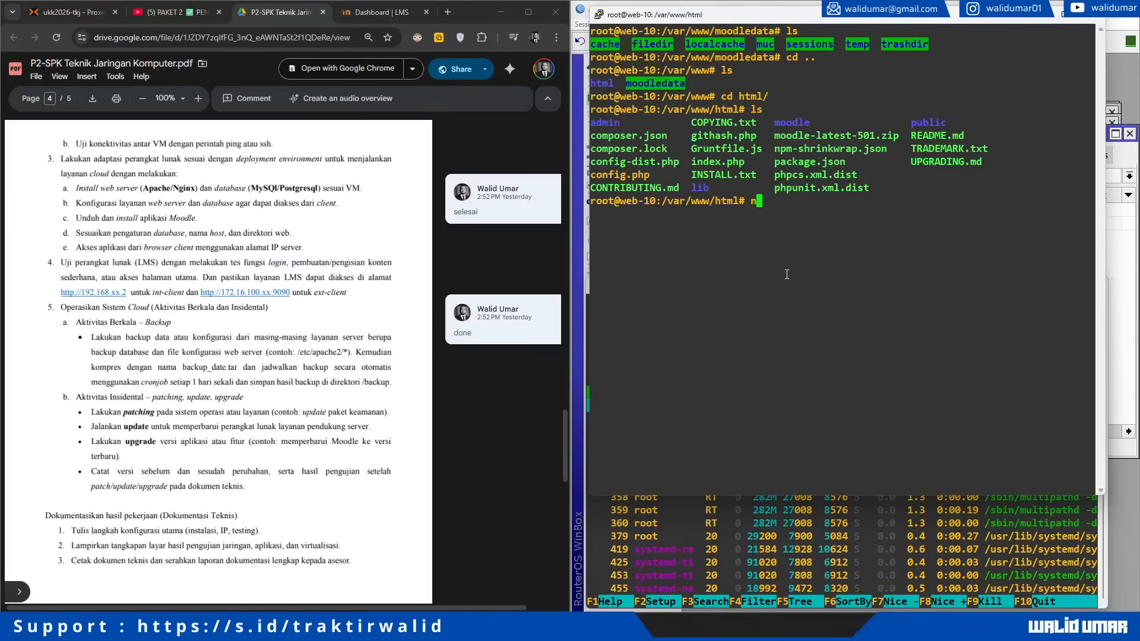
{"action": "type", "text": "ano config"}
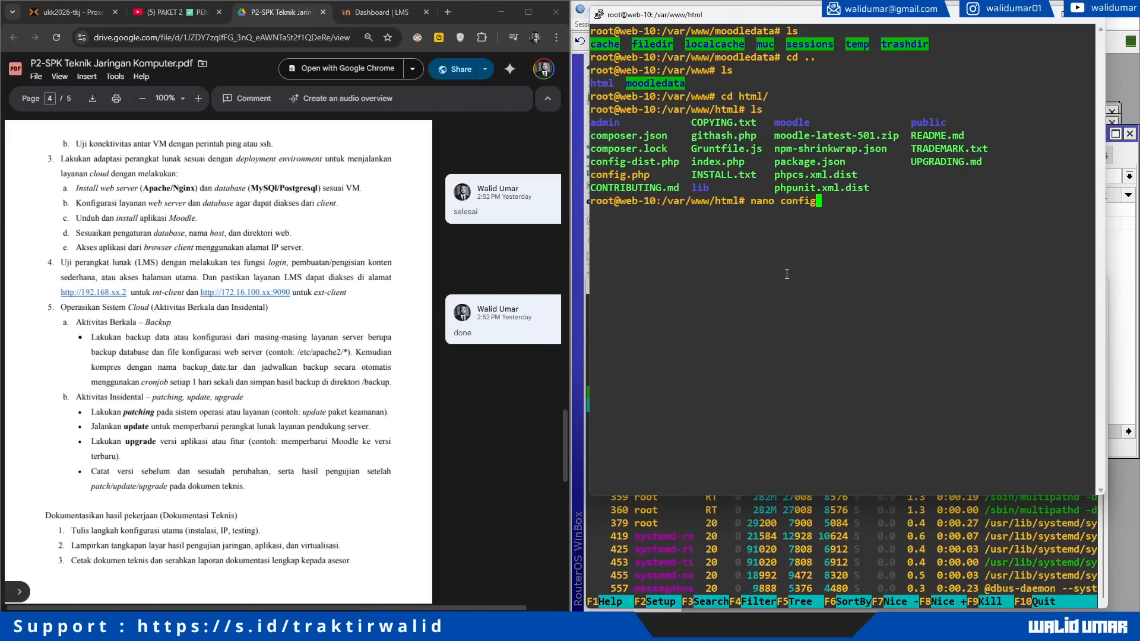
{"action": "key", "text": "Return"}
{"action": "key", "text": "ctrl+x"}
{"action": "key", "text": "Up"}
{"action": "type", "text": ".php"}
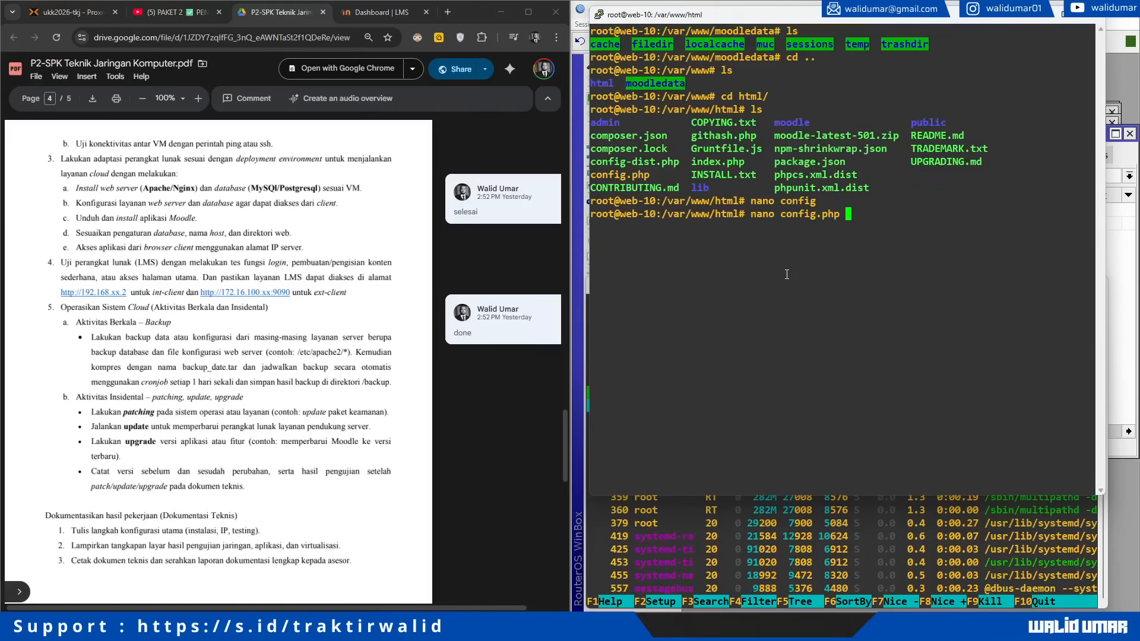
{"action": "key", "text": "Return"}
{"action": "key", "text": "Down"}
{"action": "key", "text": "Down"}
{"action": "key", "text": "Down"}
{"action": "key", "text": "Down"}
{"action": "key", "text": "Down"}
{"action": "key", "text": "Down"}
{"action": "key", "text": "Down"}
{"action": "key", "text": "Down"}
{"action": "key", "text": "Down"}
{"action": "key", "text": "Down"}
{"action": "key", "text": "Down"}
{"action": "key", "text": "Down"}
{"action": "key", "text": "Down"}
{"action": "key", "text": "Down"}
{"action": "key", "text": "Down"}
{"action": "key", "text": "Down"}
{"action": "key", "text": "Down"}
{"action": "key", "text": "Down"}
{"action": "key", "text": "Down"}
{"action": "key", "text": "Down"}
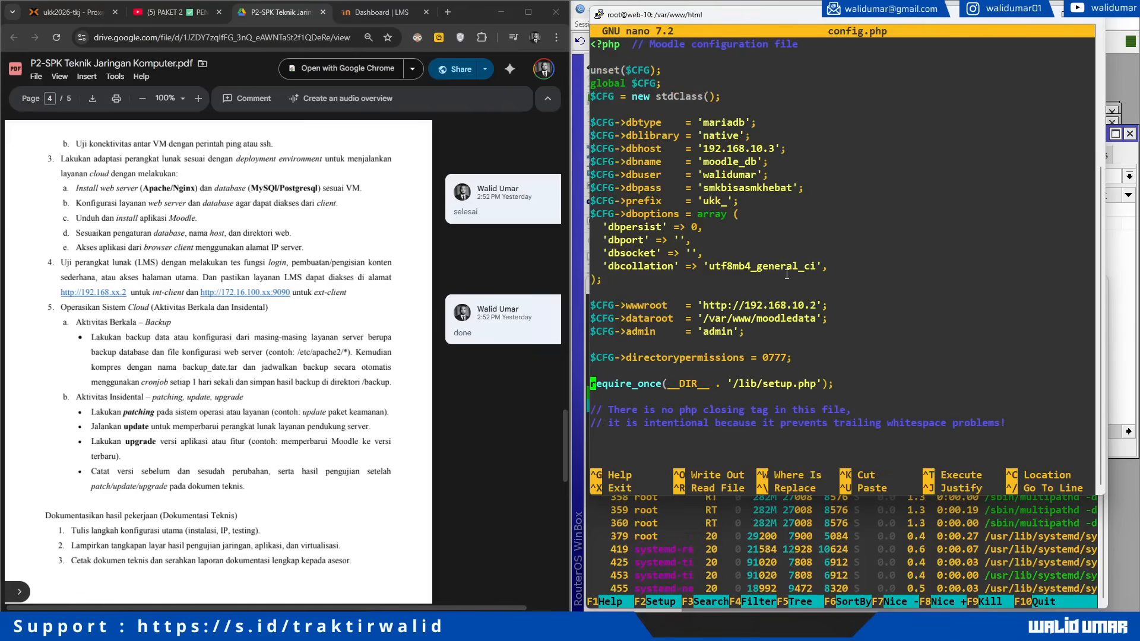
{"action": "key", "text": "Up"}
{"action": "key", "text": "Up"}
{"action": "key", "text": "Up"}
{"action": "key", "text": "Up"}
Step: Re-read the LMS testing instruction in item 4, then bring the WinBox router window forward
{"action": "left_click_drag", "start_coordinate": [120, 261], "coordinate": [165, 278]}
{"action": "left_click", "coordinate": [196, 273]}
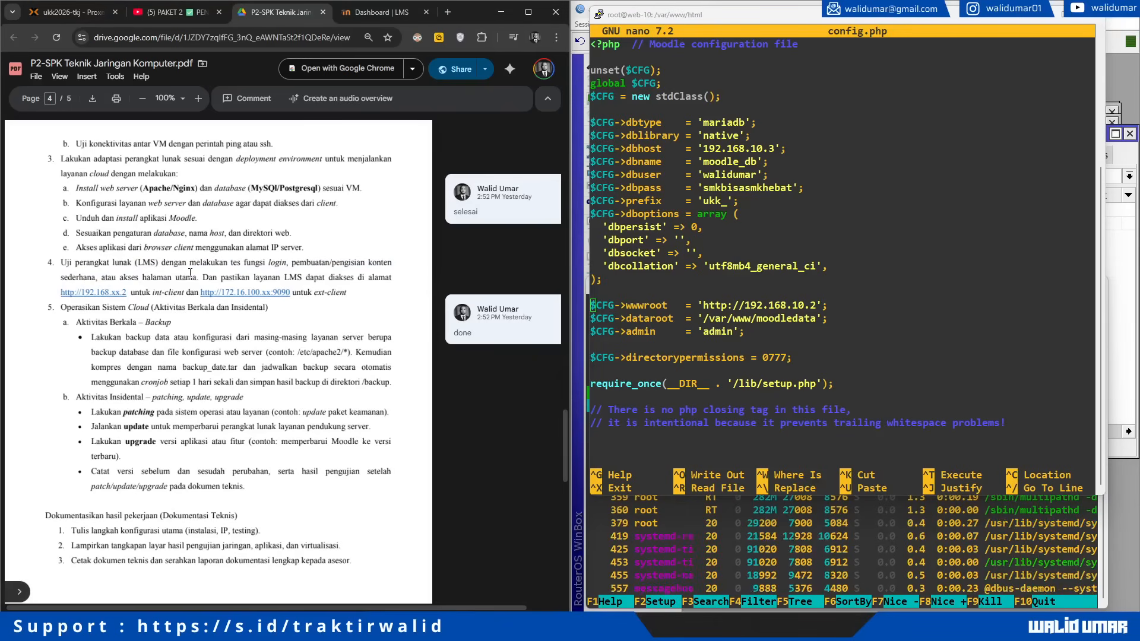
{"action": "left_click", "coordinate": [1123, 301]}
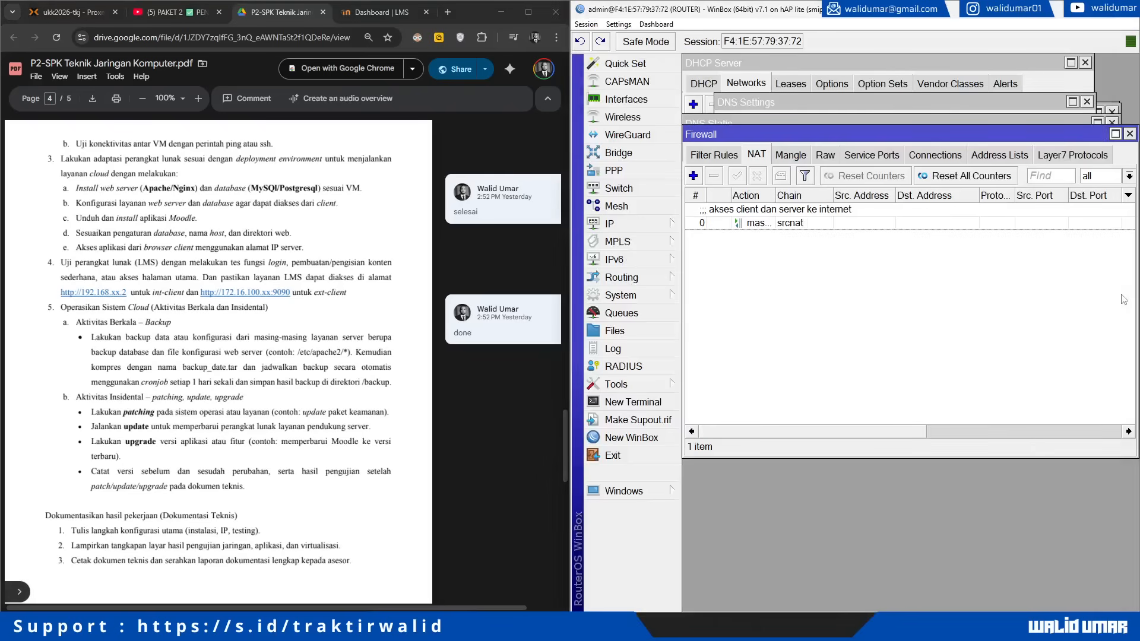
Step: Start a new NAT rule matching destination 172.16.100.10, protocol TCP, destination port 9090
{"action": "left_click", "coordinate": [660, 227]}
{"action": "left_click", "coordinate": [708, 300]}
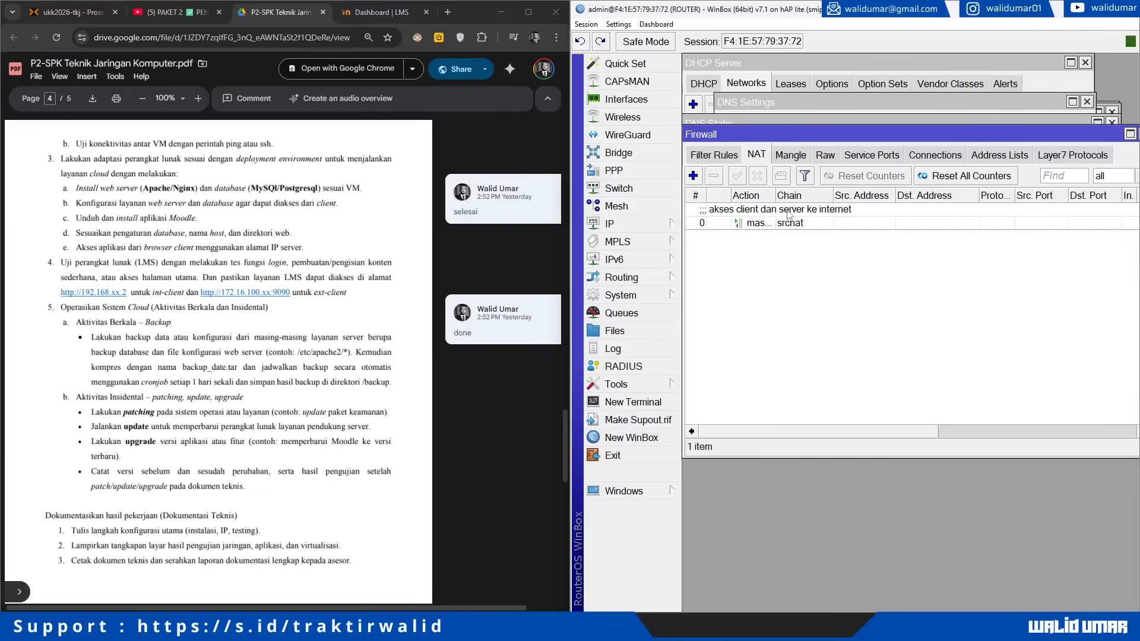
{"action": "left_click", "coordinate": [693, 176]}
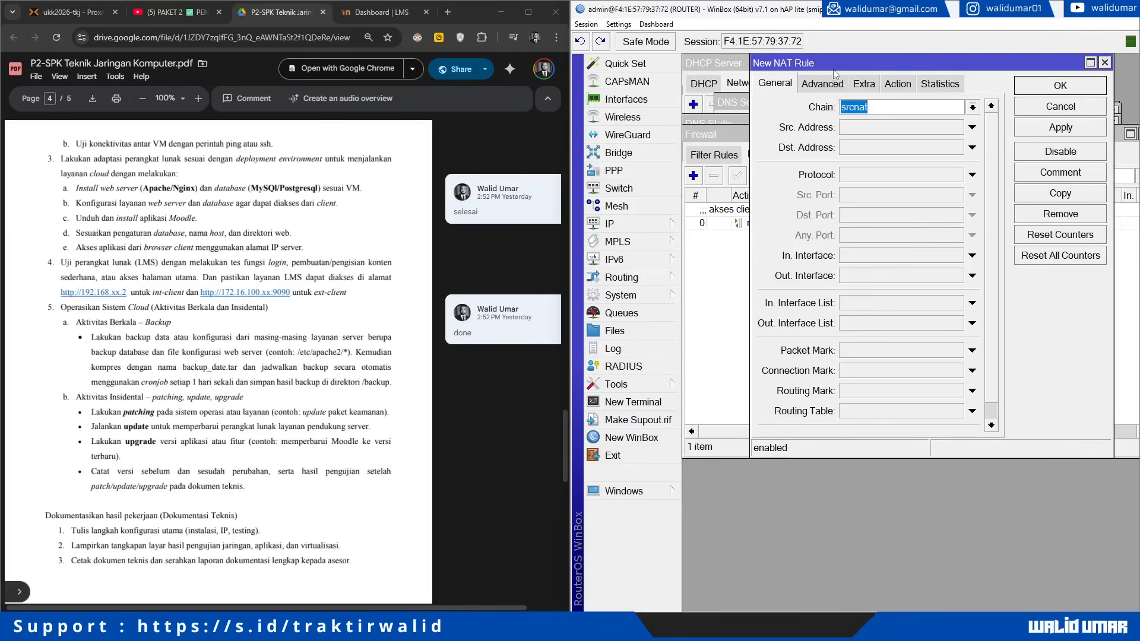
{"action": "scroll", "coordinate": [89, 258], "scroll_direction": "up", "scroll_amount": 10}
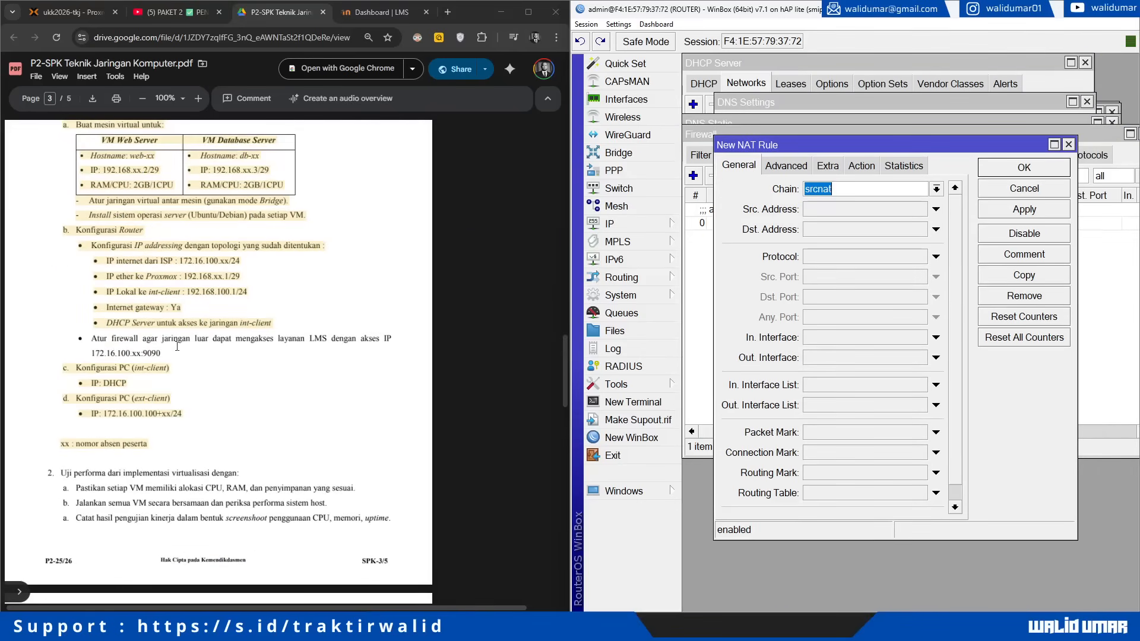
{"action": "left_click", "coordinate": [836, 231]}
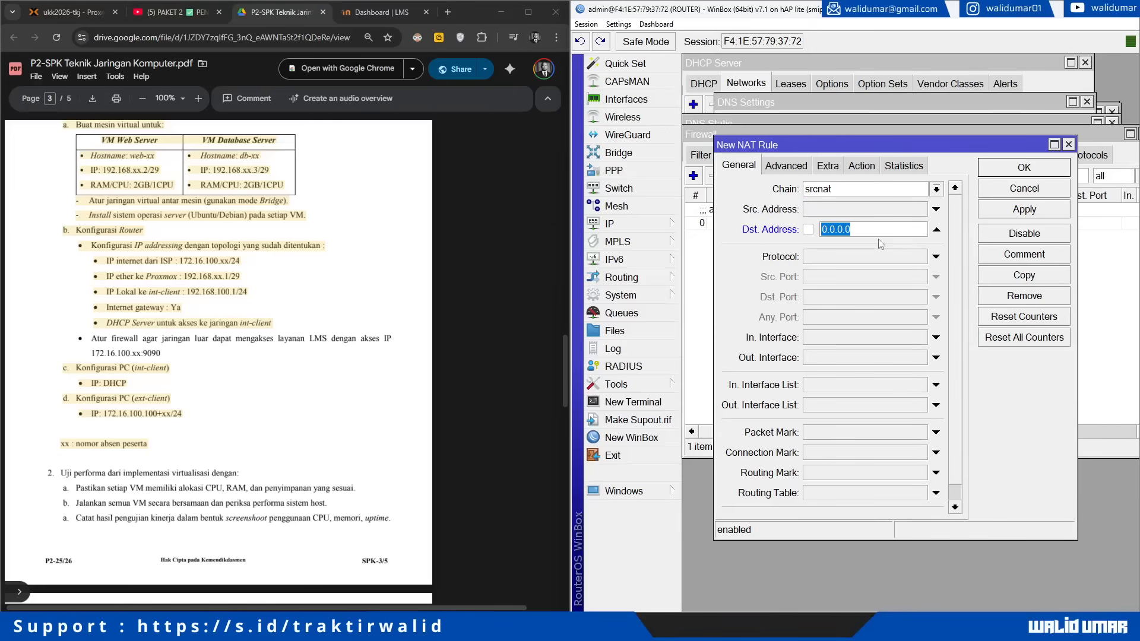
{"action": "type", "text": "172.16.100.10"}
{"action": "left_click", "coordinate": [879, 264]}
{"action": "left_click", "coordinate": [847, 297]}
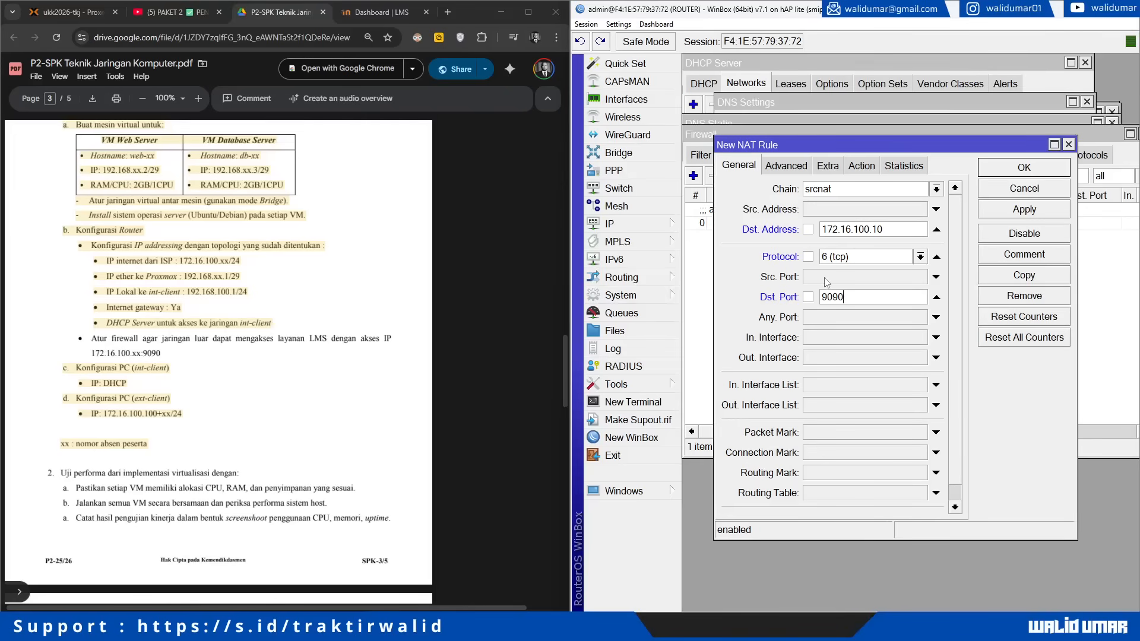
{"action": "double_click", "coordinate": [837, 301]}
Step: Set the rule's action to dst-nat, chain to dstnat, and in-interface to ether1-Internet
{"action": "left_click", "coordinate": [862, 165]}
{"action": "left_click", "coordinate": [832, 191]}
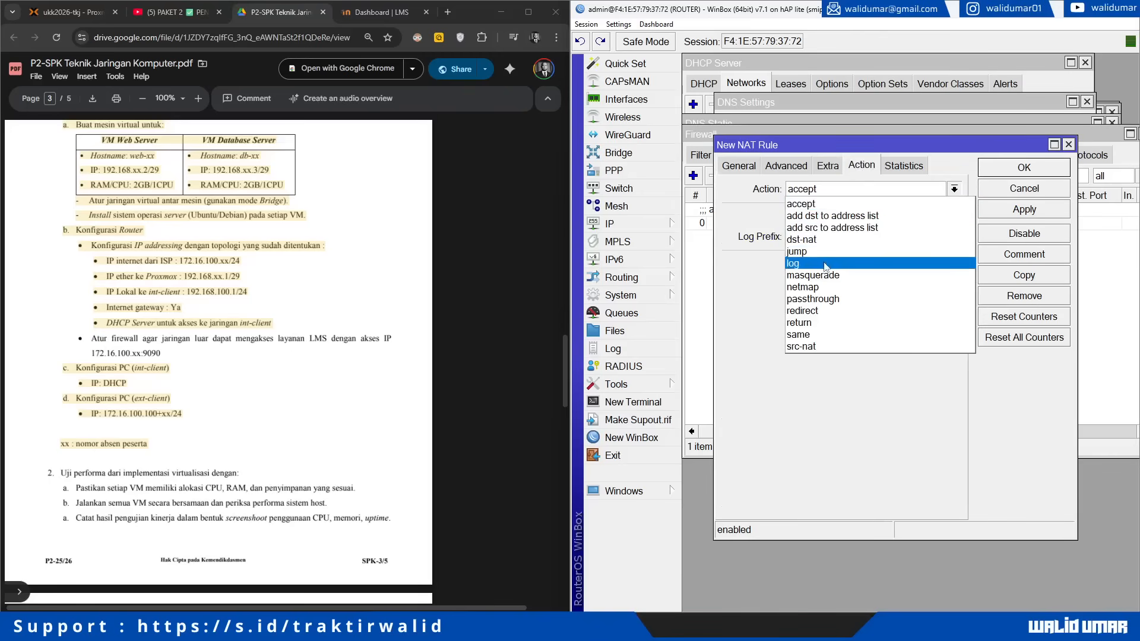
{"action": "left_click", "coordinate": [825, 243]}
{"action": "left_click", "coordinate": [739, 170]}
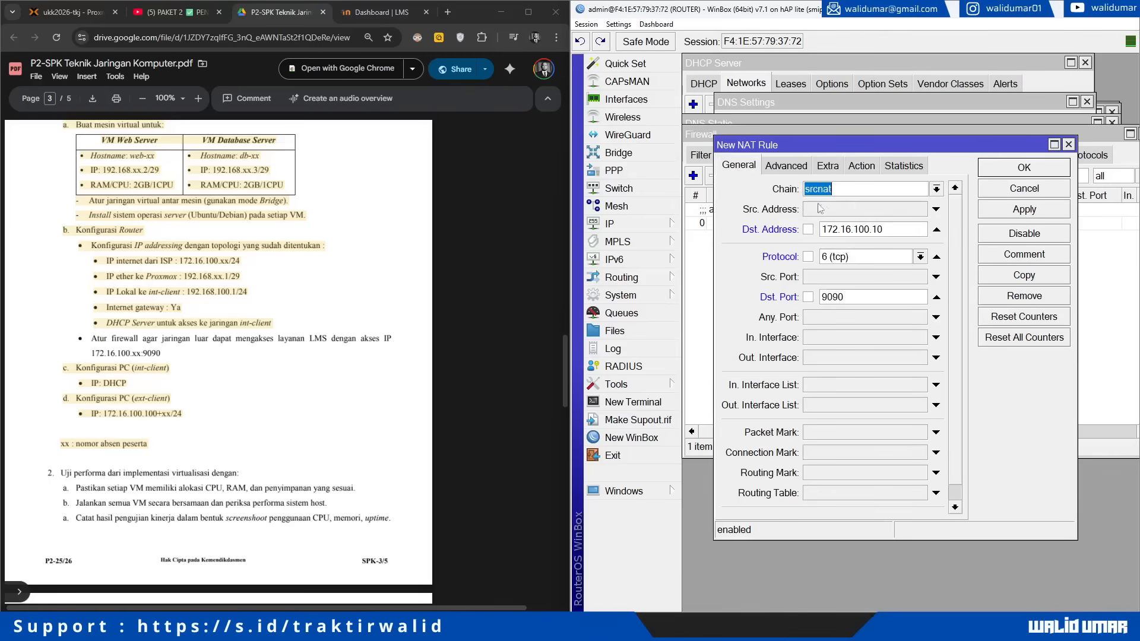
{"action": "left_click", "coordinate": [937, 189]}
{"action": "left_click", "coordinate": [914, 209]}
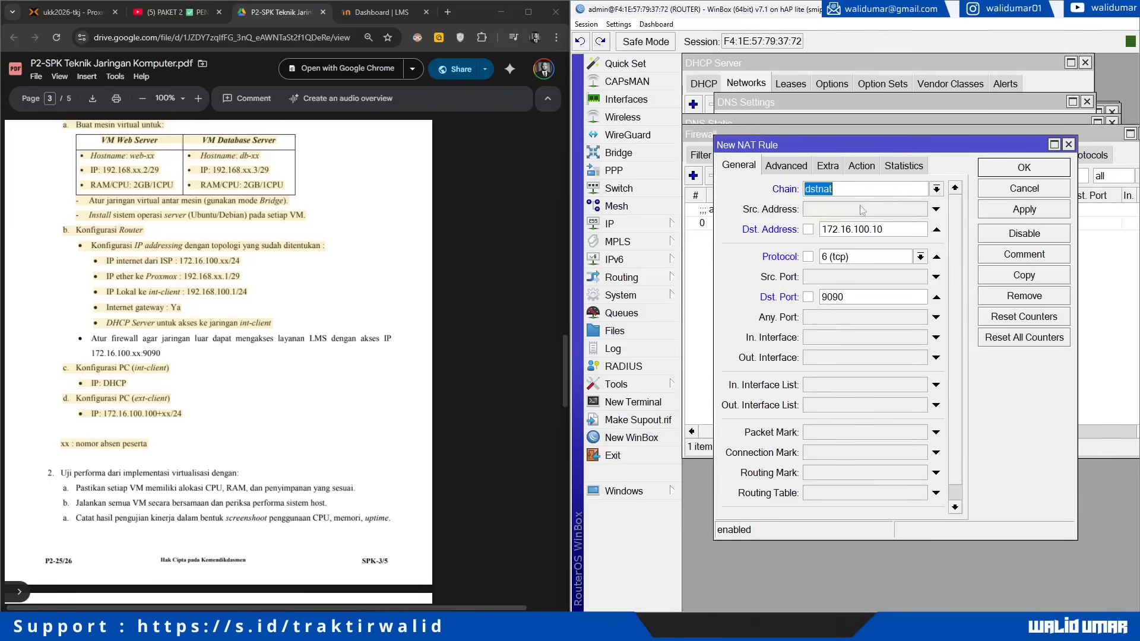
{"action": "left_click", "coordinate": [843, 337]}
{"action": "left_click", "coordinate": [860, 339]}
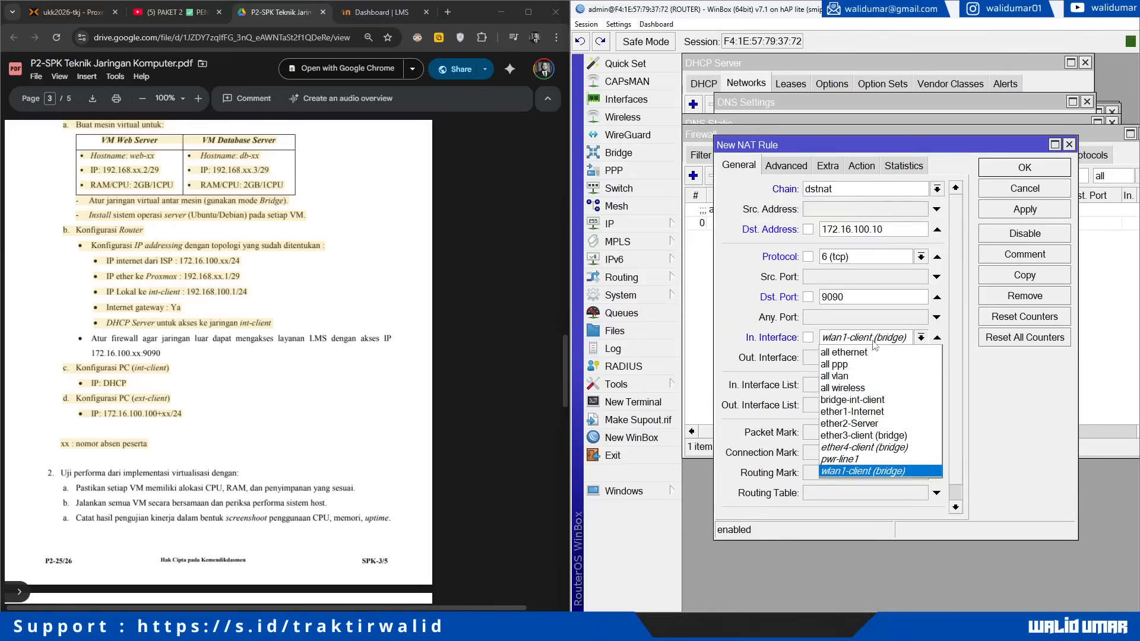
{"action": "left_click", "coordinate": [887, 412]}
Step: Forward the rule to 192.168.10.2 port 80 and save it
{"action": "left_click", "coordinate": [870, 166]}
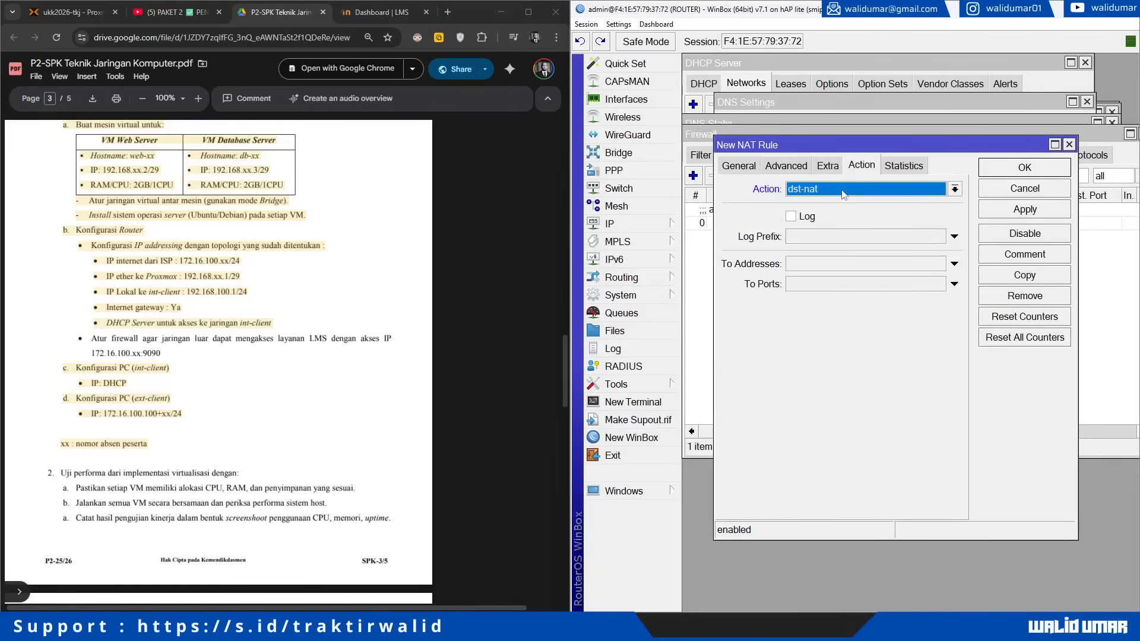
{"action": "left_click", "coordinate": [832, 265]}
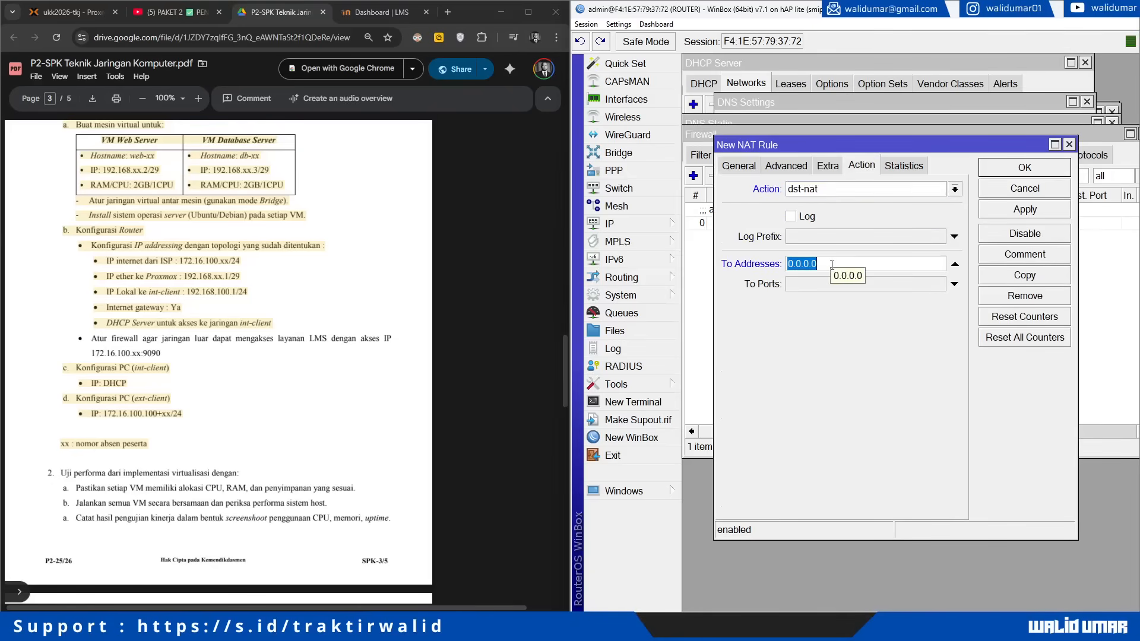
{"action": "type", "text": "192.168.10.2"}
{"action": "key", "text": "Tab"}
{"action": "type", "text": "80"}
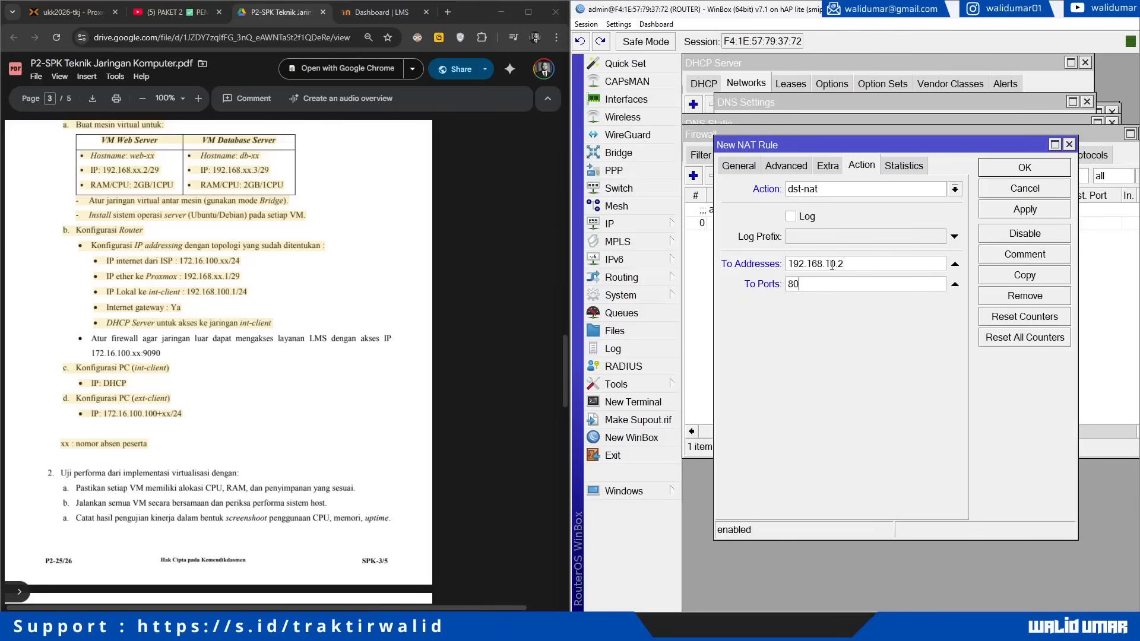
{"action": "left_click", "coordinate": [741, 167]}
{"action": "left_click", "coordinate": [864, 168]}
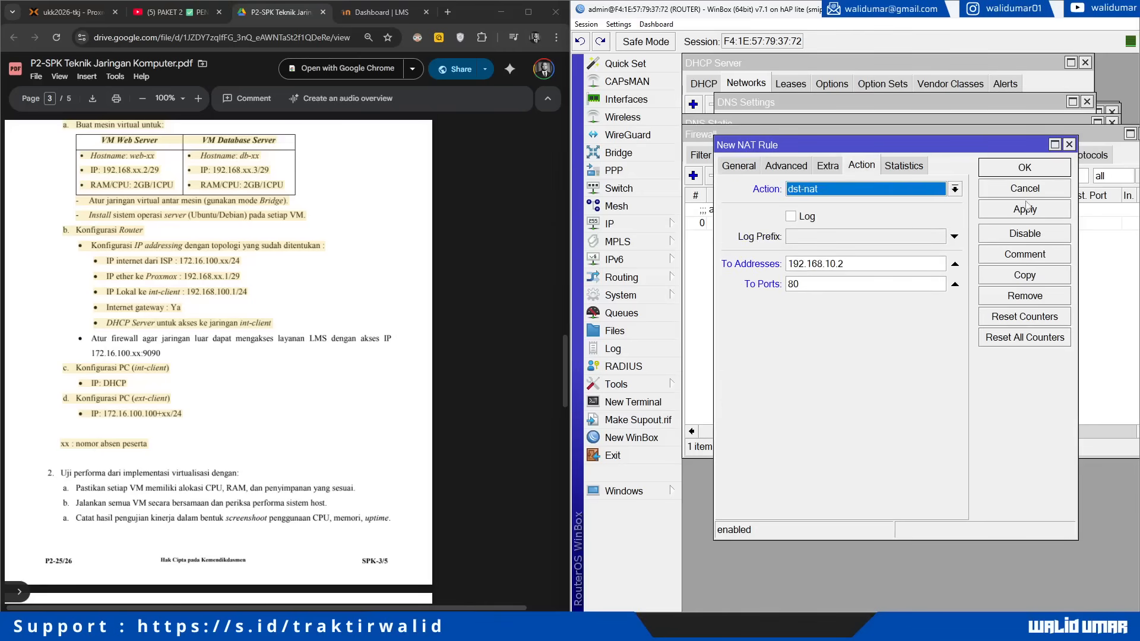
{"action": "left_click", "coordinate": [1028, 172]}
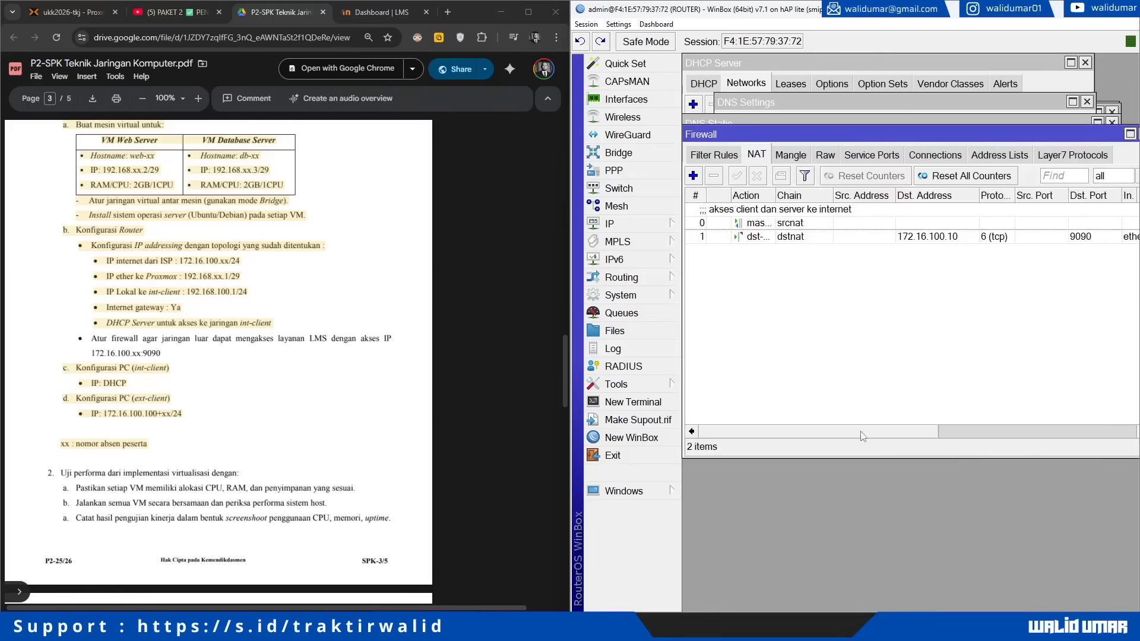
Step: Inspect the new 9090 dstnat rule's statistics, then start and cancel an empty new rule
{"action": "left_click_drag", "start_coordinate": [865, 438], "coordinate": [805, 433]}
{"action": "double_click", "coordinate": [775, 237]}
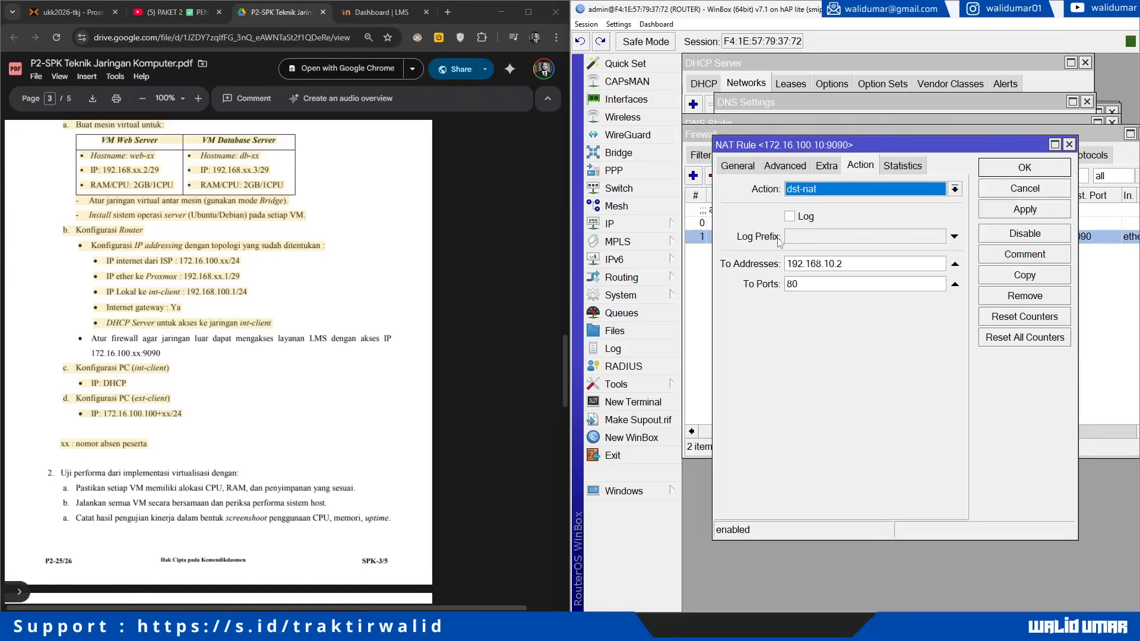
{"action": "left_click", "coordinate": [892, 170]}
{"action": "left_click_drag", "start_coordinate": [797, 145], "coordinate": [801, 189]}
{"action": "left_click", "coordinate": [1017, 252]}
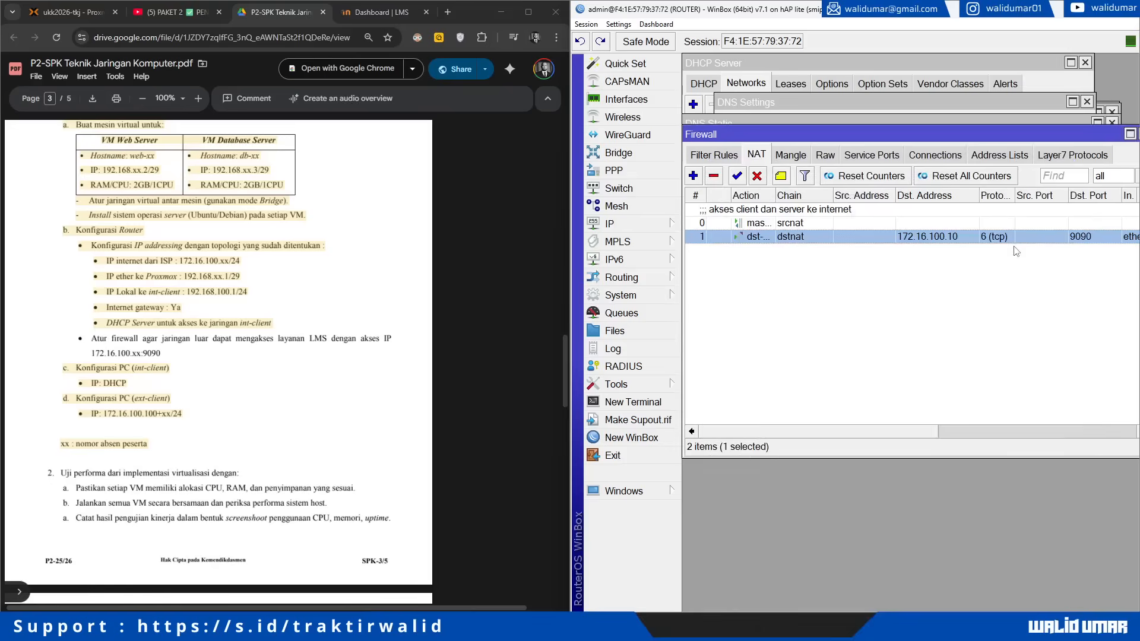
{"action": "left_click", "coordinate": [829, 282]}
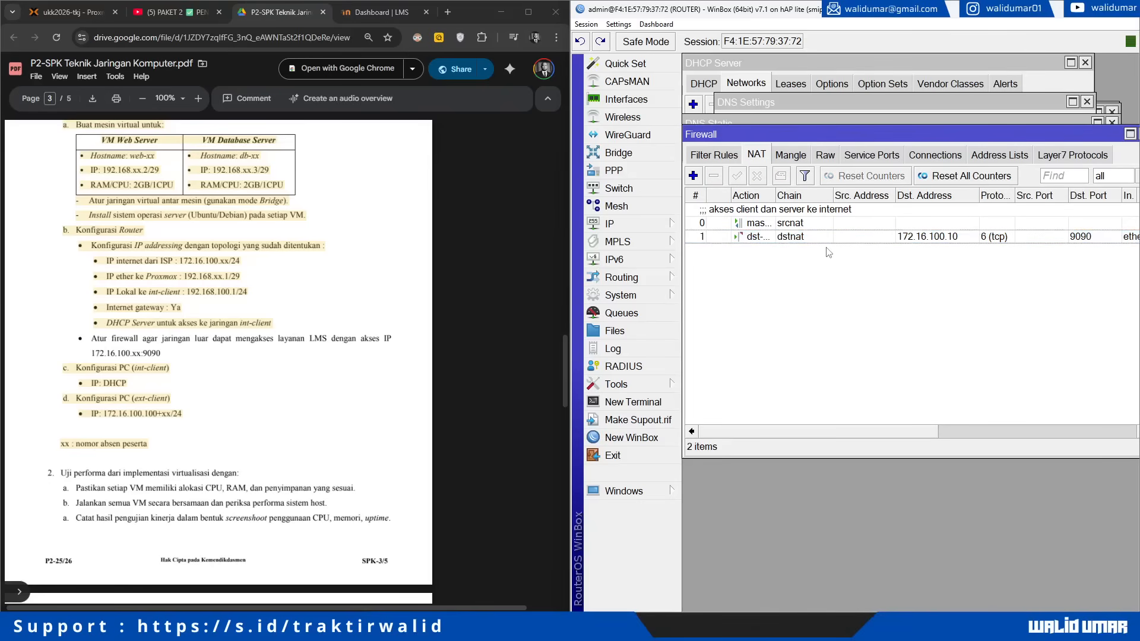
{"action": "left_click", "coordinate": [696, 177]}
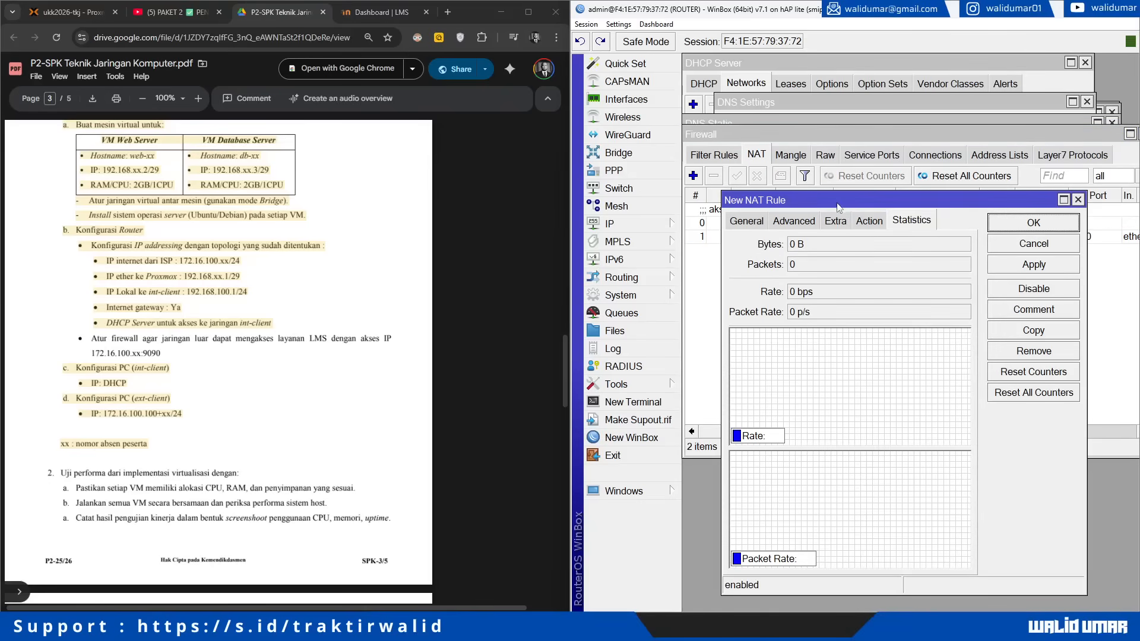
{"action": "left_click", "coordinate": [746, 223]}
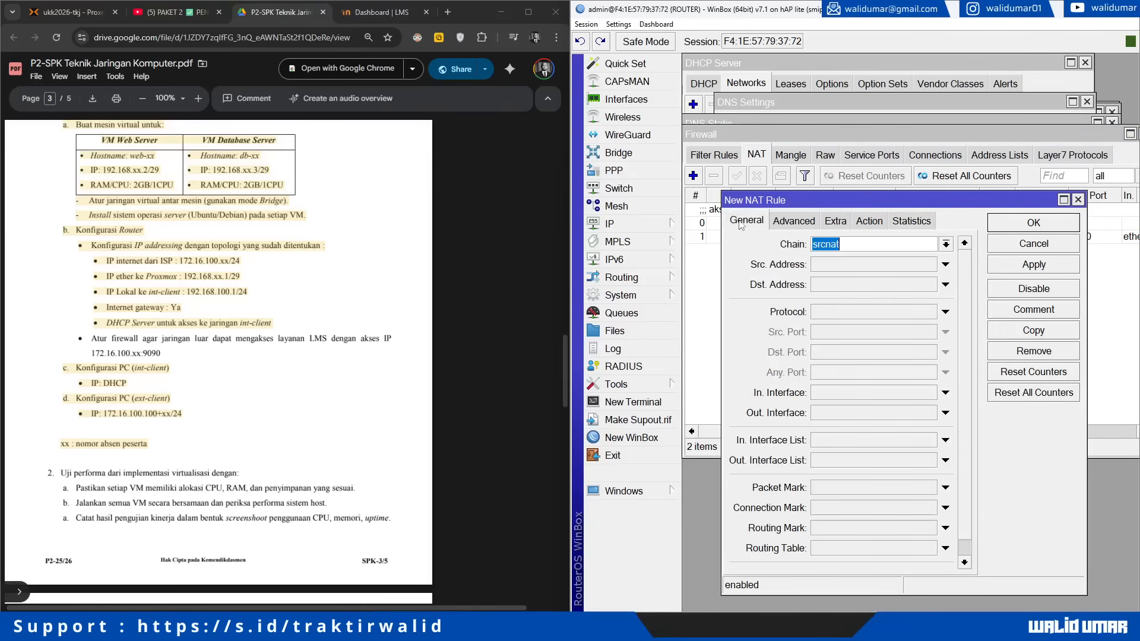
{"action": "left_click", "coordinate": [82, 20]}
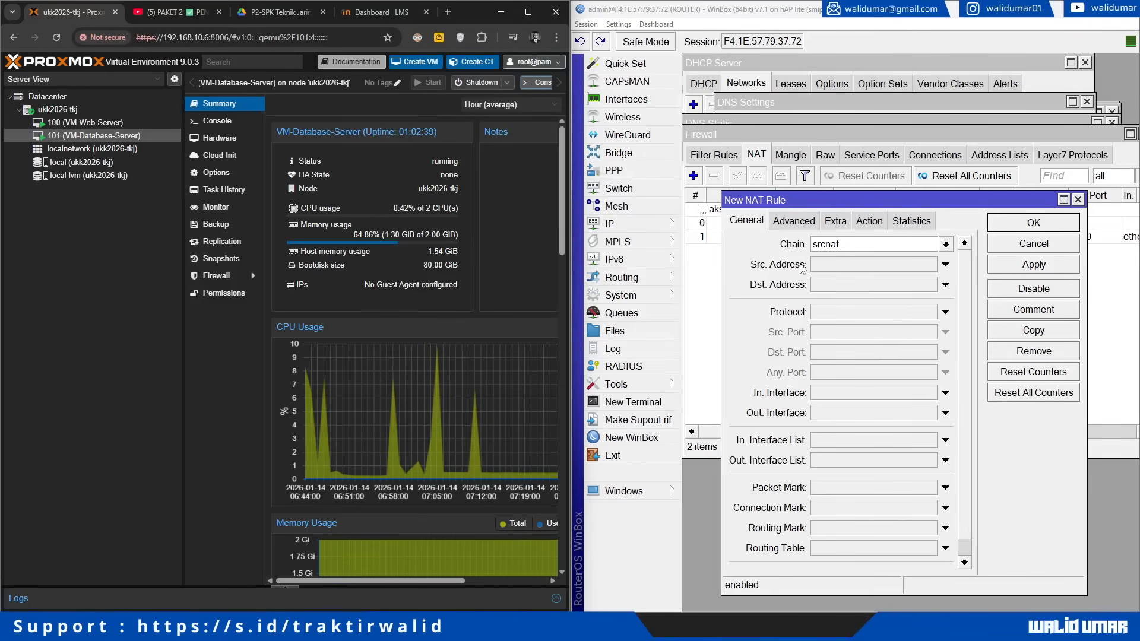
{"action": "left_click", "coordinate": [1034, 243]}
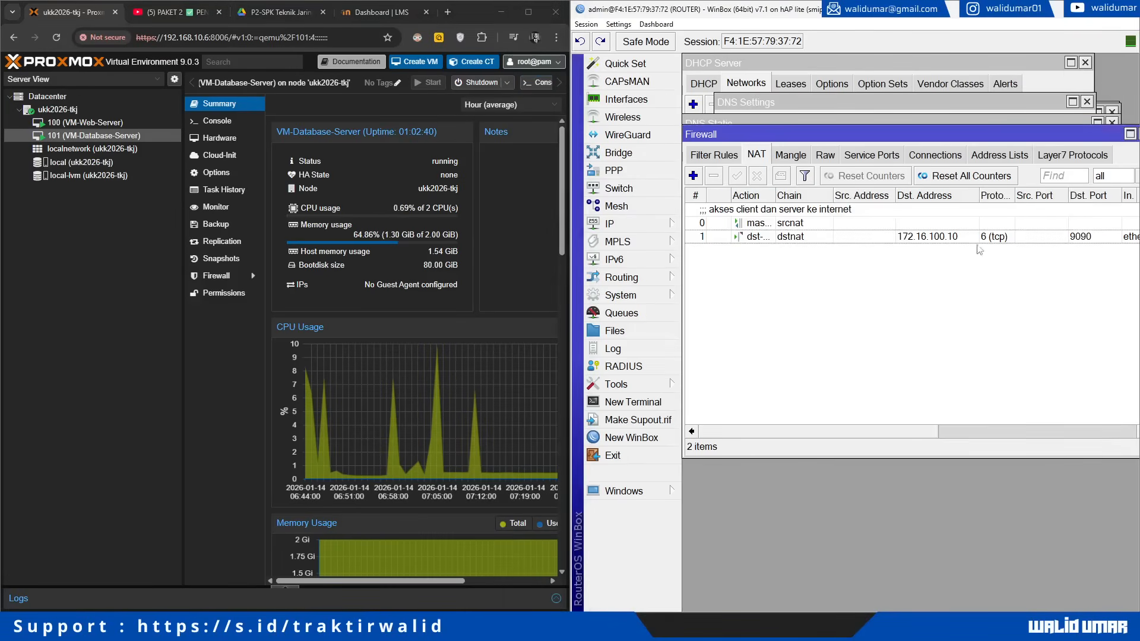
Step: Copy the 9090 rule and change it to forward port 8006 to 192.168.10.6 port 8006
{"action": "double_click", "coordinate": [783, 237]}
{"action": "left_click", "coordinate": [1034, 330]}
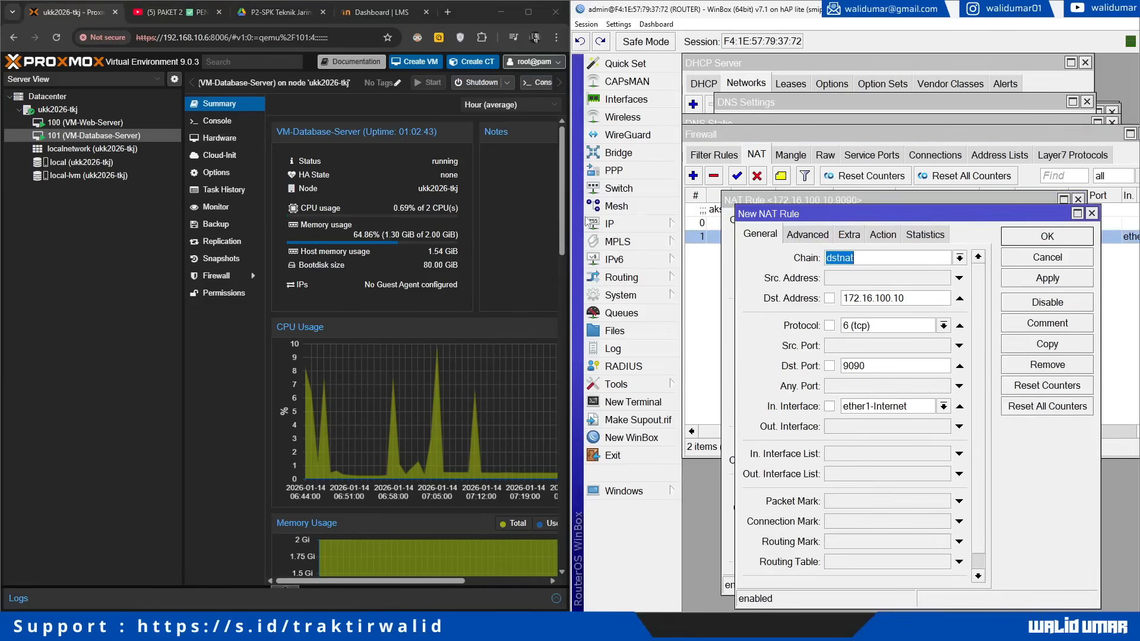
{"action": "double_click", "coordinate": [888, 360]}
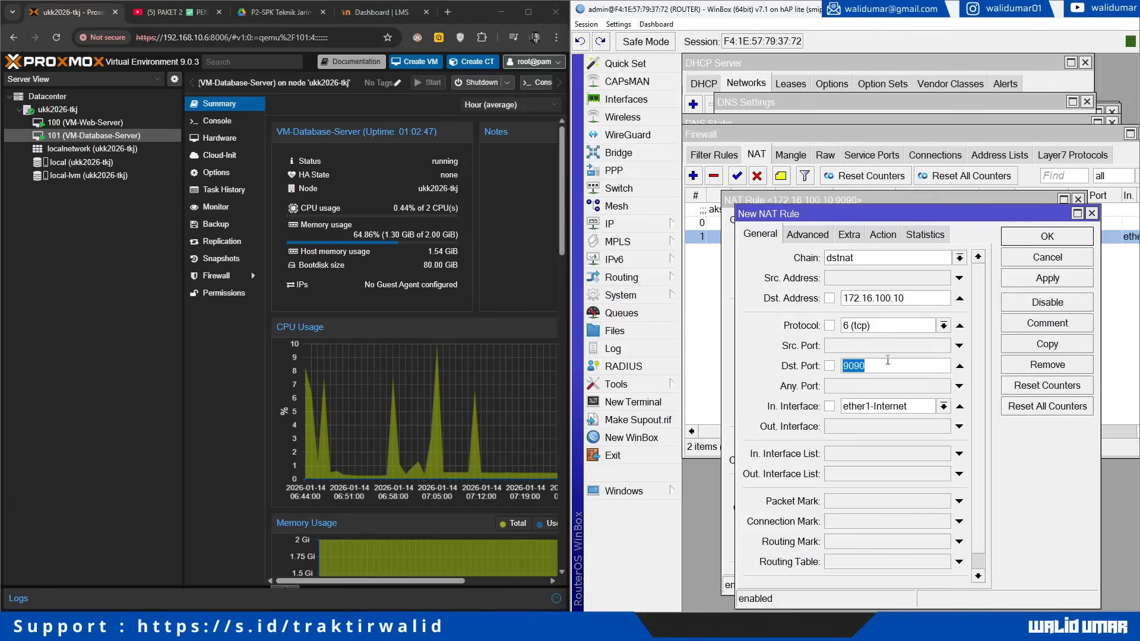
{"action": "type", "text": "8006"}
{"action": "left_click", "coordinate": [883, 235]}
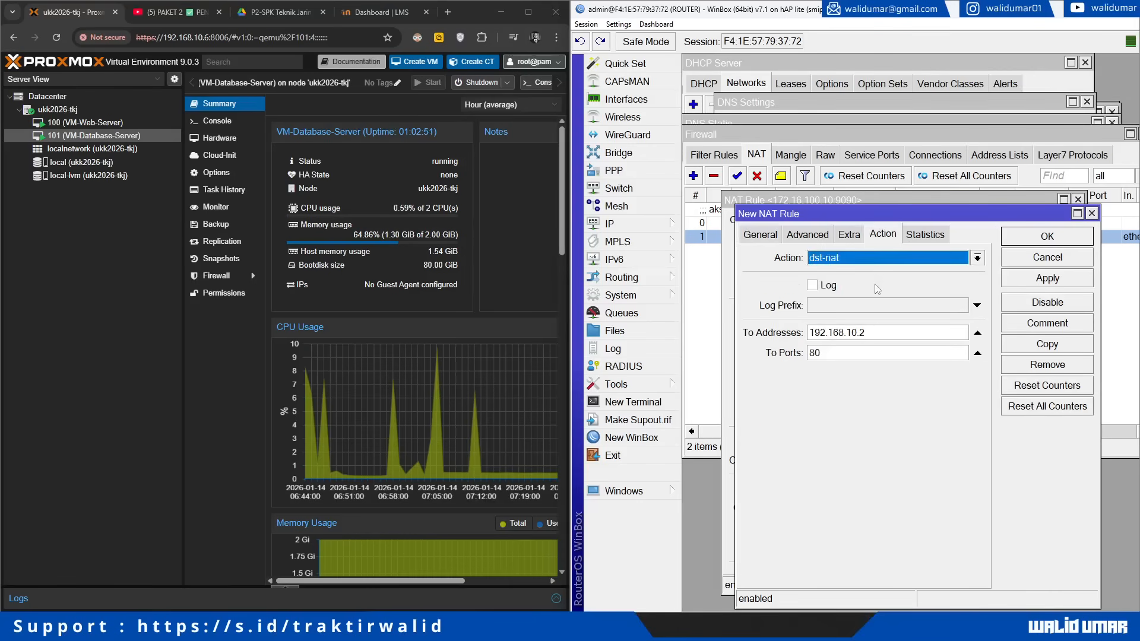
{"action": "left_click", "coordinate": [864, 334]}
{"action": "type", "text": "6"}
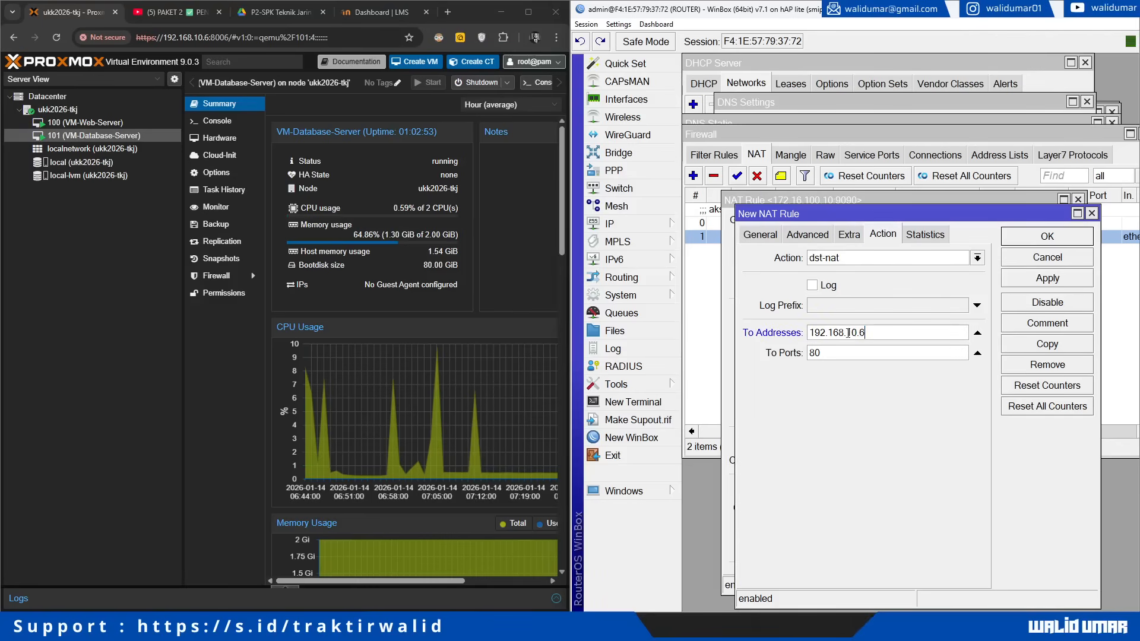
{"action": "left_click", "coordinate": [831, 352]}
{"action": "type", "text": "8006"}
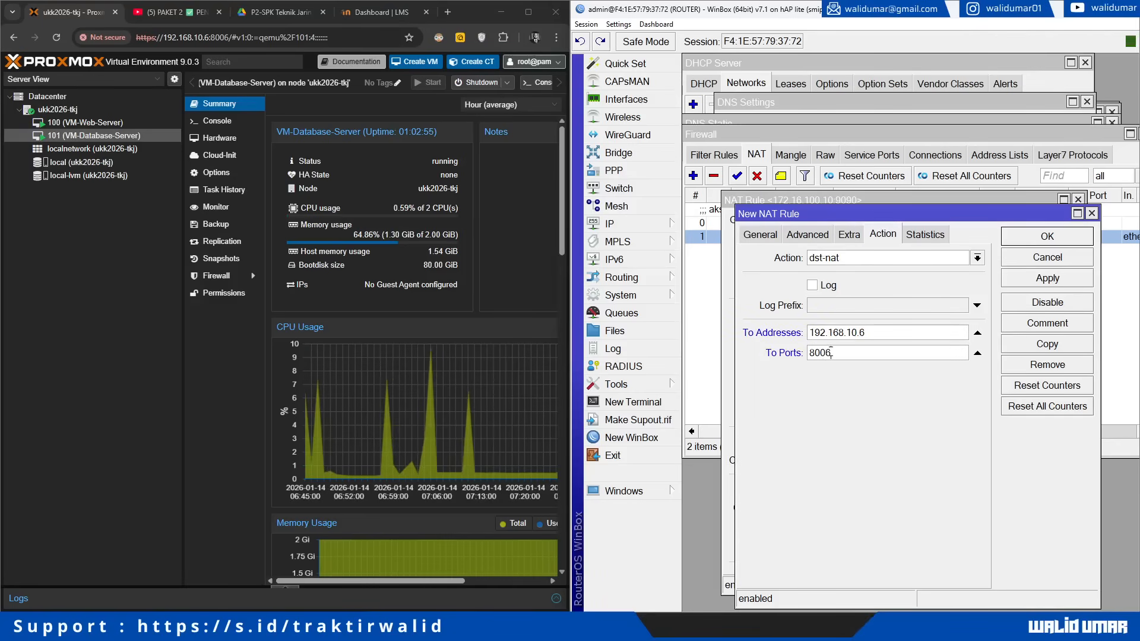
{"action": "key", "text": "Return"}
{"action": "key", "text": "Return"}
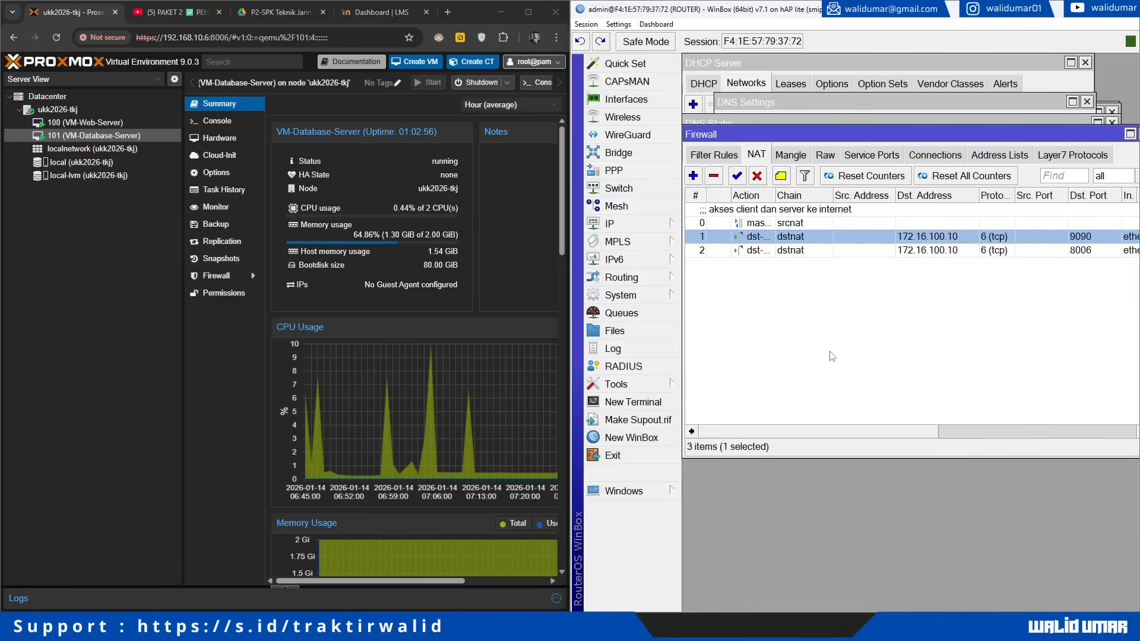
Step: Narrow the list columns and comment the 9090 rule 'dst-nat akses ke webserver lokal dari publ'
{"action": "left_click_drag", "start_coordinate": [895, 197], "coordinate": [826, 203]}
{"action": "left_click_drag", "start_coordinate": [1008, 197], "coordinate": [1074, 196]}
{"action": "left_click", "coordinate": [782, 178]}
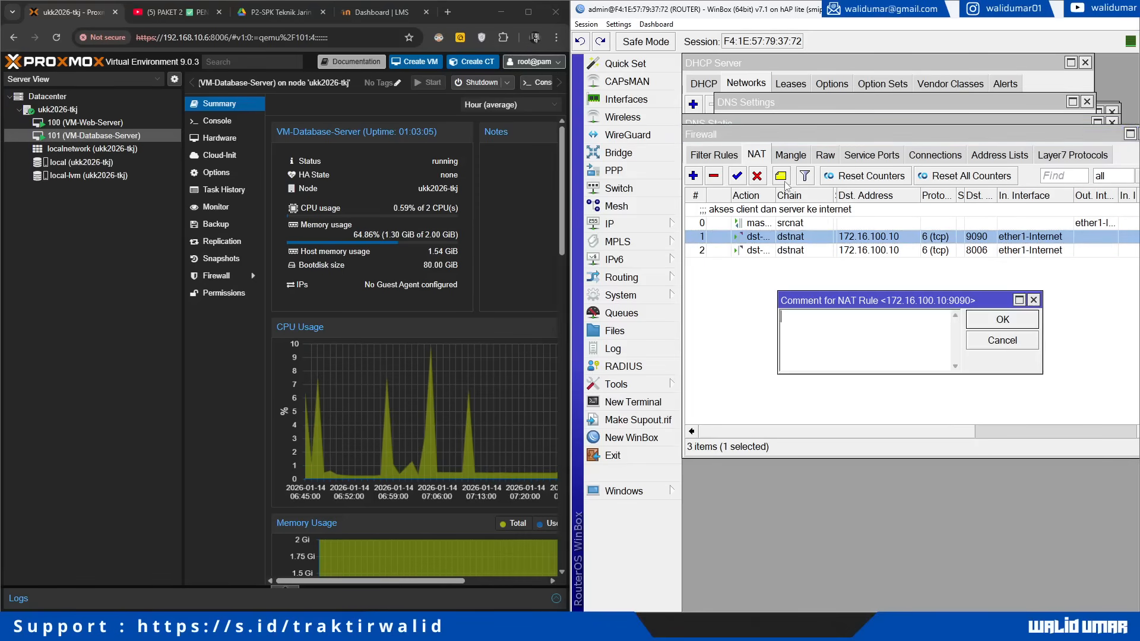
{"action": "type", "text": "dst-nat akses ke webse"}
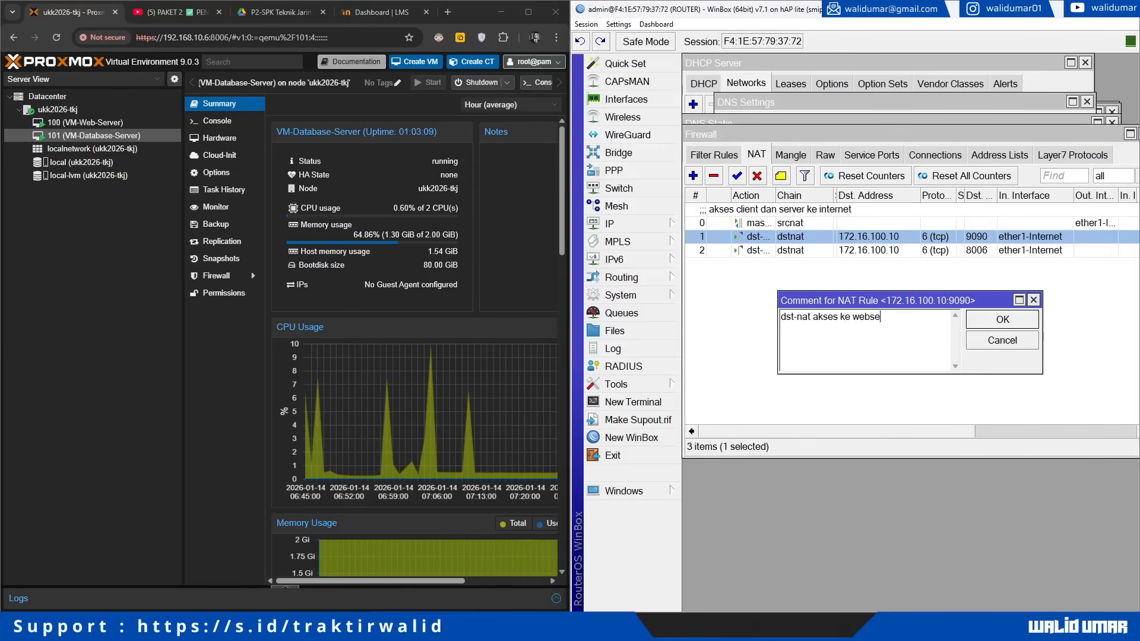
{"action": "type", "text": "rver lokal dari public"}
{"action": "key", "text": "Return"}
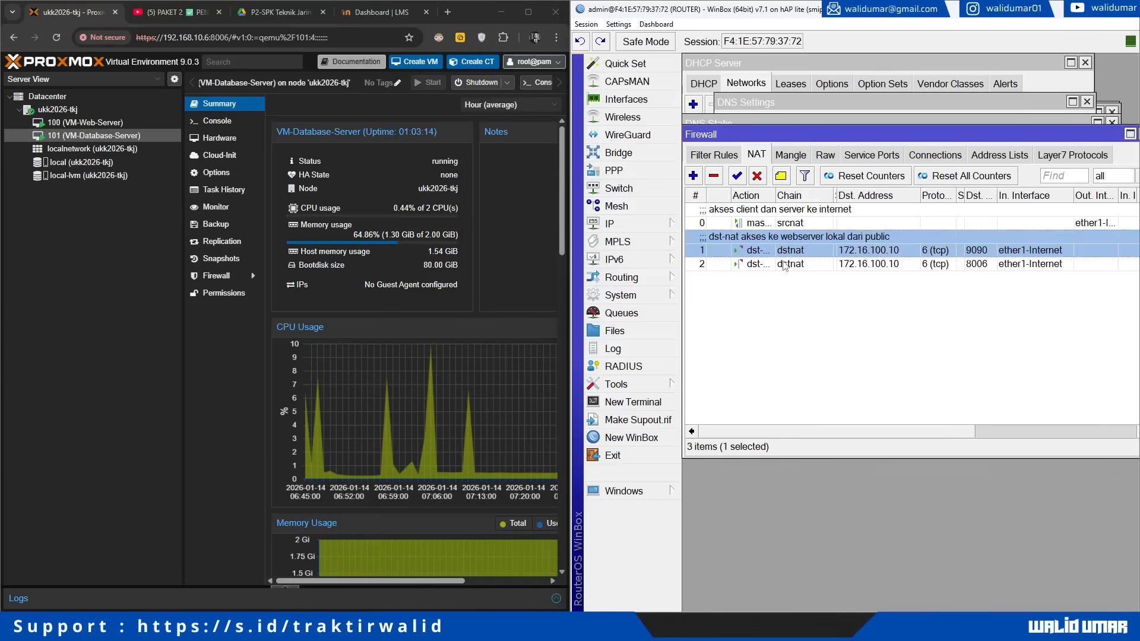
Step: Comment the 8006 rule 'dst-nat akses ke webserver proxmox lokal dari public'
{"action": "left_click", "coordinate": [784, 264]}
{"action": "left_click", "coordinate": [781, 176]}
{"action": "type", "text": "dst-"}
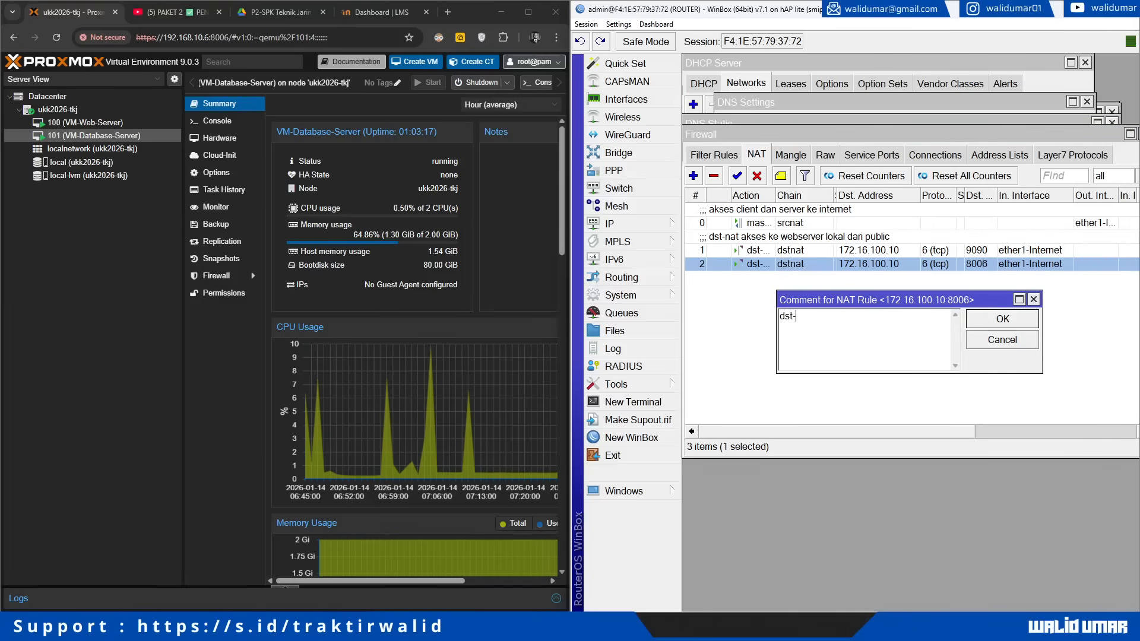
{"action": "type", "text": "nat akses ke webserver proxm"}
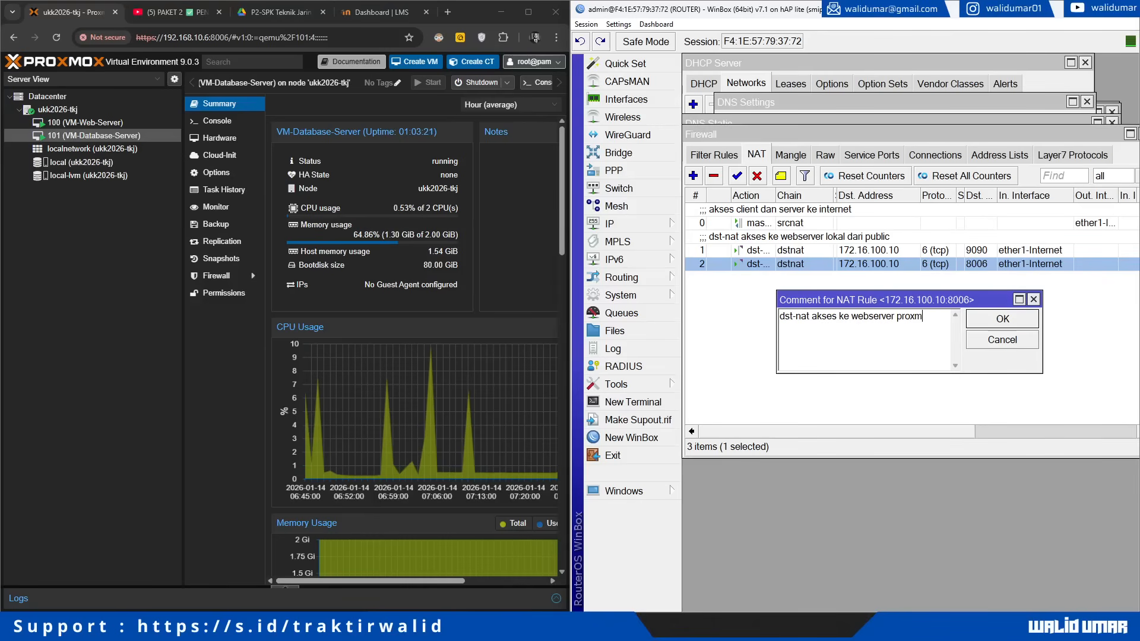
{"action": "type", "text": "ox lokal dari public"}
{"action": "key", "text": "Return"}
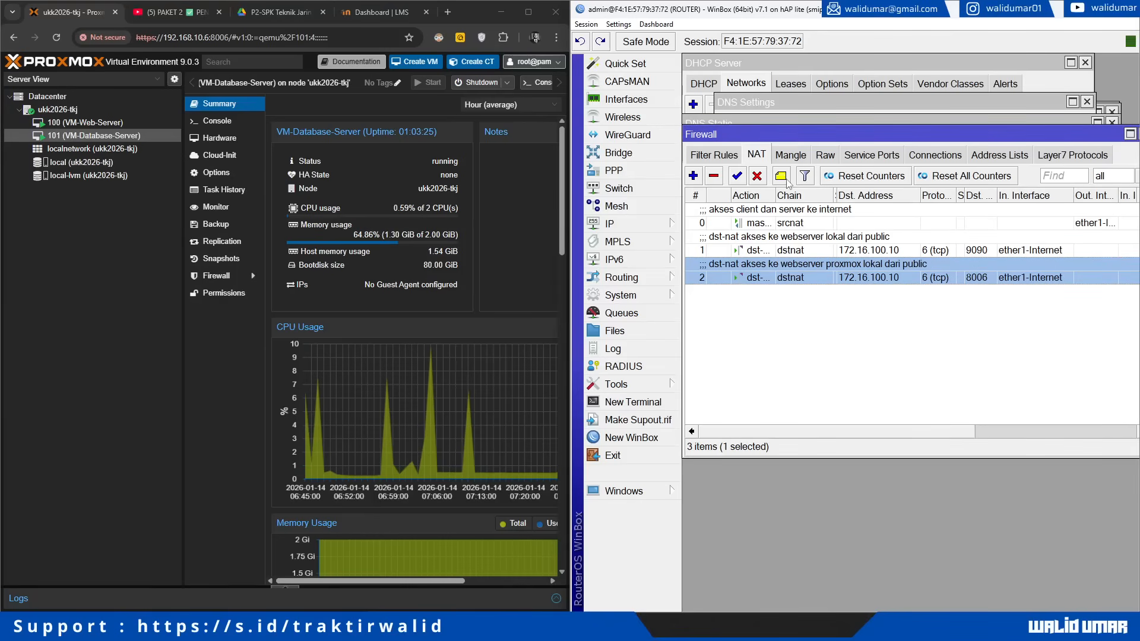
Step: Rearrange and narrow the NAT list columns, keeping rules sorted by number
{"action": "left_click_drag", "start_coordinate": [1125, 196], "coordinate": [1071, 193]}
{"action": "left_click", "coordinate": [1133, 198]}
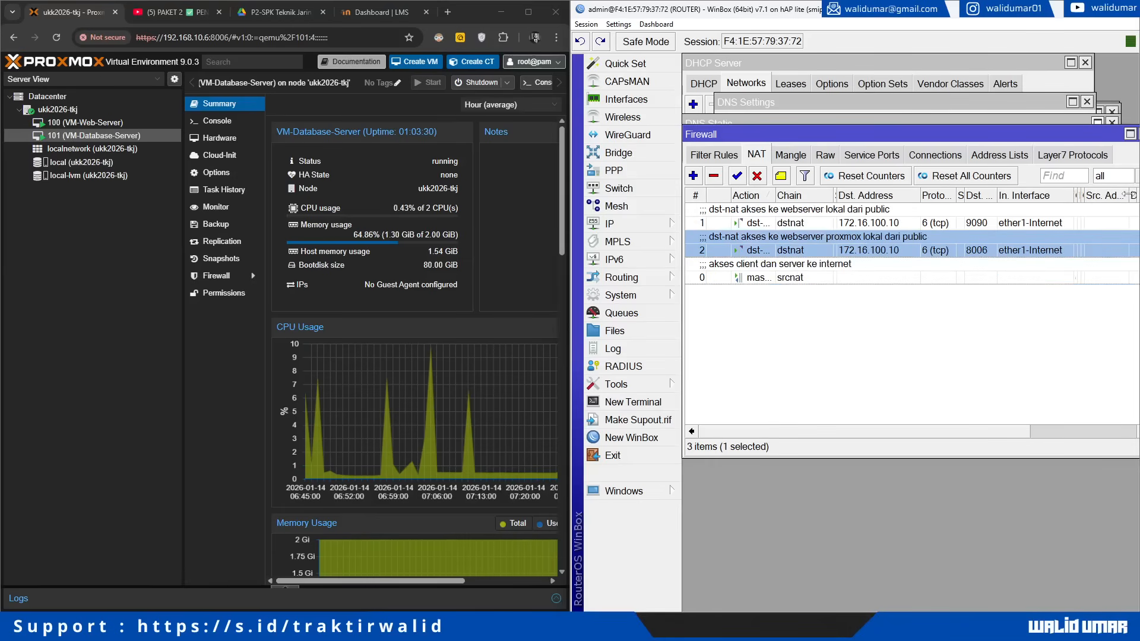
{"action": "left_click", "coordinate": [696, 198]}
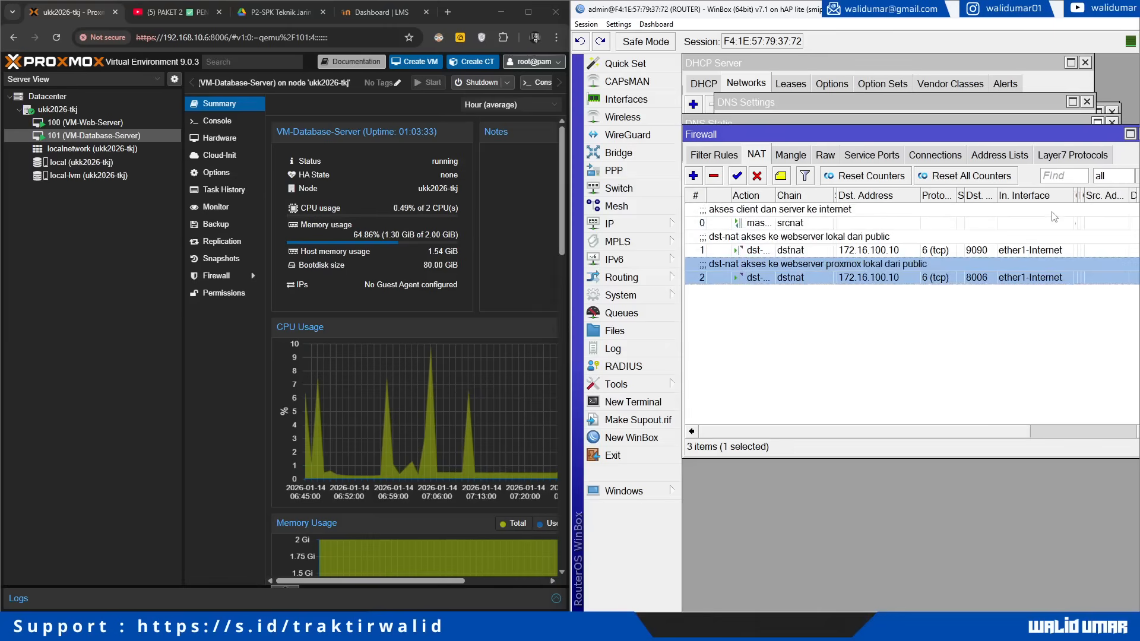
{"action": "left_click_drag", "start_coordinate": [1127, 196], "coordinate": [1092, 196]}
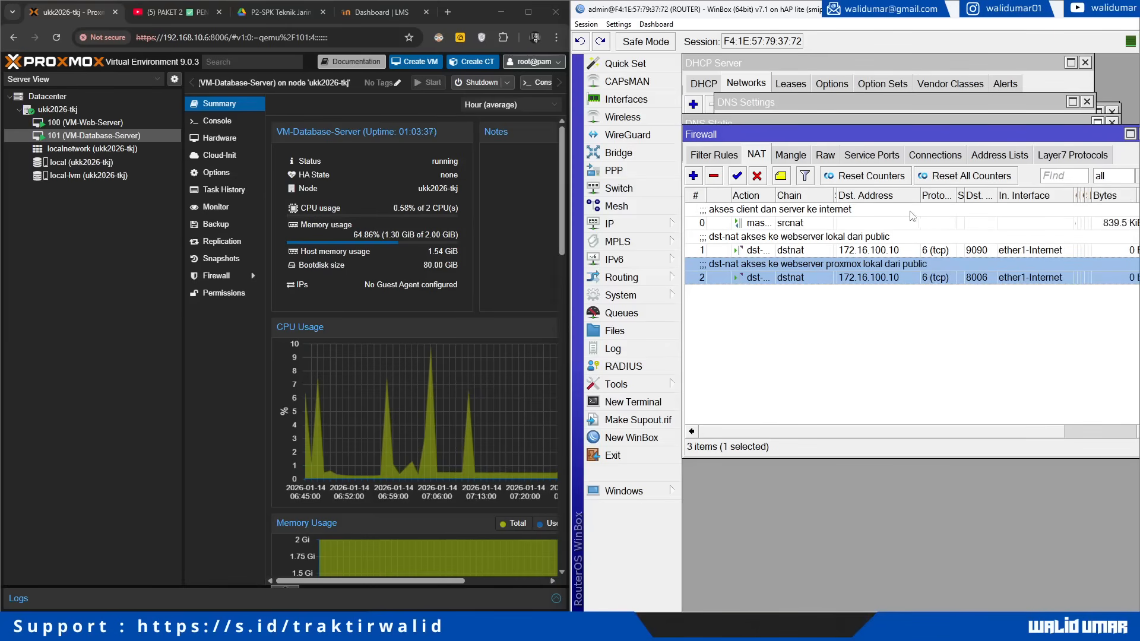
{"action": "left_click_drag", "start_coordinate": [835, 196], "coordinate": [810, 196]}
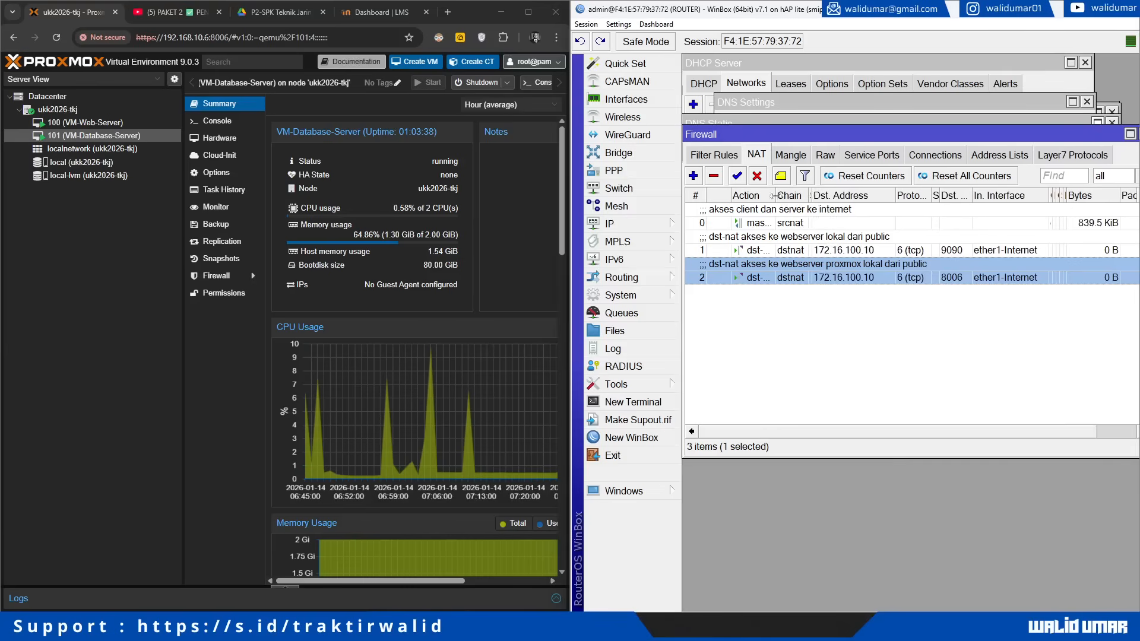
{"action": "left_click_drag", "start_coordinate": [730, 191], "coordinate": [713, 191]}
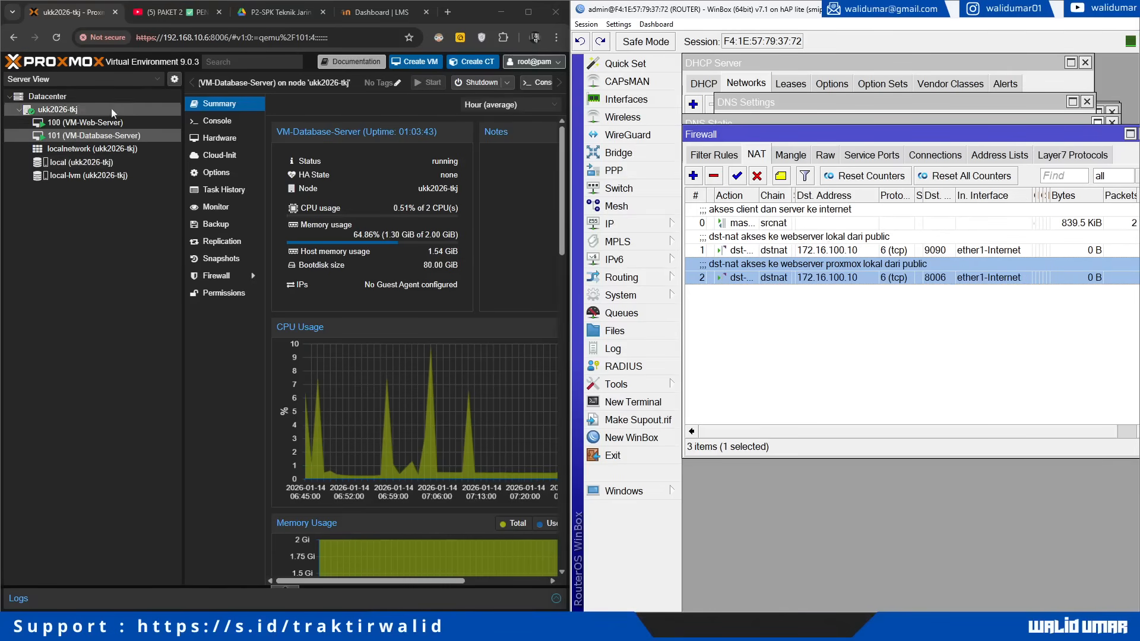
Step: View the Gambar Kerja network diagram on page 5 of the P2-SPK task PDF
{"action": "left_click", "coordinate": [279, 11]}
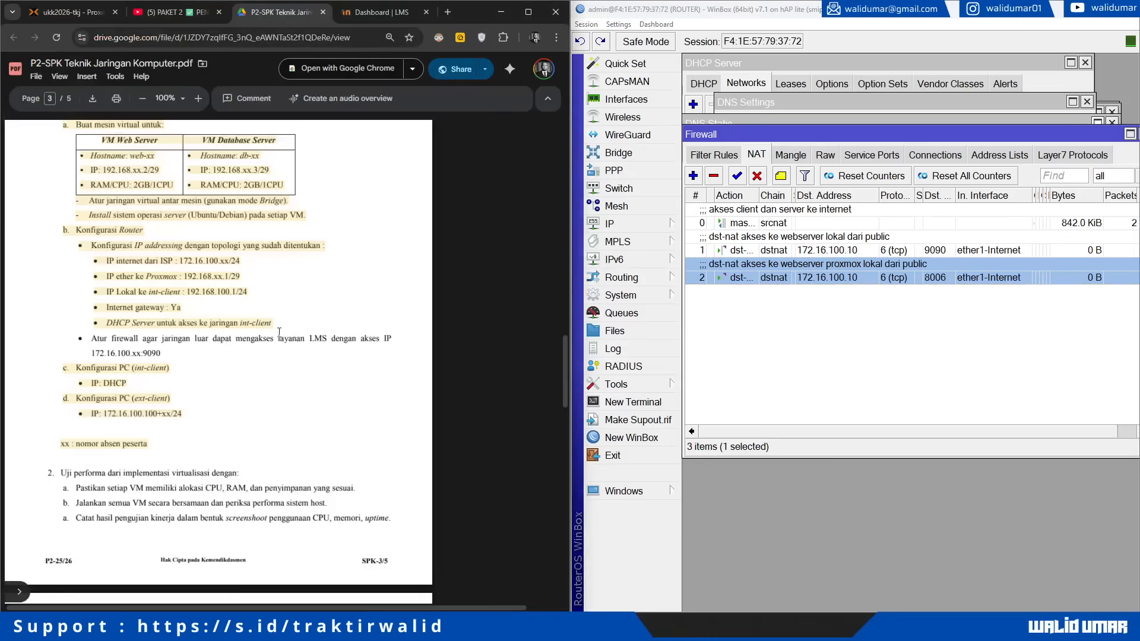
{"action": "scroll", "coordinate": [278, 338], "scroll_direction": "down", "scroll_amount": 10}
{"action": "scroll", "coordinate": [202, 278], "scroll_direction": "up", "scroll_amount": 4}
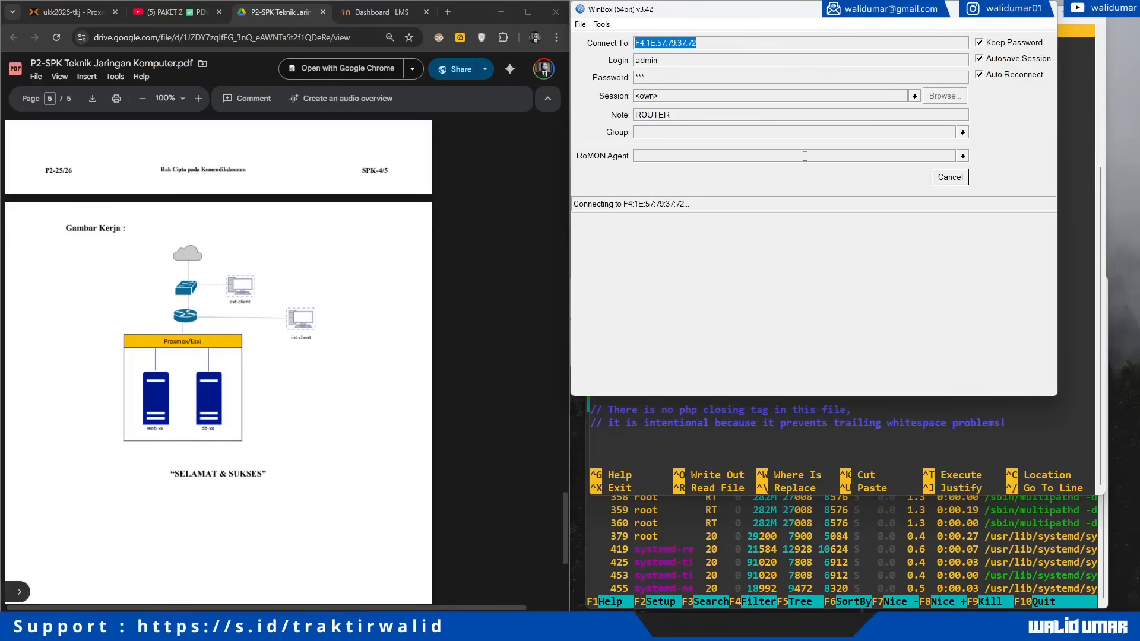
Step: Cancel the pending WinBox router connection and open the PC's network options from the tray
{"action": "left_click", "coordinate": [956, 182]}
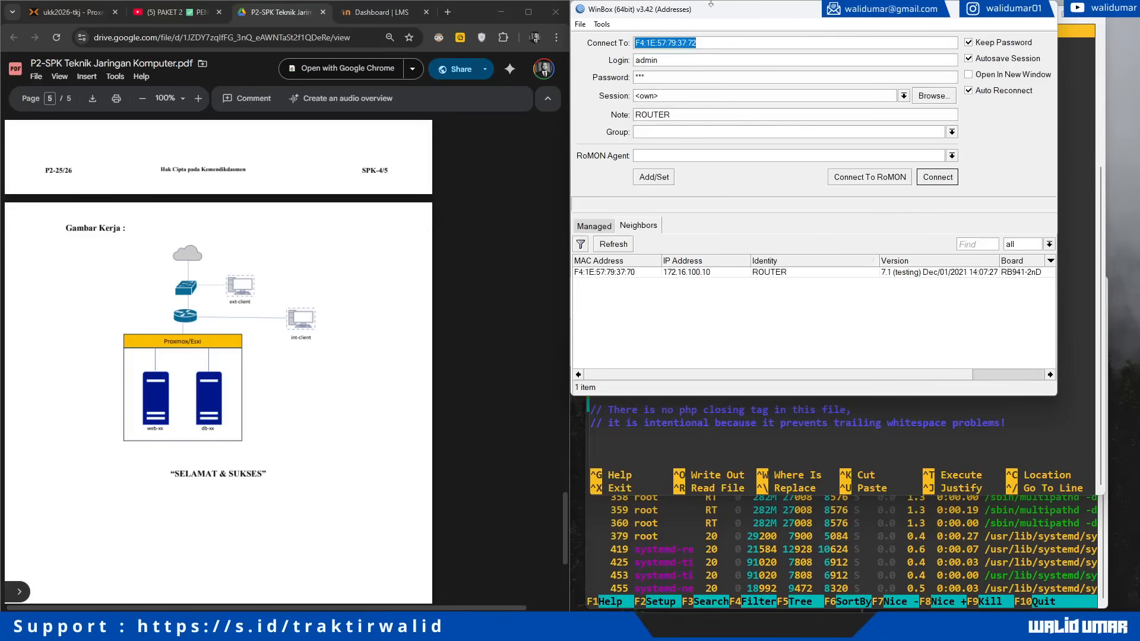
{"action": "left_click_drag", "start_coordinate": [713, 13], "coordinate": [730, 97]}
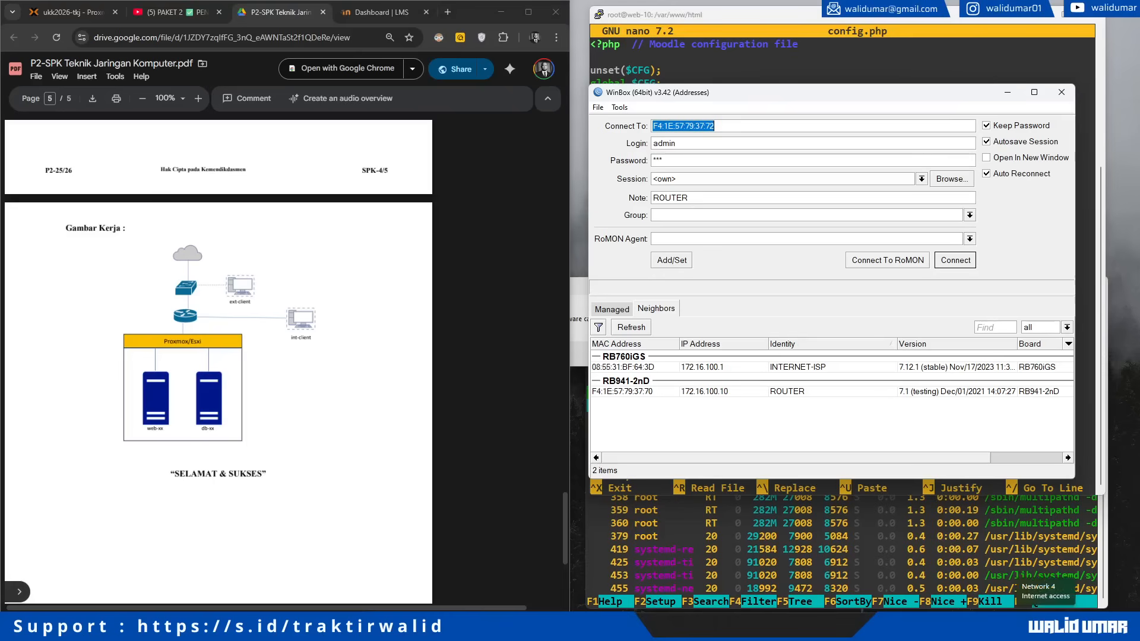
{"action": "right_click", "coordinate": [1049, 628]}
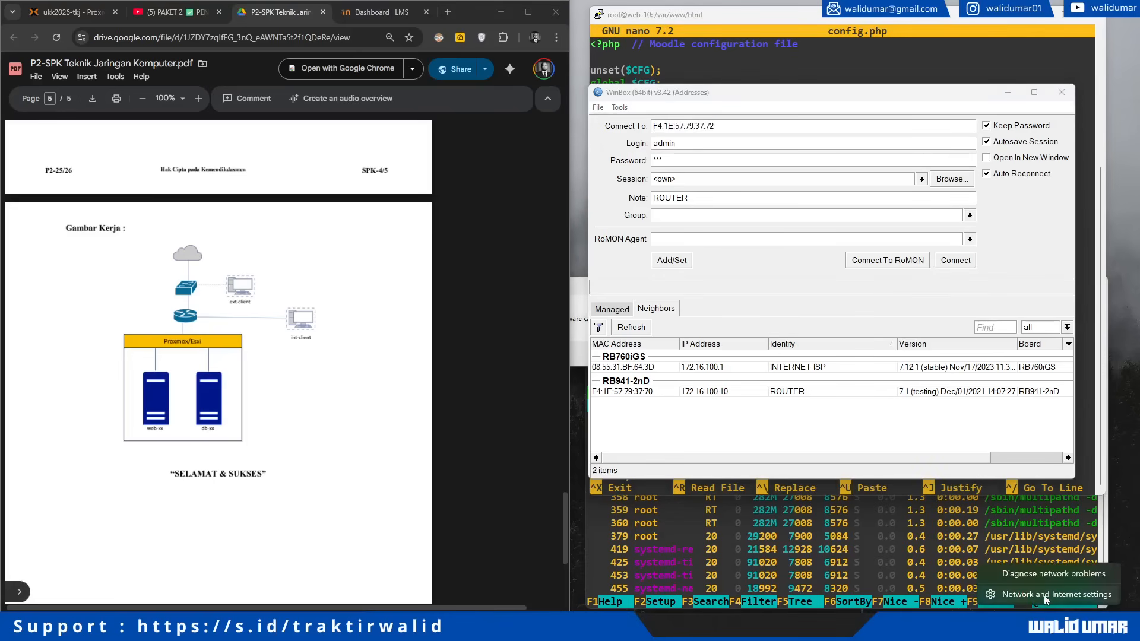
{"action": "left_click", "coordinate": [1044, 595]}
{"action": "scroll", "coordinate": [557, 315], "scroll_direction": "down", "scroll_amount": 1}
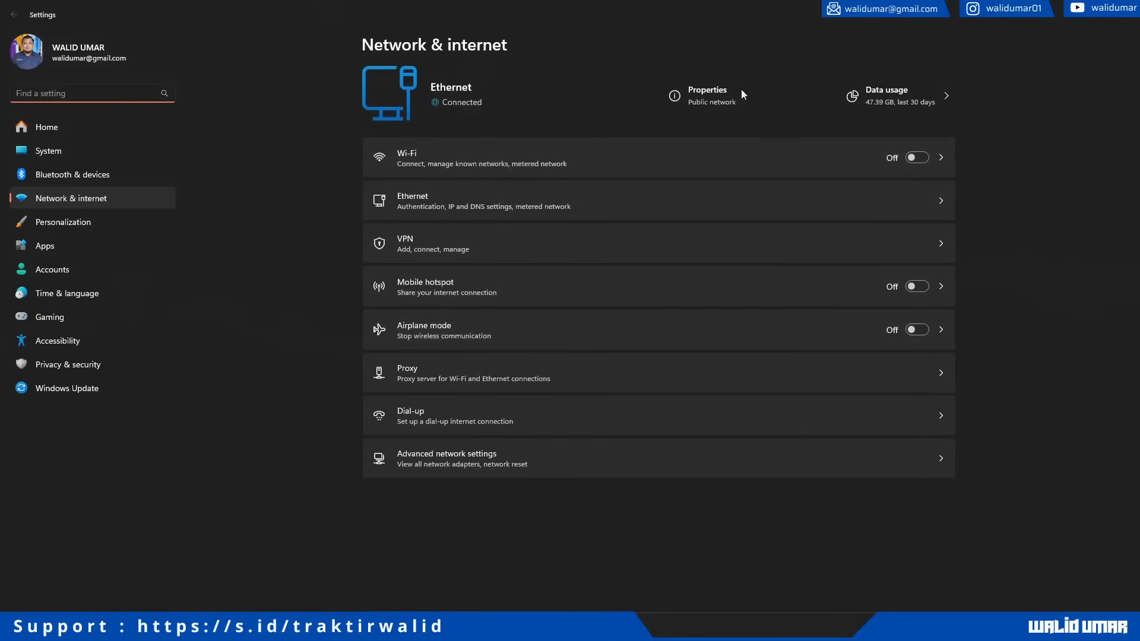
{"action": "left_click", "coordinate": [695, 95]}
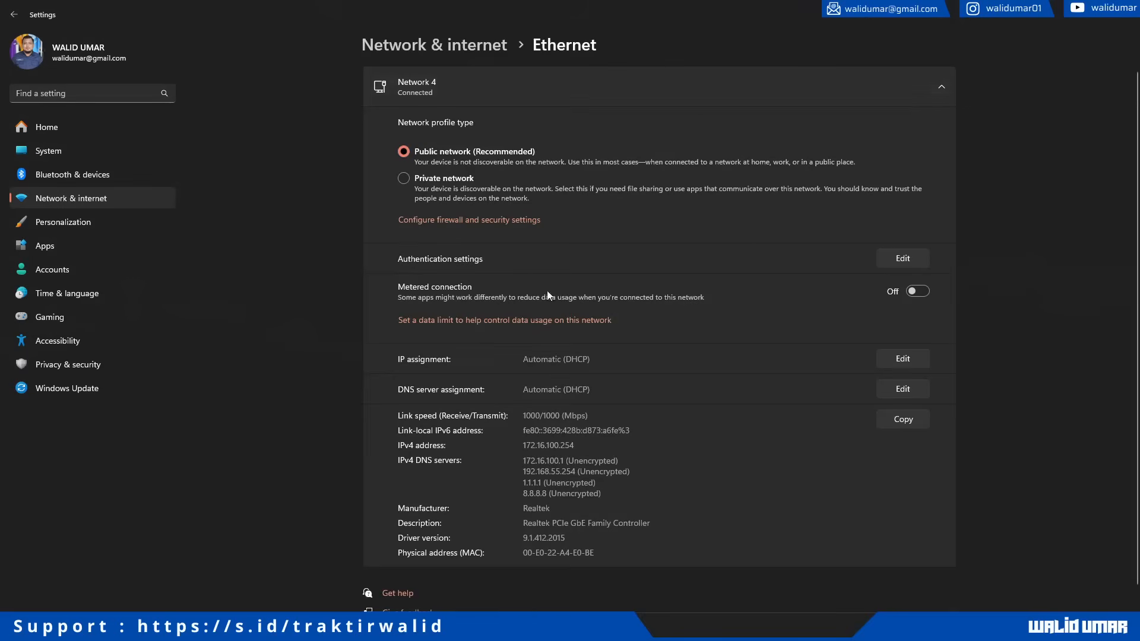
{"action": "scroll", "coordinate": [550, 305], "scroll_direction": "down", "scroll_amount": 2}
{"action": "left_click_drag", "start_coordinate": [525, 302], "coordinate": [578, 301]}
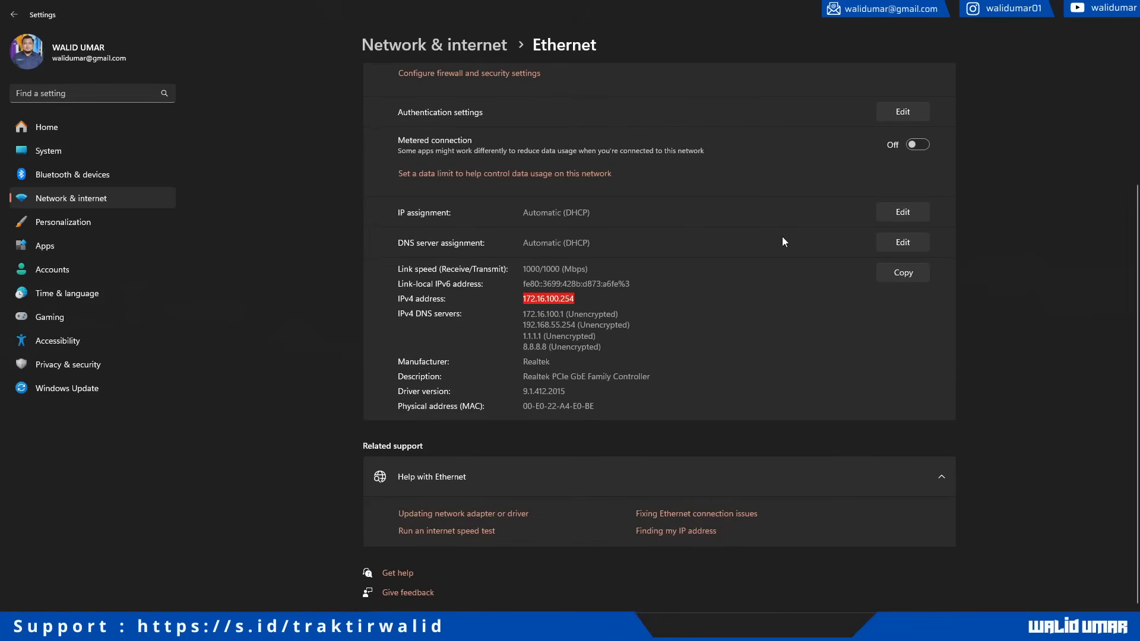
{"action": "left_click", "coordinate": [1071, 17]}
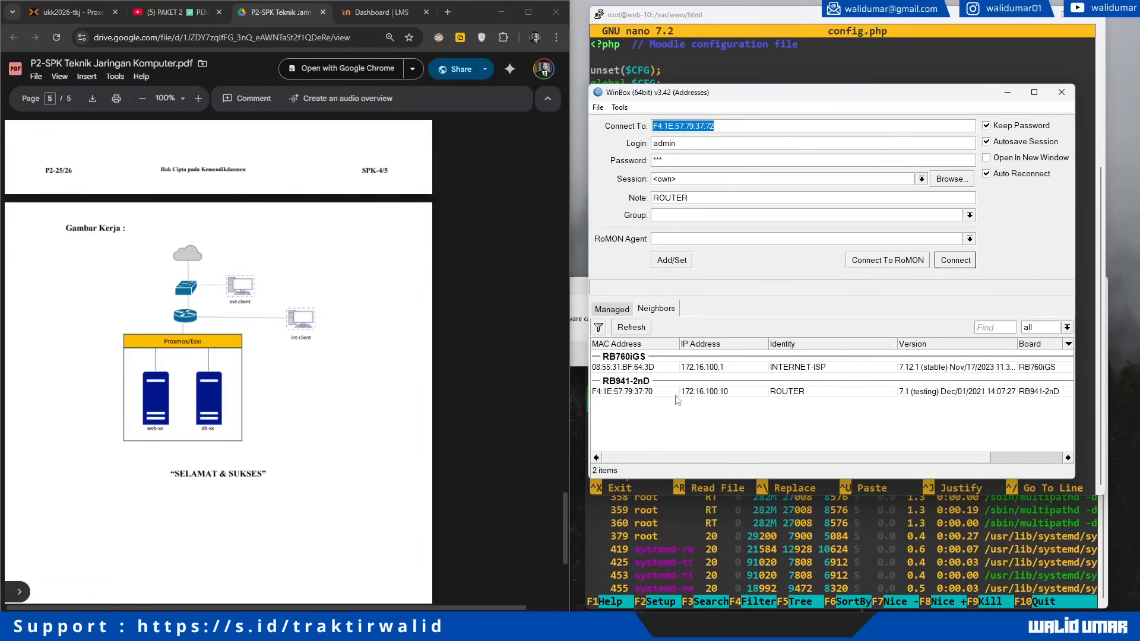
Step: Reconnect WinBox to the ROUTER neighbour and open the Firewall NAT list
{"action": "left_click", "coordinate": [643, 394]}
{"action": "left_click", "coordinate": [958, 263]}
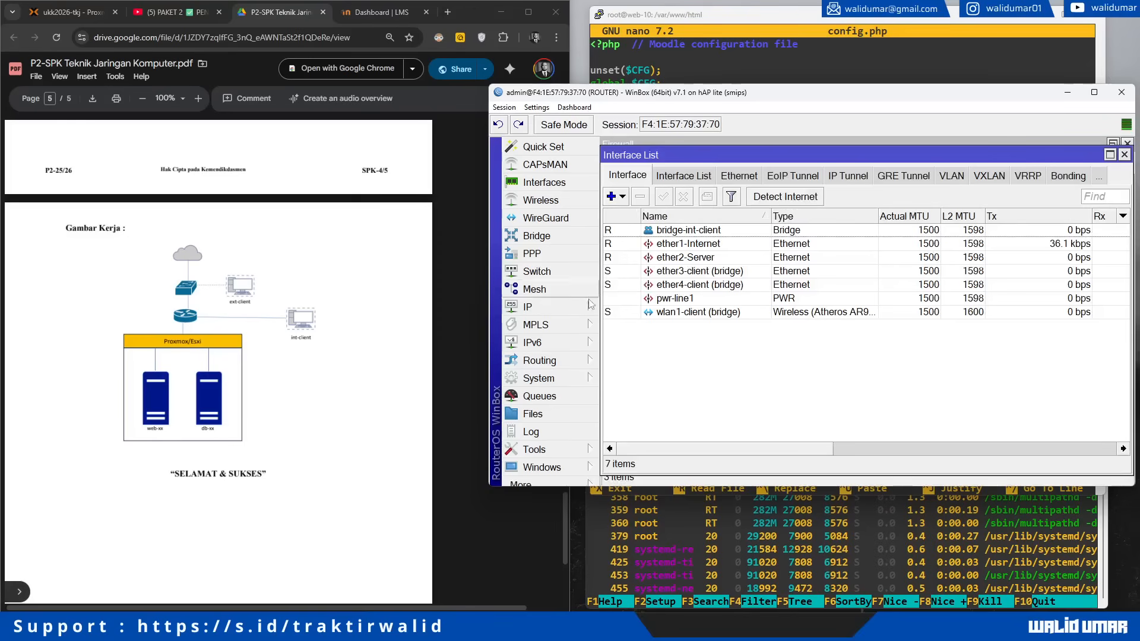
{"action": "left_click", "coordinate": [534, 307]}
{"action": "left_click", "coordinate": [627, 300]}
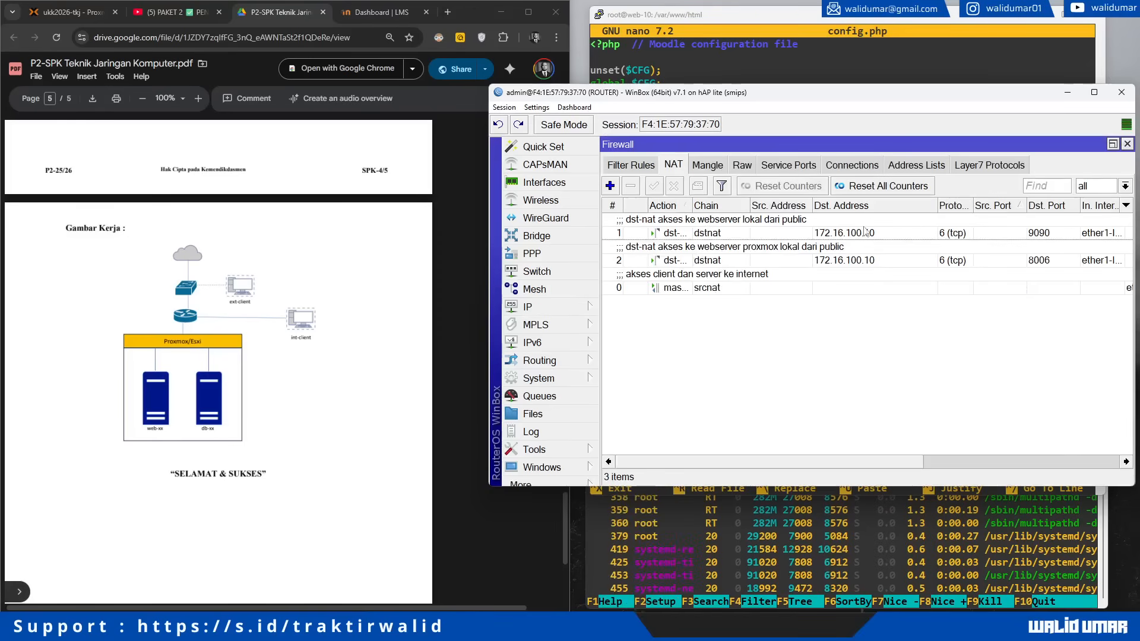
Step: Resize the WinBox window and columns, then drag the masquerade rule to the top
{"action": "left_click_drag", "start_coordinate": [734, 111], "coordinate": [572, 97]}
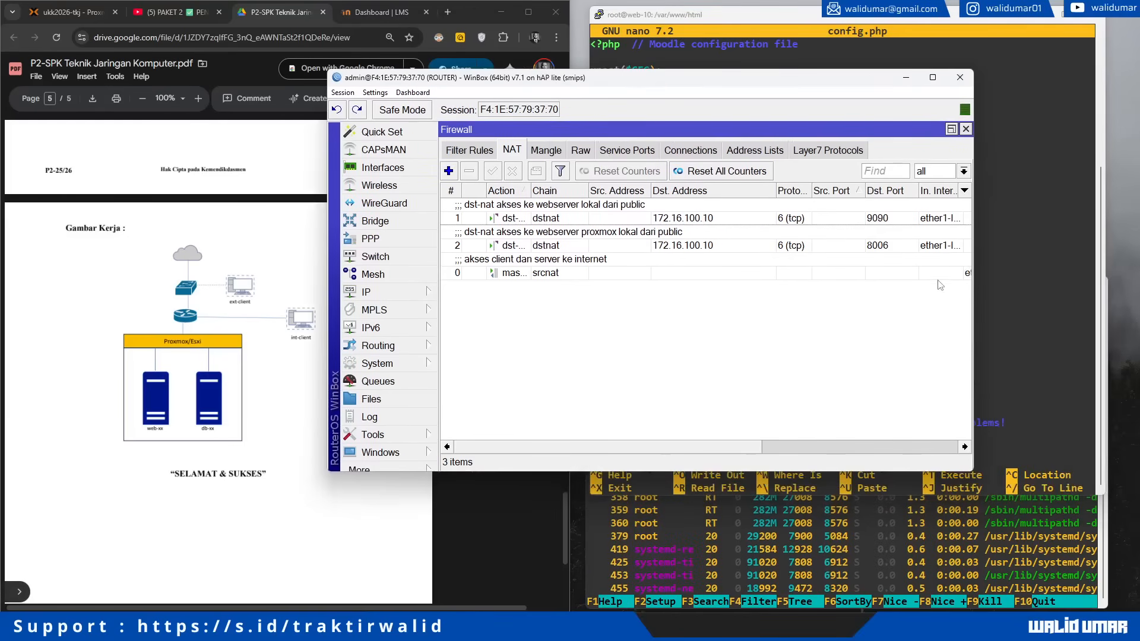
{"action": "left_click_drag", "start_coordinate": [976, 271], "coordinate": [1132, 272]}
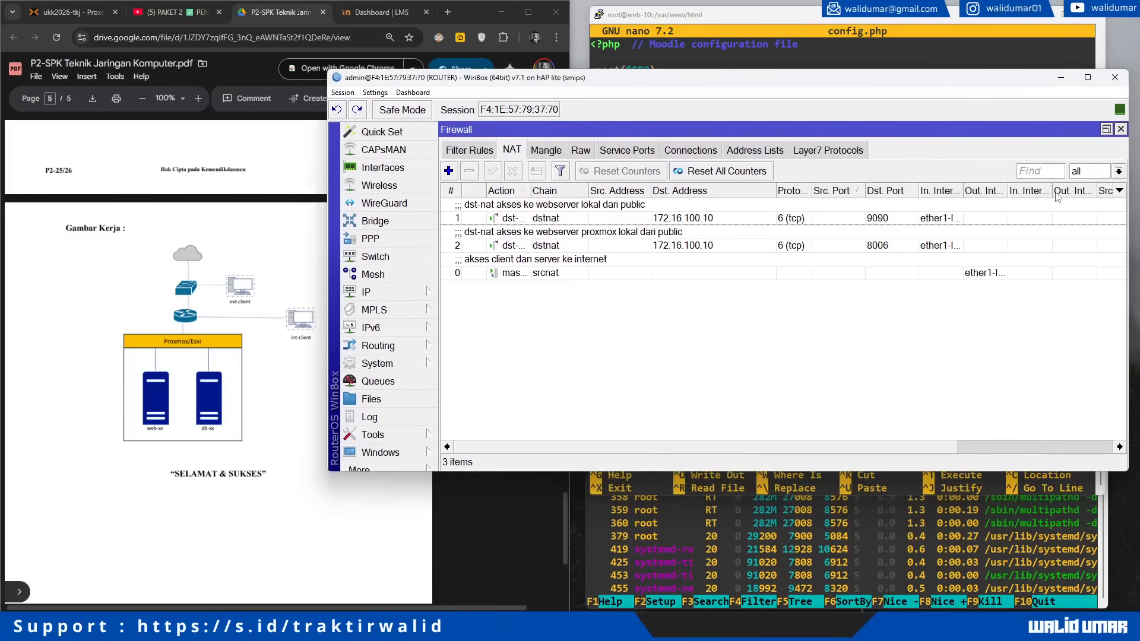
{"action": "left_click_drag", "start_coordinate": [1052, 196], "coordinate": [1018, 196]}
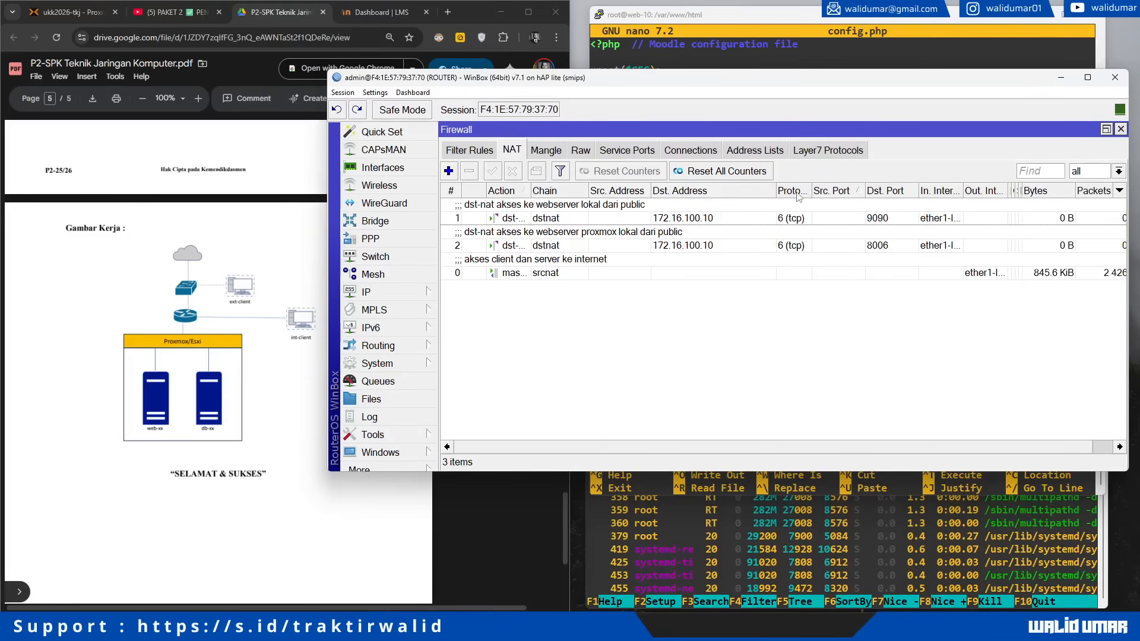
{"action": "left_click_drag", "start_coordinate": [776, 194], "coordinate": [724, 190]}
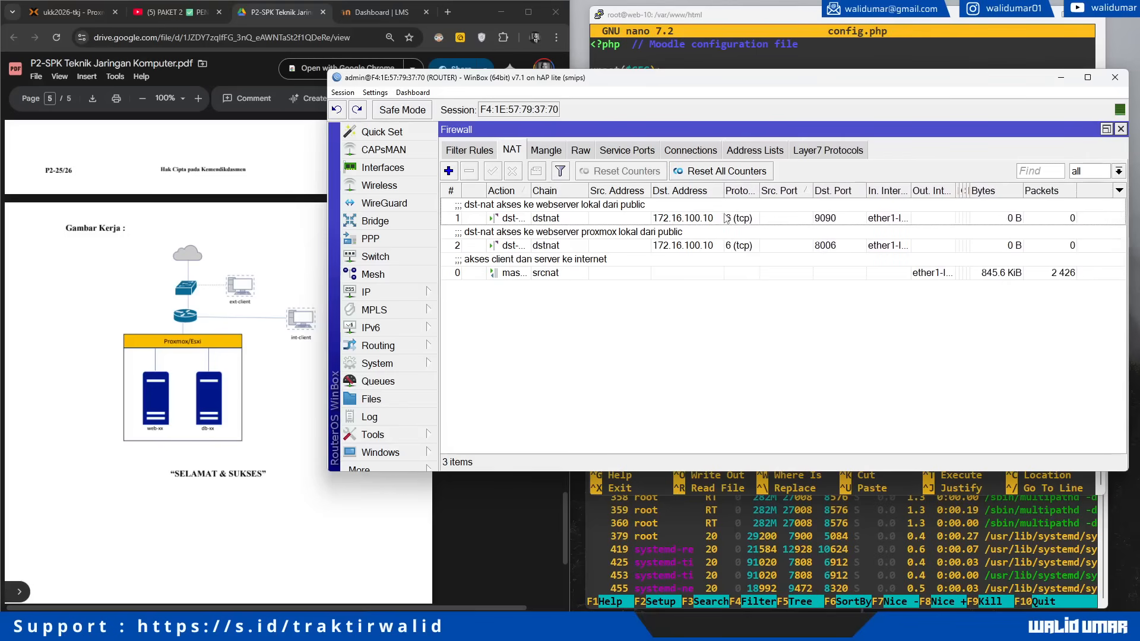
{"action": "left_click_drag", "start_coordinate": [489, 263], "coordinate": [454, 203]}
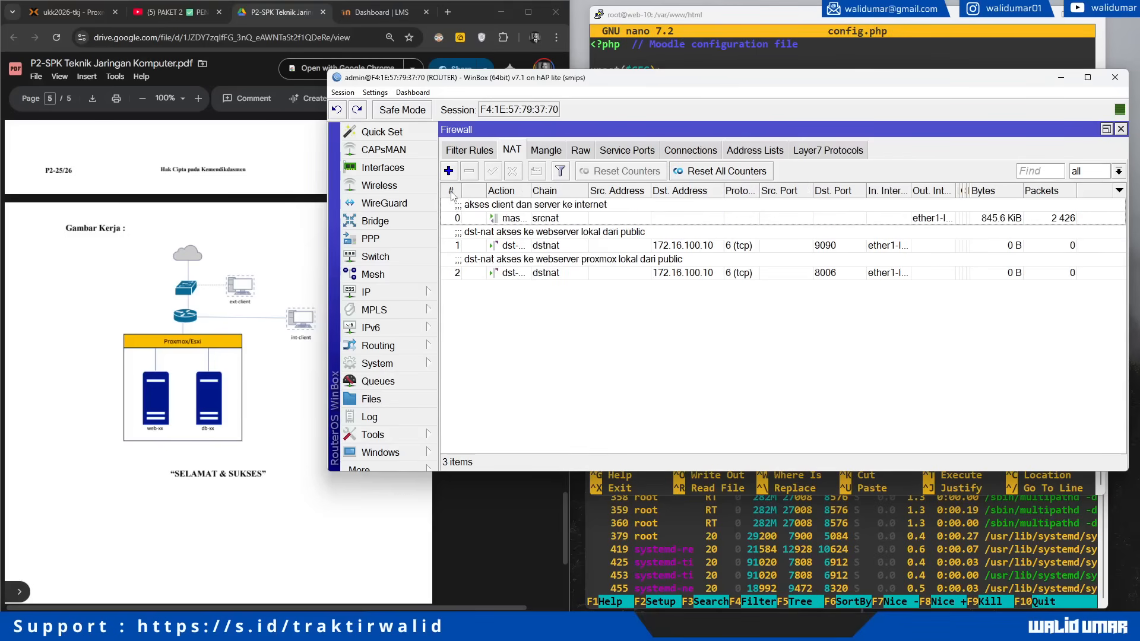
{"action": "left_click_drag", "start_coordinate": [446, 81], "coordinate": [460, 133]}
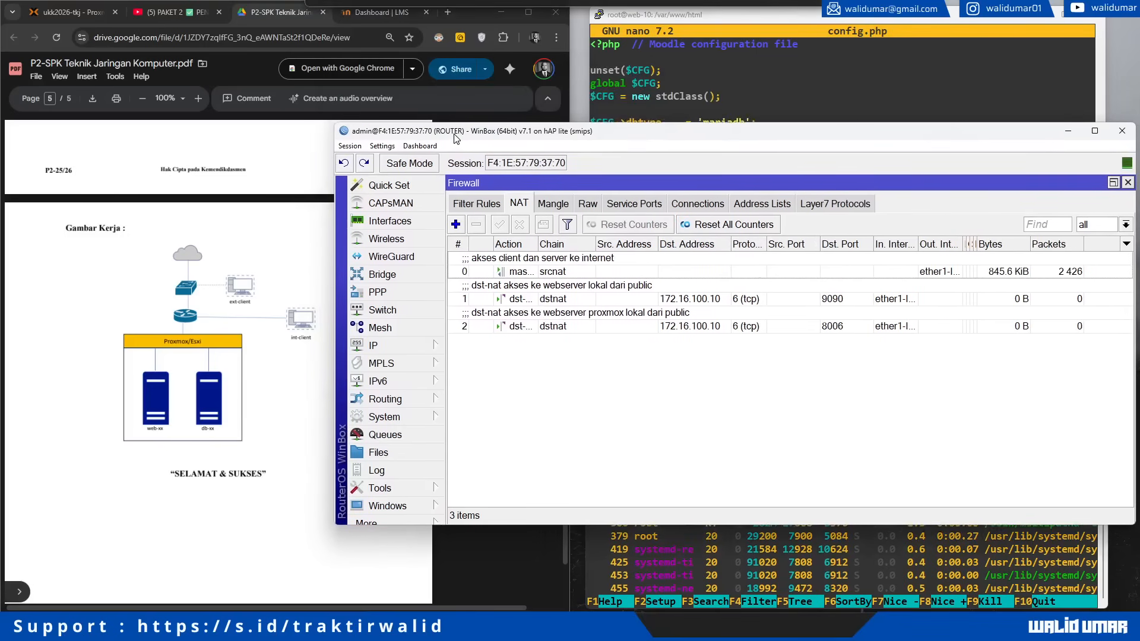
Step: Browse to 172.16.100.10:9090 in a new tab and check the 9090 dstnat rule's counters
{"action": "left_click", "coordinate": [539, 284]}
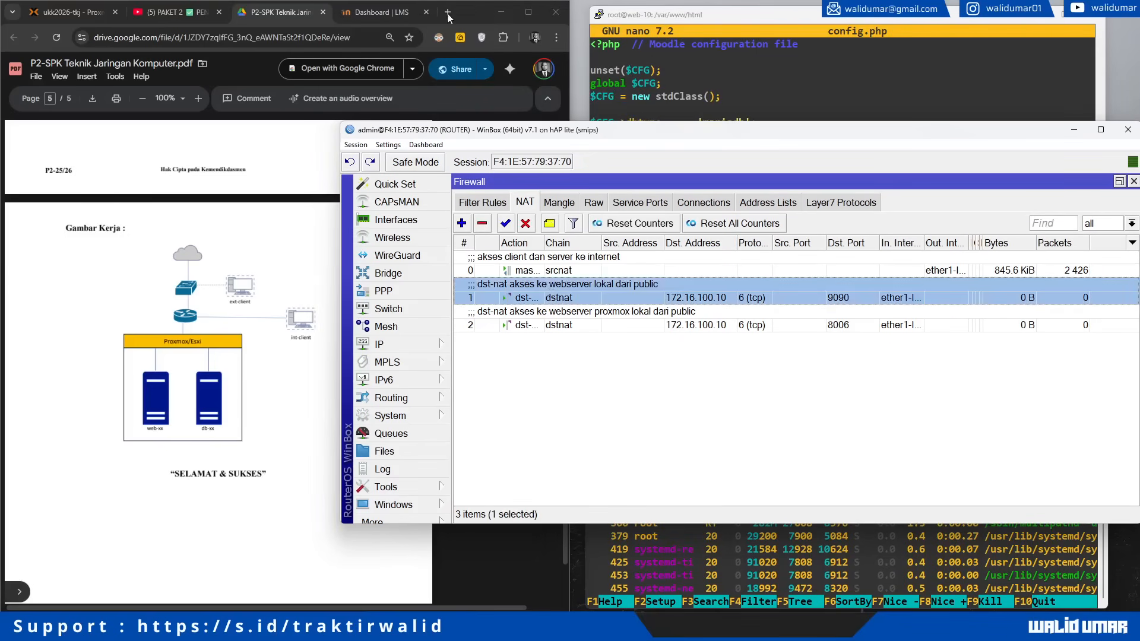
{"action": "left_click", "coordinate": [448, 12]}
{"action": "type", "text": "1"}
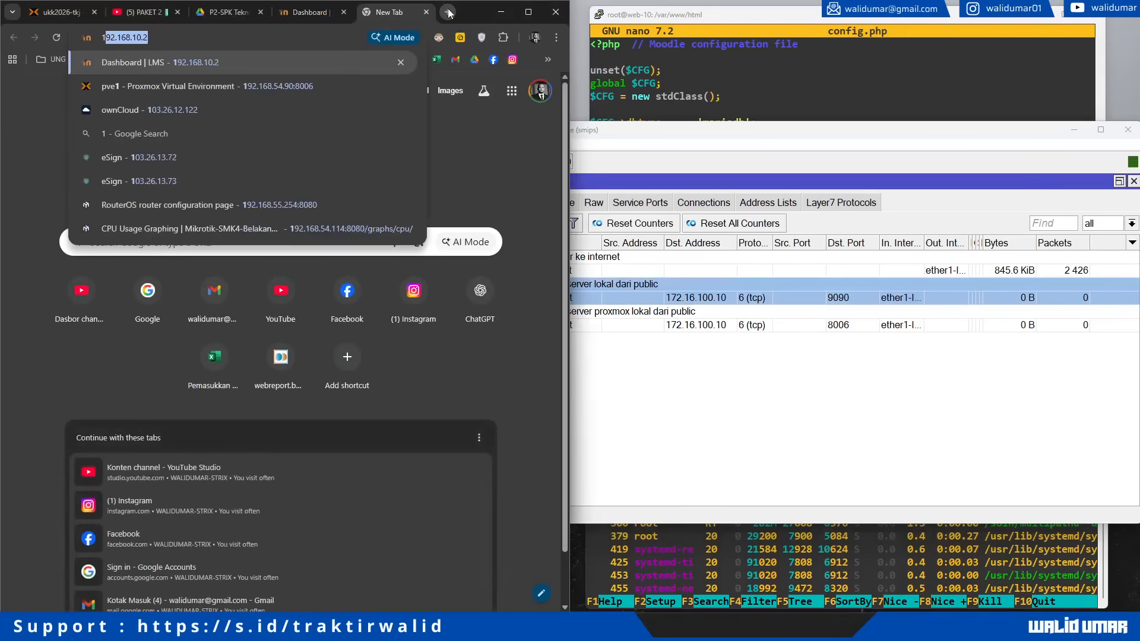
{"action": "type", "text": "72.16.100."}
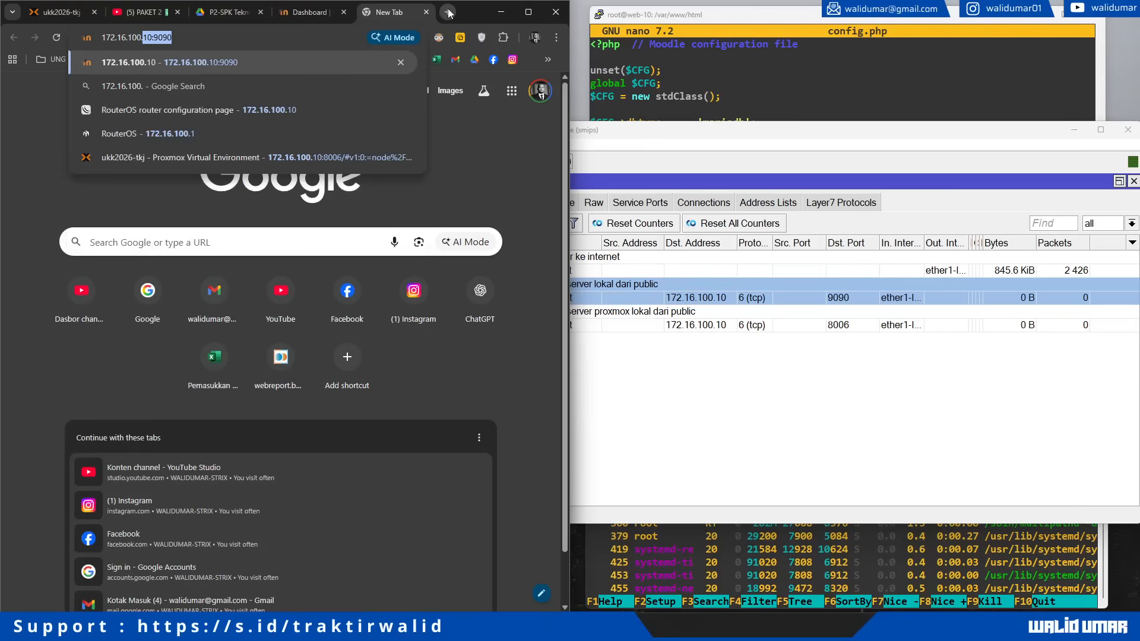
{"action": "type", "text": "10:"}
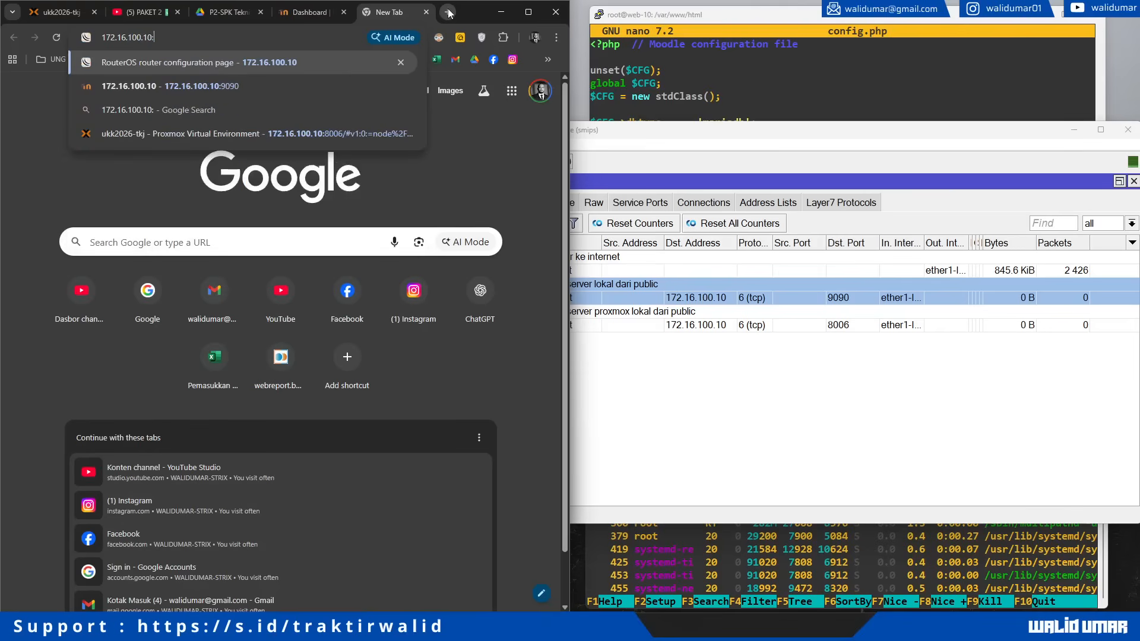
{"action": "type", "text": "9090"}
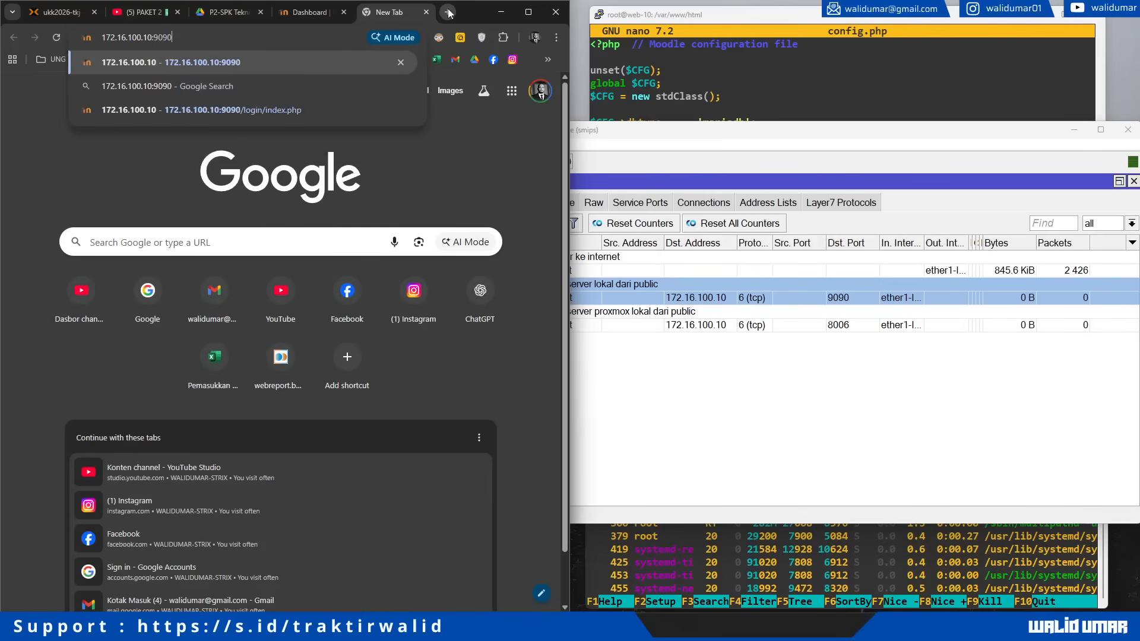
{"action": "key", "text": "Return"}
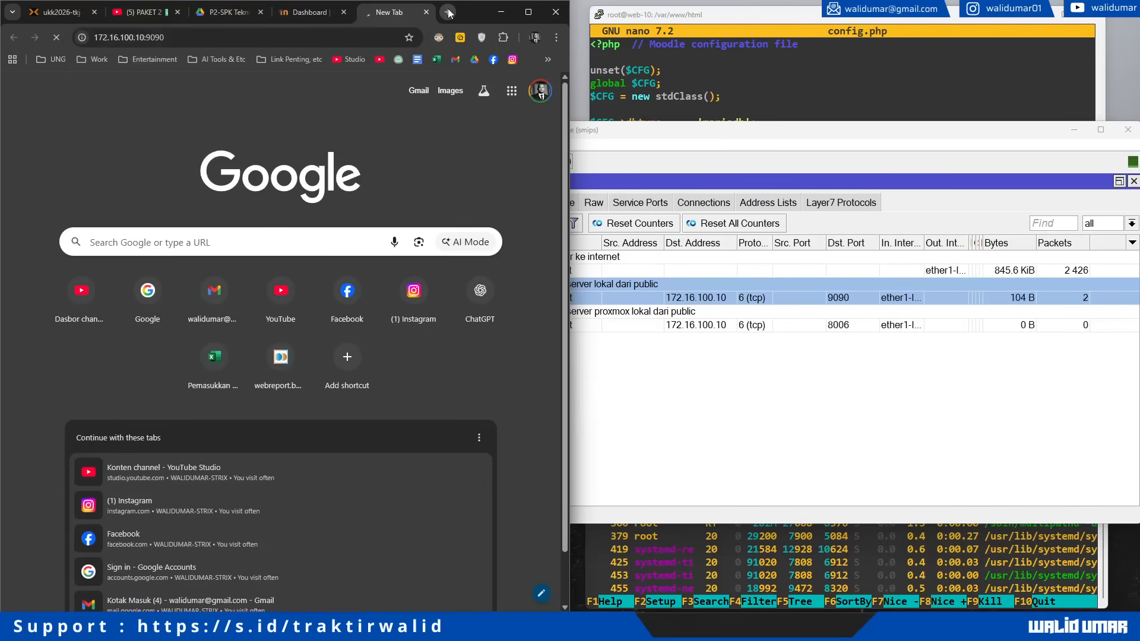
{"action": "left_click", "coordinate": [967, 323]}
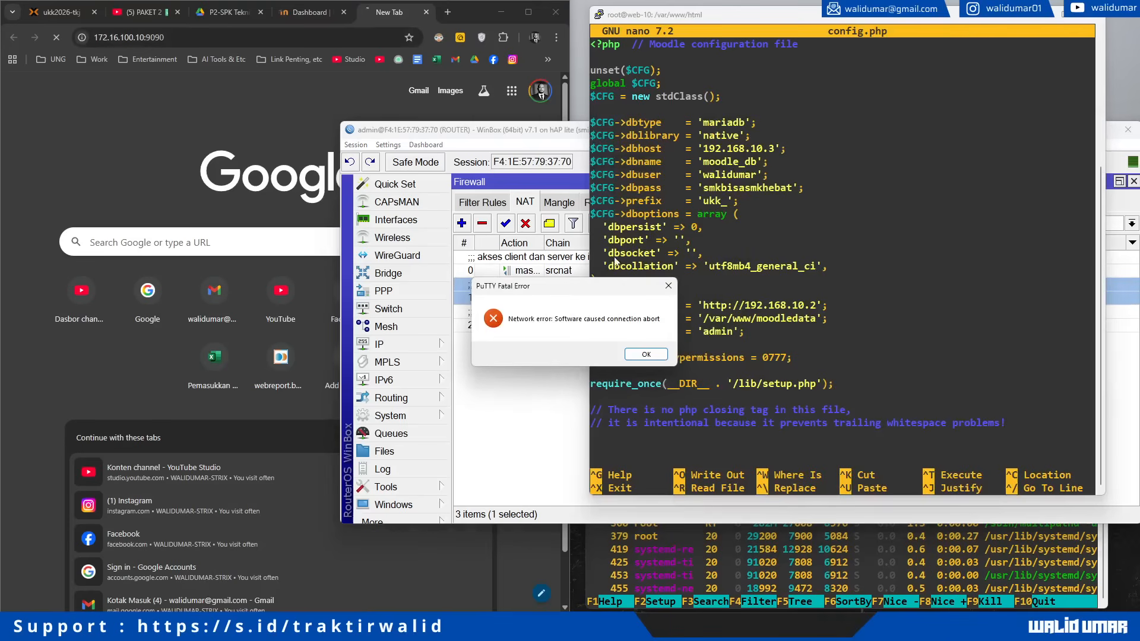
{"action": "left_click", "coordinate": [646, 355]}
{"action": "left_click", "coordinate": [571, 408]}
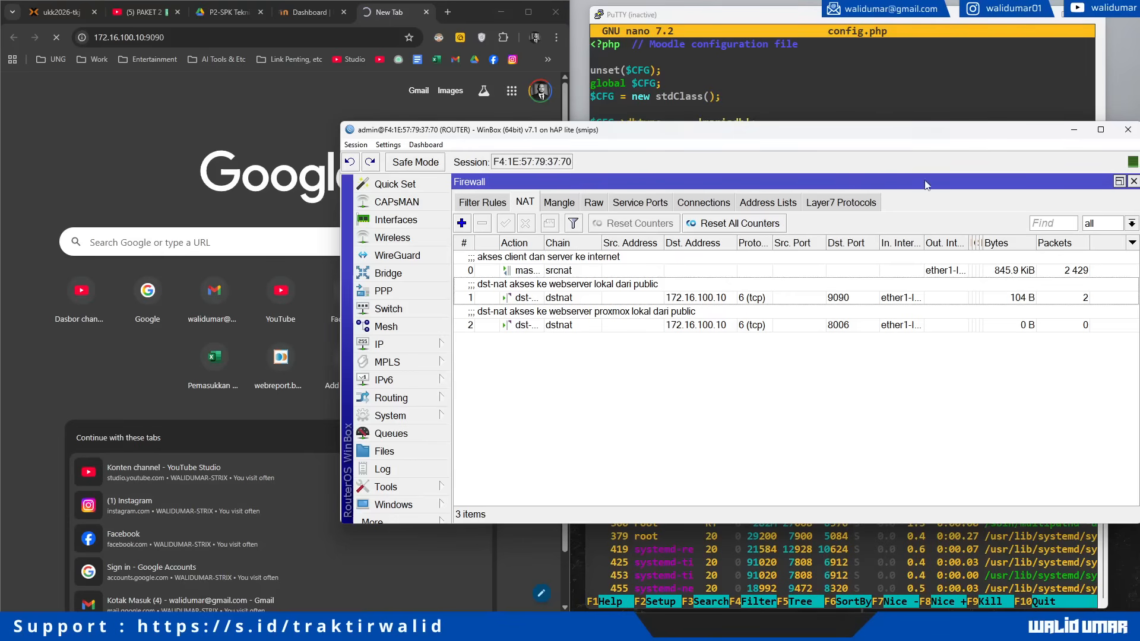
Step: Recheck wwwroot in config.php, dismiss terminal connection errors, and review both dstnat rules' counters
{"action": "left_click", "coordinate": [809, 85]}
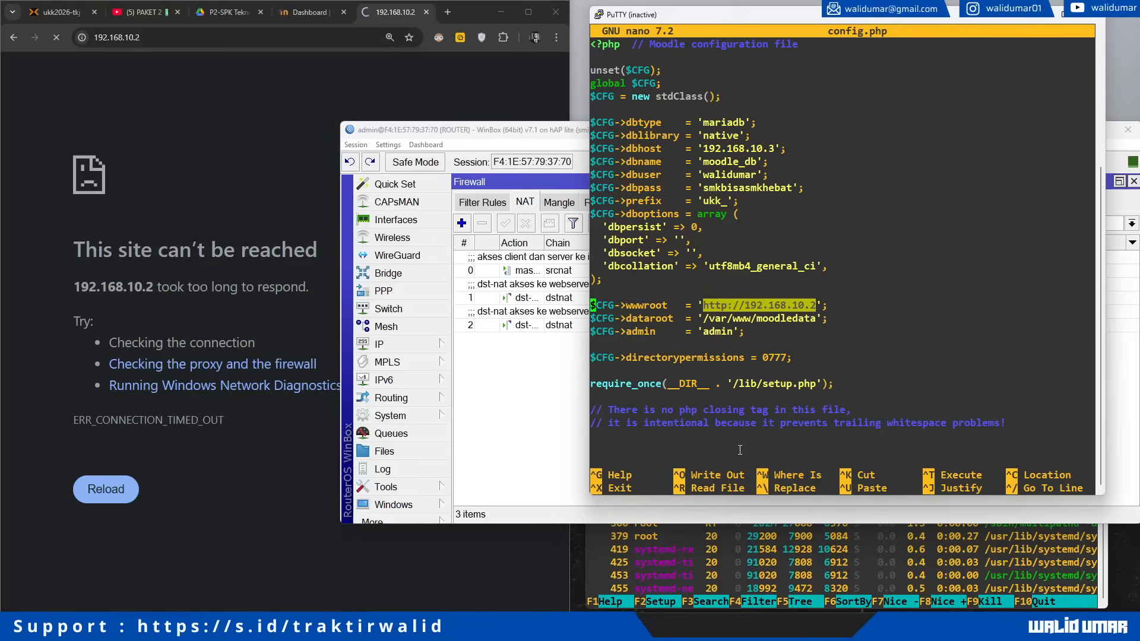
{"action": "left_click", "coordinate": [766, 543]}
{"action": "left_click", "coordinate": [646, 355]}
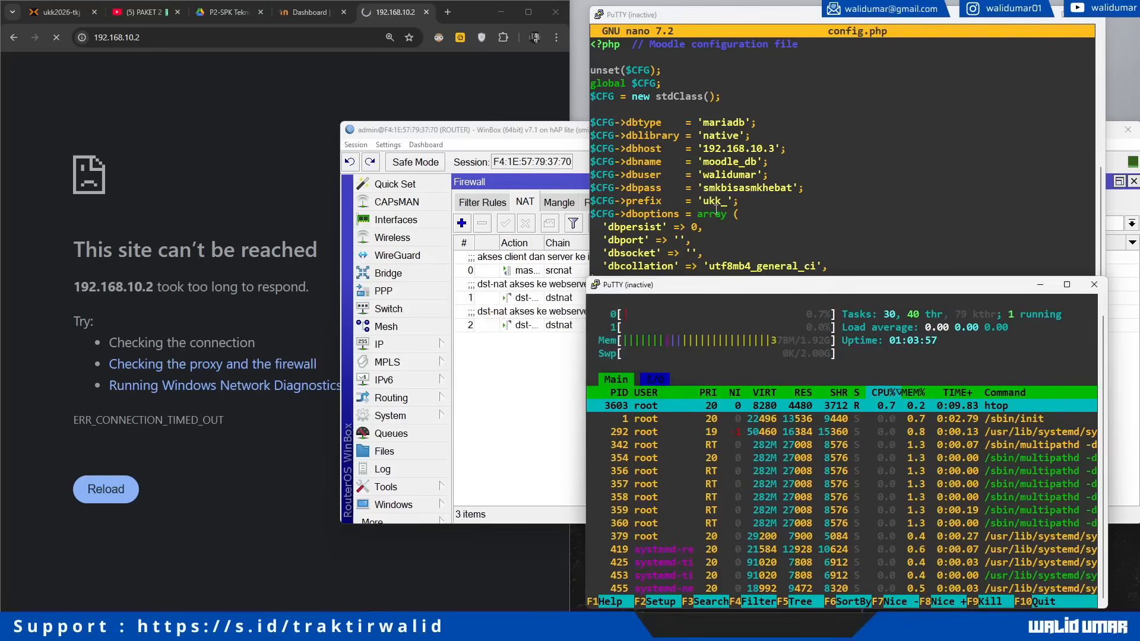
{"action": "left_click", "coordinate": [536, 420]}
{"action": "left_click", "coordinate": [760, 298]}
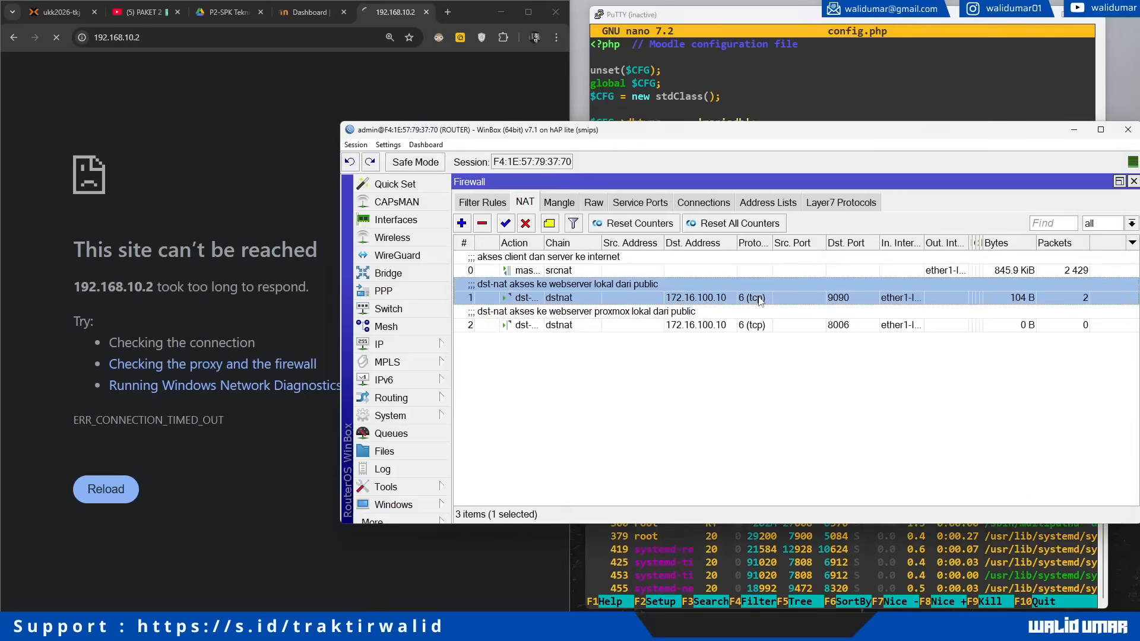
{"action": "left_click", "coordinate": [713, 326]}
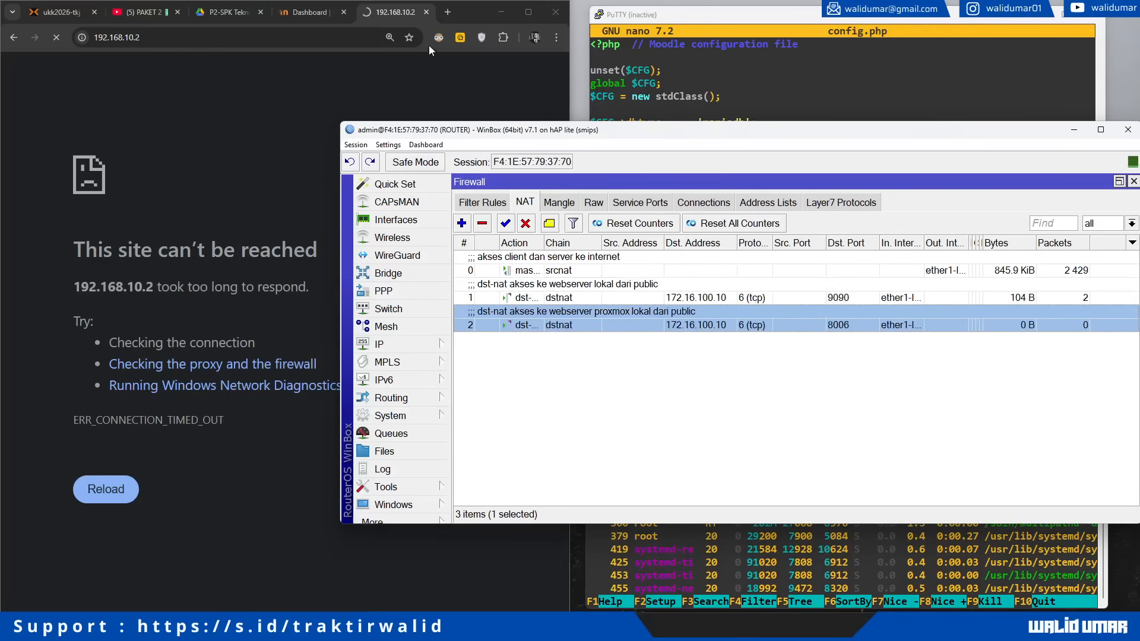
{"action": "left_click", "coordinate": [433, 16]}
Step: Load 172.16.100.10:8006 in a new tab and check the NAT rule counters
{"action": "left_click", "coordinate": [446, 13]}
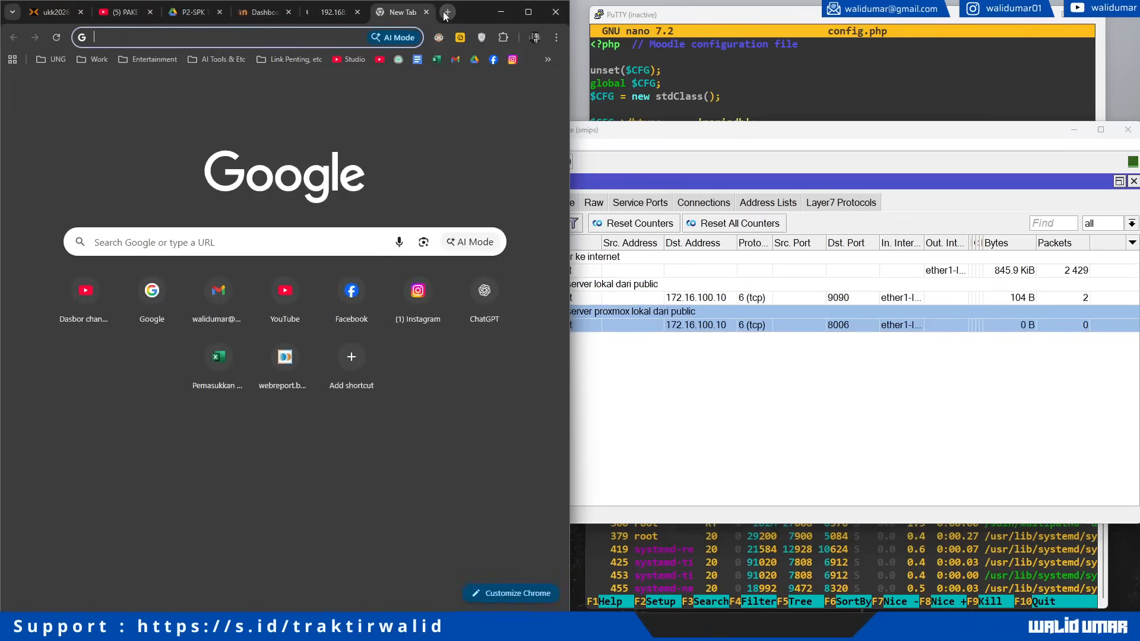
{"action": "type", "text": "172.16.100.10"}
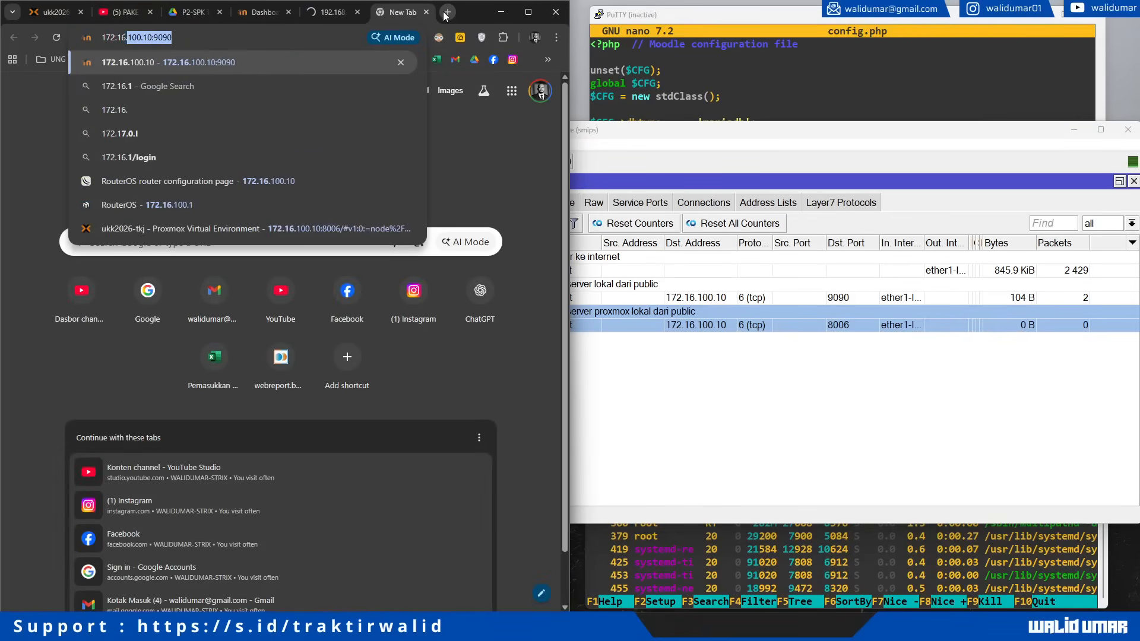
{"action": "type", "text": ":8006"}
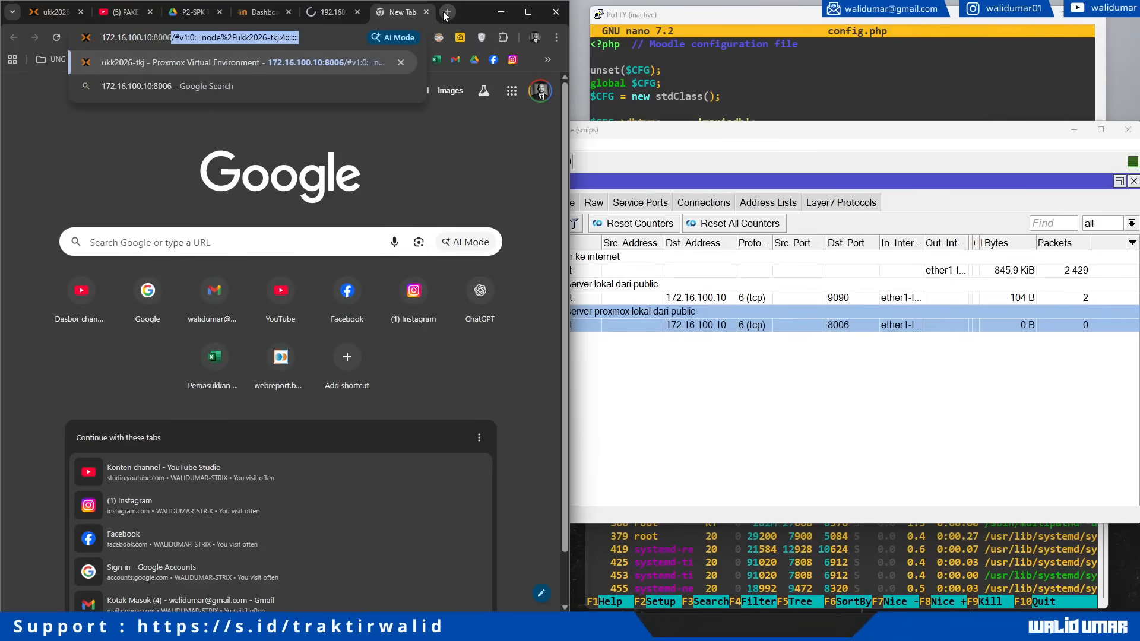
{"action": "key", "text": "Delete"}
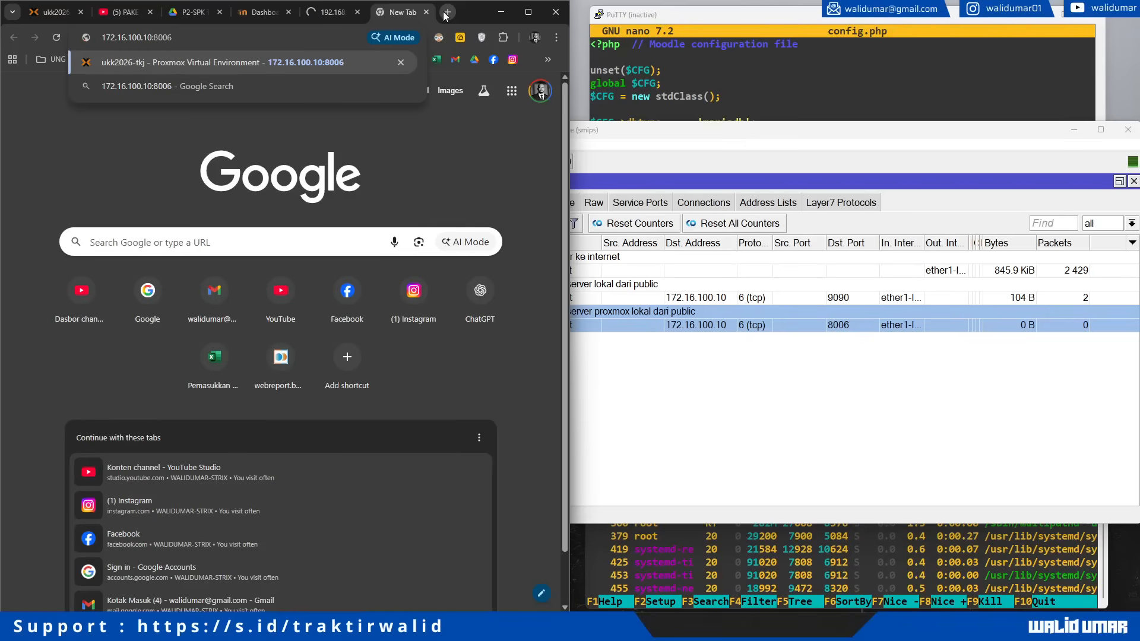
{"action": "key", "text": "Return"}
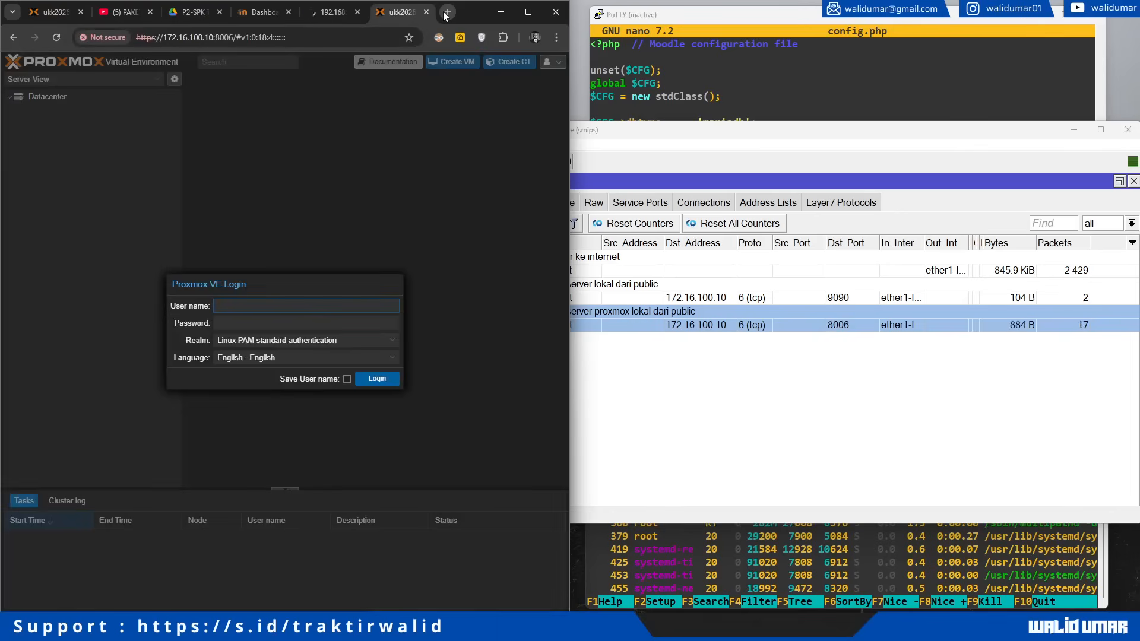
{"action": "left_click", "coordinate": [1023, 333]}
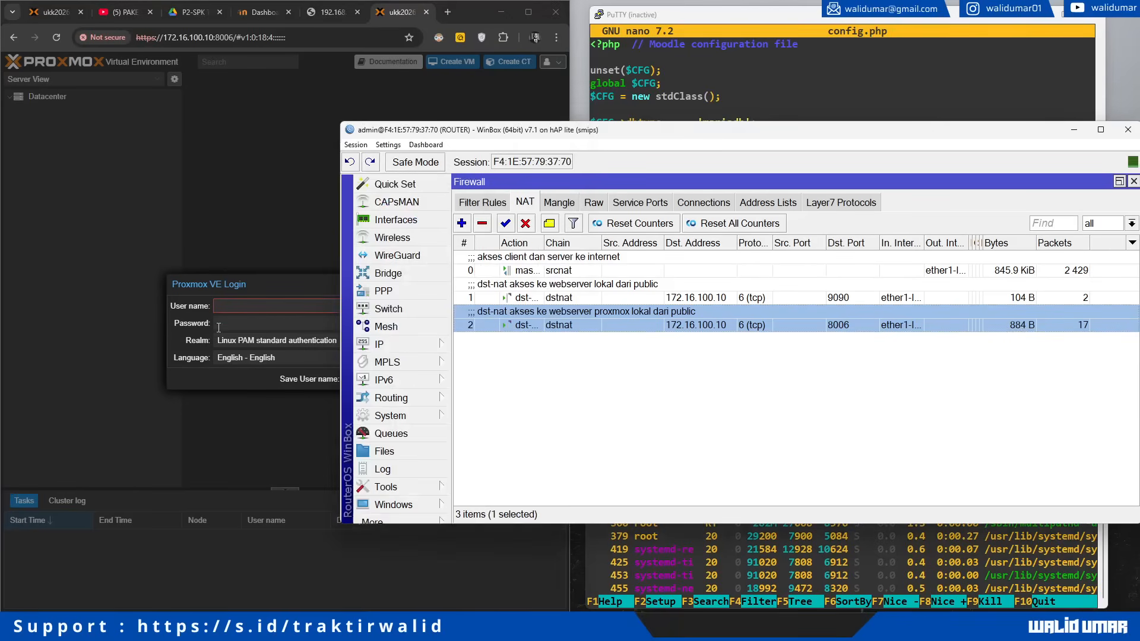
{"action": "left_click", "coordinate": [239, 287]}
Step: Log in to Proxmox as root, dismiss the no-subscription notice, and check the 8006 rule counters
{"action": "left_click", "coordinate": [301, 312]}
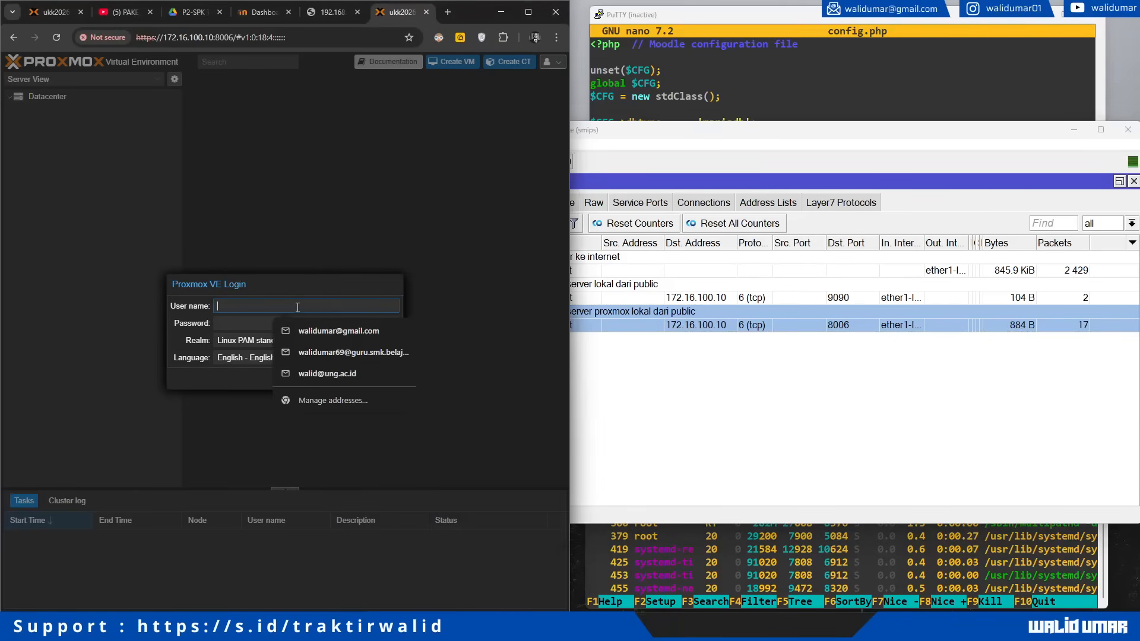
{"action": "left_click", "coordinate": [464, 354]}
{"action": "left_click", "coordinate": [281, 291]}
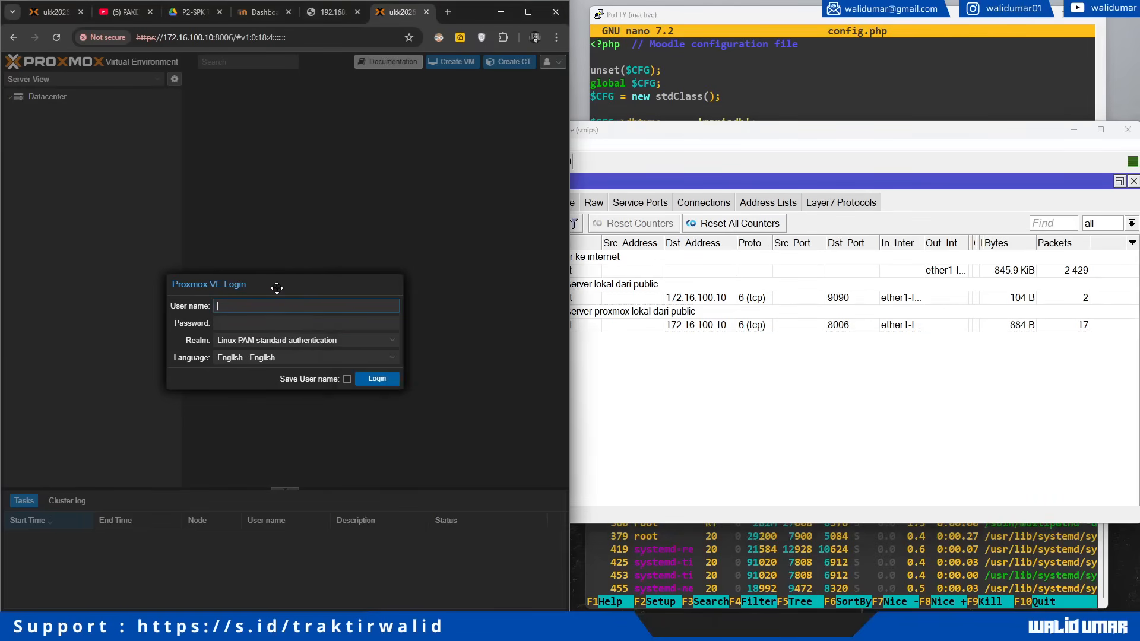
{"action": "type", "text": "root"}
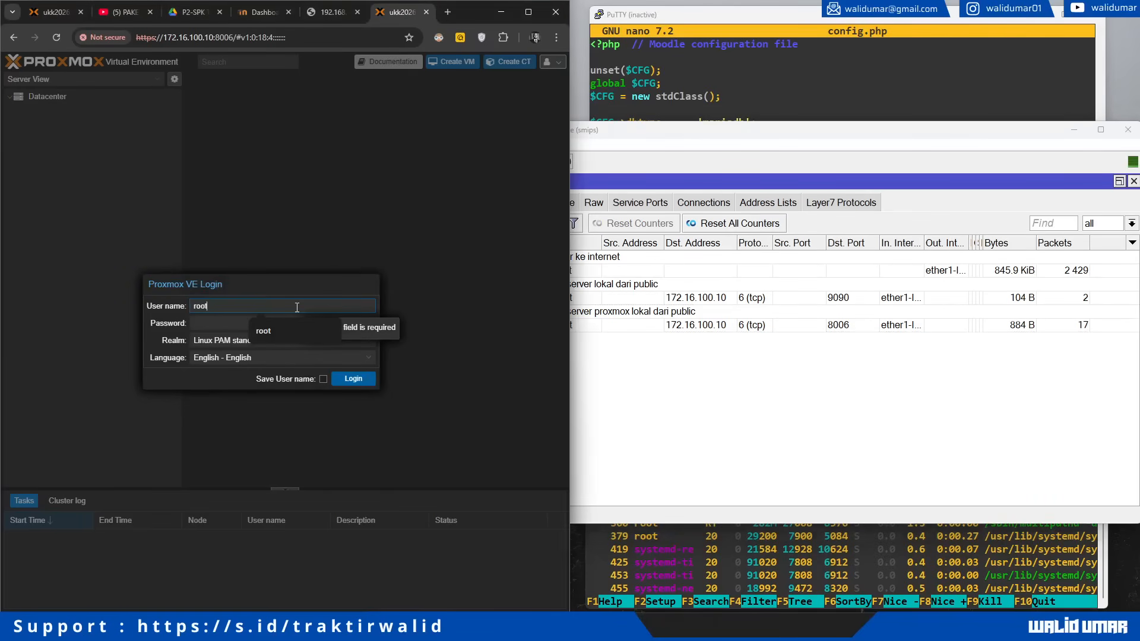
{"action": "key", "text": "Tab"}
{"action": "key", "text": "Return"}
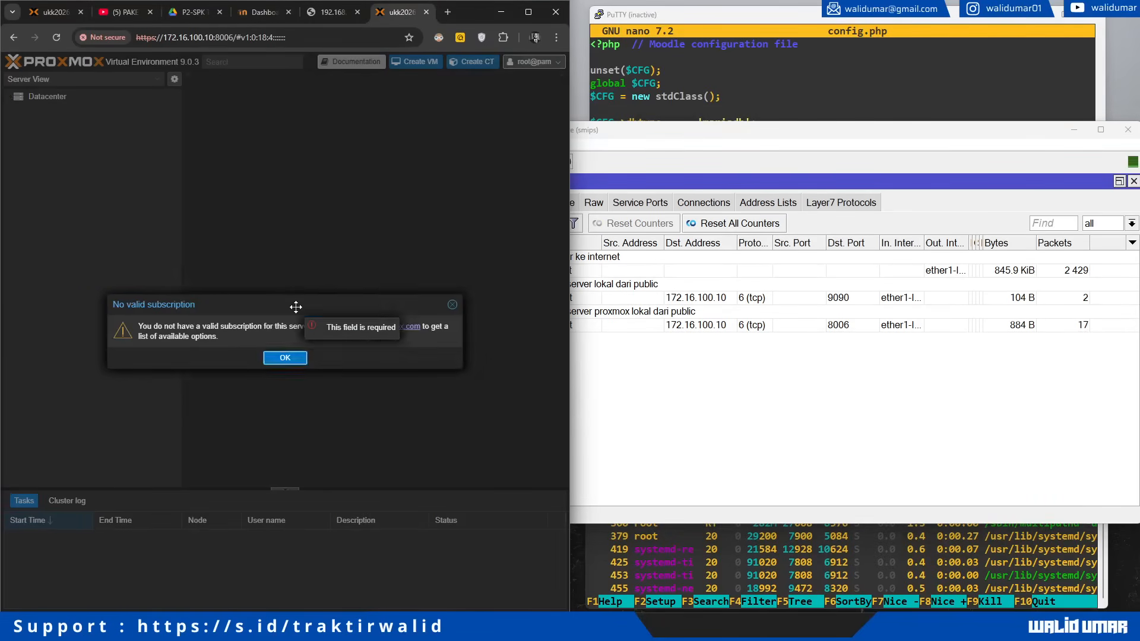
{"action": "left_click", "coordinate": [285, 355]}
{"action": "left_click", "coordinate": [904, 407]}
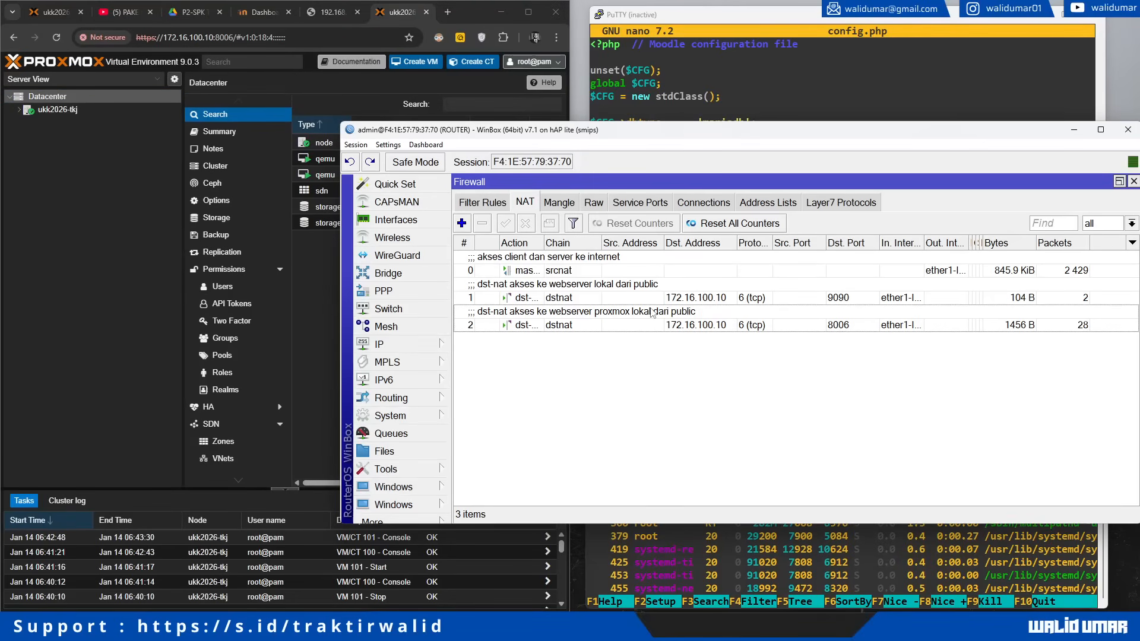
Step: Review the port 9090 dst-nat rule alongside the config.php session, then return to the NAT list
{"action": "left_click", "coordinate": [668, 299]}
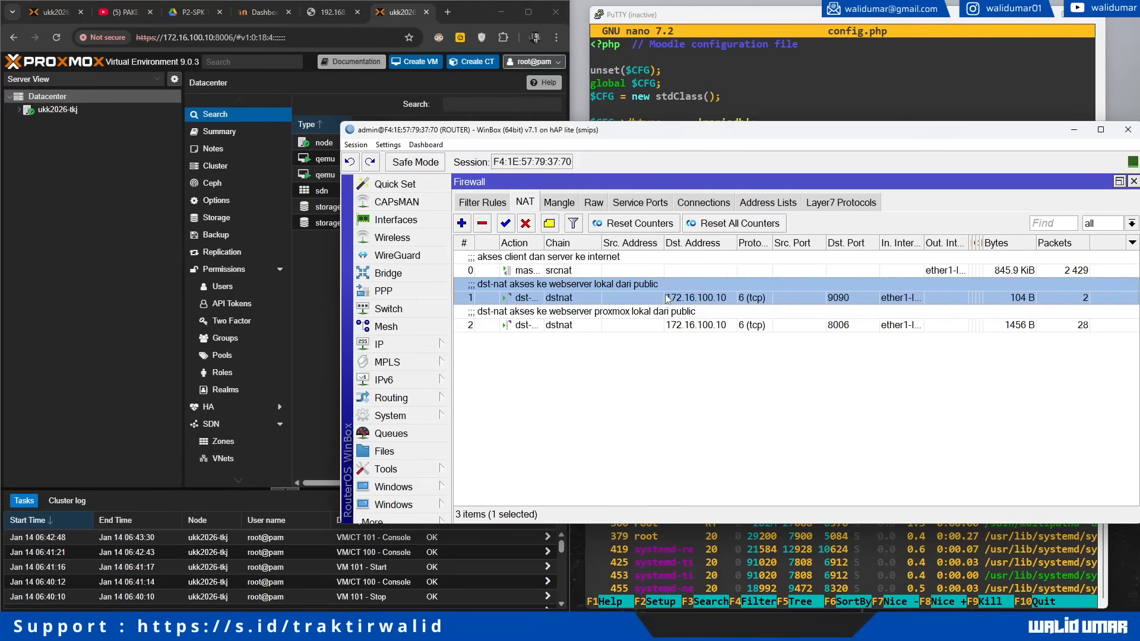
{"action": "left_click", "coordinate": [673, 101]}
{"action": "left_click", "coordinate": [576, 371]}
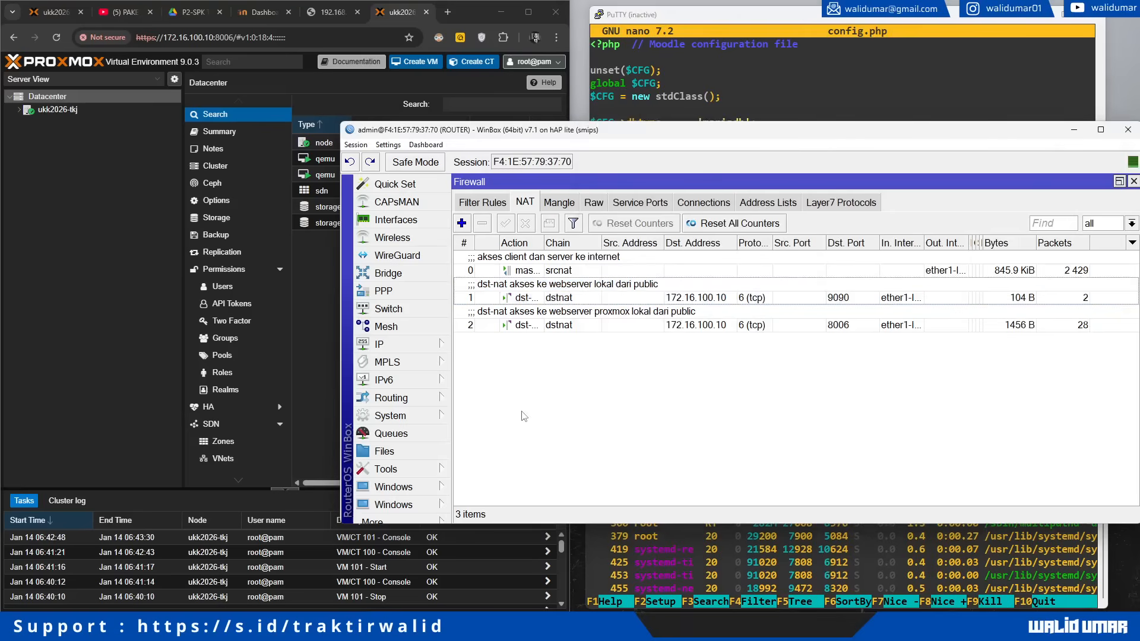
Step: Start an SSH connection from the router's Telnet tool to 192.168.10.2 as the server user
{"action": "left_click", "coordinate": [416, 470]}
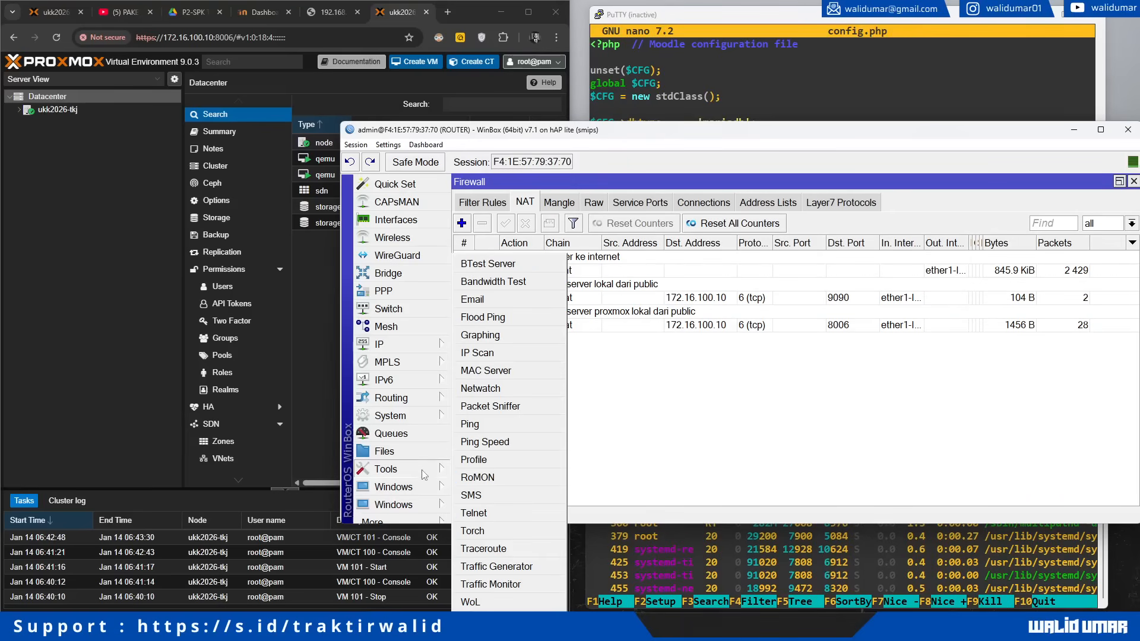
{"action": "left_click", "coordinate": [491, 515]}
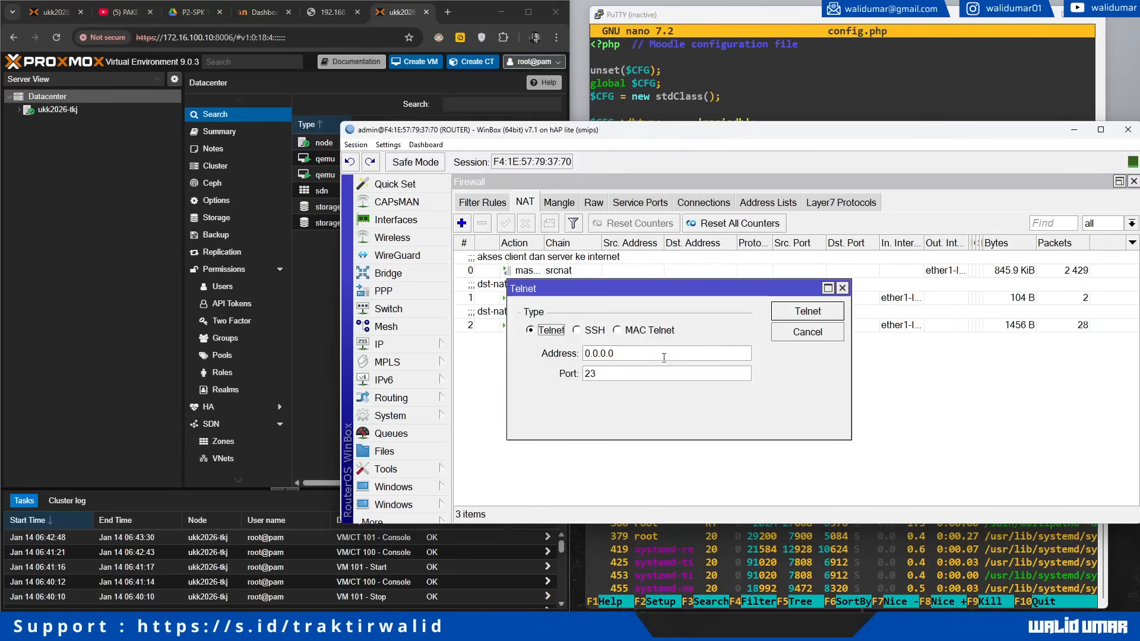
{"action": "left_click", "coordinate": [576, 330]}
{"action": "double_click", "coordinate": [618, 353]}
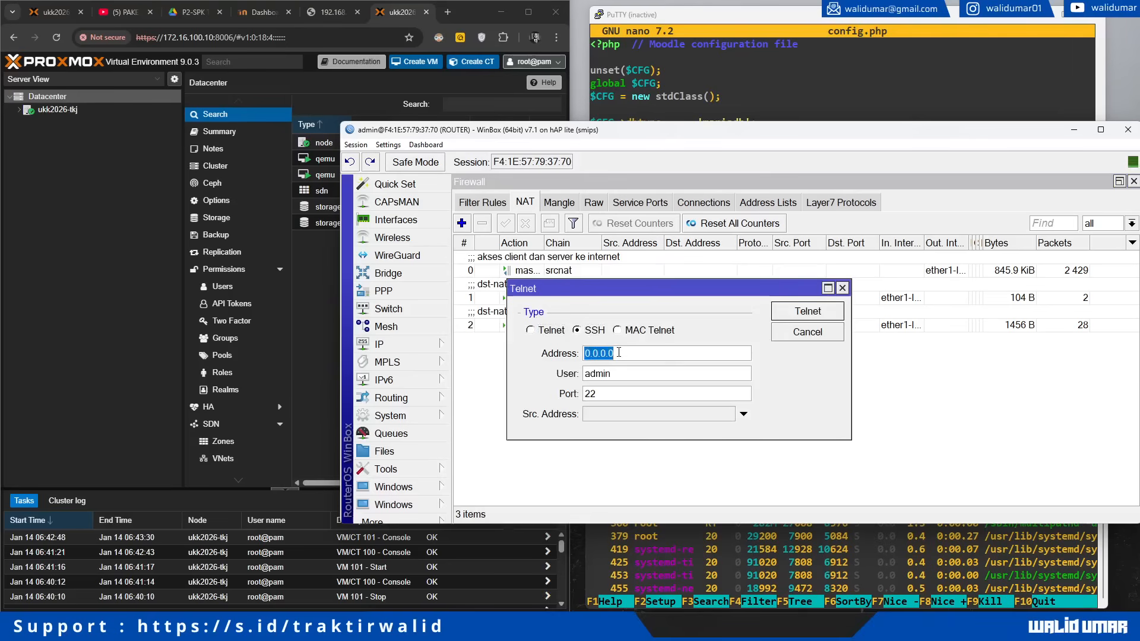
{"action": "type", "text": "192.168.10."}
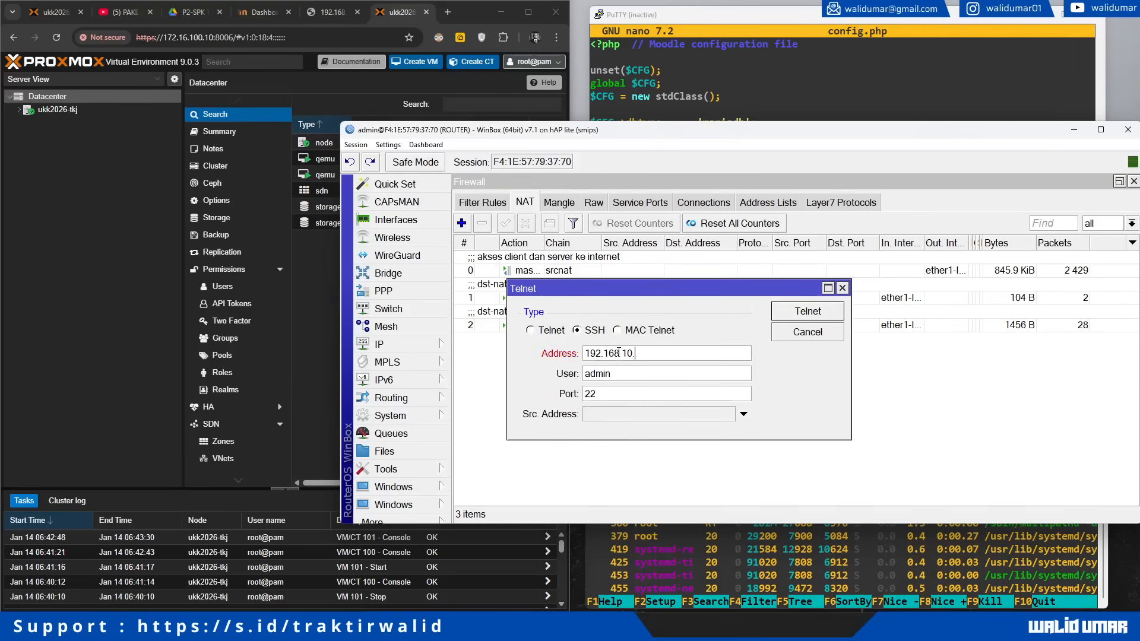
{"action": "type", "text": "2"}
{"action": "key", "text": "Tab"}
{"action": "type", "text": "walidumar"}
{"action": "key", "text": "Return"}
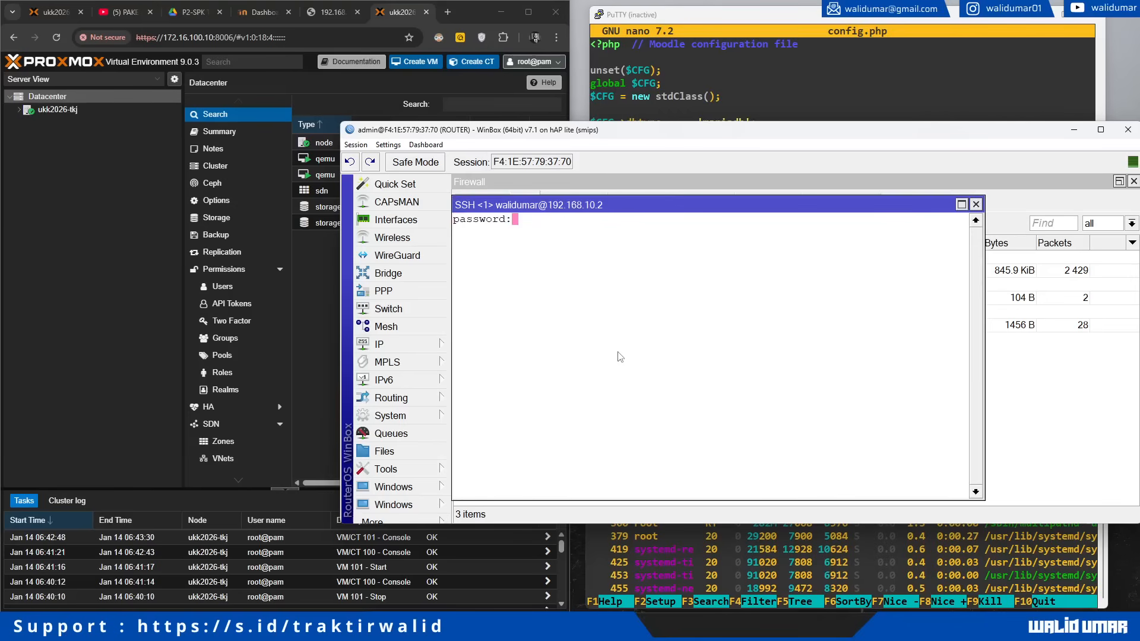
Step: Log in to the web server, become root with sudo su, and clear the screen
{"action": "key", "text": "Return"}
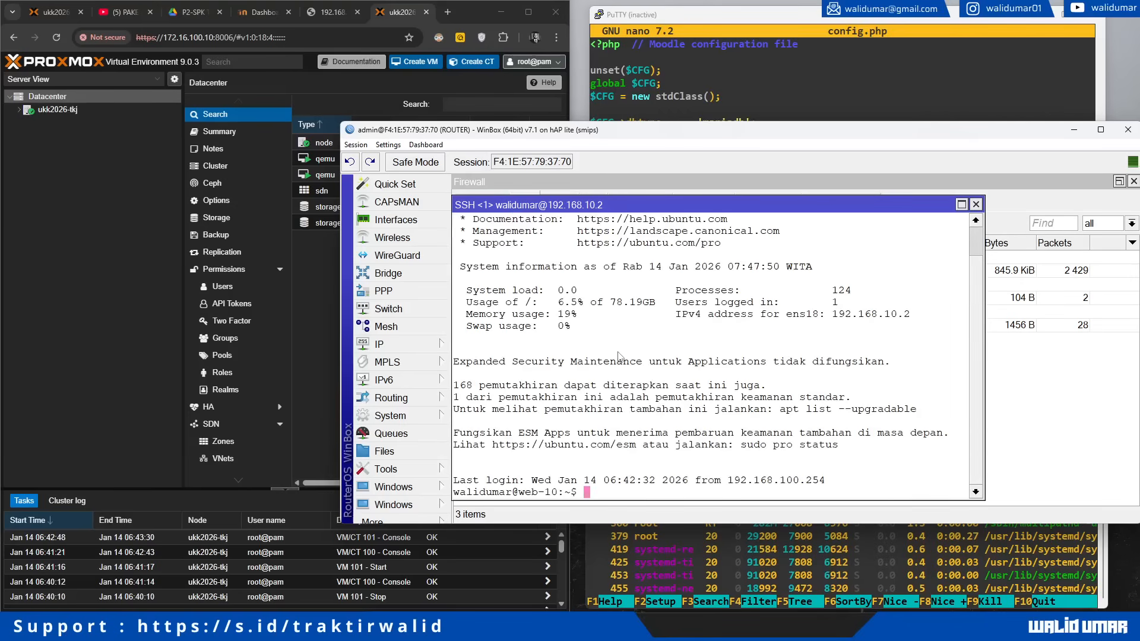
{"action": "type", "text": "sudo su"}
{"action": "key", "text": "Return"}
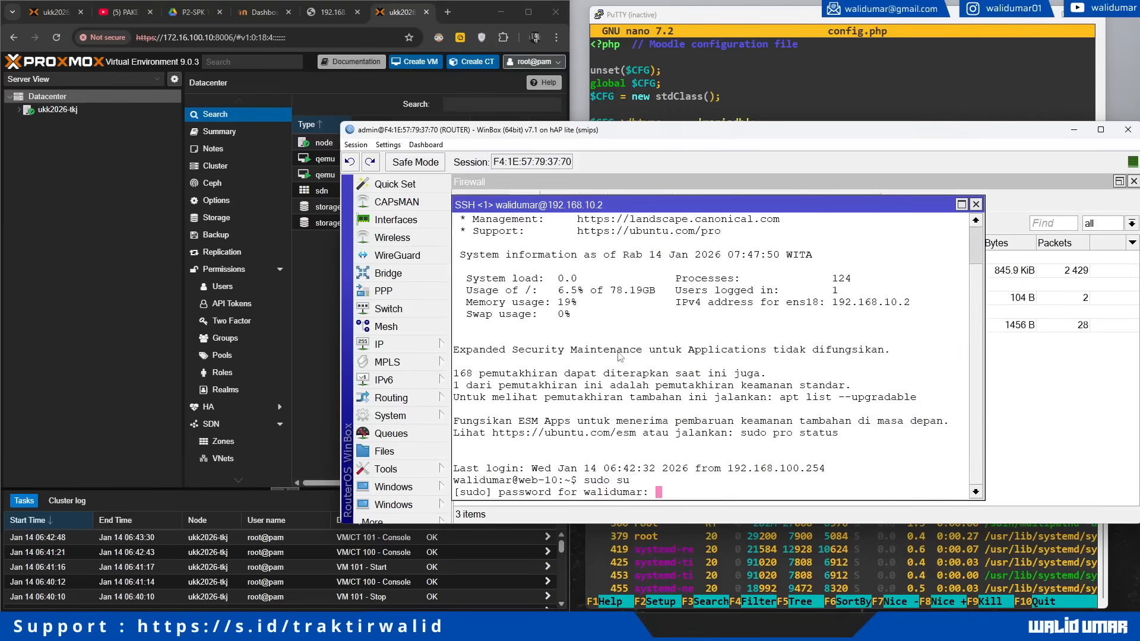
{"action": "key", "text": "Return"}
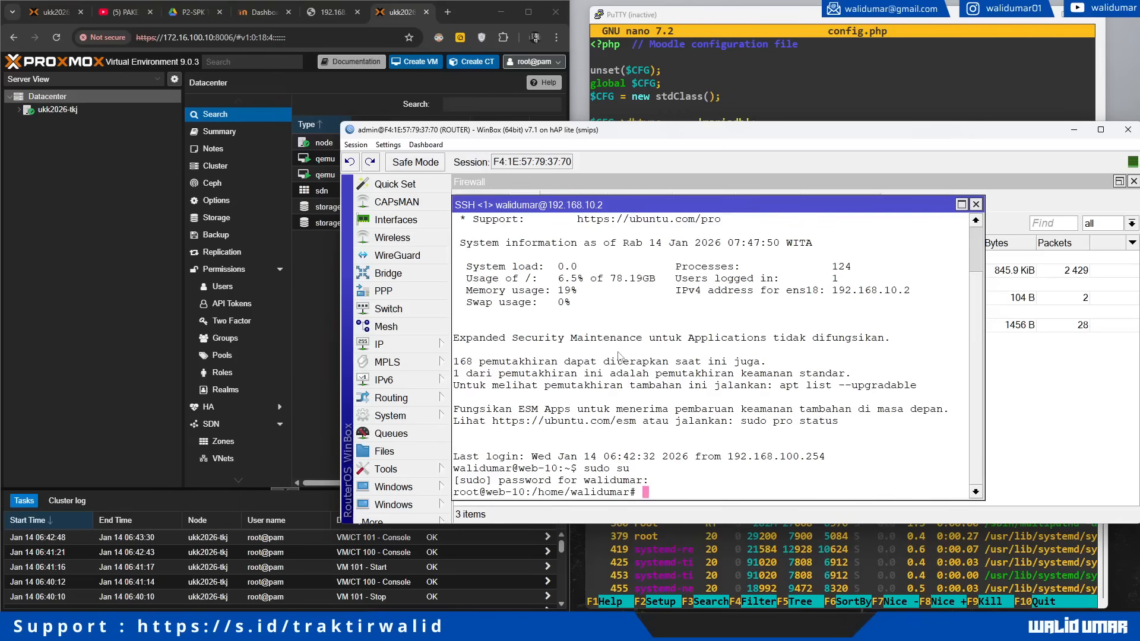
{"action": "type", "text": "clea"}
{"action": "type", "text": "r"}
{"action": "key", "text": "Return"}
Step: Open /var/www/html/config.php in nano and change the wwwroot address to 172.16.100.10
{"action": "type", "text": "na"}
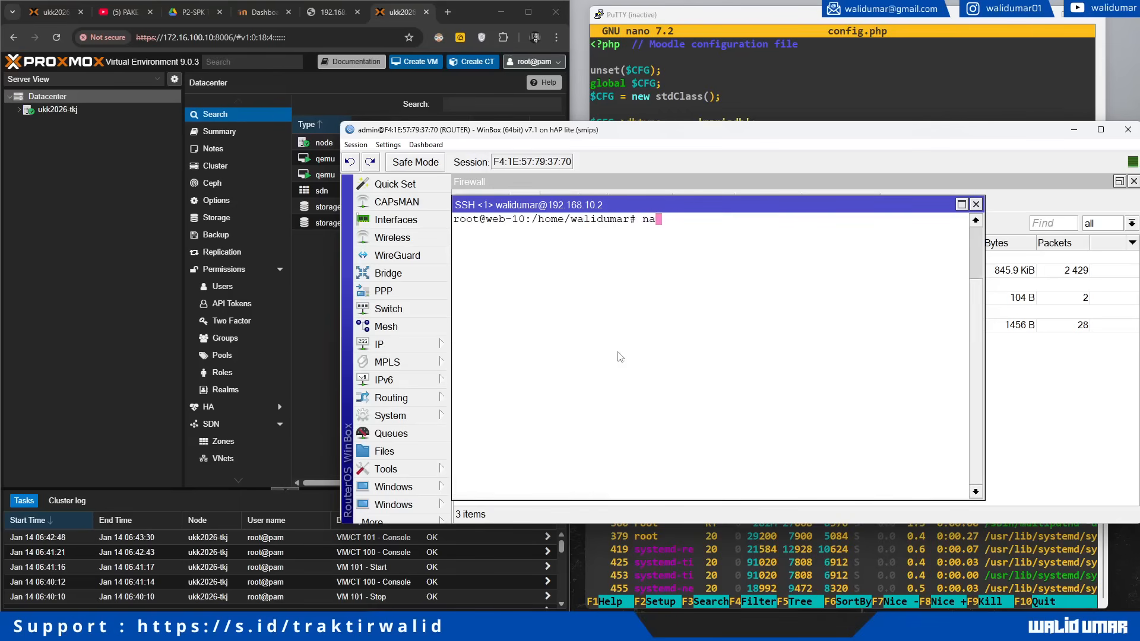
{"action": "type", "text": "no /var/www/html/config.php"}
{"action": "key", "text": "Return"}
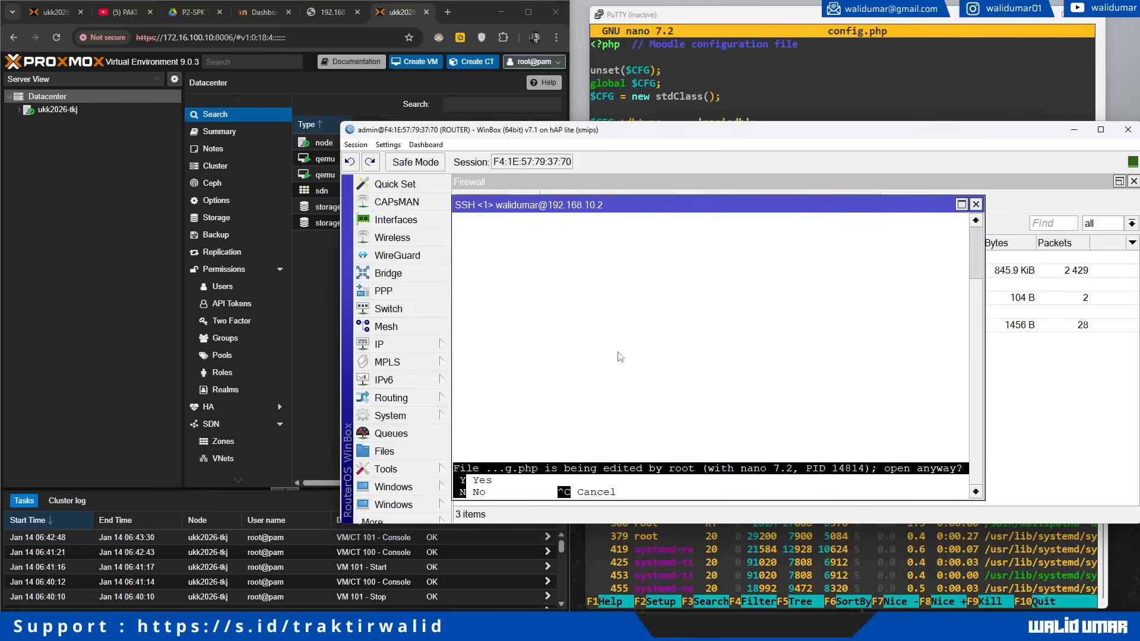
{"action": "key", "text": "y"}
{"action": "key", "text": "Down"}
{"action": "key", "text": "Down"}
{"action": "key", "text": "Down"}
{"action": "key", "text": "Down"}
{"action": "key", "text": "Down"}
{"action": "key", "text": "Down"}
{"action": "key", "text": "Down"}
{"action": "key", "text": "Down"}
{"action": "key", "text": "Down"}
{"action": "key", "text": "Down"}
{"action": "key", "text": "Down"}
{"action": "key", "text": "Down"}
{"action": "key", "text": "Down"}
{"action": "key", "text": "Down"}
{"action": "key", "text": "Down"}
{"action": "key", "text": "Down"}
{"action": "key", "text": "Down"}
{"action": "key", "text": "Down"}
{"action": "key", "text": "Down"}
{"action": "key", "text": "Down"}
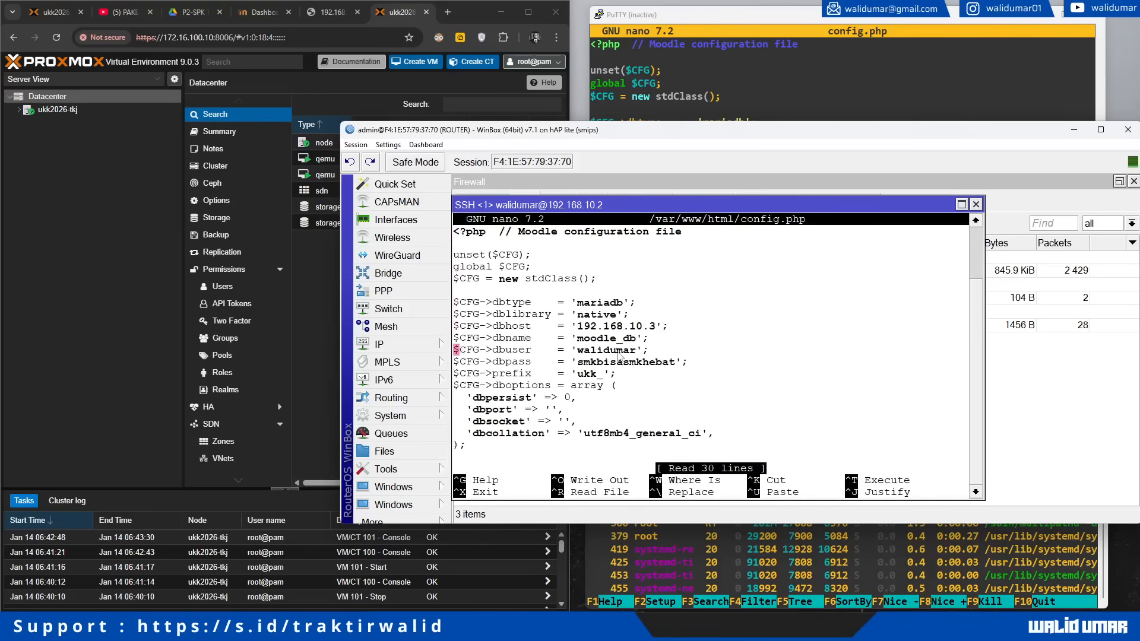
{"action": "key", "text": "Down"}
{"action": "key", "text": "Down"}
{"action": "key", "text": "Down"}
{"action": "key", "text": "Down"}
{"action": "key", "text": "Down"}
{"action": "key", "text": "Up"}
{"action": "key", "text": "Up"}
{"action": "key", "text": "Up"}
{"action": "key", "text": "Up"}
{"action": "key", "text": "Up"}
{"action": "key", "text": "Up"}
{"action": "key", "text": "Up"}
{"action": "key", "text": "Up"}
{"action": "key", "text": "Up"}
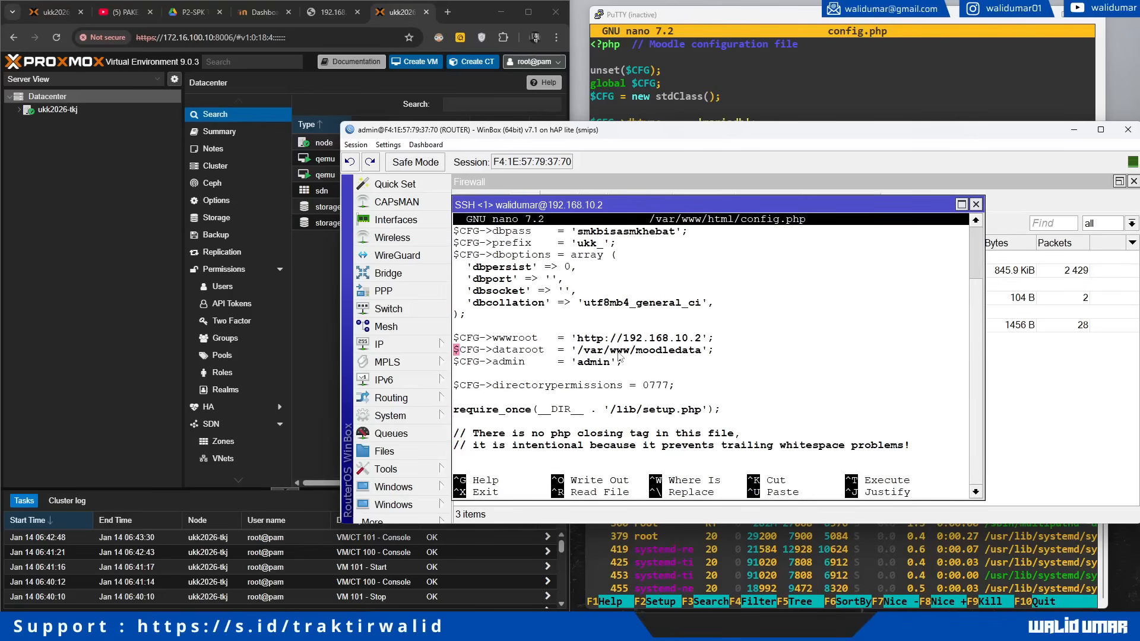
{"action": "key", "text": "Left"}
{"action": "key", "text": "Left"}
{"action": "key", "text": "Left"}
{"action": "key", "text": "BackSpace"}
{"action": "key", "text": "BackSpace"}
{"action": "key", "text": "BackSpace"}
{"action": "key", "text": "BackSpace"}
{"action": "key", "text": "BackSpace"}
{"action": "key", "text": "BackSpace"}
{"action": "key", "text": "BackSpace"}
{"action": "key", "text": "BackSpace"}
{"action": "key", "text": "BackSpace"}
{"action": "key", "text": "BackSpace"}
{"action": "key", "text": "BackSpace"}
{"action": "key", "text": "BackSpace"}
{"action": "type", "text": "172.16.100.10"}
Step: Move the firewall window aside and save the edited config.php
{"action": "left_click", "coordinate": [1076, 386]}
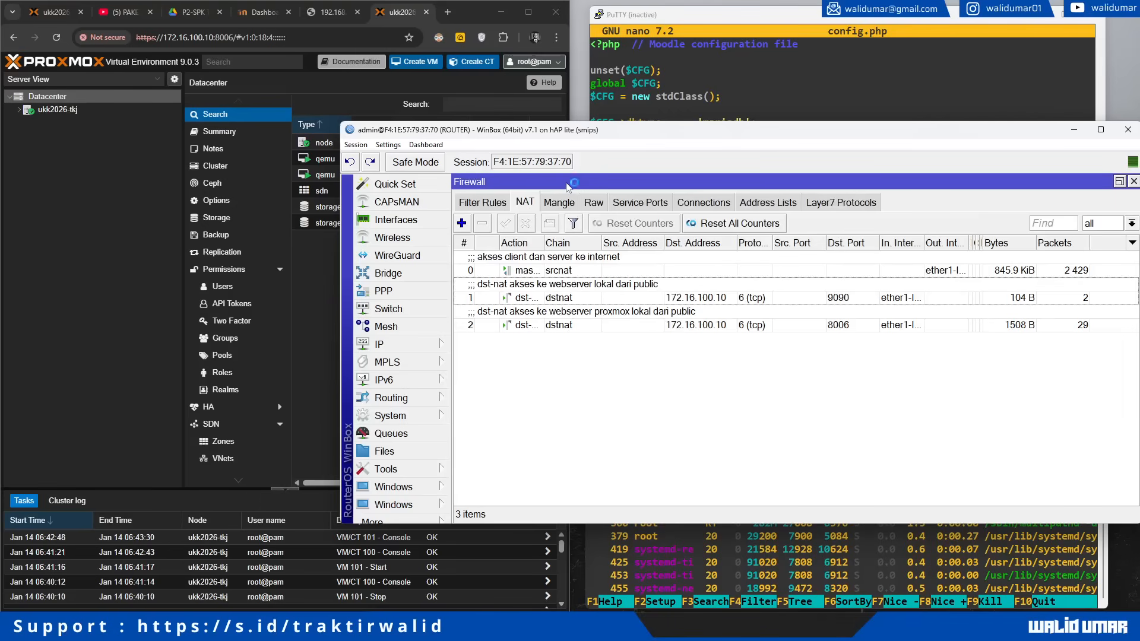
{"action": "left_click_drag", "start_coordinate": [566, 184], "coordinate": [875, 191]}
{"action": "left_click", "coordinate": [684, 307]}
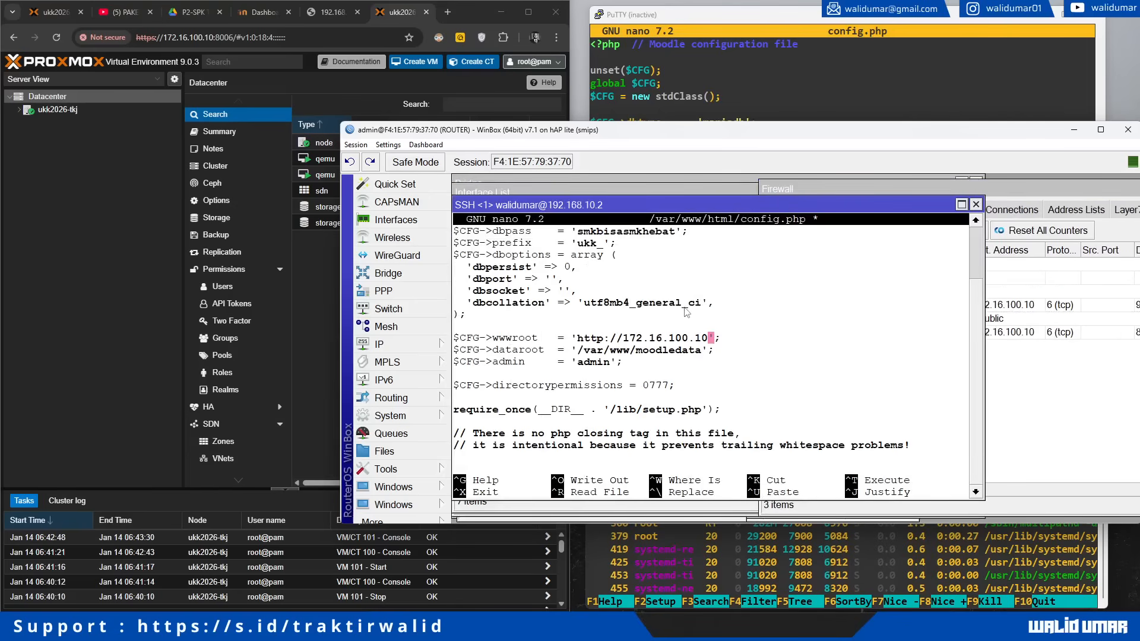
{"action": "key", "text": "ctrl+o"}
{"action": "key", "text": "Return"}
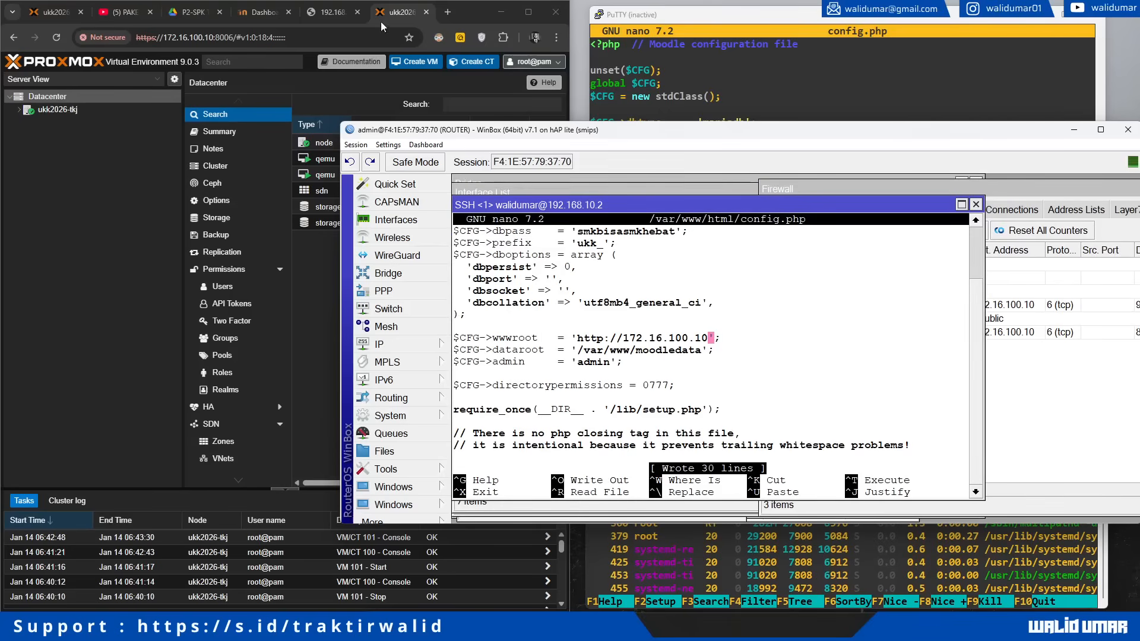
Step: Enter 172.16.100.10:9090 in the browser's address bar
{"action": "left_click", "coordinate": [326, 14]}
{"action": "left_click", "coordinate": [334, 37]}
{"action": "type", "text": "172"}
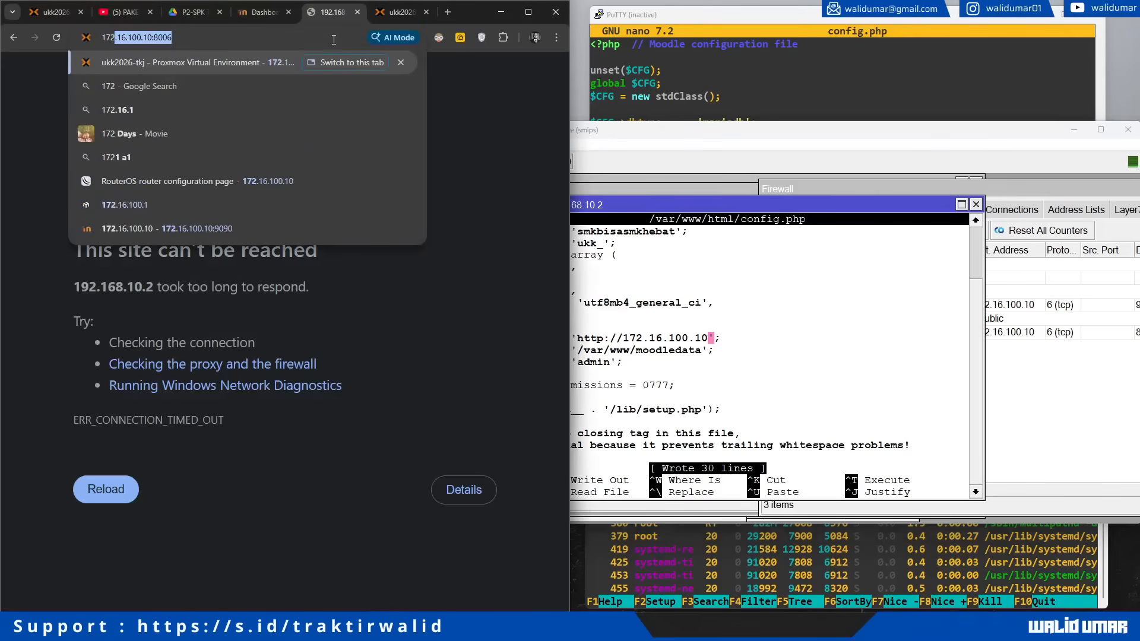
{"action": "type", "text": ".16.100.10:9090"}
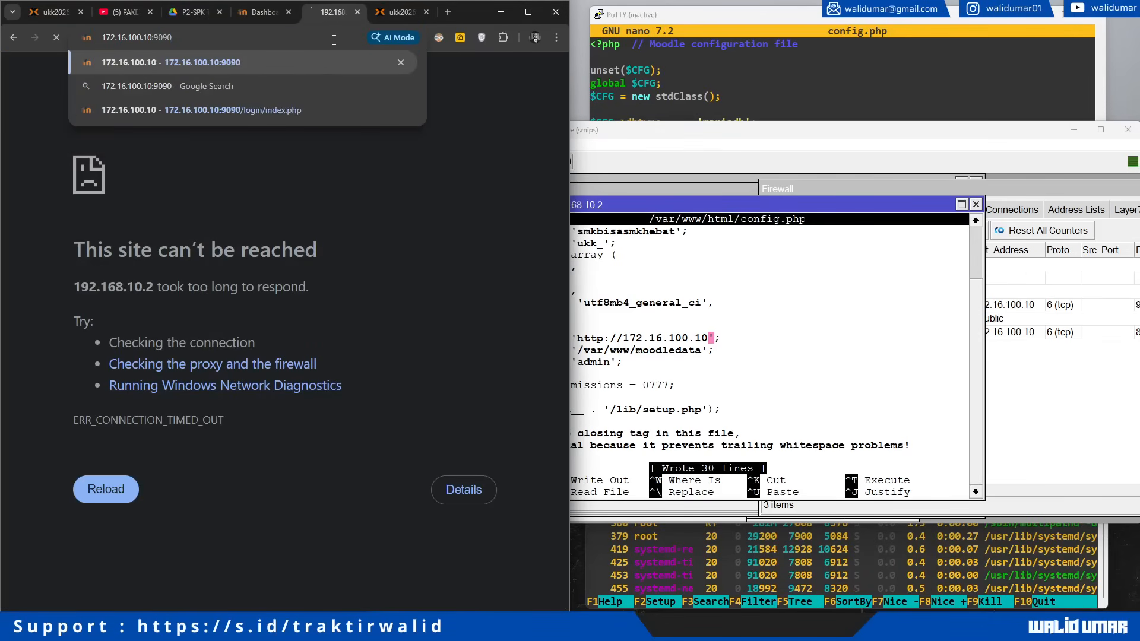
Step: Load the site, then append :9090 to wwwroot in config.php and save it
{"action": "key", "text": "Return"}
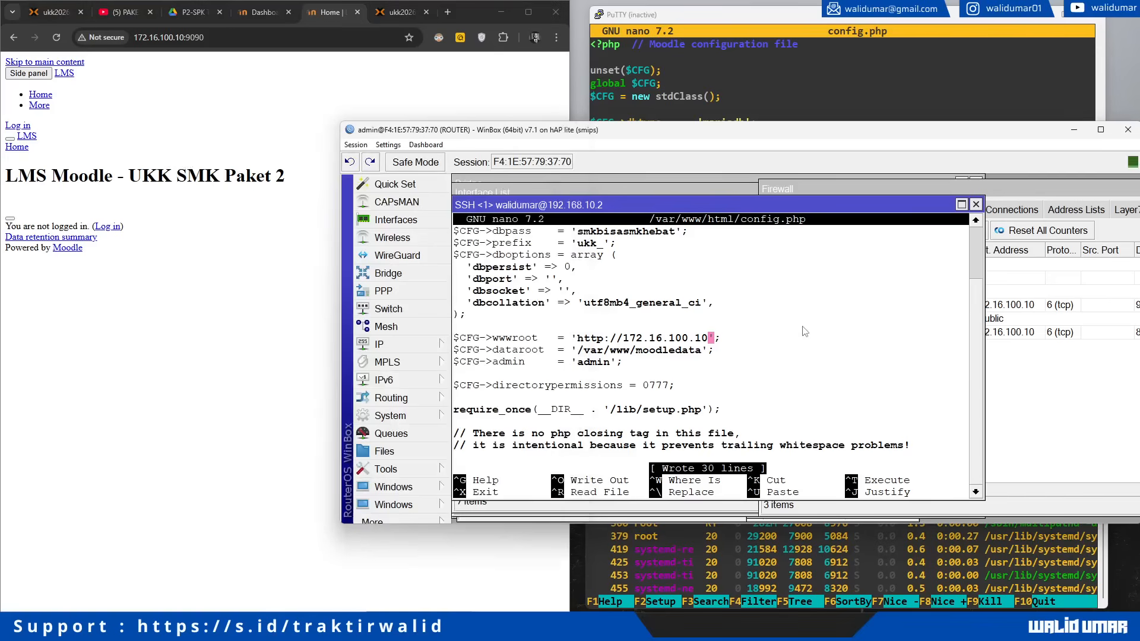
{"action": "left_click", "coordinate": [803, 329]}
{"action": "type", "text": ":9090"}
{"action": "key", "text": "ctrl+o"}
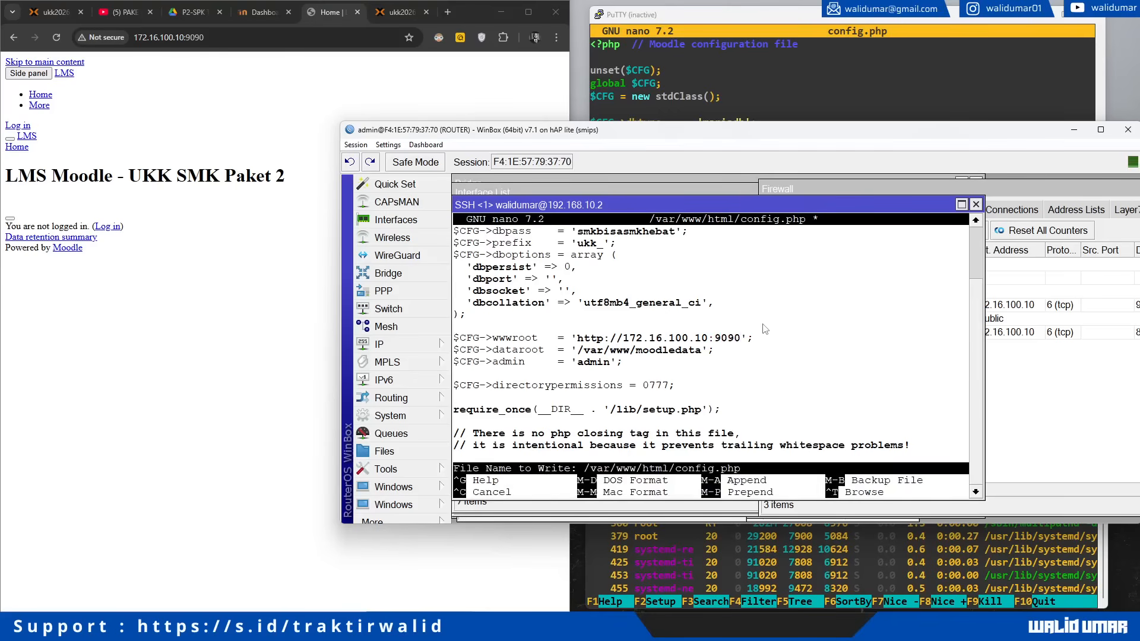
{"action": "key", "text": "Return"}
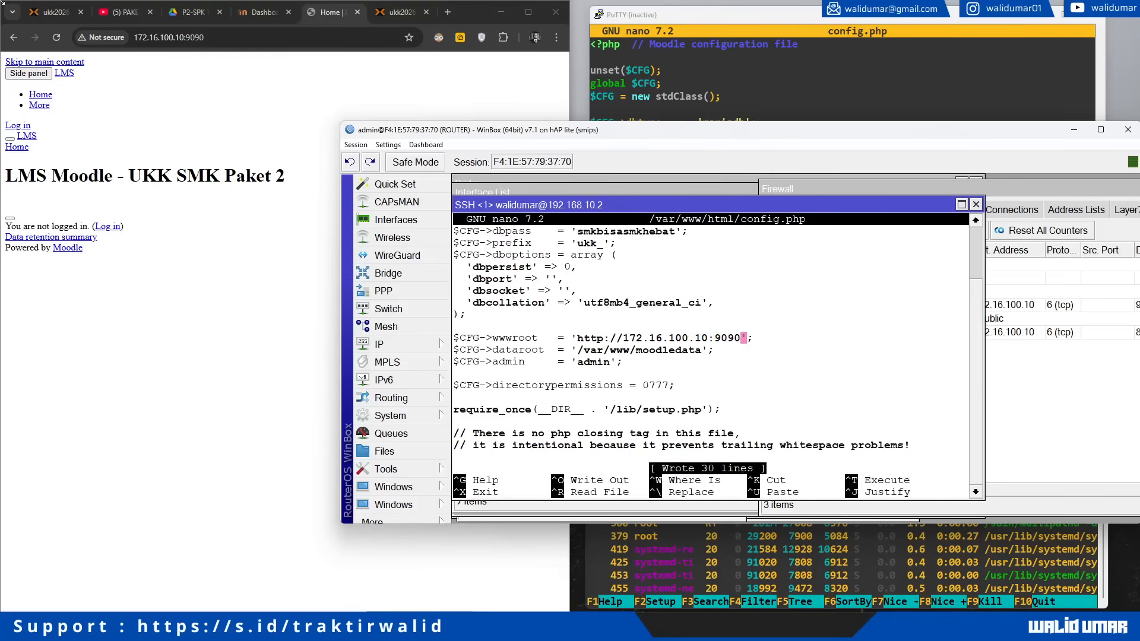
Step: Reload Moodle and log in with the admin username and password, declining to save it
{"action": "left_click", "coordinate": [56, 37]}
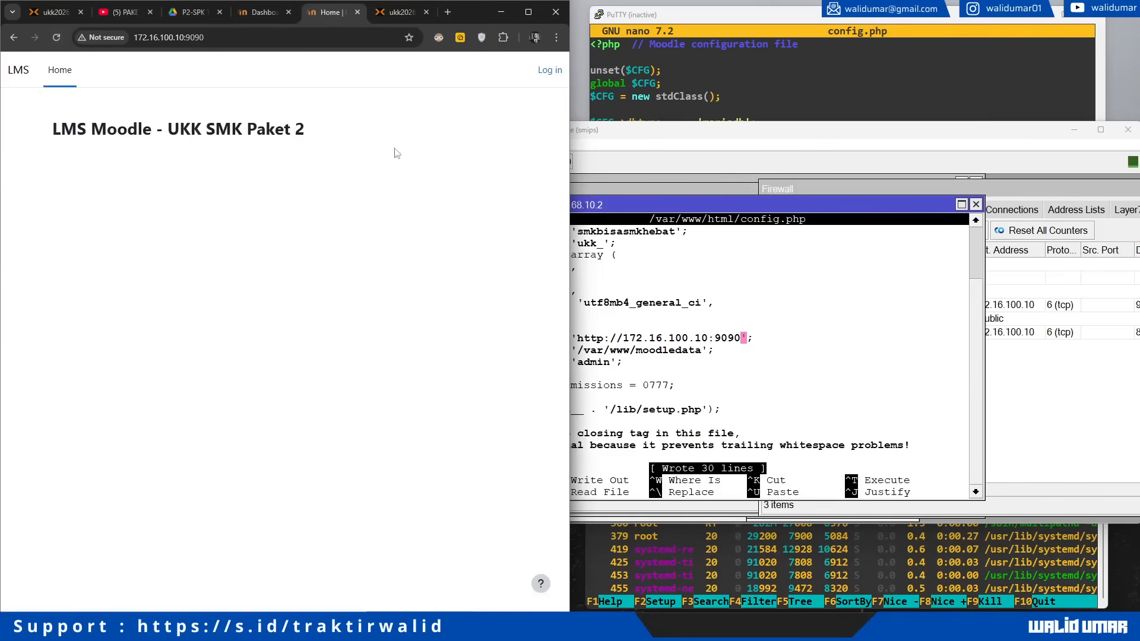
{"action": "left_click", "coordinate": [547, 70]}
{"action": "left_click", "coordinate": [221, 263]}
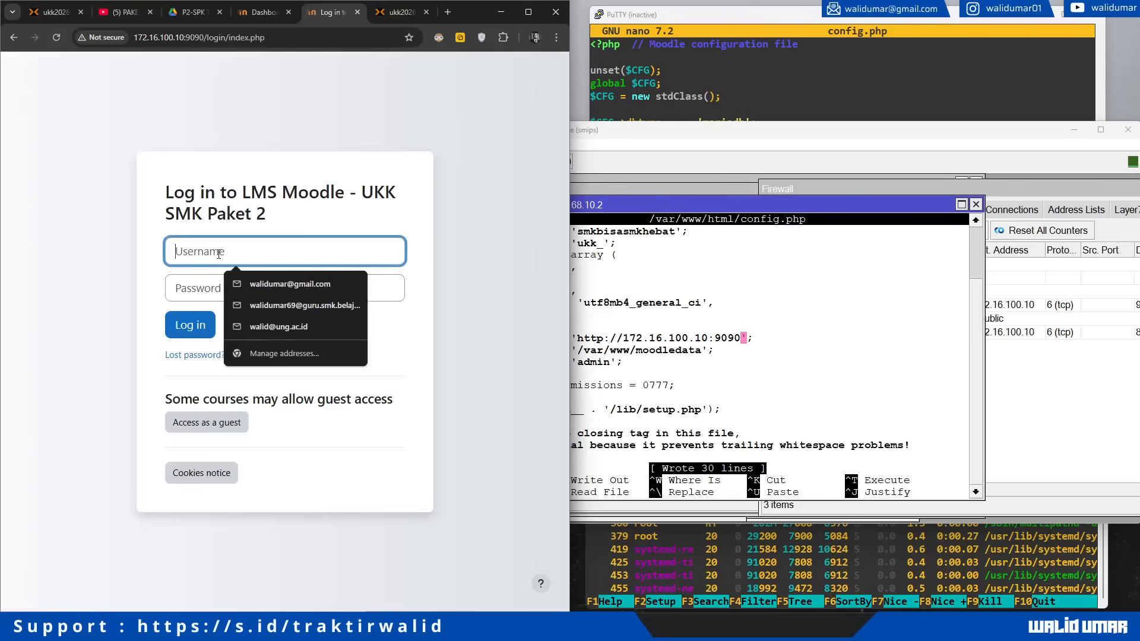
{"action": "type", "text": "walidumar"}
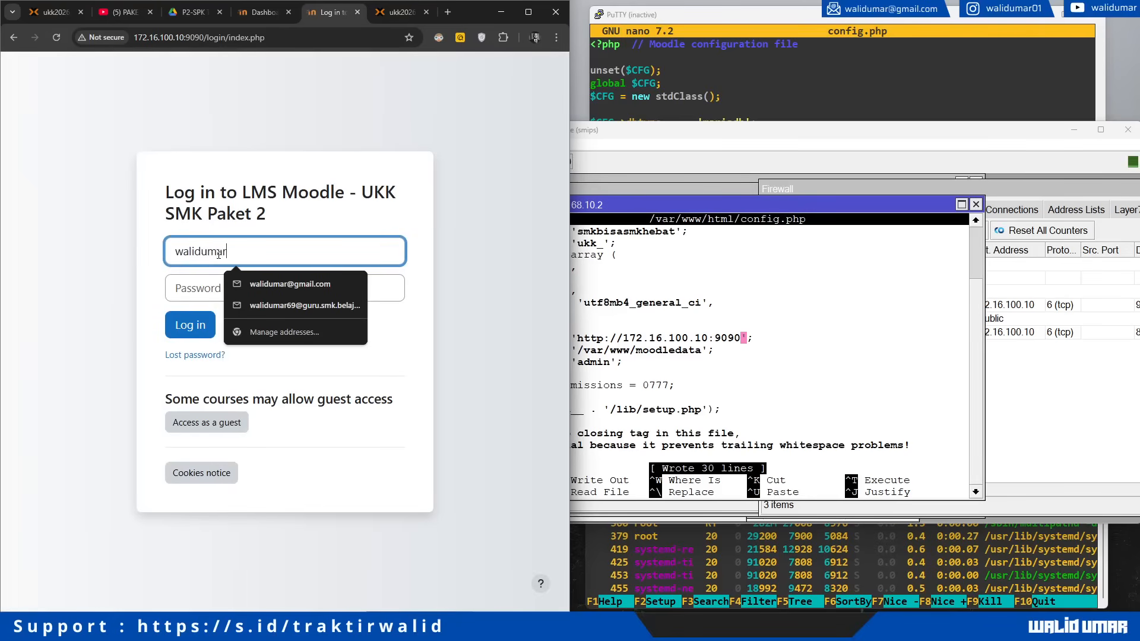
{"action": "key", "text": "Tab"}
{"action": "type", "text": "s"}
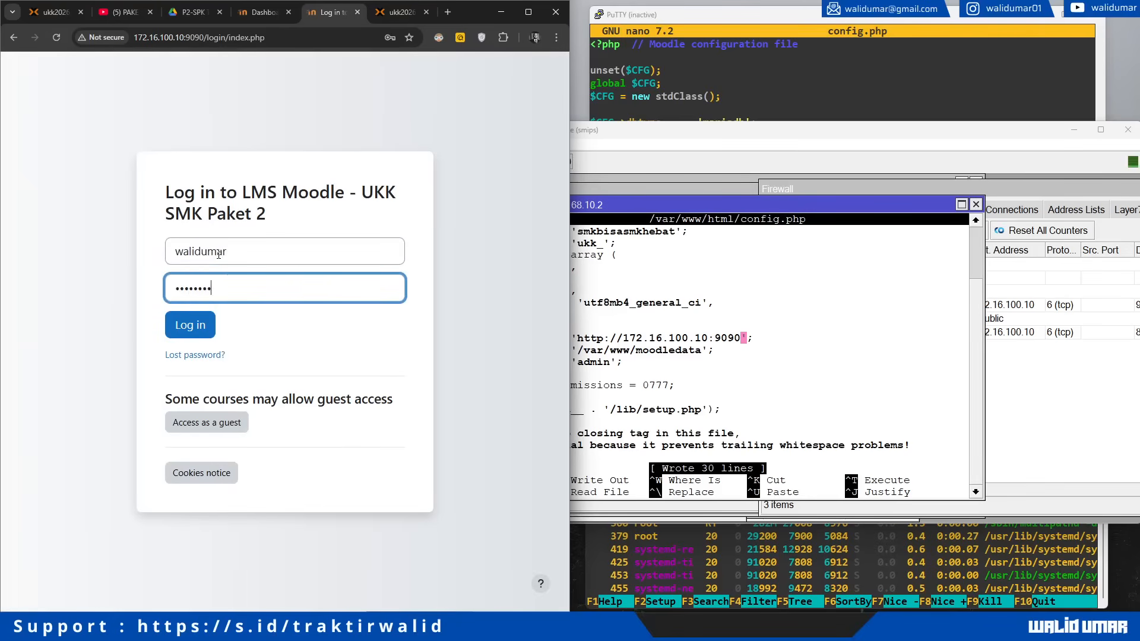
{"action": "key", "text": "Return"}
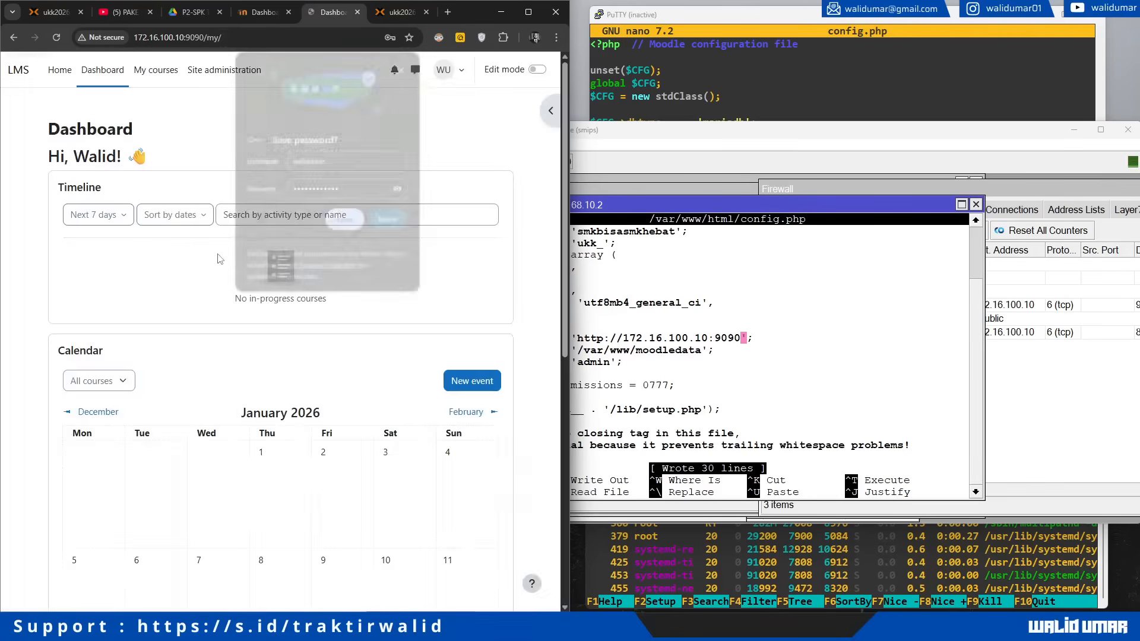
{"action": "left_click", "coordinate": [390, 221]}
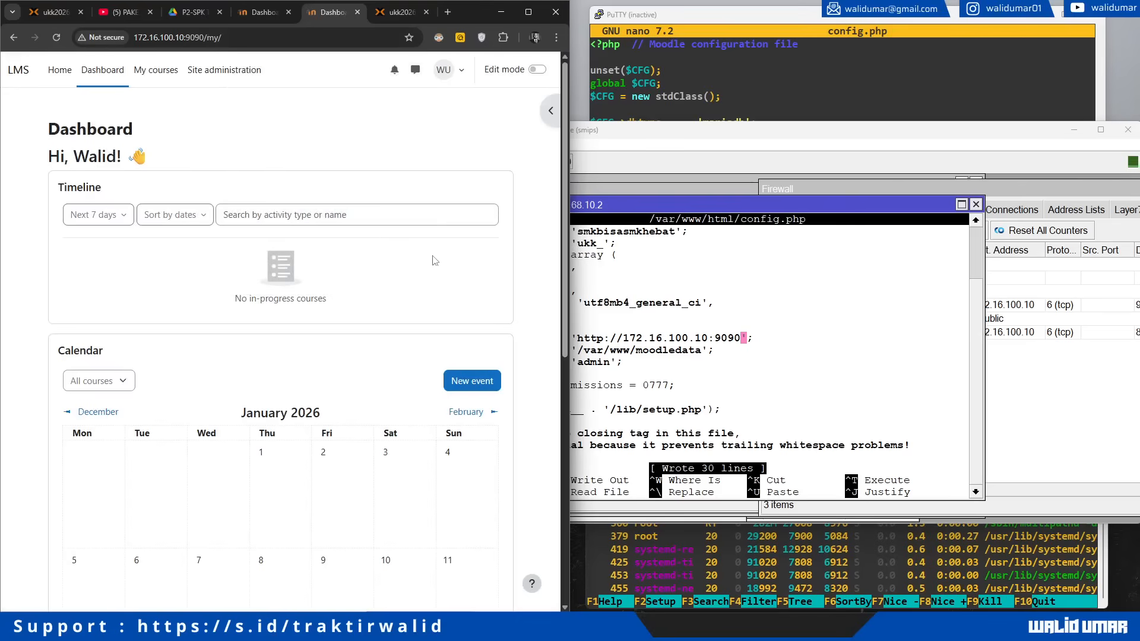
{"action": "left_click", "coordinate": [831, 321]}
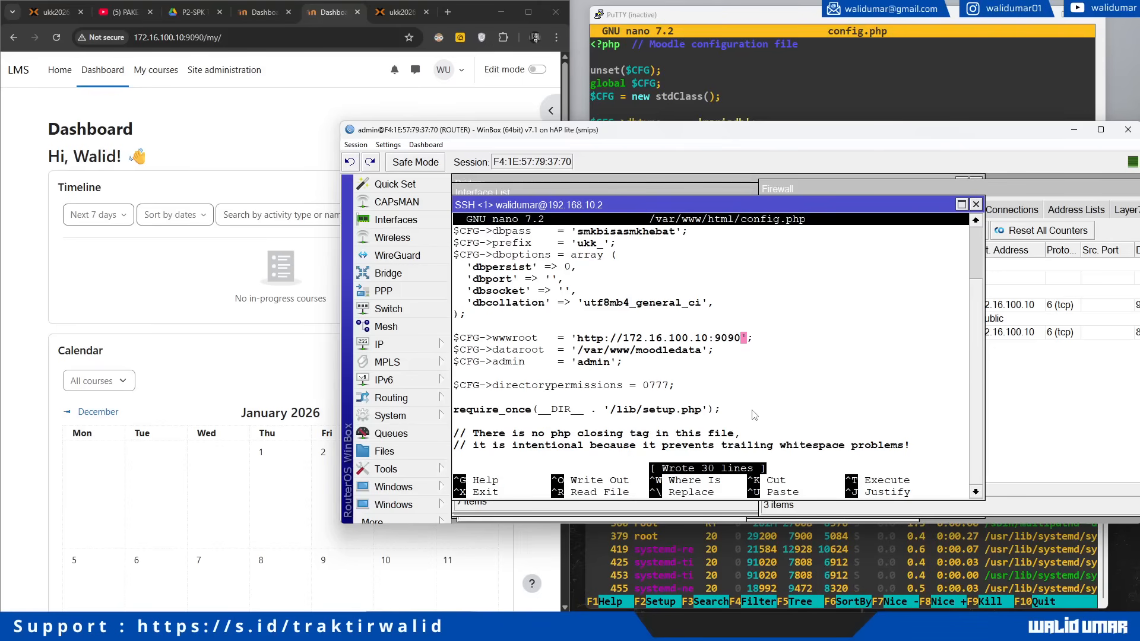
Step: Replace 172.16.100.10:9090 in wwwroot with lms-moodle-ukktkj2026.net in nano and save config.php
{"action": "key", "text": "BackSpace"}
{"action": "key", "text": "BackSpace"}
{"action": "key", "text": "BackSpace"}
{"action": "key", "text": "BackSpace"}
{"action": "key", "text": "BackSpace"}
{"action": "key", "text": "BackSpace"}
{"action": "key", "text": "BackSpace"}
{"action": "key", "text": "BackSpace"}
{"action": "key", "text": "BackSpace"}
{"action": "key", "text": "BackSpace"}
{"action": "key", "text": "BackSpace"}
{"action": "key", "text": "BackSpace"}
{"action": "key", "text": "BackSpace"}
{"action": "key", "text": "BackSpace"}
{"action": "key", "text": "BackSpace"}
{"action": "key", "text": "BackSpace"}
{"action": "key", "text": "BackSpace"}
{"action": "key", "text": "BackSpace"}
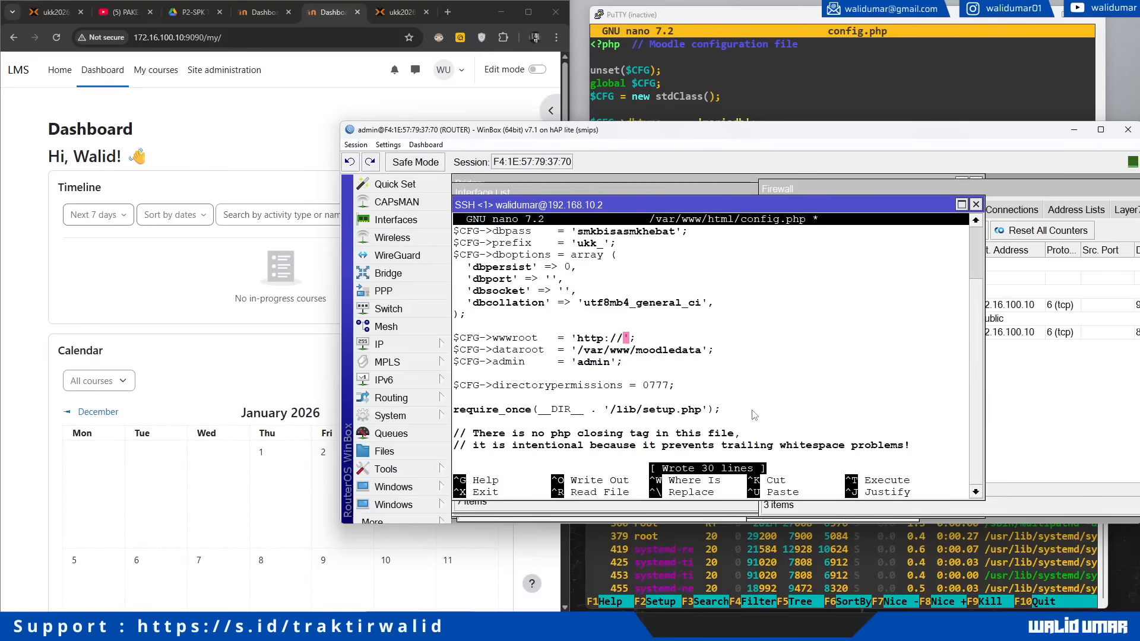
{"action": "type", "text": "lms-moodo"}
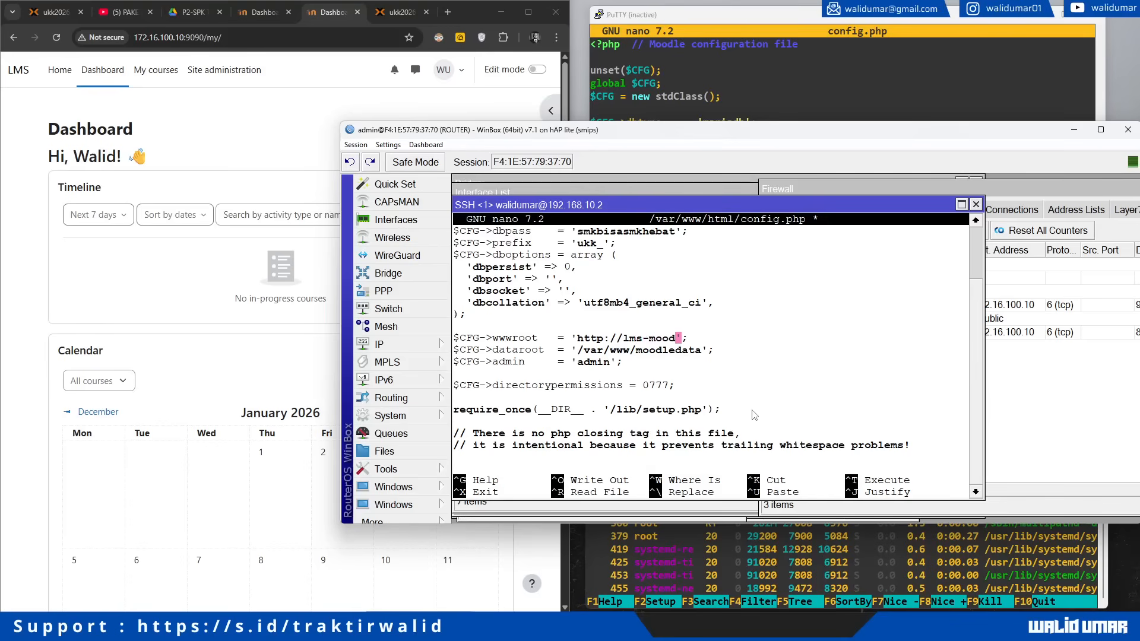
{"action": "key", "text": "BackSpace"}
{"action": "type", "text": "le."}
{"action": "key", "text": "BackSpace"}
{"action": "type", "text": "-ukktkj2026.ne"}
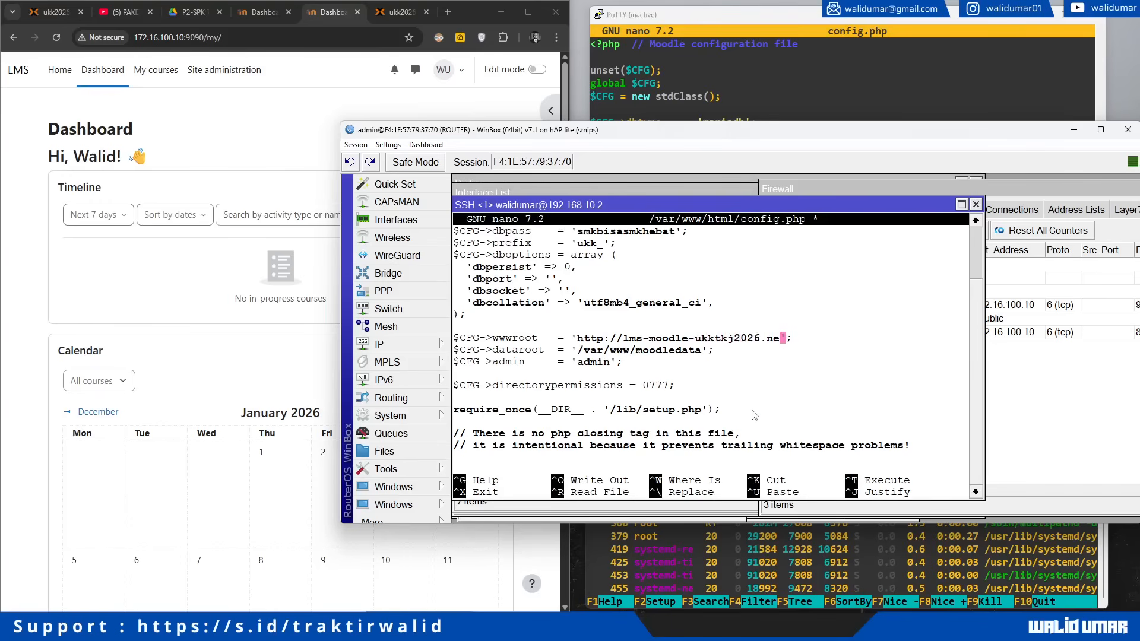
{"action": "type", "text": "t"}
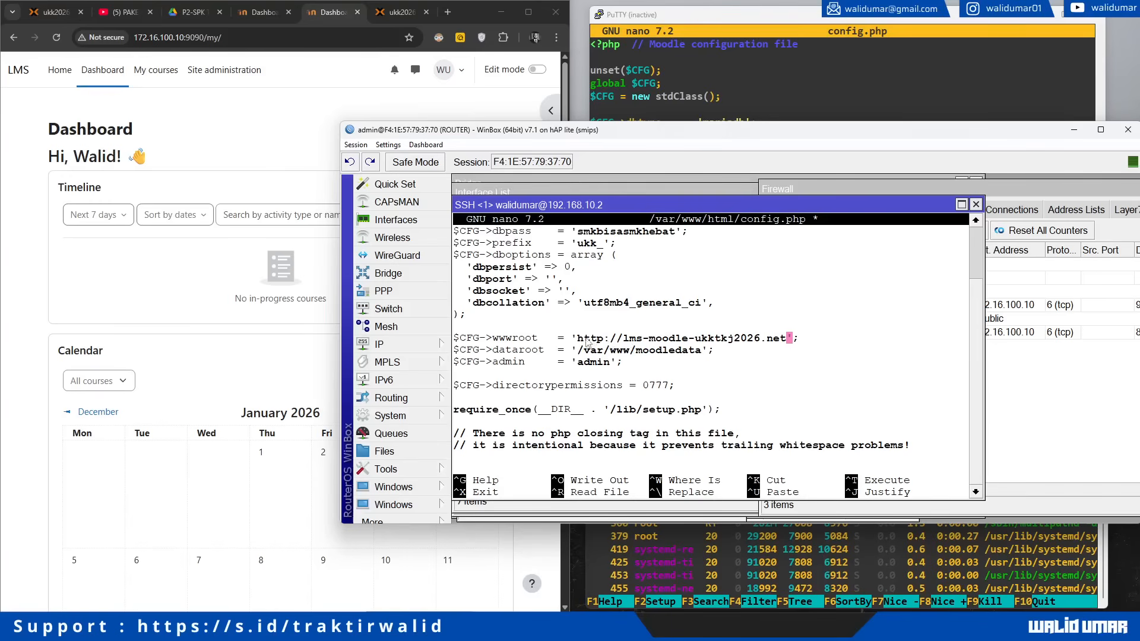
{"action": "key", "text": "ctrl+o"}
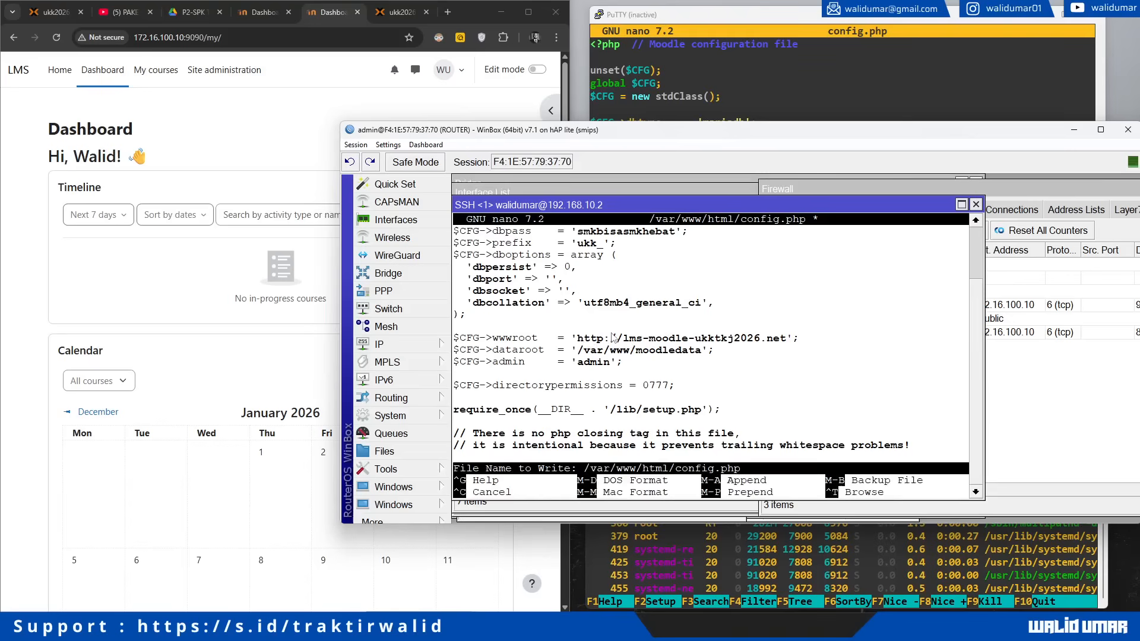
{"action": "key", "text": "Return"}
Step: Reload Moodle, dismiss the connection warning, and see lms-moodle-ukktkj2026.net fail with DNS_PROBE_FINISHED_NXDOMAIN
{"action": "left_click", "coordinate": [57, 37]}
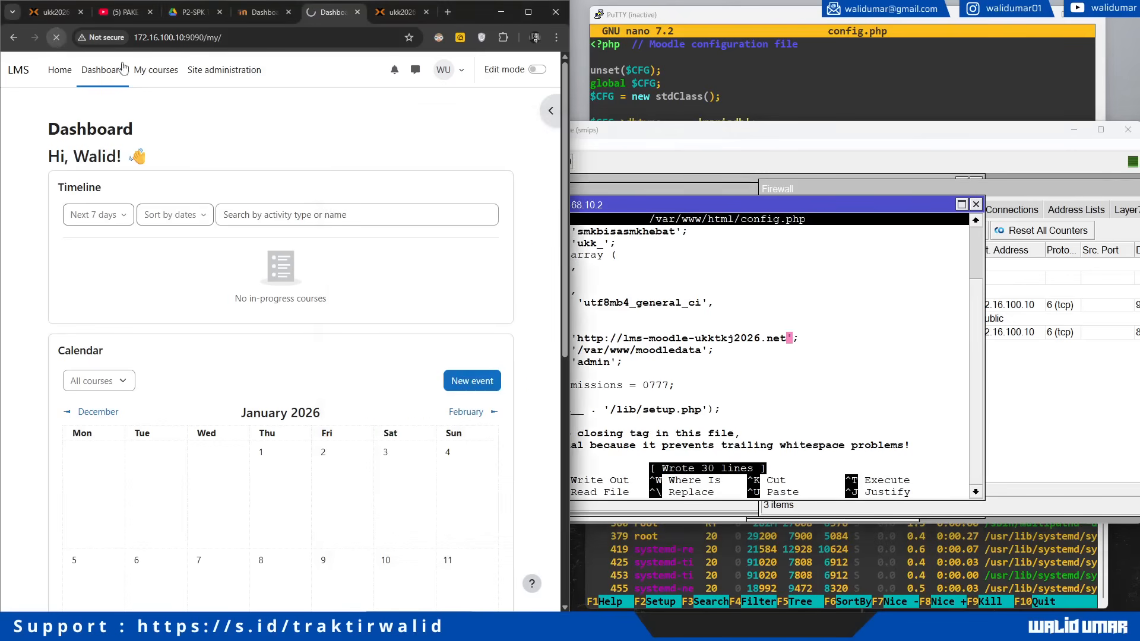
{"action": "left_click", "coordinate": [348, 132]}
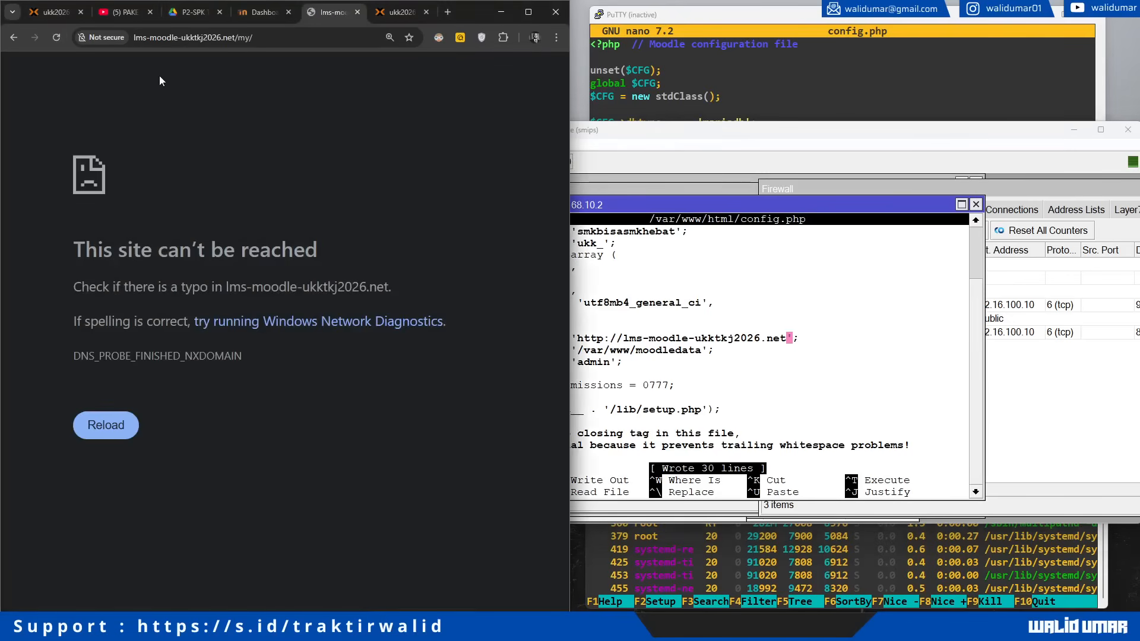
{"action": "left_click", "coordinate": [207, 46]}
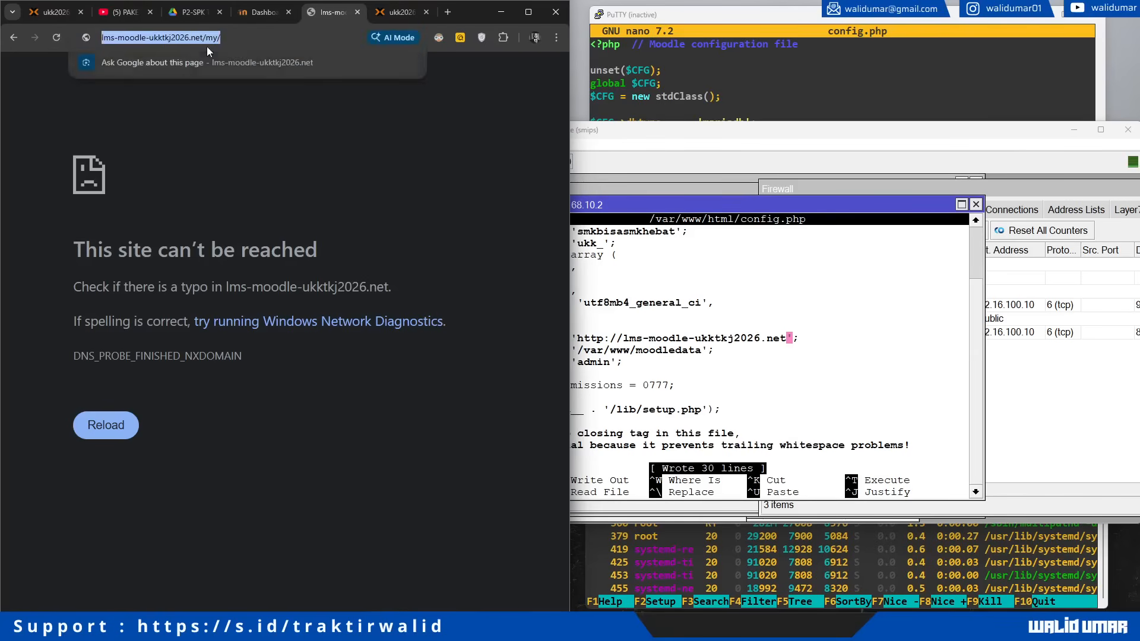
{"action": "left_click", "coordinate": [458, 206]}
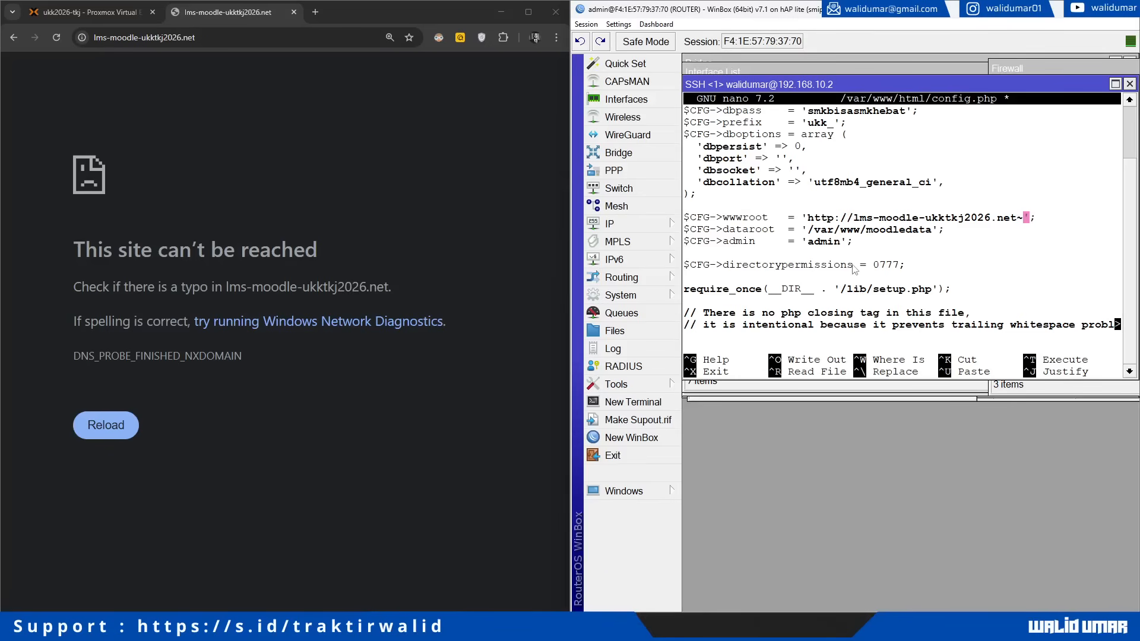
Step: Tidy the wwwroot line in nano by deleting the stray character after .net
{"action": "key", "text": "BackSpace"}
{"action": "key", "text": "Left"}
{"action": "key", "text": "Left"}
{"action": "key", "text": "Left"}
{"action": "key", "text": "Left"}
{"action": "key", "text": "Left"}
{"action": "key", "text": "Left"}
{"action": "key", "text": "Left"}
{"action": "key", "text": "Left"}
{"action": "key", "text": "Left"}
{"action": "key", "text": "Left"}
{"action": "key", "text": "Left"}
{"action": "key", "text": "Left"}
{"action": "key", "text": "Left"}
{"action": "key", "text": "Left"}
{"action": "key", "text": "Left"}
{"action": "key", "text": "Left"}
{"action": "key", "text": "Left"}
{"action": "key", "text": "Left"}
{"action": "key", "text": "Left"}
{"action": "key", "text": "Left"}
{"action": "key", "text": "Left"}
{"action": "key", "text": "Left"}
{"action": "key", "text": "Left"}
{"action": "key", "text": "Left"}
{"action": "key", "text": "Left"}
{"action": "key", "text": "Left"}
{"action": "key", "text": "Left"}
{"action": "key", "text": "Left"}
{"action": "key", "text": "Left"}
{"action": "key", "text": "Left"}
{"action": "key", "text": "Left"}
{"action": "key", "text": "Right"}
{"action": "key", "text": "Right"}
{"action": "key", "text": "Right"}
{"action": "key", "text": "Right"}
{"action": "key", "text": "Right"}
{"action": "key", "text": "Right"}
{"action": "key", "text": "Right"}
{"action": "key", "text": "Right"}
{"action": "key", "text": "Right"}
{"action": "key", "text": "Right"}
{"action": "key", "text": "Right"}
{"action": "key", "text": "Right"}
{"action": "key", "text": "Right"}
{"action": "key", "text": "Right"}
{"action": "key", "text": "Right"}
{"action": "key", "text": "Right"}
{"action": "key", "text": "Right"}
{"action": "key", "text": "Right"}
{"action": "key", "text": "Right"}
{"action": "key", "text": "Right"}
{"action": "key", "text": "Right"}
{"action": "key", "text": "Right"}
{"action": "key", "text": "Right"}
{"action": "key", "text": "Right"}
{"action": "key", "text": "Right"}
{"action": "key", "text": "Right"}
{"action": "key", "text": "Right"}
{"action": "key", "text": "Left"}
{"action": "key", "text": "Left"}
{"action": "key", "text": "Left"}
{"action": "key", "text": "Left"}
{"action": "key", "text": "Left"}
{"action": "key", "text": "Left"}
{"action": "key", "text": "Left"}
{"action": "key", "text": "Left"}
{"action": "key", "text": "Left"}
{"action": "key", "text": "Left"}
{"action": "key", "text": "Left"}
{"action": "key", "text": "Left"}
{"action": "key", "text": "Left"}
{"action": "key", "text": "Left"}
{"action": "key", "text": "Left"}
{"action": "key", "text": "Left"}
{"action": "key", "text": "Left"}
{"action": "key", "text": "Left"}
{"action": "key", "text": "Left"}
{"action": "key", "text": "Left"}
{"action": "key", "text": "Right"}
Step: Copy the host name lms-moodle-ukktkj2026.net from the wwwroot line
{"action": "left_click", "coordinate": [639, 224]}
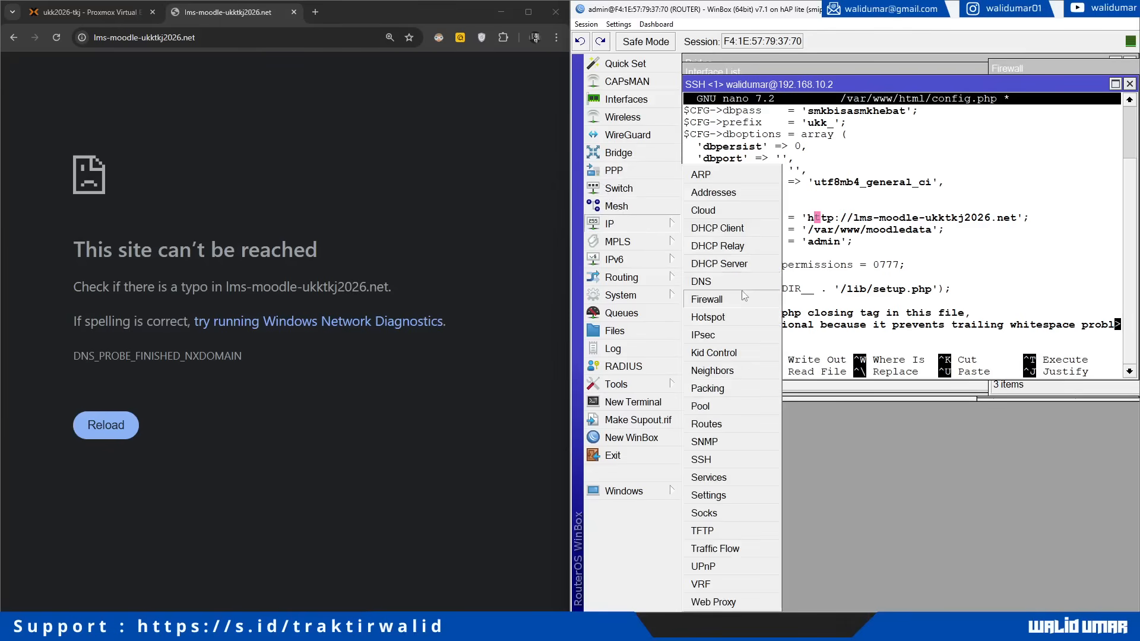
{"action": "double_click", "coordinate": [188, 38]}
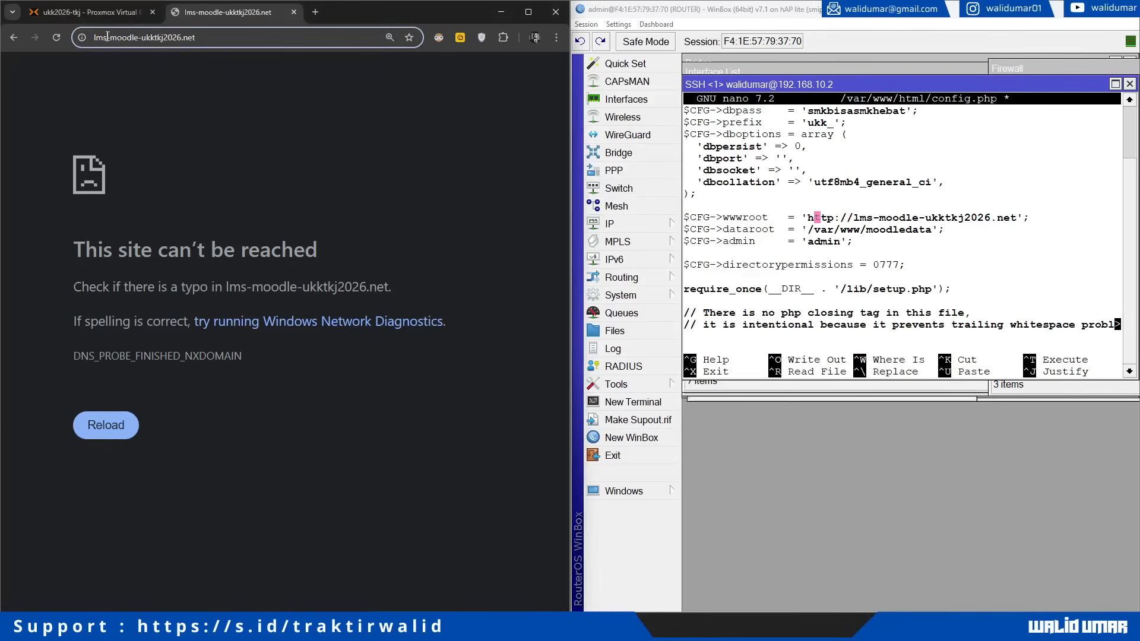
{"action": "triple_click", "coordinate": [108, 39]}
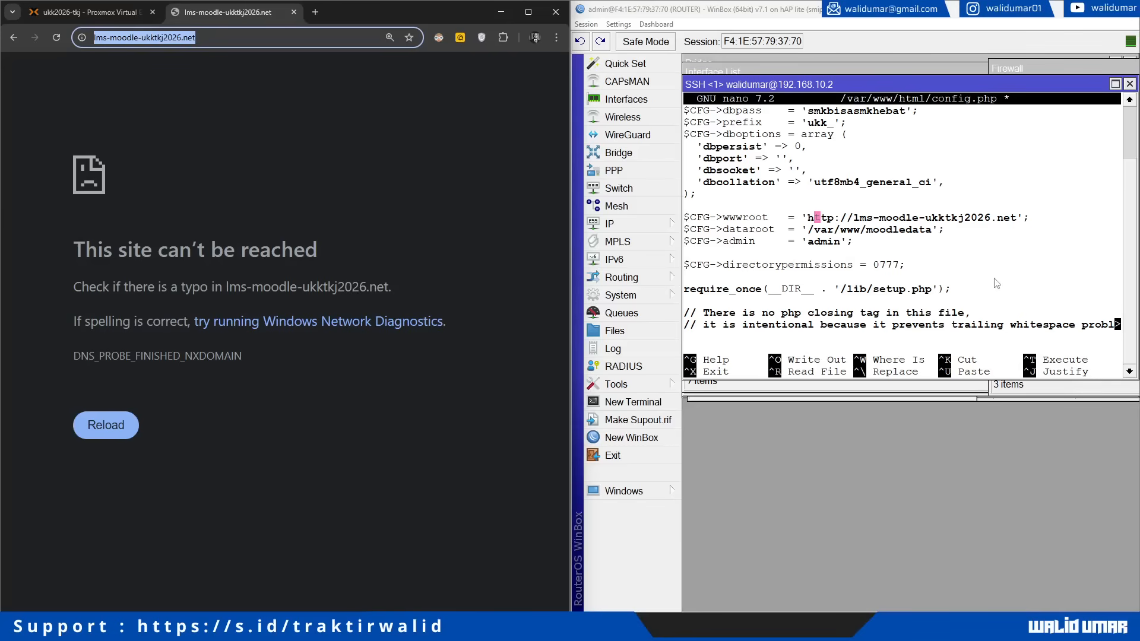
{"action": "left_click_drag", "start_coordinate": [854, 220], "coordinate": [1020, 225]}
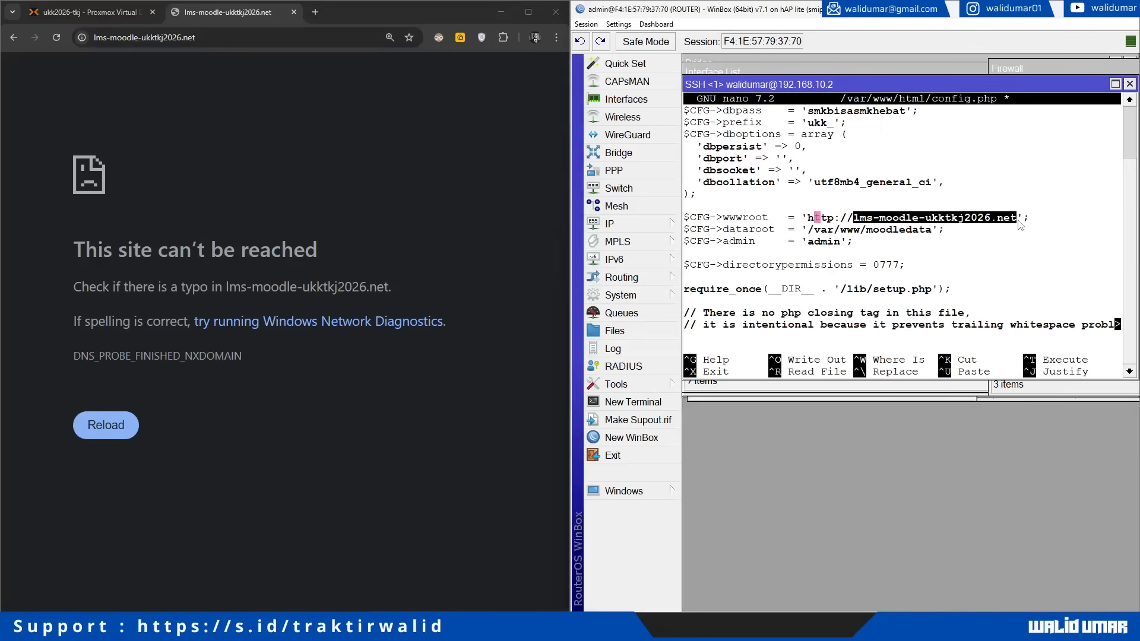
{"action": "right_click", "coordinate": [1015, 225]}
{"action": "left_click", "coordinate": [1030, 232]}
Step: Add a router static DNS entry lms-moodle-ukktkj2026.net pointing to 192.168.10.2
{"action": "left_click", "coordinate": [610, 224]}
{"action": "left_click", "coordinate": [719, 284]}
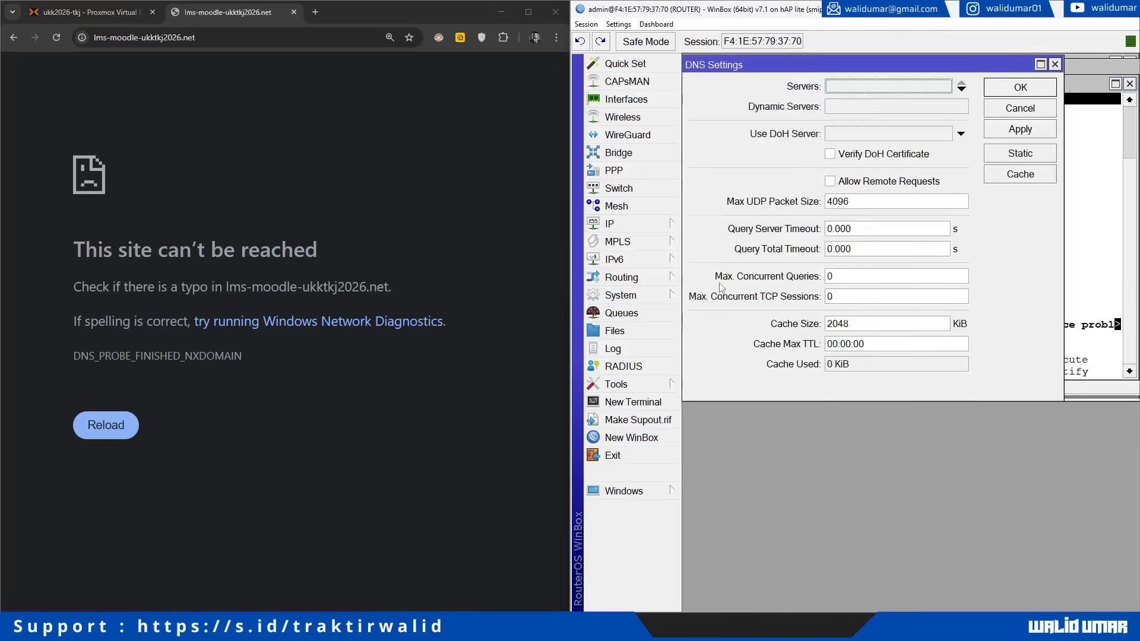
{"action": "left_click", "coordinate": [1012, 154]}
{"action": "left_click", "coordinate": [693, 207]}
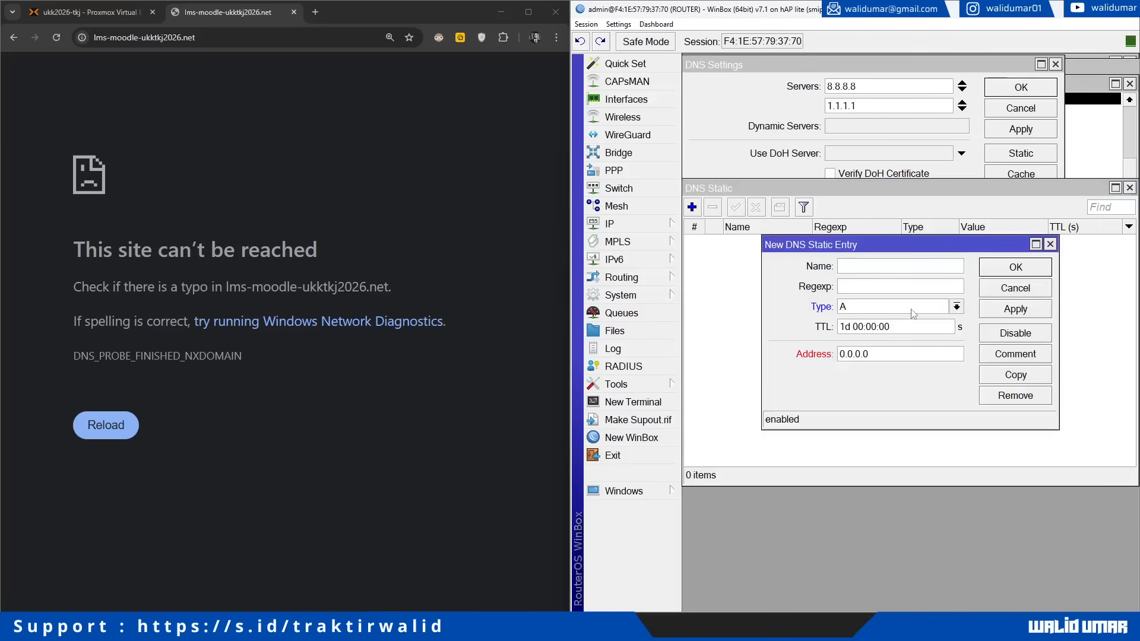
{"action": "key", "text": "ctrl+v"}
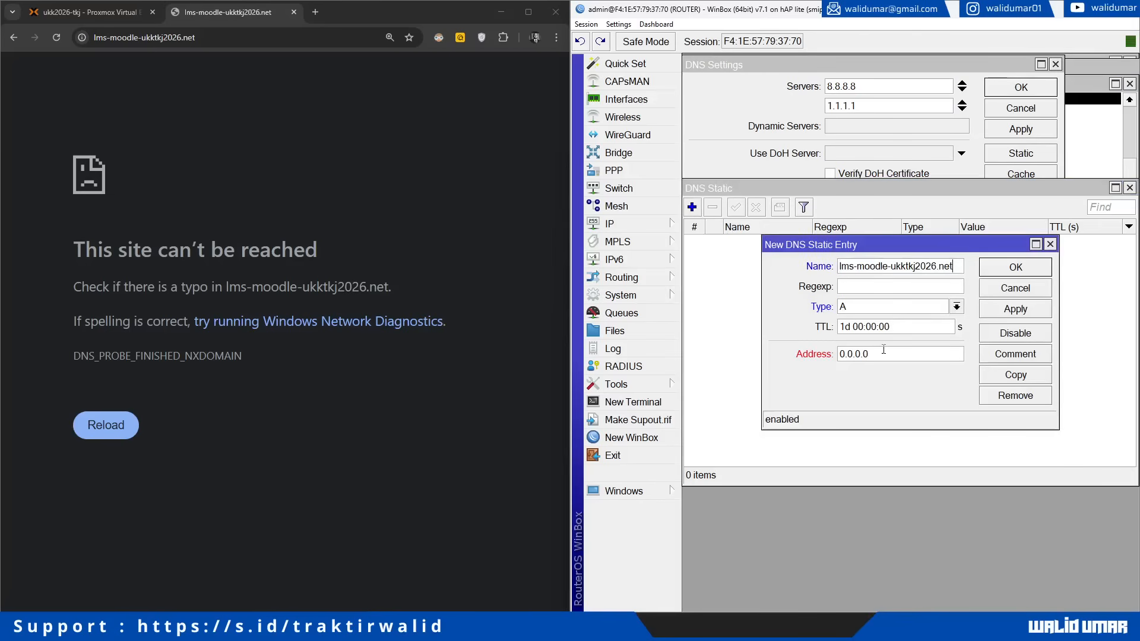
{"action": "double_click", "coordinate": [891, 354]}
{"action": "type", "text": "192.168.10.2"}
{"action": "left_click", "coordinate": [1009, 313]}
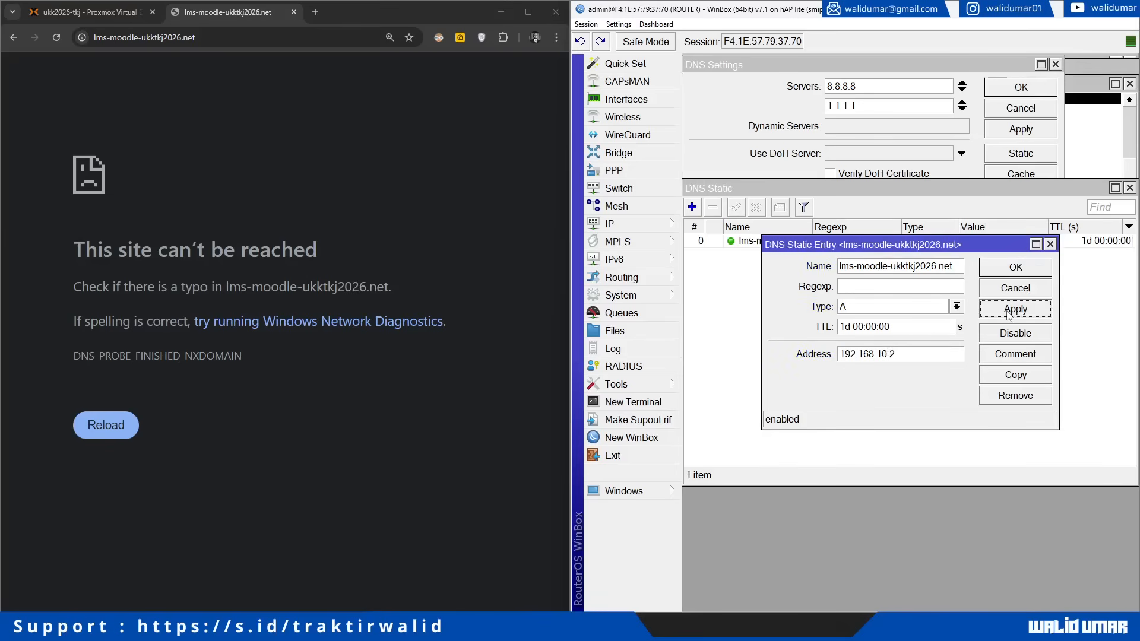
Step: Copy that entry as a second record for lms-moodle-ukktkj2026.net pointing to 172.16.100.10
{"action": "left_click", "coordinate": [1013, 376]}
{"action": "type", "text": "1"}
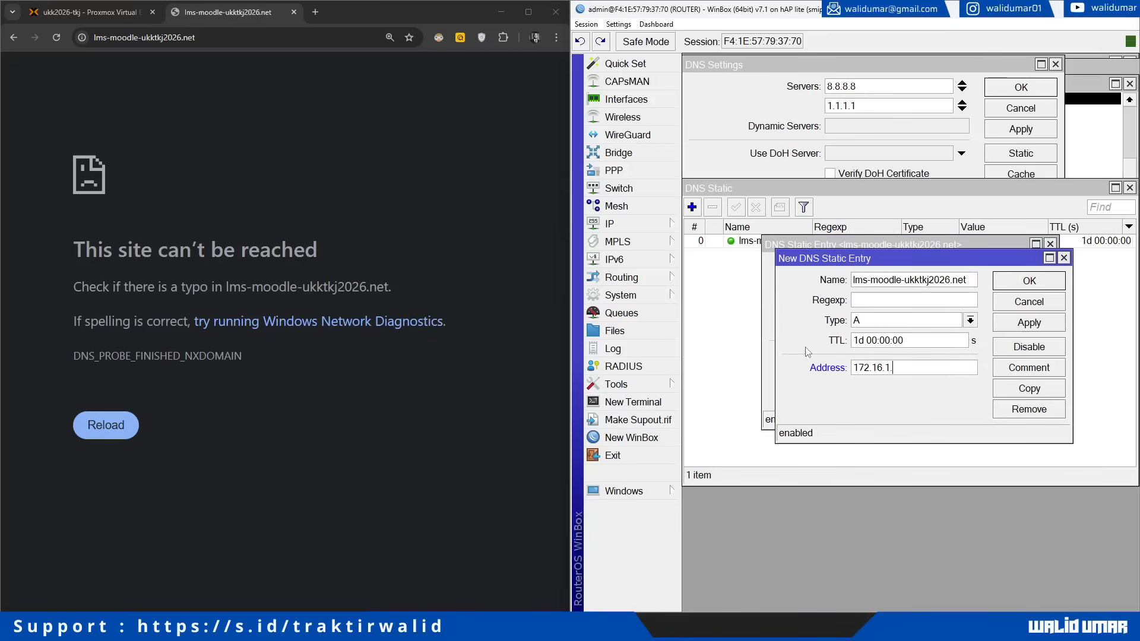
{"action": "type", "text": "72.16.100.10"}
{"action": "left_click", "coordinate": [611, 224]}
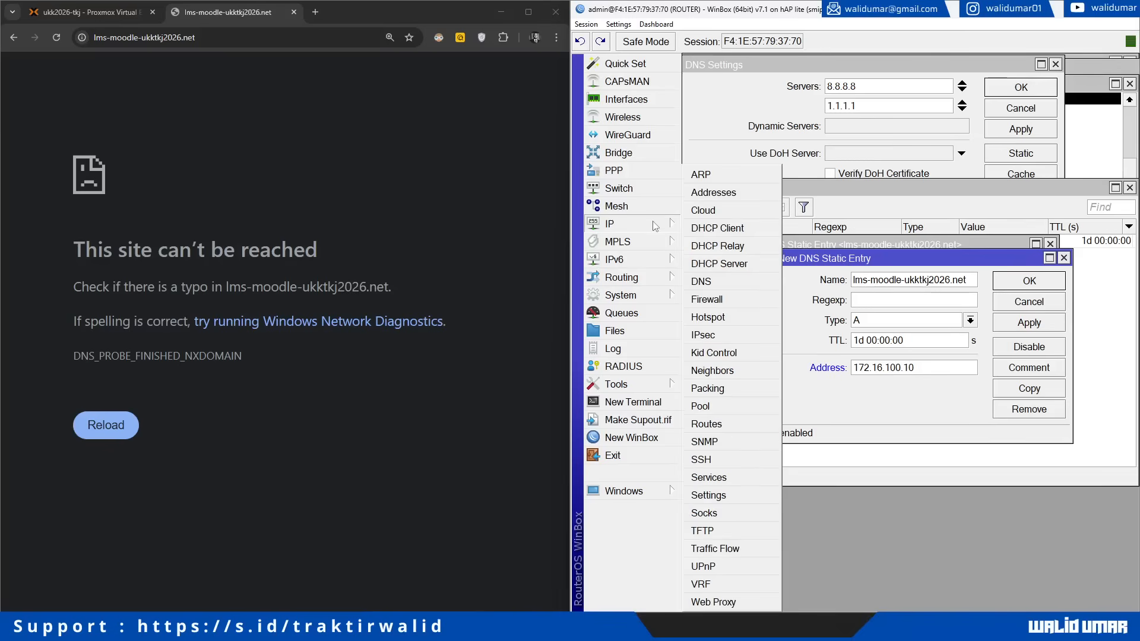
{"action": "left_click", "coordinate": [706, 191]}
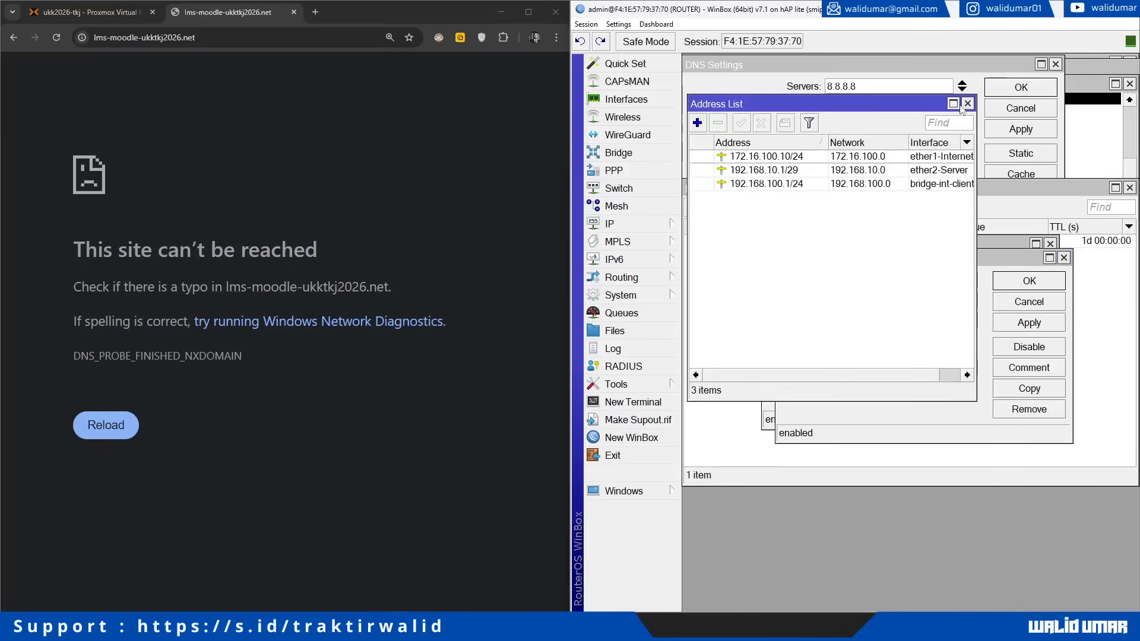
{"action": "left_click", "coordinate": [967, 103]}
{"action": "left_click", "coordinate": [1031, 326]}
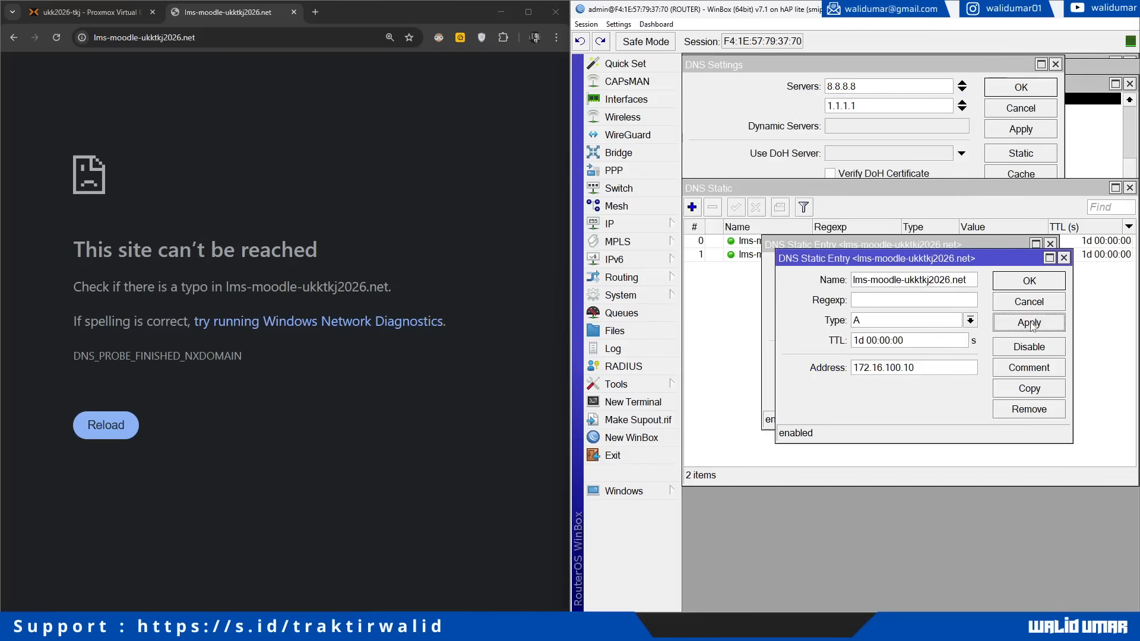
{"action": "left_click_drag", "start_coordinate": [872, 248], "coordinate": [900, 428]}
{"action": "left_click", "coordinate": [881, 335]}
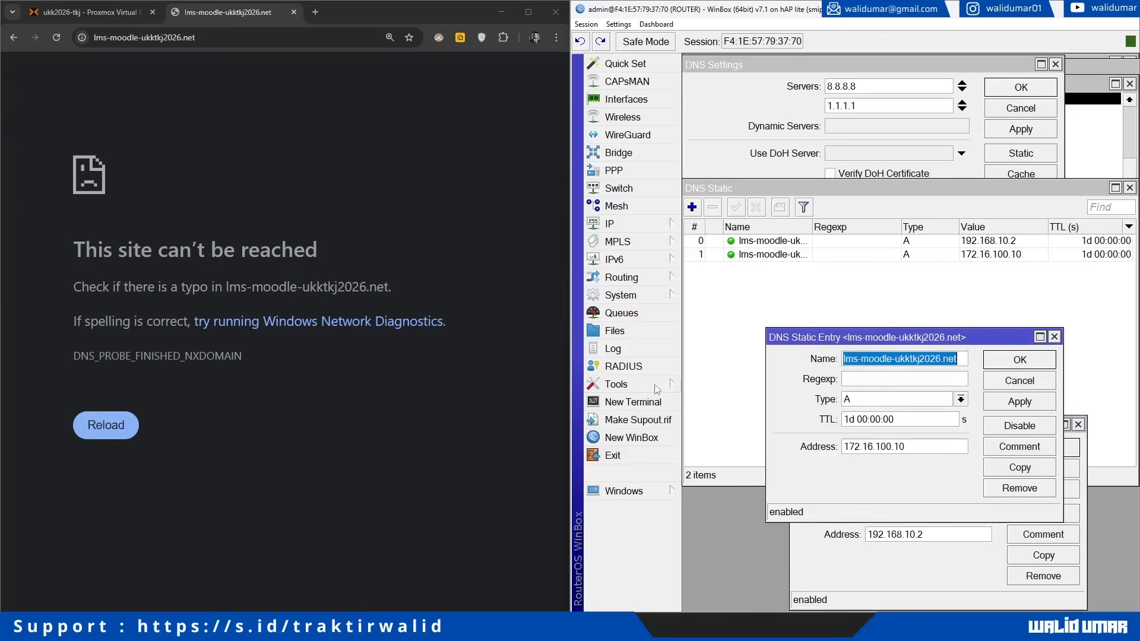
Step: Connect to the INTERNET-ISP router in a new WinBox session and open its static DNS list
{"action": "left_click", "coordinate": [634, 437]}
{"action": "left_click_drag", "start_coordinate": [726, 97], "coordinate": [205, 71]}
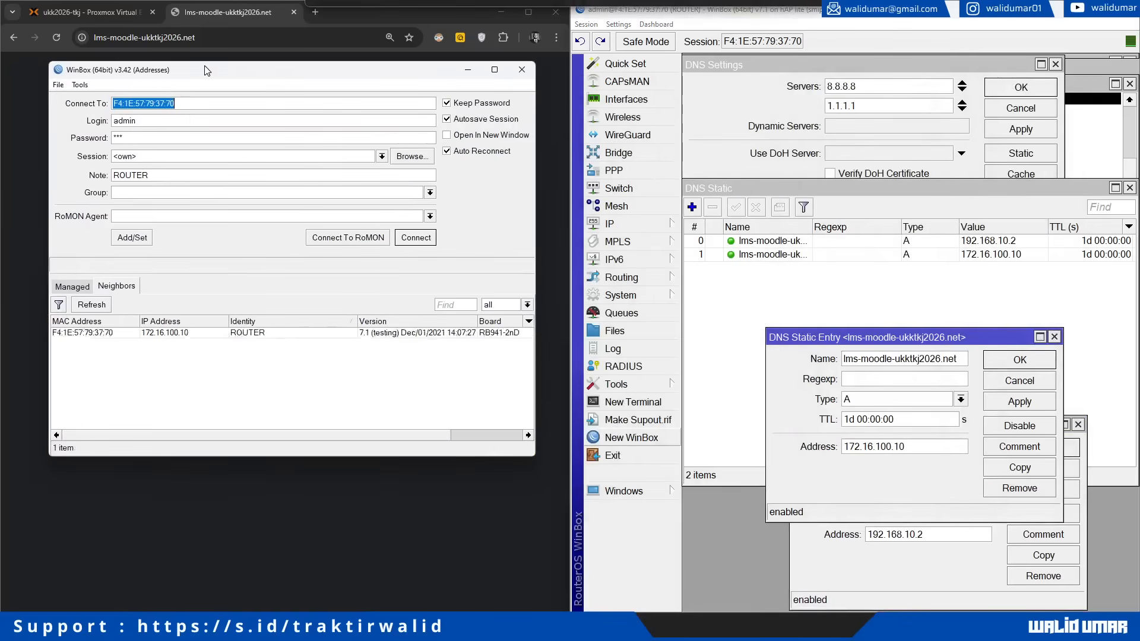
{"action": "left_click", "coordinate": [82, 344]}
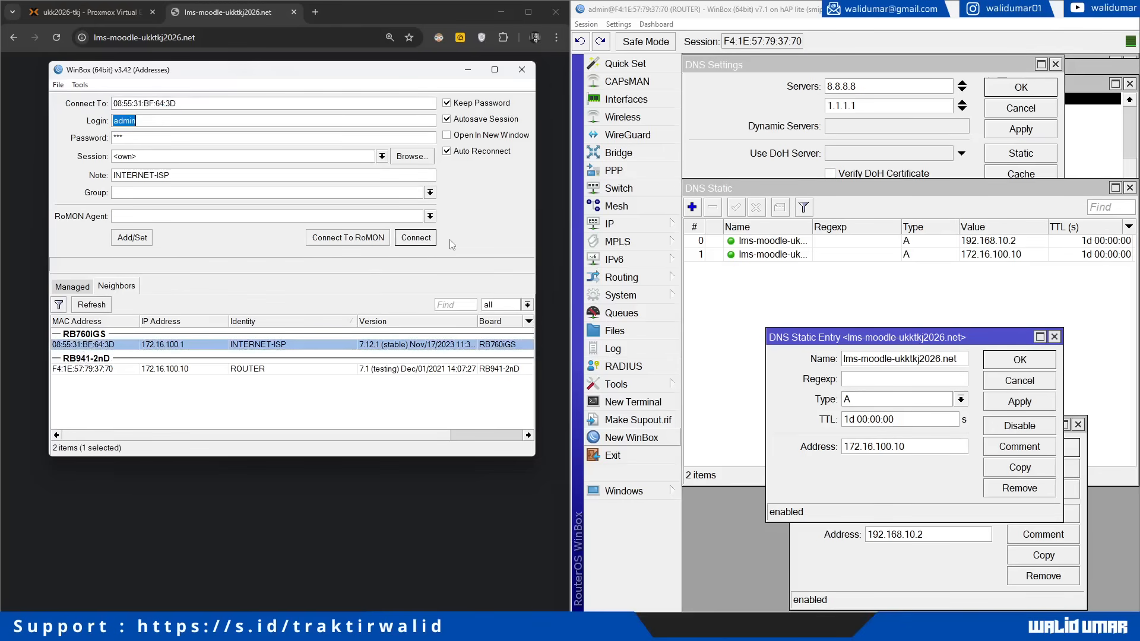
{"action": "left_click", "coordinate": [429, 241]}
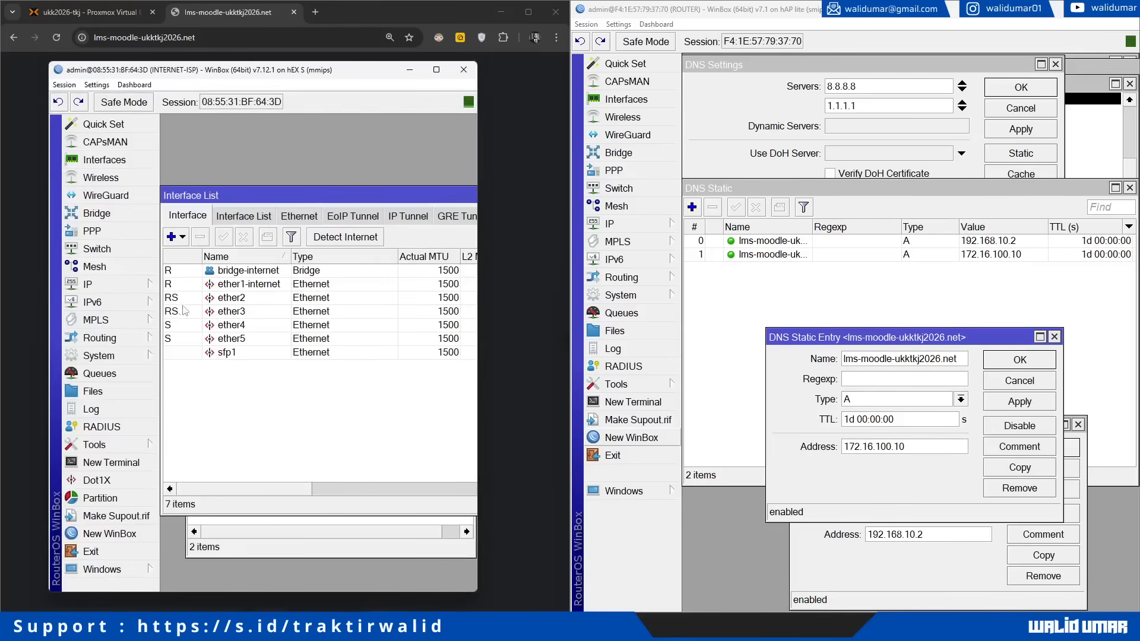
{"action": "left_click", "coordinate": [87, 284]}
{"action": "left_click", "coordinate": [190, 262]}
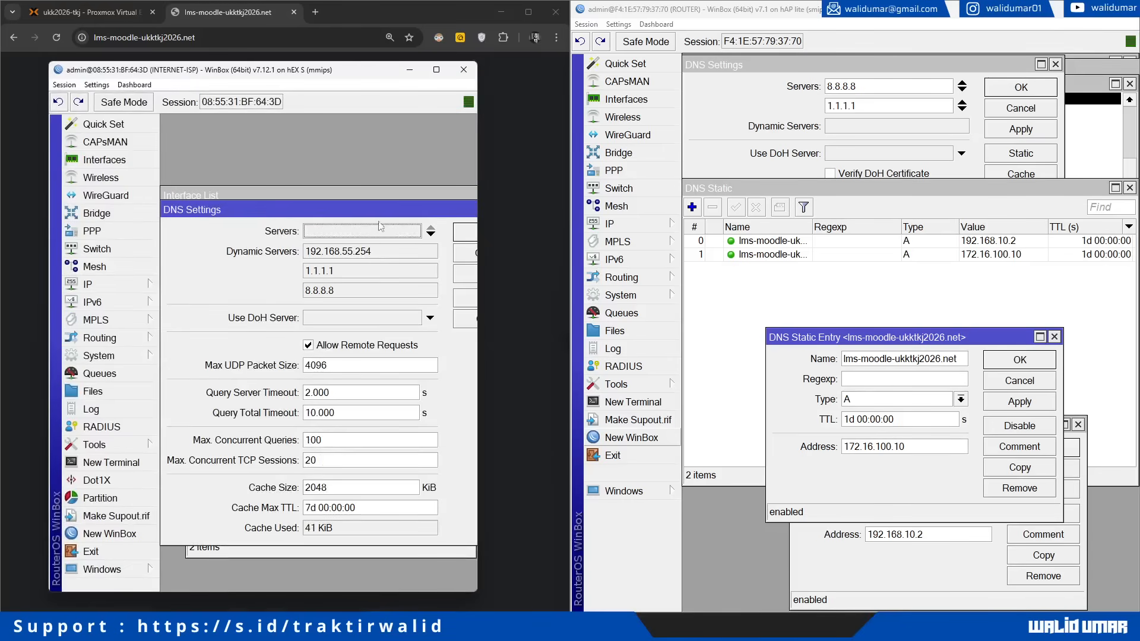
{"action": "left_click", "coordinate": [437, 209]}
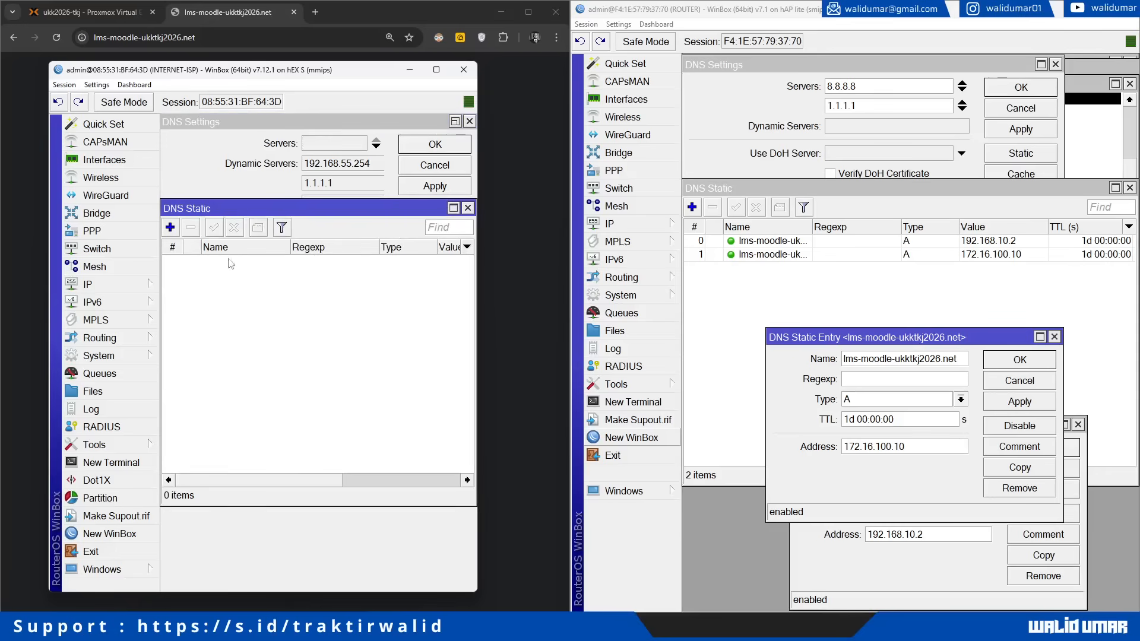
Step: Add an ISP static DNS entry lms-moodle-ukktkj2026.net with address 172.16.100.10 and close the list
{"action": "left_click", "coordinate": [172, 229]}
{"action": "left_click", "coordinate": [303, 288]}
{"action": "key", "text": "ctrl+v"}
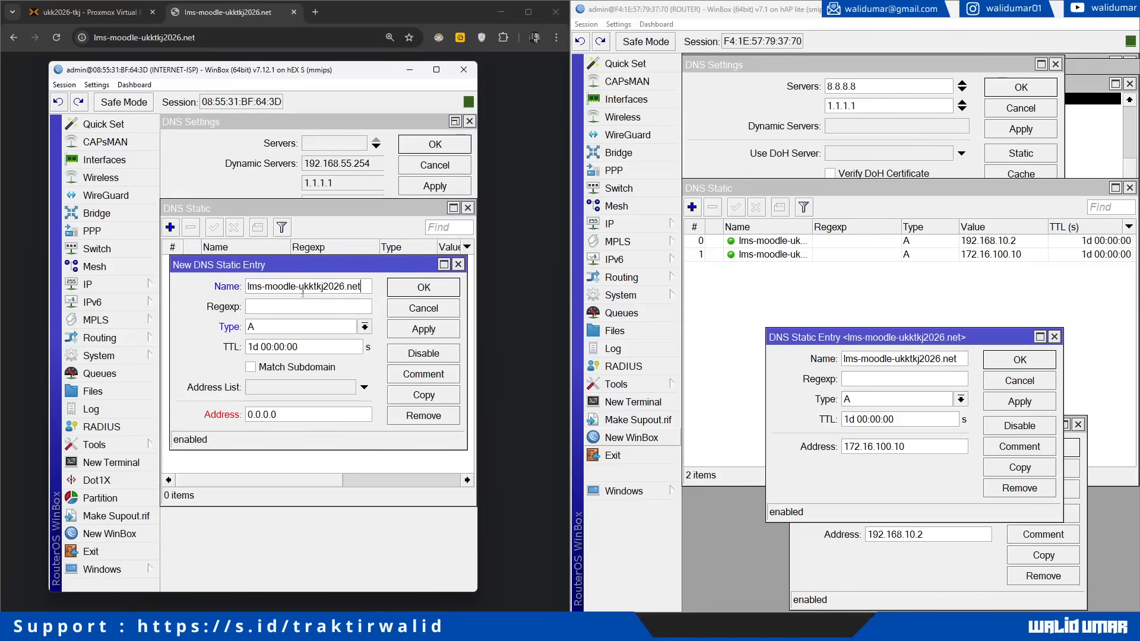
{"action": "double_click", "coordinate": [293, 413]}
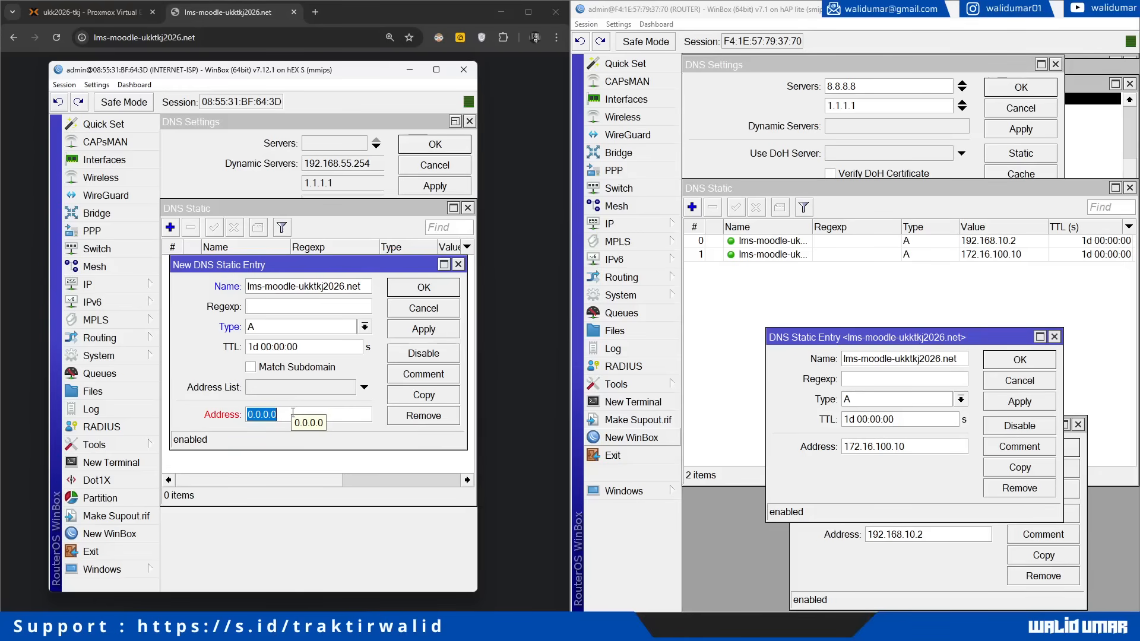
{"action": "type", "text": "172.16.100"}
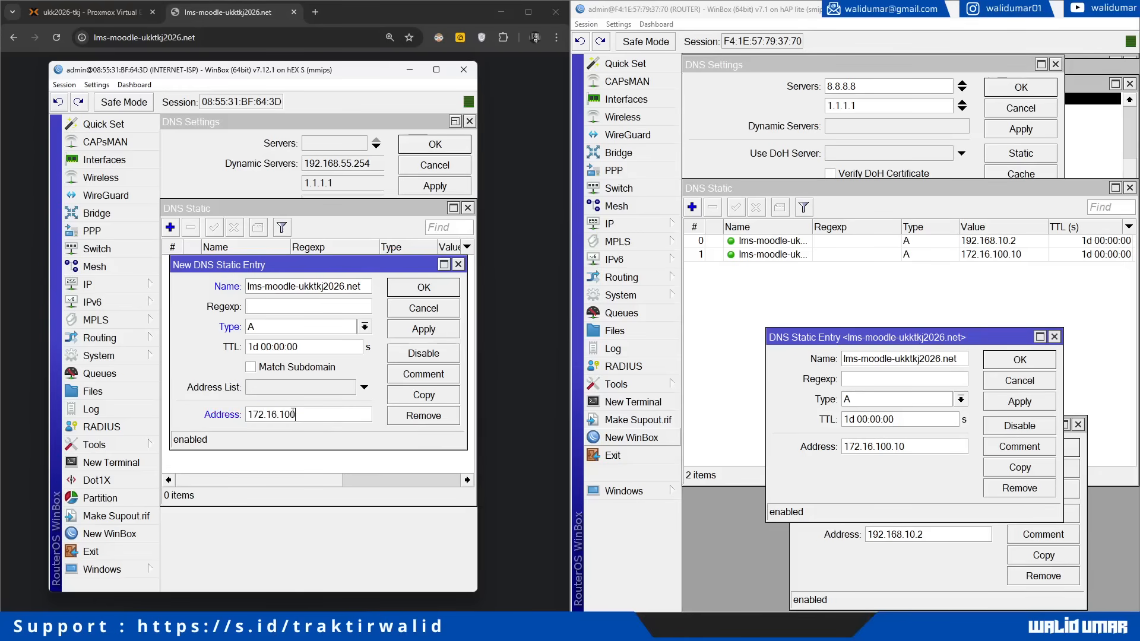
{"action": "type", "text": ".10"}
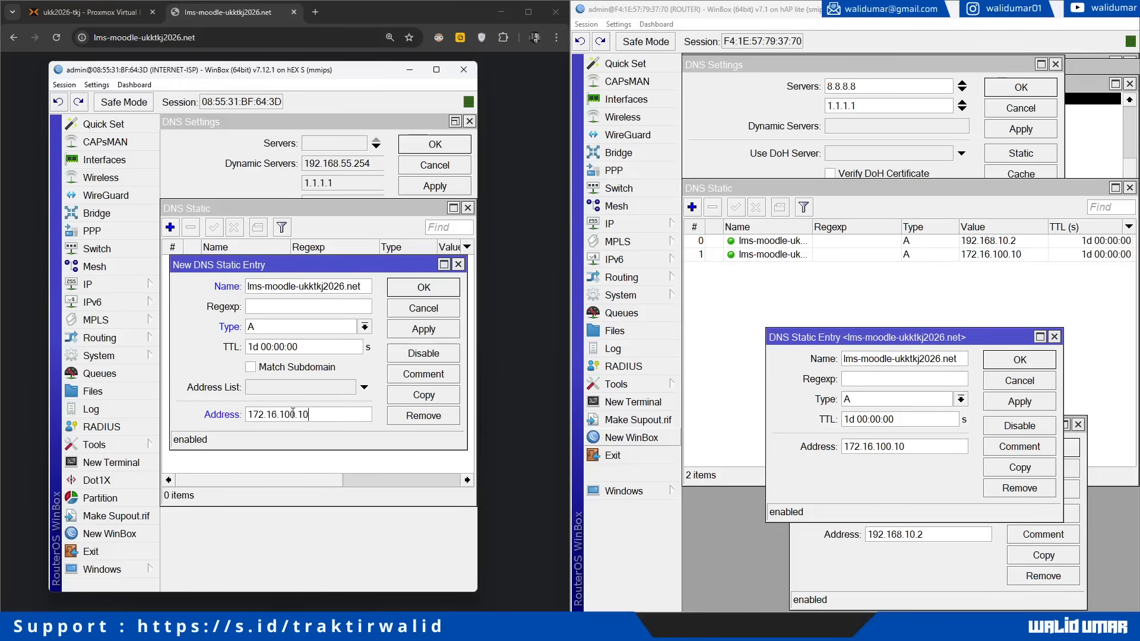
{"action": "left_click", "coordinate": [424, 329]}
{"action": "left_click", "coordinate": [423, 286]}
{"action": "left_click", "coordinate": [468, 207]}
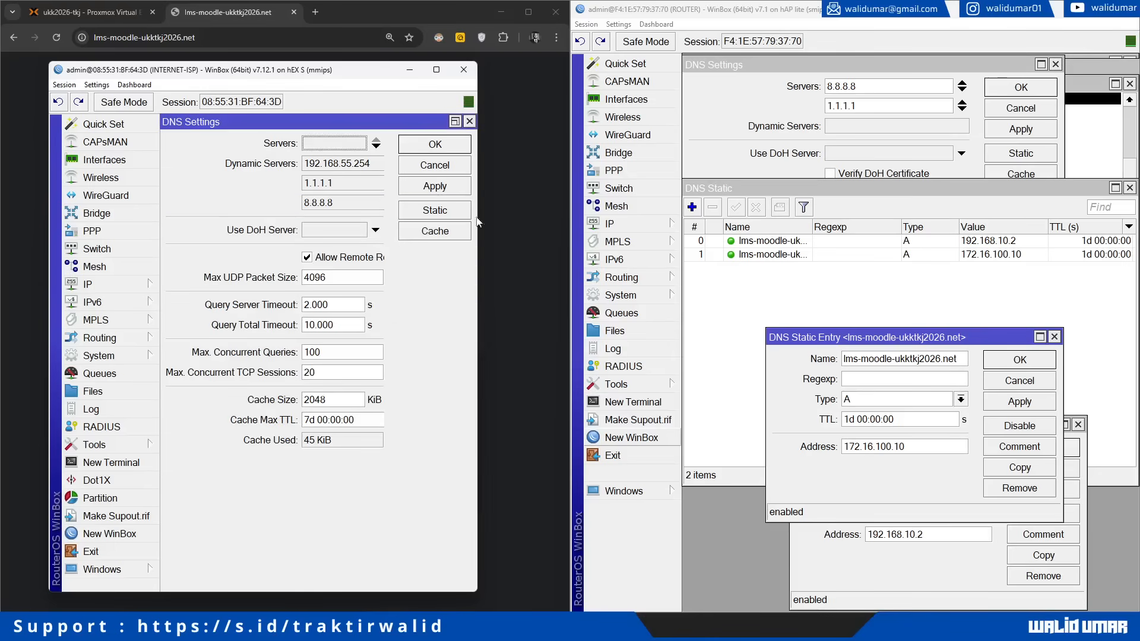
{"action": "left_click_drag", "start_coordinate": [844, 340], "coordinate": [805, 305]}
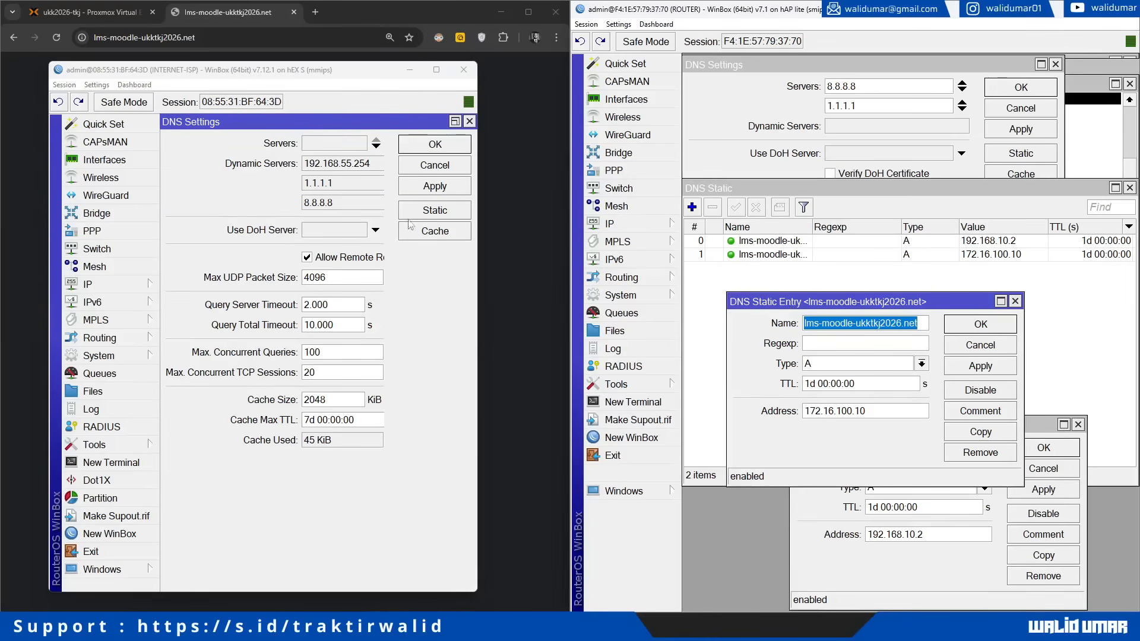
{"action": "left_click", "coordinate": [134, 285]}
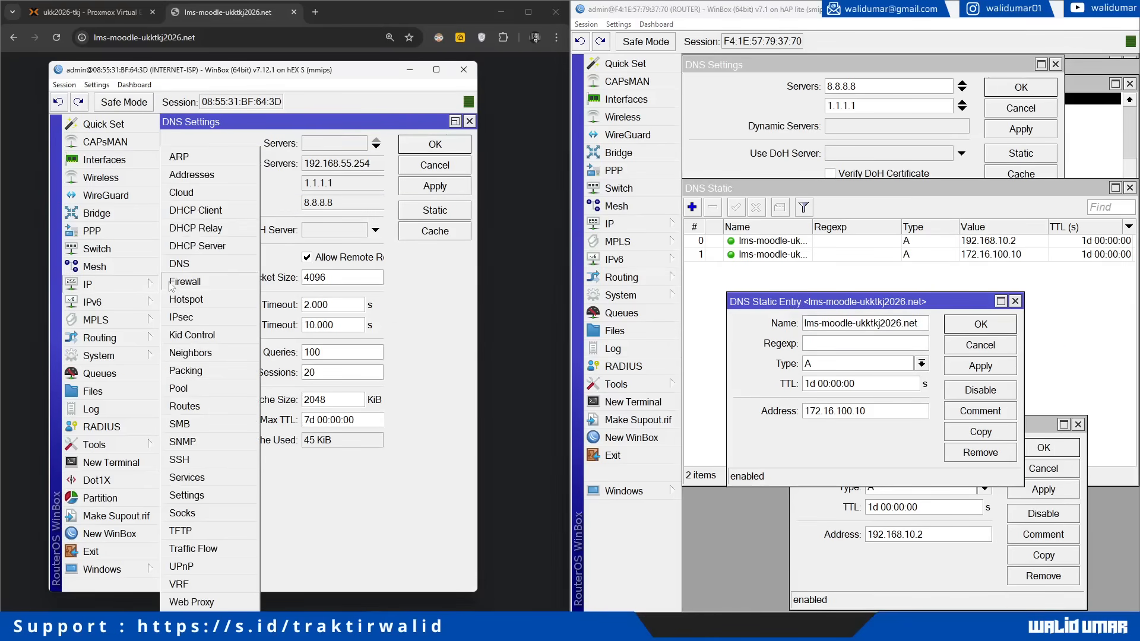
Step: Set the 172.16.100.0/24 DHCP network's DNS servers to 172.16.100.10 and 8.8.8.8
{"action": "left_click", "coordinate": [197, 249]}
{"action": "left_click", "coordinate": [277, 219]}
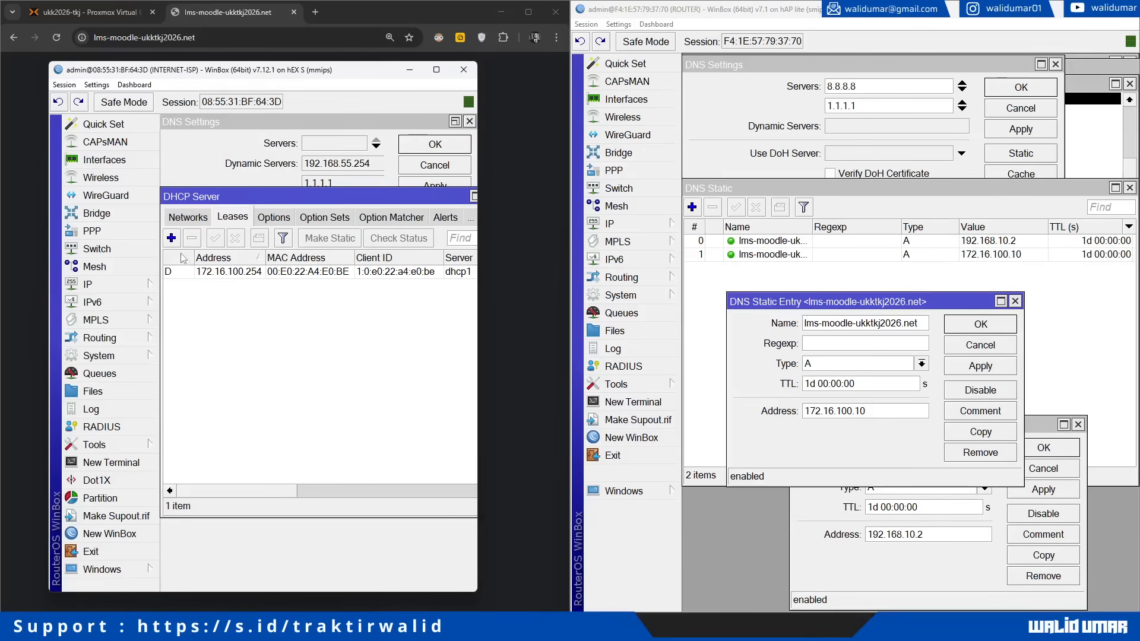
{"action": "left_click", "coordinate": [195, 218]}
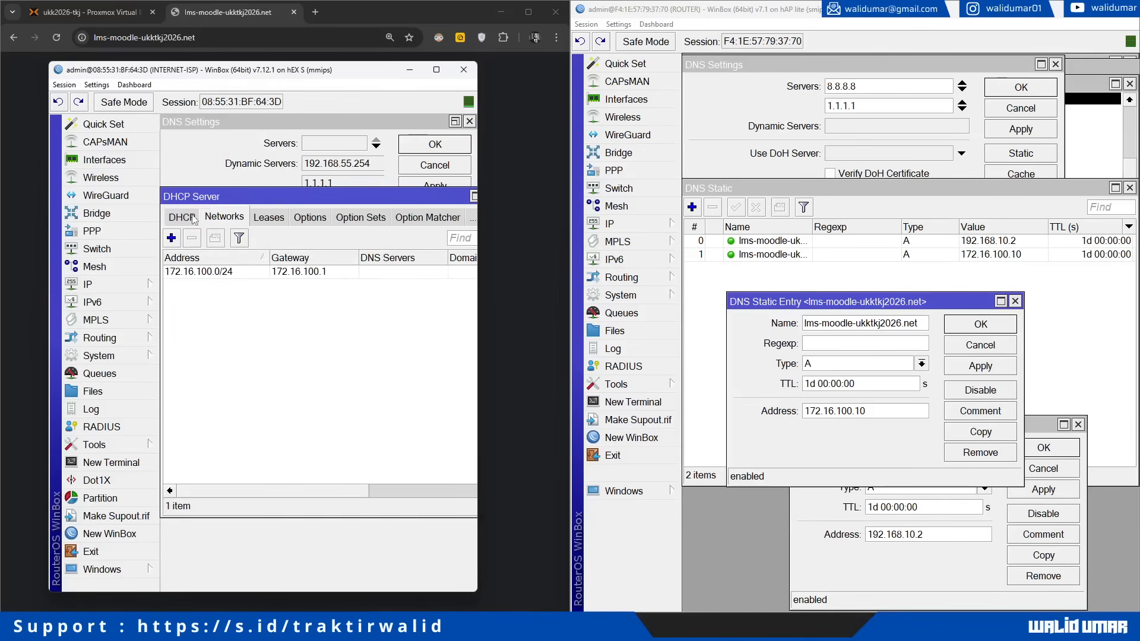
{"action": "left_click", "coordinate": [195, 218]}
{"action": "left_click", "coordinate": [218, 218]}
{"action": "double_click", "coordinate": [236, 272]}
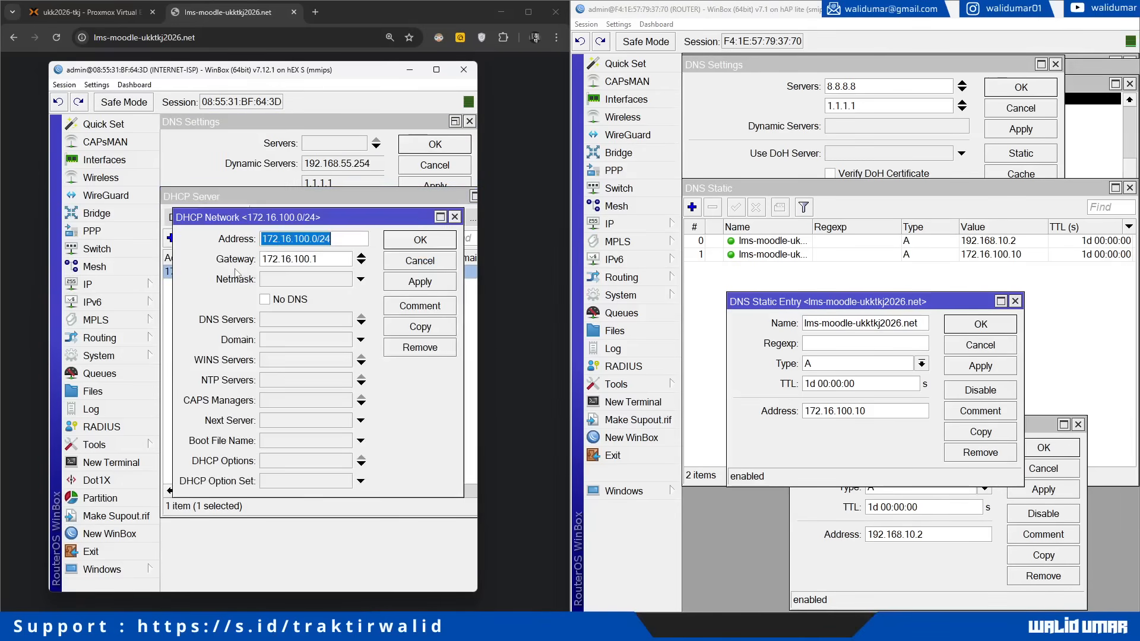
{"action": "left_click", "coordinate": [288, 322]}
{"action": "type", "text": "lms-moodle-ukktkj2026.net"}
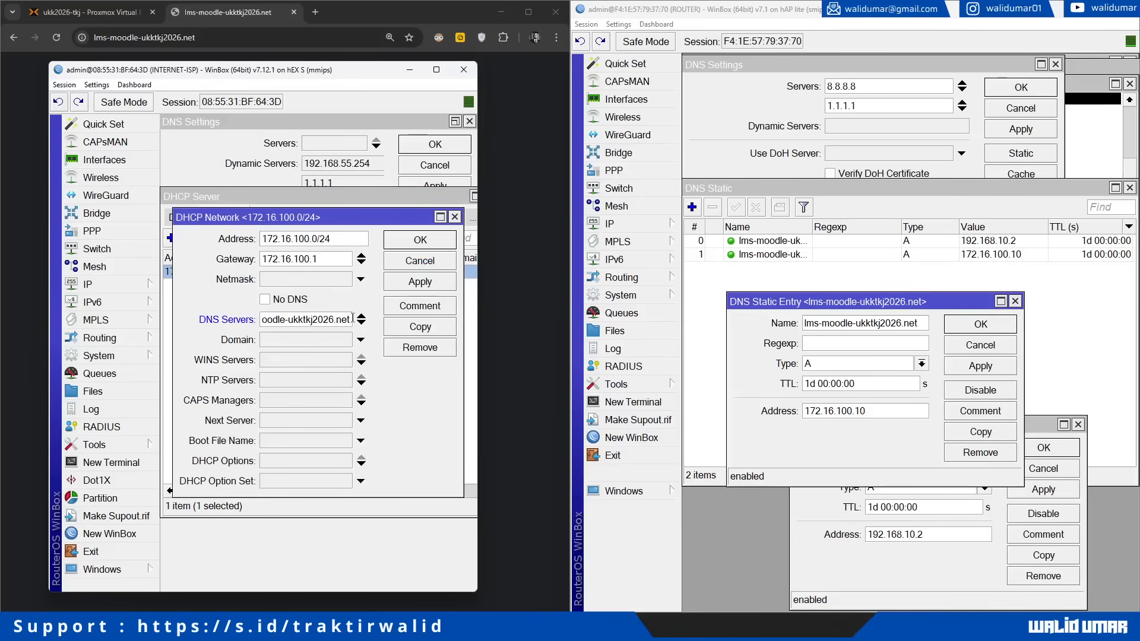
{"action": "key", "text": "ctrl+a"}
{"action": "type", "text": "172."}
{"action": "key", "text": "ctrl+a"}
{"action": "key", "text": "ctrl+c"}
{"action": "left_click", "coordinate": [361, 323]}
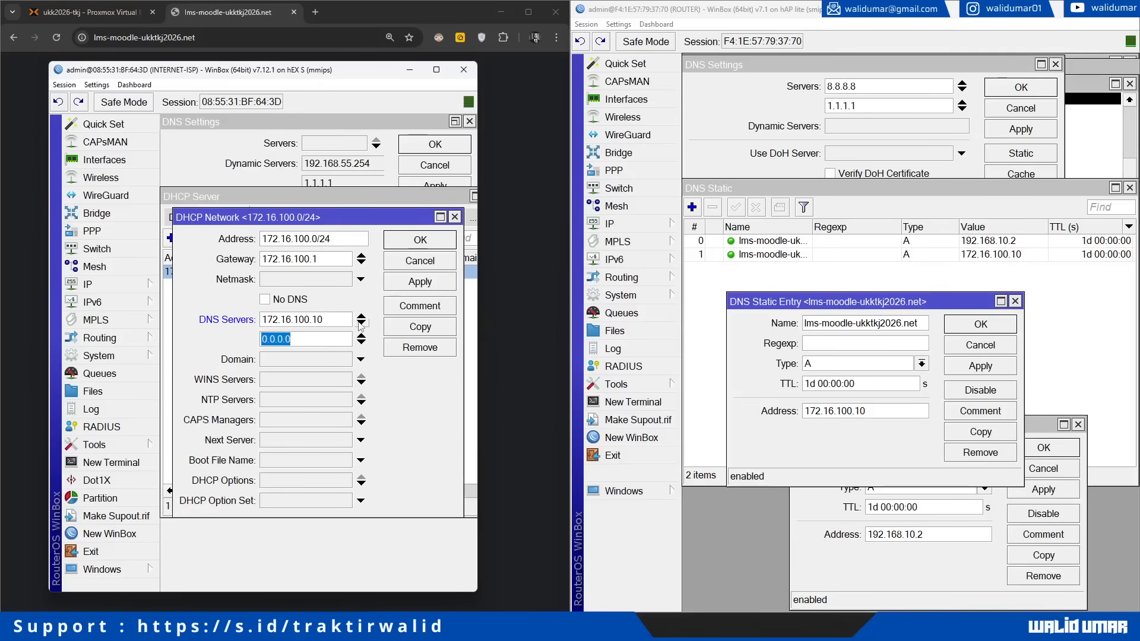
{"action": "type", "text": "8.8.8.8"}
{"action": "left_click", "coordinate": [422, 247]}
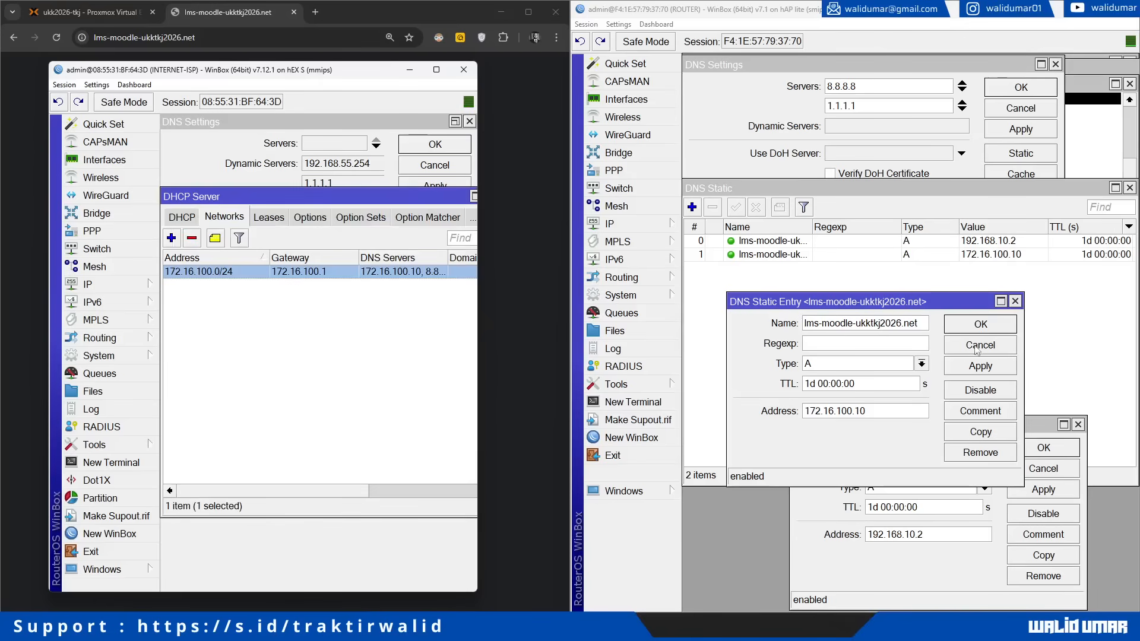
Step: Set the ISP router's own DNS server to 172.16.100.10 and apply it
{"action": "left_click", "coordinate": [126, 290]}
{"action": "left_click", "coordinate": [178, 261]}
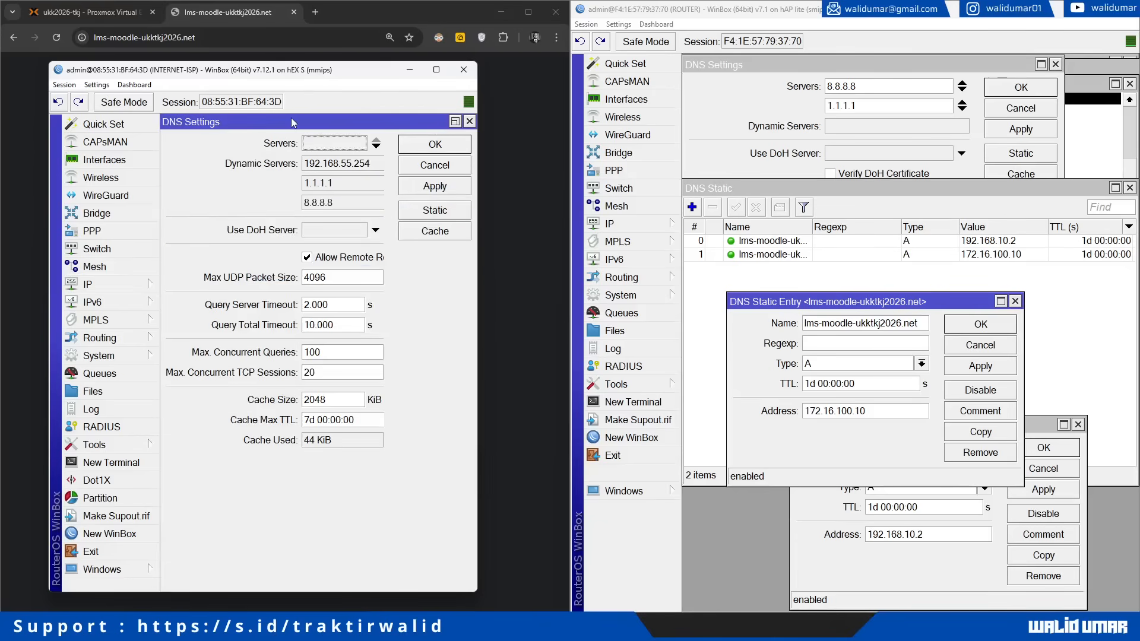
{"action": "left_click", "coordinate": [337, 148]}
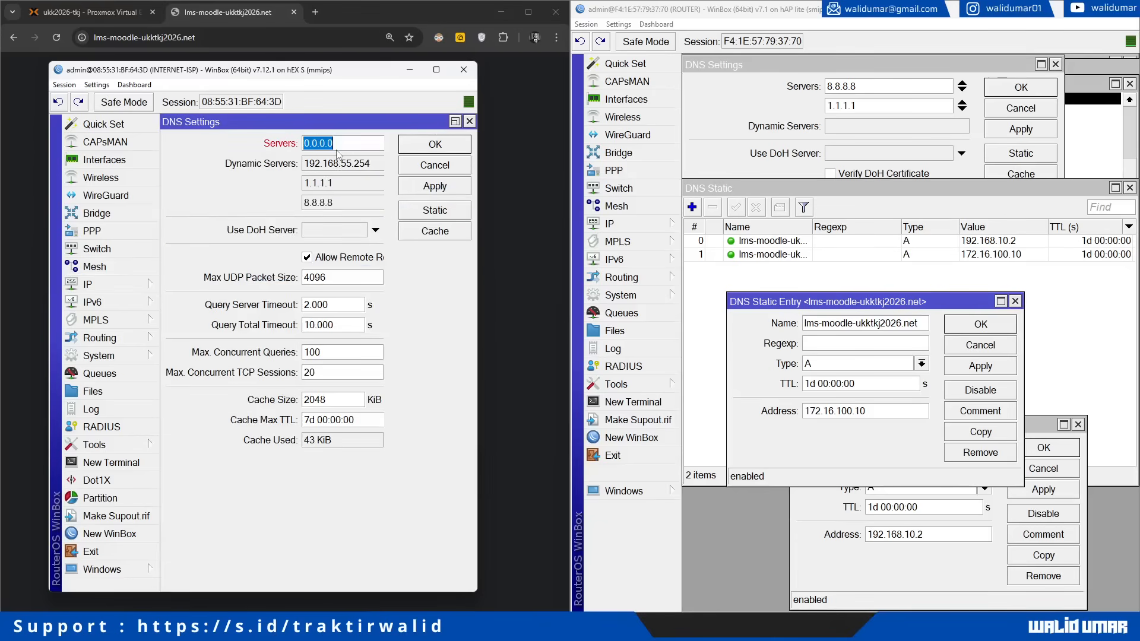
{"action": "key", "text": "ctrl+v"}
{"action": "left_click", "coordinate": [420, 189]}
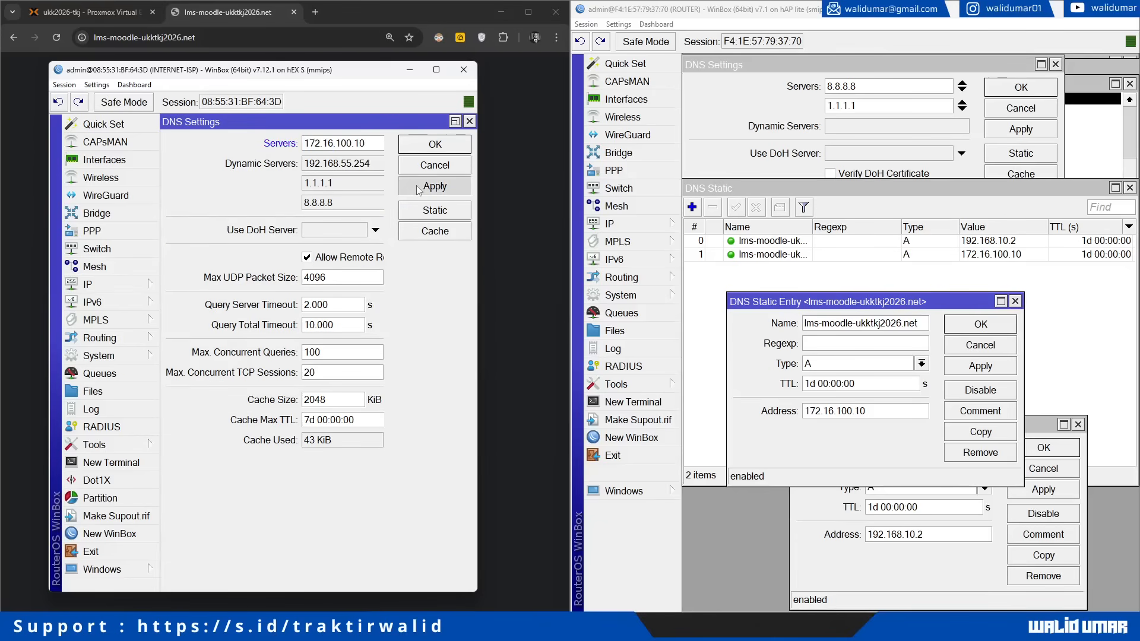
{"action": "left_click", "coordinate": [424, 153]}
Step: On the hAP lite ROUTER, replace the DNS servers with 172.16.100.10 and 8.8.8.8, then apply
{"action": "left_click", "coordinate": [678, 228]}
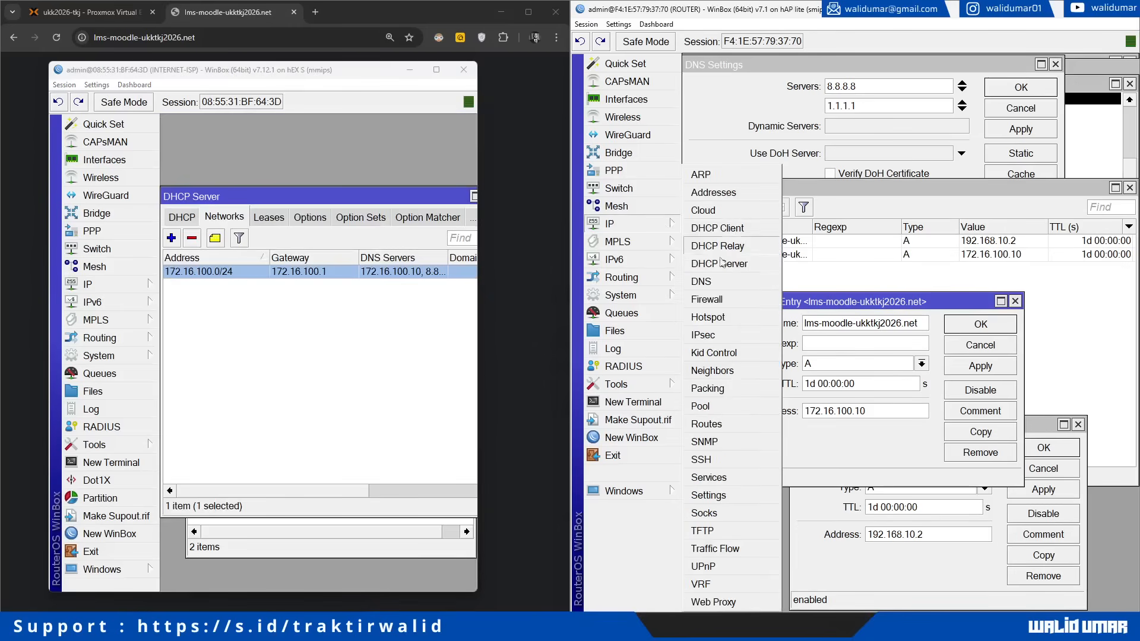
{"action": "left_click", "coordinate": [729, 287]}
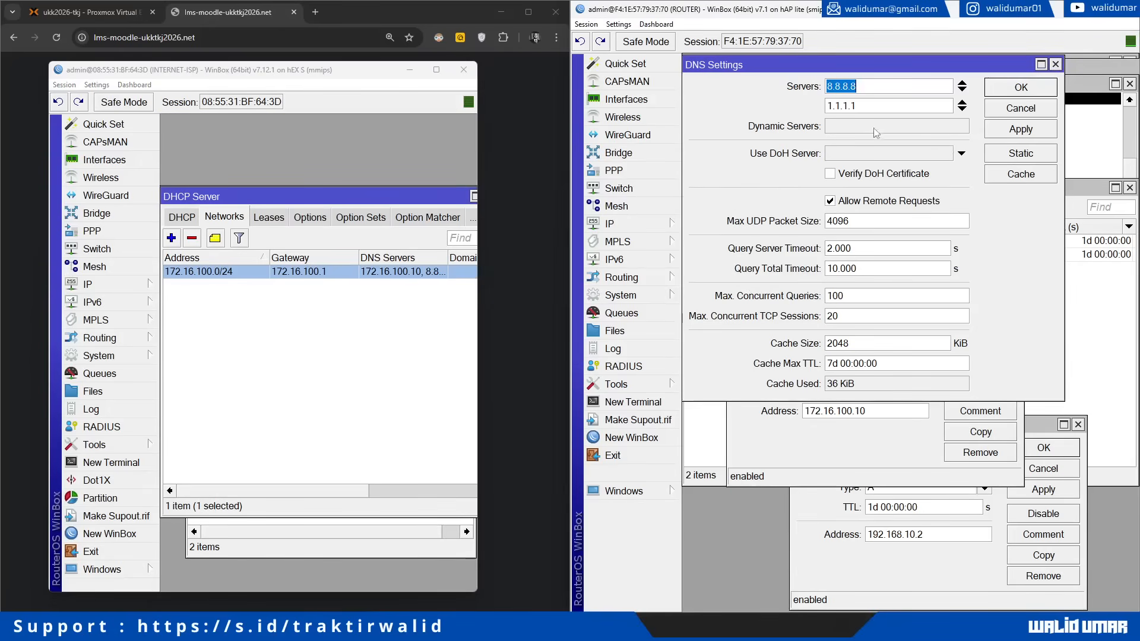
{"action": "key", "text": "ctrl+v"}
{"action": "double_click", "coordinate": [911, 107]}
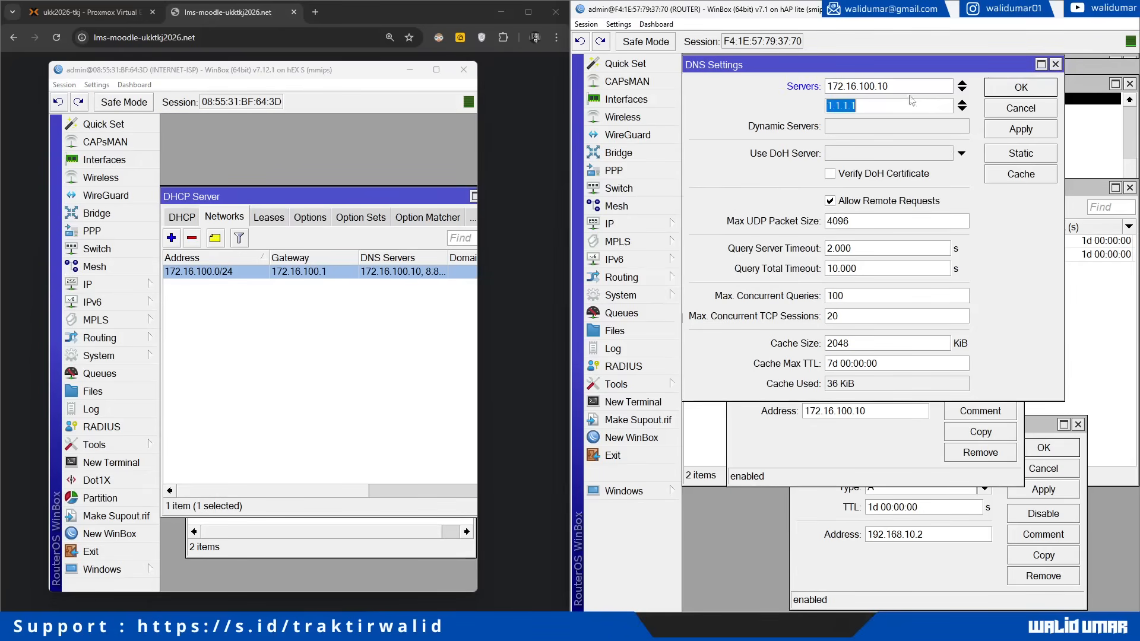
{"action": "double_click", "coordinate": [910, 86]}
{"action": "key", "text": "ctrl+c"}
{"action": "double_click", "coordinate": [898, 104]}
{"action": "type", "text": "192.168.1"}
{"action": "key", "text": "BackSpace"}
{"action": "key", "text": "BackSpace"}
{"action": "key", "text": "BackSpace"}
{"action": "key", "text": "BackSpace"}
{"action": "key", "text": "BackSpace"}
{"action": "key", "text": "BackSpace"}
{"action": "key", "text": "BackSpace"}
{"action": "key", "text": "BackSpace"}
{"action": "key", "text": "BackSpace"}
{"action": "key", "text": "BackSpace"}
{"action": "type", "text": "192."}
{"action": "key", "text": "BackSpace"}
{"action": "key", "text": "BackSpace"}
{"action": "key", "text": "BackSpace"}
{"action": "key", "text": "BackSpace"}
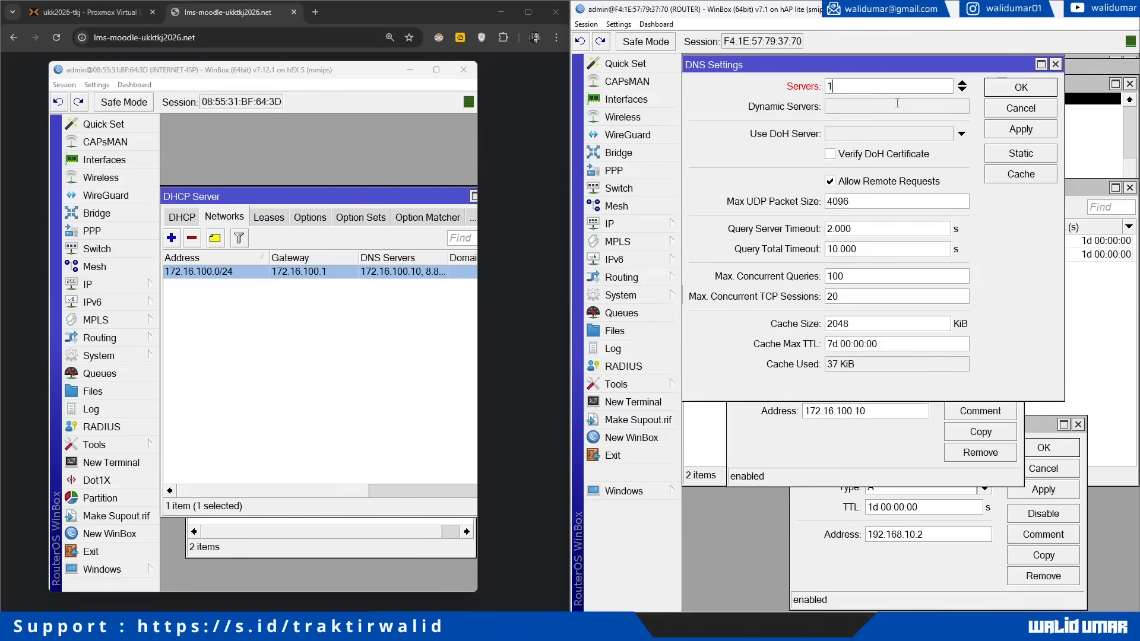
{"action": "key", "text": "ctrl+v"}
{"action": "left_click", "coordinate": [872, 444]}
{"action": "key", "text": "ctrl+c"}
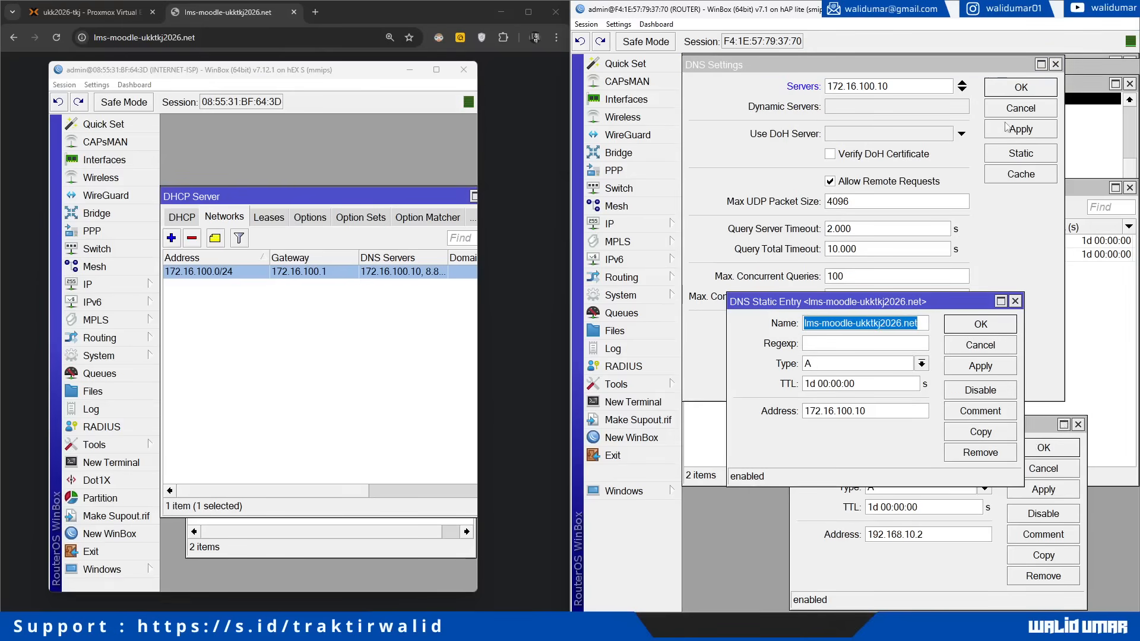
{"action": "left_click", "coordinate": [962, 89]}
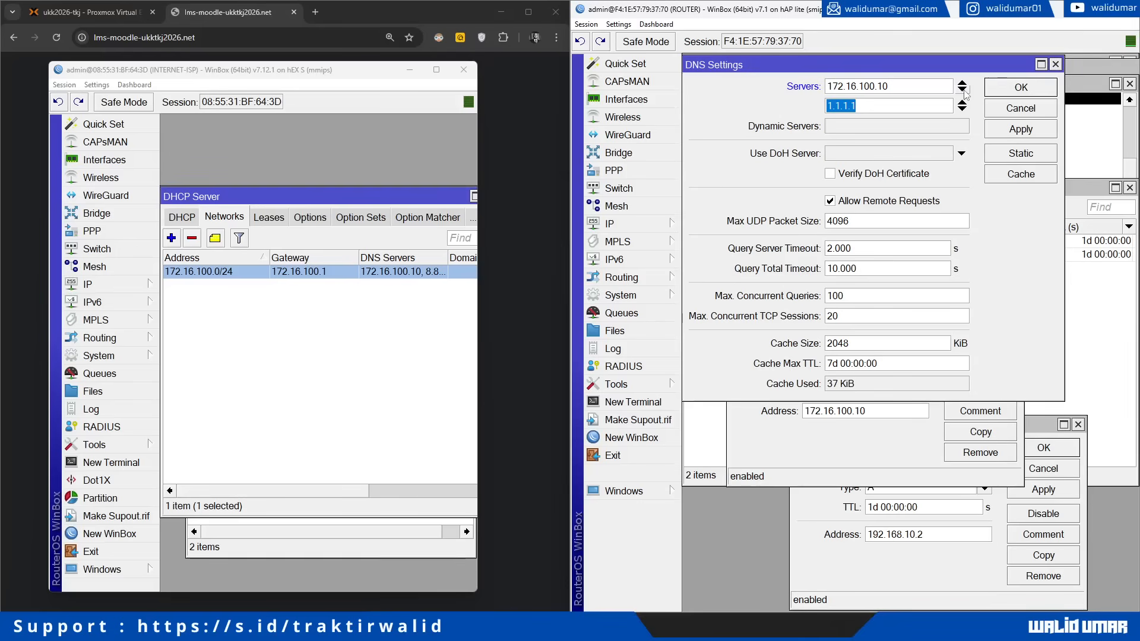
{"action": "type", "text": "8.8.8.8"}
{"action": "left_click", "coordinate": [1020, 131]}
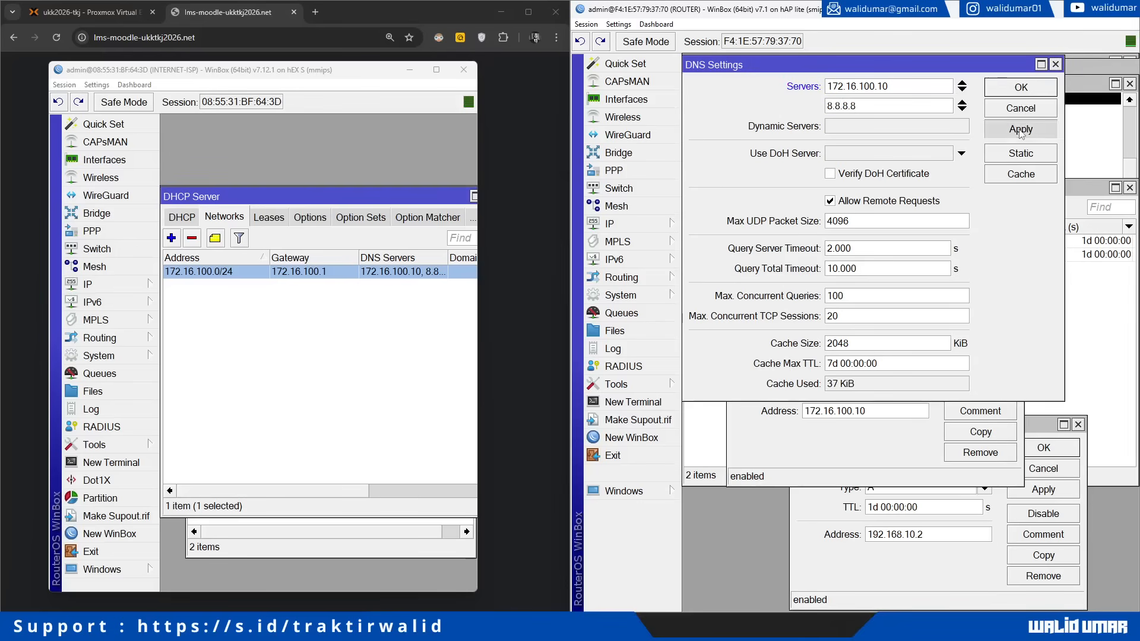
{"action": "left_click", "coordinate": [1020, 94]}
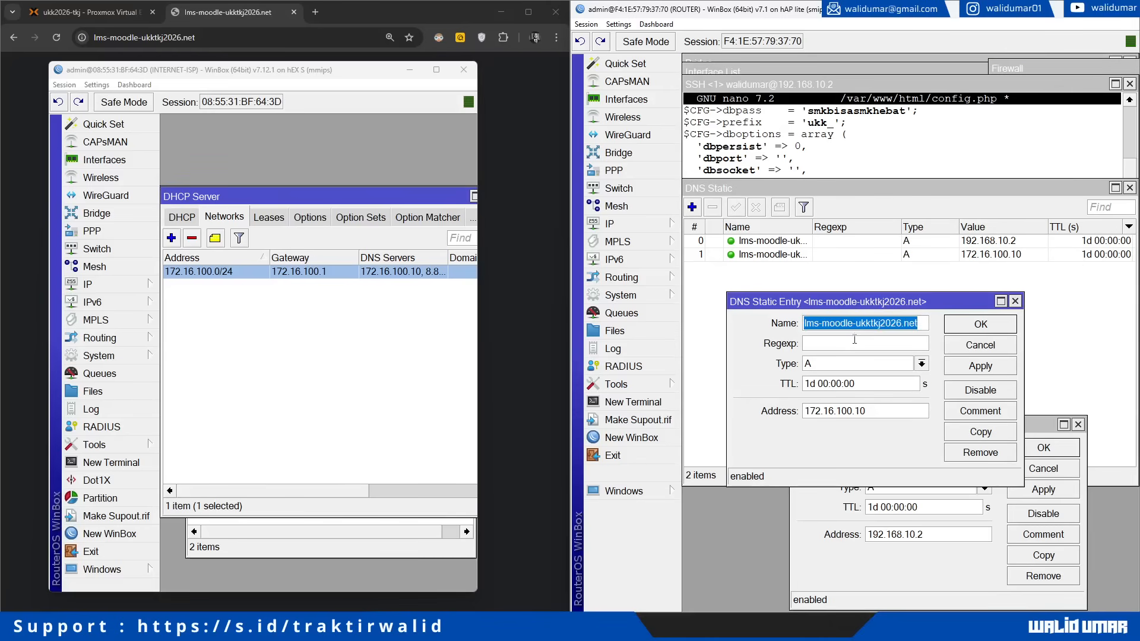
Step: Ping lms-moodle-ukktkj2026.net from the INTERNET-ISP router's terminal
{"action": "left_click", "coordinate": [970, 329]}
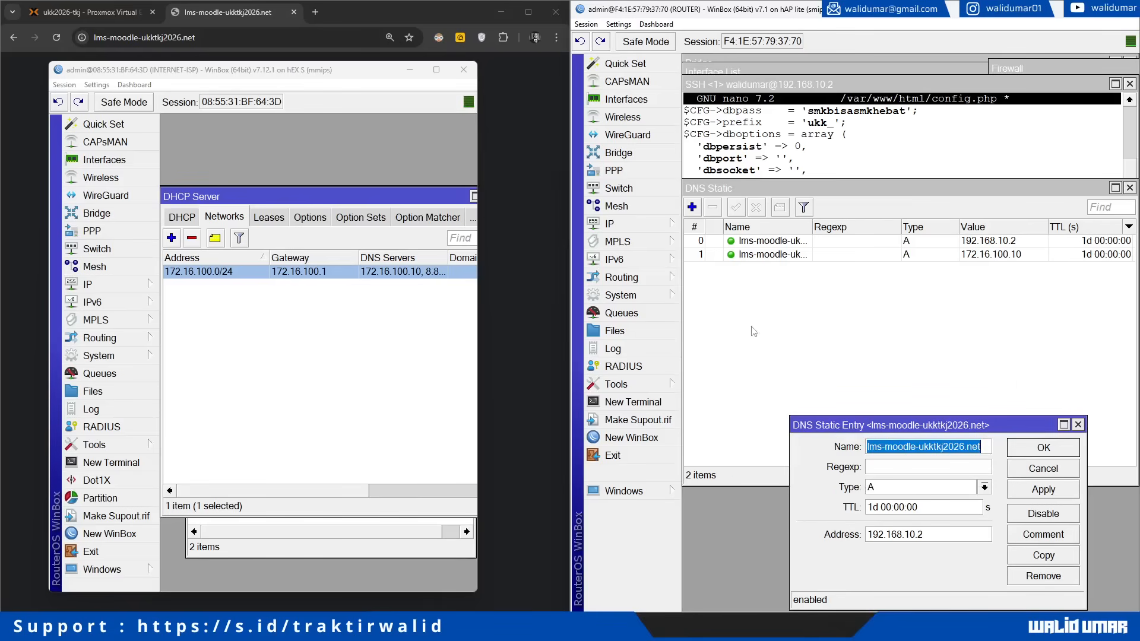
{"action": "left_click", "coordinate": [111, 463]}
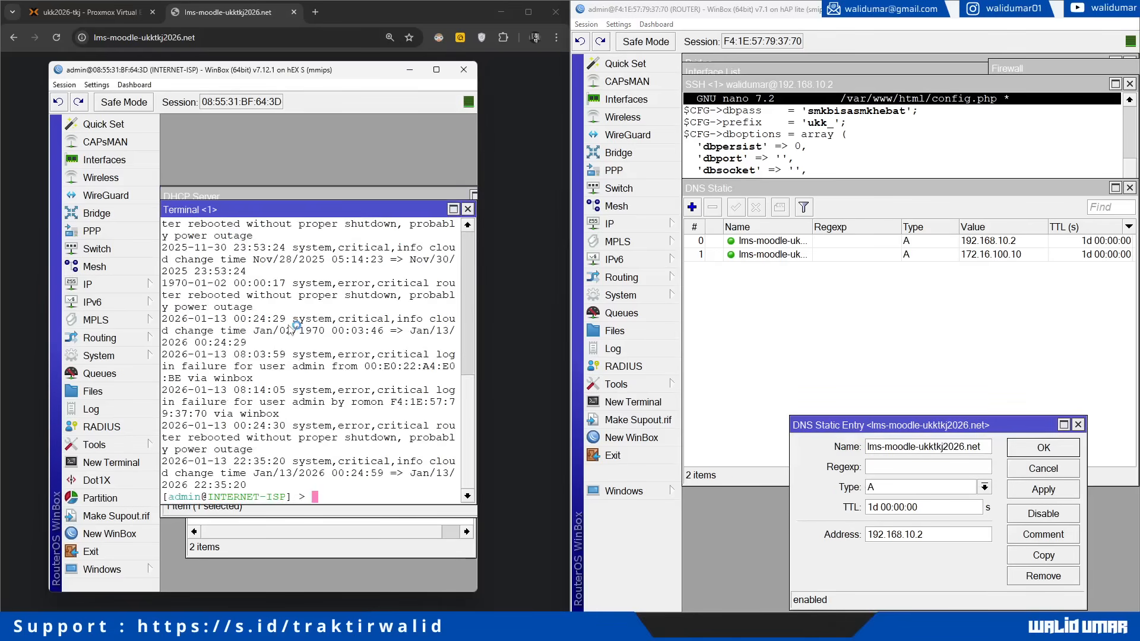
{"action": "type", "text": "ping"}
{"action": "right_click", "coordinate": [306, 387]}
{"action": "left_click", "coordinate": [333, 438]}
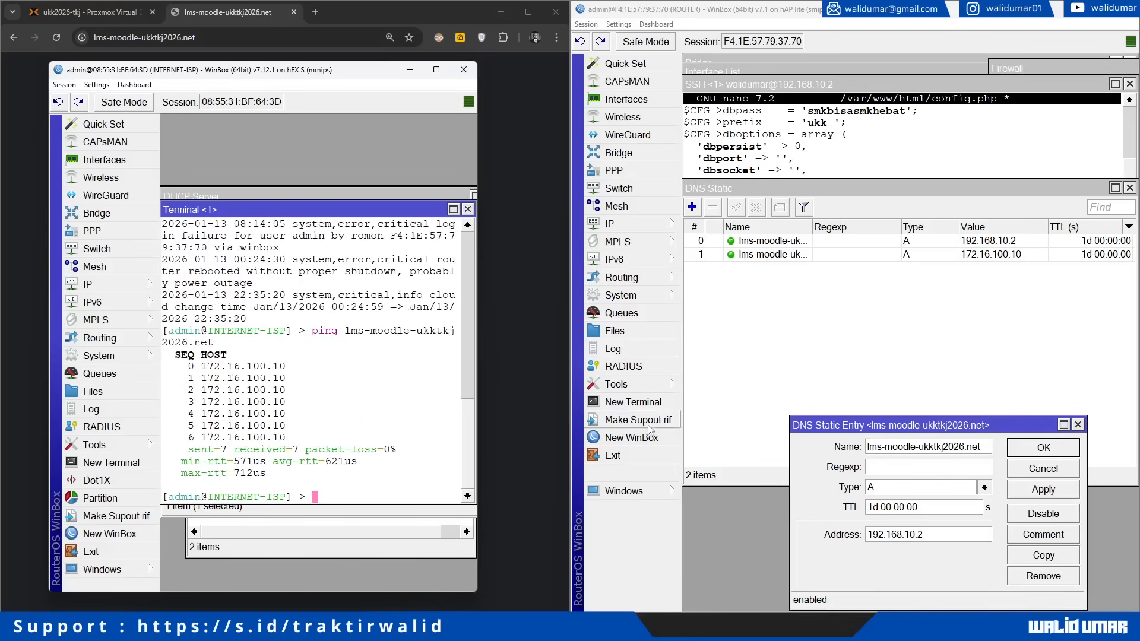
Step: Ping lms-moodle-ukktkj2026.net from the main router's terminal, resolving to 192.168.10.2
{"action": "left_click", "coordinate": [650, 404]}
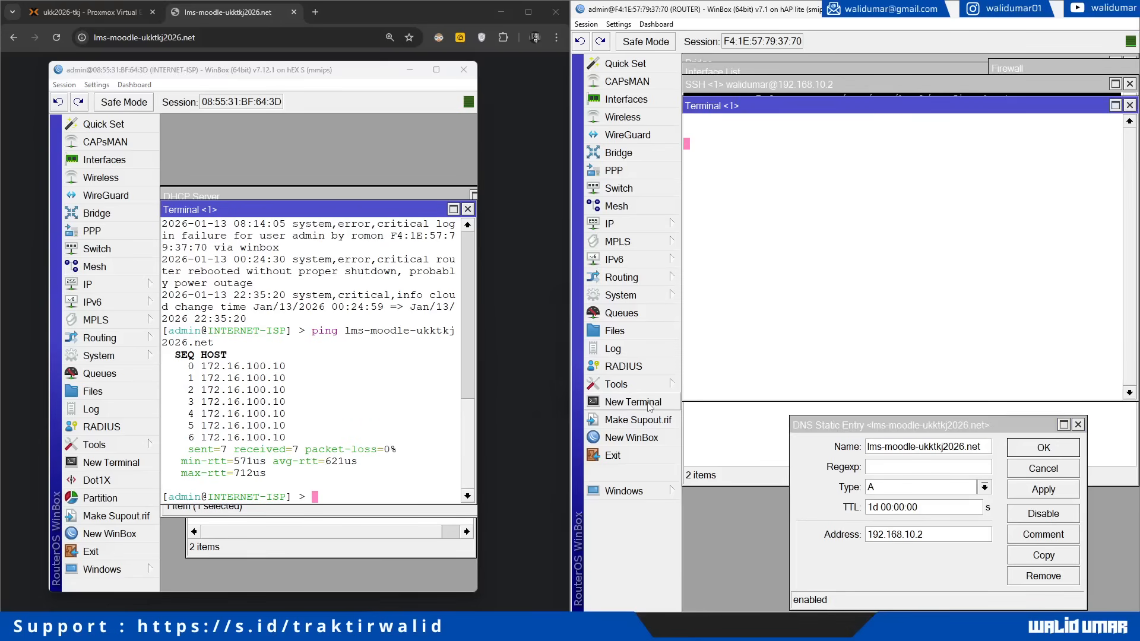
{"action": "type", "text": "ping"}
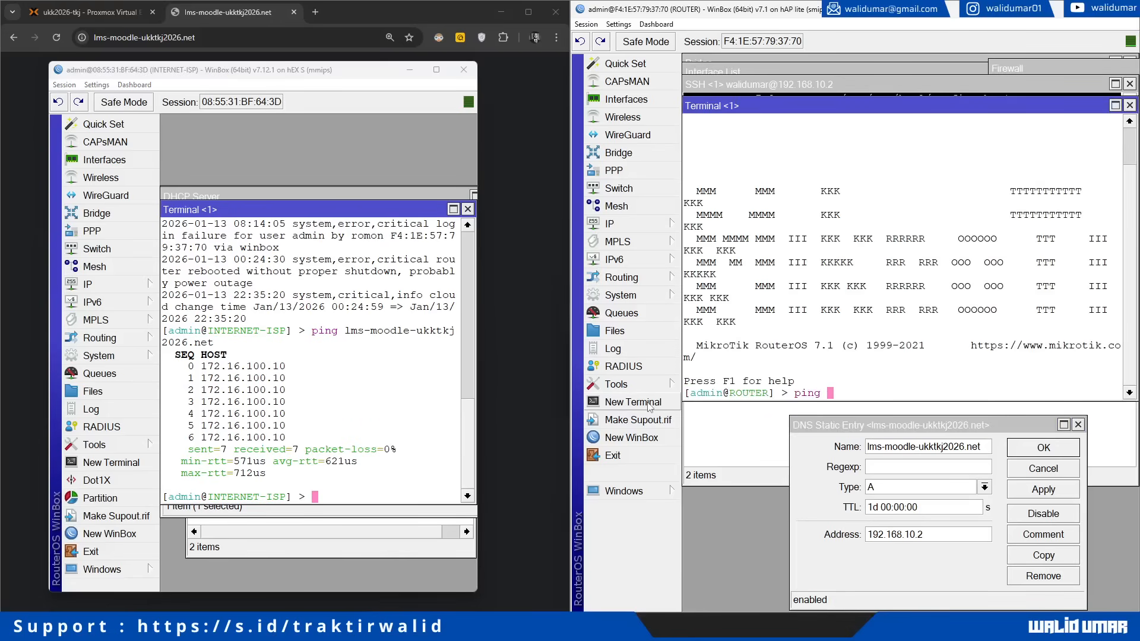
{"action": "key", "text": "ctrl+v"}
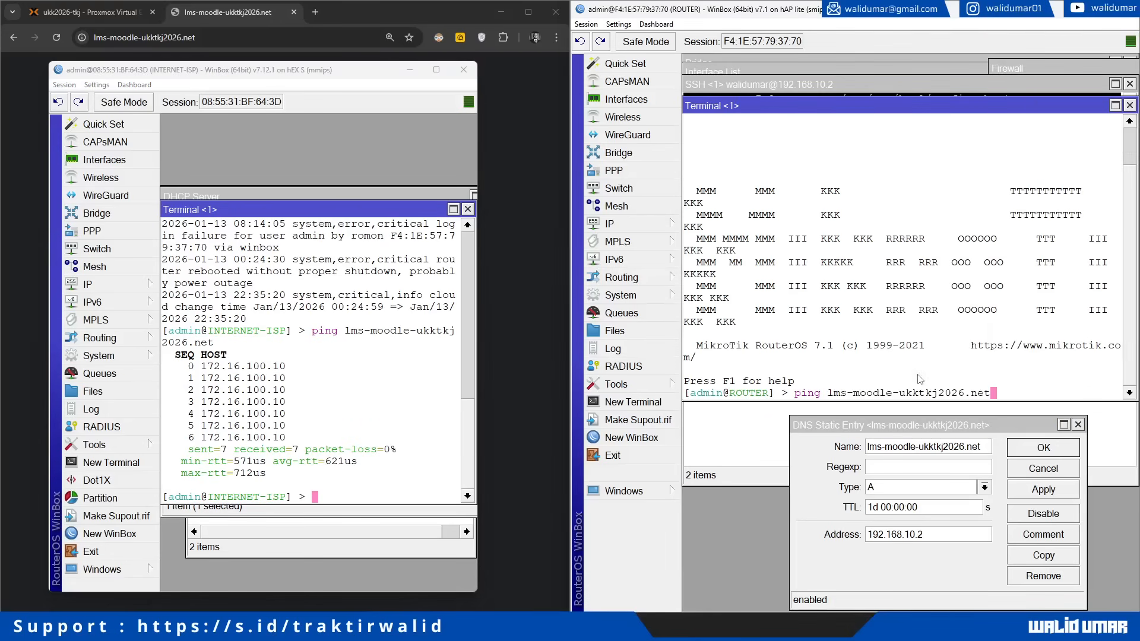
{"action": "key", "text": "Return"}
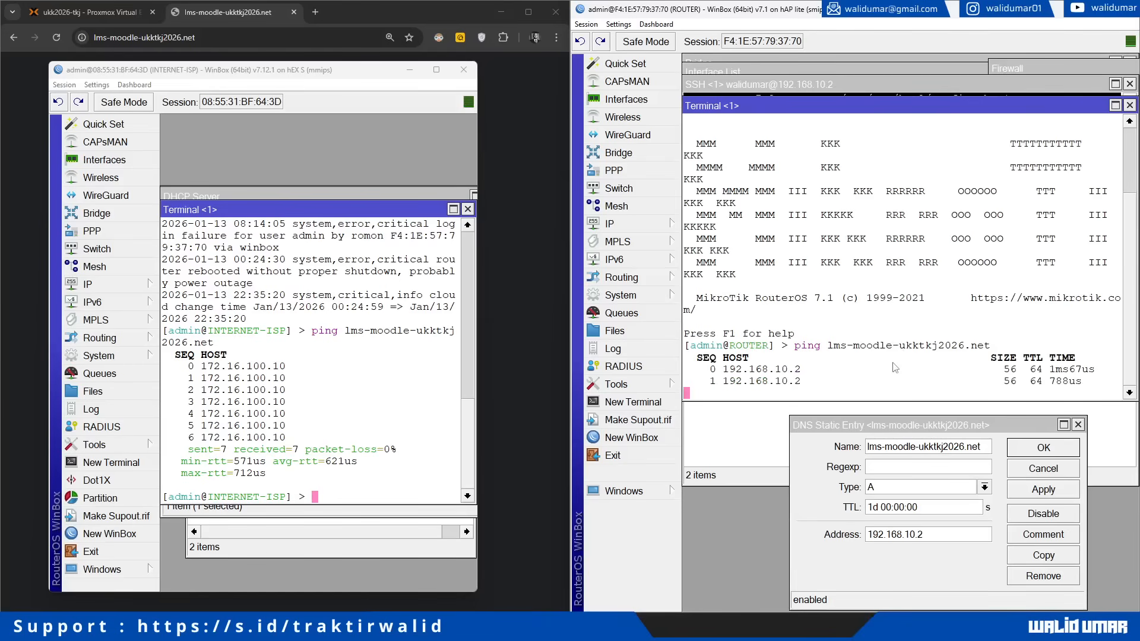
{"action": "left_click", "coordinate": [610, 224]}
Step: Set the ROUTER's 192.168.100.0/24 DHCP network DNS server to 172.16.100.10
{"action": "left_click", "coordinate": [718, 271]}
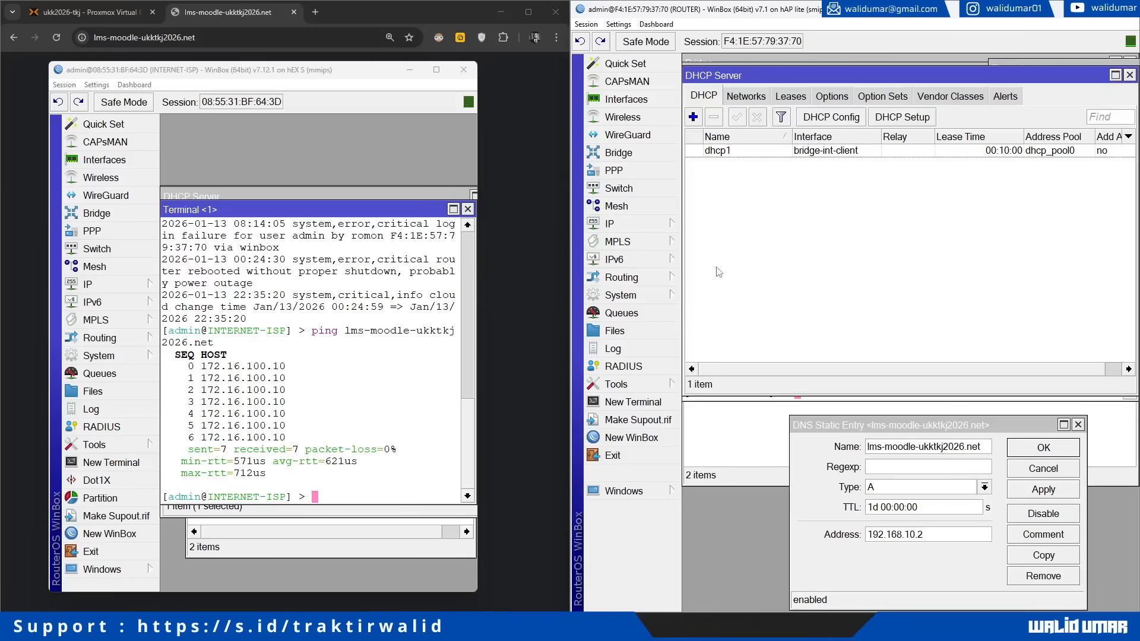
{"action": "left_click", "coordinate": [752, 103]}
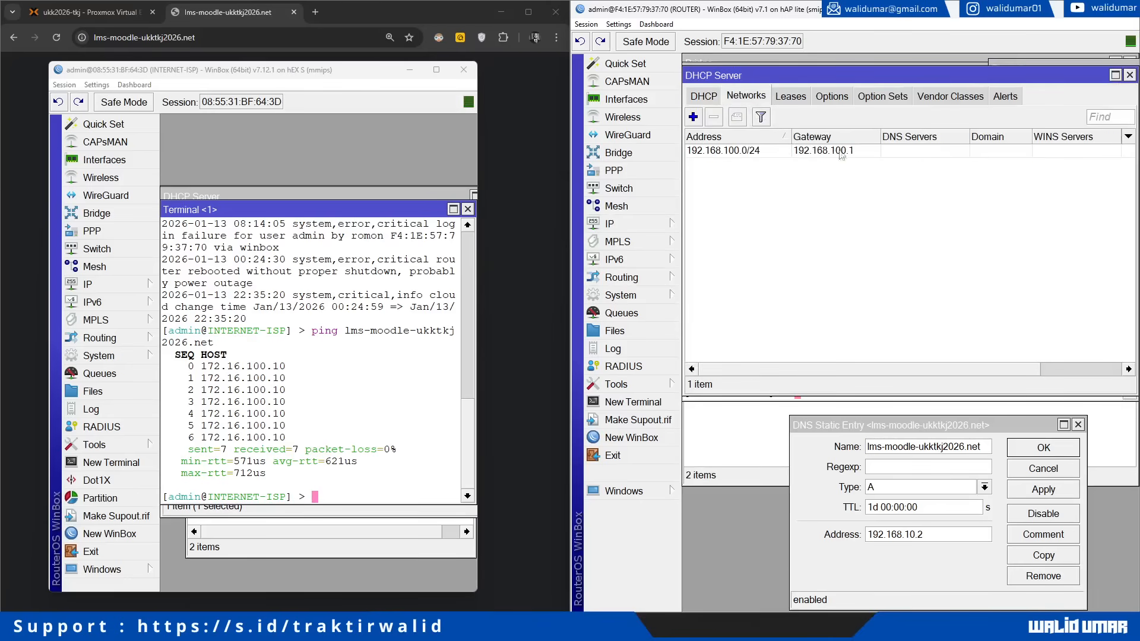
{"action": "double_click", "coordinate": [841, 151]}
{"action": "double_click", "coordinate": [895, 300]}
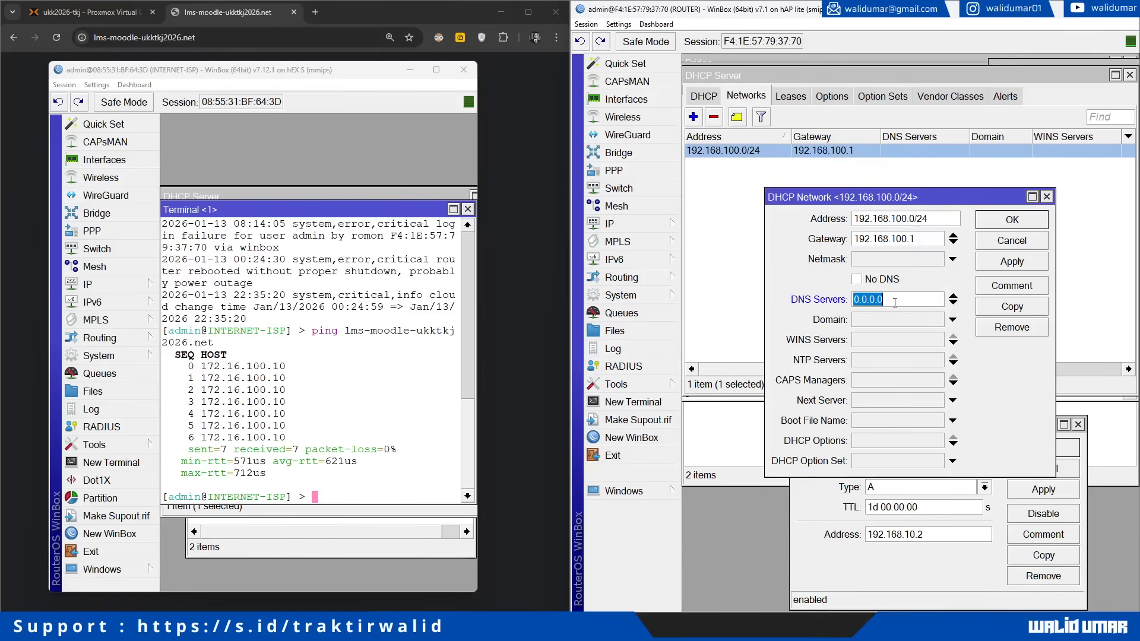
{"action": "type", "text": "172.16.100.10"}
{"action": "left_click", "coordinate": [1013, 262]}
{"action": "left_click", "coordinate": [1010, 221]}
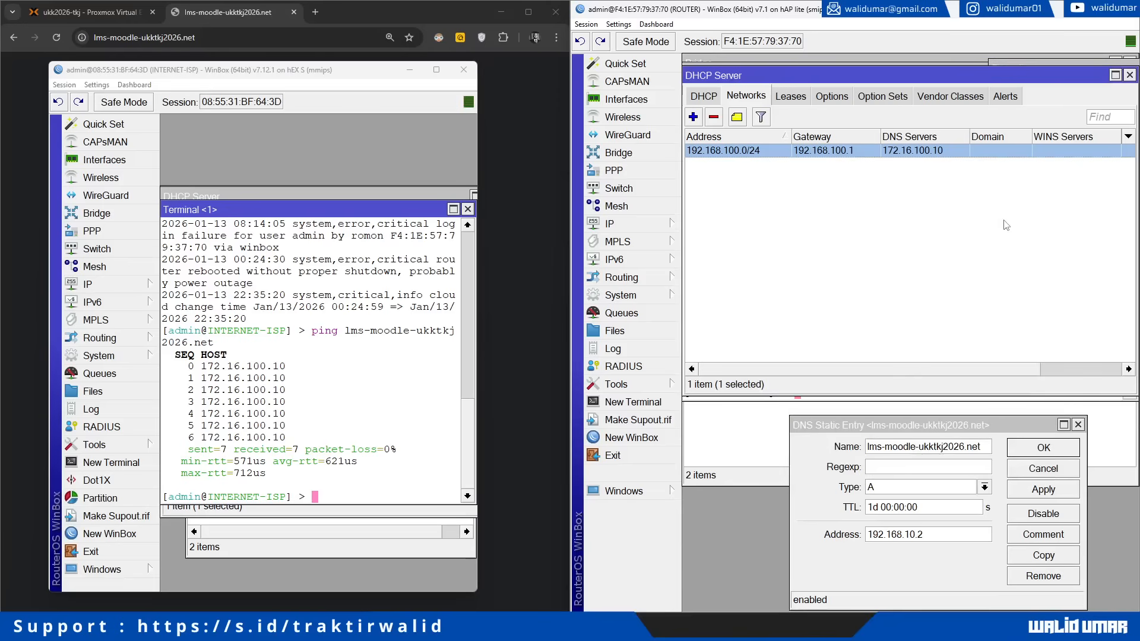
{"action": "left_click", "coordinate": [1007, 225]}
{"action": "left_click", "coordinate": [763, 483]}
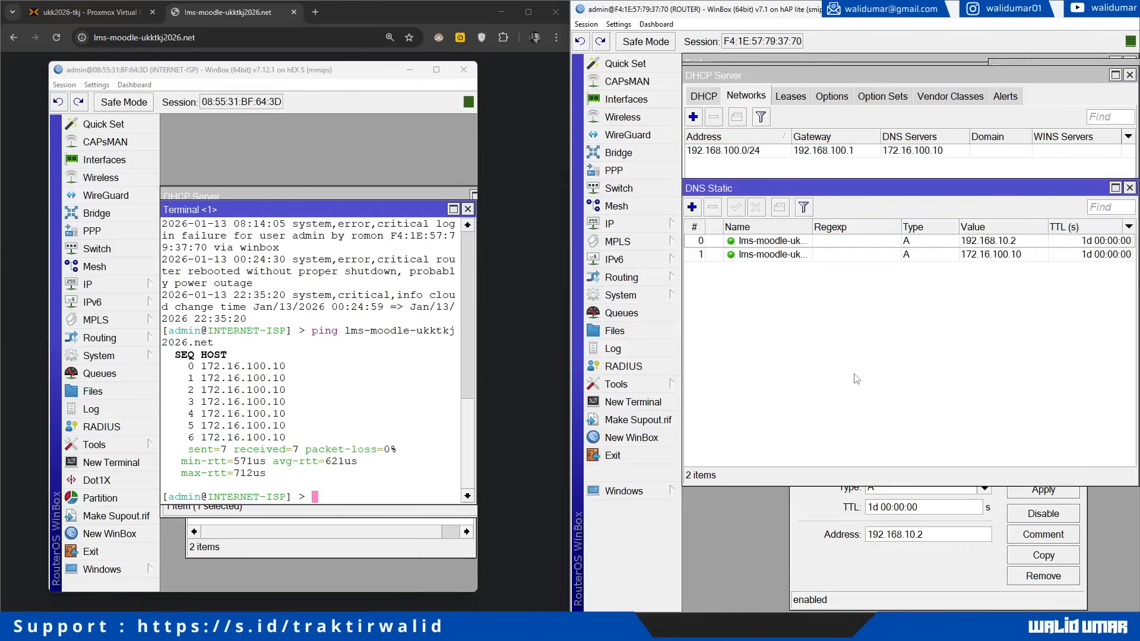
{"action": "left_click_drag", "start_coordinate": [812, 231], "coordinate": [858, 300]}
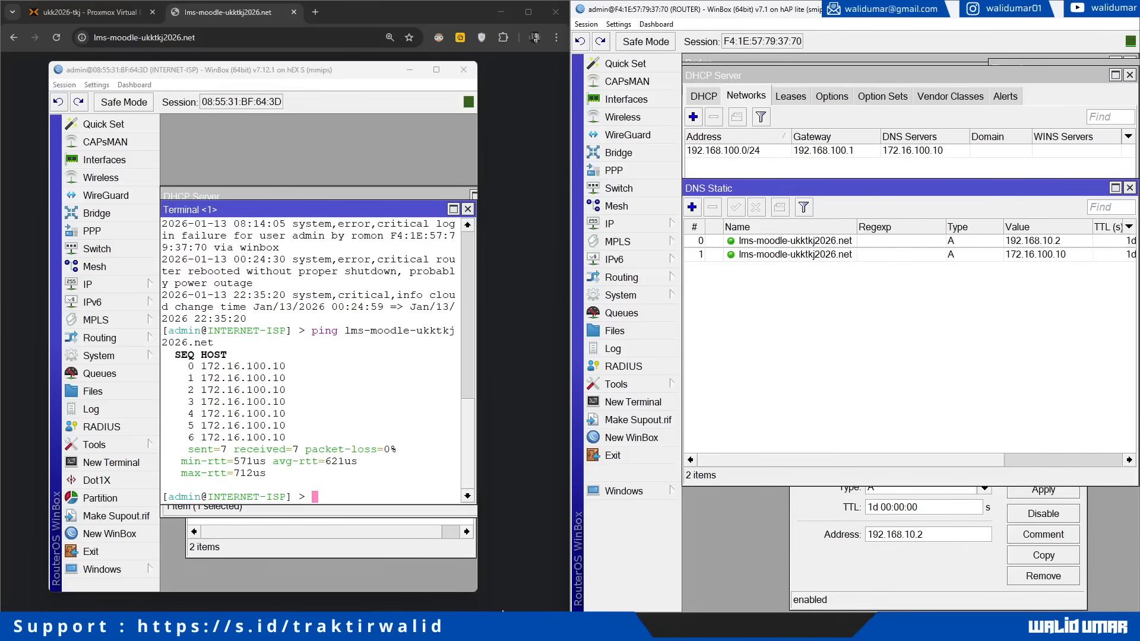
Step: Launch Command Prompt as administrator from the cmd search
{"action": "key", "text": "super"}
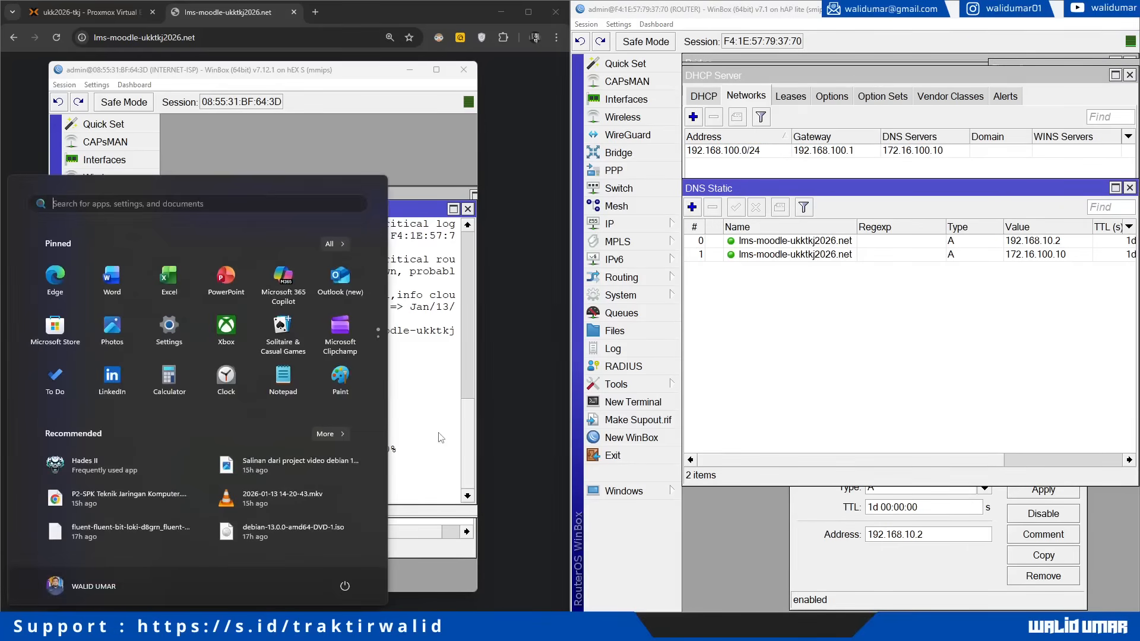
{"action": "type", "text": "cmd"}
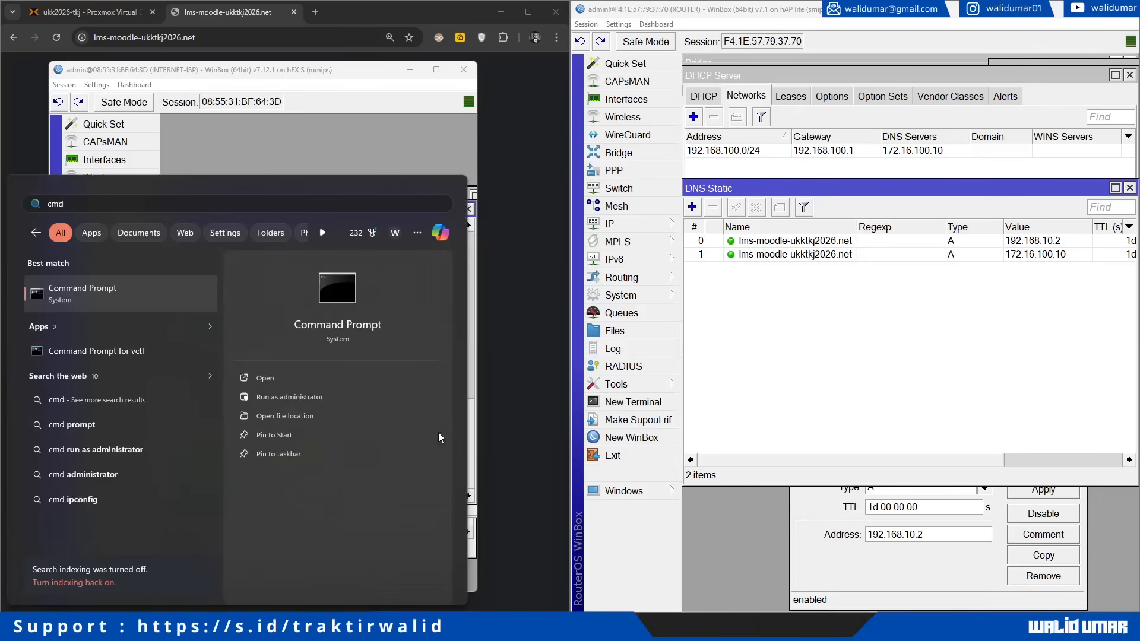
{"action": "left_click", "coordinate": [291, 396]}
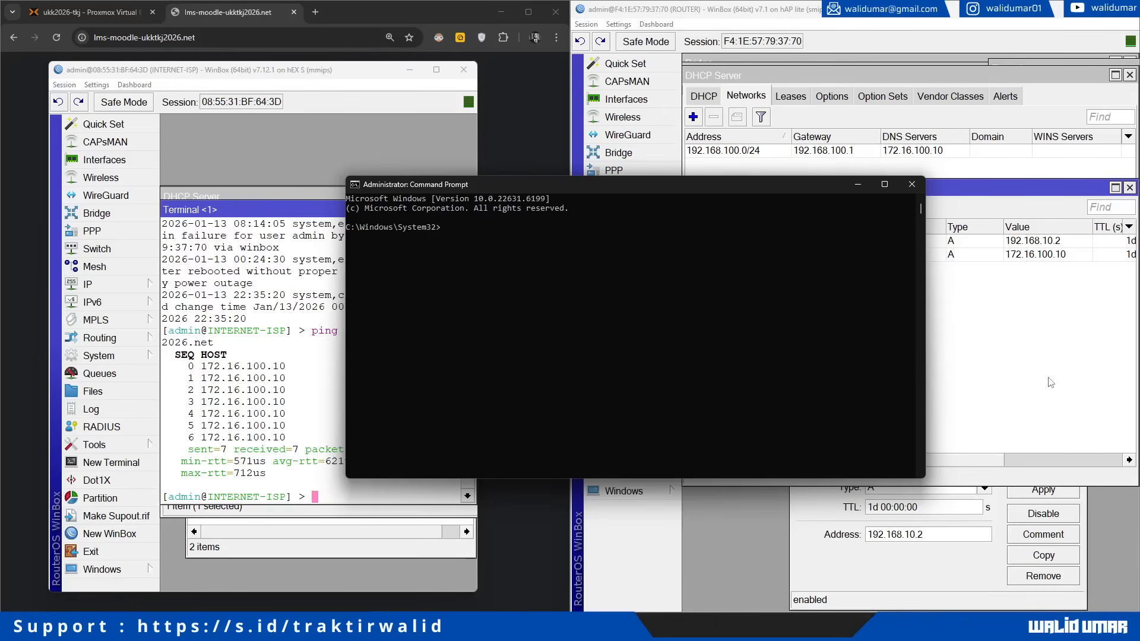
Step: Close the router's DHCP Server and Terminal windows and save config.php in nano
{"action": "left_click", "coordinate": [1050, 382]}
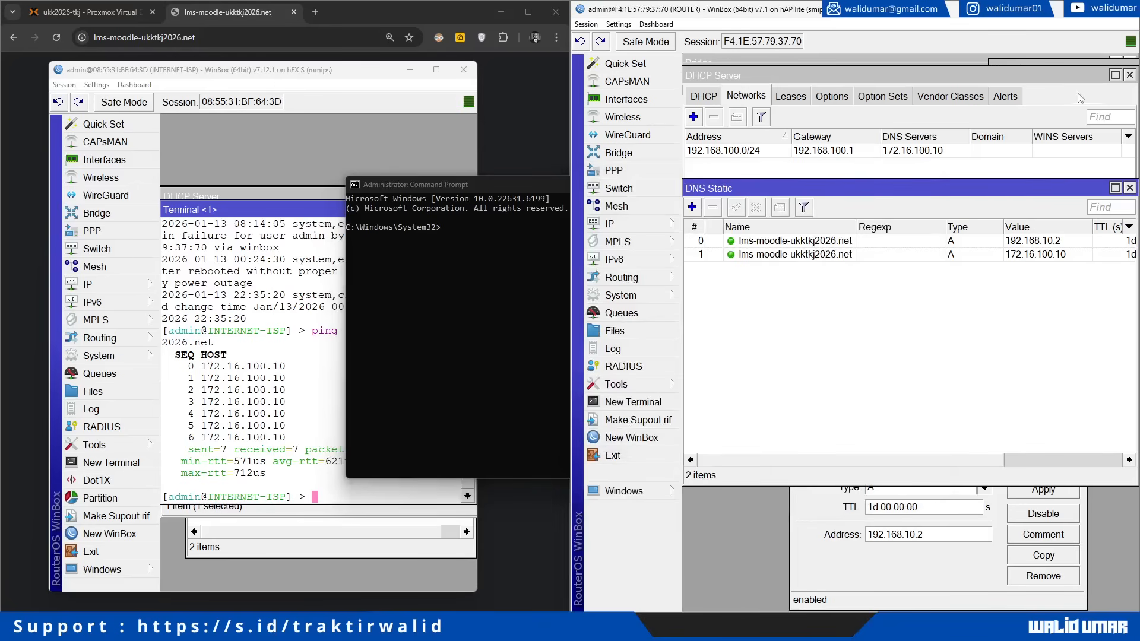
{"action": "left_click", "coordinate": [1129, 74]}
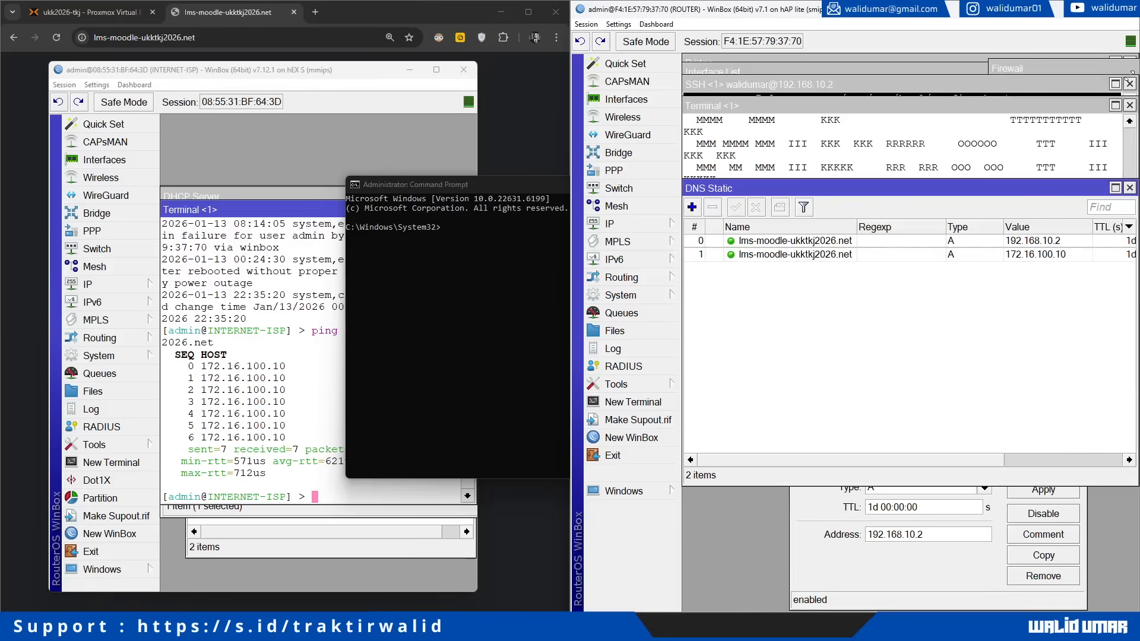
{"action": "left_click", "coordinate": [1063, 123]}
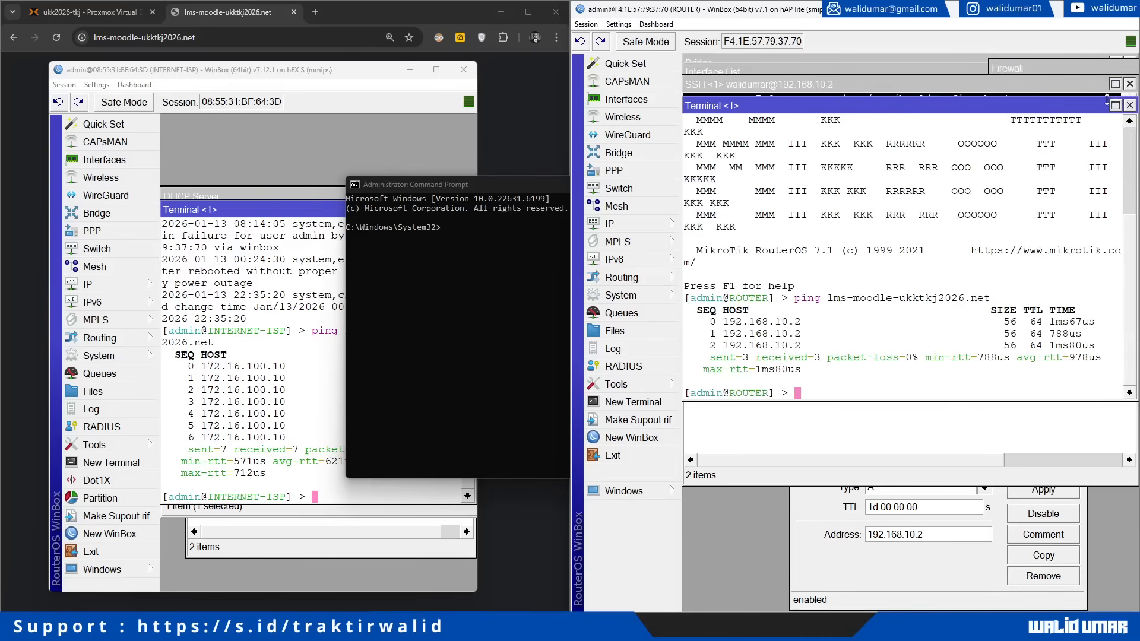
{"action": "left_click", "coordinate": [1130, 105]}
{"action": "left_click", "coordinate": [863, 258]}
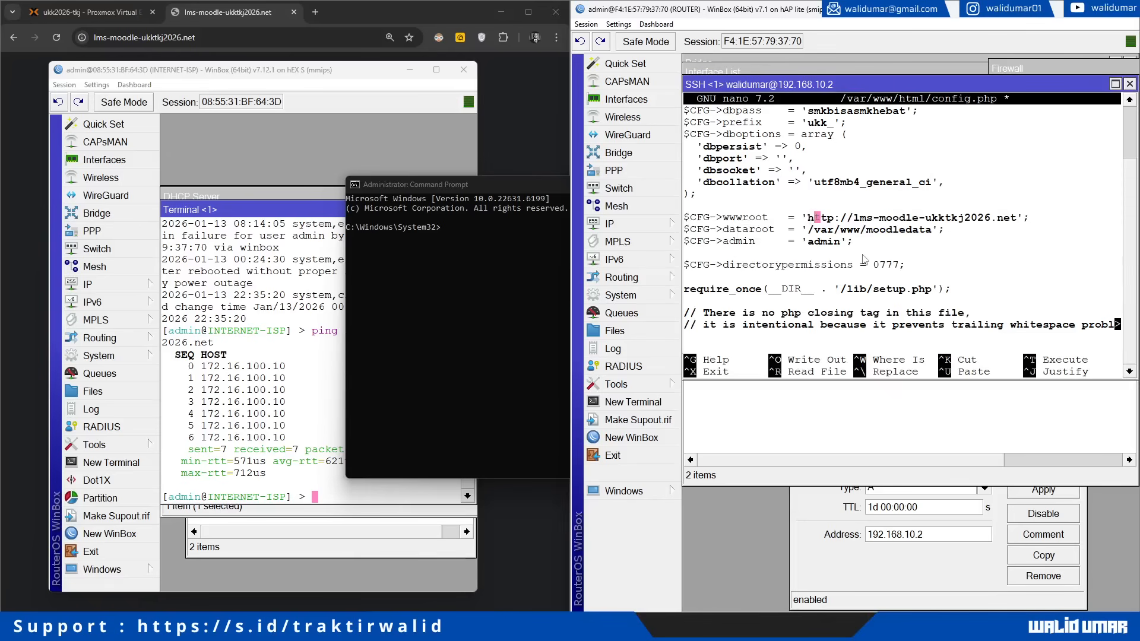
{"action": "key", "text": "ctrl+o"}
{"action": "key", "text": "Return"}
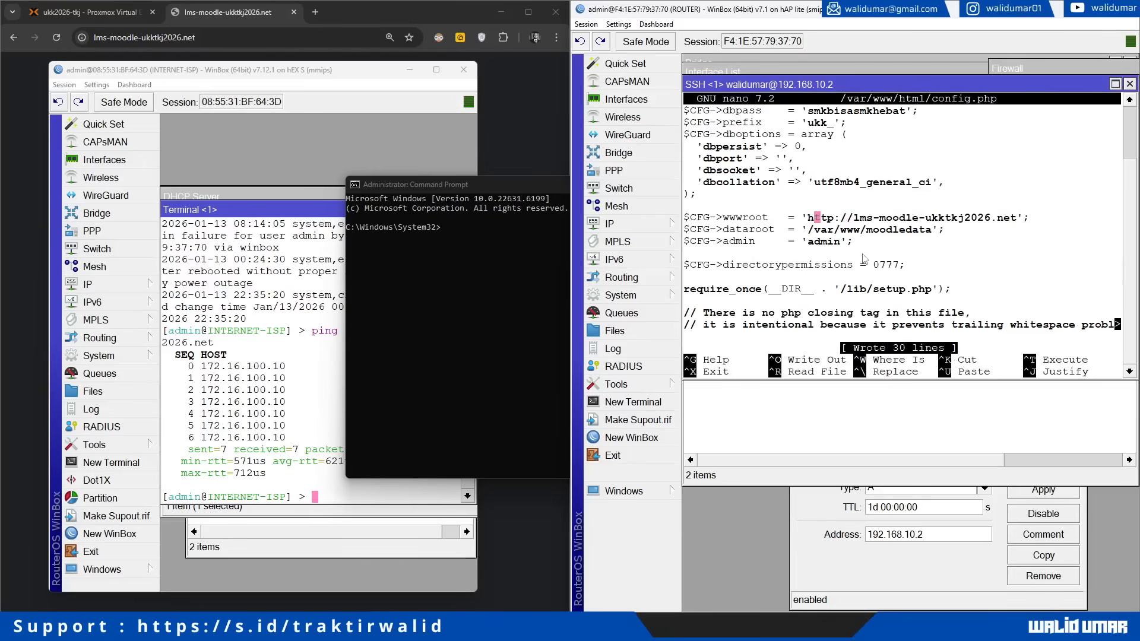
{"action": "left_click", "coordinate": [199, 397]}
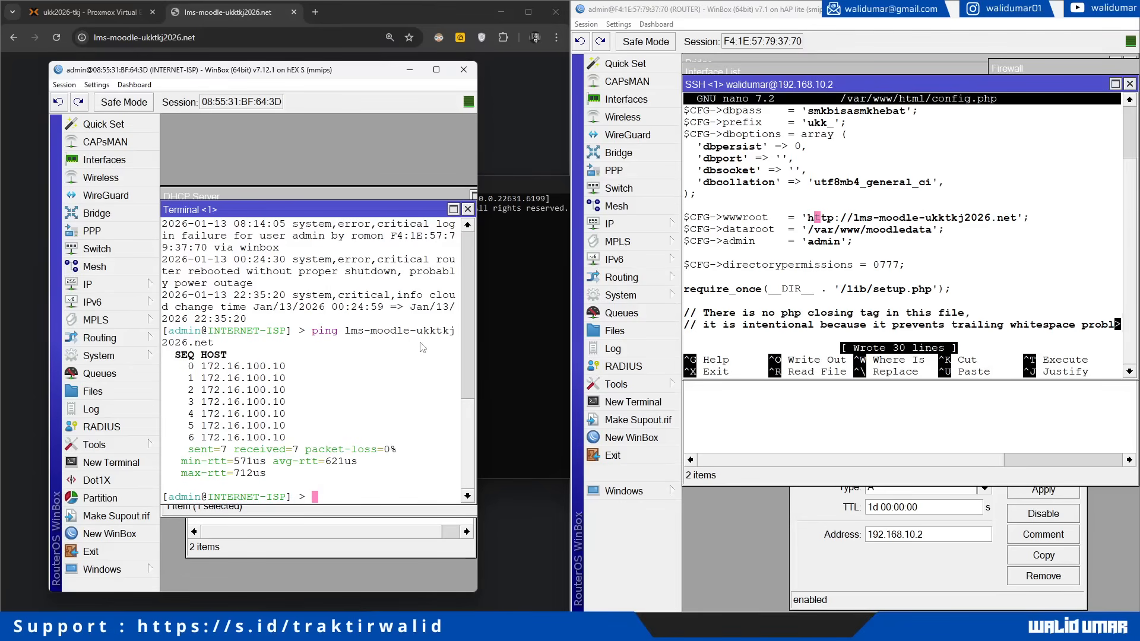
{"action": "left_click", "coordinate": [514, 314]}
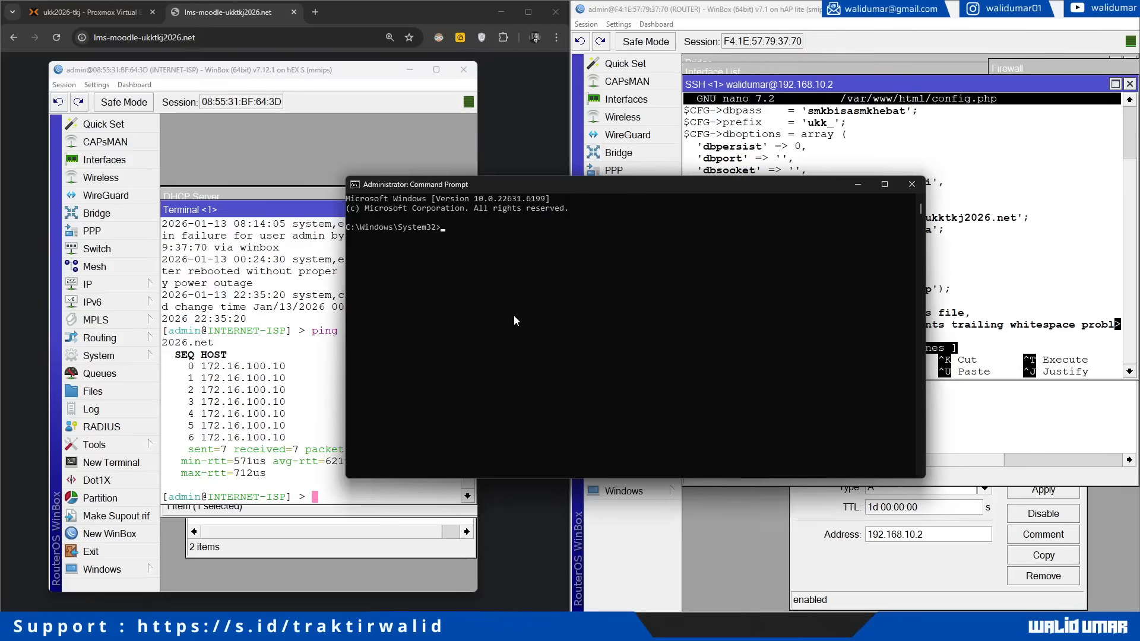
Step: Release and renew the PC's IP address with ipconfig /release and ipconfig /renew
{"action": "type", "text": "ipconfig /release"}
{"action": "key", "text": "Return"}
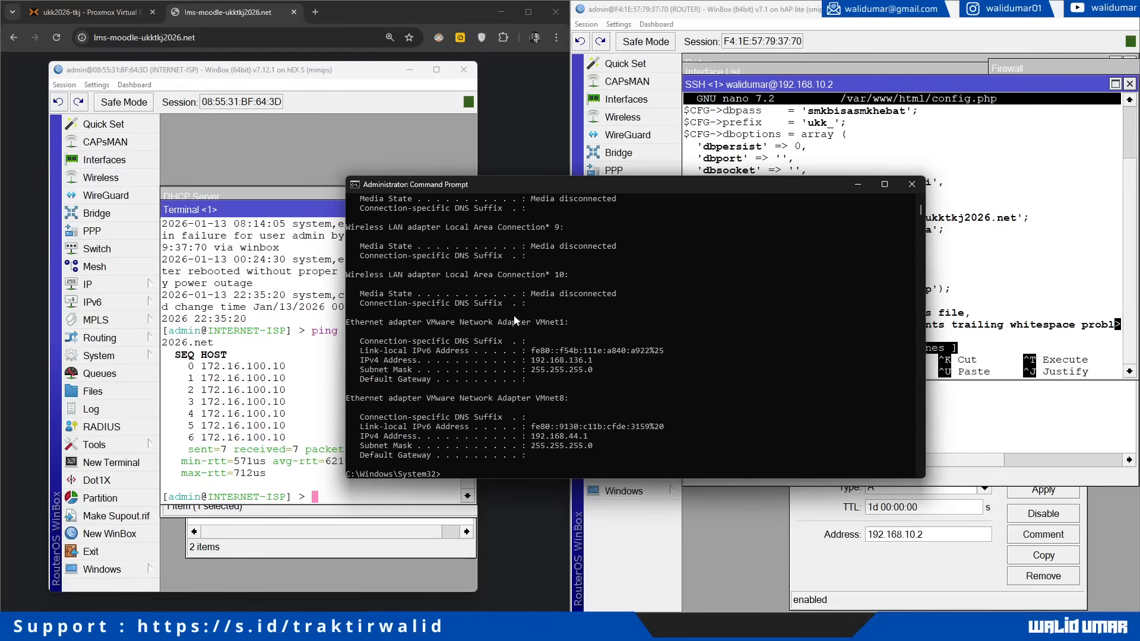
{"action": "key", "text": "Up"}
{"action": "key", "text": "Return"}
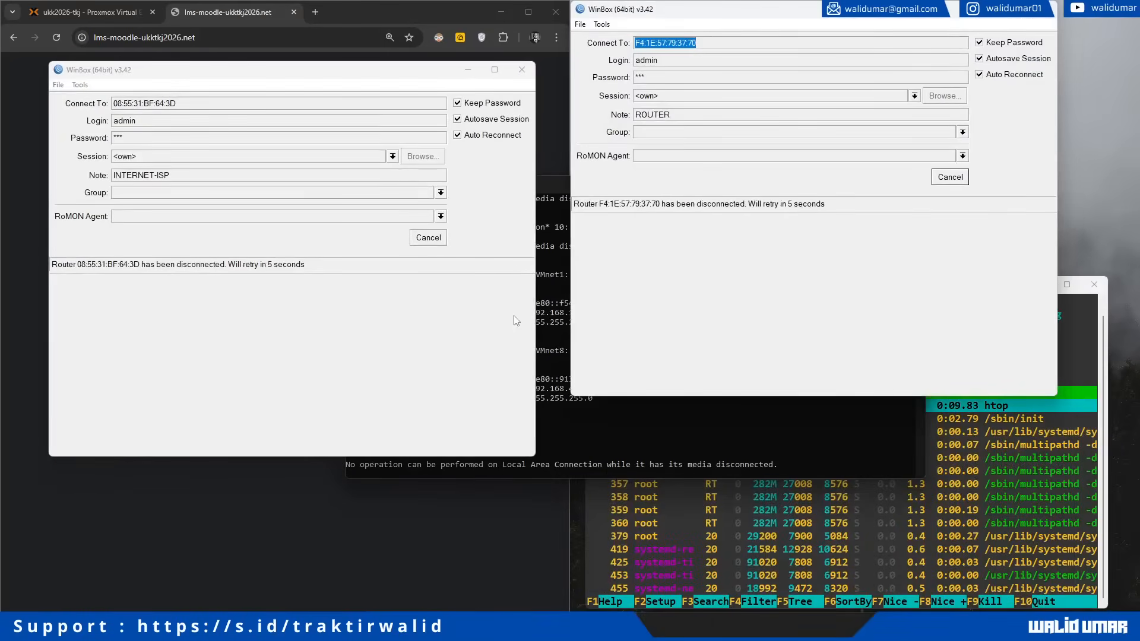
{"action": "left_click", "coordinate": [618, 450]}
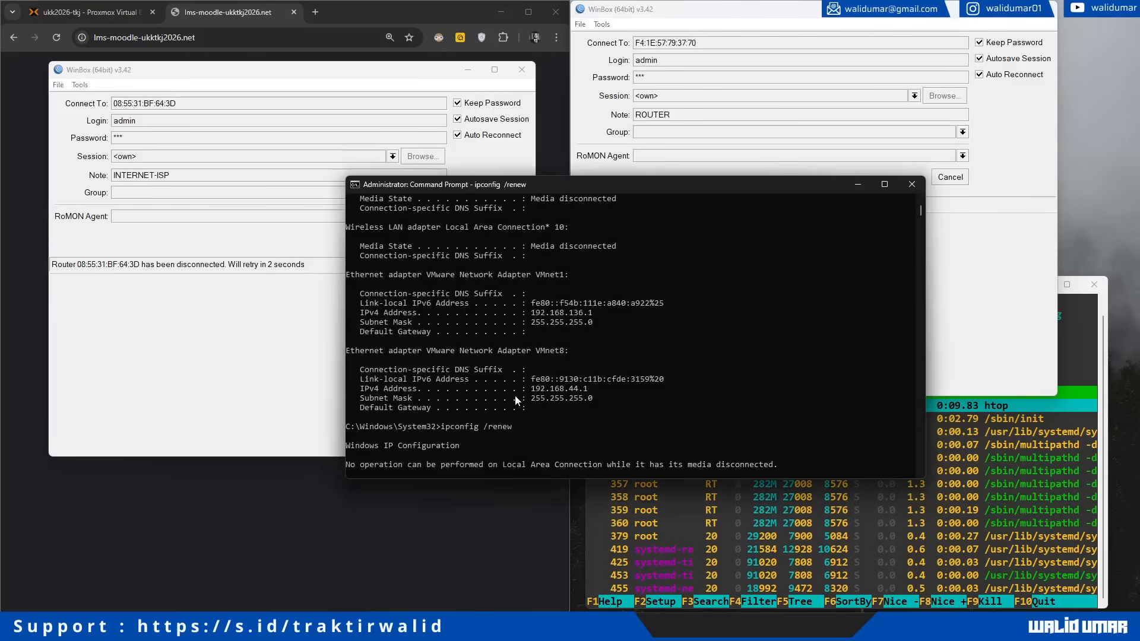
Step: Check ipconfig /all for DNS 172.16.100.10, then ping lms-moodle-ukktkj2026.net
{"action": "type", "text": "pco"}
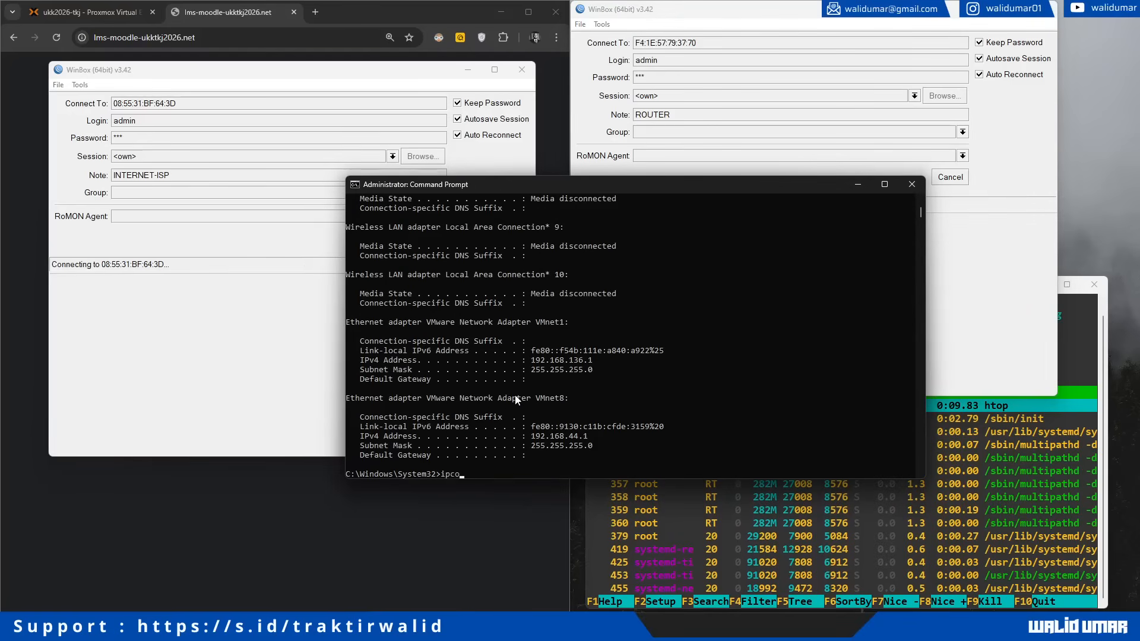
{"action": "type", "text": "nfig /all"}
{"action": "key", "text": "Return"}
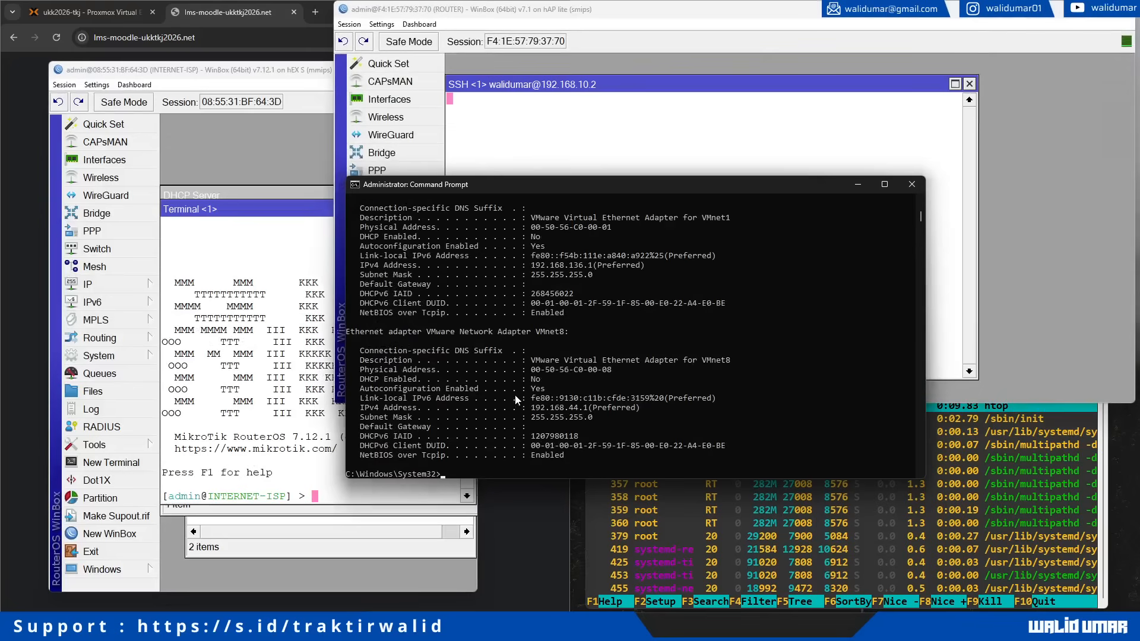
{"action": "scroll", "coordinate": [538, 365], "scroll_direction": "up", "scroll_amount": 3}
{"action": "scroll", "coordinate": [542, 313], "scroll_direction": "up", "scroll_amount": 15}
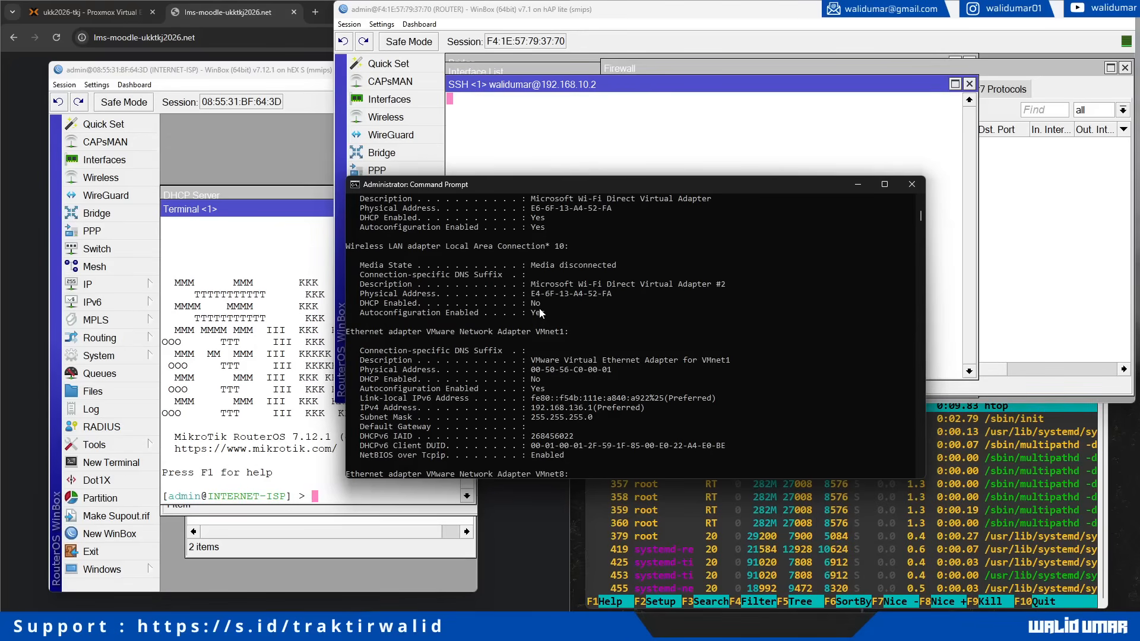
{"action": "scroll", "coordinate": [532, 324], "scroll_direction": "up", "scroll_amount": 10}
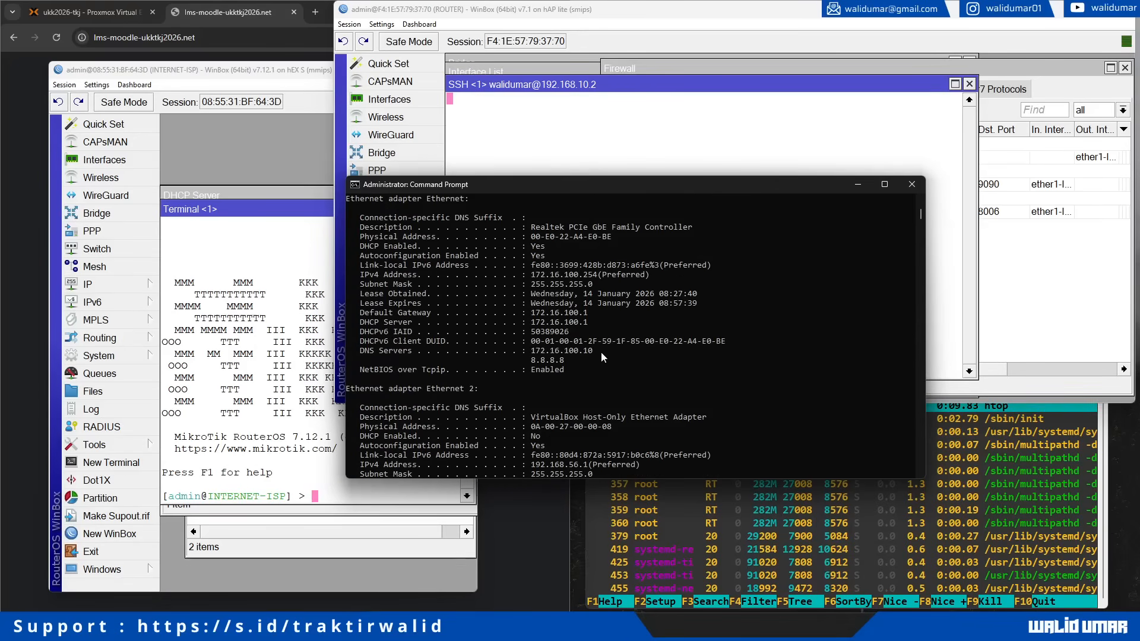
{"action": "type", "text": "ping"}
{"action": "type", "text": "lms-moodle-ukktkj2026.net"}
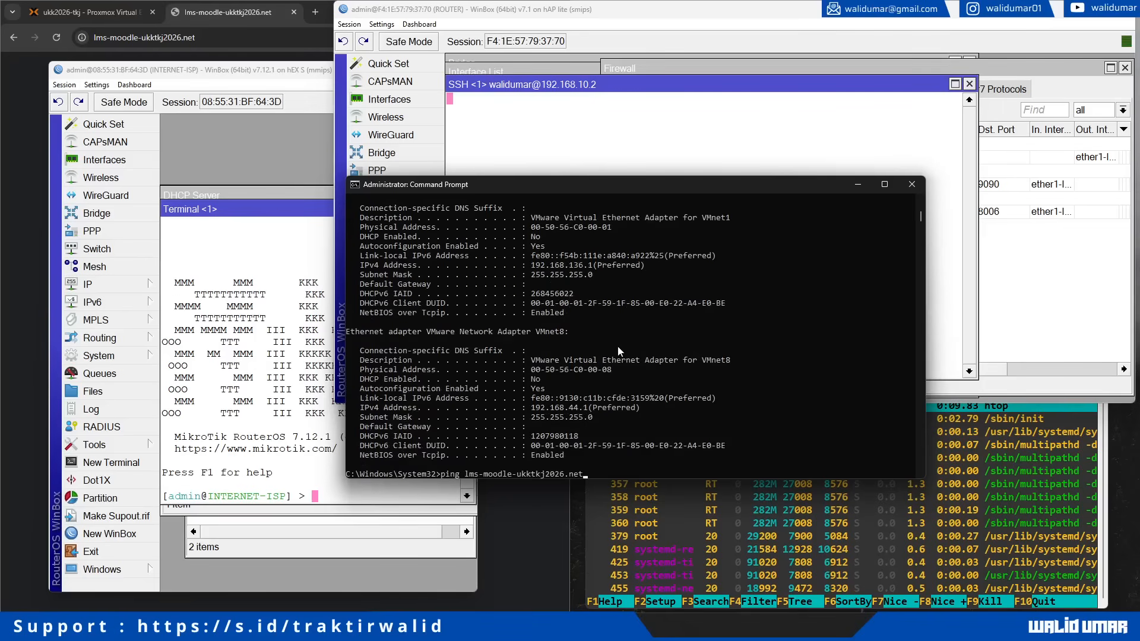
{"action": "key", "text": "Return"}
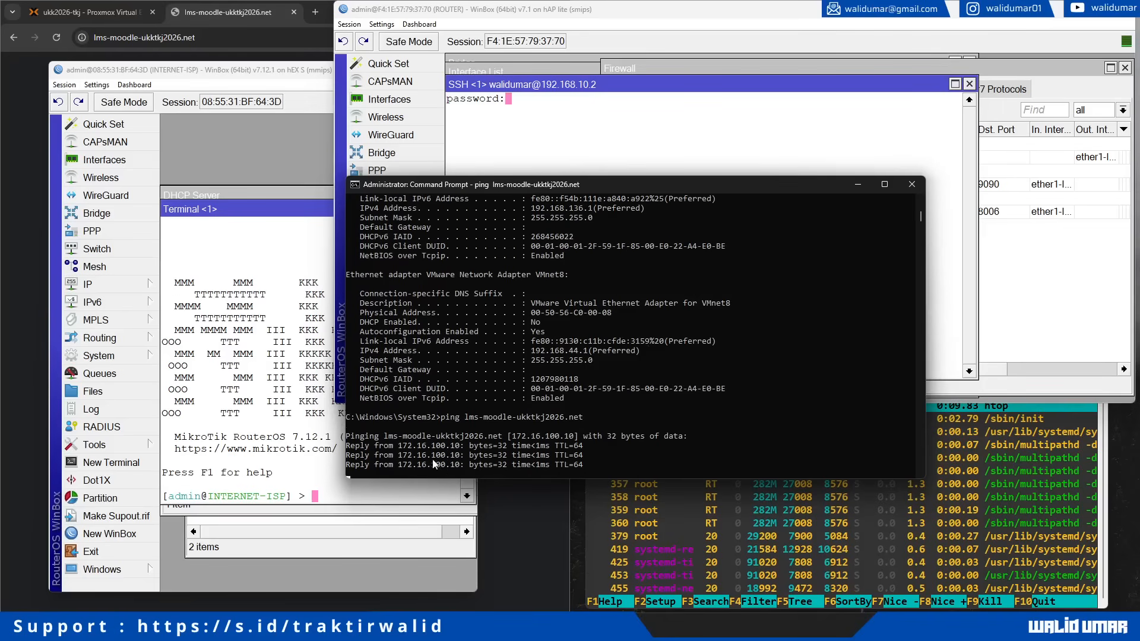
Step: Reload lms-moodle-ukktkj2026.net in Chrome, which still fails with DNS_PROBE_FINISHED_NXDOMAIN
{"action": "left_click", "coordinate": [298, 34]}
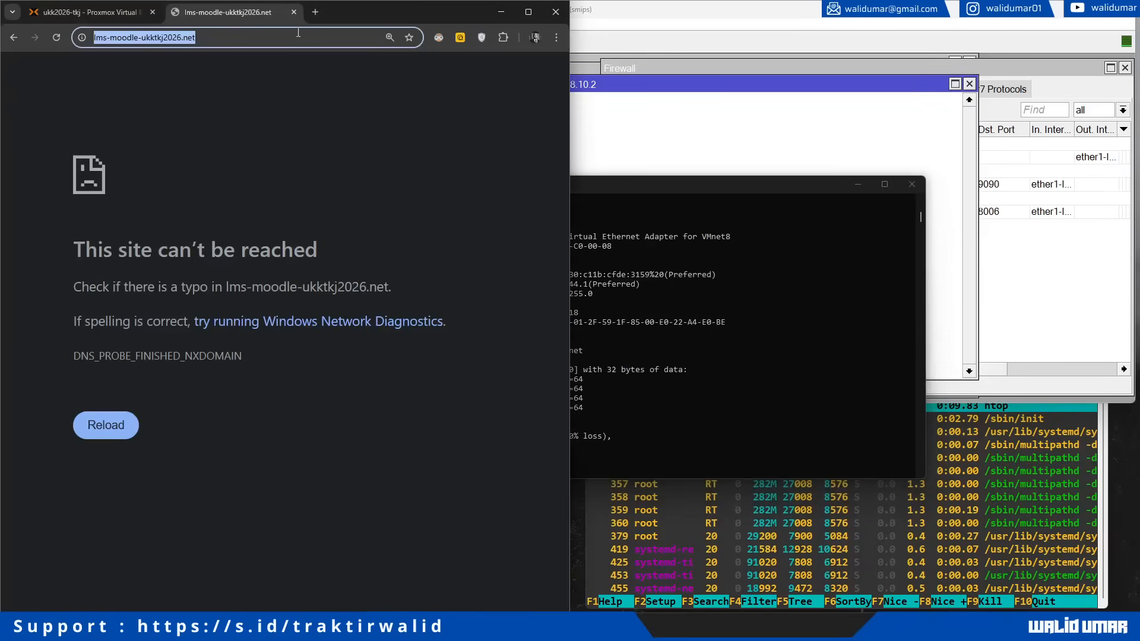
{"action": "left_click", "coordinate": [56, 38]}
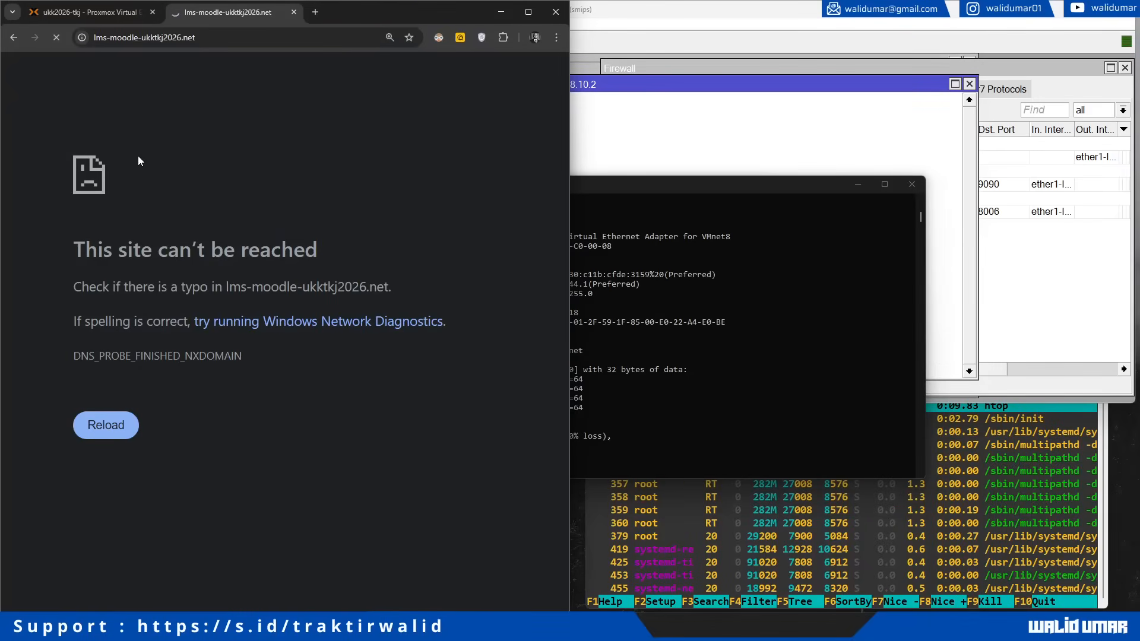
{"action": "left_click", "coordinate": [107, 434]}
Step: Close the router's SSH session window in WinBox and open the IP settings
{"action": "left_click", "coordinate": [735, 290]}
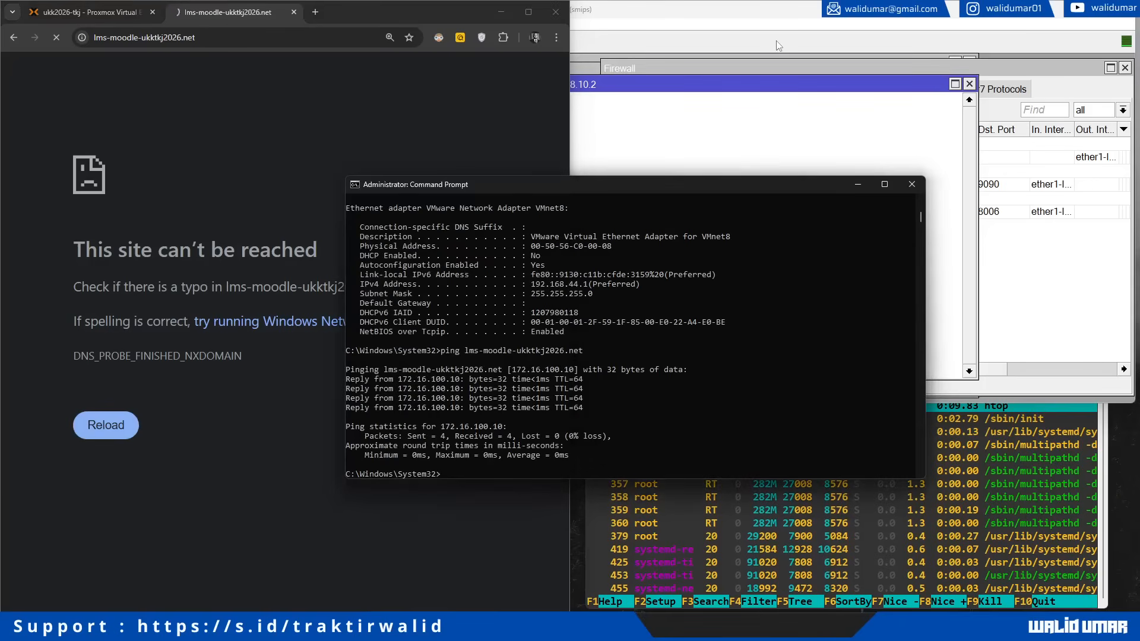
{"action": "left_click", "coordinate": [582, 124]}
{"action": "left_click", "coordinate": [969, 84]}
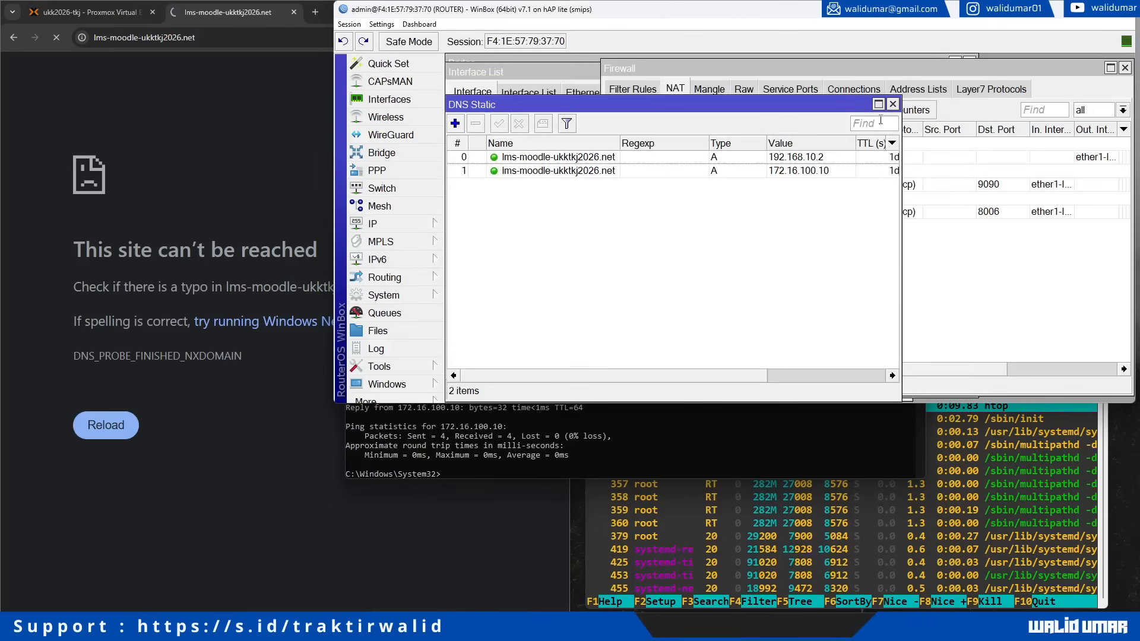
{"action": "left_click", "coordinate": [410, 226]}
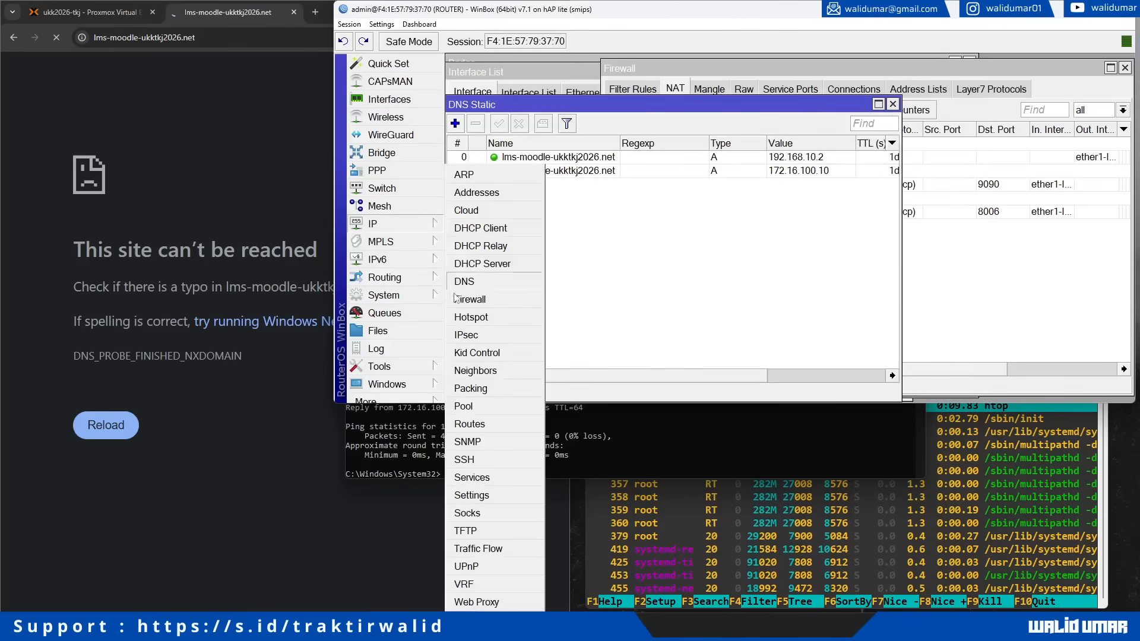
Step: Open the 9090 dst-nat rule in Firewall NAT and change its Dst. Port to 80
{"action": "left_click", "coordinate": [478, 312]}
{"action": "double_click", "coordinate": [796, 179]}
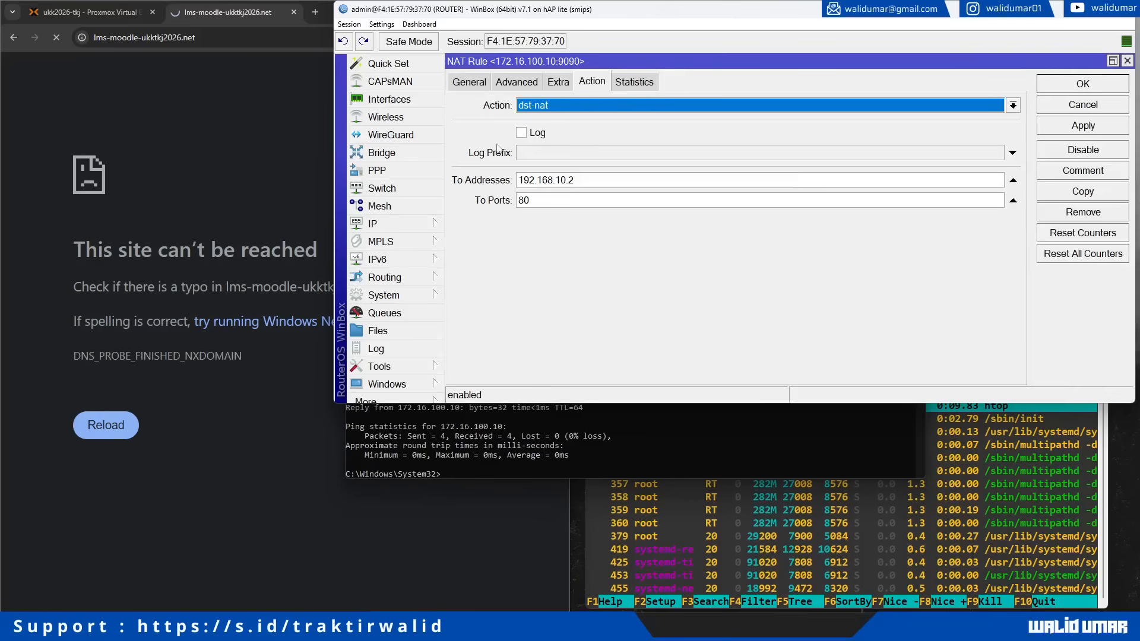
{"action": "left_click", "coordinate": [466, 82]}
{"action": "double_click", "coordinate": [612, 208]}
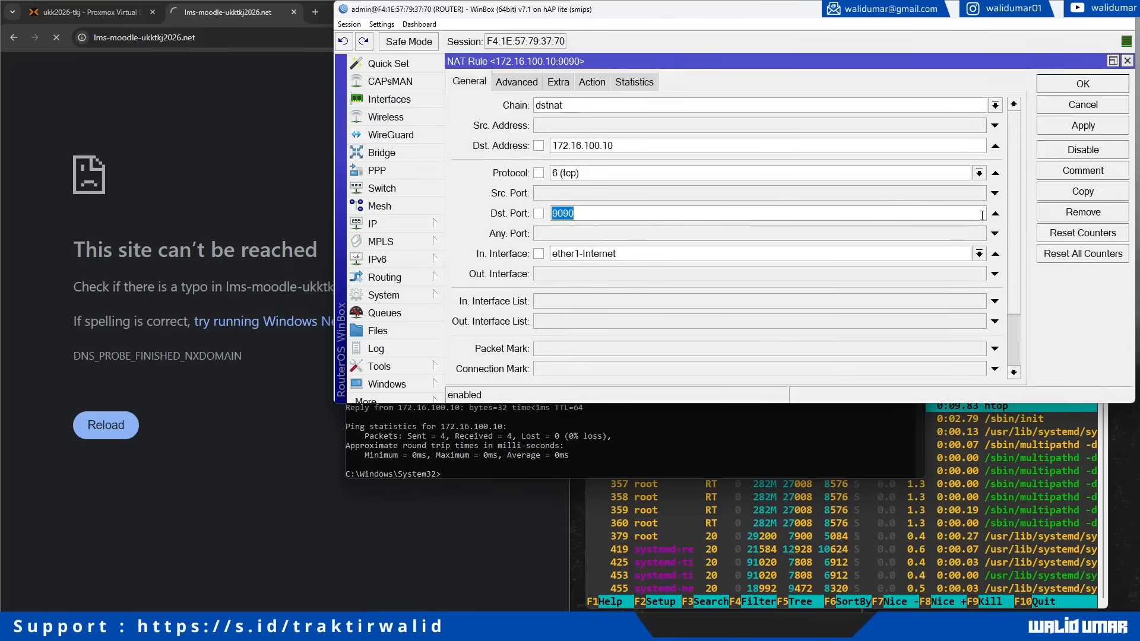
{"action": "type", "text": "80"}
Step: Load lms-moodle-ukktkj2026.net:9090 in Chrome, which now shows the Home | LMS page
{"action": "left_click", "coordinate": [249, 37]}
{"action": "key", "text": "ctrl+c"}
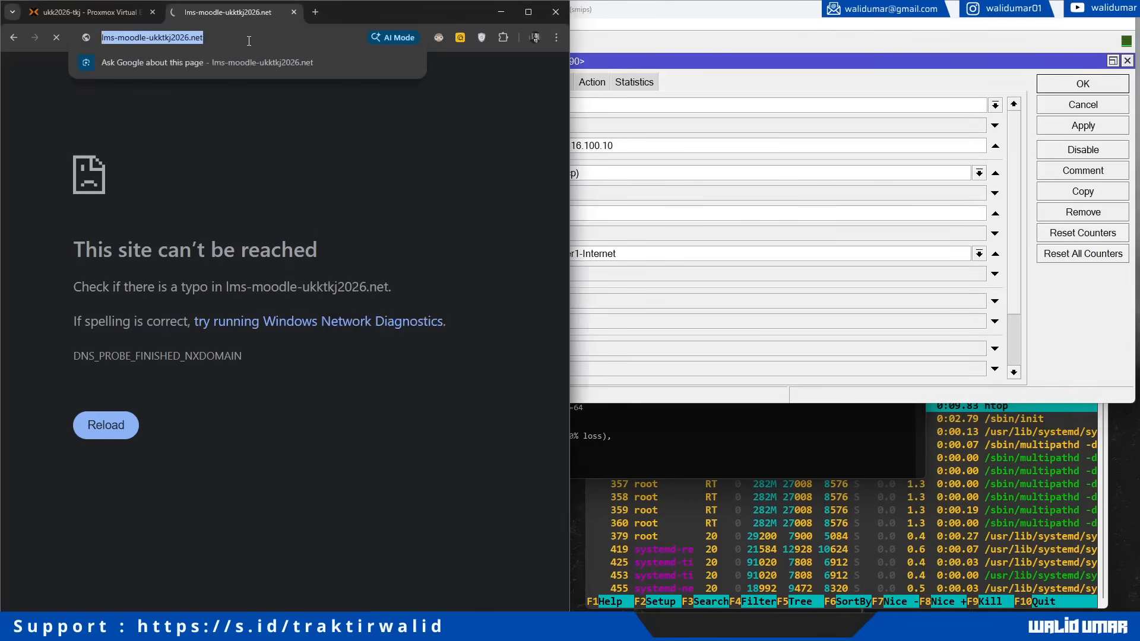
{"action": "left_click", "coordinate": [250, 38]}
{"action": "type", "text": ":9090"}
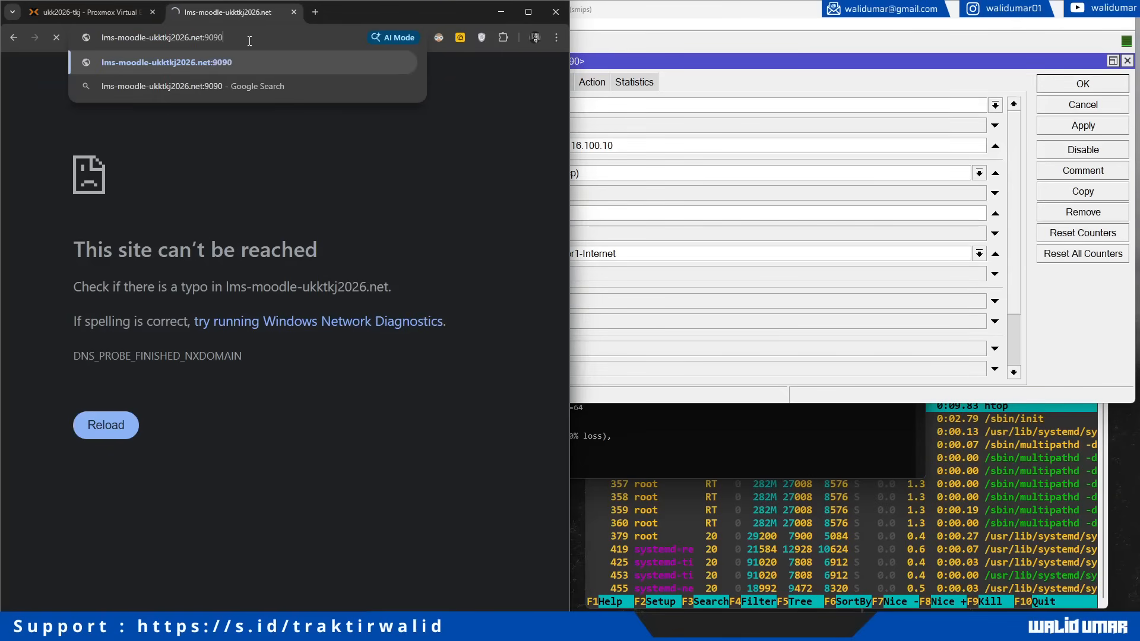
{"action": "key", "text": "Return"}
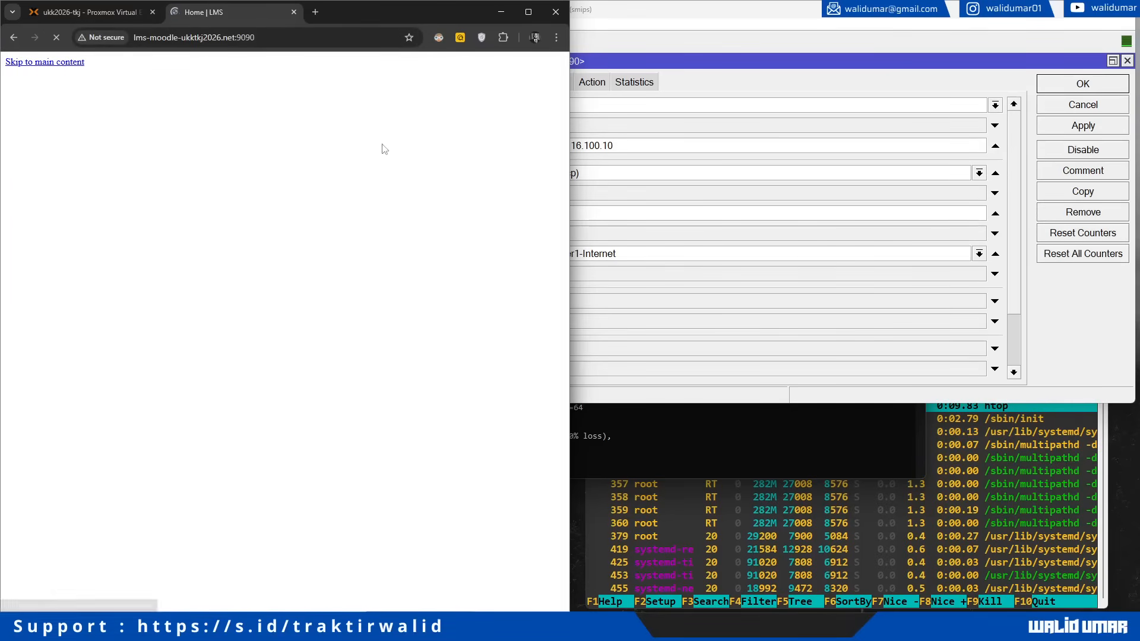
{"action": "left_click", "coordinate": [681, 67]}
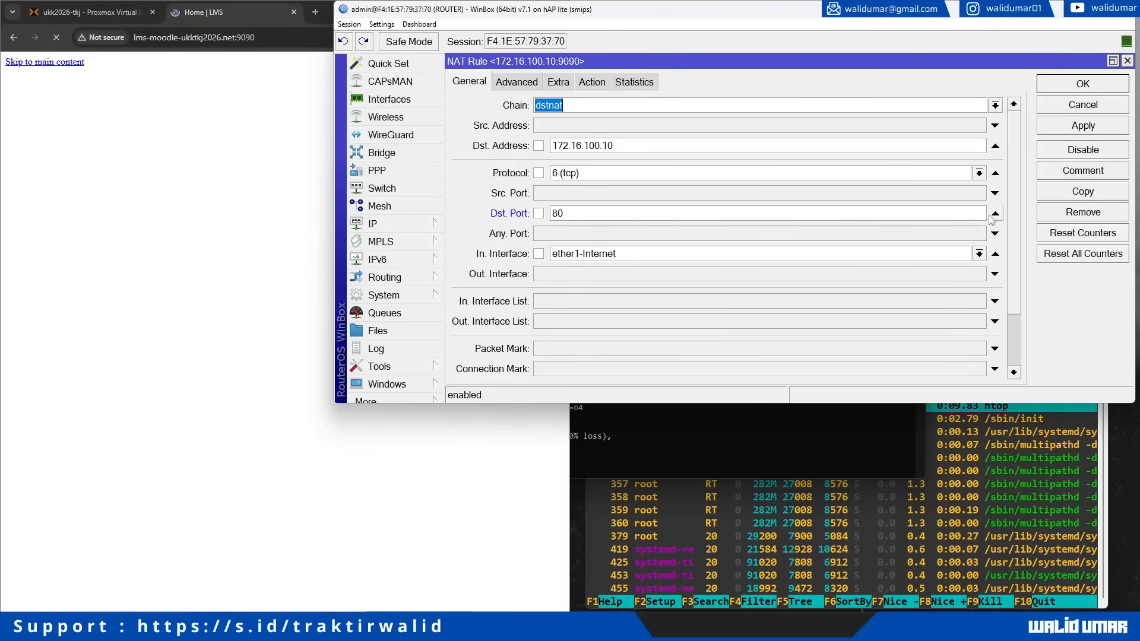
Step: Check the forwarding address, then apply and close the edited NAT rule
{"action": "left_click", "coordinate": [588, 93]}
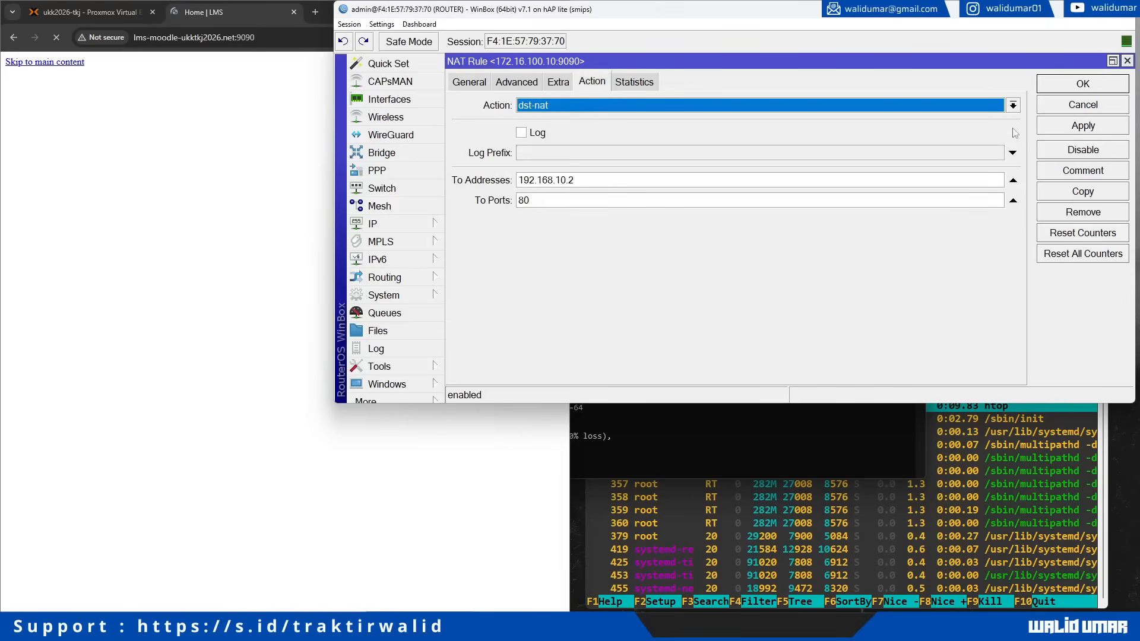
{"action": "left_click", "coordinate": [1084, 127]}
{"action": "left_click", "coordinate": [1083, 88]}
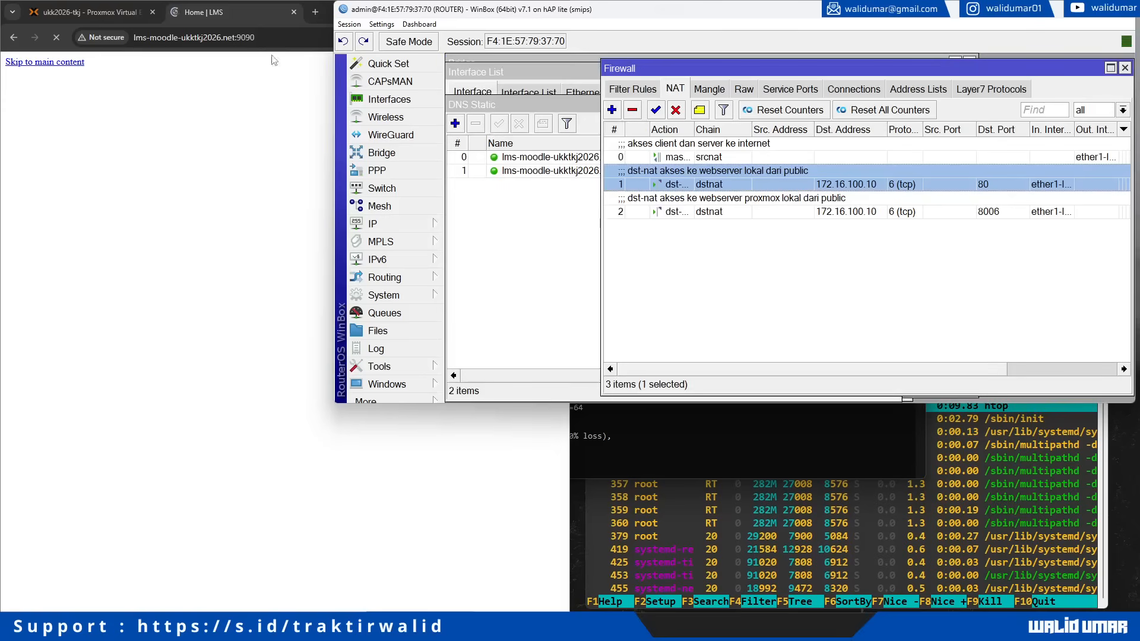
Step: Open lms-moodle-ukktkj2026.net without a port in a new tab and close the old LMS tab
{"action": "left_click", "coordinate": [312, 14]}
{"action": "key", "text": "ctrl+v"}
{"action": "left_click", "coordinate": [191, 61]}
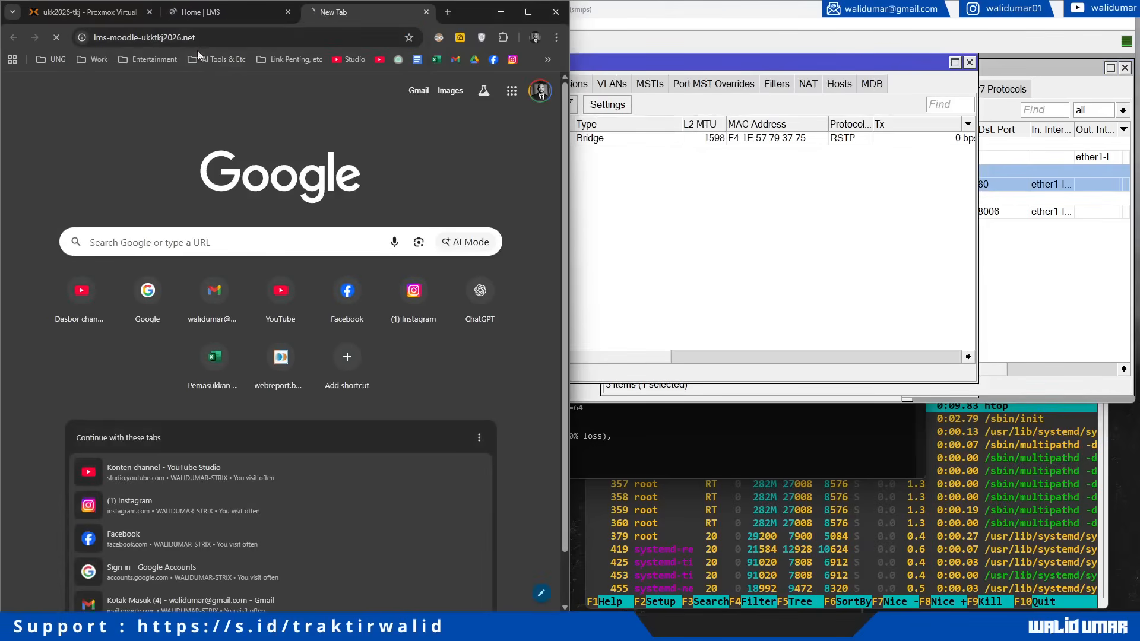
{"action": "left_click", "coordinate": [287, 13]}
{"action": "left_click", "coordinate": [770, 271]}
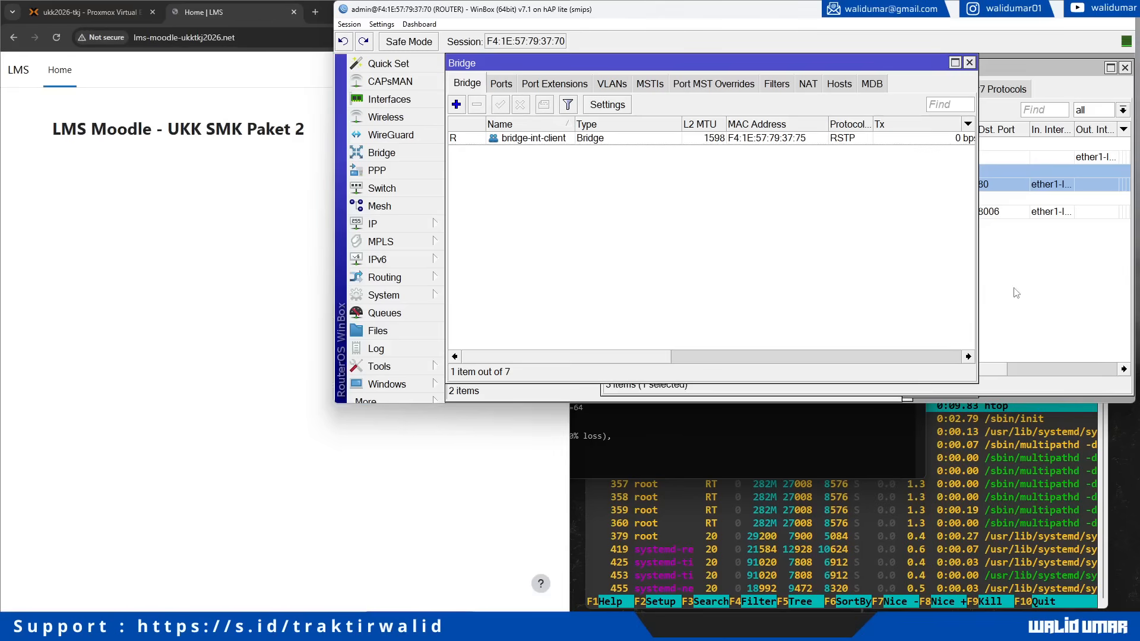
{"action": "left_click", "coordinate": [138, 115]}
Step: Log in to Moodle with the administrator's username and password
{"action": "left_click", "coordinate": [548, 70]}
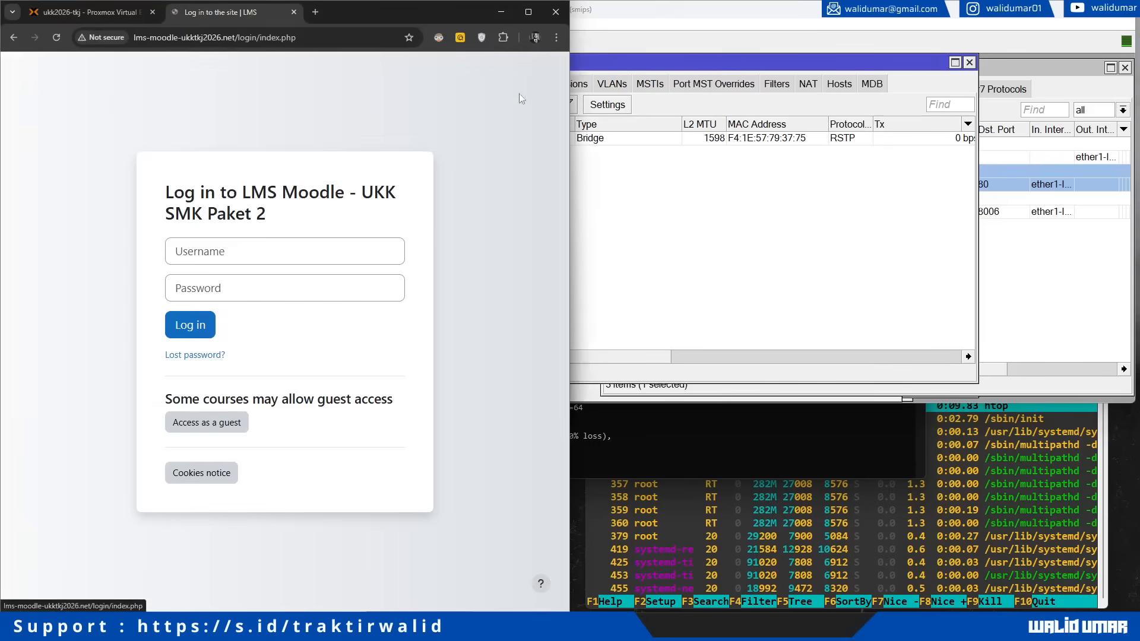
{"action": "left_click", "coordinate": [214, 260]}
{"action": "left_click", "coordinate": [181, 37]}
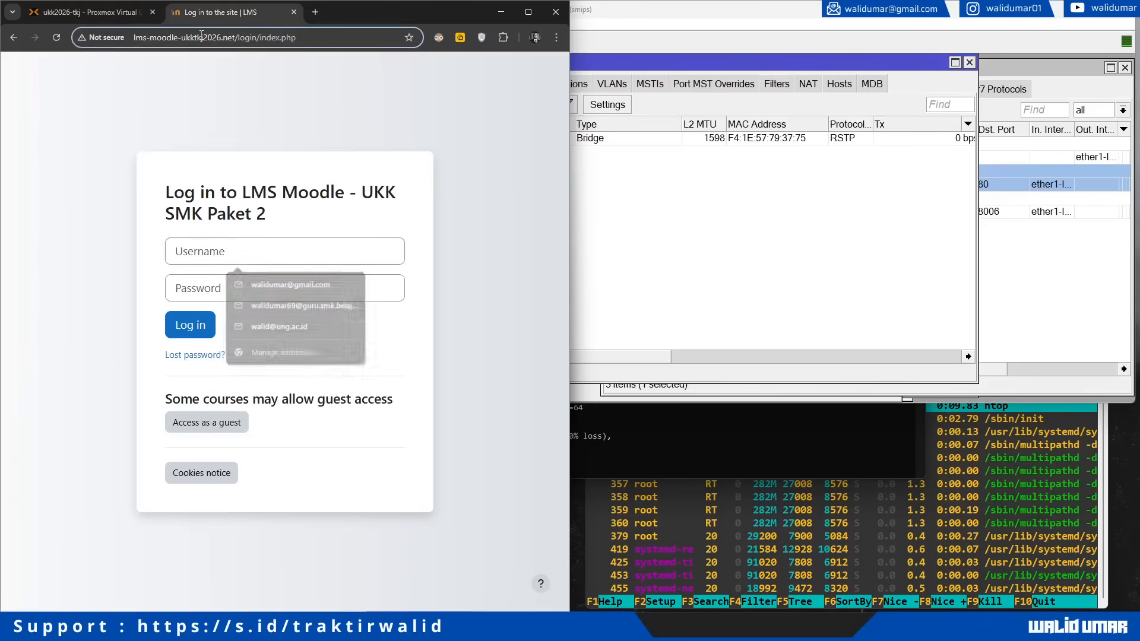
{"action": "left_click", "coordinate": [192, 255]}
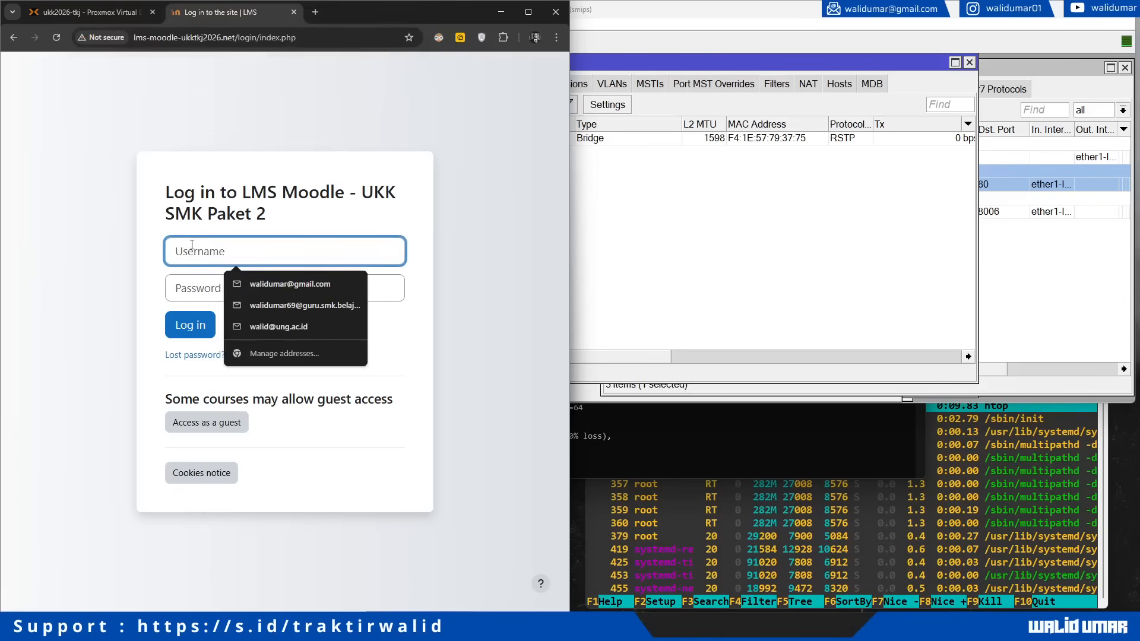
{"action": "type", "text": "walidumar"}
{"action": "key", "text": "Tab"}
{"action": "type", "text": "•"}
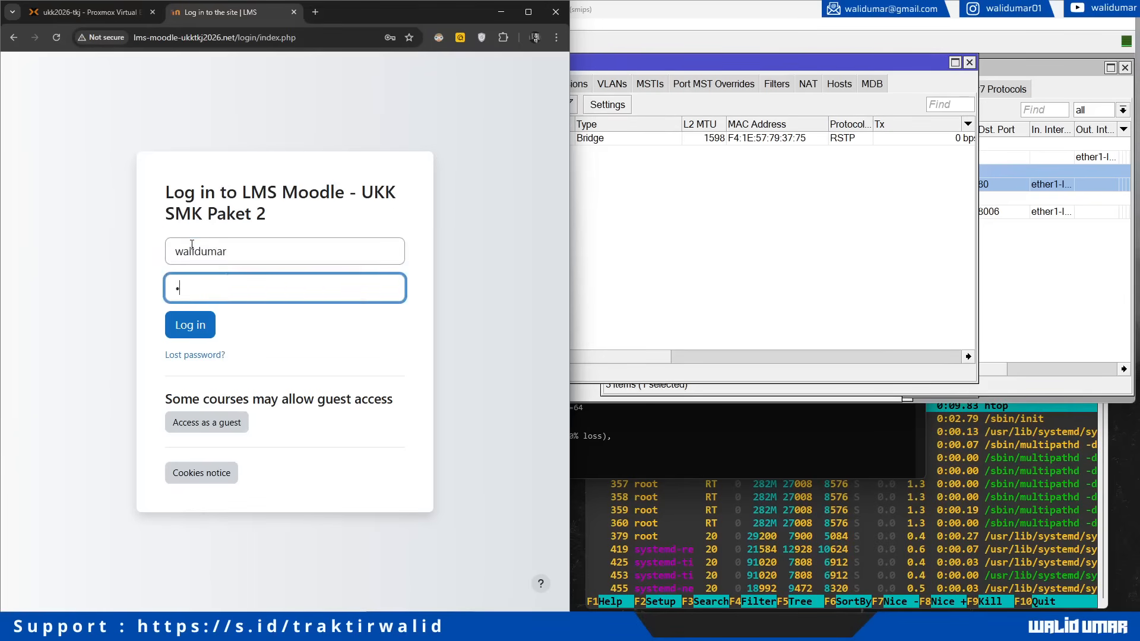
{"action": "type", "text": "••••••••••"}
{"action": "key", "text": "Return"}
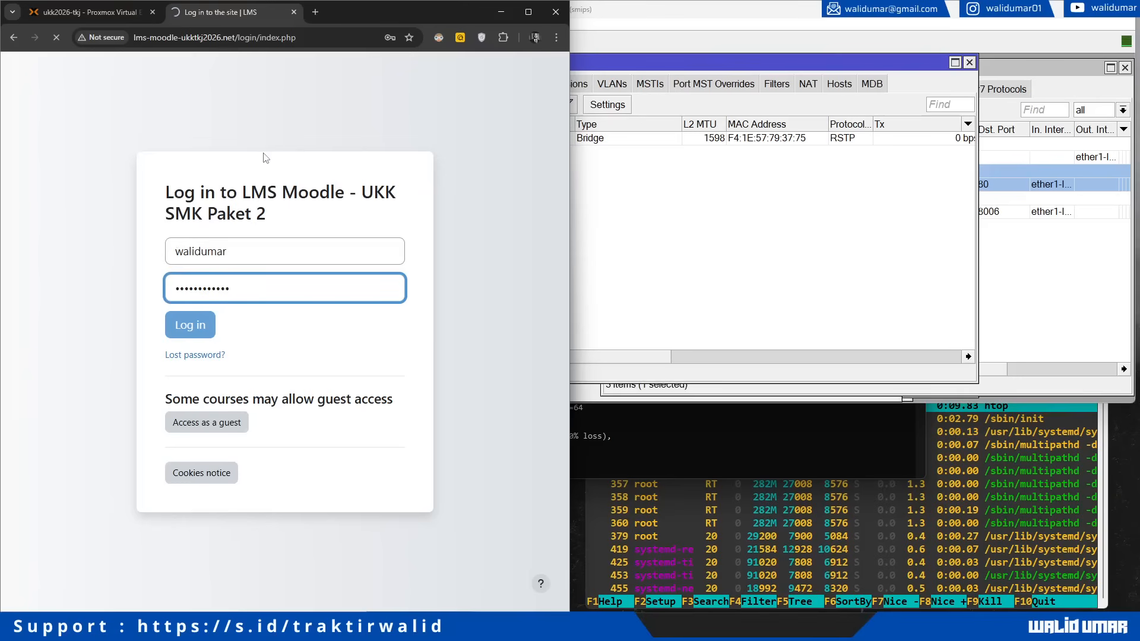
Step: Open the port 80 dst-nat rule in WinBox and view its traffic statistics
{"action": "left_click", "coordinate": [1020, 289]}
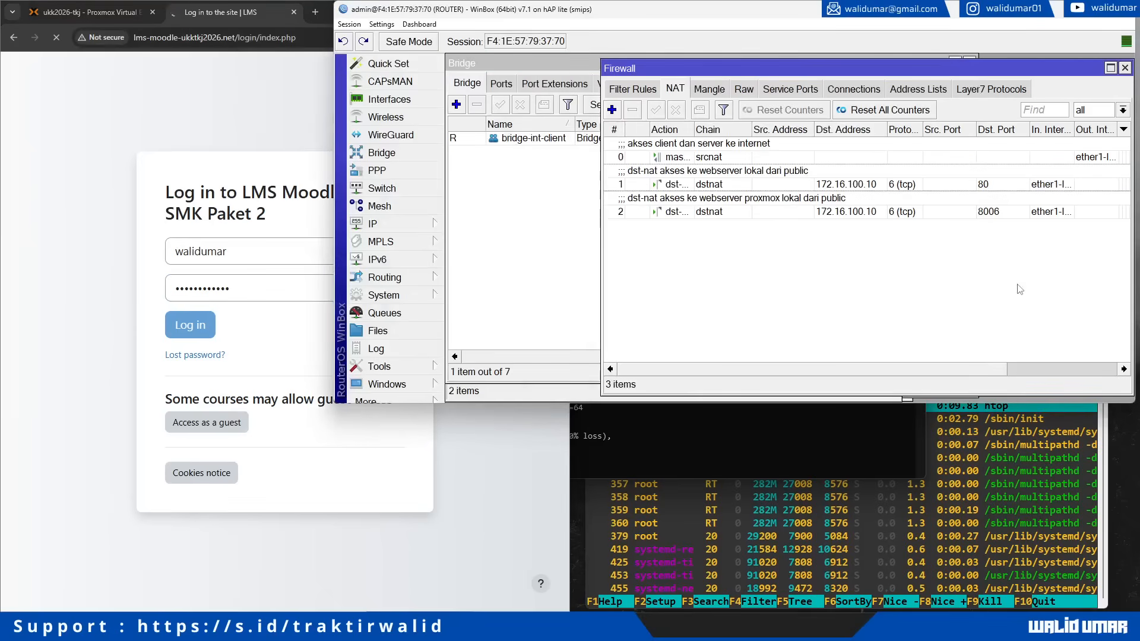
{"action": "double_click", "coordinate": [822, 185]}
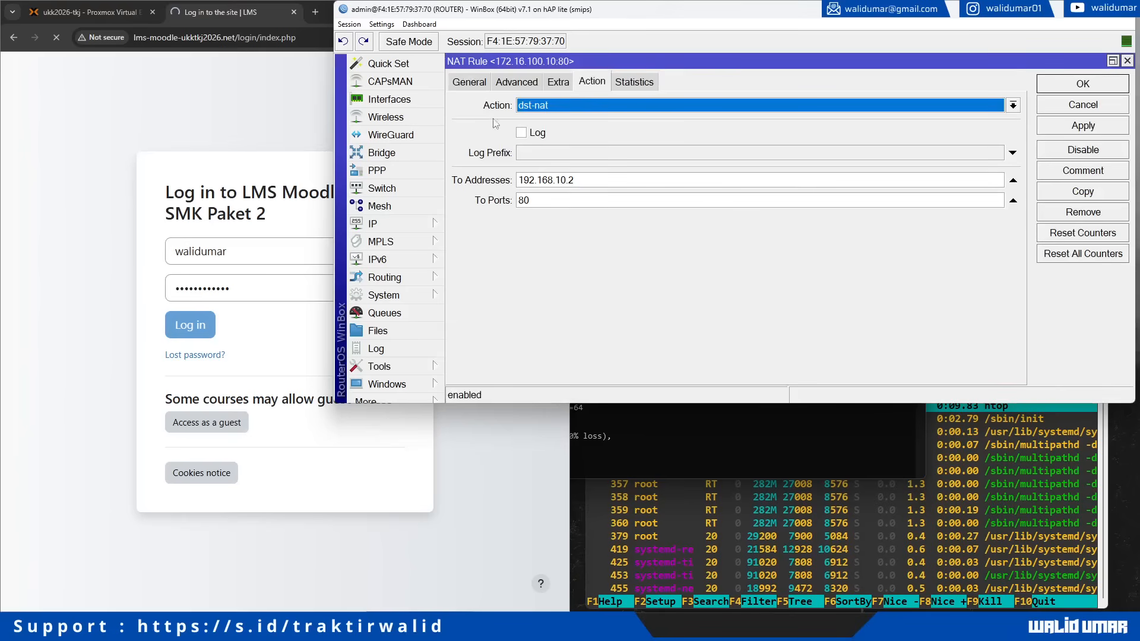
{"action": "left_click", "coordinate": [637, 86]}
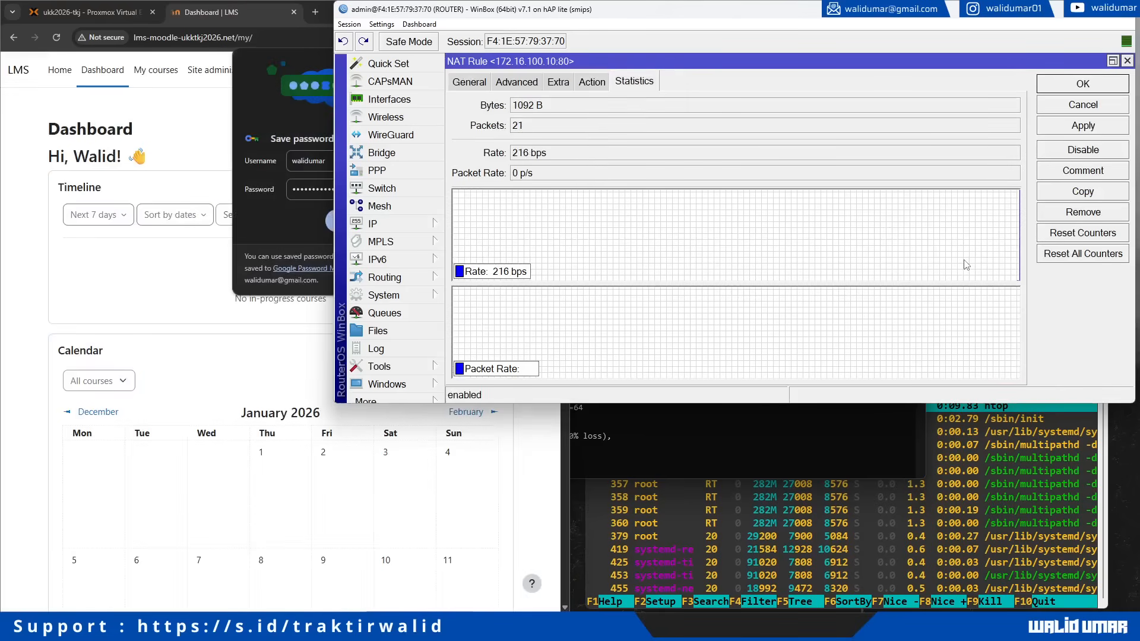
Step: Decline Chrome's password save and open Moodle's Site administration, landing on site registration
{"action": "left_click", "coordinate": [199, 265]}
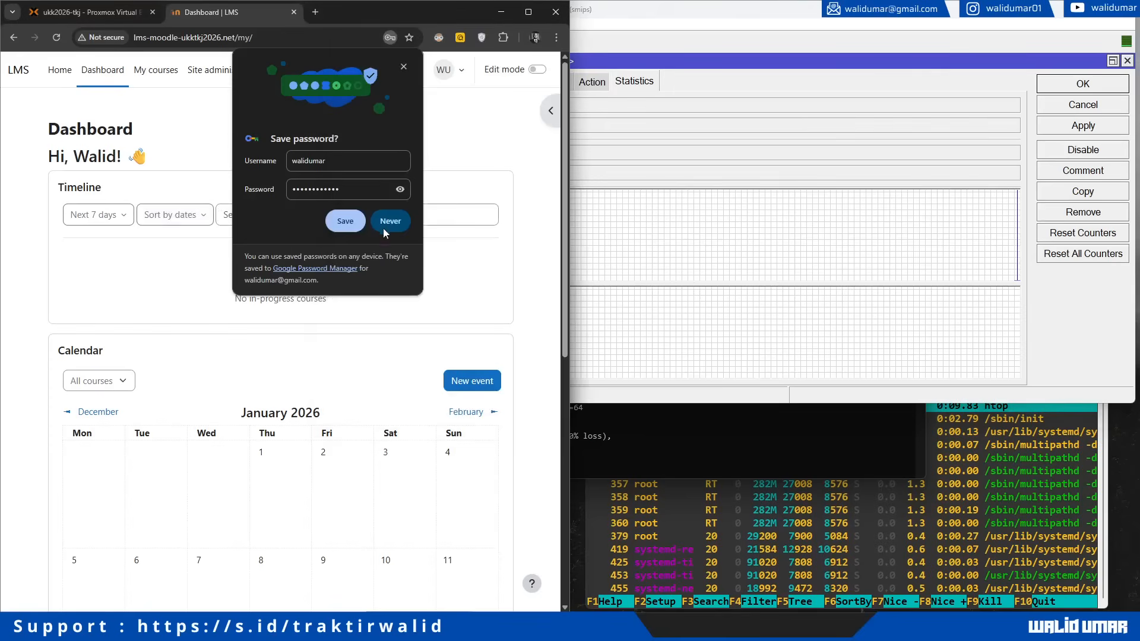
{"action": "left_click", "coordinate": [384, 226]}
{"action": "left_click", "coordinate": [157, 71]}
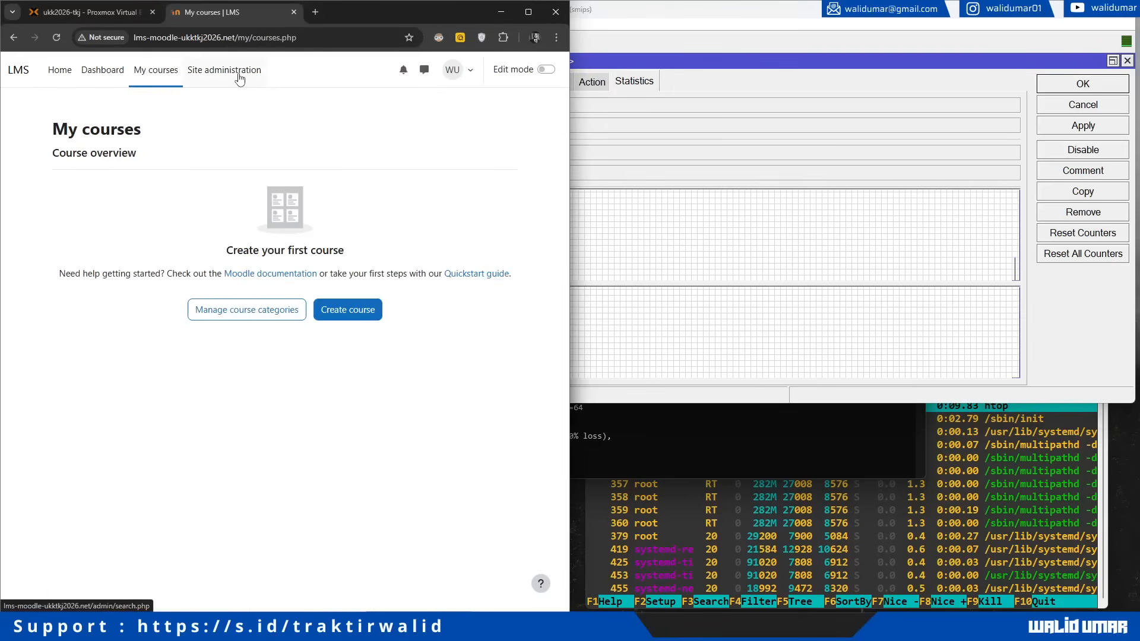
{"action": "left_click", "coordinate": [239, 79]}
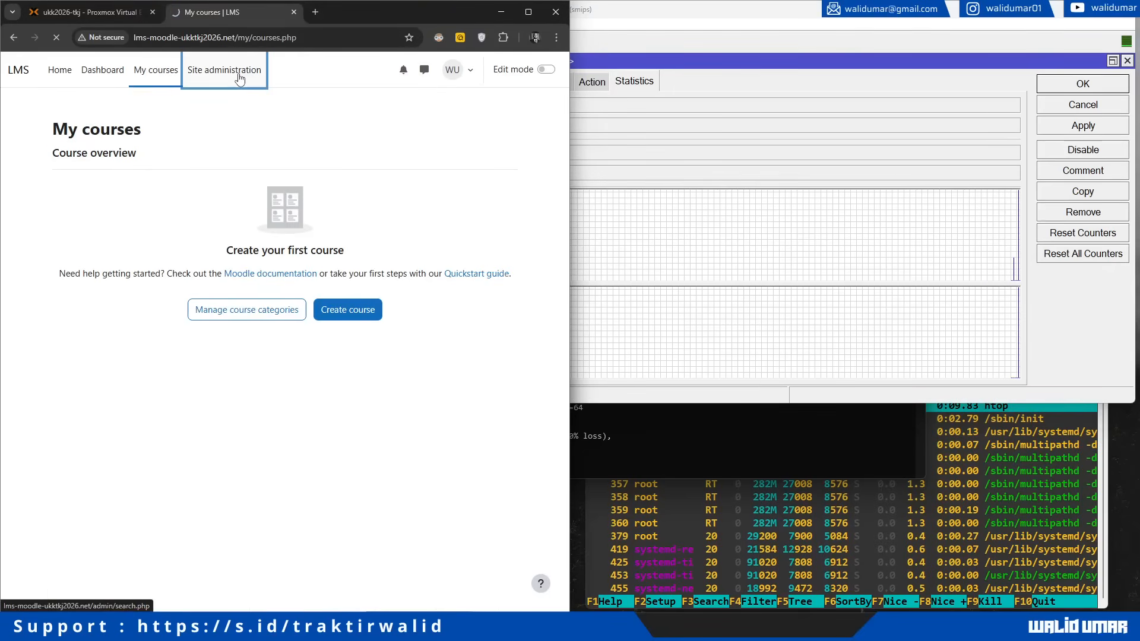
{"action": "left_click", "coordinate": [872, 245]}
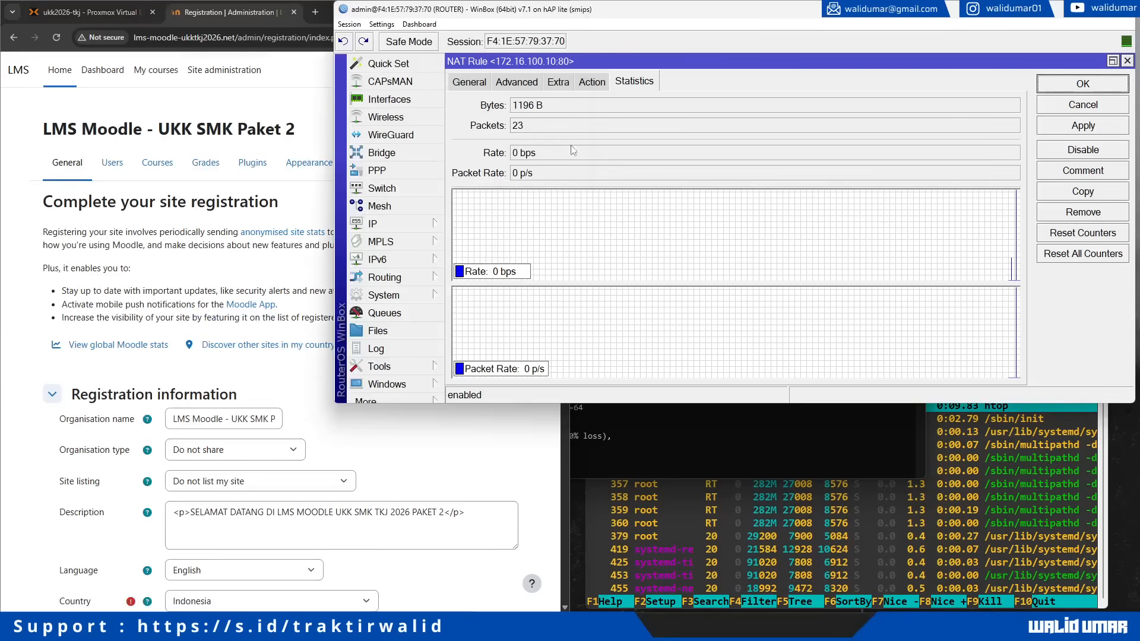
{"action": "left_click", "coordinate": [211, 205]}
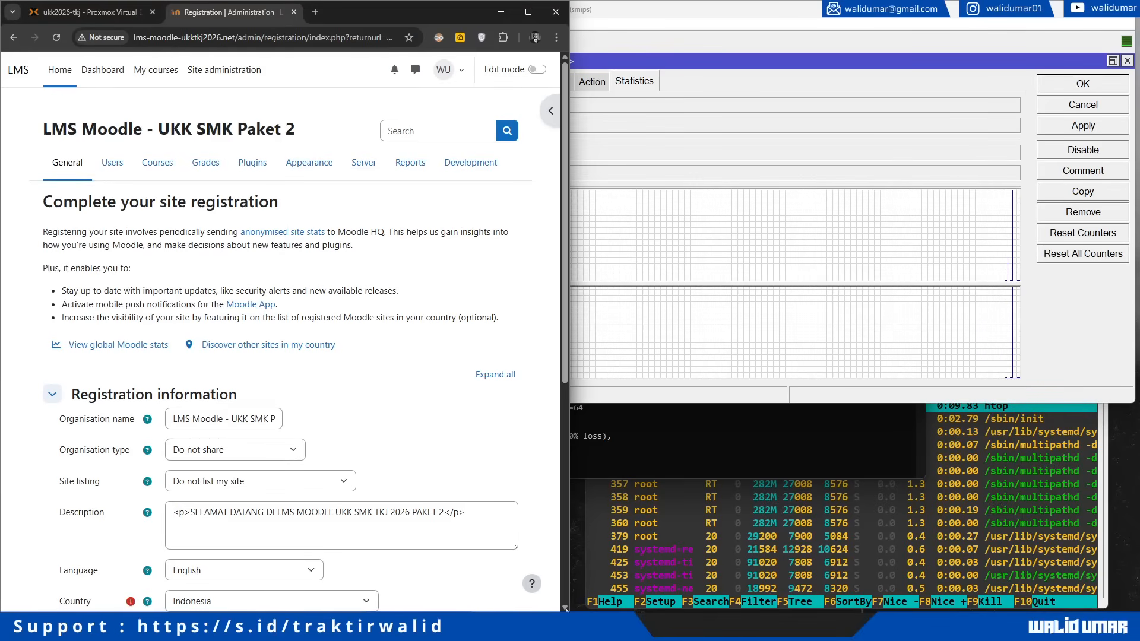
Step: Run ipconfig in Command Prompt and select the Ethernet adapter's address details
{"action": "left_click", "coordinate": [581, 410]}
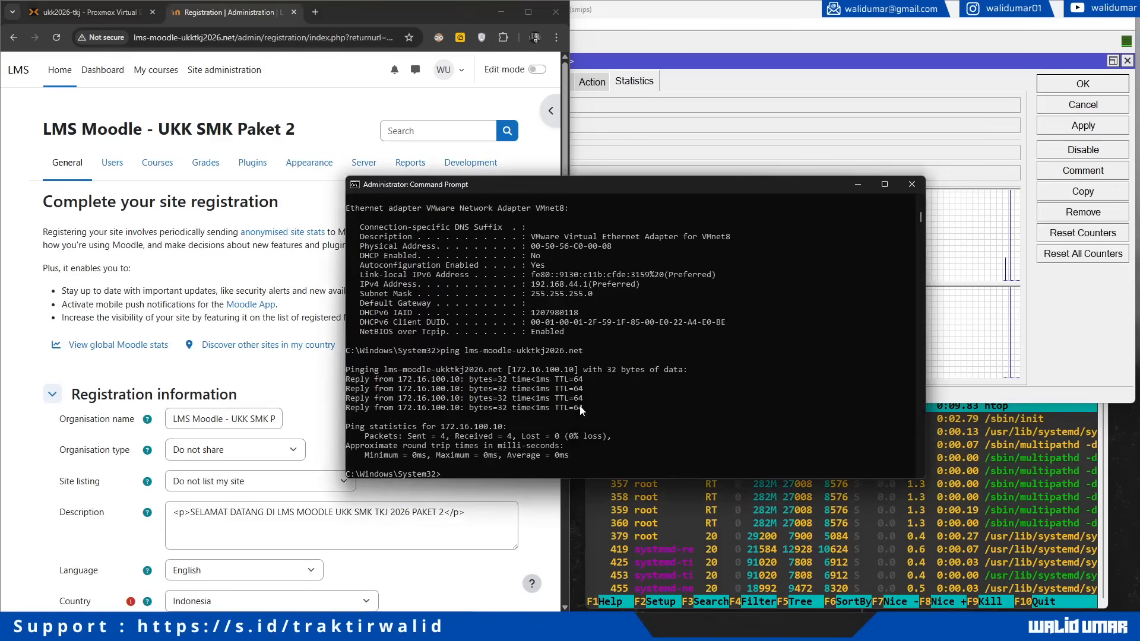
{"action": "type", "text": "ipconfig"}
{"action": "key", "text": "Return"}
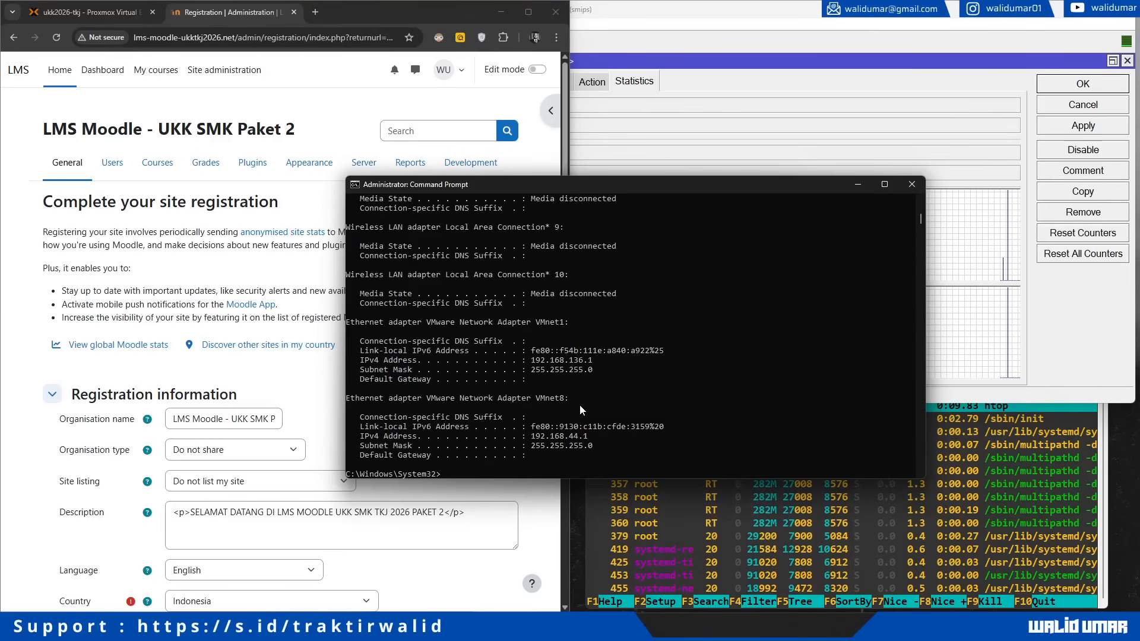
{"action": "scroll", "coordinate": [537, 458], "scroll_direction": "up", "scroll_amount": 10}
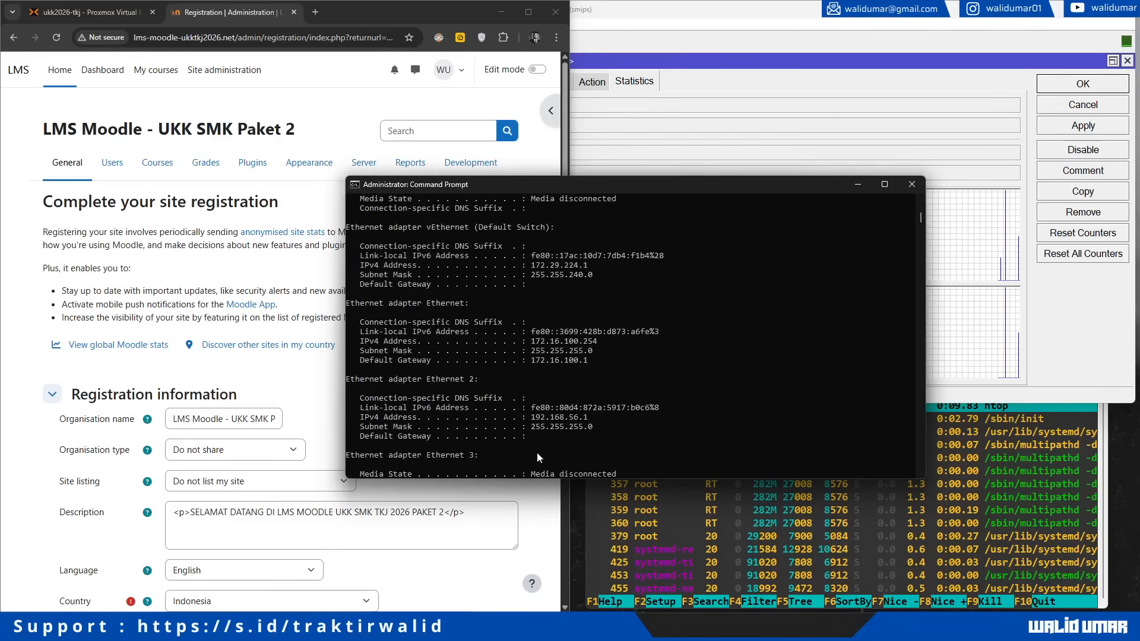
{"action": "scroll", "coordinate": [536, 456], "scroll_direction": "up", "scroll_amount": 3}
{"action": "left_click_drag", "start_coordinate": [391, 389], "coordinate": [572, 457]}
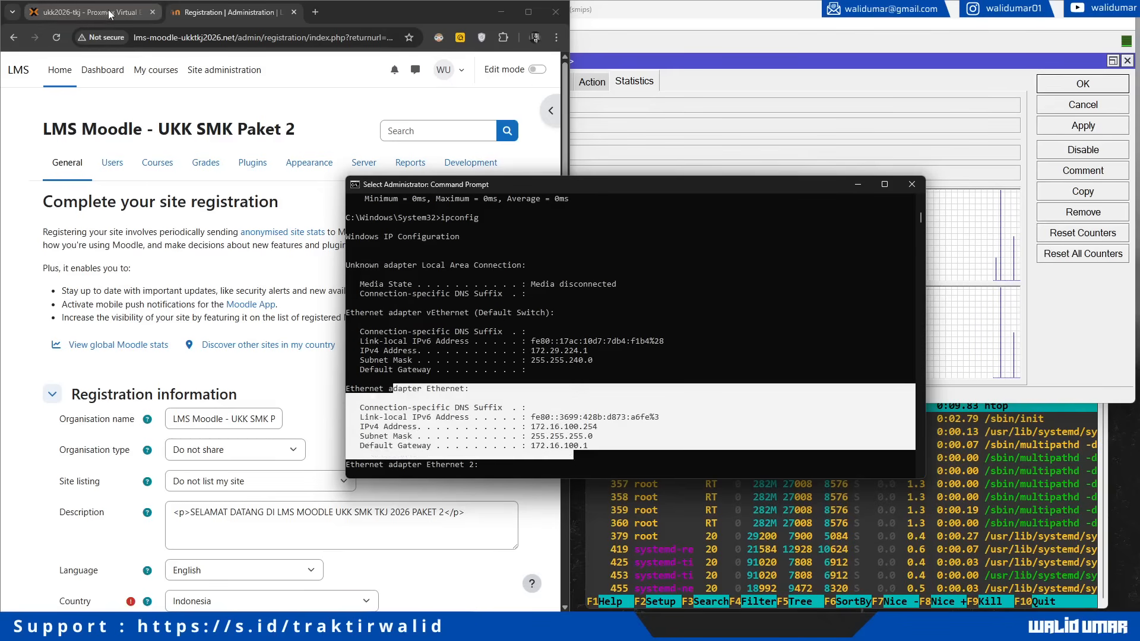
{"action": "left_click", "coordinate": [557, 38]}
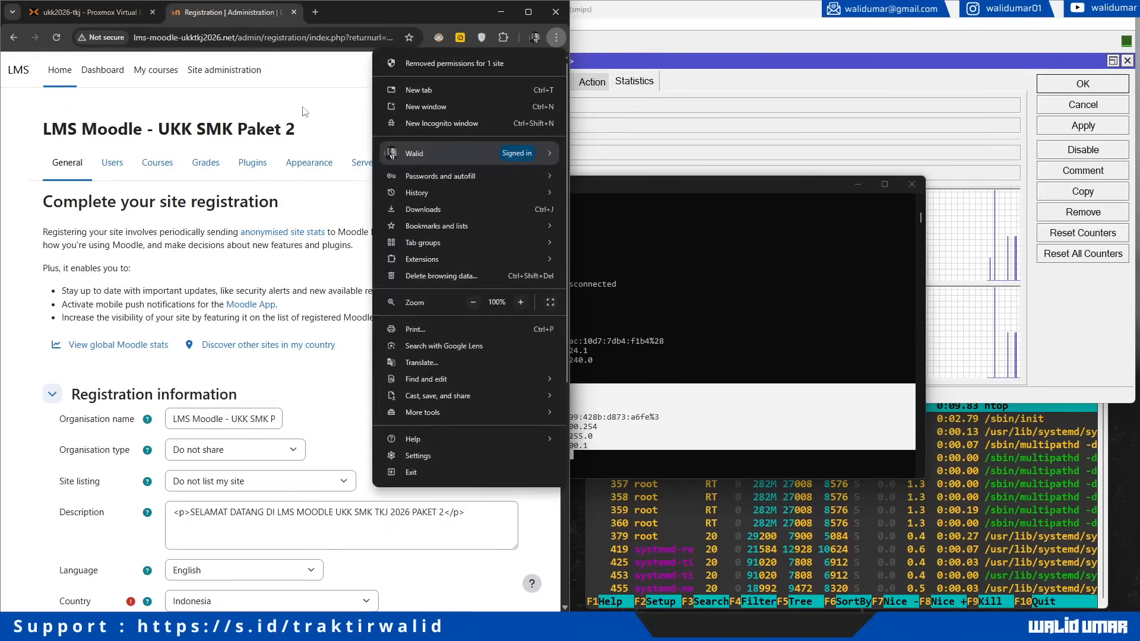
Step: Open the P2-SPK PDF from the UKK-TKJ-2026 Drive folder in a new tab and scroll through it
{"action": "left_click", "coordinate": [553, 39]}
{"action": "key", "text": "ctrl+t"}
{"action": "left_click", "coordinate": [548, 59]}
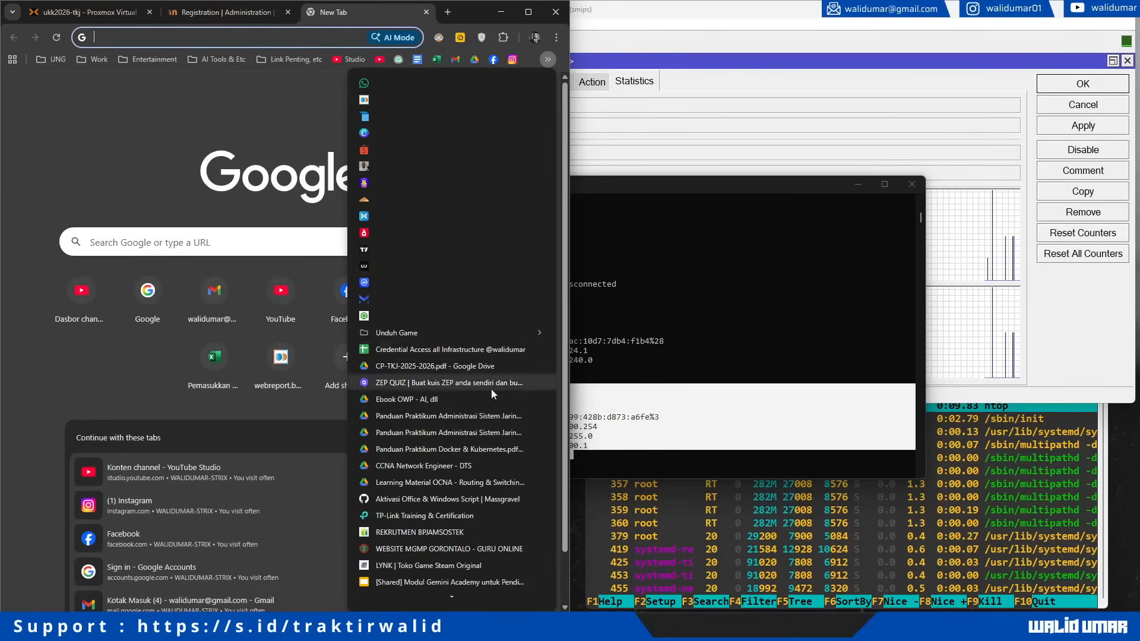
{"action": "scroll", "coordinate": [465, 596], "scroll_direction": "down", "scroll_amount": 1}
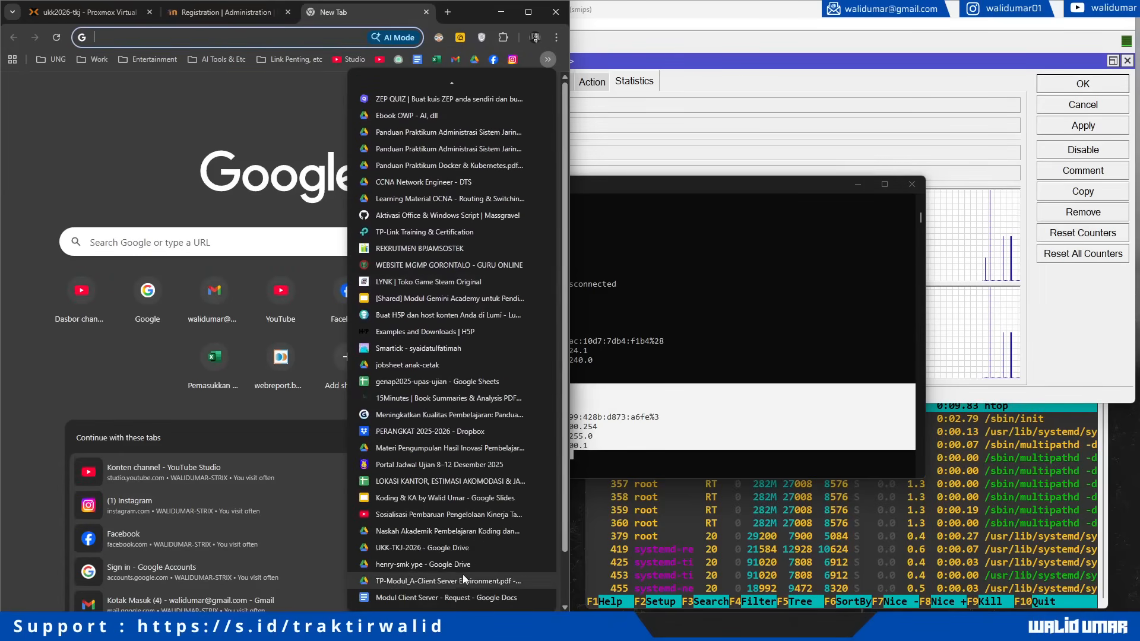
{"action": "left_click", "coordinate": [472, 551]}
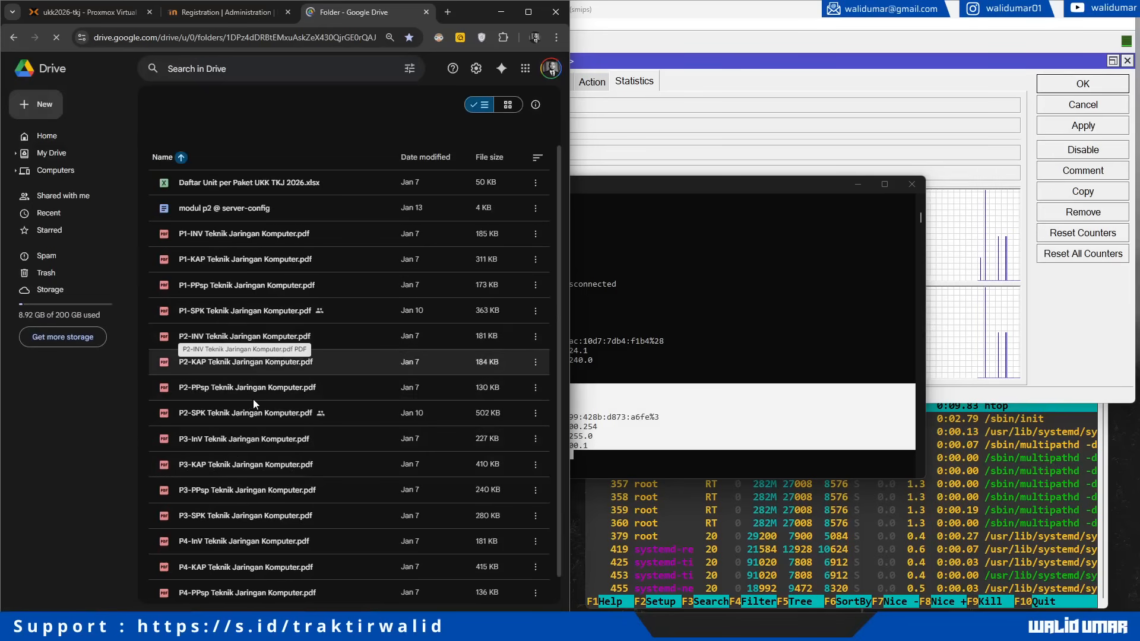
{"action": "left_click", "coordinate": [269, 408]}
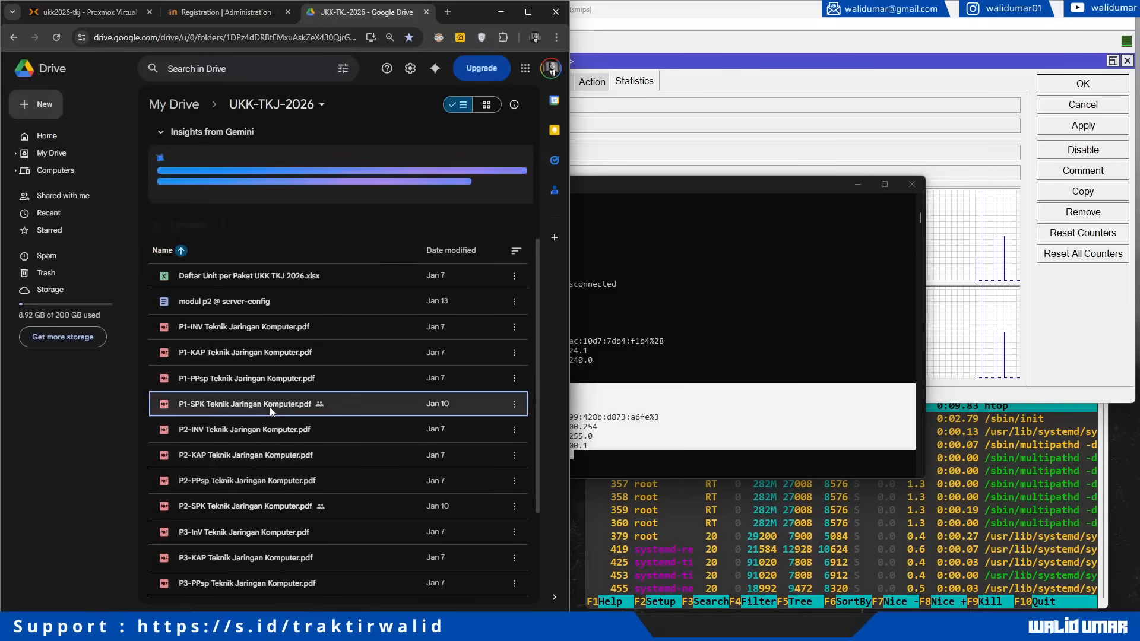
{"action": "left_click", "coordinate": [246, 530]}
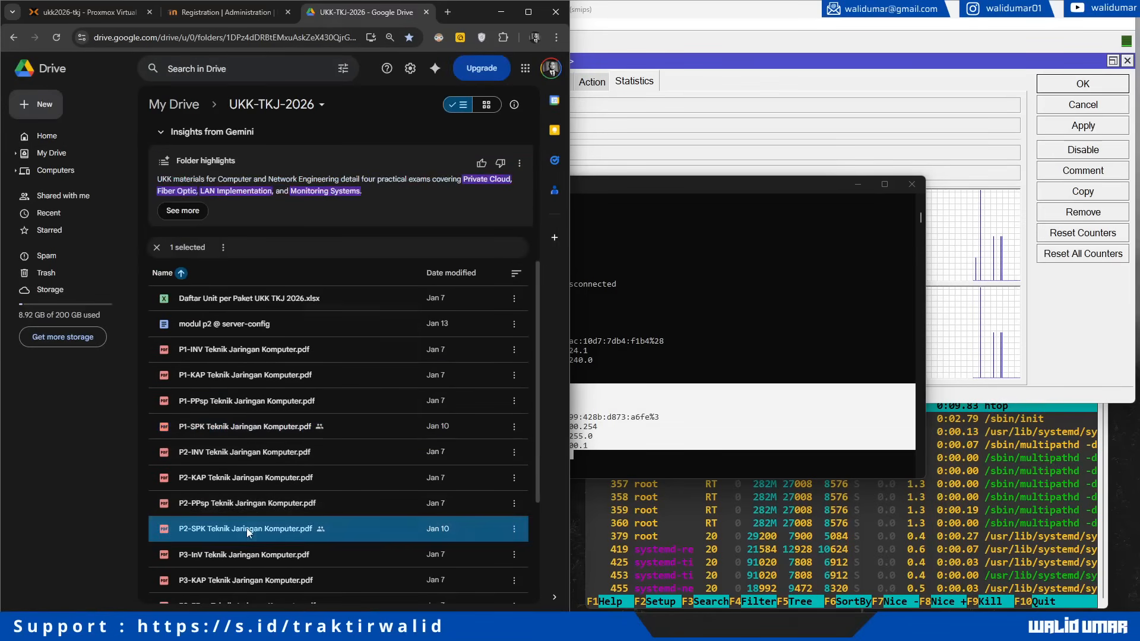
{"action": "right_click", "coordinate": [247, 528]}
{"action": "mouse_move", "coordinate": [388, 333]}
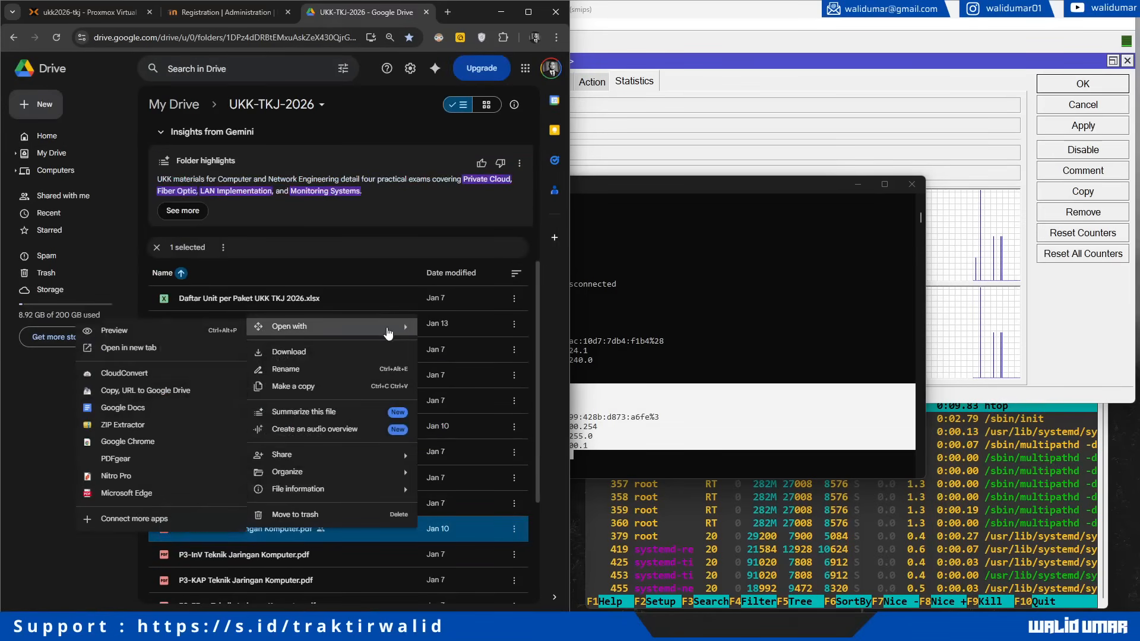
{"action": "left_click", "coordinate": [160, 350]}
{"action": "left_click", "coordinate": [323, 12]}
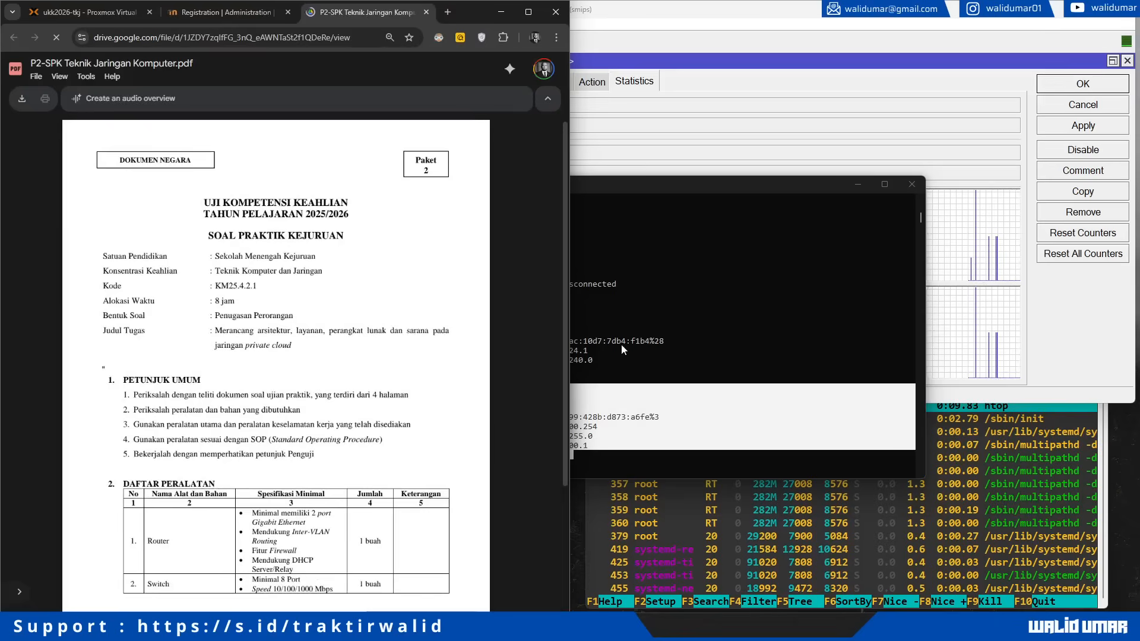
{"action": "scroll", "coordinate": [363, 375], "scroll_direction": "down", "scroll_amount": 8}
{"action": "scroll", "coordinate": [363, 374], "scroll_direction": "down", "scroll_amount": 15}
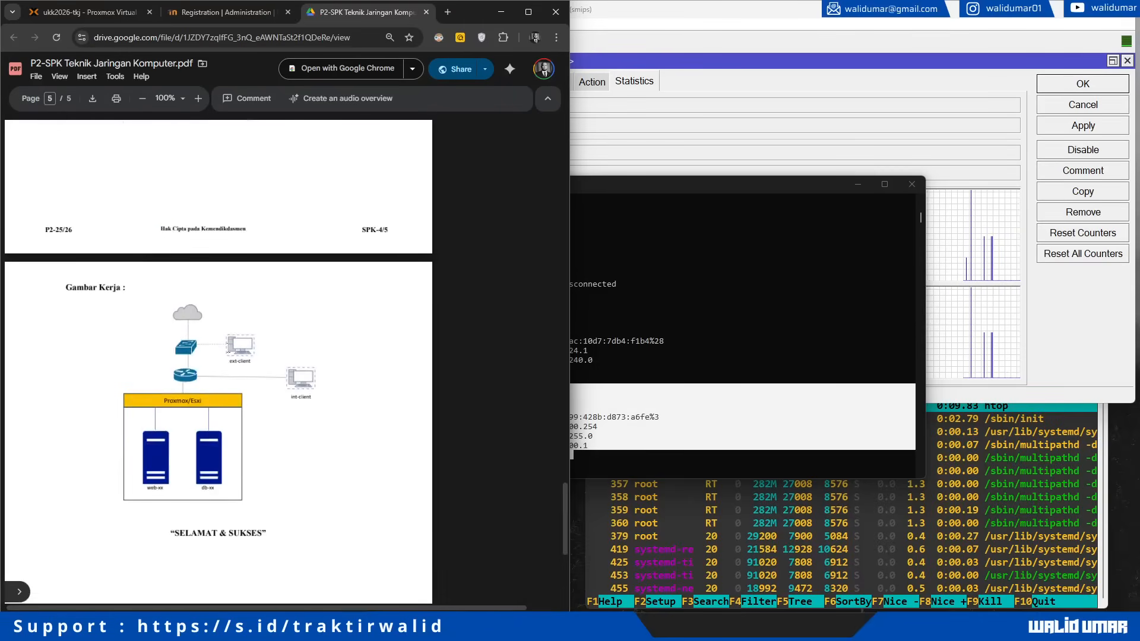
Step: Review the ipconfig output in Command Prompt, then glance back at the Moodle page
{"action": "left_click", "coordinate": [583, 374]}
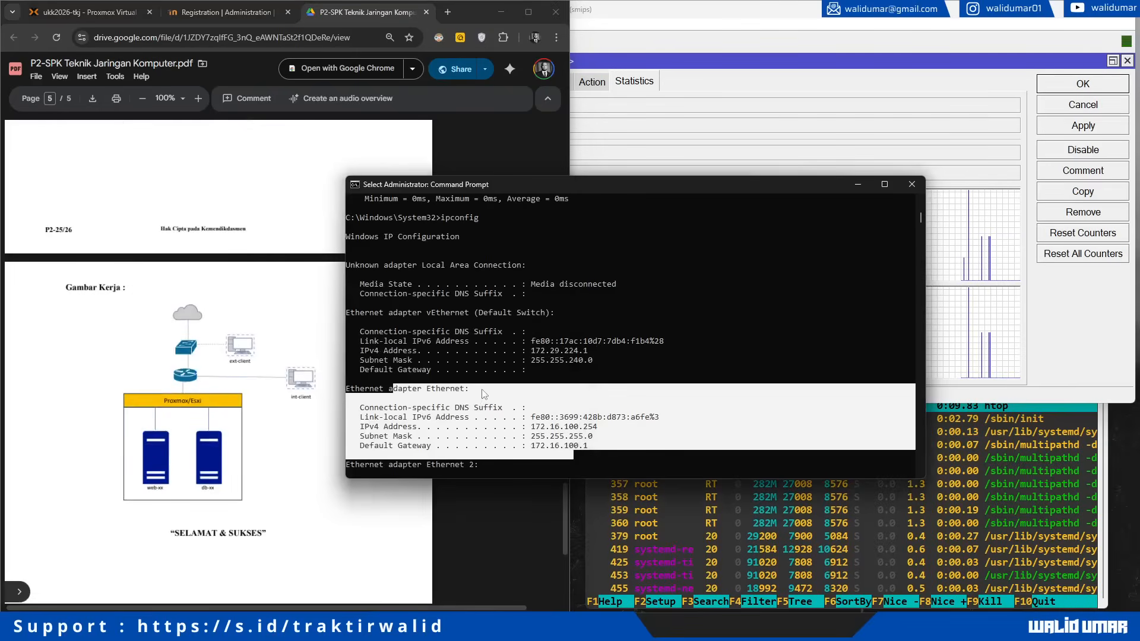
{"action": "scroll", "coordinate": [264, 378], "scroll_direction": "up", "scroll_amount": 10}
{"action": "left_click_drag", "start_coordinate": [531, 426], "coordinate": [589, 444]}
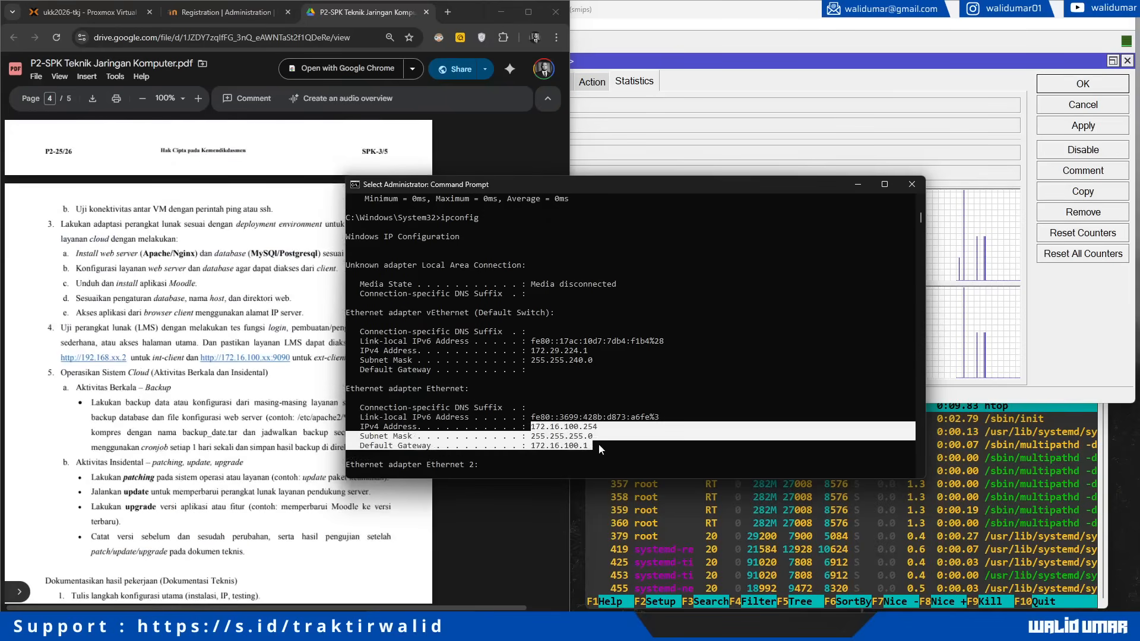
{"action": "scroll", "coordinate": [226, 404], "scroll_direction": "down", "scroll_amount": 10}
{"action": "scroll", "coordinate": [258, 323], "scroll_direction": "up", "scroll_amount": 1}
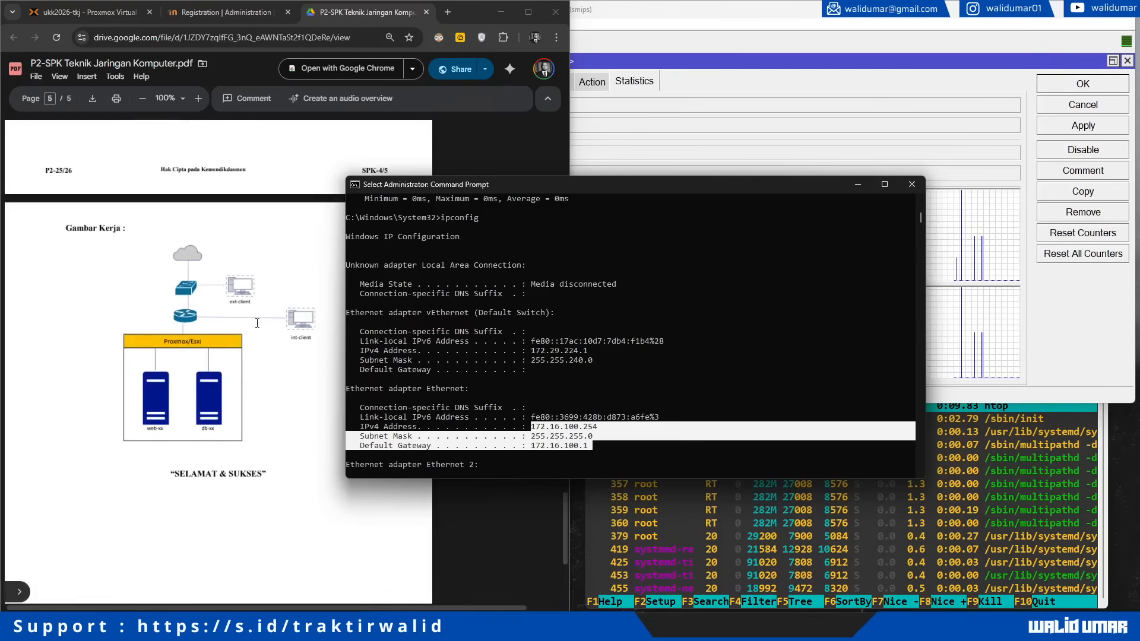
{"action": "left_click", "coordinate": [225, 12]}
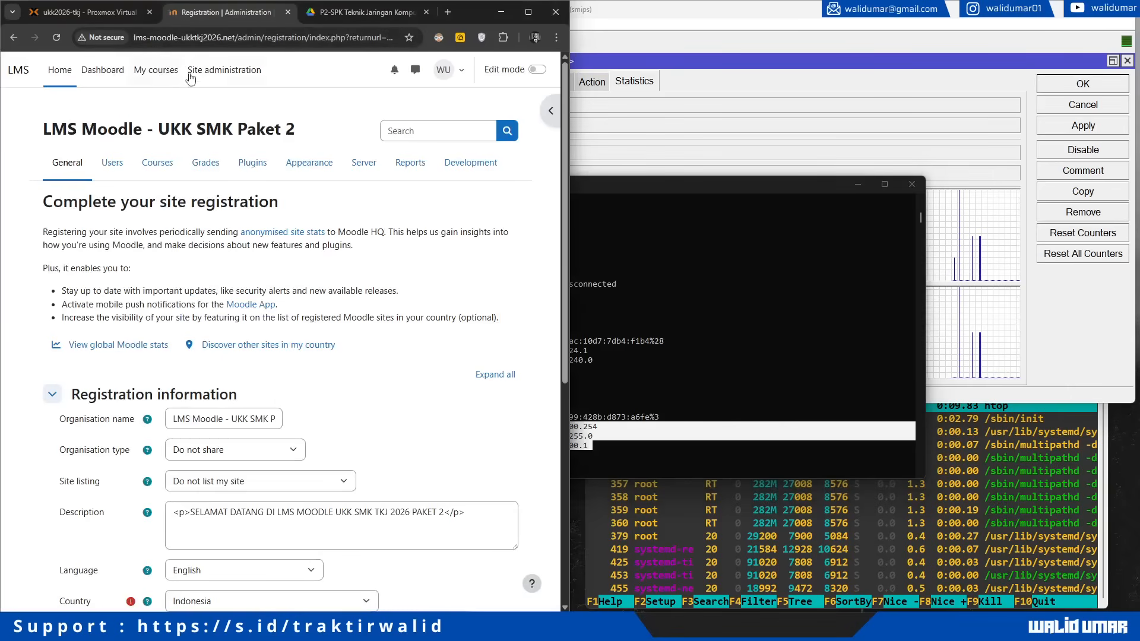
Step: Check the Ethernet adapter's 192.168.100.254 address and 192.168.100.1 gateway, then return to Moodle registration
{"action": "left_click", "coordinate": [669, 277]}
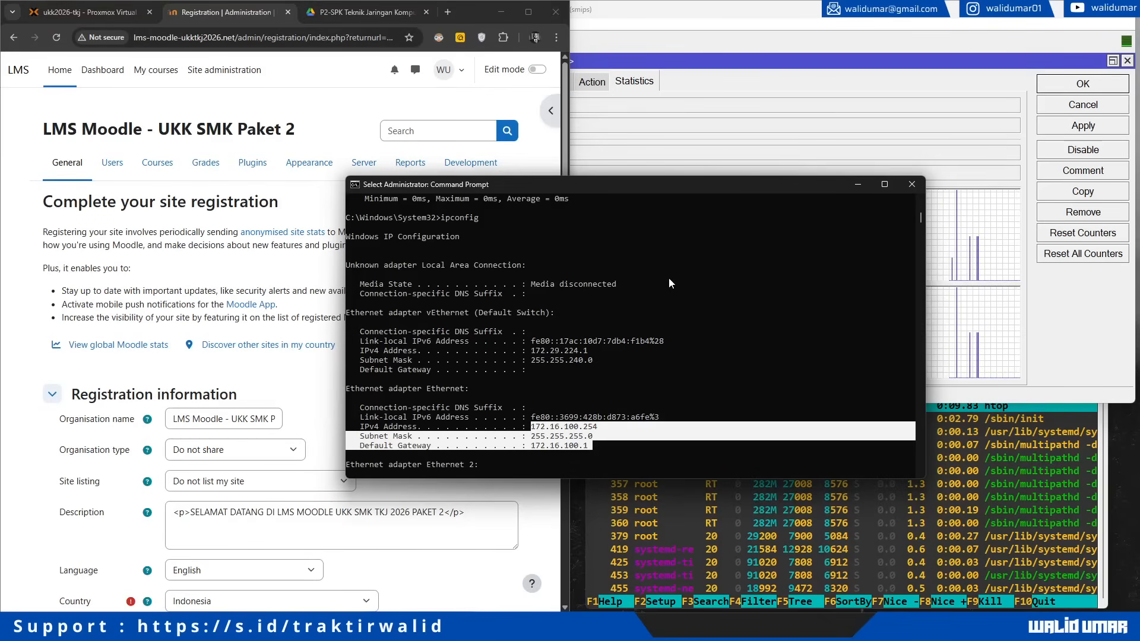
{"action": "key", "text": "F9"}
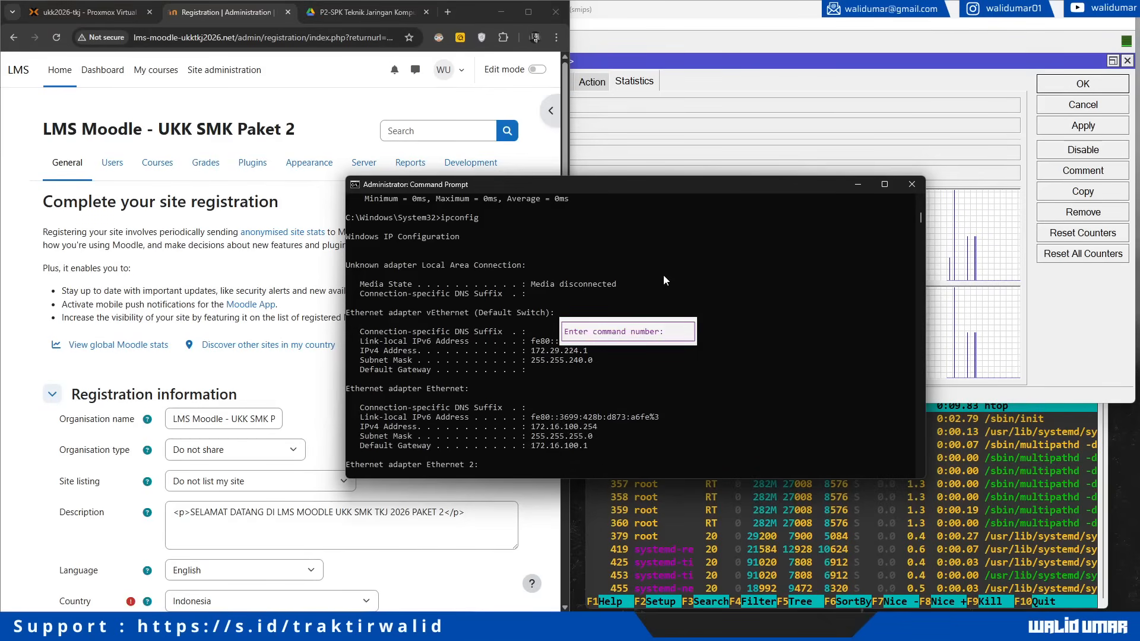
{"action": "key", "text": "Escape"}
{"action": "left_click", "coordinate": [714, 633]}
{"action": "left_click", "coordinate": [702, 634]}
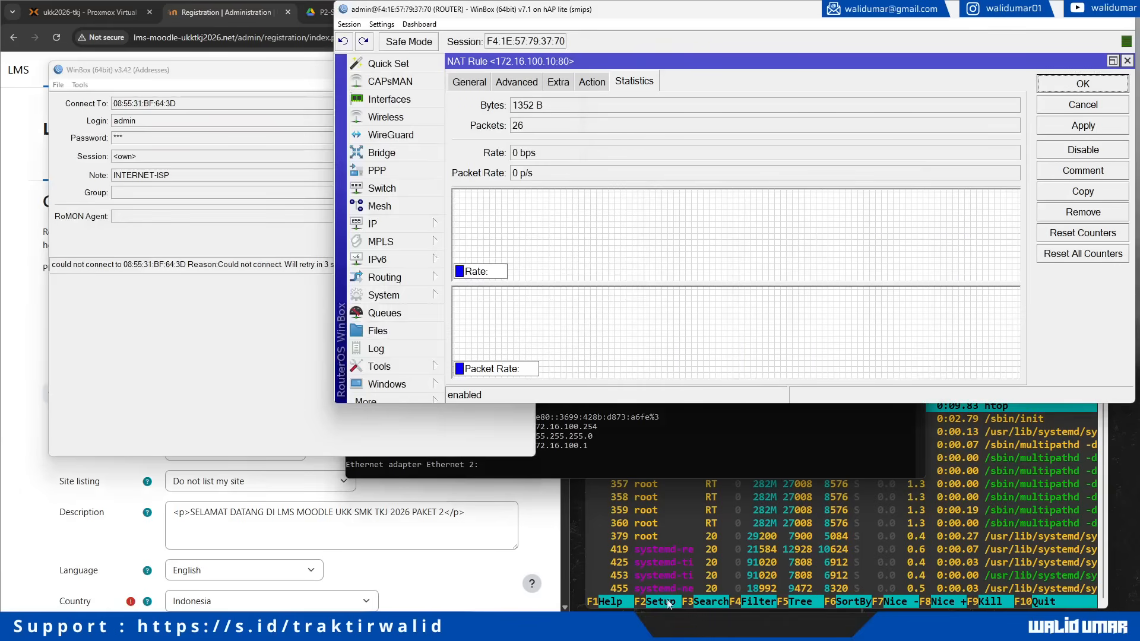
{"action": "left_click", "coordinate": [687, 451]}
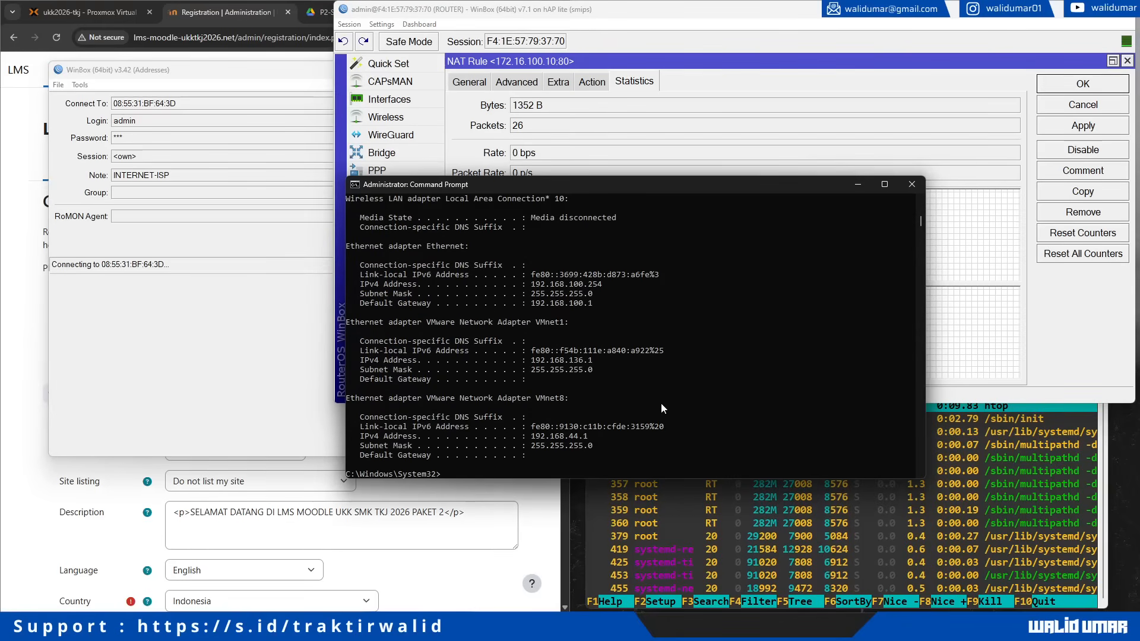
{"action": "left_click_drag", "start_coordinate": [361, 246], "coordinate": [618, 319]}
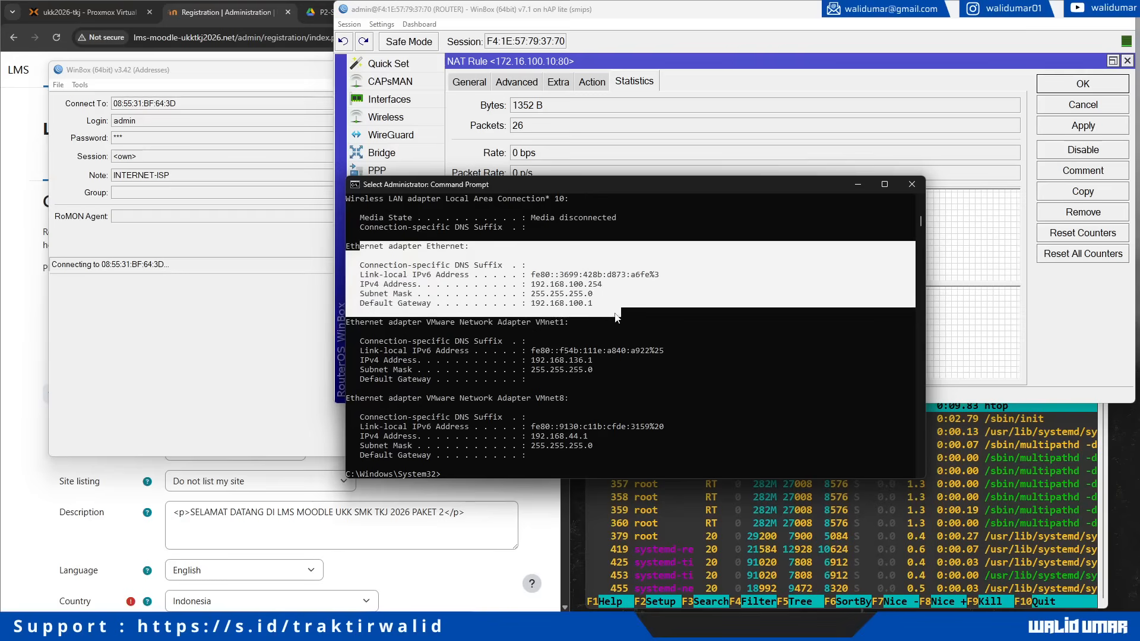
{"action": "scroll", "coordinate": [611, 315], "scroll_direction": "up", "scroll_amount": 2}
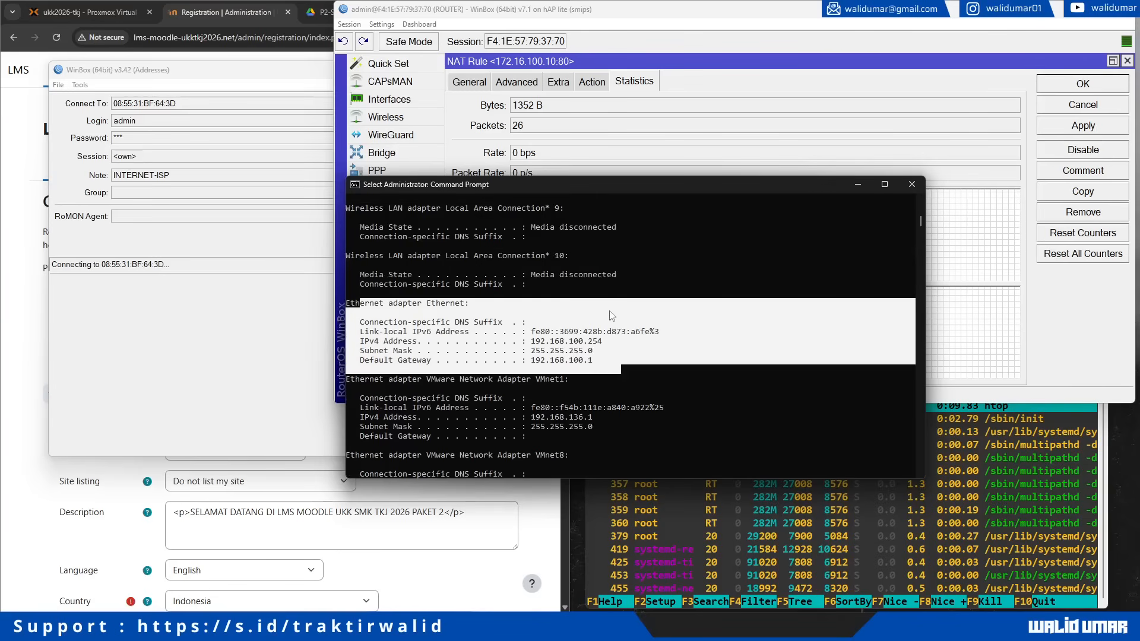
{"action": "left_click", "coordinate": [612, 315]}
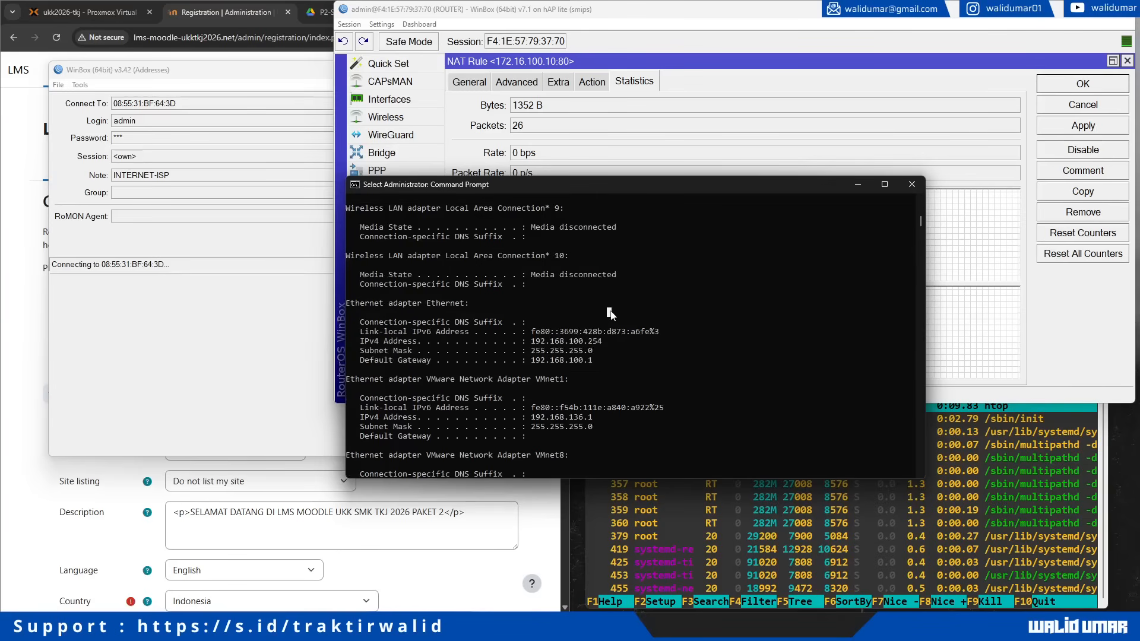
{"action": "scroll", "coordinate": [612, 315], "scroll_direction": "up", "scroll_amount": 8}
{"action": "scroll", "coordinate": [612, 315], "scroll_direction": "up", "scroll_amount": 3}
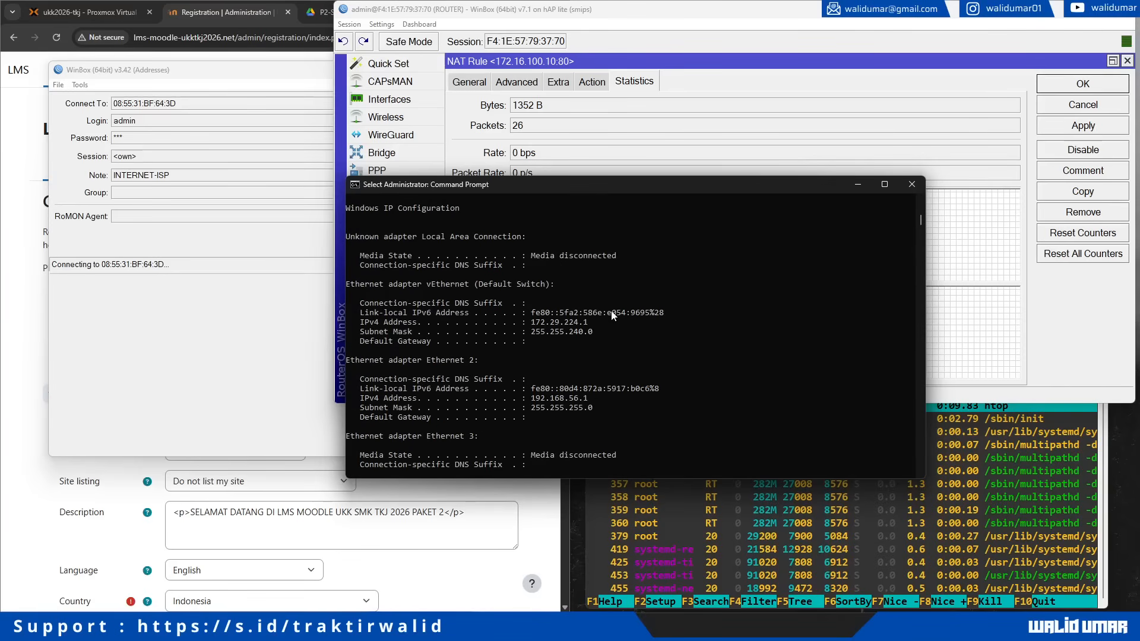
{"action": "scroll", "coordinate": [612, 315], "scroll_direction": "down", "scroll_amount": 8}
{"action": "scroll", "coordinate": [613, 315], "scroll_direction": "down", "scroll_amount": 3}
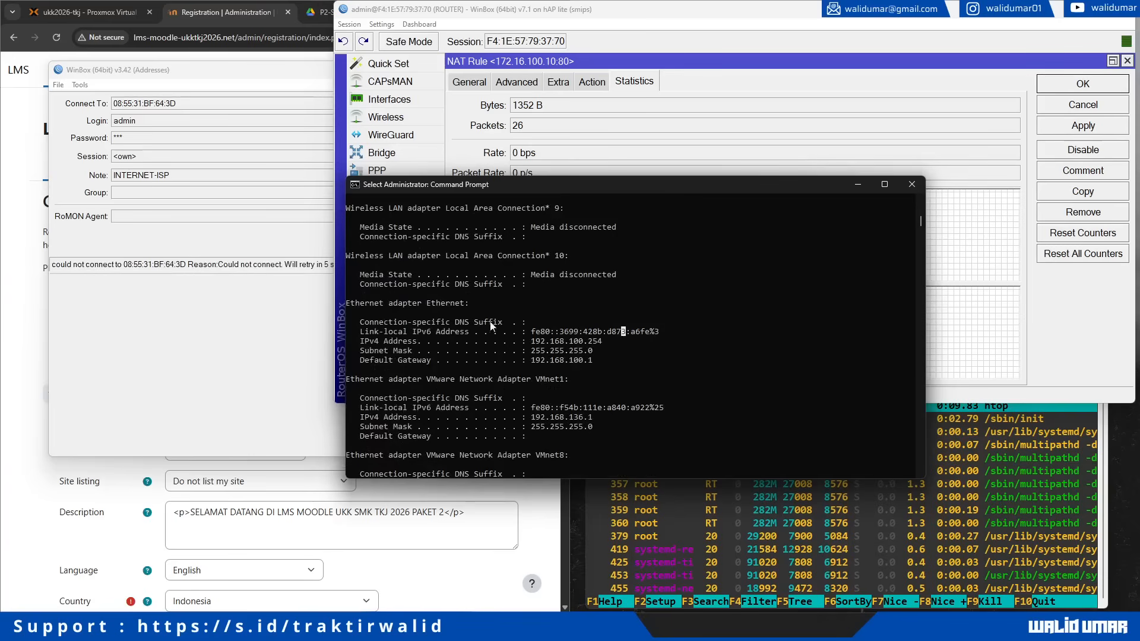
{"action": "left_click", "coordinate": [159, 311]}
{"action": "left_click", "coordinate": [57, 37]}
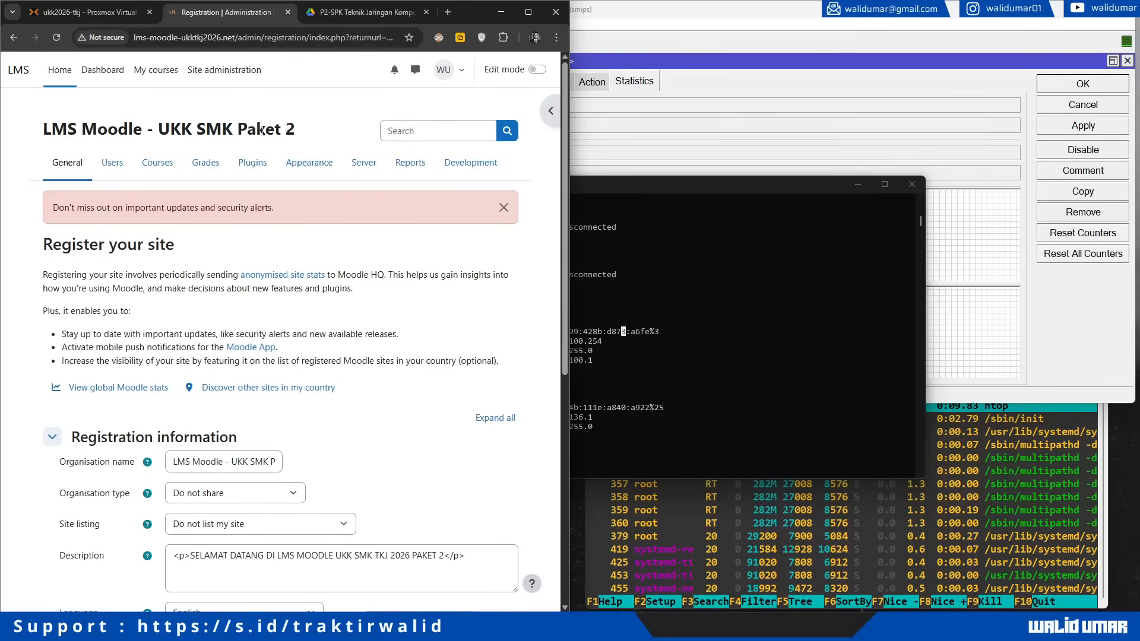
Step: Visit the Moodle site home and its enrolled participants list
{"action": "left_click", "coordinate": [59, 73]}
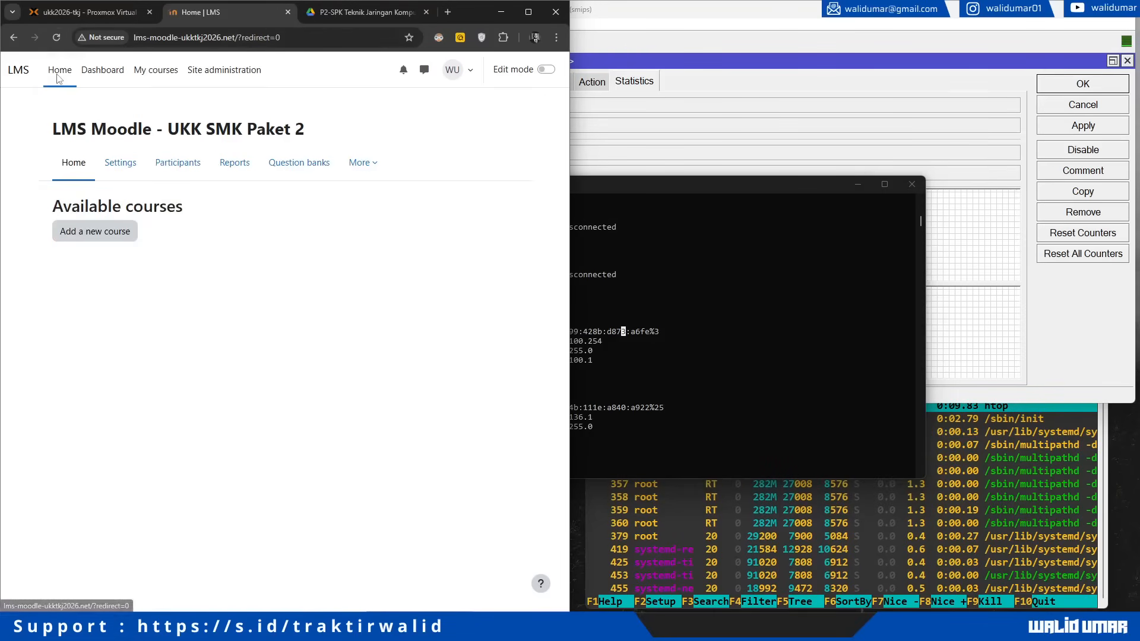
{"action": "left_click", "coordinate": [119, 170]}
{"action": "left_click", "coordinate": [172, 164]}
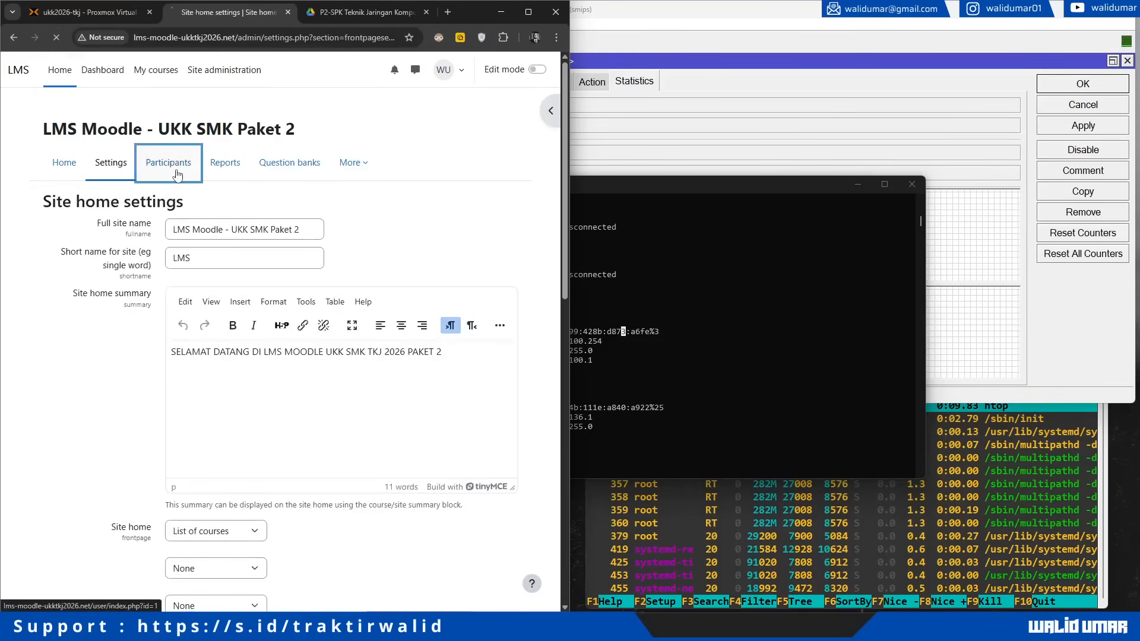
{"action": "left_click", "coordinate": [64, 162]}
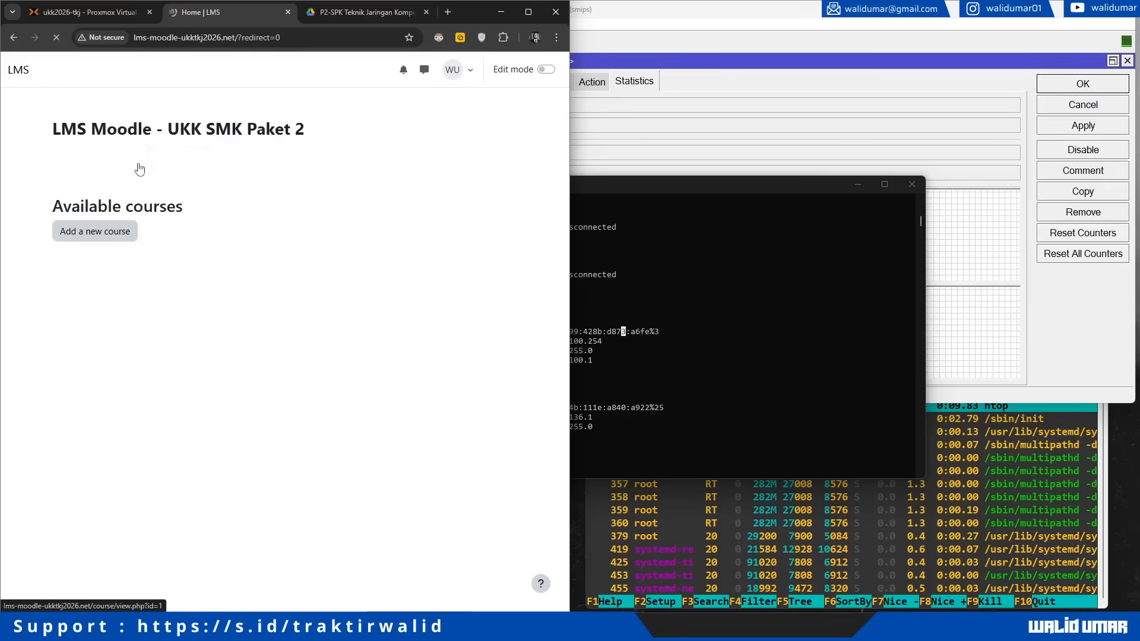
Step: Zoom the P2-SPK PDF to 150% and highlight the port 9090 firewall requirement
{"action": "left_click", "coordinate": [349, 12]}
{"action": "scroll", "coordinate": [301, 326], "scroll_direction": "up", "scroll_amount": 15}
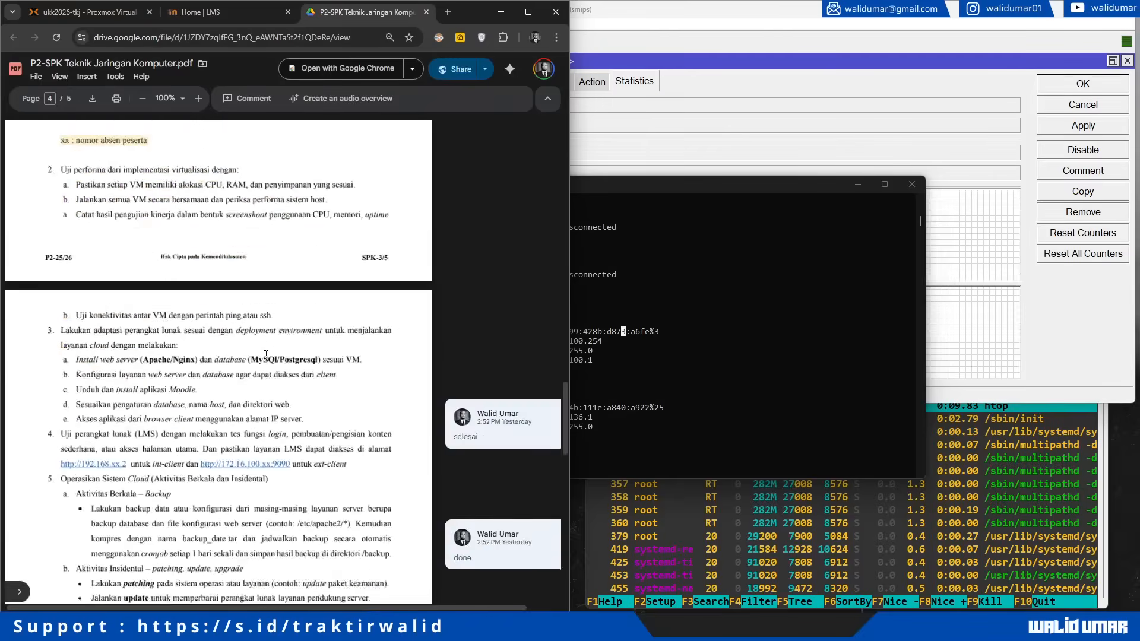
{"action": "left_click", "coordinate": [198, 98]}
{"action": "left_click", "coordinate": [198, 99]}
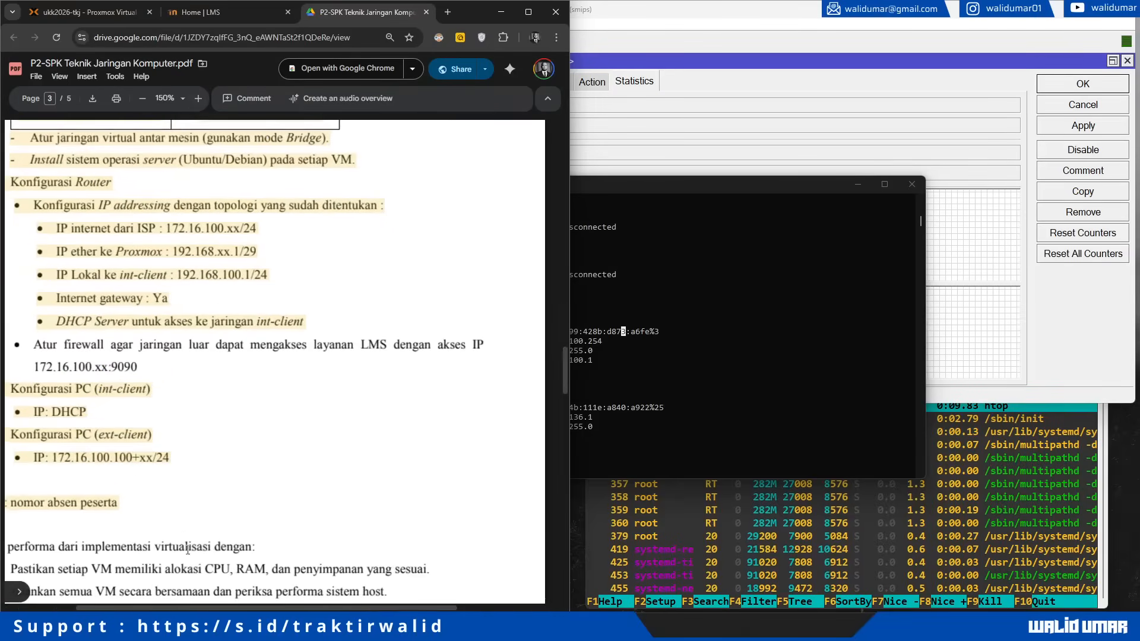
{"action": "left_click_drag", "start_coordinate": [224, 607], "coordinate": [158, 606]}
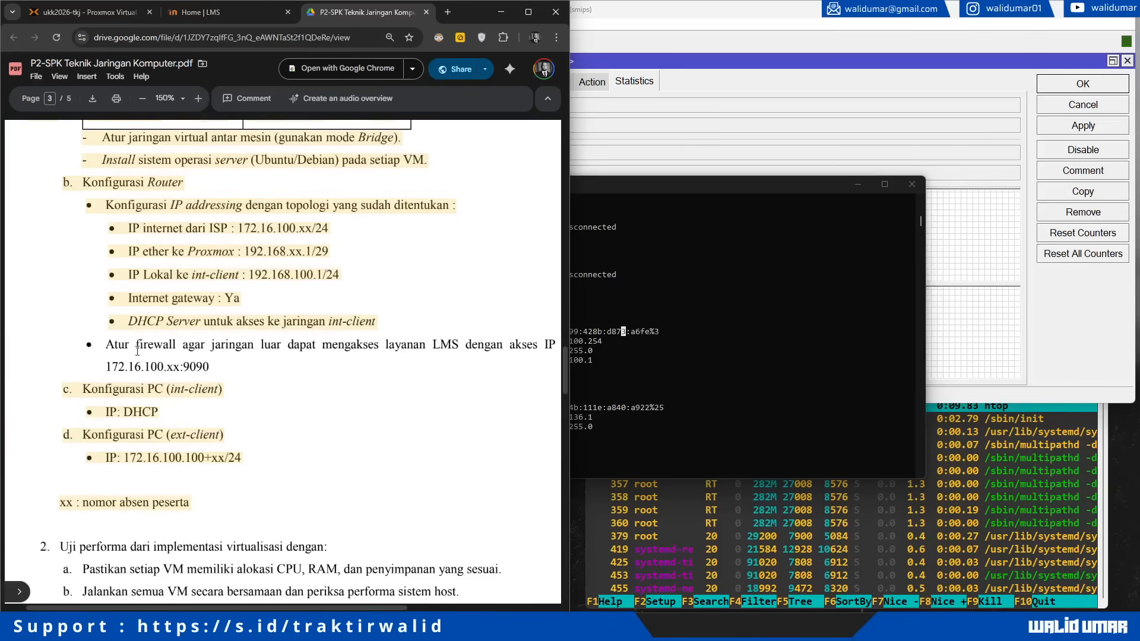
{"action": "left_click_drag", "start_coordinate": [105, 346], "coordinate": [213, 369]}
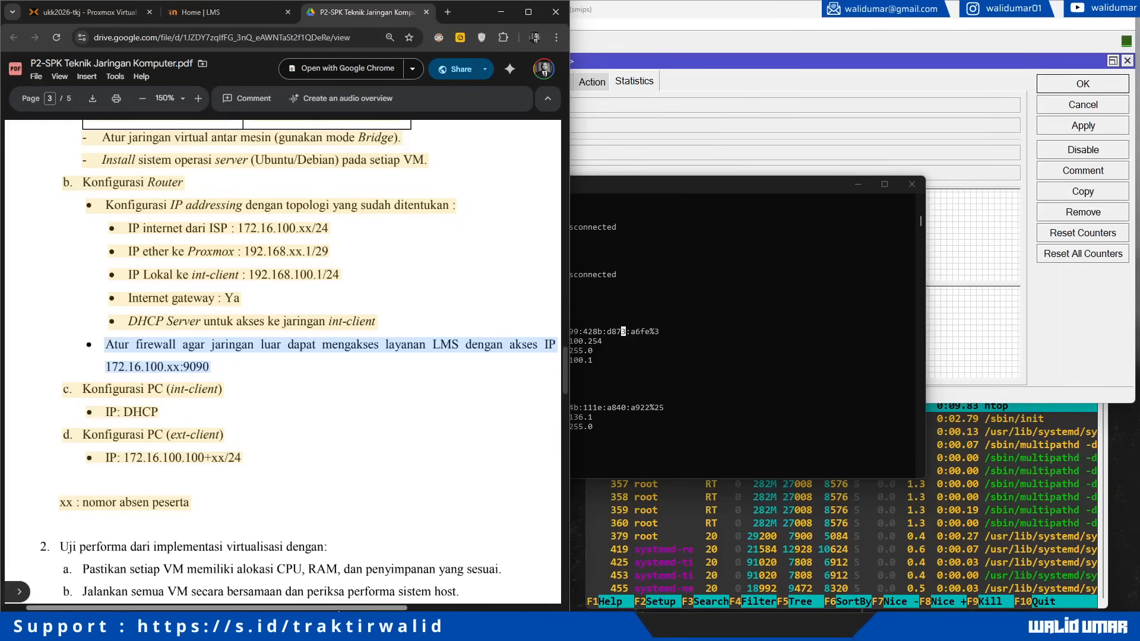
{"action": "left_click_drag", "start_coordinate": [338, 608], "coordinate": [347, 610]}
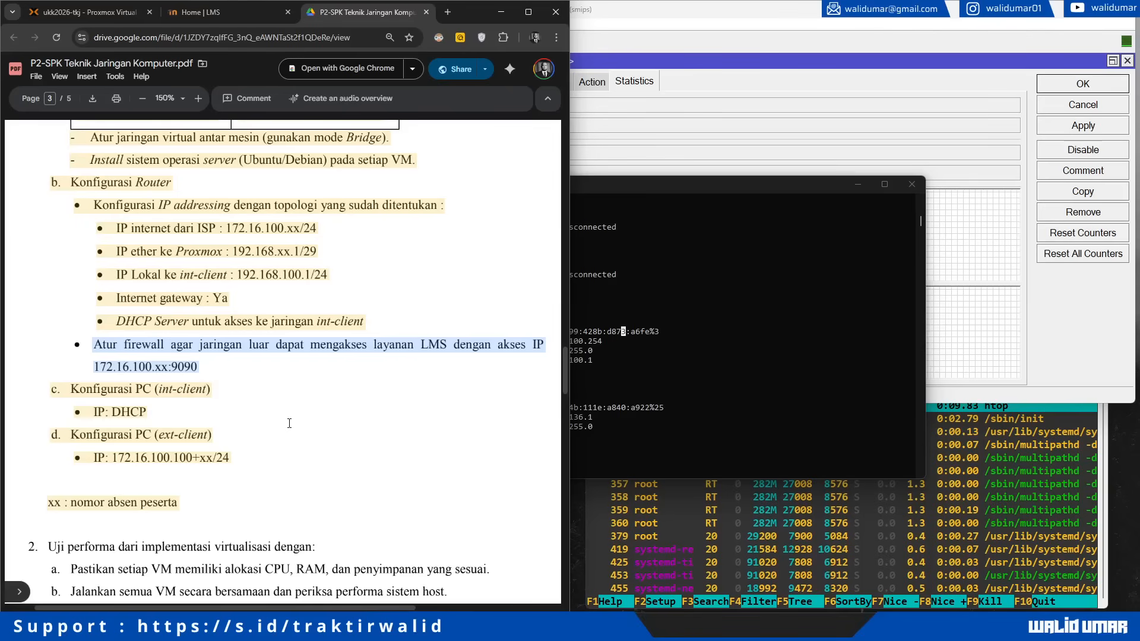
{"action": "left_click_drag", "start_coordinate": [94, 345], "coordinate": [202, 367]}
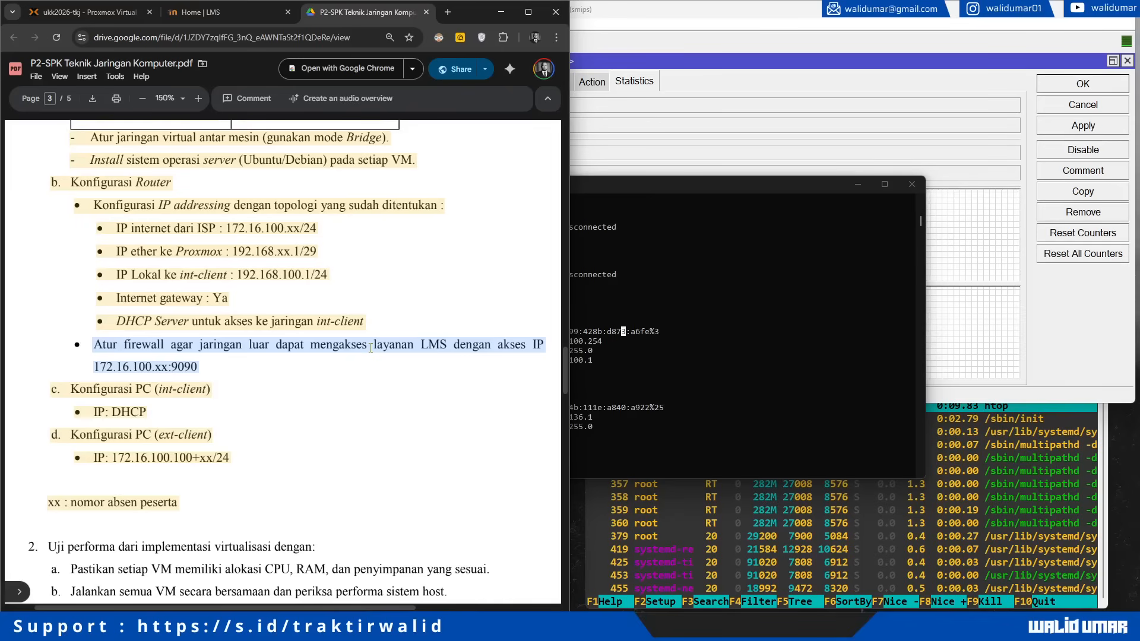
{"action": "left_click", "coordinate": [203, 349]}
Step: Scroll the PDF to page 4's backup, patching and documentation tasks
{"action": "scroll", "coordinate": [232, 395], "scroll_direction": "down", "scroll_amount": 6}
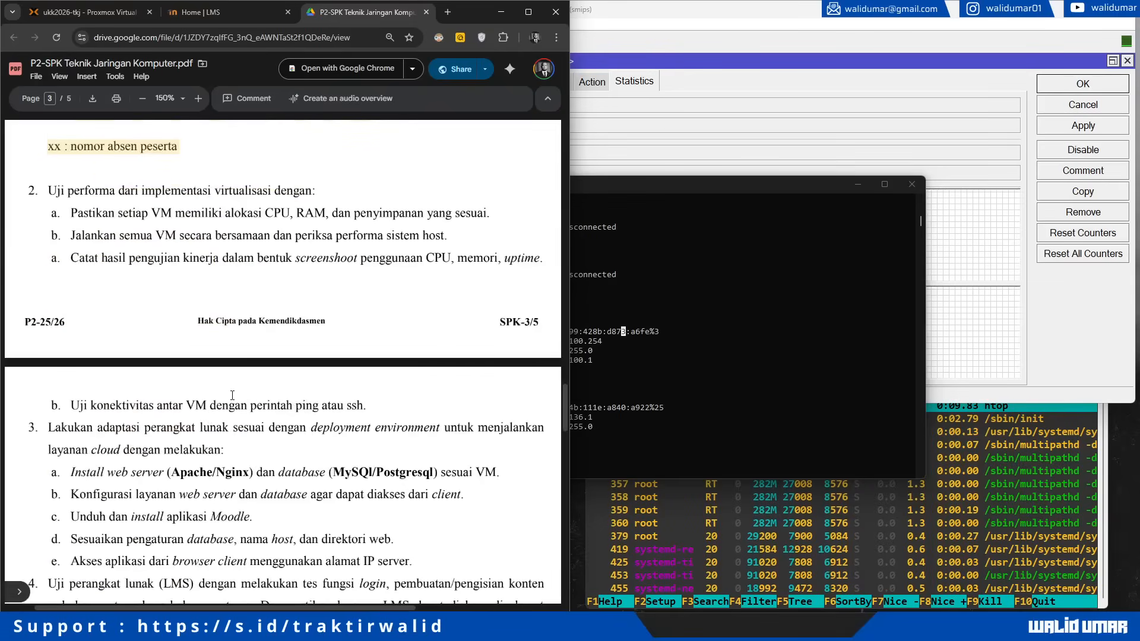
{"action": "scroll", "coordinate": [232, 395], "scroll_direction": "down", "scroll_amount": 5}
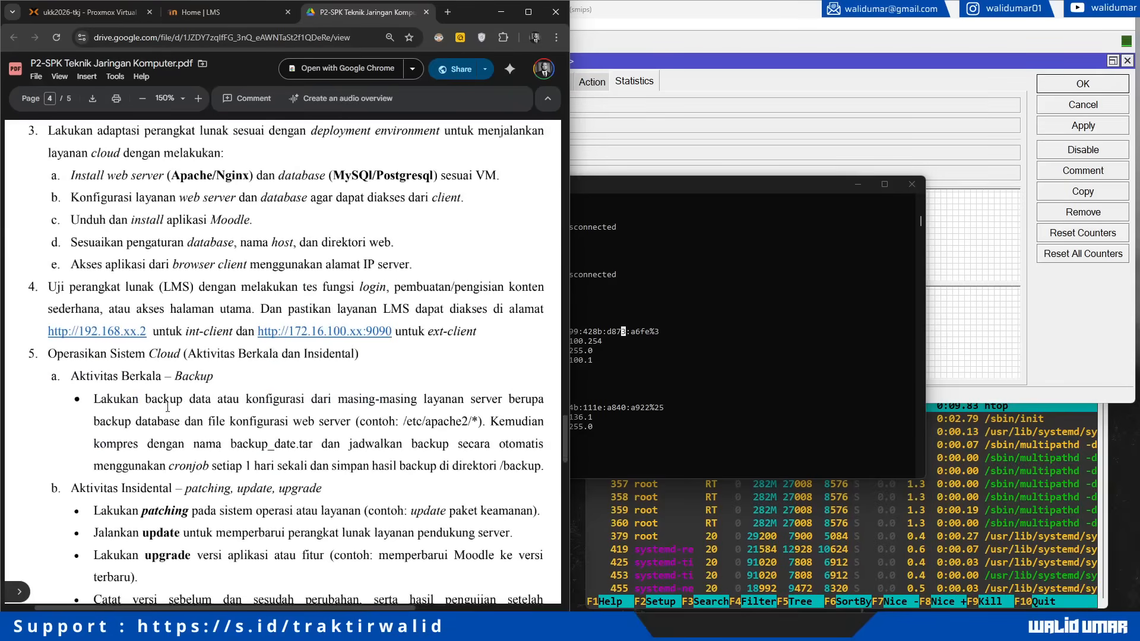
{"action": "scroll", "coordinate": [168, 407], "scroll_direction": "down", "scroll_amount": 3}
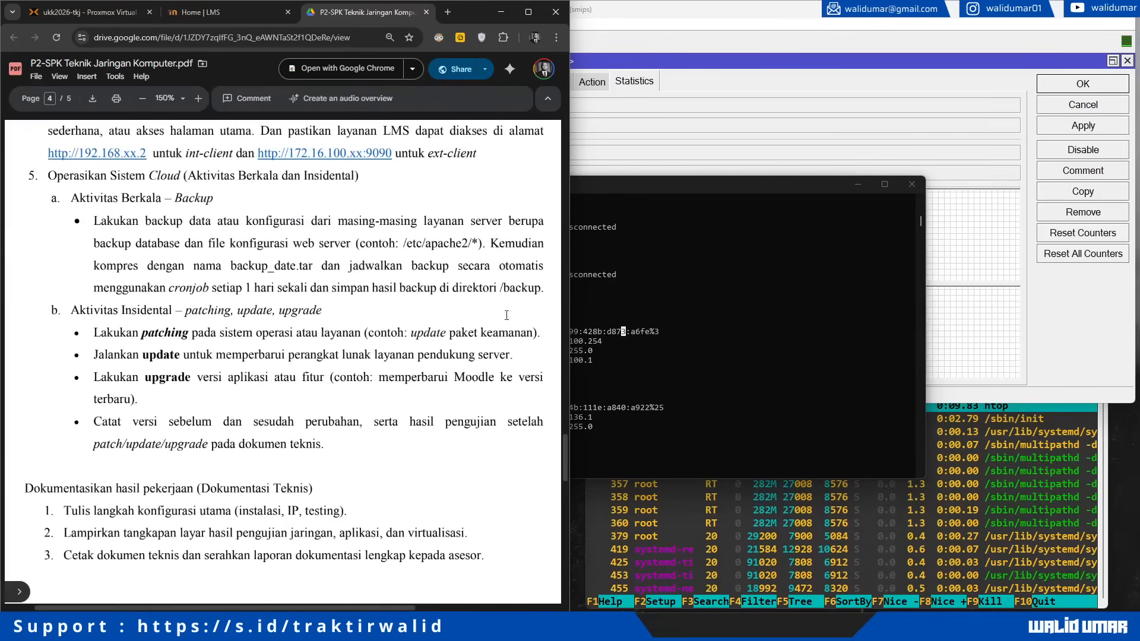
{"action": "left_click", "coordinate": [833, 543]}
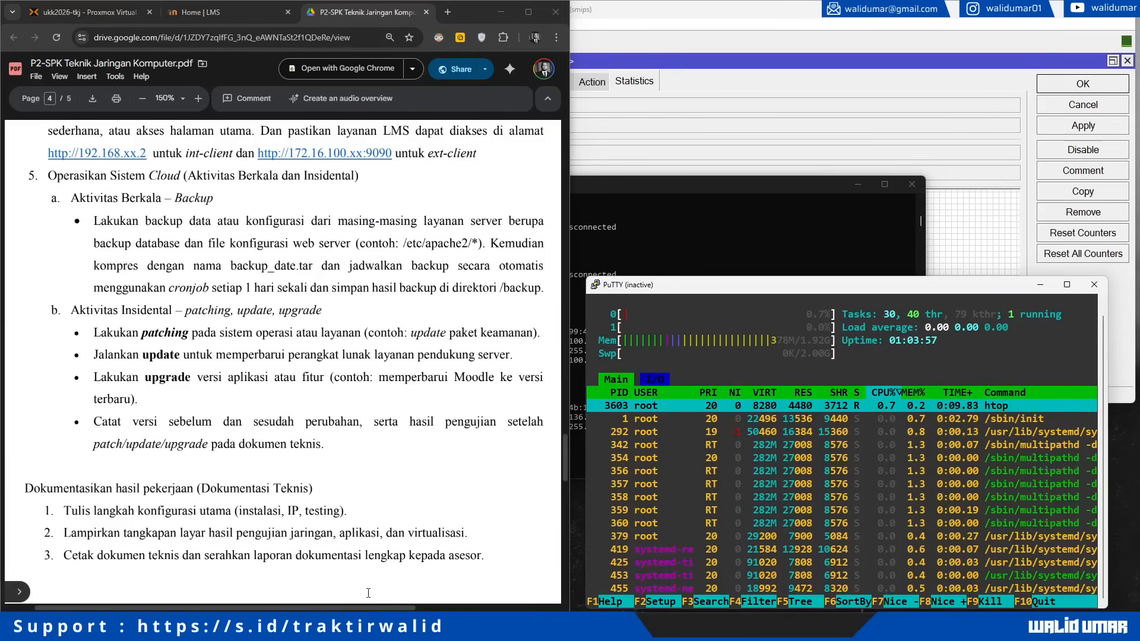
Step: Restart the PuTTY session to 192.168.10.2 and log in to the web-10 server
{"action": "mouse_move", "coordinate": [281, 629]}
{"action": "left_click", "coordinate": [233, 573]}
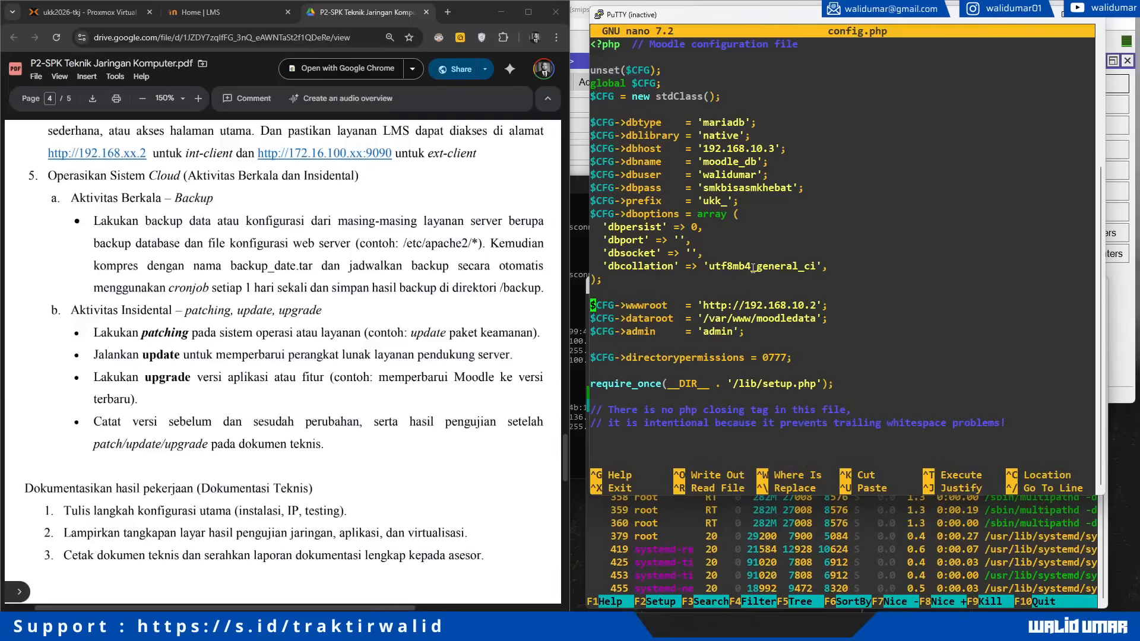
{"action": "right_click", "coordinate": [703, 24]}
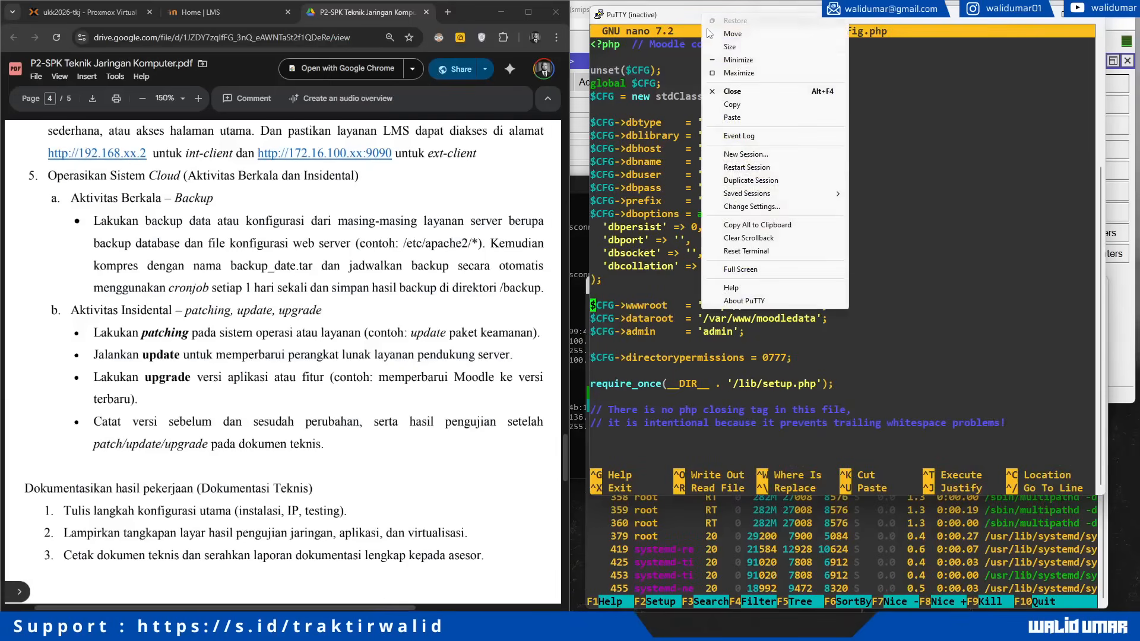
{"action": "left_click", "coordinate": [761, 167]}
{"action": "type", "text": "walidumar"}
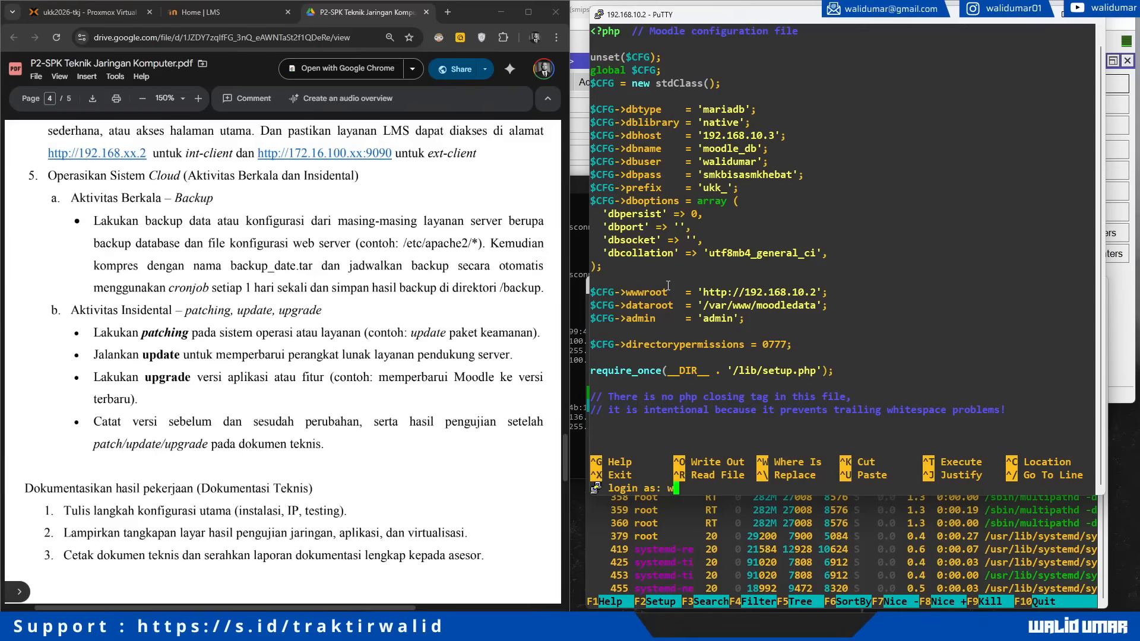
{"action": "key", "text": "Return"}
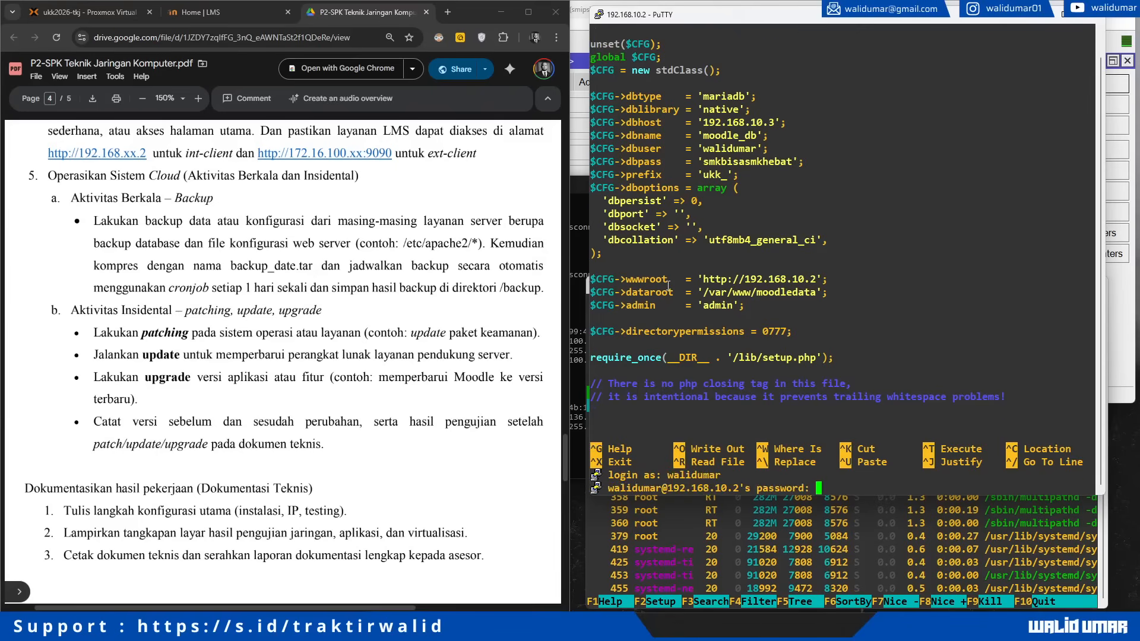
{"action": "key", "text": "Return"}
Step: Clear the terminal and run sudo su to switch to root
{"action": "type", "text": "c"}
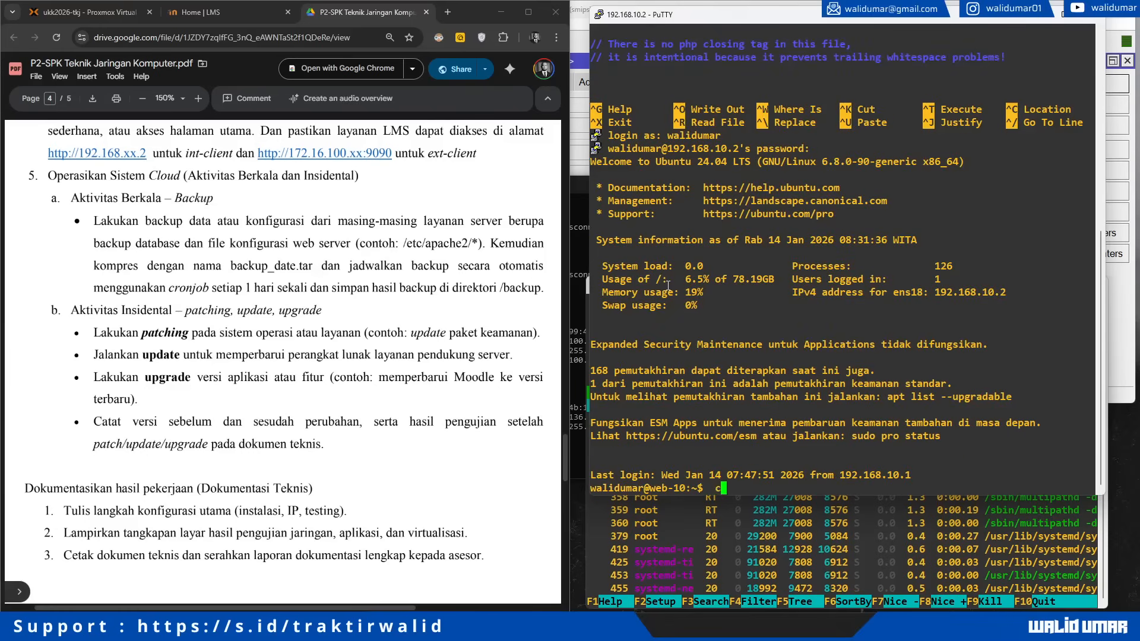
{"action": "type", "text": "lear"}
{"action": "key", "text": "Return"}
{"action": "type", "text": "sudo su"}
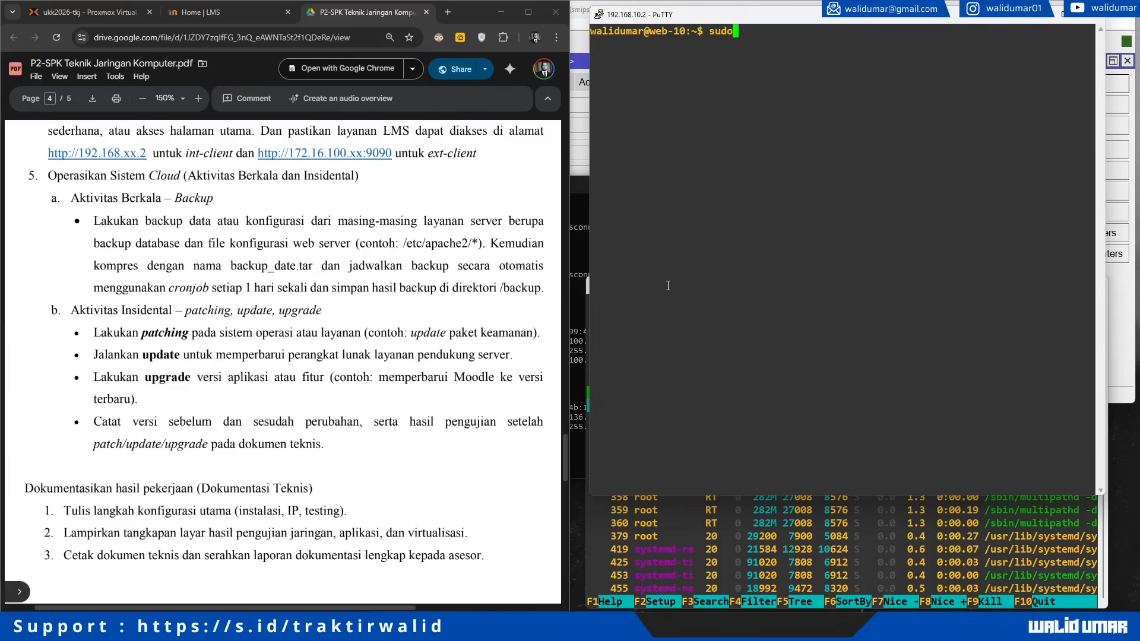
{"action": "key", "text": "Return"}
{"action": "key", "text": "Return"}
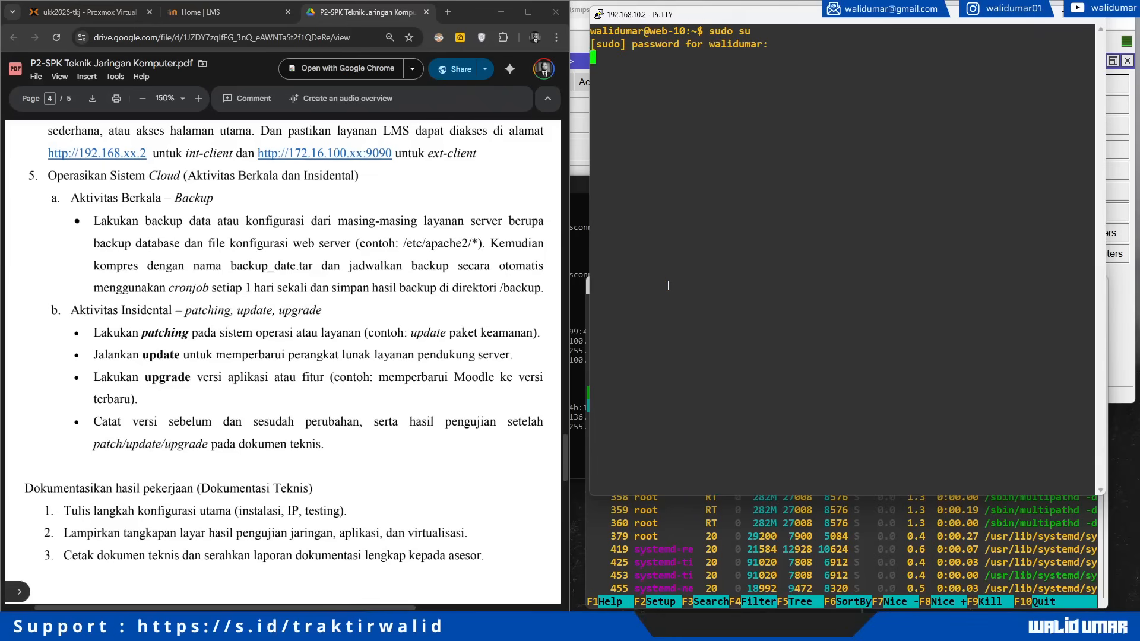
Step: Open the Backup panel of VM 100 (VM-Web-Server) on the ukk2026-tkj node
{"action": "left_click", "coordinate": [58, 13]}
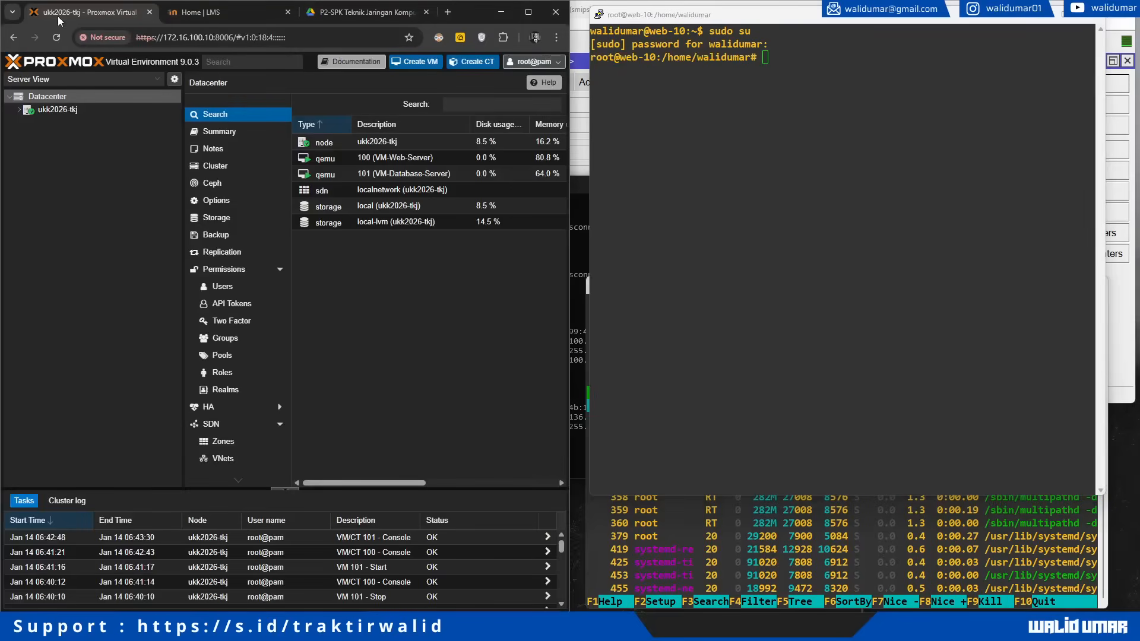
{"action": "left_click", "coordinate": [17, 110]}
{"action": "left_click", "coordinate": [85, 122]}
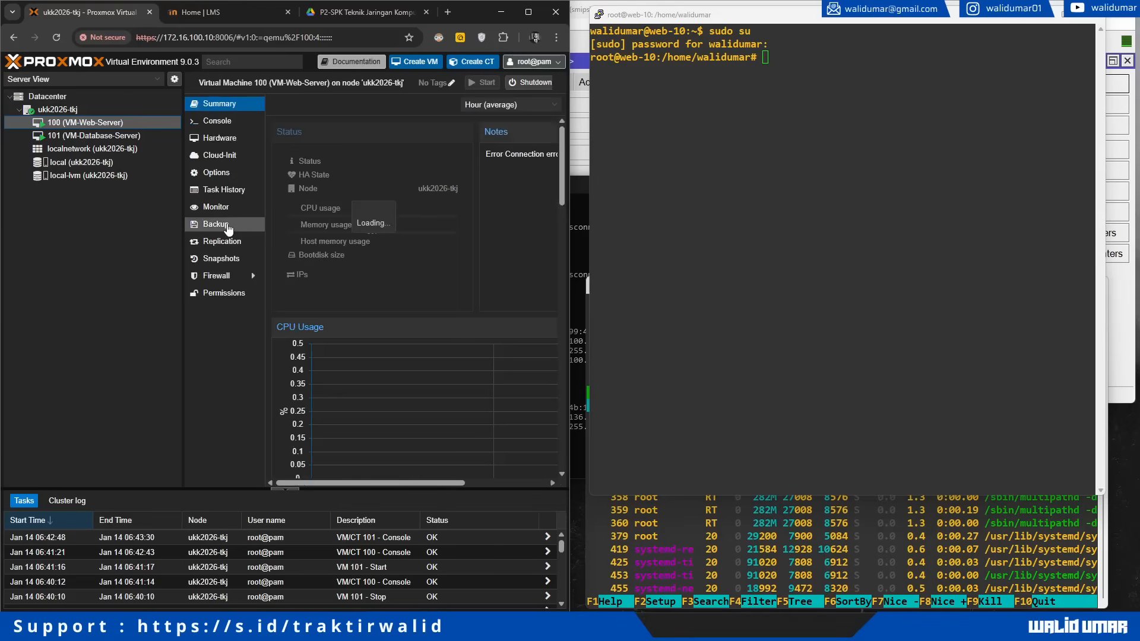
{"action": "left_click", "coordinate": [228, 226]}
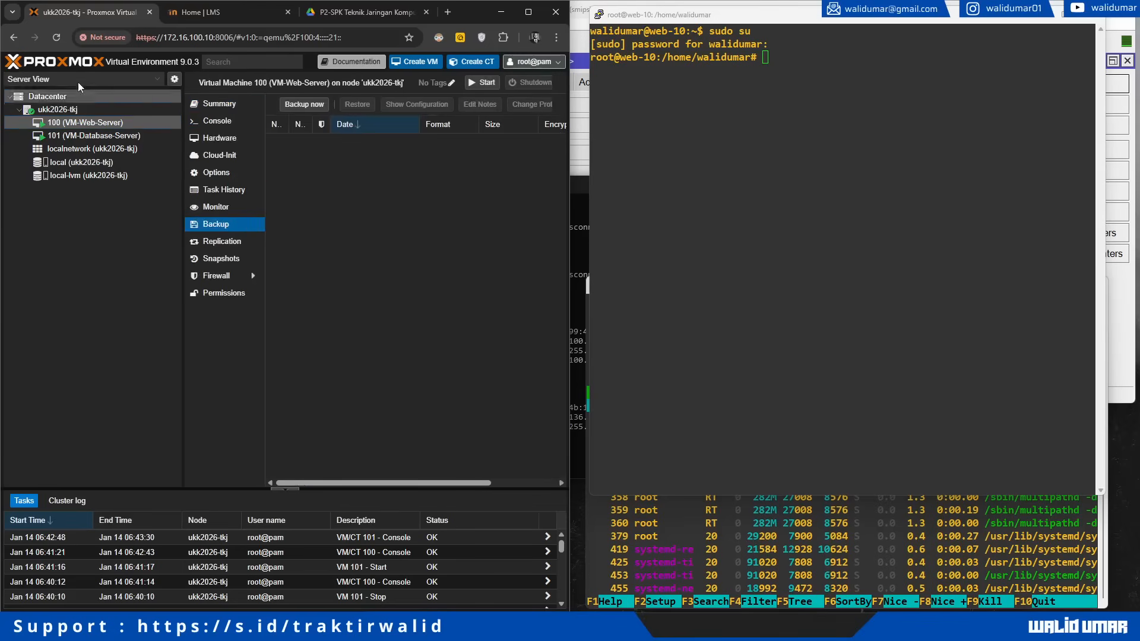
Step: Reload Proxmox at 192.168.10.6:8006 and reopen VM 100's empty Backup list
{"action": "left_click", "coordinate": [57, 38]}
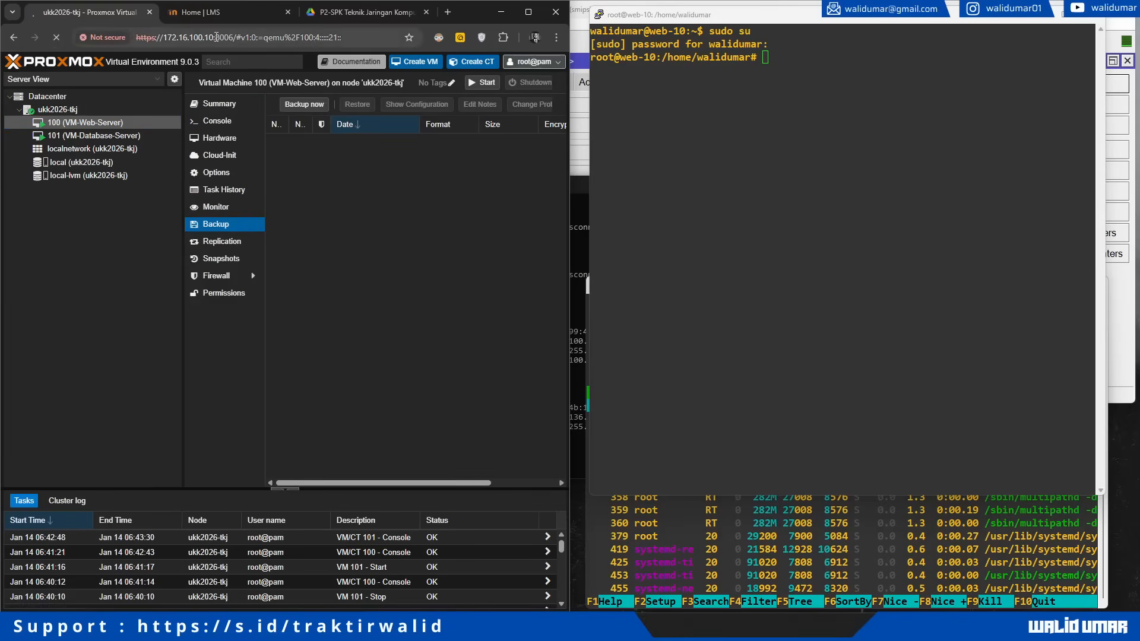
{"action": "left_click", "coordinate": [375, 44]}
{"action": "type", "text": "192.168"}
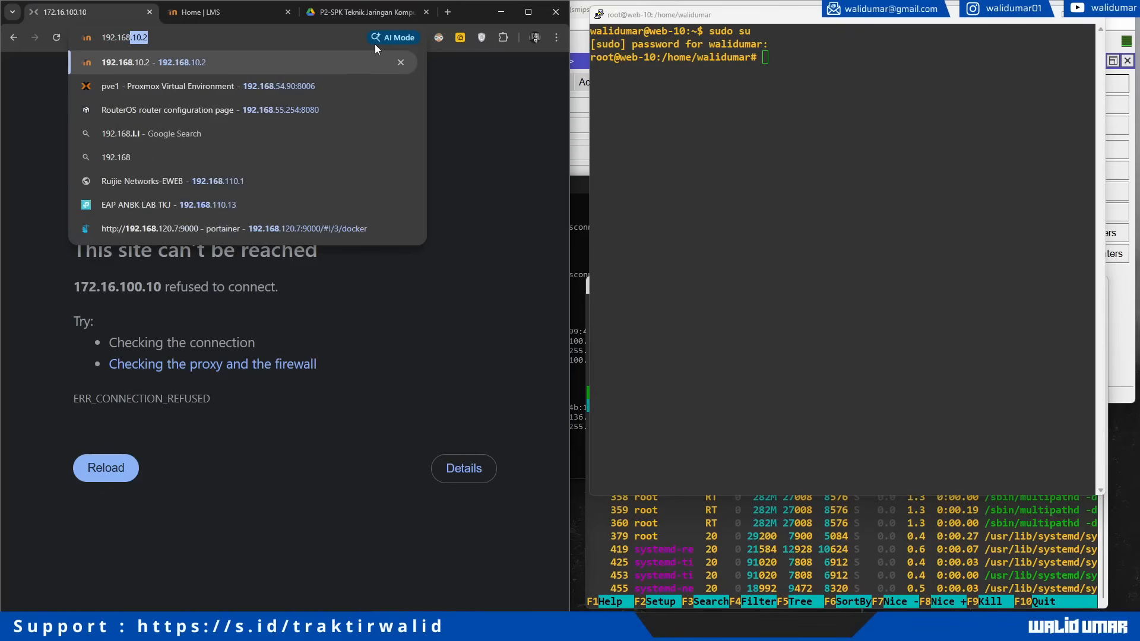
{"action": "type", "text": ".10.6"}
{"action": "key", "text": "Return"}
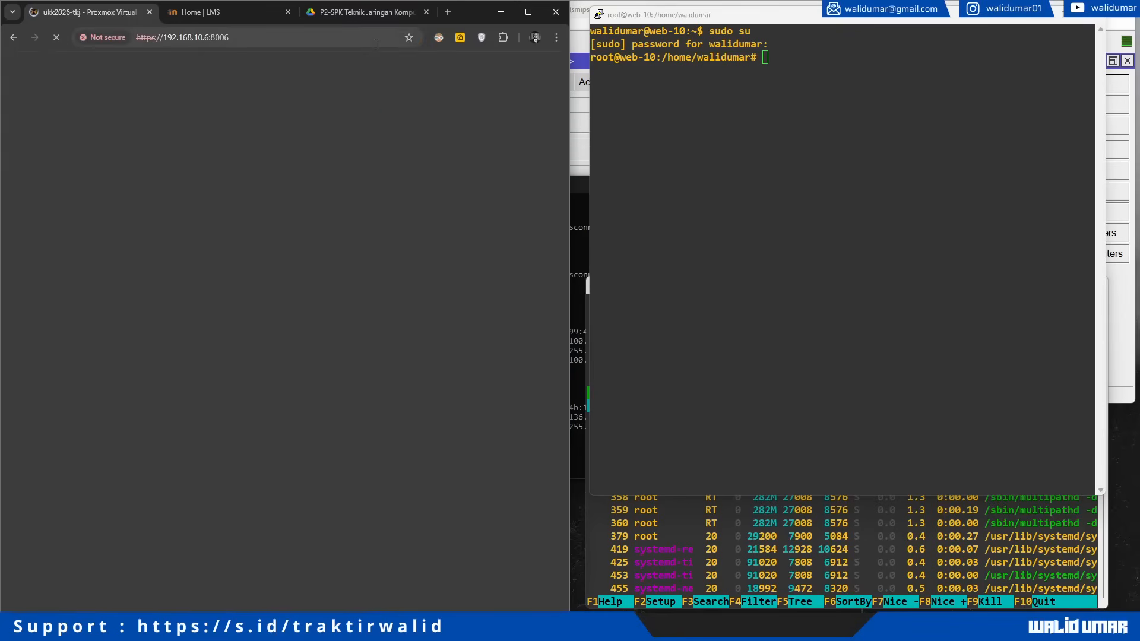
{"action": "left_click", "coordinate": [72, 112]}
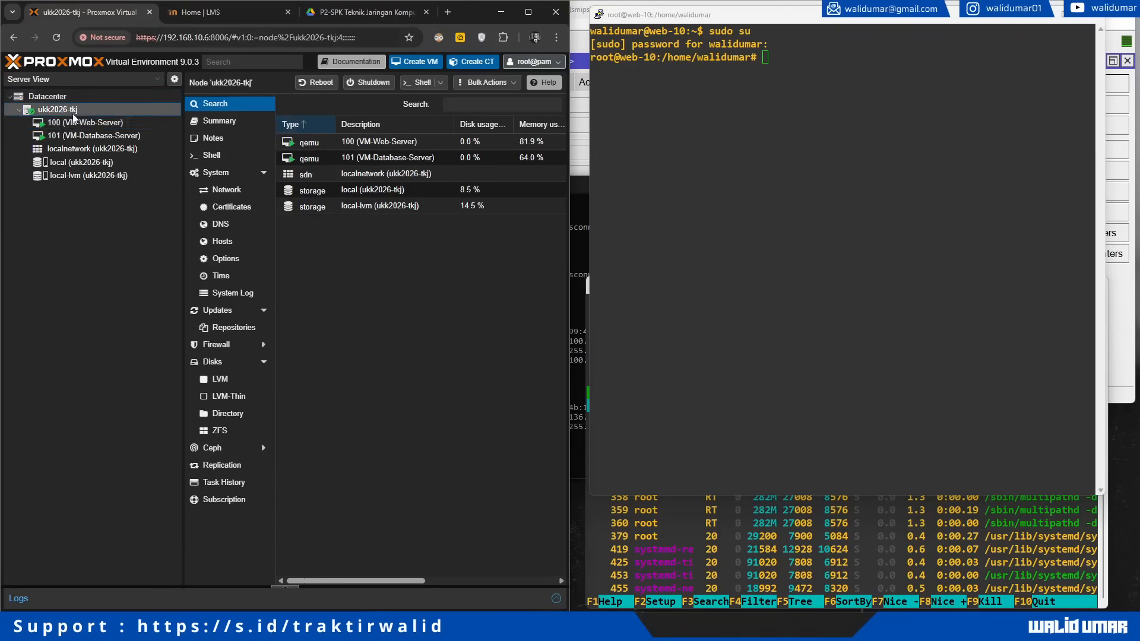
{"action": "left_click", "coordinate": [80, 122]}
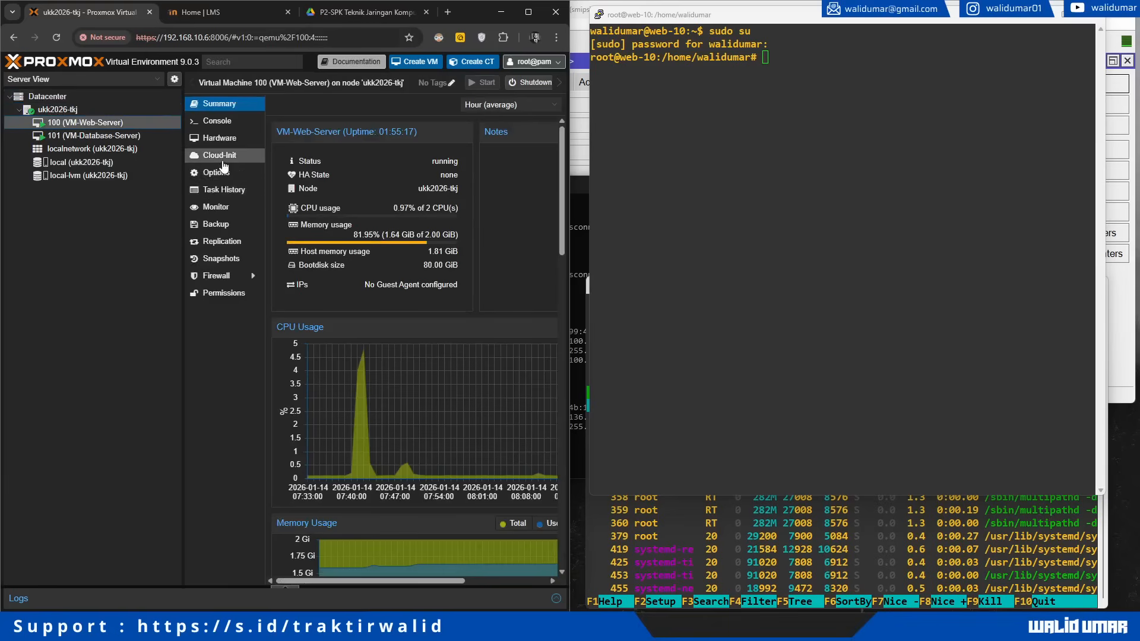
{"action": "left_click", "coordinate": [234, 230]}
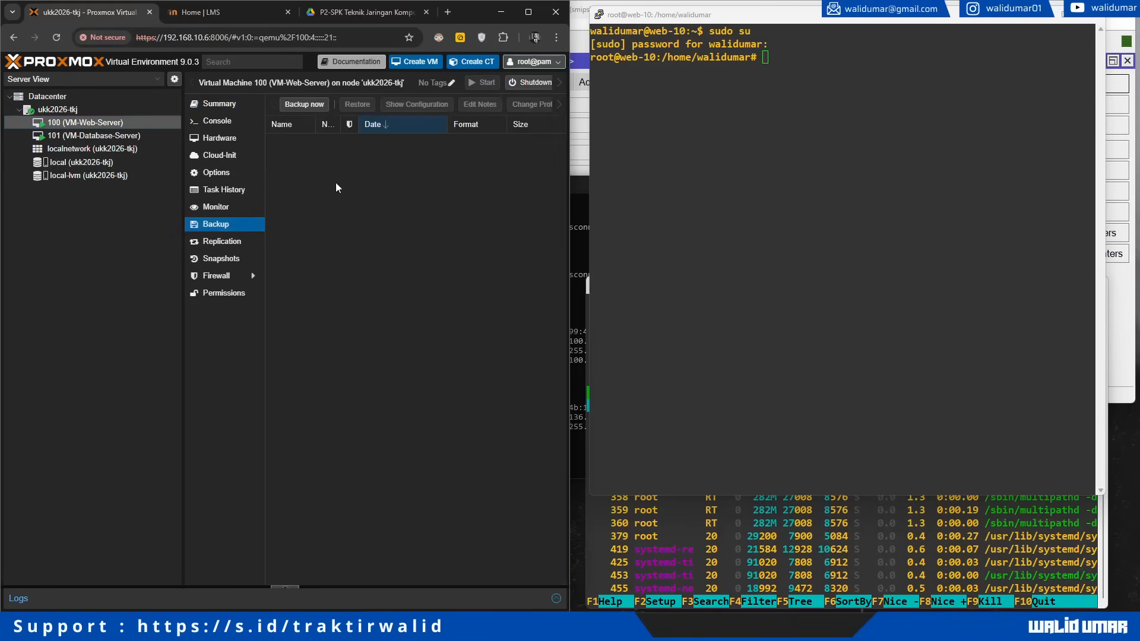
Step: Back up VM 100 now to local storage in snapshot mode with compression set to none
{"action": "left_click", "coordinate": [305, 104]}
{"action": "left_click", "coordinate": [219, 286]}
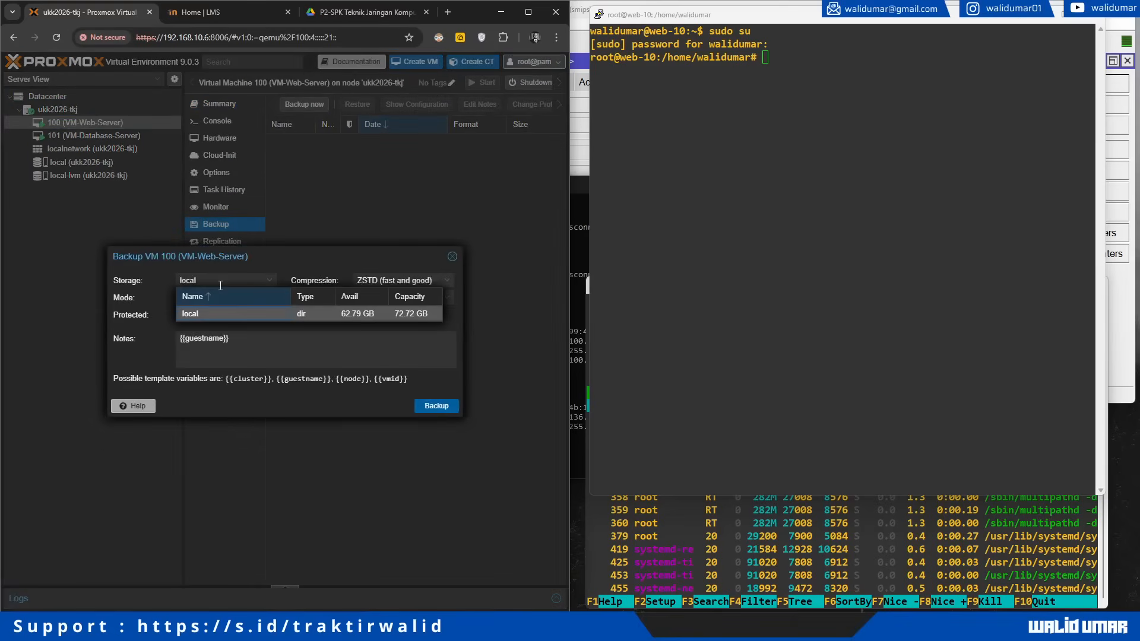
{"action": "left_click", "coordinate": [221, 286]}
{"action": "left_click", "coordinate": [226, 303]}
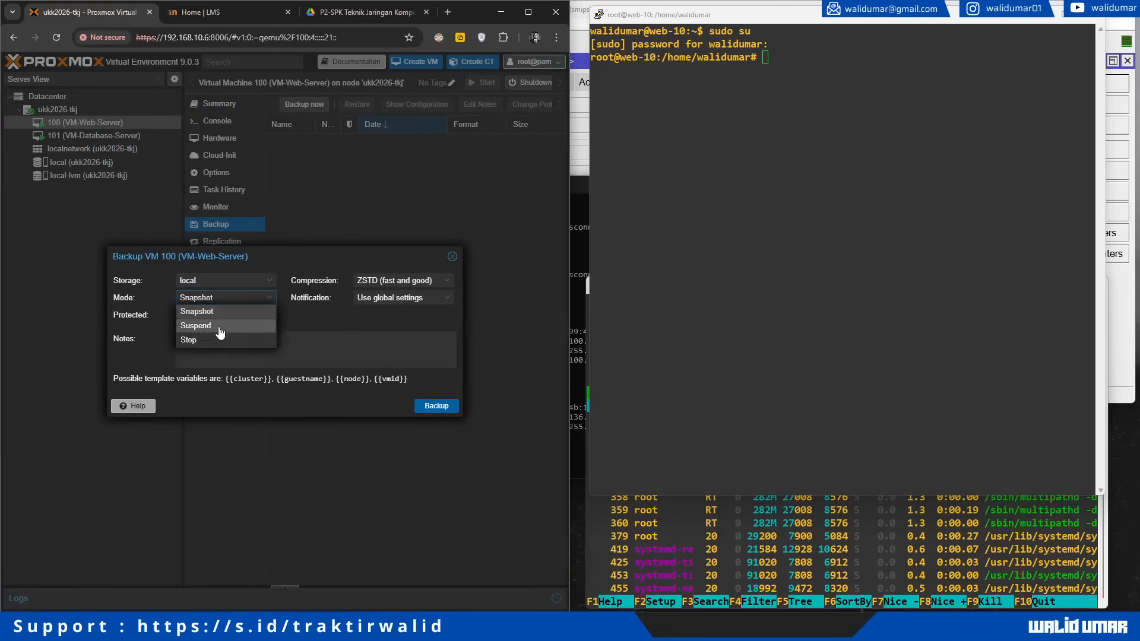
{"action": "left_click", "coordinate": [220, 312]}
{"action": "left_click", "coordinate": [410, 280]}
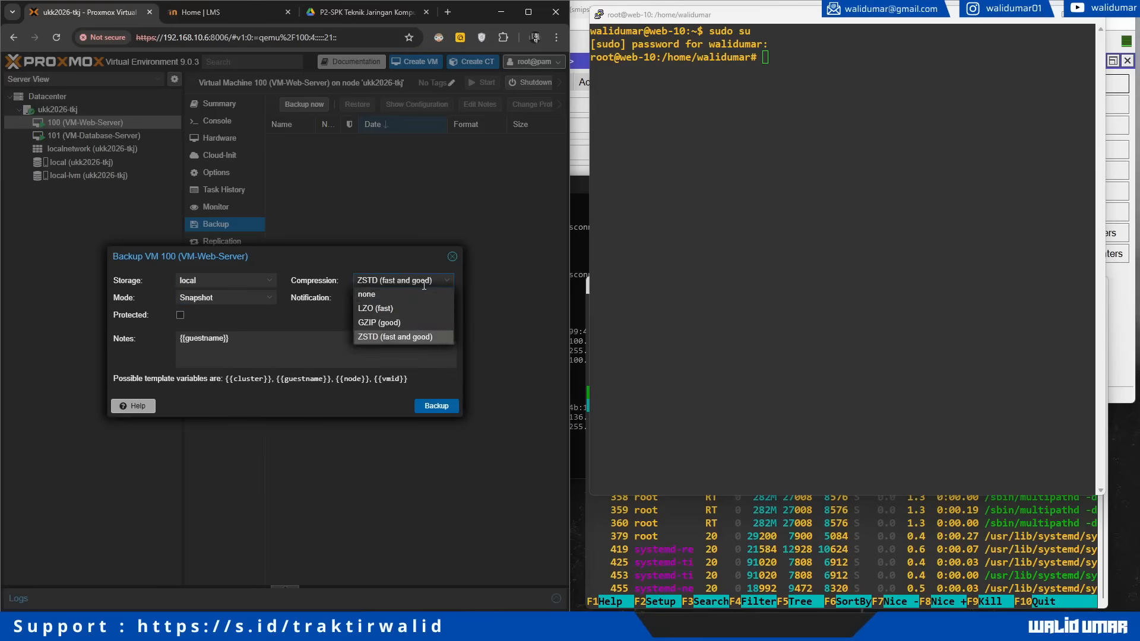
{"action": "left_click", "coordinate": [392, 295]}
{"action": "left_click", "coordinate": [403, 300]}
{"action": "left_click", "coordinate": [403, 311]}
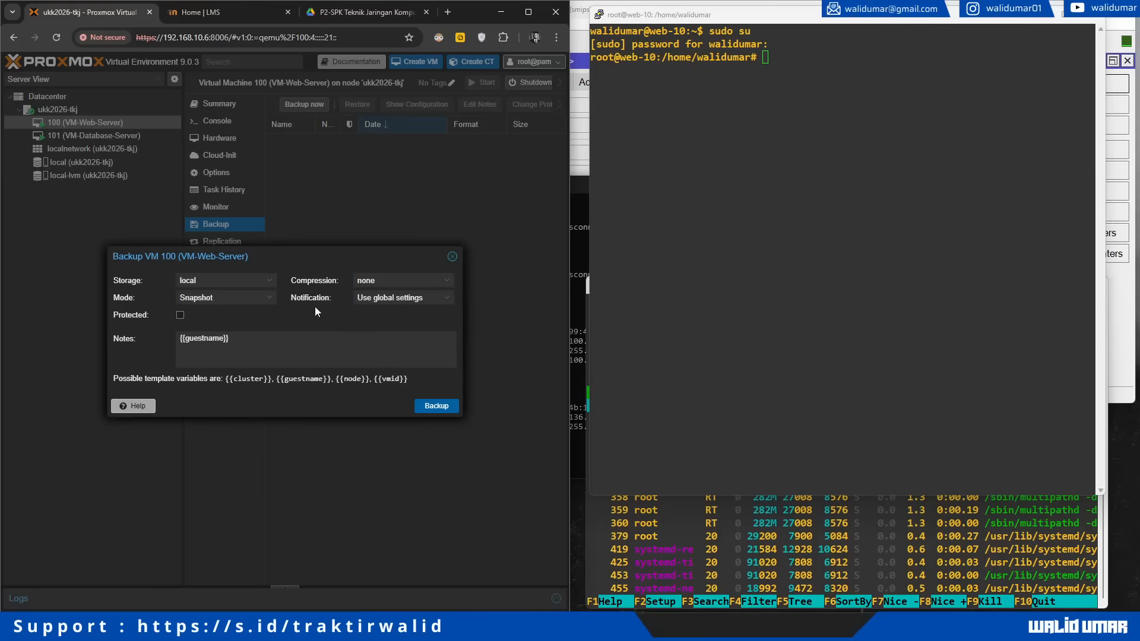
{"action": "left_click", "coordinate": [437, 406]}
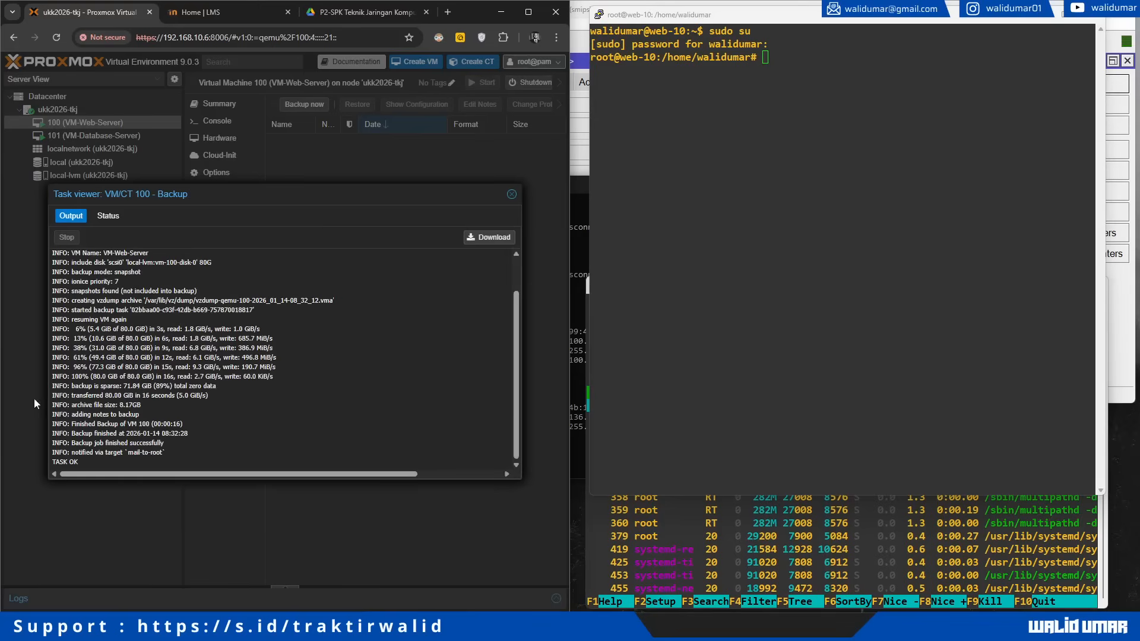
Step: Close the finished task log, check the new vzdump backup, and view Datacenter's empty backup jobs
{"action": "left_click_drag", "start_coordinate": [52, 321], "coordinate": [66, 467]}
{"action": "left_click", "coordinate": [511, 194]}
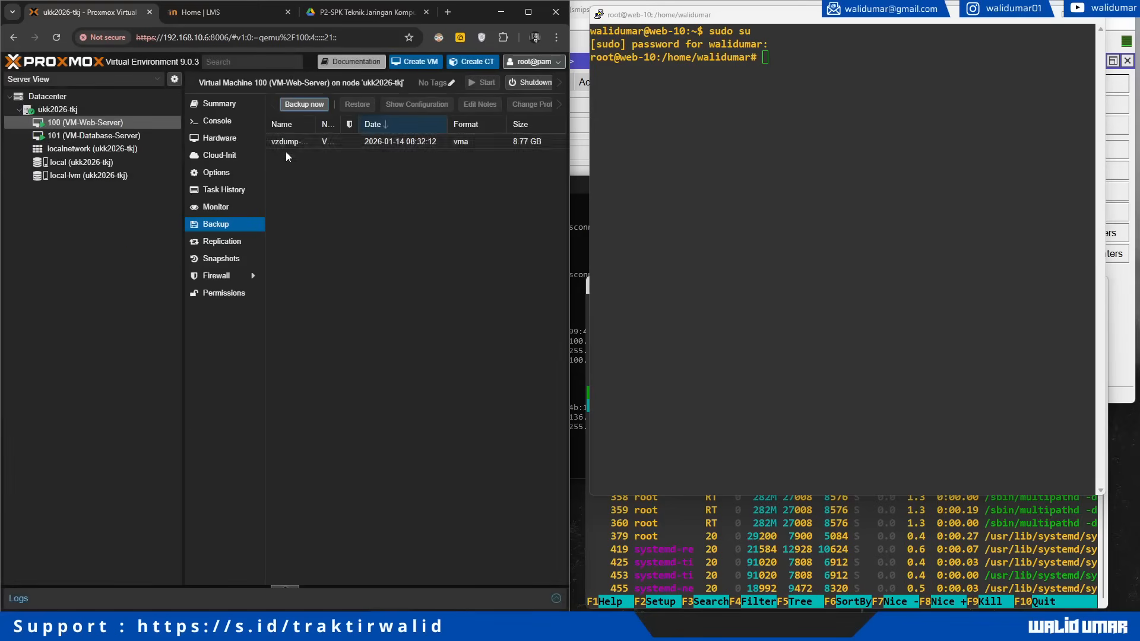
{"action": "left_click", "coordinate": [295, 146]}
{"action": "left_click_drag", "start_coordinate": [317, 124], "coordinate": [375, 126]}
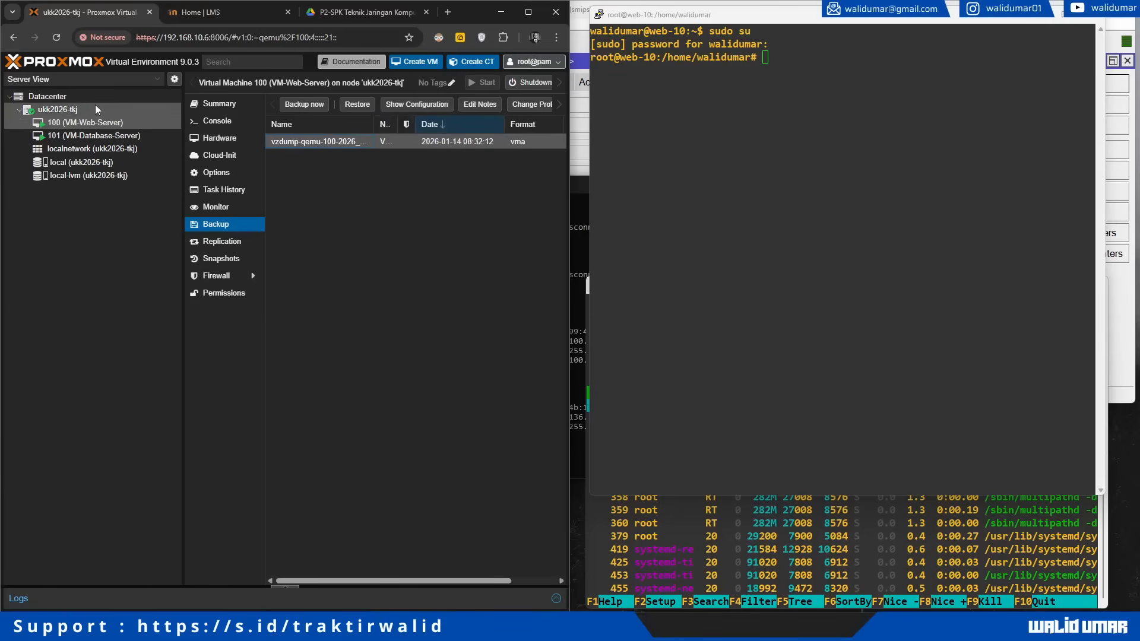
{"action": "left_click", "coordinate": [52, 111]}
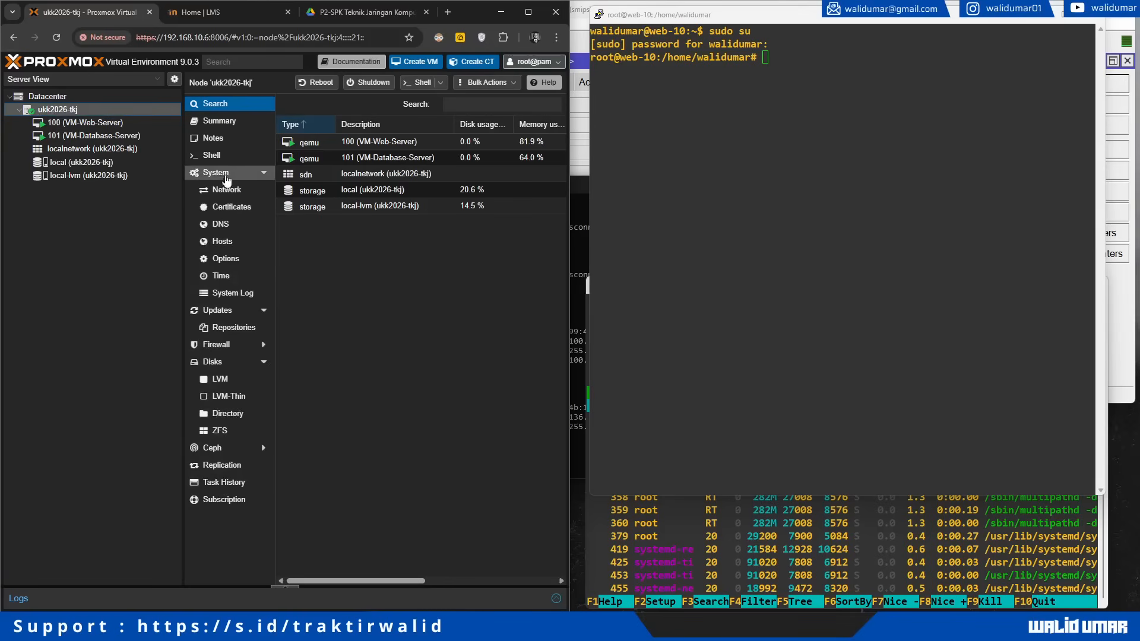
{"action": "left_click", "coordinate": [88, 101]}
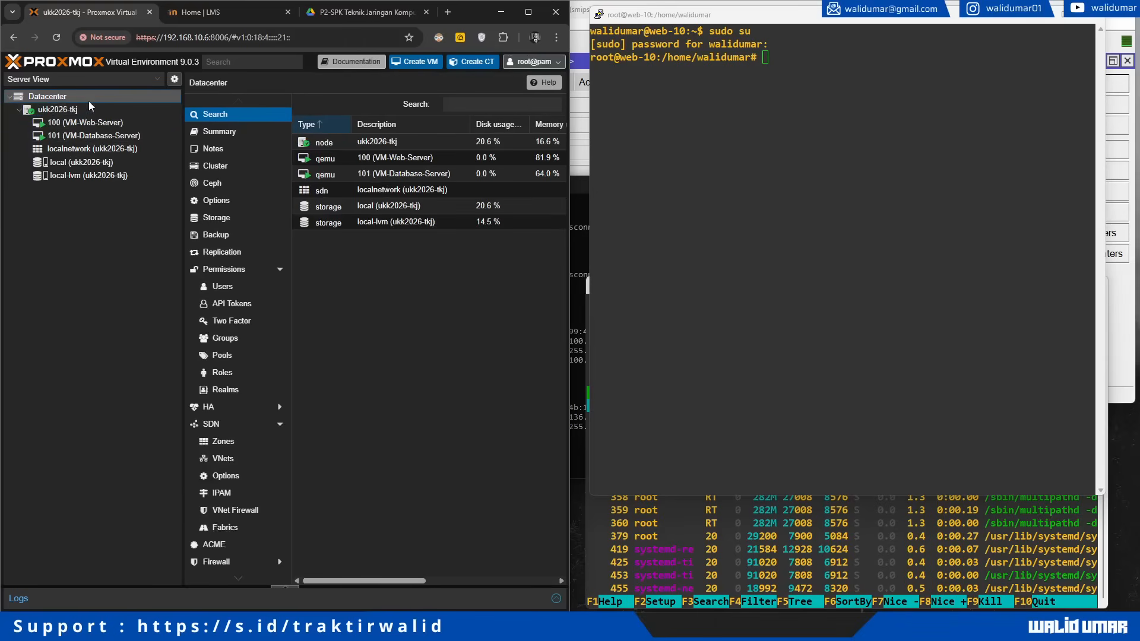
{"action": "left_click", "coordinate": [260, 235]}
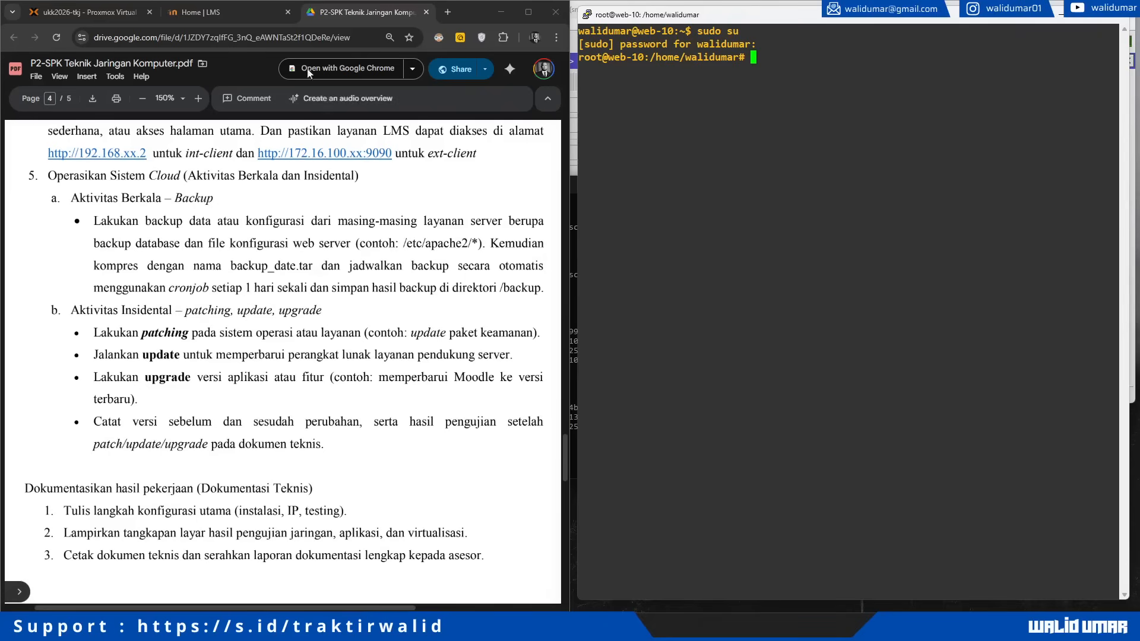
Step: Start a new Datacenter backup job on node ukk2026-tkj, scheduled daily at 02:30 and 22:30
{"action": "left_click", "coordinate": [90, 19]}
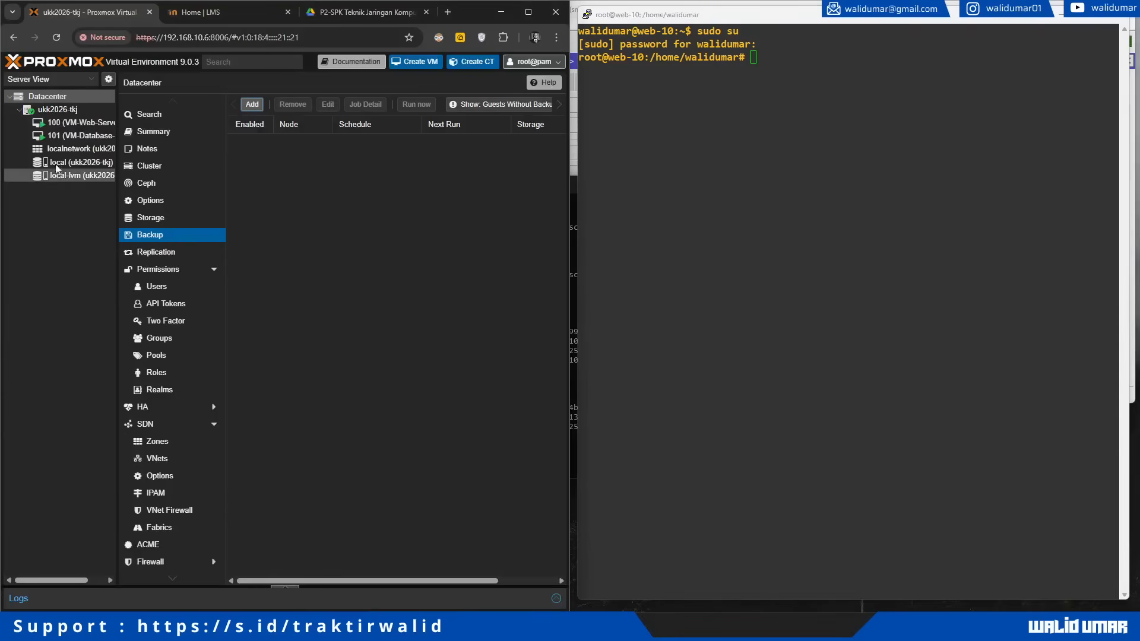
{"action": "left_click", "coordinate": [70, 123]}
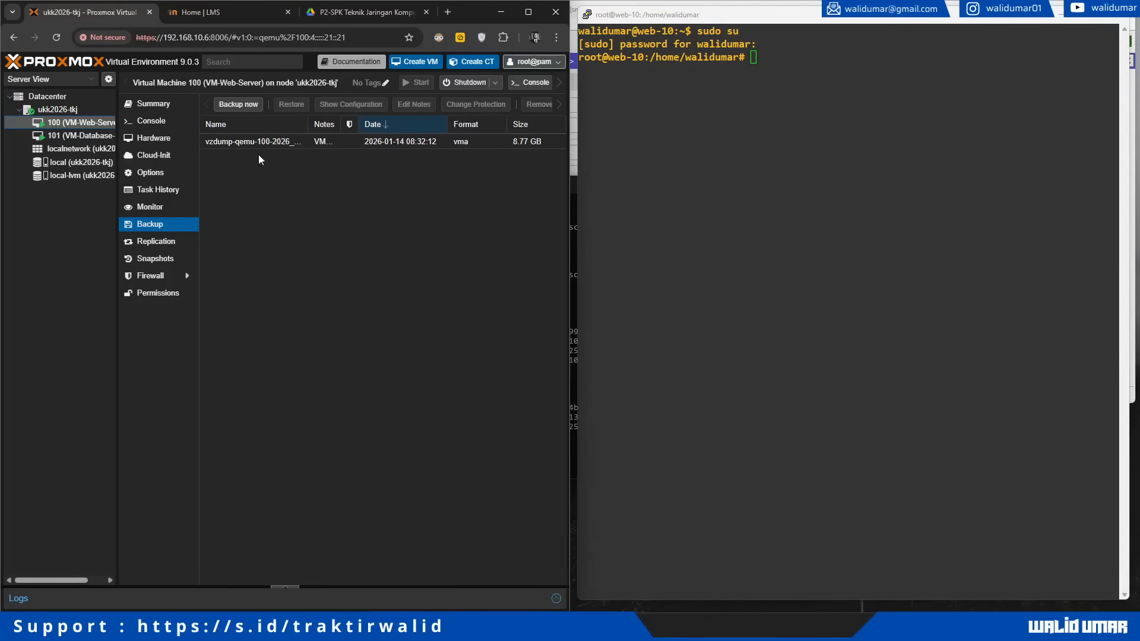
{"action": "left_click", "coordinate": [57, 109]}
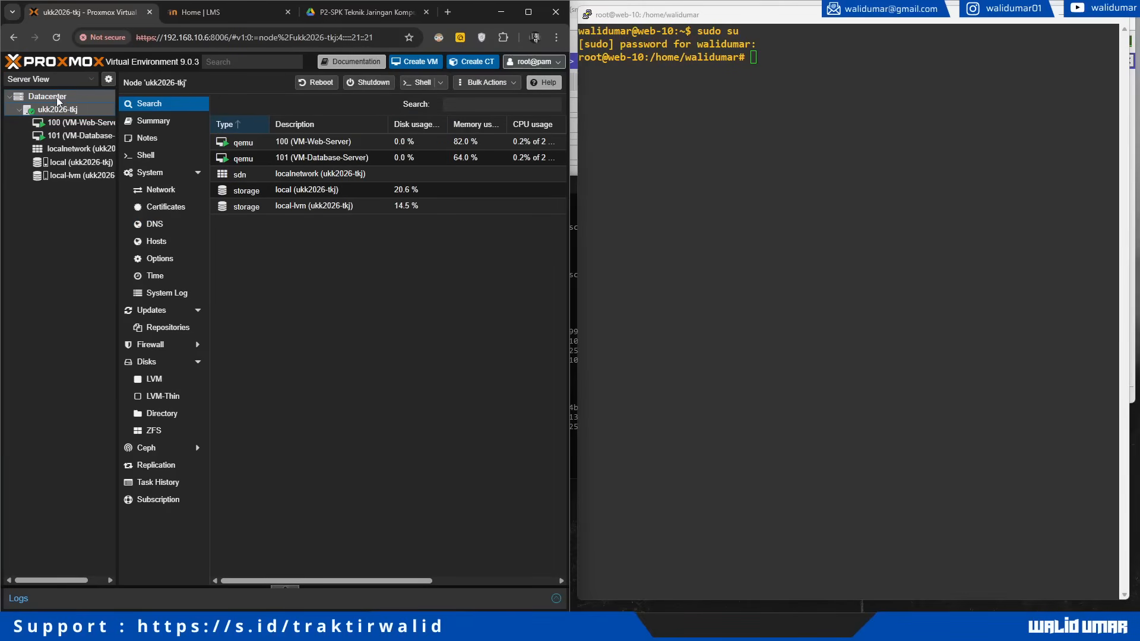
{"action": "left_click", "coordinate": [56, 97]}
{"action": "left_click", "coordinate": [252, 107]}
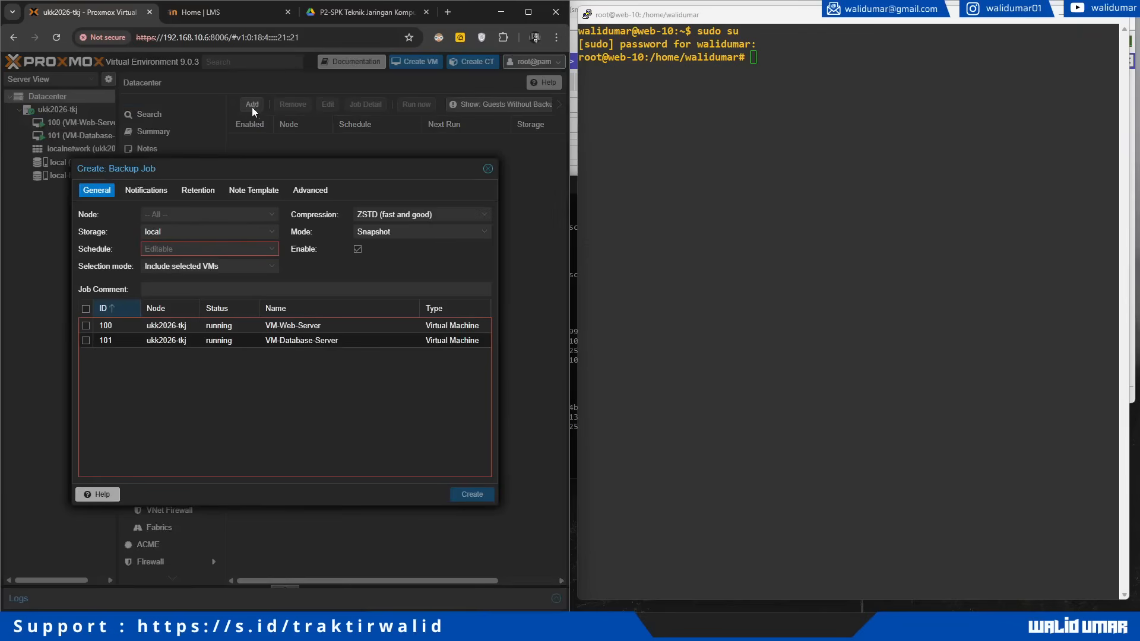
{"action": "left_click", "coordinate": [157, 215]}
{"action": "left_click", "coordinate": [171, 237]}
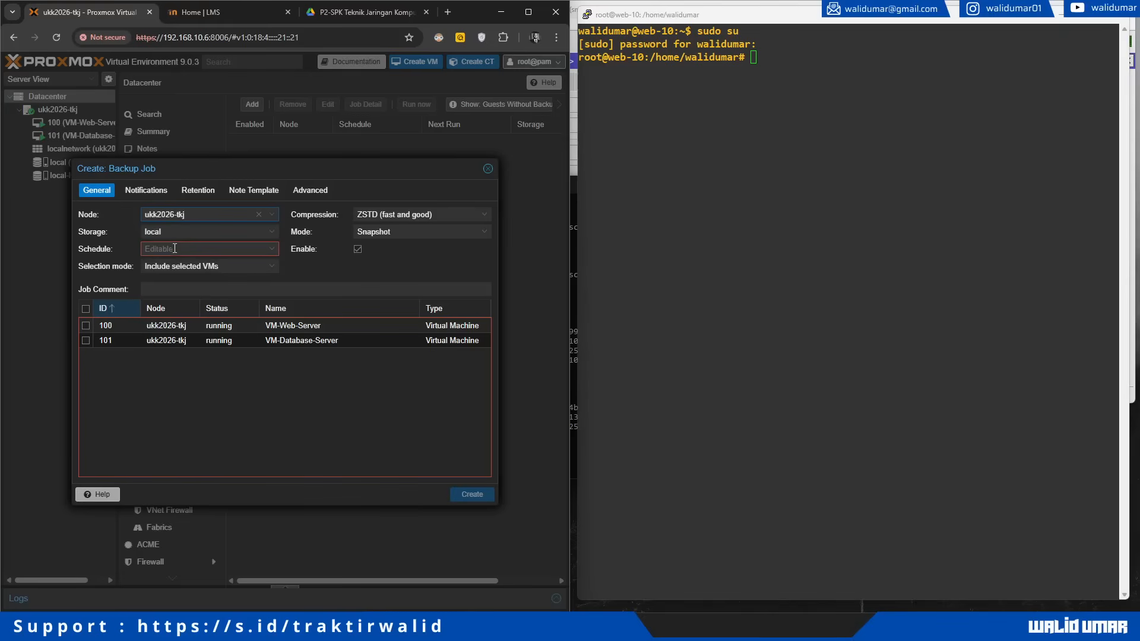
{"action": "left_click", "coordinate": [175, 248]}
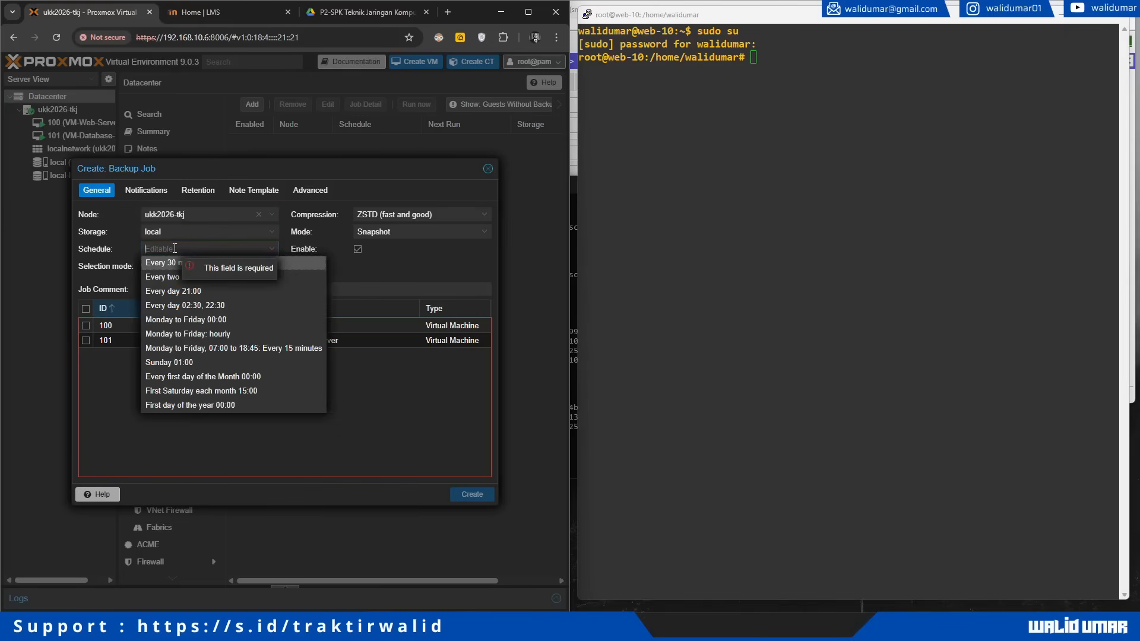
{"action": "left_click", "coordinate": [219, 306]}
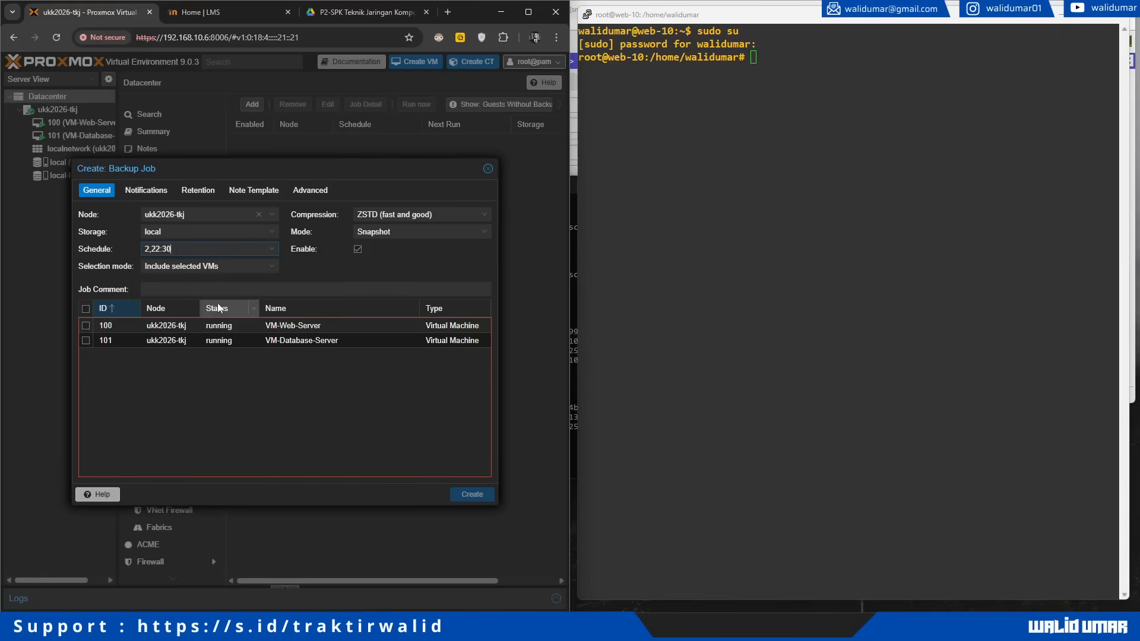
Step: Include VM 100 in the job with compression none and snapshot mode
{"action": "left_click", "coordinate": [86, 326]}
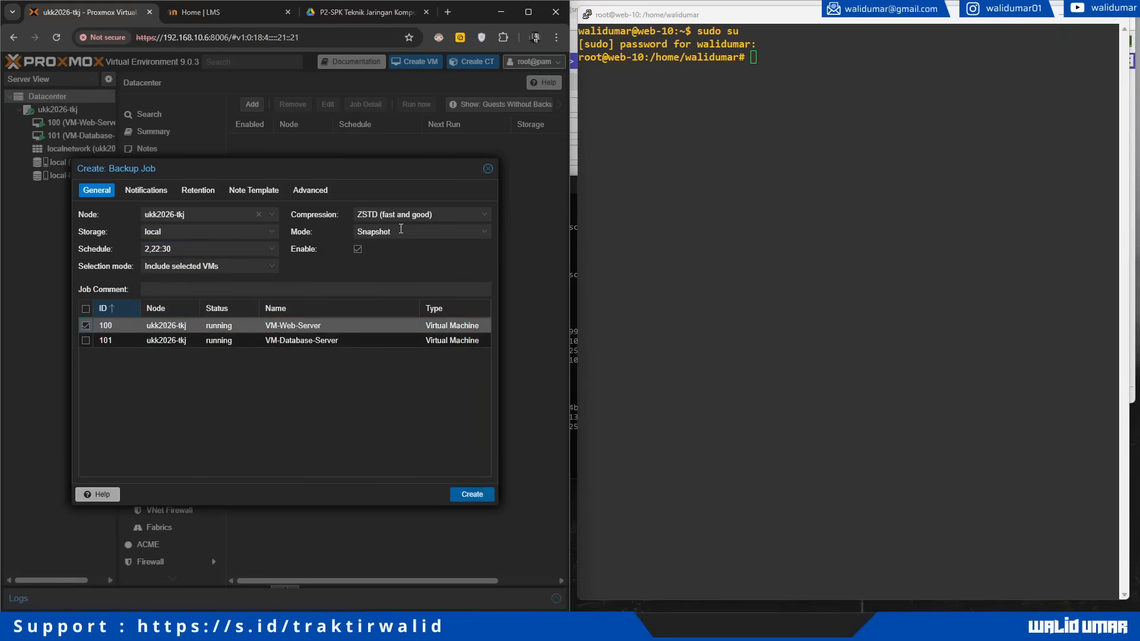
{"action": "left_click", "coordinate": [422, 214]}
{"action": "left_click", "coordinate": [389, 231]}
{"action": "left_click", "coordinate": [384, 233]}
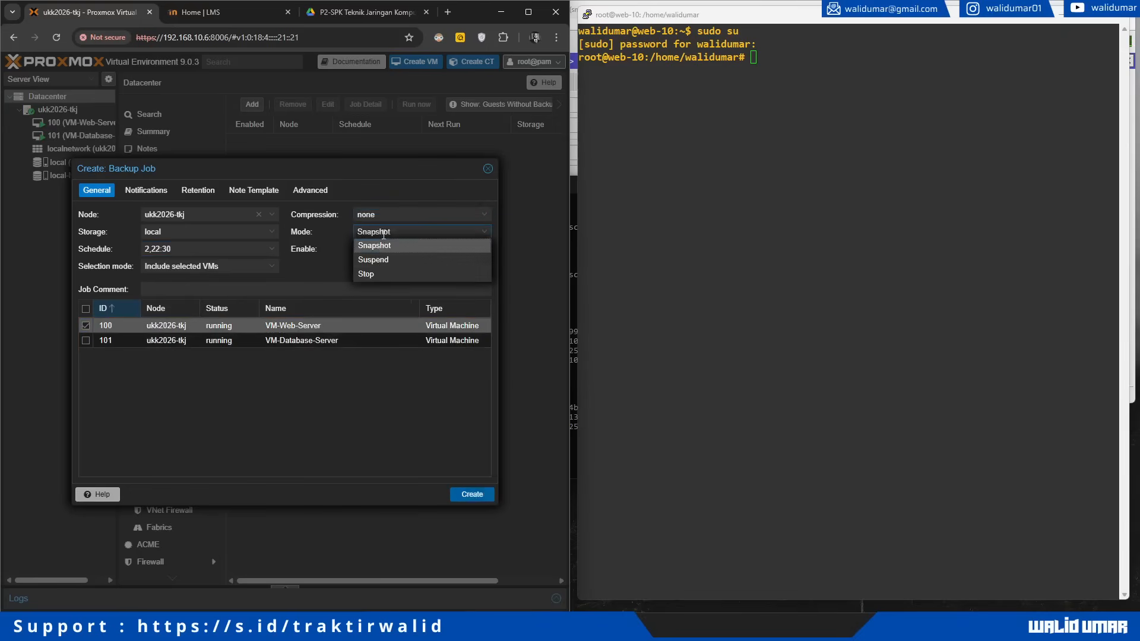
{"action": "left_click", "coordinate": [323, 265]}
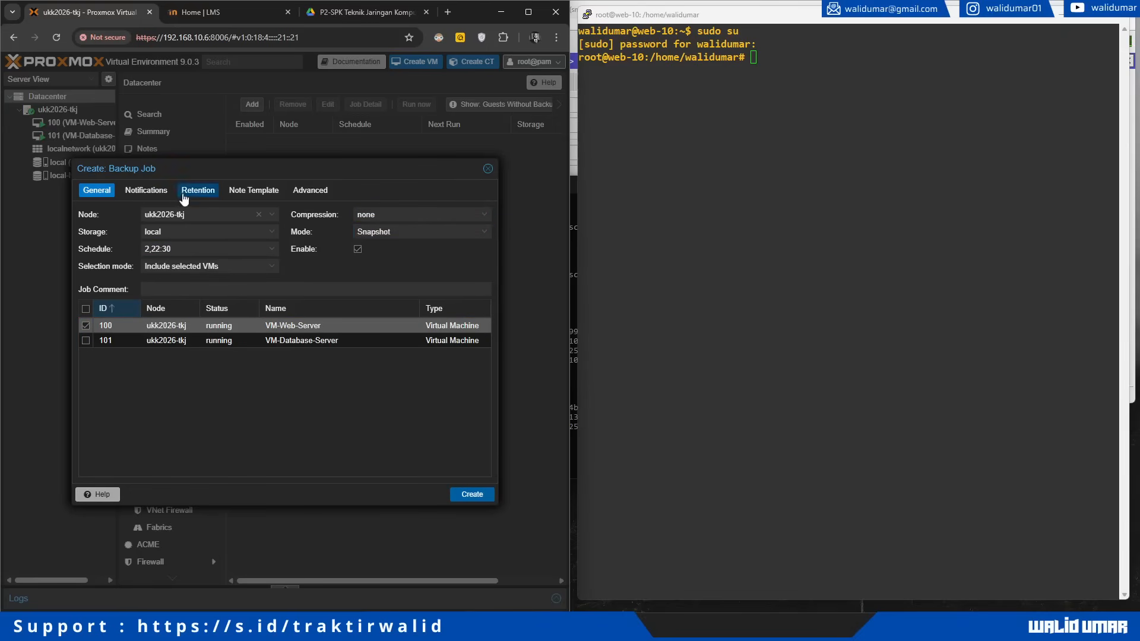
Step: Set the job's retention to a Keep Daily count, leaving keep-all backups off
{"action": "left_click", "coordinate": [148, 191]}
{"action": "left_click", "coordinate": [197, 191]}
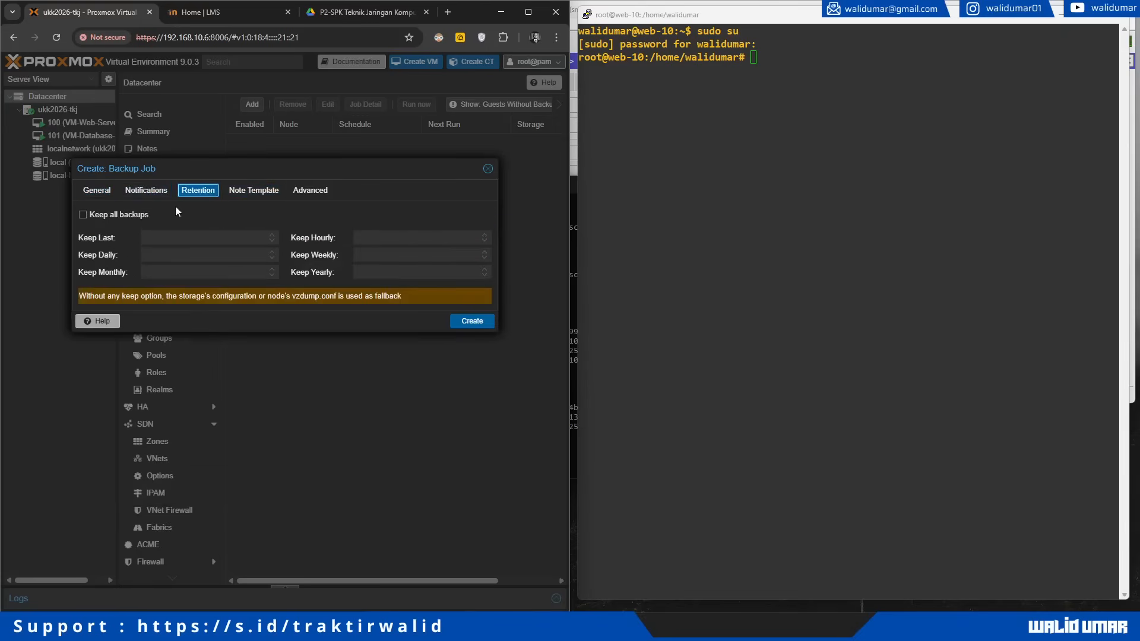
{"action": "left_click", "coordinate": [133, 216]}
{"action": "left_click", "coordinate": [132, 217]}
{"action": "left_click", "coordinate": [275, 252]}
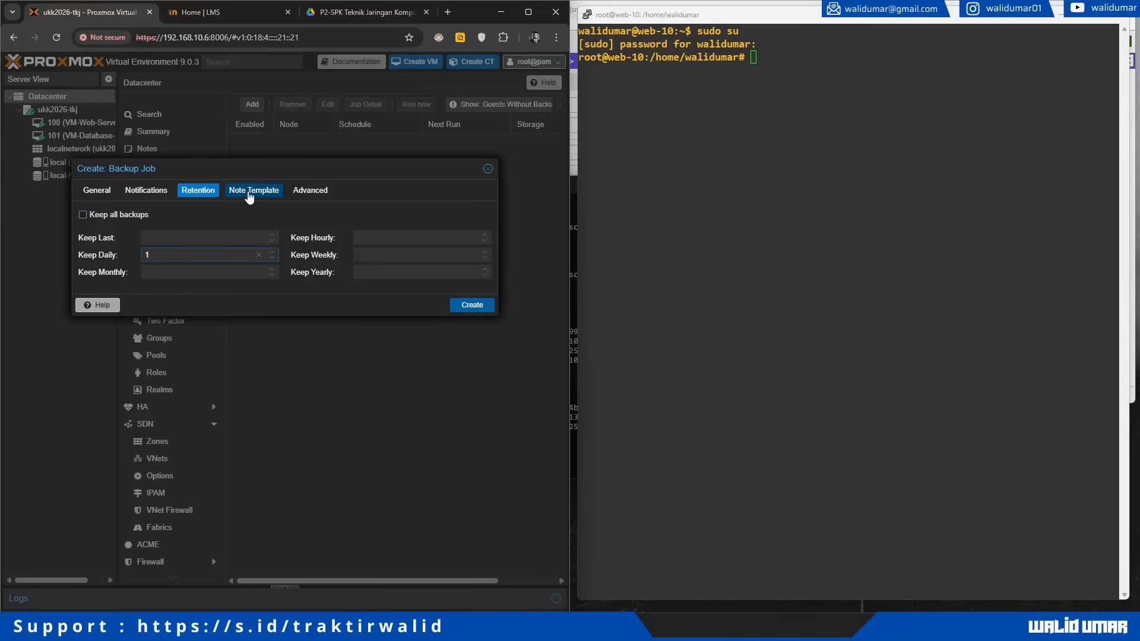
{"action": "left_click", "coordinate": [275, 251]}
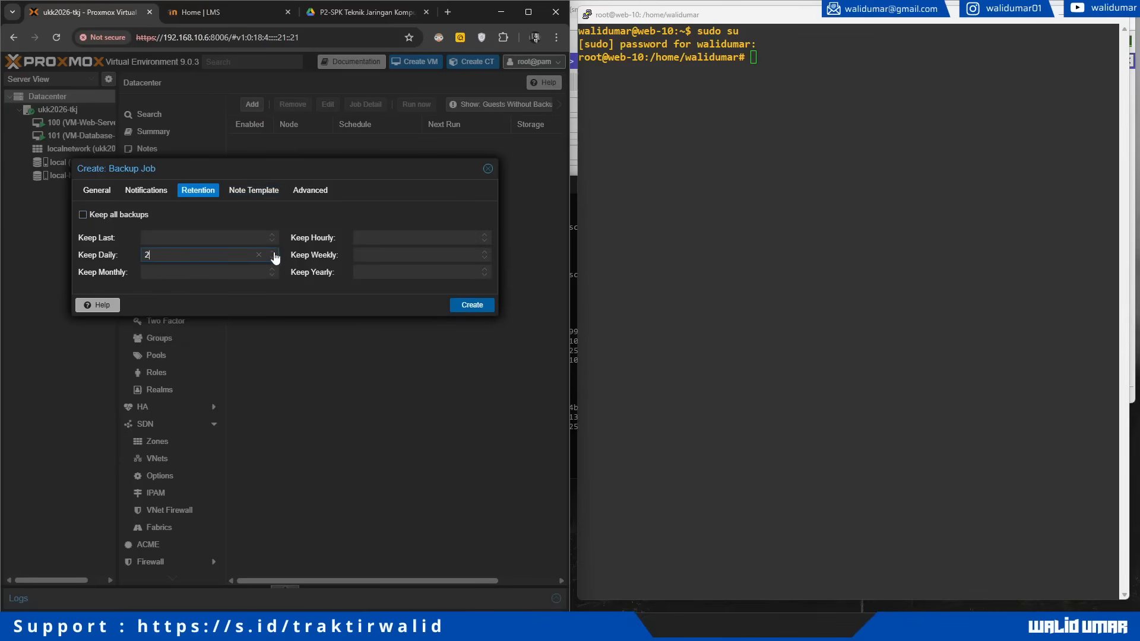
Step: Review the note template, advanced and notification settings, then create the backup job
{"action": "left_click", "coordinate": [254, 190]}
{"action": "left_click", "coordinate": [208, 191]}
{"action": "left_click", "coordinate": [256, 191]}
{"action": "left_click", "coordinate": [310, 190]}
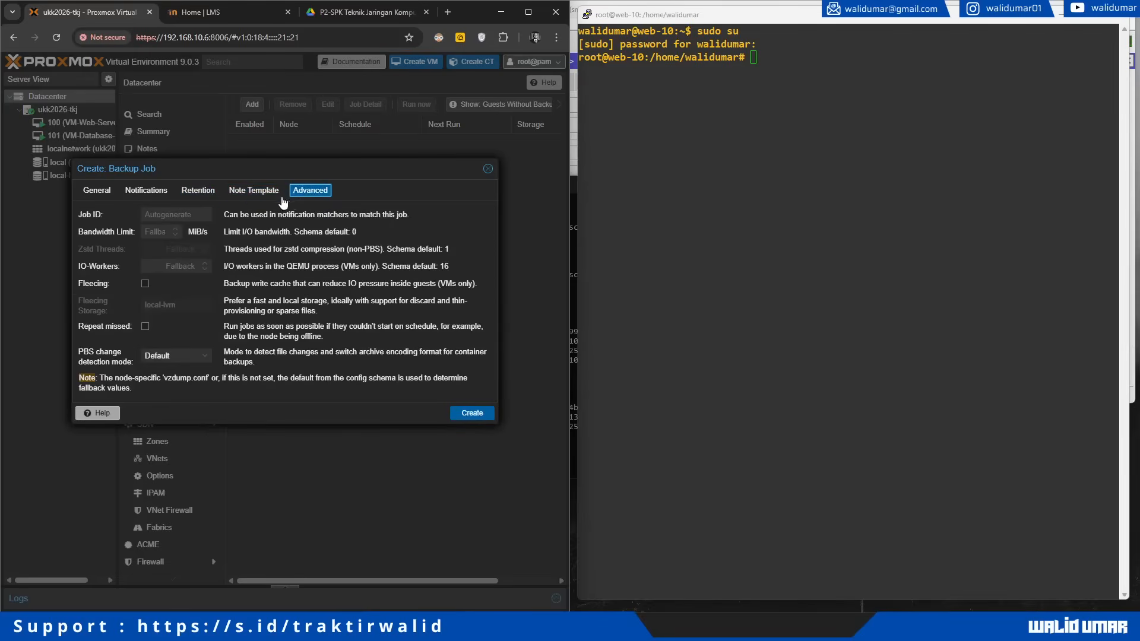
{"action": "left_click", "coordinate": [253, 190]}
{"action": "left_click", "coordinate": [198, 191]}
{"action": "left_click", "coordinate": [146, 190]}
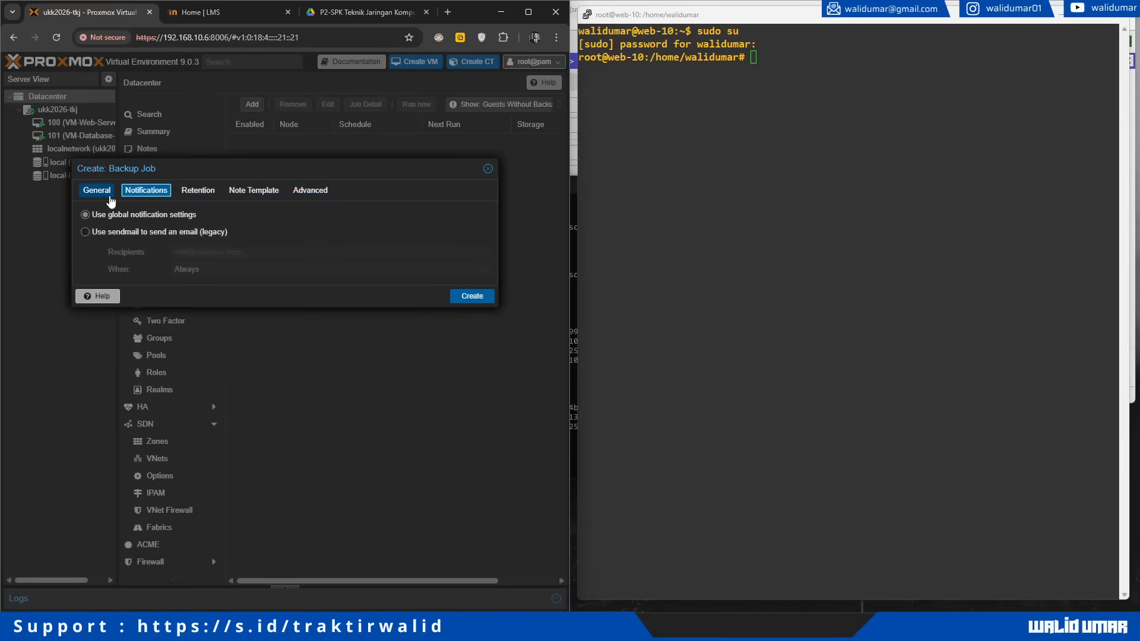
{"action": "left_click", "coordinate": [96, 191]}
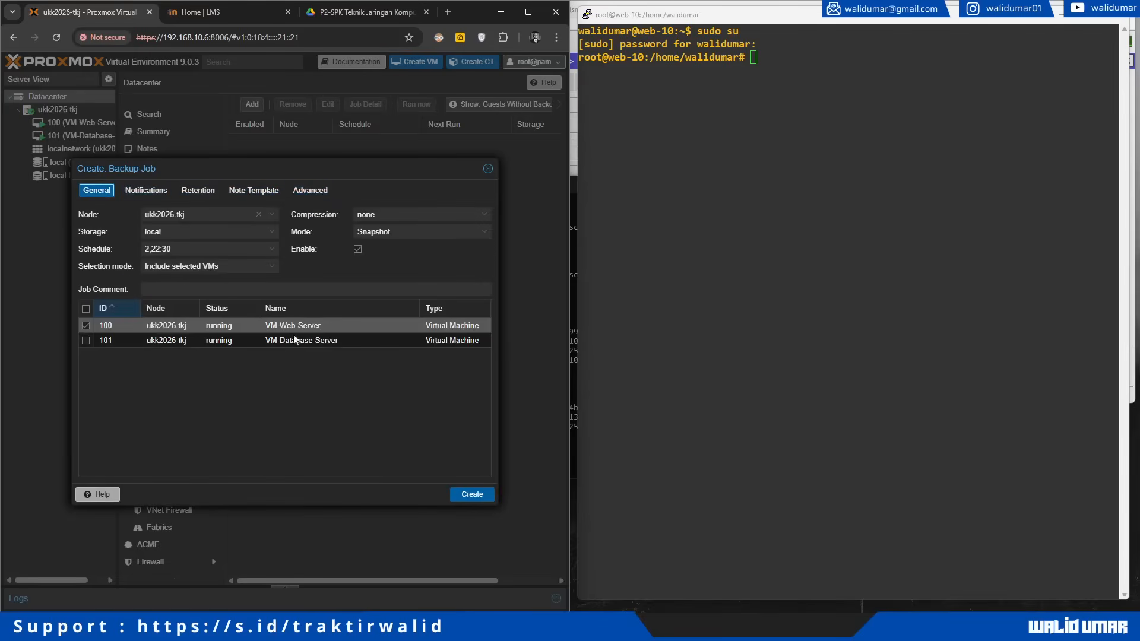
{"action": "left_click", "coordinate": [468, 496]}
{"action": "left_click", "coordinate": [297, 145]}
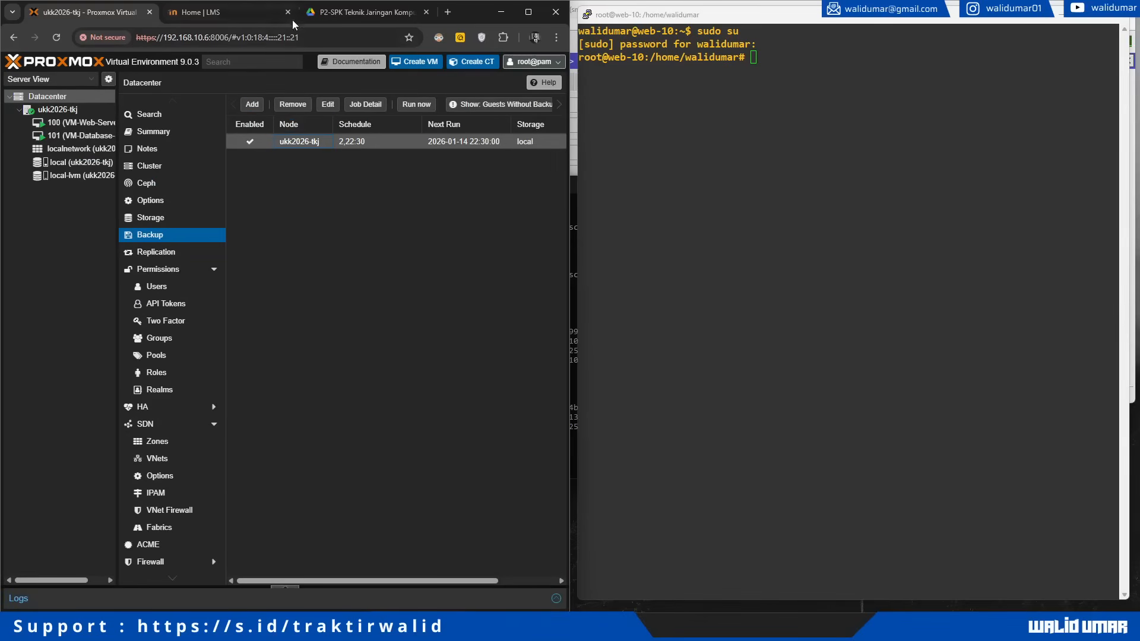
Step: Check the backup requirements in the task PDF and create /backup with mkdir -p
{"action": "left_click", "coordinate": [315, 21]}
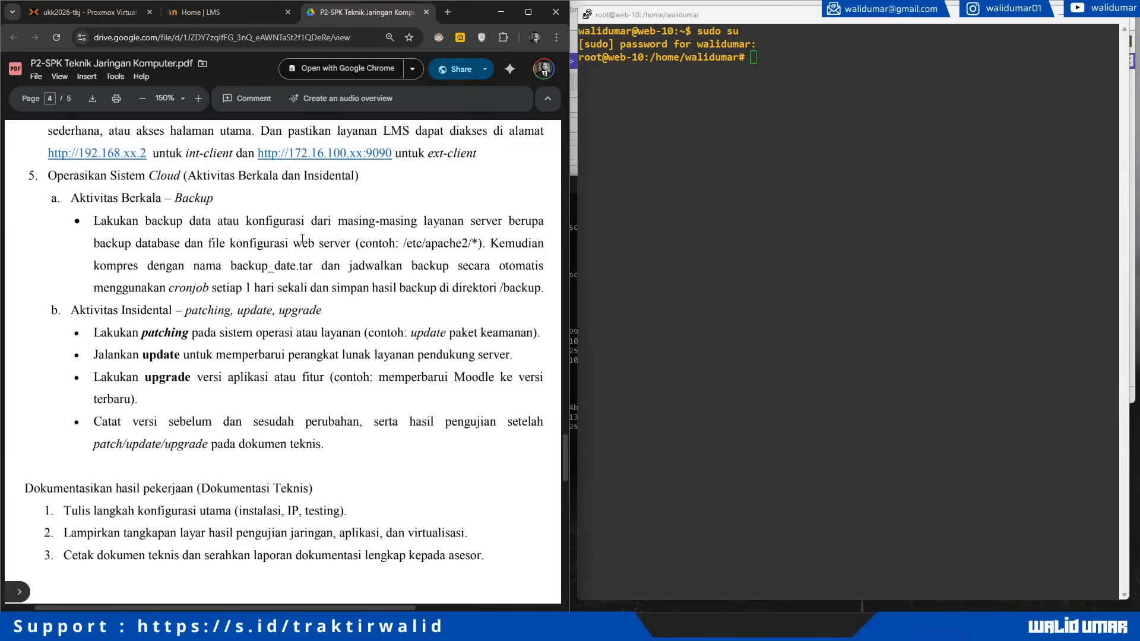
{"action": "left_click_drag", "start_coordinate": [145, 221], "coordinate": [540, 286]}
{"action": "left_click", "coordinate": [743, 204]}
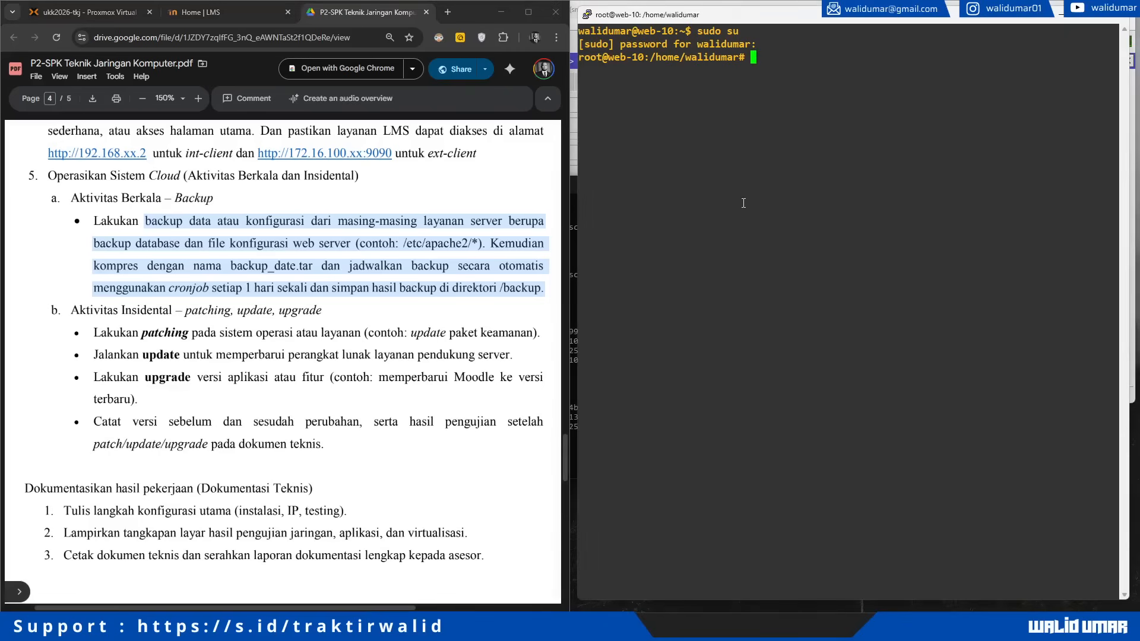
{"action": "type", "text": "mkdir -p /backup"}
{"action": "key", "text": "Return"}
Step: Restrict /backup to root only with chmod 700
{"action": "type", "text": "chown "}
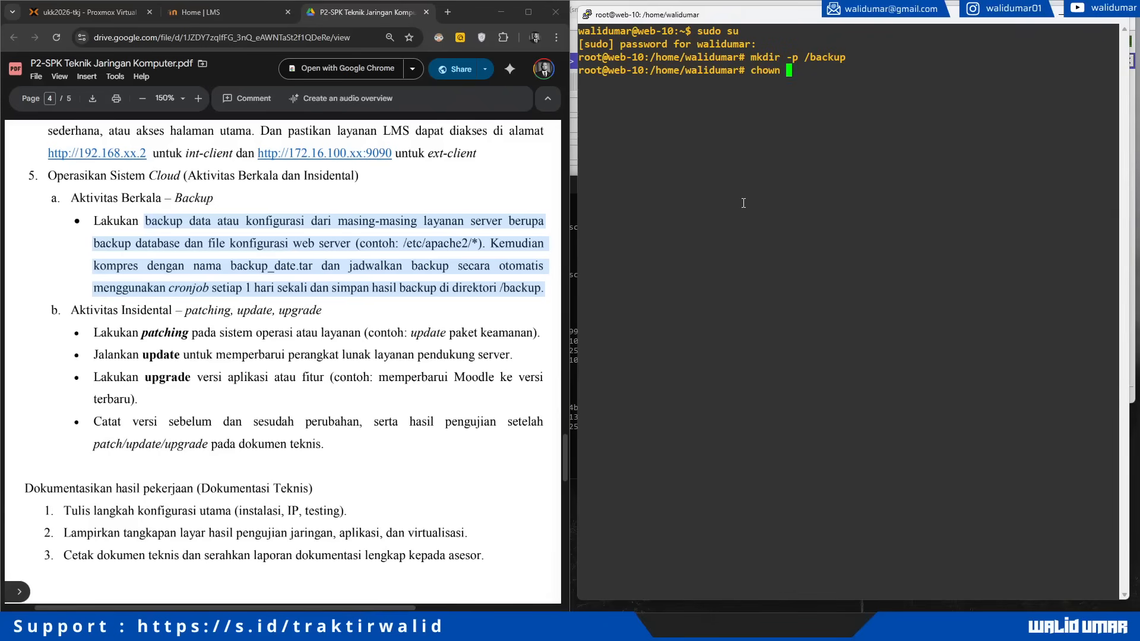
{"action": "type", "text": "root:root"}
{"action": "key", "text": "BackSpace"}
{"action": "key", "text": "BackSpace"}
{"action": "key", "text": "BackSpace"}
{"action": "key", "text": "BackSpace"}
{"action": "key", "text": "BackSpace"}
{"action": "key", "text": "BackSpace"}
{"action": "key", "text": "BackSpace"}
{"action": "key", "text": "BackSpace"}
{"action": "key", "text": "BackSpace"}
{"action": "key", "text": "BackSpace"}
{"action": "key", "text": "BackSpace"}
{"action": "key", "text": "BackSpace"}
{"action": "key", "text": "BackSpace"}
{"action": "key", "text": "BackSpace"}
{"action": "key", "text": "BackSpace"}
{"action": "type", "text": "chmod 700 ba"}
{"action": "key", "text": "BackSpace"}
{"action": "key", "text": "BackSpace"}
{"action": "type", "text": "/ba"}
{"action": "key", "text": "Tab"}
{"action": "key", "text": "Return"}
Step: Open a new /usr/local/bin/backup_server.sh file in nano
{"action": "type", "text": "nano /etc/"}
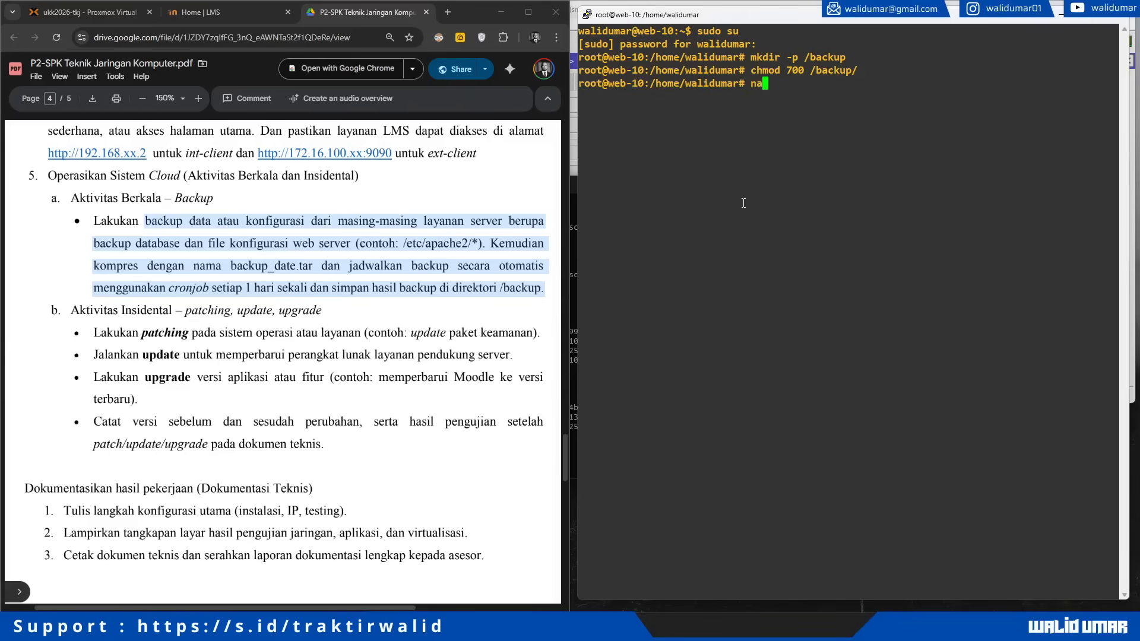
{"action": "key", "text": "BackSpace"}
{"action": "key", "text": "BackSpace"}
{"action": "key", "text": "BackSpace"}
{"action": "key", "text": "BackSpace"}
{"action": "type", "text": "usr/"}
{"action": "type", "text": "s"}
{"action": "type", "text": "ocal/"}
{"action": "type", "text": "bin/backup"}
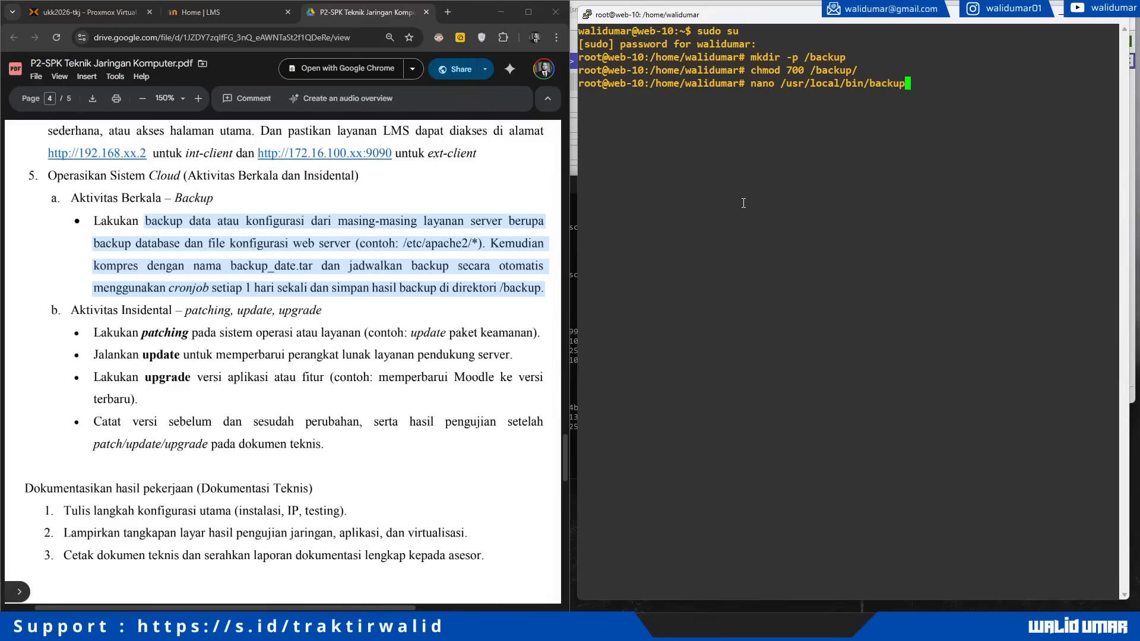
{"action": "type", "text": "_server.sh"}
{"action": "key", "text": "Return"}
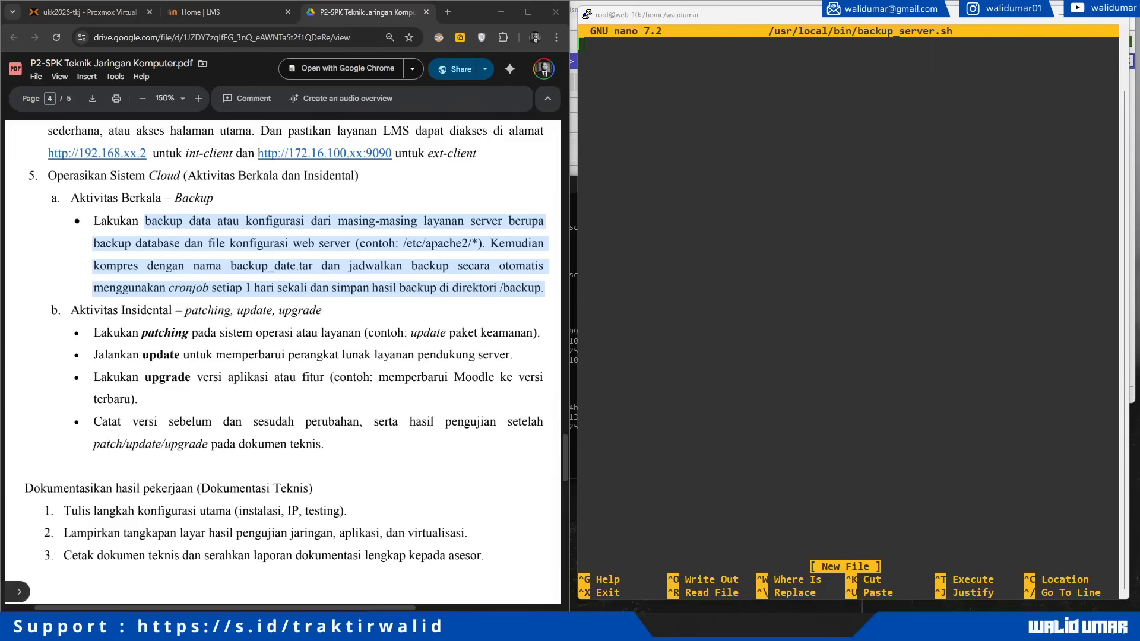
Step: Paste the backup script and add blank lines before the temp, database, Apache and compression sections
{"action": "left_click", "coordinate": [753, 156]}
{"action": "right_click", "coordinate": [753, 156]}
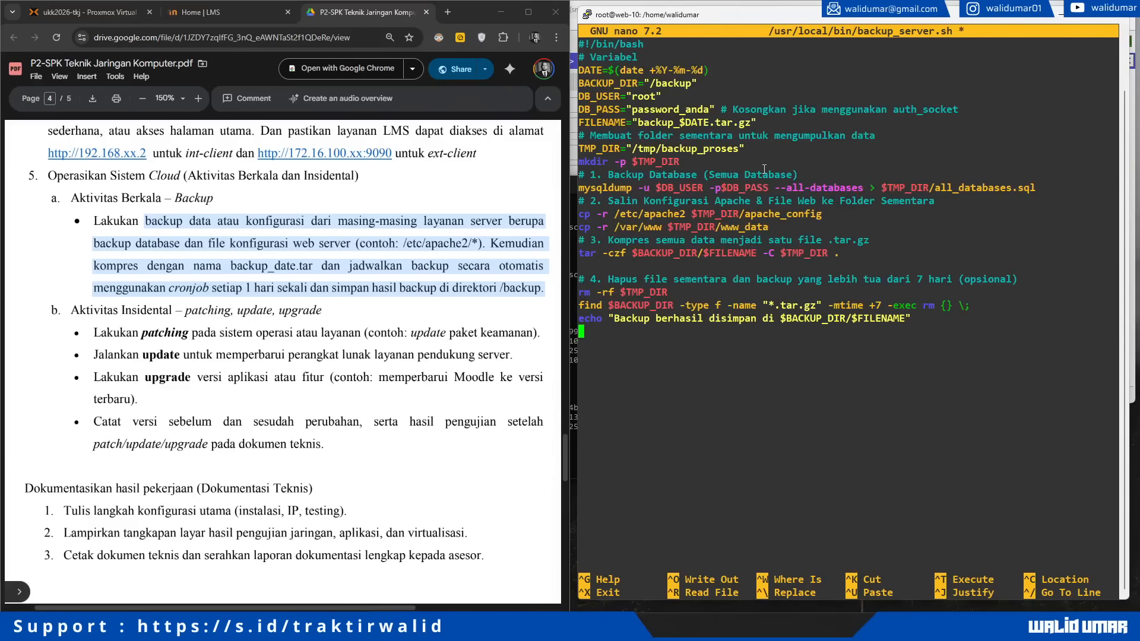
{"action": "key", "text": "Up"}
{"action": "key", "text": "Up"}
{"action": "key", "text": "Up"}
{"action": "key", "text": "Up"}
{"action": "key", "text": "Up"}
{"action": "key", "text": "Up"}
{"action": "key", "text": "Up"}
{"action": "key", "text": "Up"}
{"action": "key", "text": "Up"}
{"action": "key", "text": "Up"}
{"action": "key", "text": "Up"}
{"action": "key", "text": "Up"}
{"action": "key", "text": "Up"}
{"action": "key", "text": "Up"}
{"action": "key", "text": "Up"}
{"action": "key", "text": "Return"}
{"action": "key", "text": "Down"}
{"action": "key", "text": "Down"}
{"action": "key", "text": "Down"}
{"action": "key", "text": "Return"}
{"action": "key", "text": "Down"}
{"action": "key", "text": "Down"}
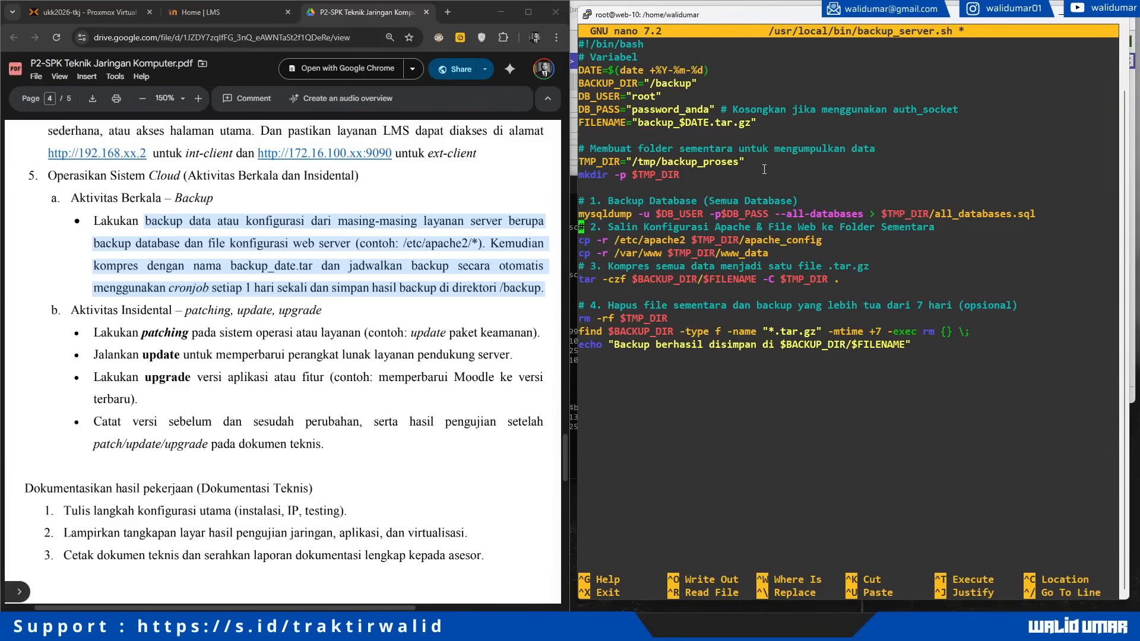
{"action": "key", "text": "Return"}
{"action": "key", "text": "Down"}
{"action": "key", "text": "Down"}
{"action": "key", "text": "Down"}
{"action": "key", "text": "Return"}
Step: Review the DATE, BACKUP_DIR, DB_USER, DB_PASS and FILENAME settings
{"action": "key", "text": "Down"}
{"action": "key", "text": "Down"}
{"action": "key", "text": "Down"}
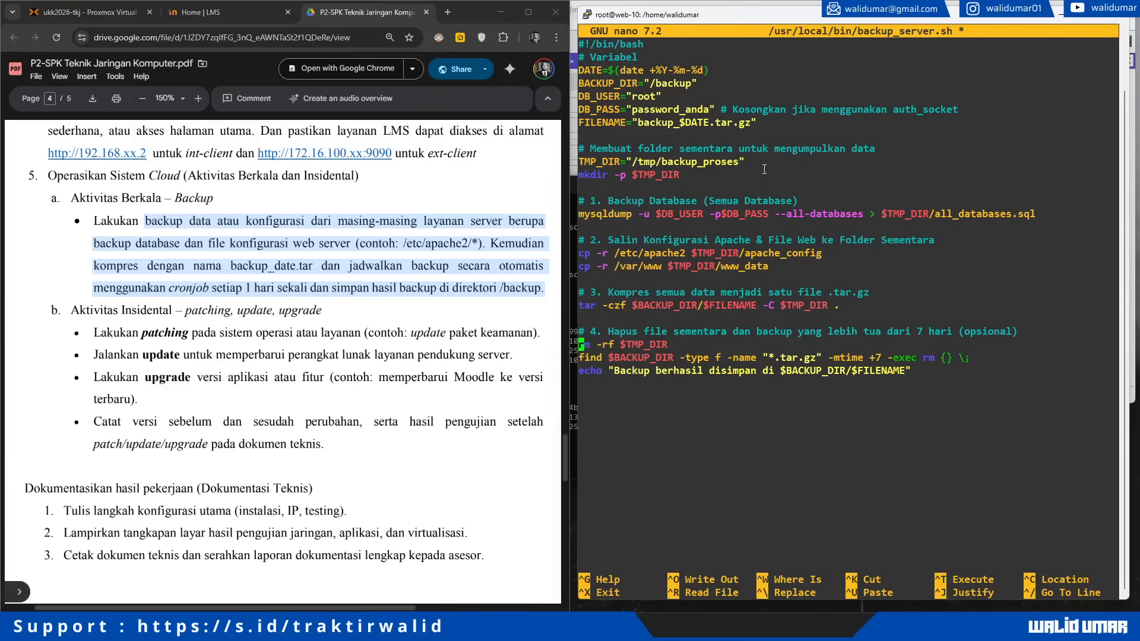
{"action": "key", "text": "Up"}
{"action": "key", "text": "Up"}
{"action": "key", "text": "Up"}
{"action": "key", "text": "Up"}
{"action": "key", "text": "Up"}
{"action": "key", "text": "Up"}
{"action": "key", "text": "Up"}
{"action": "key", "text": "Up"}
{"action": "key", "text": "Up"}
{"action": "key", "text": "Up"}
{"action": "key", "text": "Up"}
{"action": "key", "text": "Up"}
{"action": "key", "text": "Up"}
{"action": "key", "text": "Up"}
{"action": "key", "text": "Up"}
{"action": "key", "text": "Up"}
{"action": "key", "text": "Up"}
{"action": "key", "text": "Up"}
{"action": "key", "text": "Up"}
{"action": "key", "text": "Up"}
{"action": "key", "text": "Down"}
{"action": "key", "text": "Down"}
{"action": "key", "text": "Down"}
{"action": "key", "text": "Up"}
{"action": "key", "text": "Right"}
{"action": "key", "text": "Right"}
{"action": "key", "text": "Down"}
{"action": "key", "text": "Home"}
{"action": "key", "text": "Down"}
{"action": "key", "text": "Down"}
{"action": "key", "text": "Up"}
{"action": "key", "text": "Up"}
{"action": "key", "text": "Up"}
{"action": "key", "text": "Down"}
{"action": "key", "text": "Down"}
{"action": "key", "text": "Down"}
{"action": "key", "text": "Up"}
{"action": "key", "text": "Up"}
{"action": "key", "text": "Down"}
{"action": "key", "text": "Down"}
{"action": "key", "text": "Up"}
{"action": "key", "text": "Down"}
{"action": "key", "text": "Down"}
{"action": "key", "text": "Up"}
{"action": "key", "text": "Up"}
{"action": "key", "text": "Down"}
{"action": "key", "text": "Down"}
{"action": "key", "text": "Left"}
{"action": "key", "text": "Right"}
{"action": "key", "text": "Down"}
{"action": "key", "text": "Left"}
{"action": "key", "text": "Right"}
{"action": "key", "text": "Down"}
{"action": "key", "text": "Down"}
Step: Review the TMP_DIR, database dump, Apache and /var/www copy, tar archive and cleanup lines
{"action": "triple_click", "coordinate": [655, 165]}
{"action": "left_click", "coordinate": [720, 181]}
{"action": "key", "text": "Down"}
{"action": "key", "text": "Down"}
{"action": "key", "text": "Down"}
{"action": "key", "text": "Down"}
{"action": "key", "text": "Down"}
{"action": "key", "text": "Left"}
{"action": "key", "text": "Left"}
{"action": "key", "text": "Left"}
{"action": "key", "text": "Left"}
{"action": "key", "text": "Left"}
{"action": "key", "text": "Left"}
{"action": "key", "text": "Left"}
{"action": "key", "text": "Left"}
{"action": "key", "text": "Left"}
{"action": "key", "text": "Left"}
{"action": "key", "text": "Left"}
{"action": "key", "text": "Left"}
{"action": "key", "text": "Left"}
{"action": "key", "text": "Left"}
{"action": "key", "text": "Left"}
{"action": "key", "text": "Left"}
{"action": "key", "text": "Left"}
{"action": "key", "text": "Left"}
{"action": "key", "text": "Left"}
{"action": "key", "text": "Left"}
{"action": "key", "text": "Left"}
{"action": "key", "text": "Left"}
{"action": "key", "text": "Left"}
{"action": "key", "text": "Left"}
{"action": "key", "text": "Left"}
{"action": "key", "text": "Left"}
{"action": "key", "text": "Left"}
{"action": "key", "text": "Left"}
{"action": "key", "text": "Left"}
{"action": "key", "text": "Left"}
{"action": "key", "text": "Left"}
{"action": "key", "text": "Left"}
{"action": "key", "text": "Left"}
{"action": "key", "text": "Left"}
{"action": "key", "text": "Left"}
{"action": "key", "text": "Down"}
{"action": "key", "text": "Down"}
{"action": "key", "text": "Down"}
{"action": "key", "text": "Left"}
{"action": "key", "text": "Left"}
{"action": "key", "text": "Left"}
{"action": "key", "text": "Left"}
{"action": "key", "text": "Left"}
{"action": "key", "text": "Left"}
{"action": "key", "text": "Left"}
{"action": "key", "text": "Left"}
{"action": "key", "text": "Left"}
{"action": "key", "text": "Left"}
{"action": "key", "text": "Left"}
{"action": "key", "text": "Left"}
{"action": "key", "text": "Left"}
{"action": "key", "text": "Left"}
{"action": "key", "text": "Left"}
{"action": "key", "text": "Left"}
{"action": "key", "text": "Left"}
{"action": "key", "text": "Left"}
{"action": "key", "text": "Left"}
{"action": "key", "text": "Left"}
{"action": "key", "text": "Left"}
{"action": "key", "text": "Left"}
{"action": "key", "text": "Left"}
{"action": "key", "text": "Left"}
{"action": "key", "text": "Left"}
{"action": "key", "text": "Left"}
{"action": "key", "text": "Left"}
{"action": "key", "text": "Left"}
{"action": "key", "text": "Left"}
{"action": "key", "text": "Left"}
{"action": "key", "text": "Left"}
{"action": "key", "text": "Left"}
{"action": "key", "text": "Left"}
{"action": "key", "text": "Left"}
{"action": "key", "text": "Left"}
{"action": "key", "text": "Left"}
{"action": "key", "text": "Left"}
{"action": "key", "text": "Left"}
{"action": "key", "text": "Left"}
{"action": "key", "text": "Left"}
{"action": "key", "text": "Down"}
{"action": "key", "text": "Right"}
{"action": "key", "text": "Right"}
{"action": "key", "text": "Right"}
{"action": "key", "text": "Right"}
{"action": "key", "text": "Right"}
{"action": "key", "text": "Right"}
{"action": "key", "text": "Right"}
{"action": "key", "text": "Right"}
{"action": "key", "text": "Right"}
{"action": "key", "text": "Right"}
{"action": "key", "text": "Right"}
{"action": "key", "text": "Right"}
{"action": "key", "text": "Right"}
{"action": "key", "text": "Right"}
{"action": "key", "text": "Right"}
{"action": "key", "text": "Right"}
{"action": "key", "text": "Right"}
{"action": "key", "text": "Right"}
{"action": "key", "text": "Right"}
{"action": "key", "text": "Right"}
{"action": "key", "text": "Right"}
{"action": "key", "text": "Right"}
{"action": "key", "text": "Right"}
{"action": "key", "text": "Right"}
{"action": "key", "text": "Right"}
{"action": "key", "text": "Right"}
{"action": "key", "text": "Right"}
{"action": "key", "text": "Right"}
{"action": "key", "text": "Right"}
{"action": "key", "text": "Right"}
{"action": "key", "text": "Right"}
{"action": "key", "text": "Right"}
{"action": "key", "text": "Right"}
{"action": "key", "text": "Right"}
{"action": "key", "text": "Right"}
{"action": "key", "text": "Right"}
{"action": "key", "text": "Right"}
{"action": "key", "text": "Right"}
{"action": "key", "text": "Right"}
{"action": "key", "text": "Right"}
{"action": "key", "text": "Right"}
{"action": "key", "text": "Right"}
{"action": "key", "text": "Right"}
{"action": "key", "text": "Right"}
{"action": "key", "text": "Right"}
{"action": "key", "text": "Right"}
{"action": "key", "text": "Right"}
{"action": "key", "text": "Right"}
{"action": "key", "text": "Right"}
{"action": "key", "text": "Right"}
{"action": "key", "text": "Right"}
{"action": "key", "text": "Right"}
{"action": "key", "text": "Right"}
{"action": "key", "text": "Right"}
{"action": "key", "text": "Right"}
{"action": "key", "text": "Right"}
{"action": "key", "text": "Right"}
{"action": "key", "text": "Right"}
{"action": "key", "text": "Right"}
{"action": "key", "text": "Right"}
{"action": "key", "text": "Right"}
{"action": "key", "text": "Right"}
{"action": "key", "text": "Right"}
{"action": "key", "text": "Right"}
{"action": "key", "text": "Right"}
{"action": "key", "text": "Right"}
{"action": "key", "text": "Right"}
{"action": "key", "text": "Right"}
{"action": "key", "text": "Right"}
{"action": "key", "text": "Right"}
{"action": "key", "text": "Right"}
{"action": "key", "text": "Right"}
{"action": "key", "text": "Right"}
{"action": "key", "text": "Right"}
{"action": "key", "text": "Right"}
{"action": "key", "text": "Right"}
{"action": "key", "text": "Right"}
{"action": "key", "text": "Right"}
{"action": "key", "text": "Right"}
{"action": "key", "text": "Right"}
{"action": "key", "text": "Right"}
{"action": "key", "text": "Right"}
{"action": "key", "text": "Right"}
{"action": "key", "text": "Right"}
{"action": "key", "text": "Right"}
{"action": "key", "text": "Right"}
{"action": "key", "text": "Right"}
{"action": "key", "text": "Right"}
{"action": "key", "text": "Right"}
{"action": "key", "text": "Left"}
{"action": "key", "text": "Left"}
{"action": "key", "text": "Left"}
{"action": "key", "text": "Left"}
{"action": "key", "text": "Left"}
{"action": "key", "text": "Left"}
{"action": "key", "text": "Left"}
{"action": "key", "text": "Left"}
{"action": "key", "text": "Left"}
{"action": "key", "text": "Left"}
{"action": "key", "text": "Left"}
{"action": "key", "text": "Left"}
{"action": "key", "text": "Left"}
{"action": "key", "text": "Left"}
{"action": "key", "text": "Left"}
{"action": "key", "text": "Left"}
{"action": "key", "text": "Left"}
{"action": "key", "text": "Left"}
{"action": "key", "text": "Left"}
{"action": "key", "text": "Left"}
{"action": "key", "text": "Left"}
{"action": "key", "text": "Left"}
{"action": "key", "text": "Left"}
{"action": "key", "text": "Left"}
{"action": "key", "text": "Left"}
{"action": "key", "text": "Left"}
{"action": "key", "text": "Left"}
{"action": "key", "text": "Left"}
{"action": "key", "text": "Down"}
{"action": "key", "text": "Down"}
{"action": "key", "text": "Left"}
{"action": "key", "text": "Left"}
{"action": "key", "text": "Left"}
{"action": "key", "text": "Left"}
{"action": "key", "text": "Left"}
{"action": "key", "text": "Left"}
{"action": "key", "text": "Left"}
{"action": "key", "text": "Left"}
{"action": "key", "text": "Left"}
{"action": "key", "text": "Left"}
{"action": "key", "text": "Left"}
{"action": "key", "text": "Left"}
{"action": "key", "text": "Left"}
{"action": "key", "text": "Left"}
{"action": "key", "text": "Left"}
{"action": "key", "text": "Left"}
{"action": "key", "text": "Left"}
{"action": "key", "text": "Left"}
{"action": "key", "text": "Left"}
{"action": "key", "text": "Left"}
{"action": "key", "text": "Left"}
{"action": "key", "text": "Left"}
{"action": "key", "text": "Right"}
{"action": "key", "text": "Right"}
{"action": "key", "text": "Right"}
{"action": "key", "text": "Right"}
{"action": "key", "text": "Right"}
{"action": "key", "text": "Right"}
{"action": "key", "text": "Right"}
{"action": "key", "text": "Right"}
{"action": "key", "text": "Right"}
{"action": "key", "text": "Right"}
{"action": "key", "text": "Right"}
{"action": "key", "text": "Right"}
{"action": "key", "text": "Right"}
{"action": "key", "text": "Right"}
{"action": "key", "text": "Right"}
{"action": "key", "text": "Right"}
{"action": "key", "text": "Right"}
{"action": "key", "text": "Right"}
{"action": "key", "text": "Right"}
{"action": "key", "text": "Right"}
{"action": "key", "text": "Right"}
{"action": "key", "text": "Right"}
{"action": "key", "text": "Right"}
{"action": "key", "text": "Right"}
{"action": "key", "text": "Right"}
{"action": "key", "text": "Right"}
{"action": "key", "text": "Right"}
{"action": "key", "text": "Right"}
{"action": "key", "text": "Right"}
{"action": "key", "text": "Right"}
{"action": "key", "text": "Right"}
{"action": "key", "text": "Right"}
{"action": "key", "text": "Right"}
{"action": "key", "text": "Right"}
{"action": "key", "text": "Right"}
{"action": "key", "text": "Right"}
{"action": "key", "text": "Right"}
{"action": "key", "text": "Right"}
{"action": "key", "text": "Right"}
{"action": "key", "text": "Right"}
{"action": "key", "text": "Right"}
{"action": "key", "text": "Right"}
{"action": "key", "text": "Right"}
{"action": "key", "text": "Right"}
{"action": "key", "text": "Up"}
{"action": "key", "text": "Up"}
{"action": "key", "text": "Down"}
{"action": "key", "text": "Up"}
{"action": "key", "text": "Right"}
{"action": "key", "text": "Right"}
{"action": "key", "text": "Right"}
{"action": "key", "text": "Right"}
{"action": "key", "text": "Right"}
{"action": "key", "text": "Right"}
{"action": "key", "text": "Right"}
{"action": "key", "text": "Right"}
{"action": "key", "text": "Right"}
{"action": "key", "text": "Right"}
{"action": "key", "text": "Right"}
{"action": "key", "text": "Right"}
{"action": "key", "text": "Right"}
{"action": "key", "text": "Right"}
{"action": "key", "text": "Right"}
{"action": "key", "text": "Right"}
{"action": "key", "text": "Right"}
{"action": "key", "text": "Right"}
{"action": "key", "text": "Right"}
{"action": "key", "text": "Right"}
{"action": "key", "text": "Left"}
{"action": "key", "text": "Left"}
{"action": "key", "text": "Left"}
{"action": "key", "text": "Left"}
{"action": "key", "text": "Left"}
{"action": "key", "text": "Left"}
{"action": "key", "text": "Left"}
{"action": "key", "text": "Left"}
{"action": "key", "text": "Left"}
{"action": "key", "text": "Left"}
{"action": "key", "text": "Left"}
{"action": "key", "text": "Left"}
{"action": "key", "text": "Left"}
{"action": "key", "text": "Left"}
{"action": "key", "text": "Left"}
{"action": "key", "text": "Left"}
{"action": "key", "text": "Left"}
{"action": "key", "text": "Left"}
{"action": "key", "text": "Left"}
{"action": "key", "text": "Left"}
{"action": "key", "text": "Left"}
{"action": "key", "text": "Down"}
{"action": "key", "text": "Down"}
{"action": "key", "text": "Left"}
{"action": "key", "text": "Left"}
{"action": "key", "text": "Left"}
{"action": "key", "text": "Left"}
{"action": "key", "text": "Left"}
{"action": "key", "text": "Left"}
{"action": "key", "text": "Left"}
{"action": "key", "text": "Left"}
{"action": "key", "text": "Left"}
{"action": "key", "text": "Left"}
{"action": "key", "text": "Left"}
{"action": "key", "text": "Left"}
{"action": "key", "text": "Left"}
{"action": "key", "text": "Left"}
{"action": "key", "text": "Down"}
{"action": "key", "text": "Left"}
{"action": "key", "text": "Left"}
{"action": "key", "text": "Right"}
{"action": "key", "text": "Up"}
{"action": "key", "text": "Up"}
{"action": "key", "text": "Up"}
{"action": "key", "text": "Up"}
{"action": "key", "text": "Up"}
{"action": "key", "text": "Up"}
{"action": "key", "text": "Up"}
{"action": "key", "text": "Down"}
{"action": "key", "text": "Down"}
{"action": "key", "text": "Down"}
{"action": "key", "text": "Down"}
{"action": "key", "text": "Down"}
Step: Save backup_server.sh and exit nano
{"action": "key", "text": "ctrl+o"}
{"action": "key", "text": "Return"}
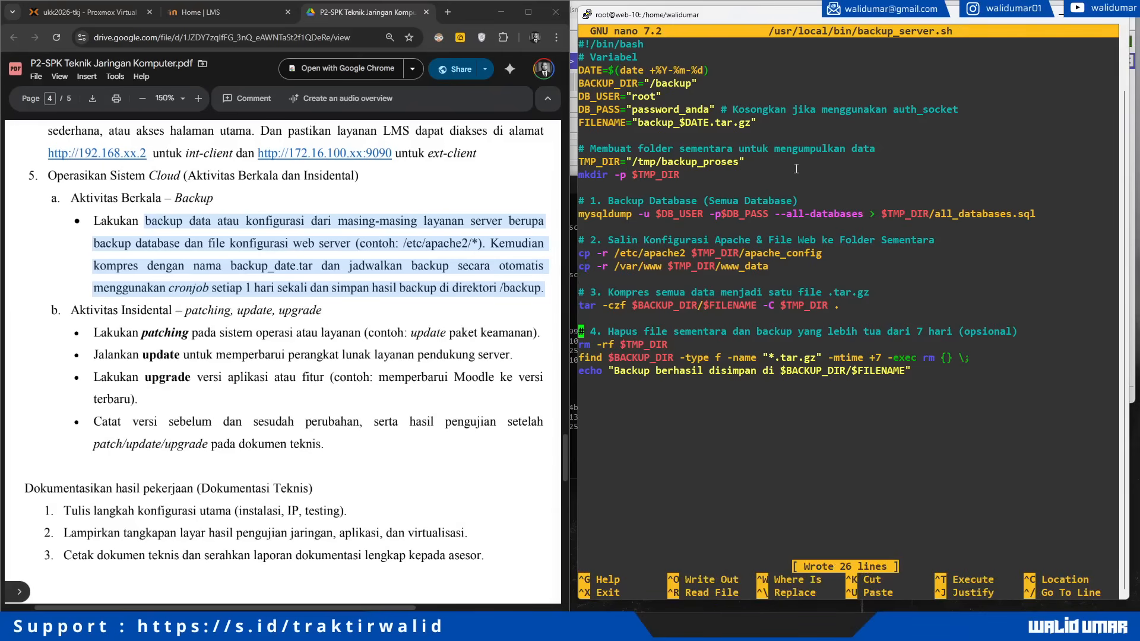
{"action": "key", "text": "ctrl+x"}
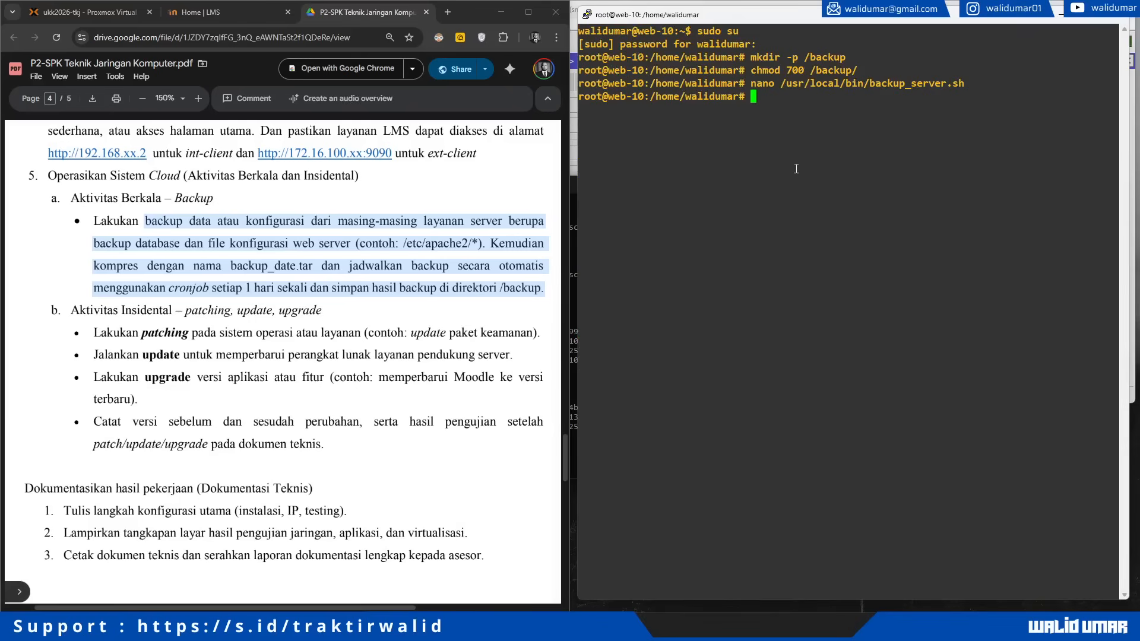
Step: Make /usr/local/bin/backup_server.sh executable with chmod +x
{"action": "type", "text": "chmod +x /usr/local/b"}
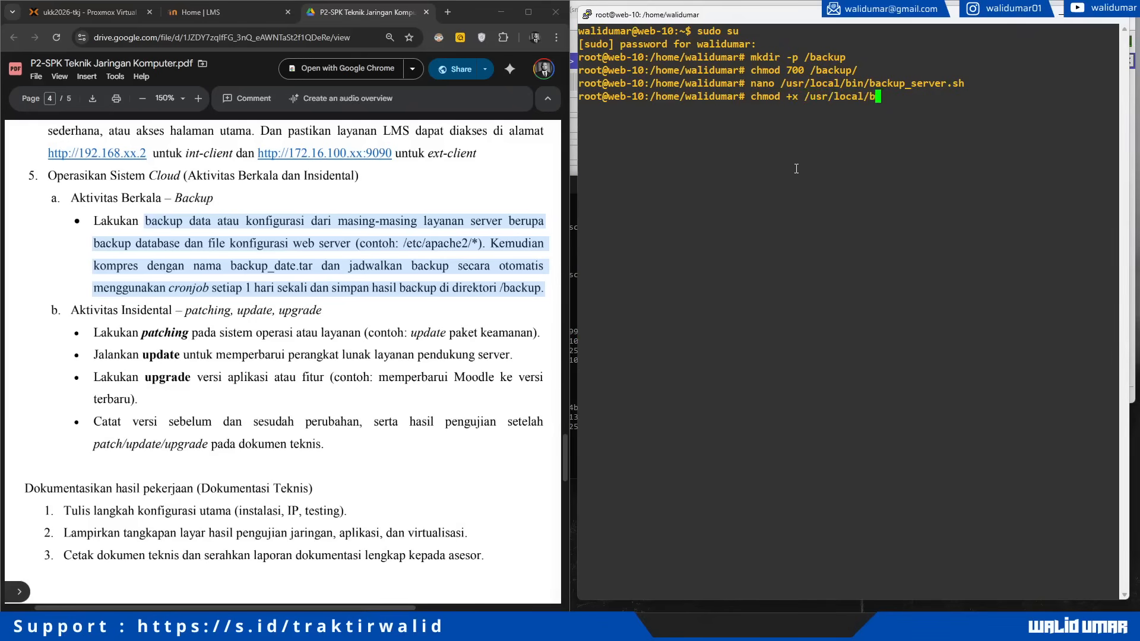
{"action": "key", "text": "Tab"}
{"action": "type", "text": "b"}
{"action": "key", "text": "Tab"}
{"action": "key", "text": "Return"}
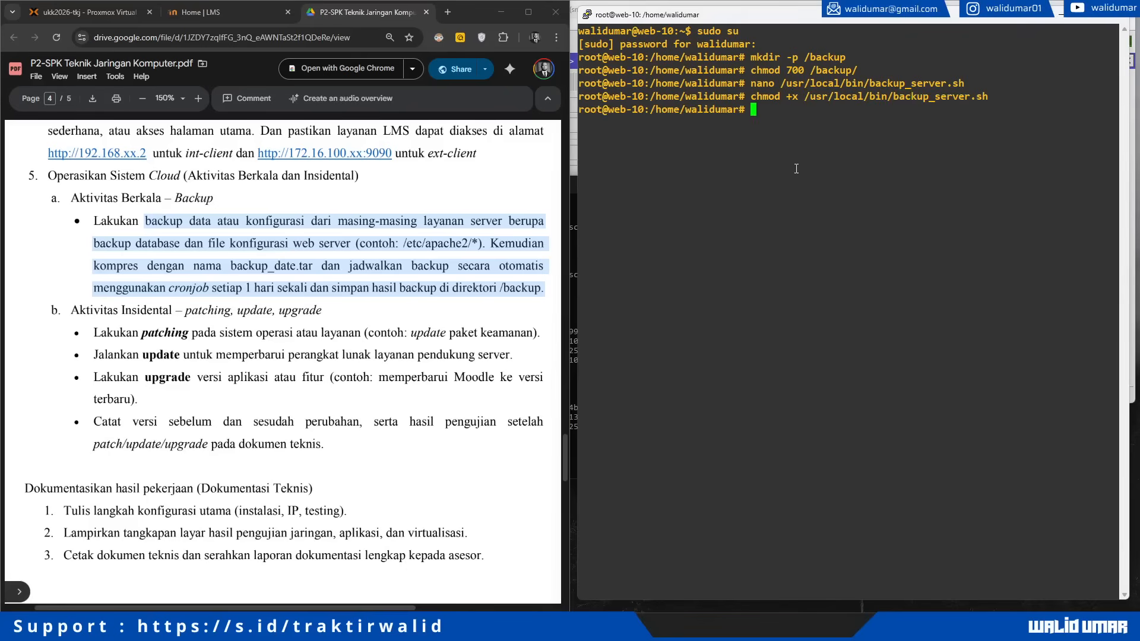
Step: Add '0 2 * * * /usr/local/bin/backup_server.sh' to root's crontab using nano
{"action": "type", "text": "crontab -e"}
{"action": "key", "text": "Return"}
{"action": "type", "text": "1"}
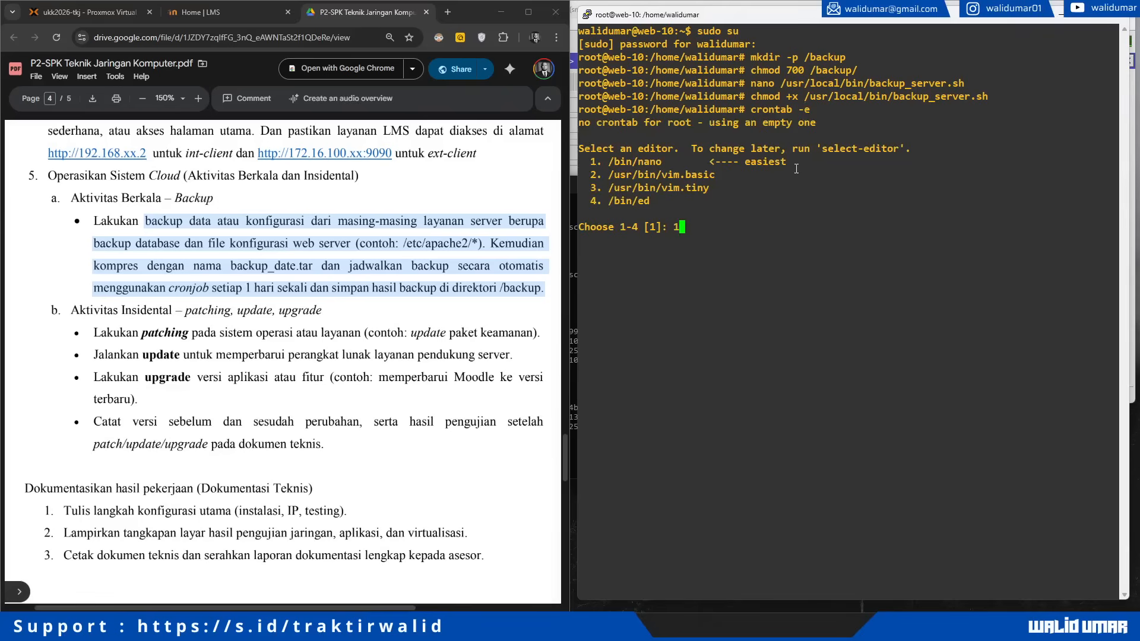
{"action": "key", "text": "Return"}
{"action": "key", "text": "Down"}
{"action": "key", "text": "Down"}
{"action": "key", "text": "Down"}
{"action": "key", "text": "Down"}
{"action": "key", "text": "Down"}
{"action": "key", "text": "Down"}
{"action": "key", "text": "Down"}
{"action": "key", "text": "Down"}
{"action": "key", "text": "Down"}
{"action": "key", "text": "Down"}
{"action": "key", "text": "Down"}
{"action": "key", "text": "Down"}
{"action": "key", "text": "Down"}
{"action": "key", "text": "Down"}
{"action": "key", "text": "Down"}
{"action": "key", "text": "Down"}
{"action": "key", "text": "Down"}
{"action": "key", "text": "Down"}
{"action": "key", "text": "Down"}
{"action": "key", "text": "Down"}
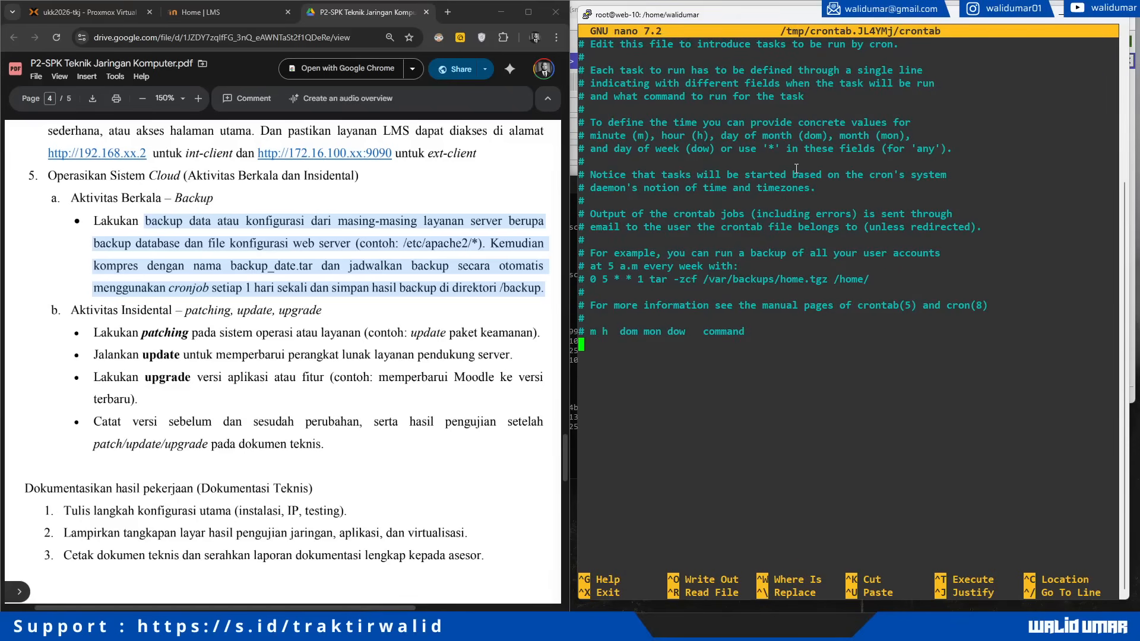
{"action": "type", "text": "0 2 * * * /usr/local/bin/backup_"}
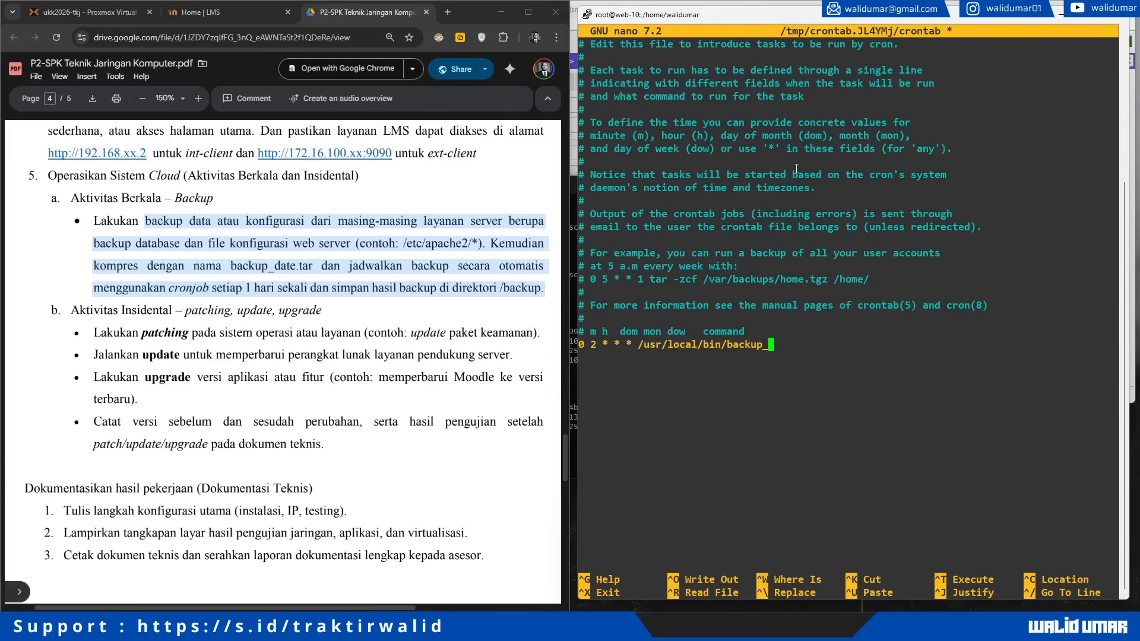
{"action": "type", "text": "server.sh"}
{"action": "key", "text": "ctrl+o"}
{"action": "key", "text": "Return"}
{"action": "key", "text": "ctrl+x"}
Step: Run backup_server.sh to test it, then stop it with Ctrl+C
{"action": "type", "text": "ba"}
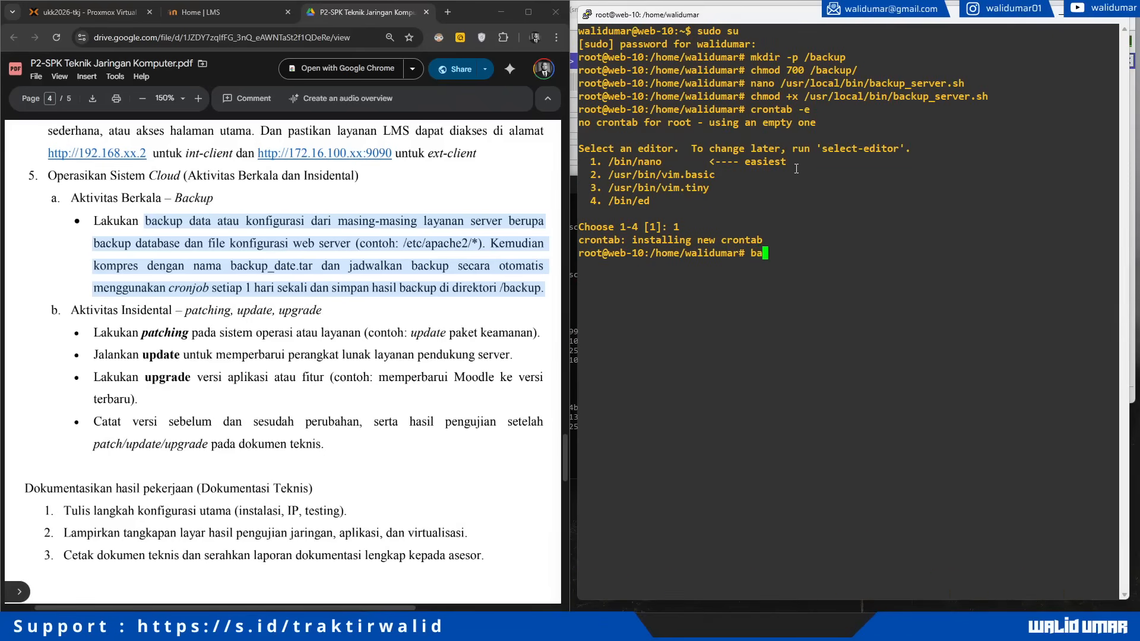
{"action": "type", "text": "ckup"}
{"action": "key", "text": "Tab"}
{"action": "key", "text": "Return"}
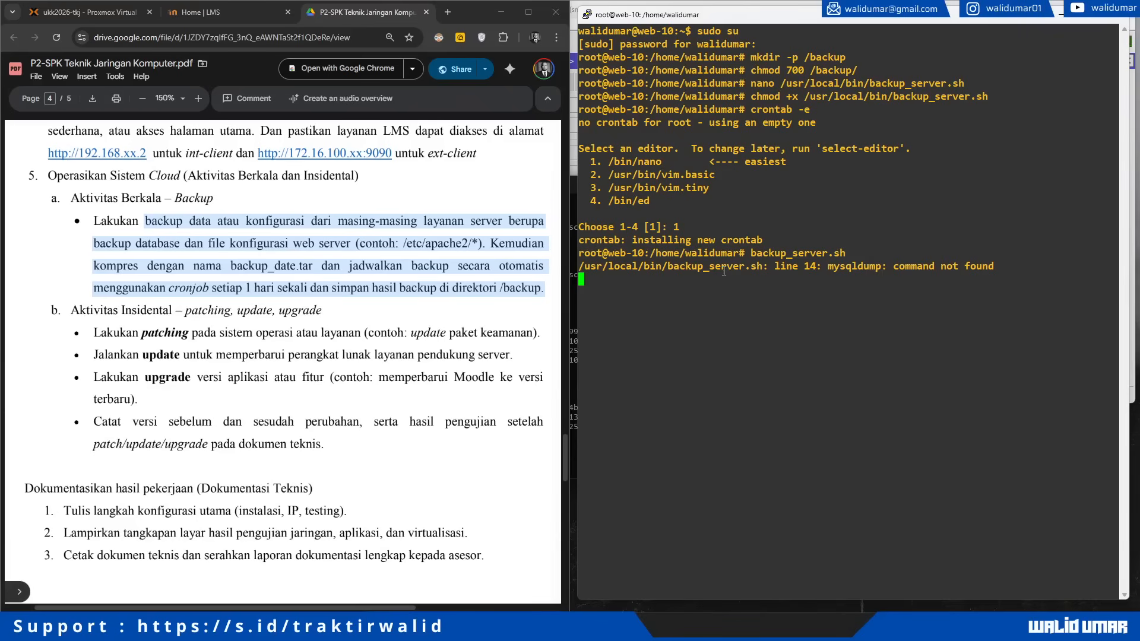
{"action": "key", "text": "ctrl+c"}
Step: Comment out the mysqldump line with #, save the script, and rerun it
{"action": "key", "text": "Up"}
{"action": "key", "text": "Up"}
{"action": "key", "text": "Up"}
{"action": "key", "text": "Up"}
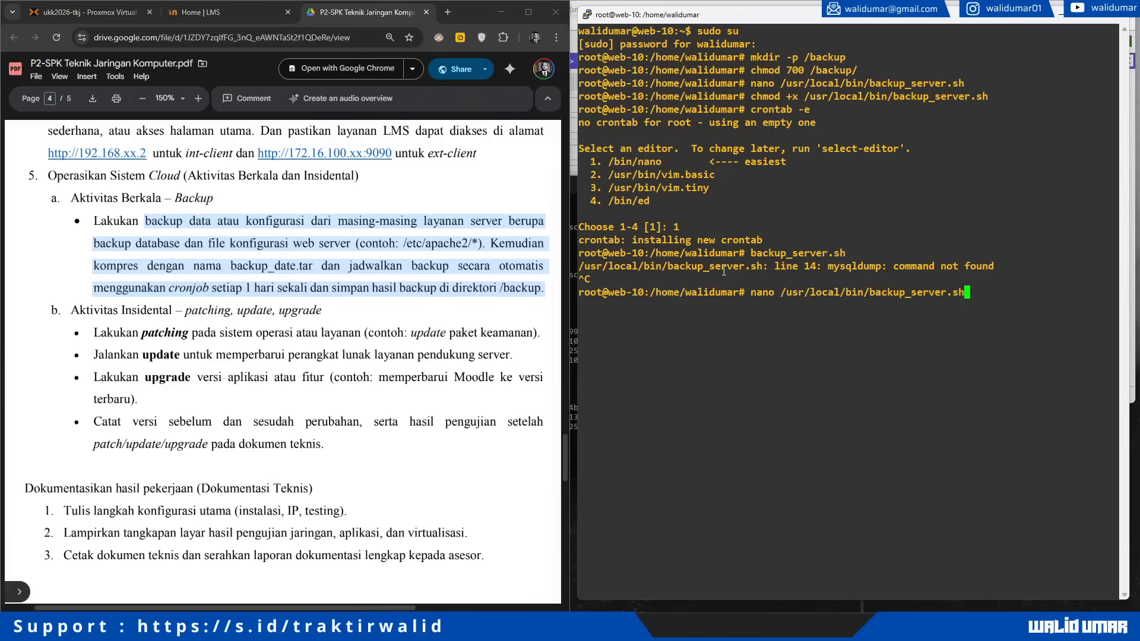
{"action": "key", "text": "Return"}
{"action": "key", "text": "Down"}
{"action": "key", "text": "Down"}
{"action": "key", "text": "Down"}
{"action": "key", "text": "Down"}
{"action": "key", "text": "Down"}
{"action": "key", "text": "Down"}
{"action": "key", "text": "Down"}
{"action": "key", "text": "Down"}
{"action": "key", "text": "Down"}
{"action": "key", "text": "Down"}
{"action": "key", "text": "Down"}
{"action": "key", "text": "Down"}
{"action": "key", "text": "Down"}
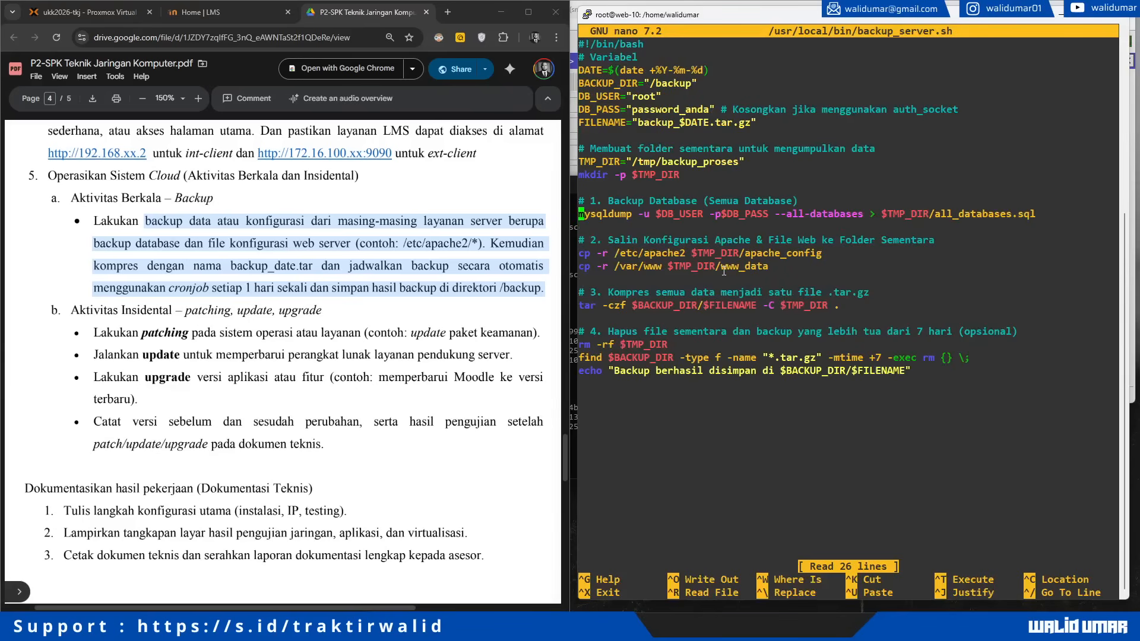
{"action": "type", "text": "#"}
{"action": "key", "text": "Down"}
{"action": "key", "text": "Down"}
{"action": "key", "text": "Down"}
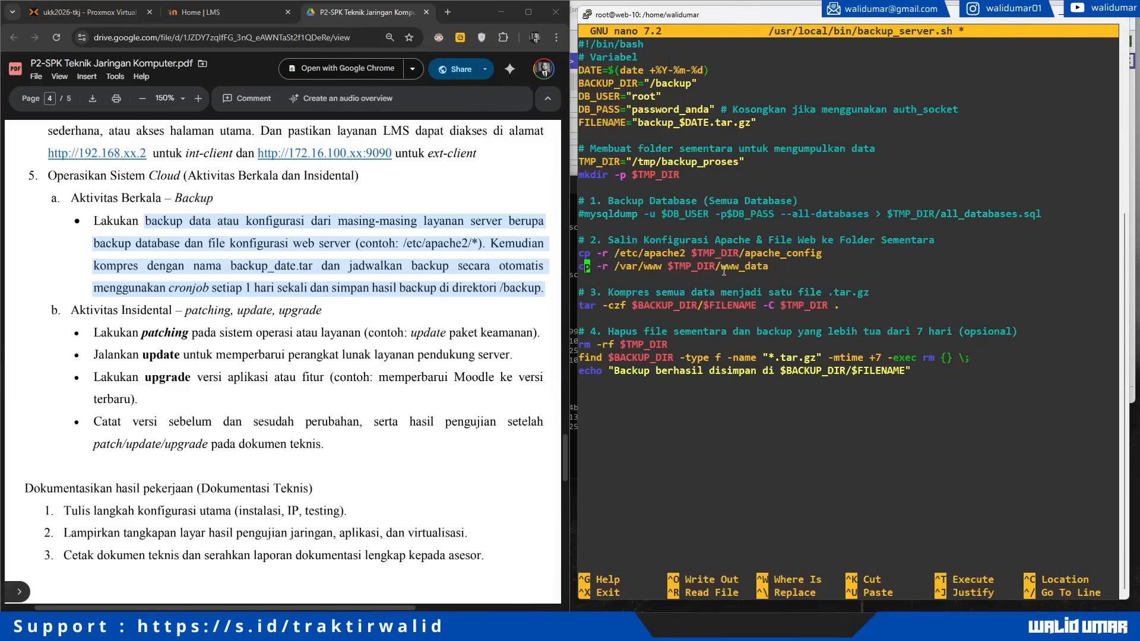
{"action": "key", "text": "Up"}
{"action": "key", "text": "Up"}
{"action": "key", "text": "Up"}
{"action": "key", "text": "ctrl+o"}
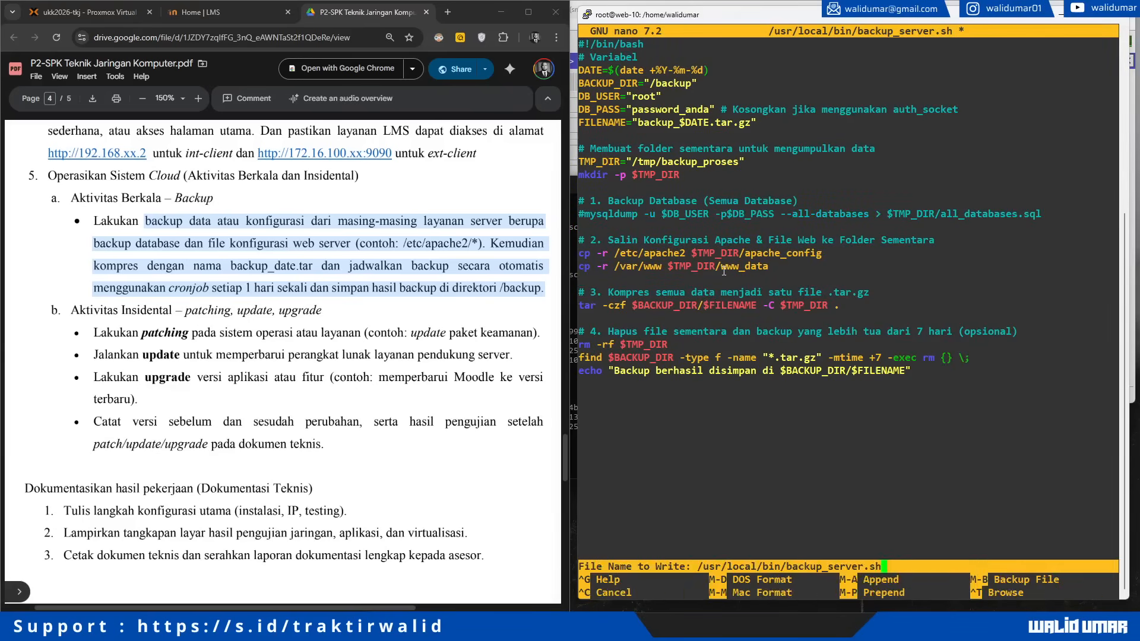
{"action": "key", "text": "Return"}
{"action": "key", "text": "ctrl+x"}
{"action": "key", "text": "Up"}
{"action": "key", "text": "Up"}
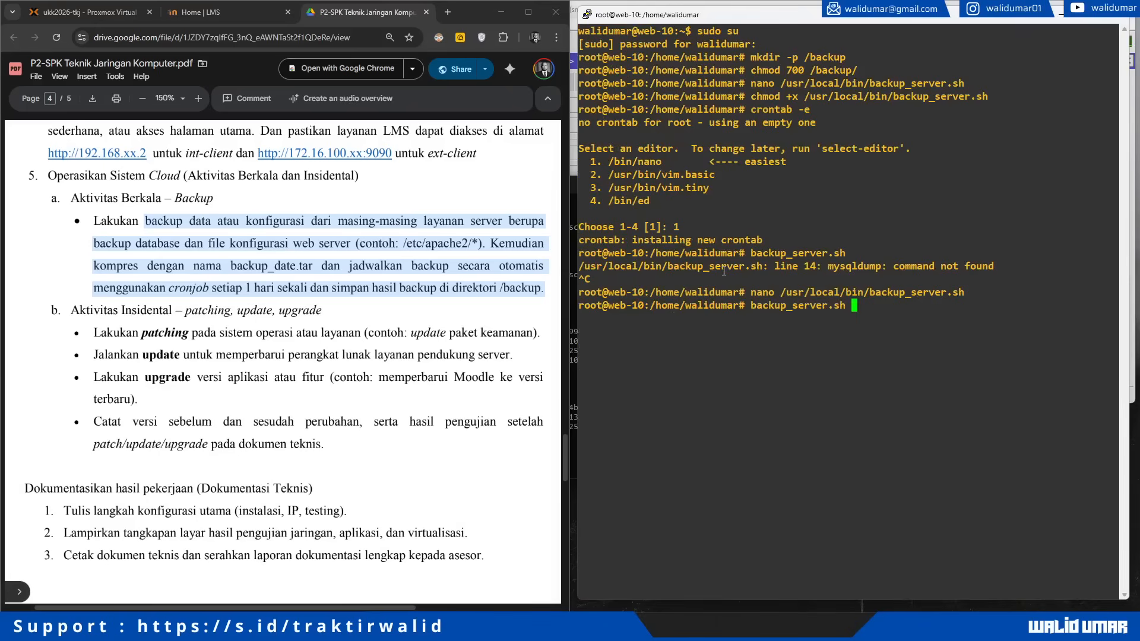
{"action": "key", "text": "Return"}
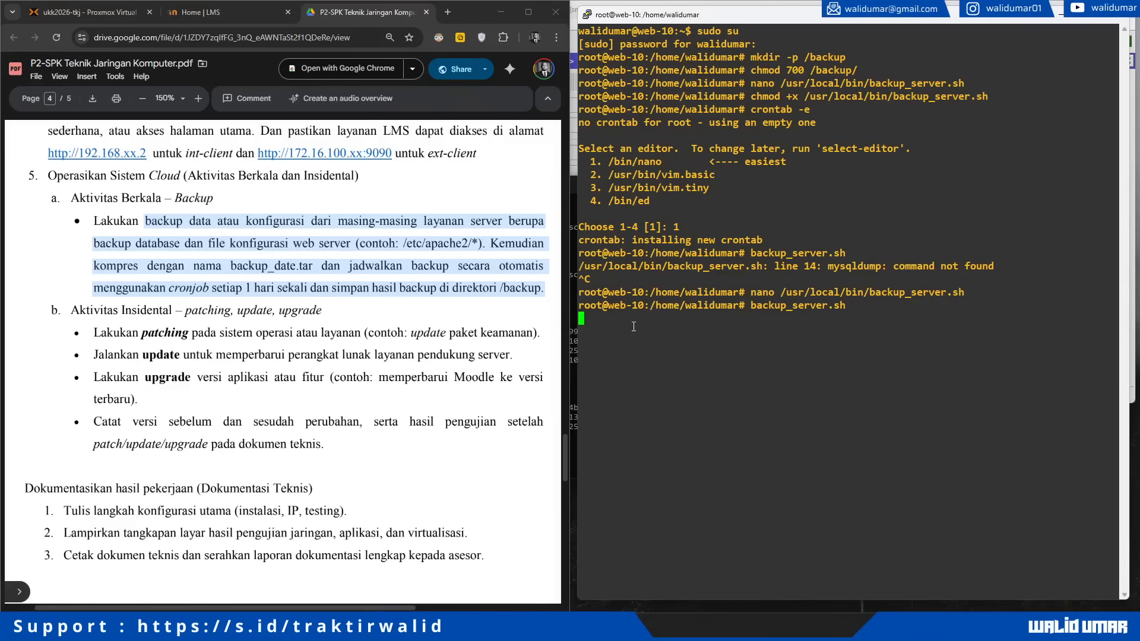
Step: Check the script's success message showing the saved backup_2026-01-14.tar.gz archive path
{"action": "left_click", "coordinate": [766, 477]}
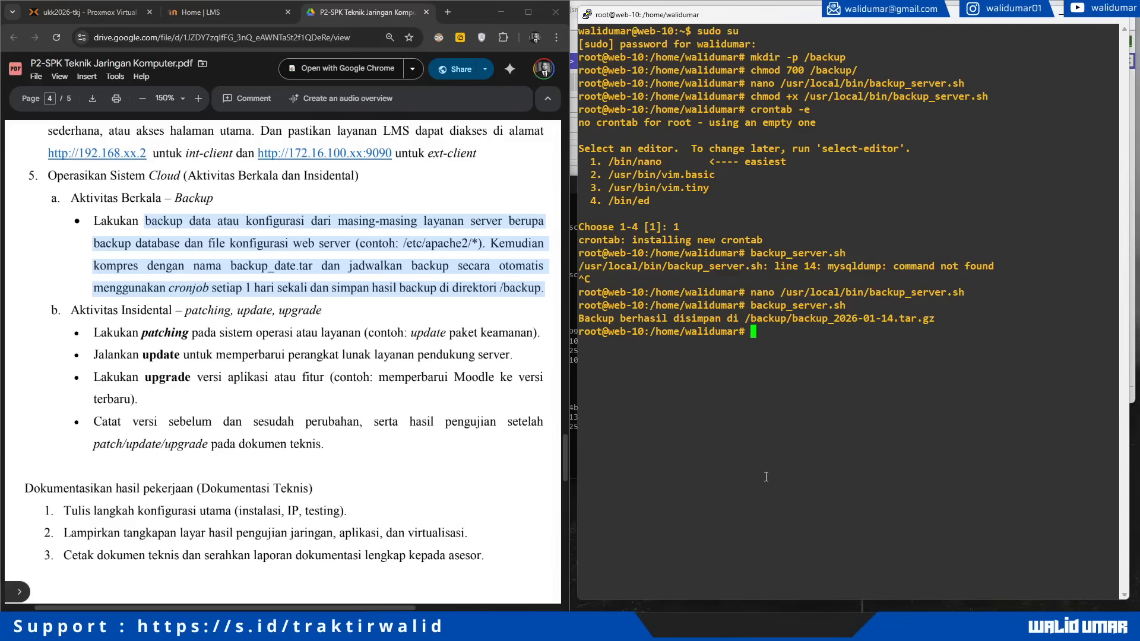
{"action": "triple_click", "coordinate": [665, 325]}
{"action": "left_click", "coordinate": [762, 327]}
{"action": "left_click_drag", "start_coordinate": [746, 320], "coordinate": [935, 321]}
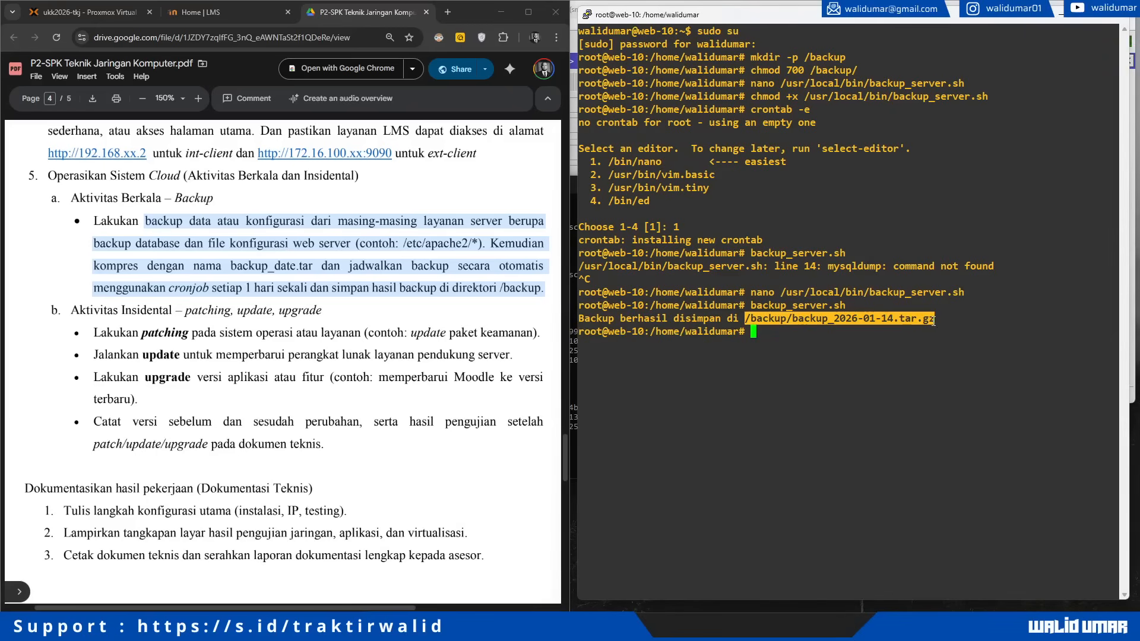
{"action": "left_click", "coordinate": [911, 381]}
Step: List /backup with 'ls /backup/' and confirm backup_2026-01-14.tar.gz is there
{"action": "type", "text": "ls /"}
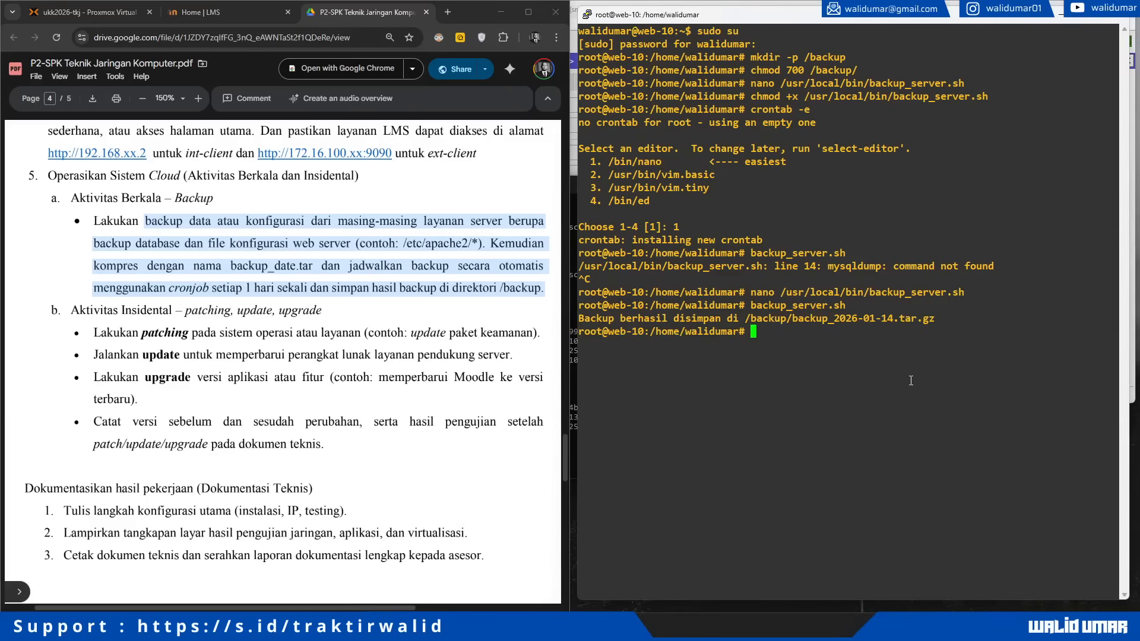
{"action": "type", "text": "backup/"}
{"action": "key", "text": "Return"}
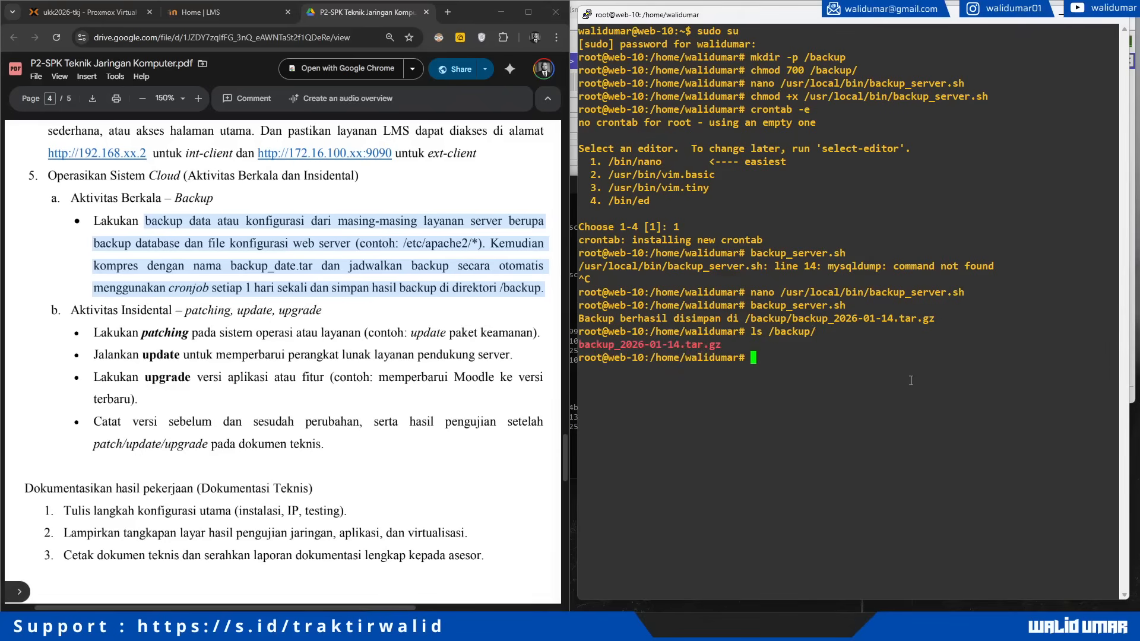
{"action": "double_click", "coordinate": [631, 347]}
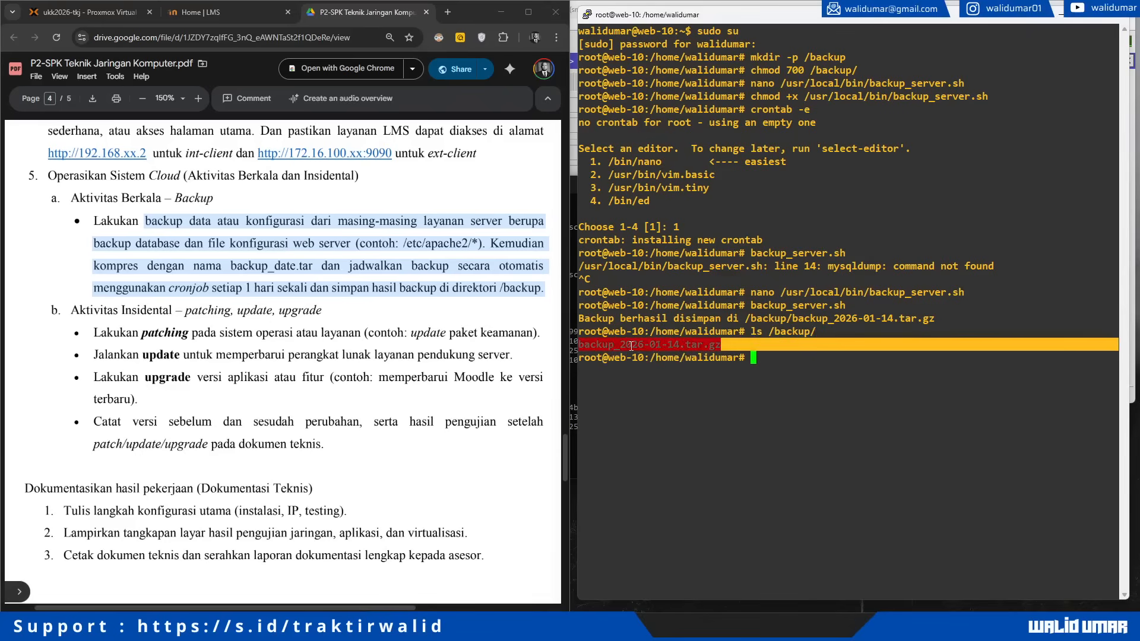
{"action": "left_click", "coordinate": [757, 347]}
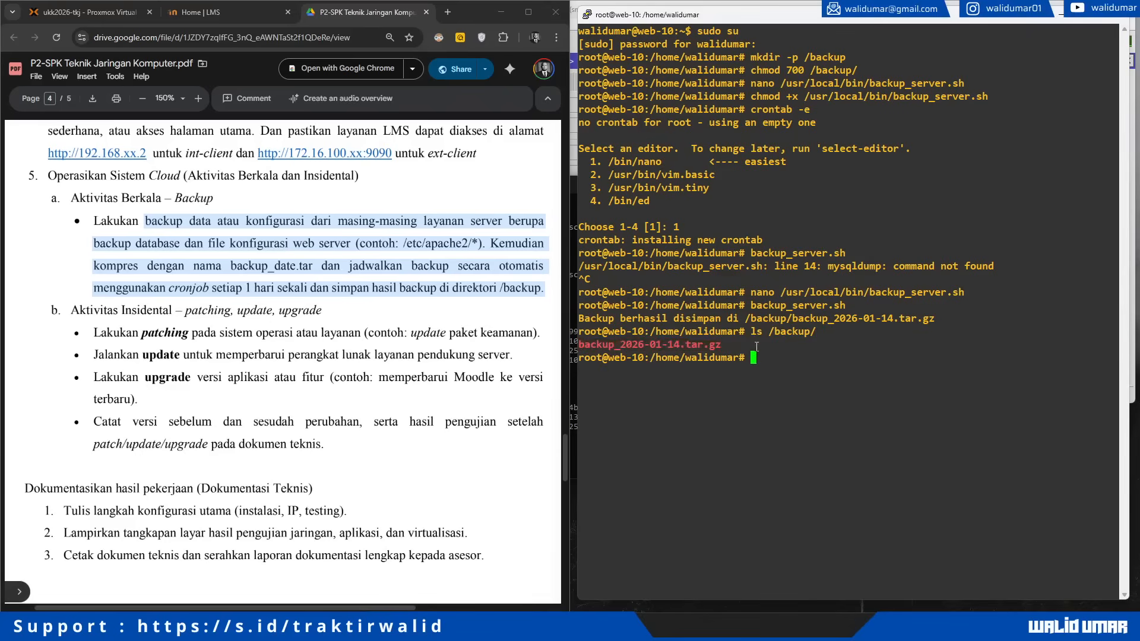
{"action": "left_click", "coordinate": [337, 304]}
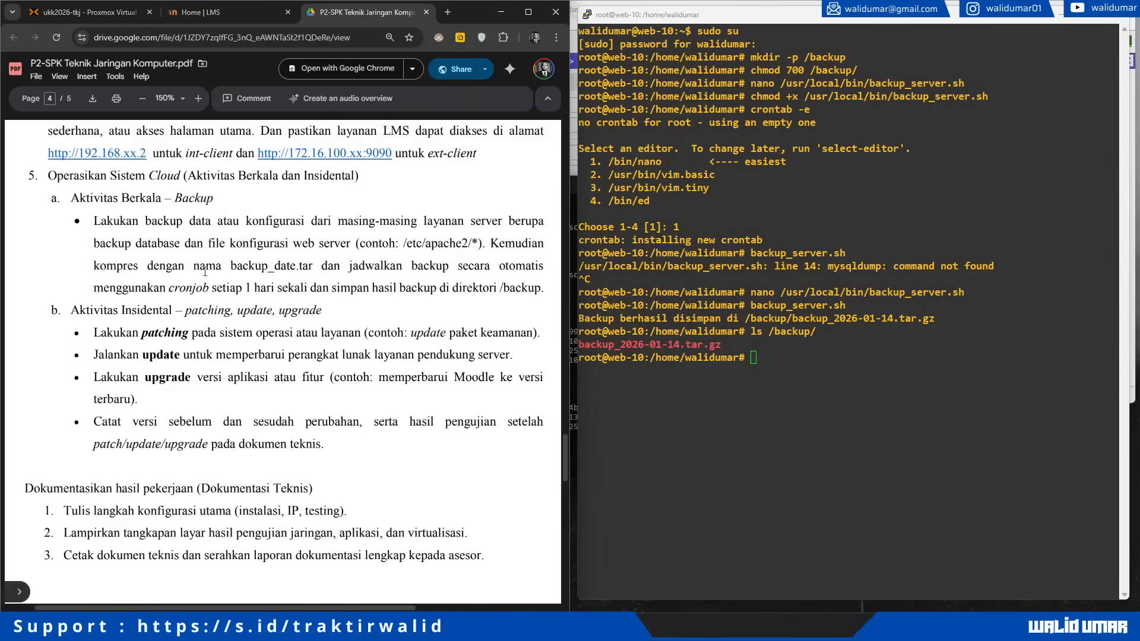
{"action": "left_click_drag", "start_coordinate": [178, 288], "coordinate": [289, 289]}
{"action": "left_click", "coordinate": [190, 284]}
{"action": "left_click_drag", "start_coordinate": [170, 288], "coordinate": [515, 295]}
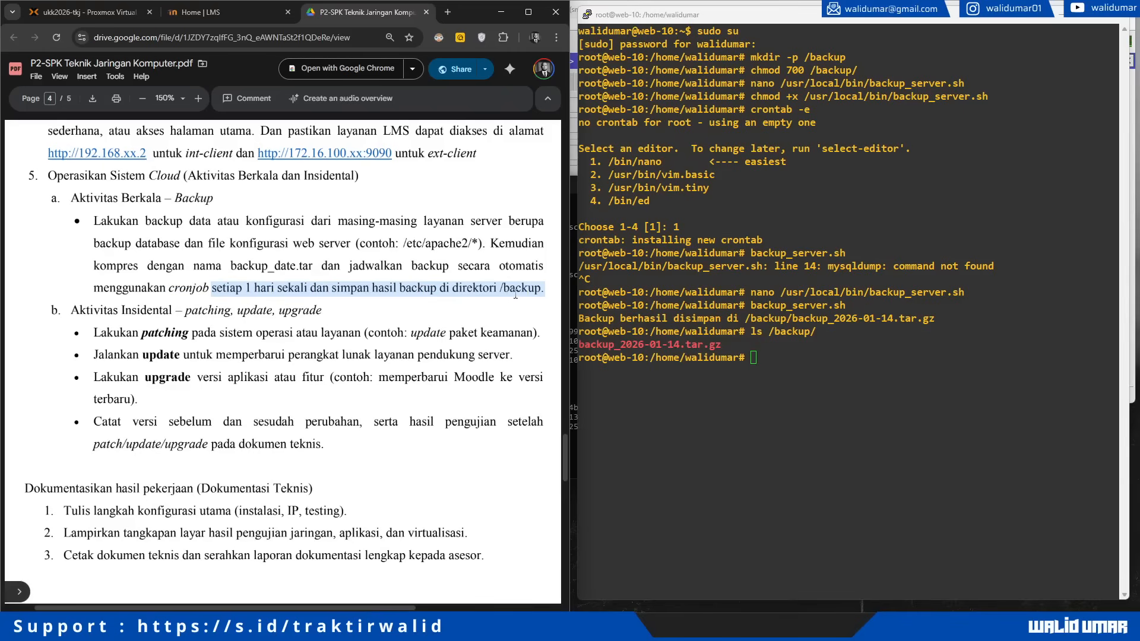
{"action": "left_click", "coordinate": [805, 400]}
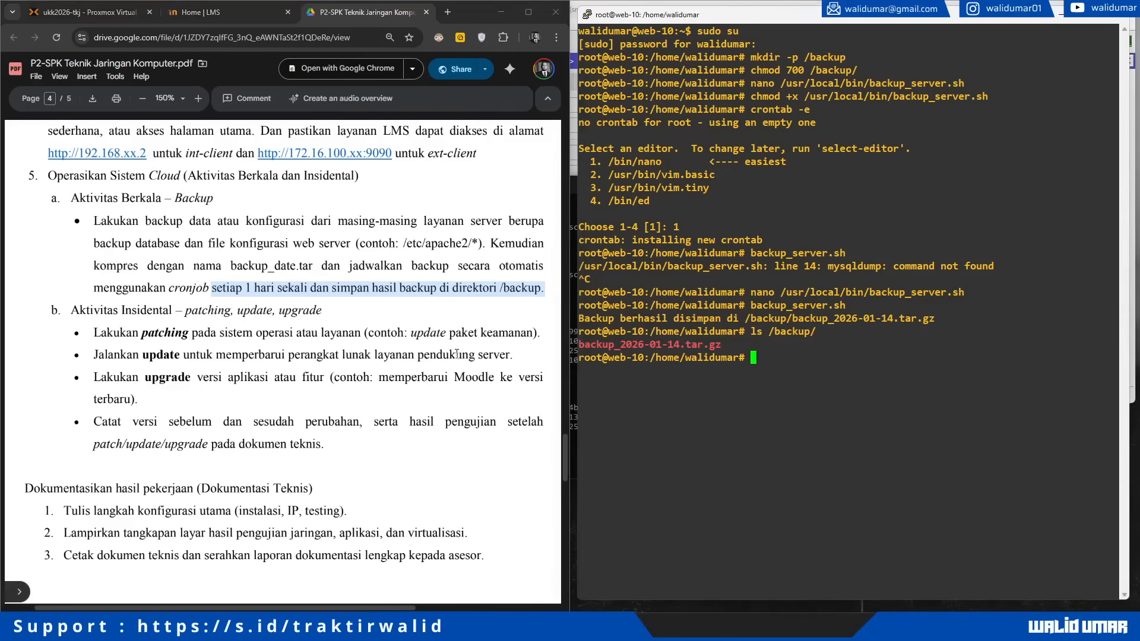
{"action": "scroll", "coordinate": [279, 290], "scroll_direction": "down", "scroll_amount": 3}
{"action": "scroll", "coordinate": [279, 290], "scroll_direction": "up", "scroll_amount": 15}
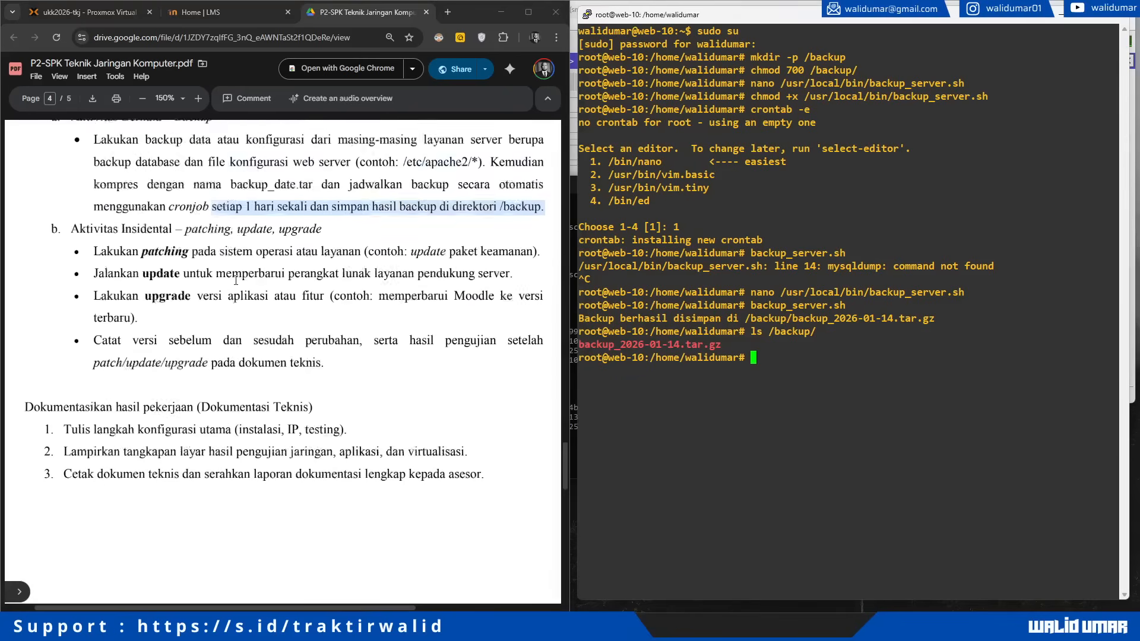
{"action": "scroll", "coordinate": [236, 280], "scroll_direction": "up", "scroll_amount": 20}
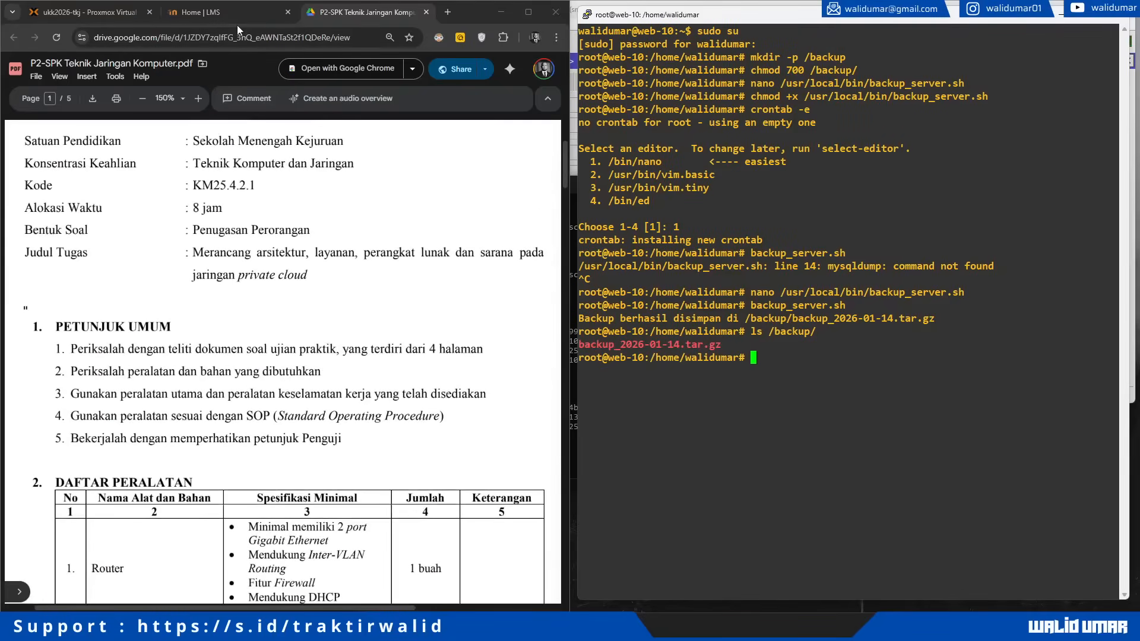
{"action": "scroll", "coordinate": [231, 249], "scroll_direction": "up", "scroll_amount": 3}
{"action": "scroll", "coordinate": [232, 248], "scroll_direction": "down", "scroll_amount": 10}
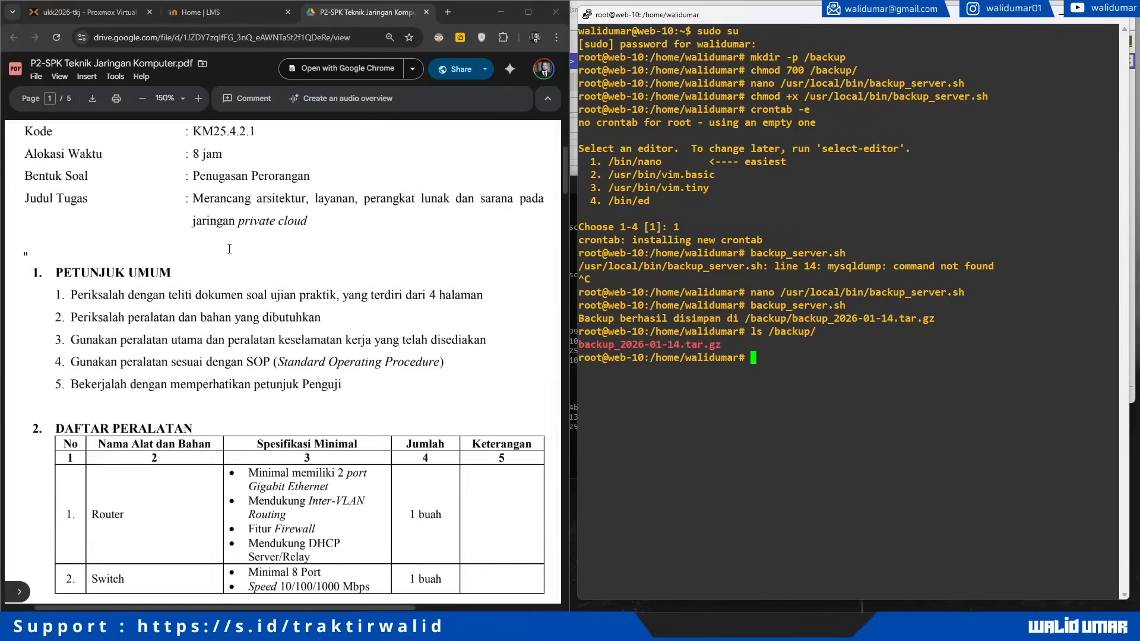
{"action": "scroll", "coordinate": [231, 249], "scroll_direction": "down", "scroll_amount": 20}
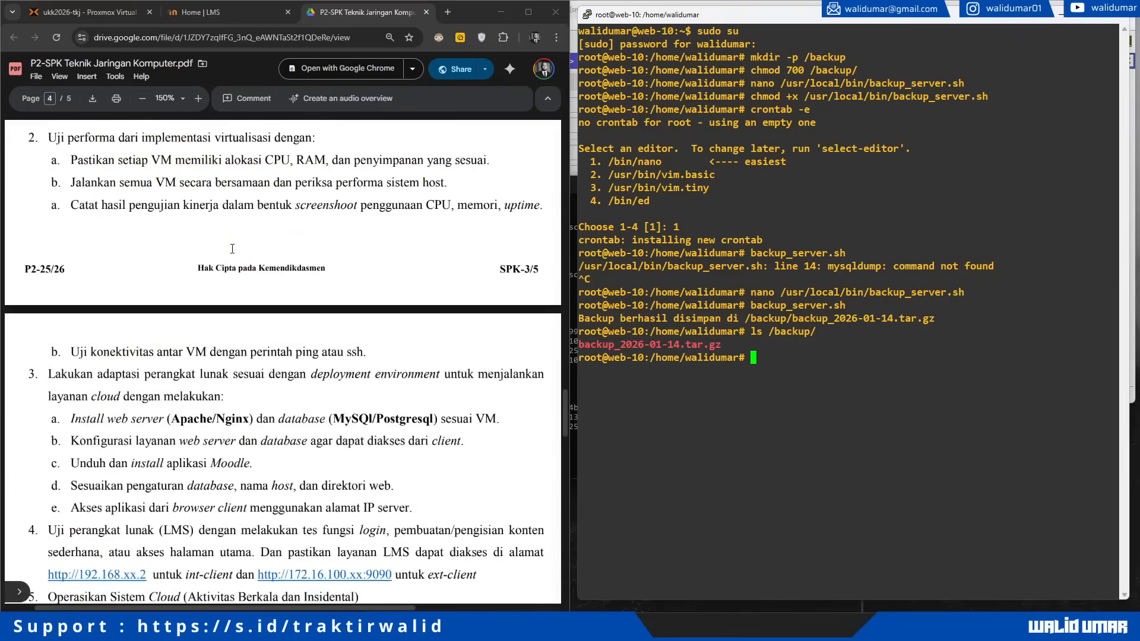